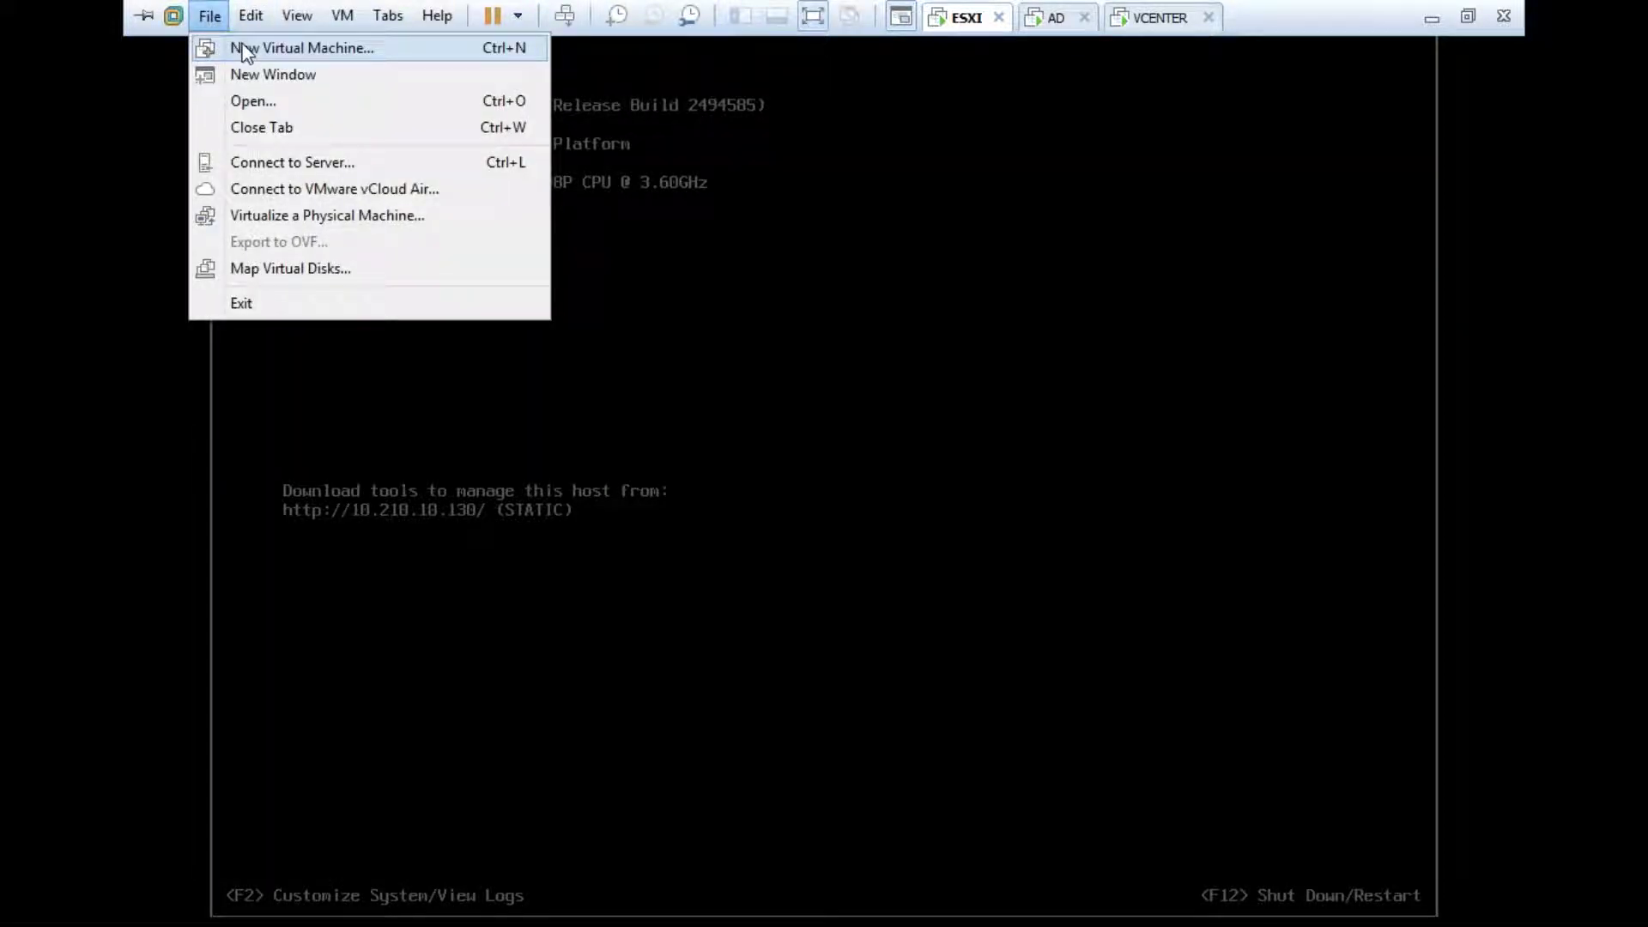
- Start a new virtual machine with the Custom (advanced) configuration and Workstation 12.0 hardware compatibility
{"action": "left_click", "coordinate": [245, 49]}
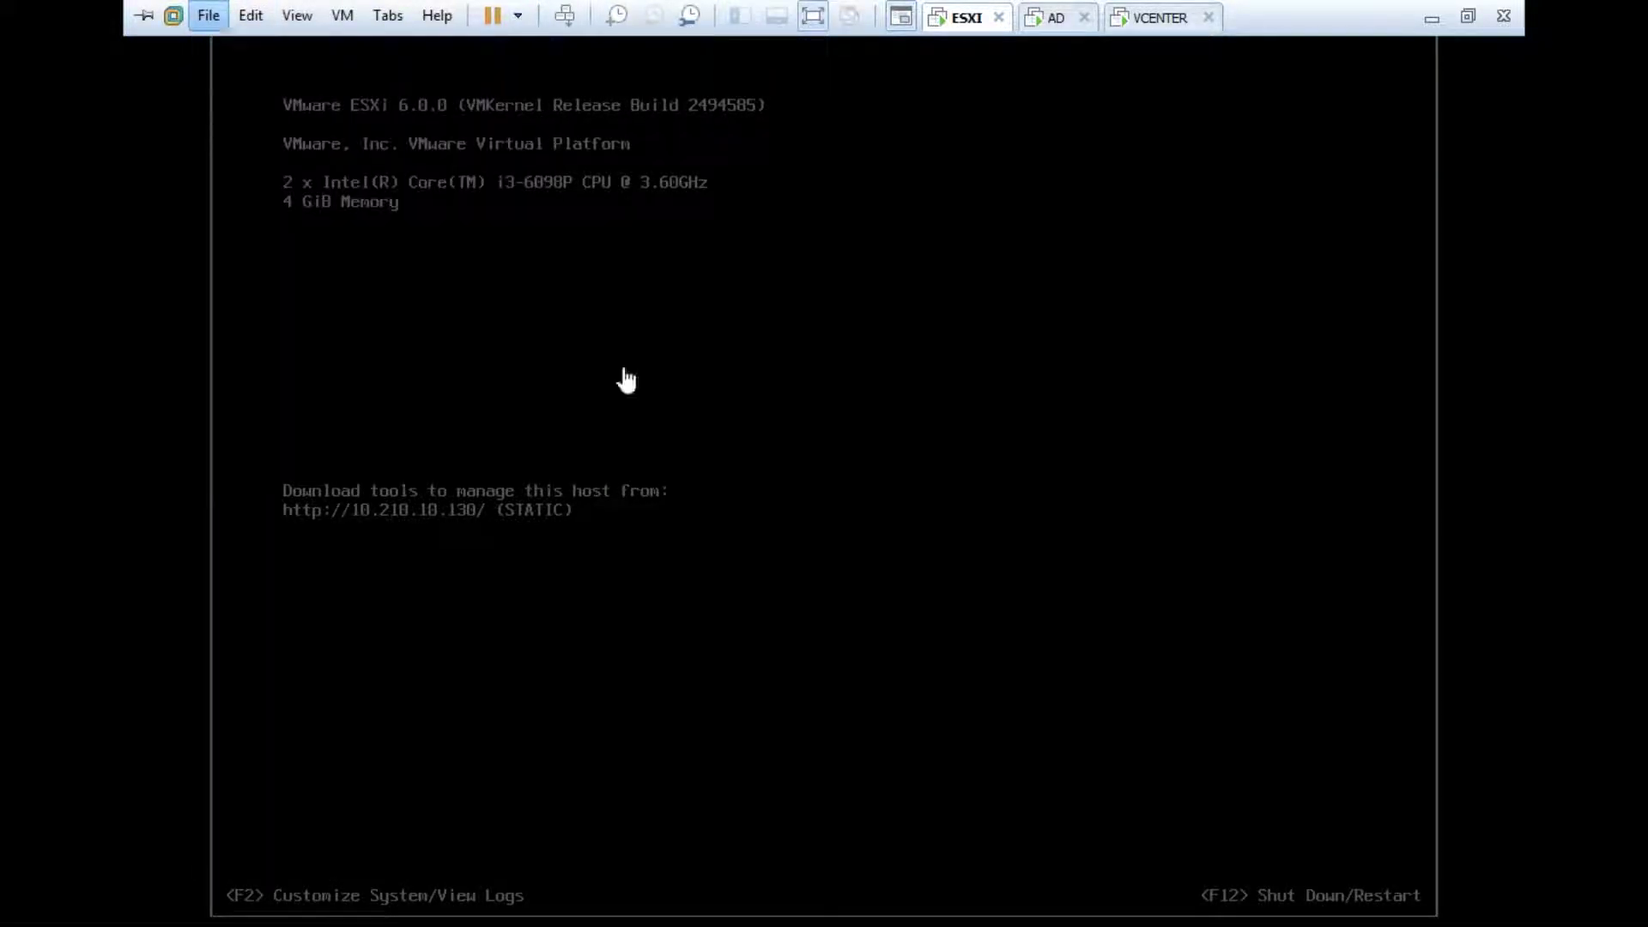
{"action": "left_click", "coordinate": [943, 681]}
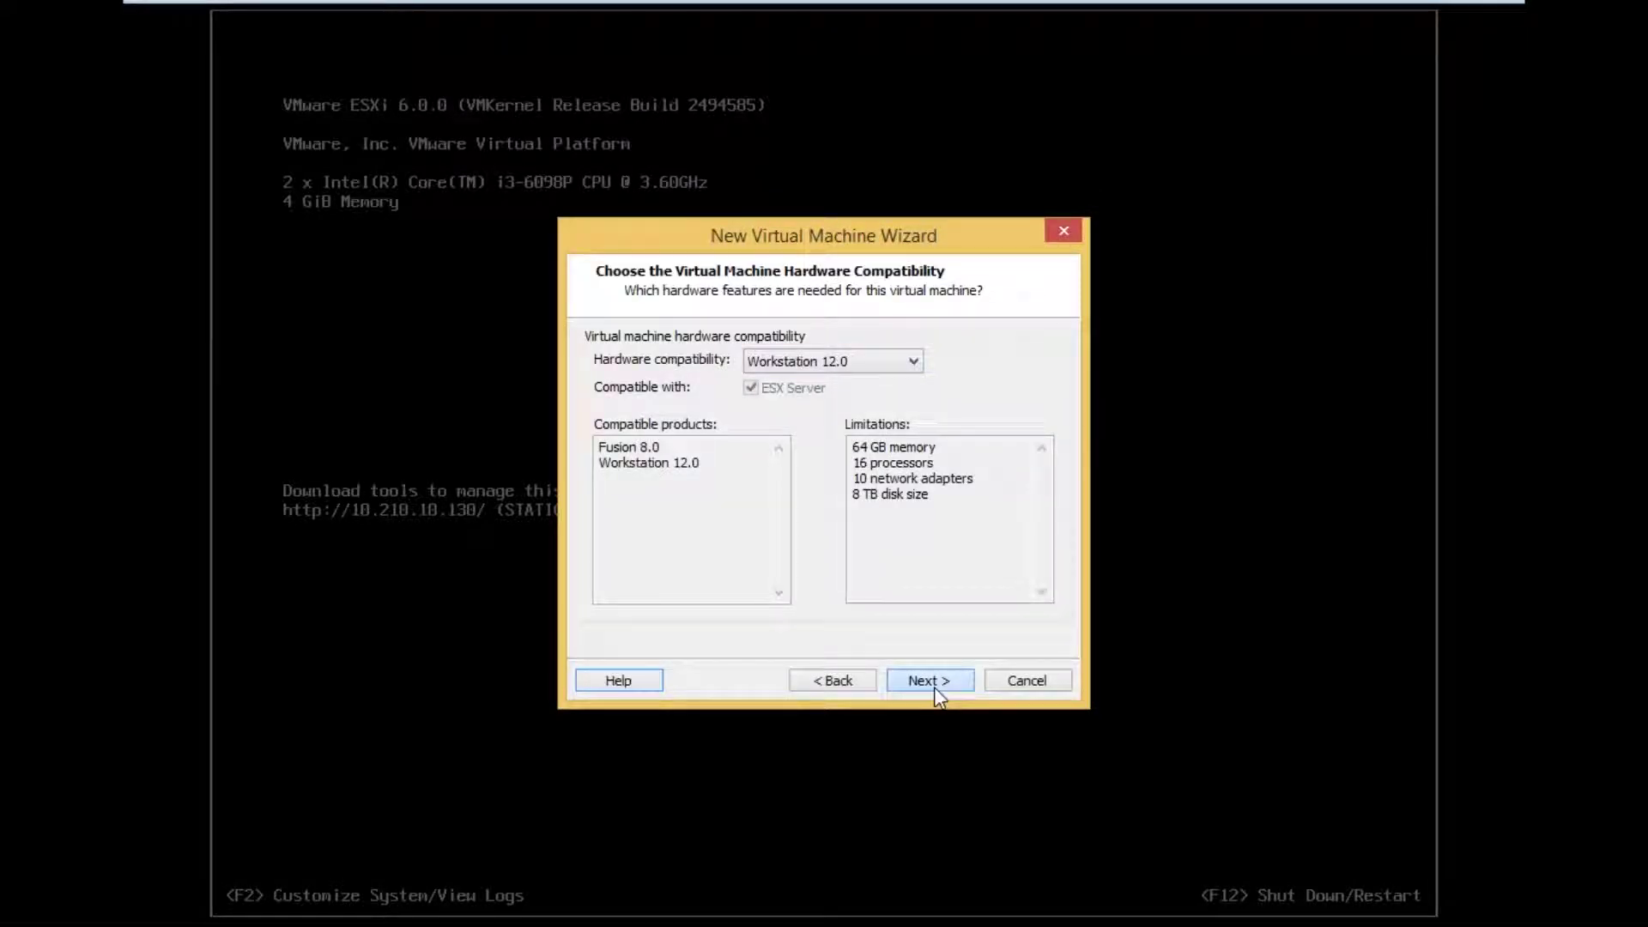
{"action": "left_click", "coordinate": [822, 684]}
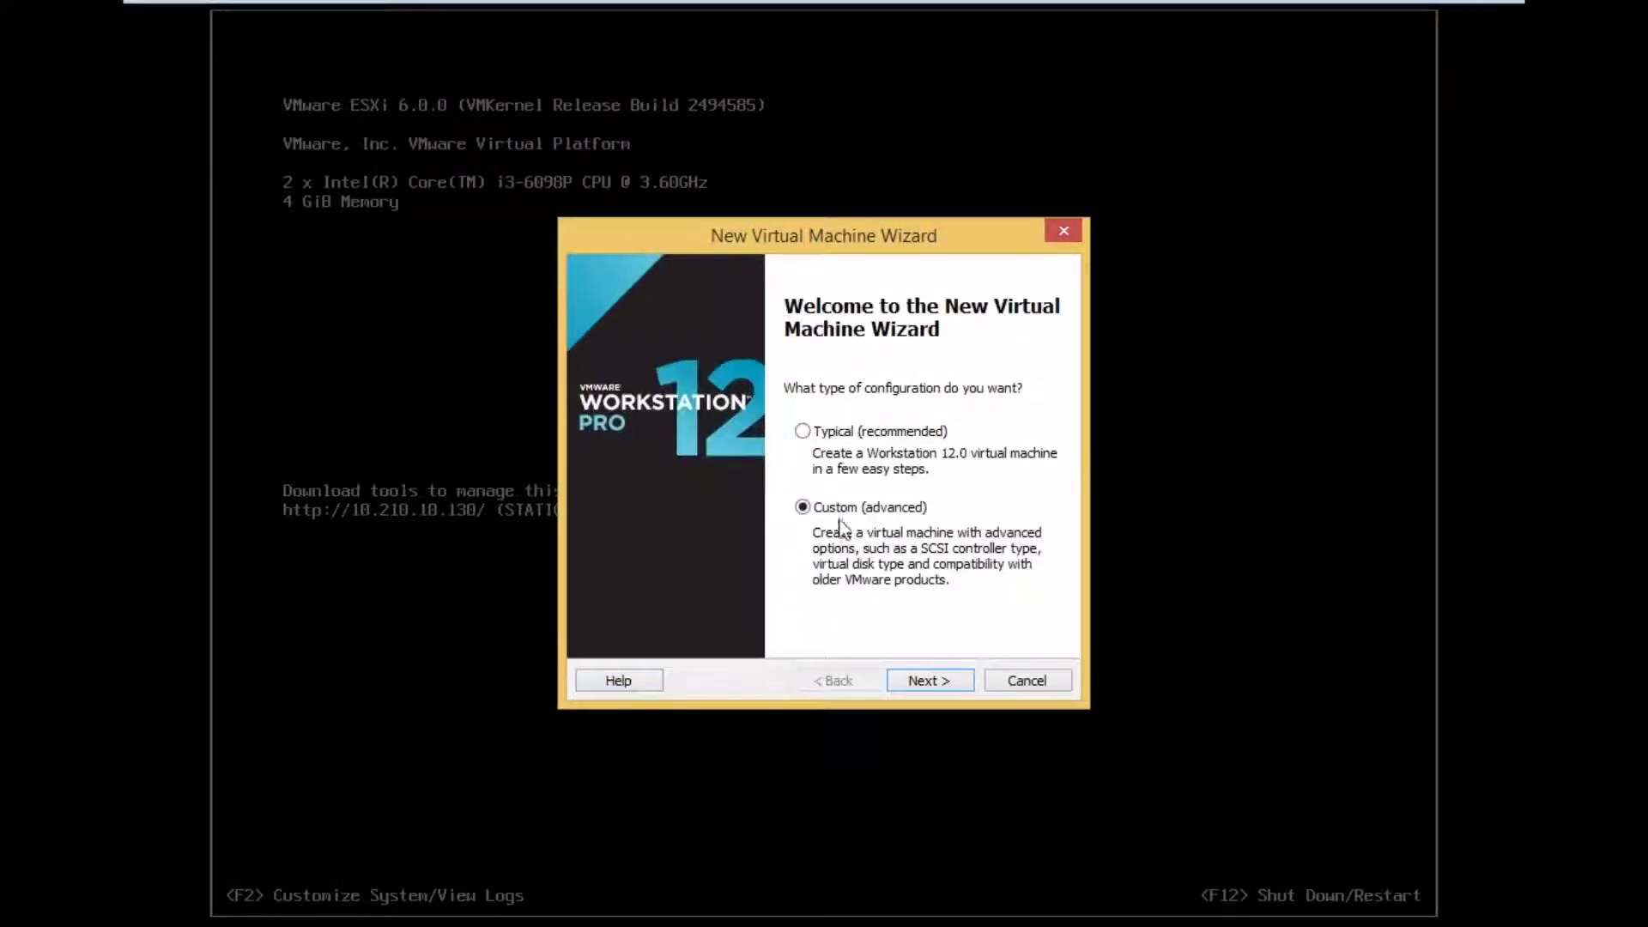
{"action": "left_click", "coordinate": [919, 683]}
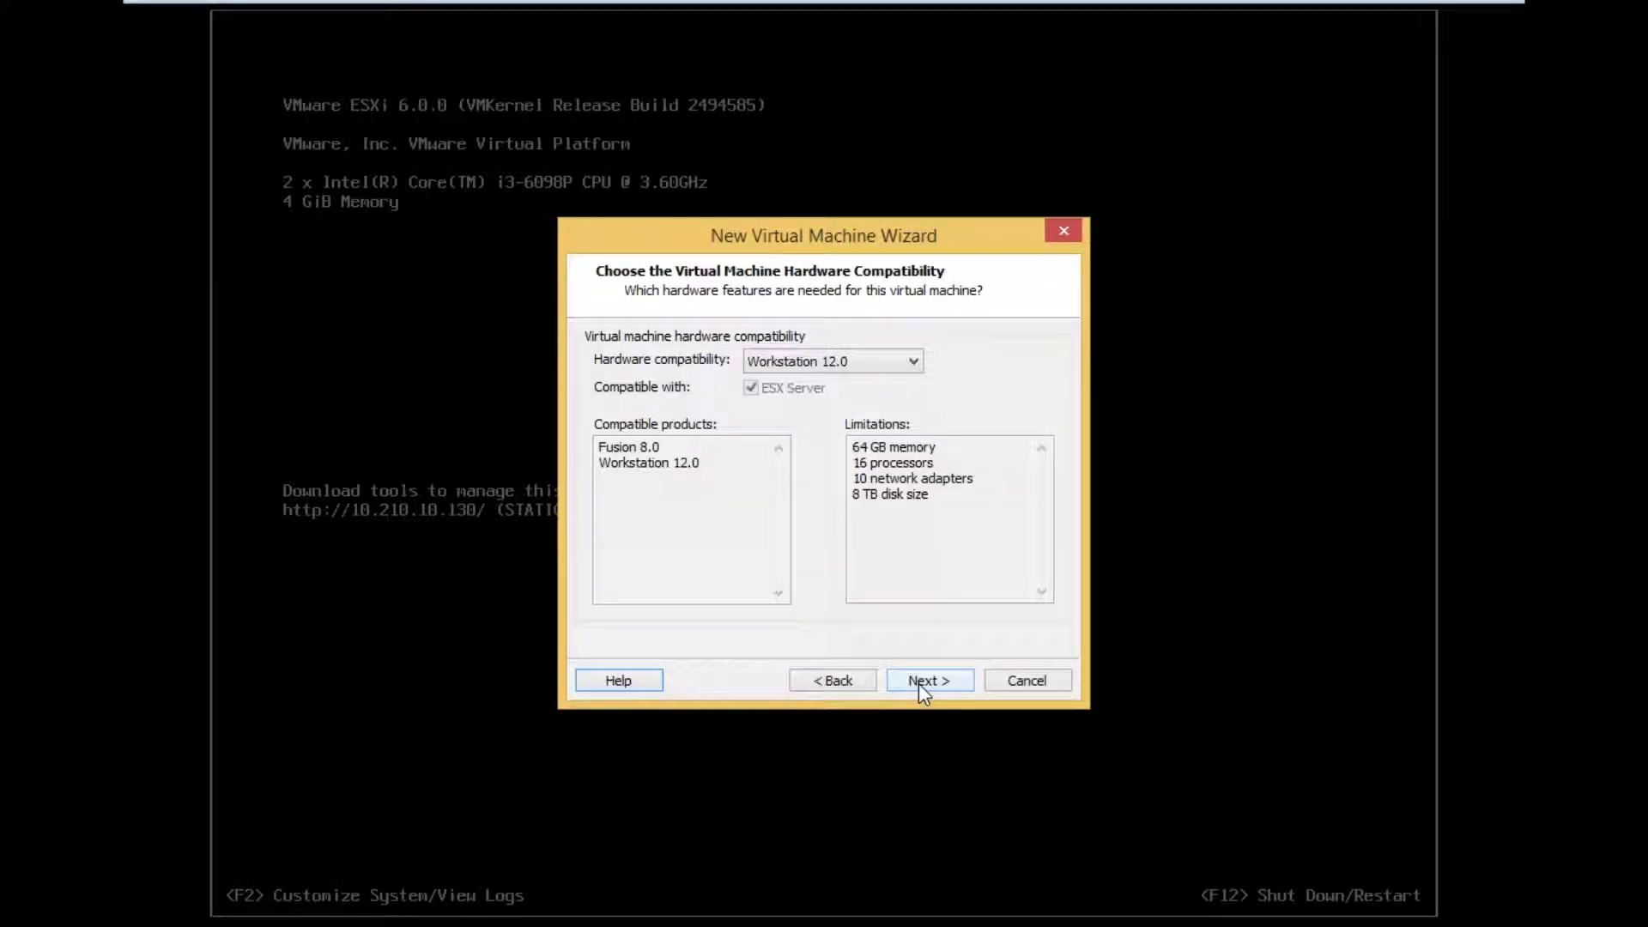
{"action": "left_click", "coordinate": [919, 683]}
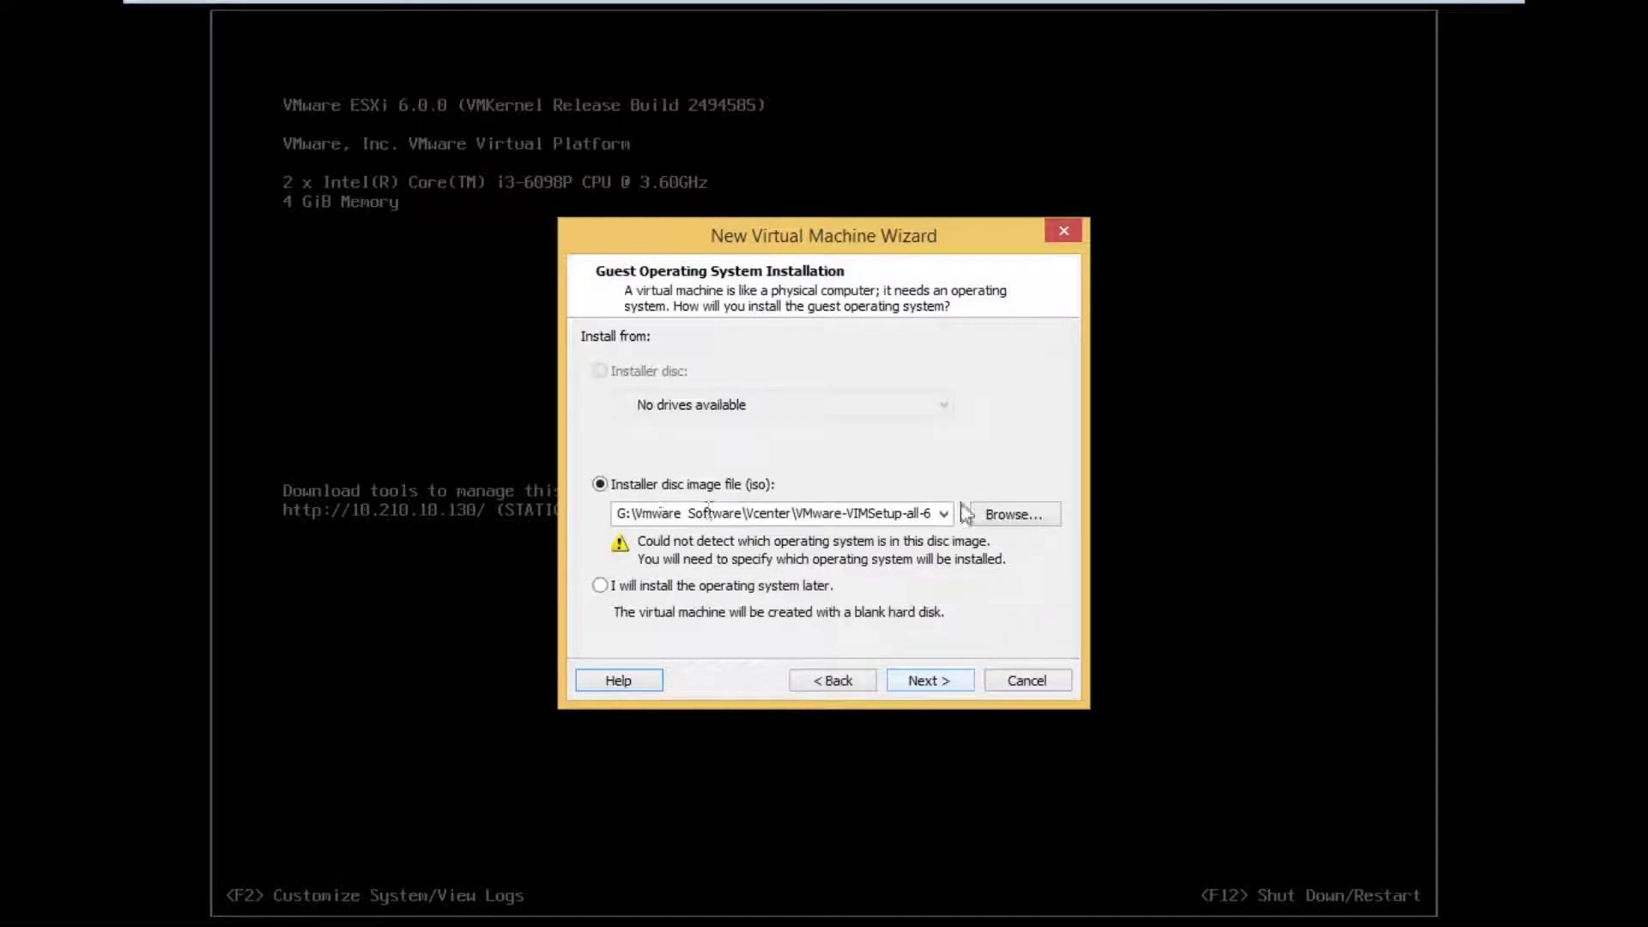
- Choose openfileresa-2.99.1-x86_64-disc1.iso from the Openfiler folder within Vmware Software on the G: drive as the installer disc image
{"action": "left_click", "coordinate": [1006, 516]}
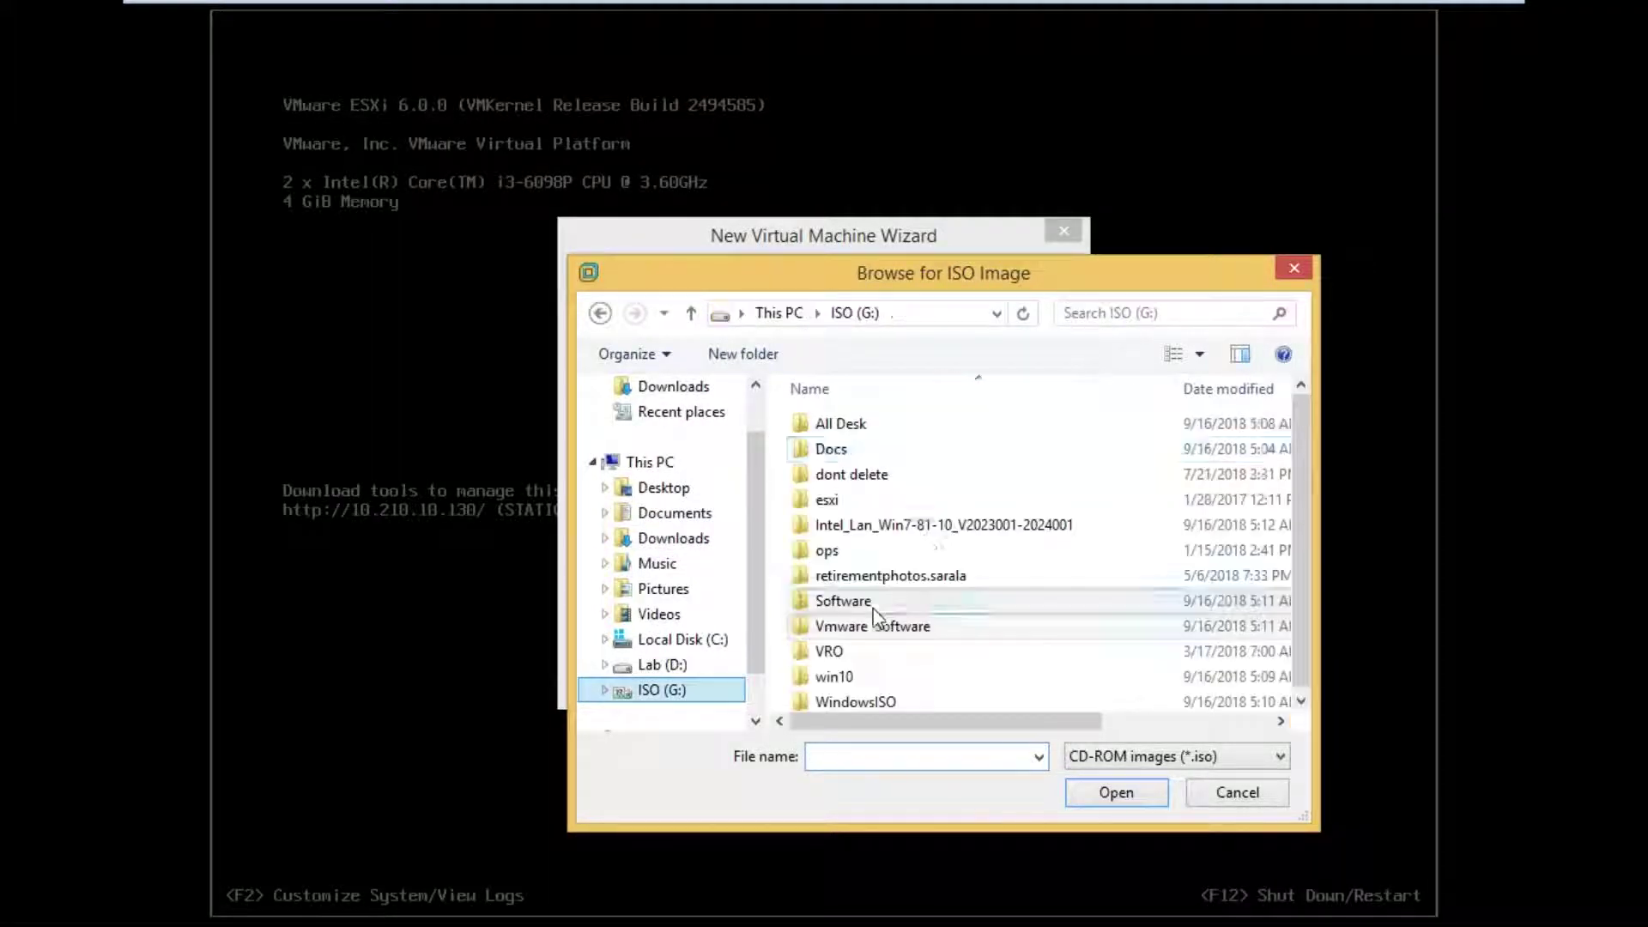
{"action": "double_click", "coordinate": [1004, 632]}
{"action": "double_click", "coordinate": [948, 483]}
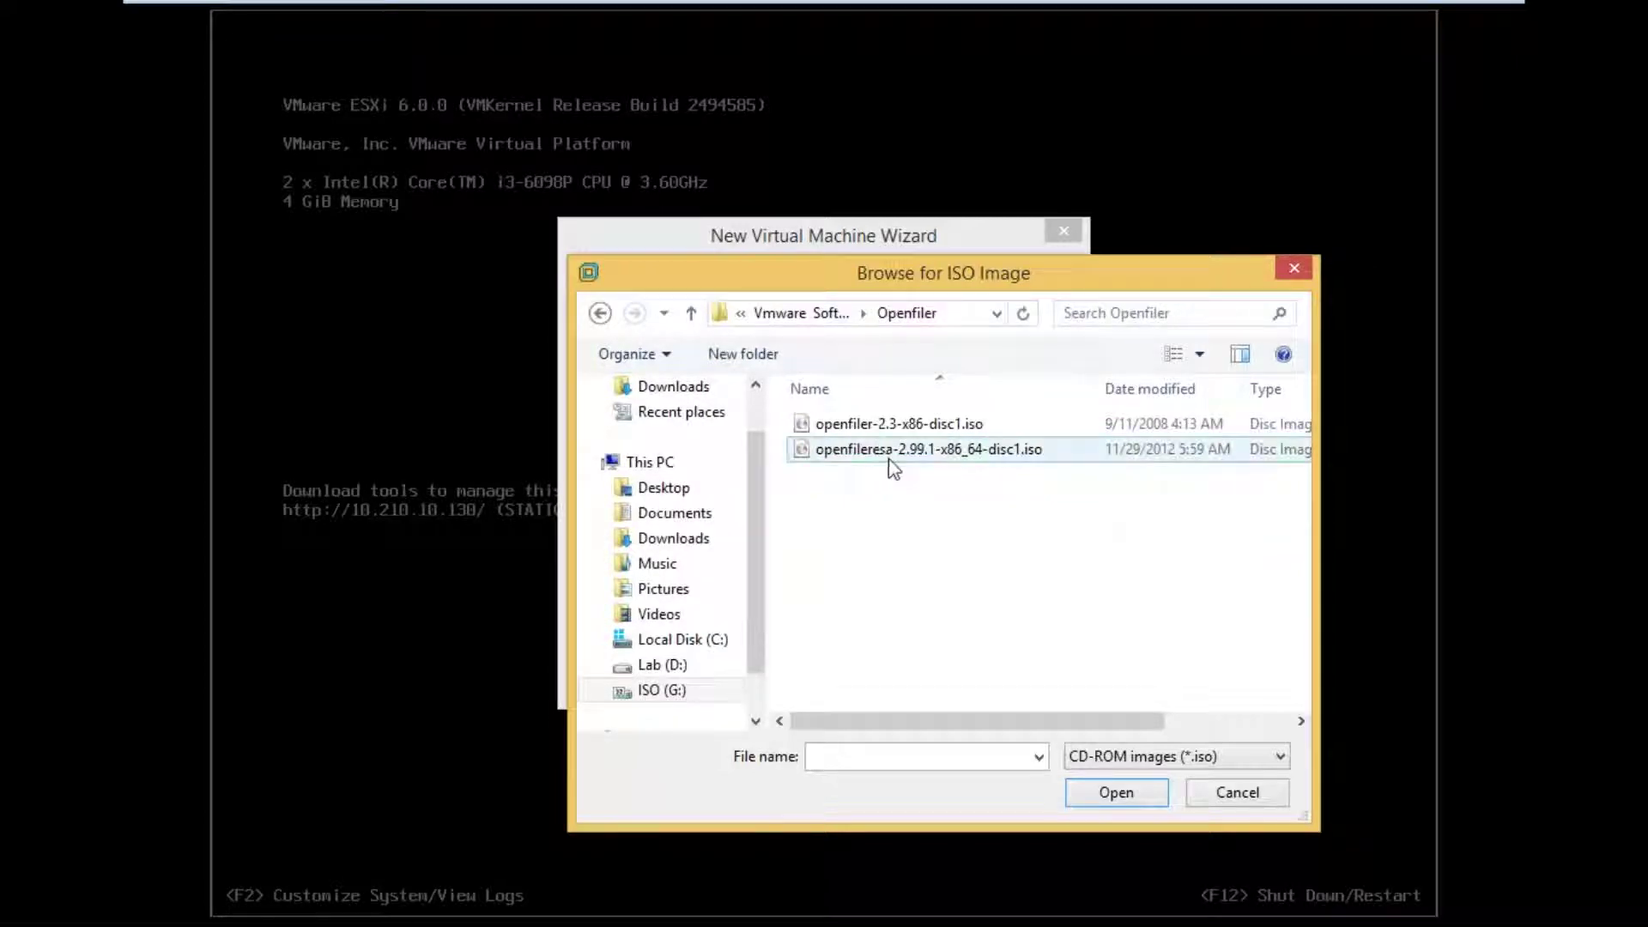
{"action": "left_click", "coordinate": [891, 455]}
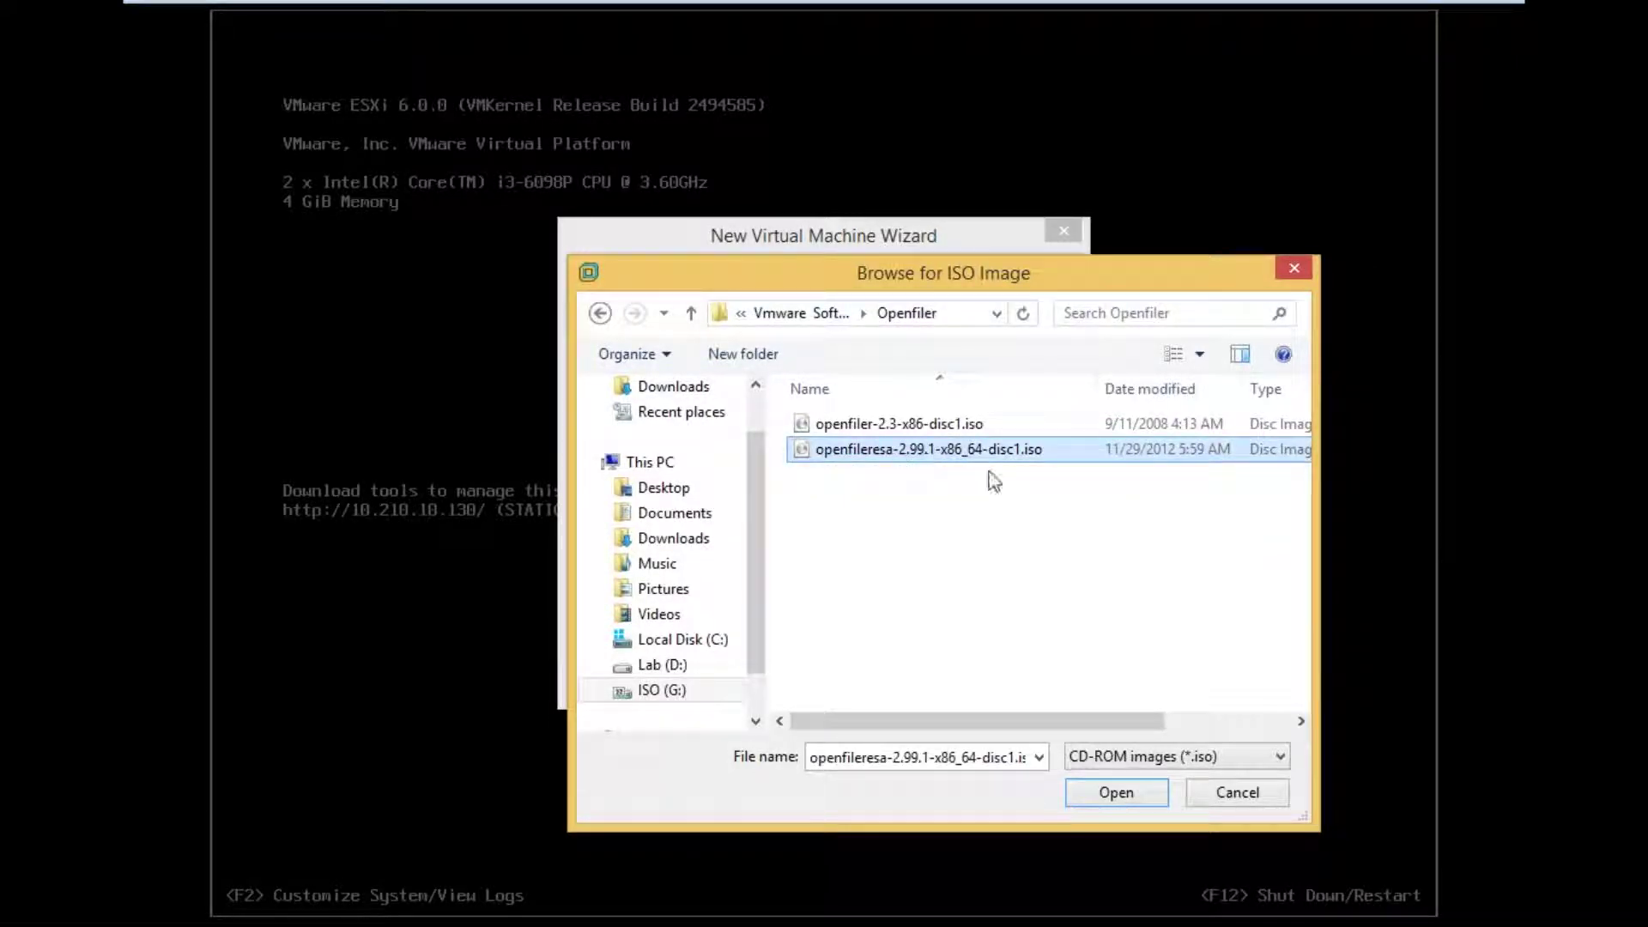
{"action": "left_click", "coordinate": [1103, 800]}
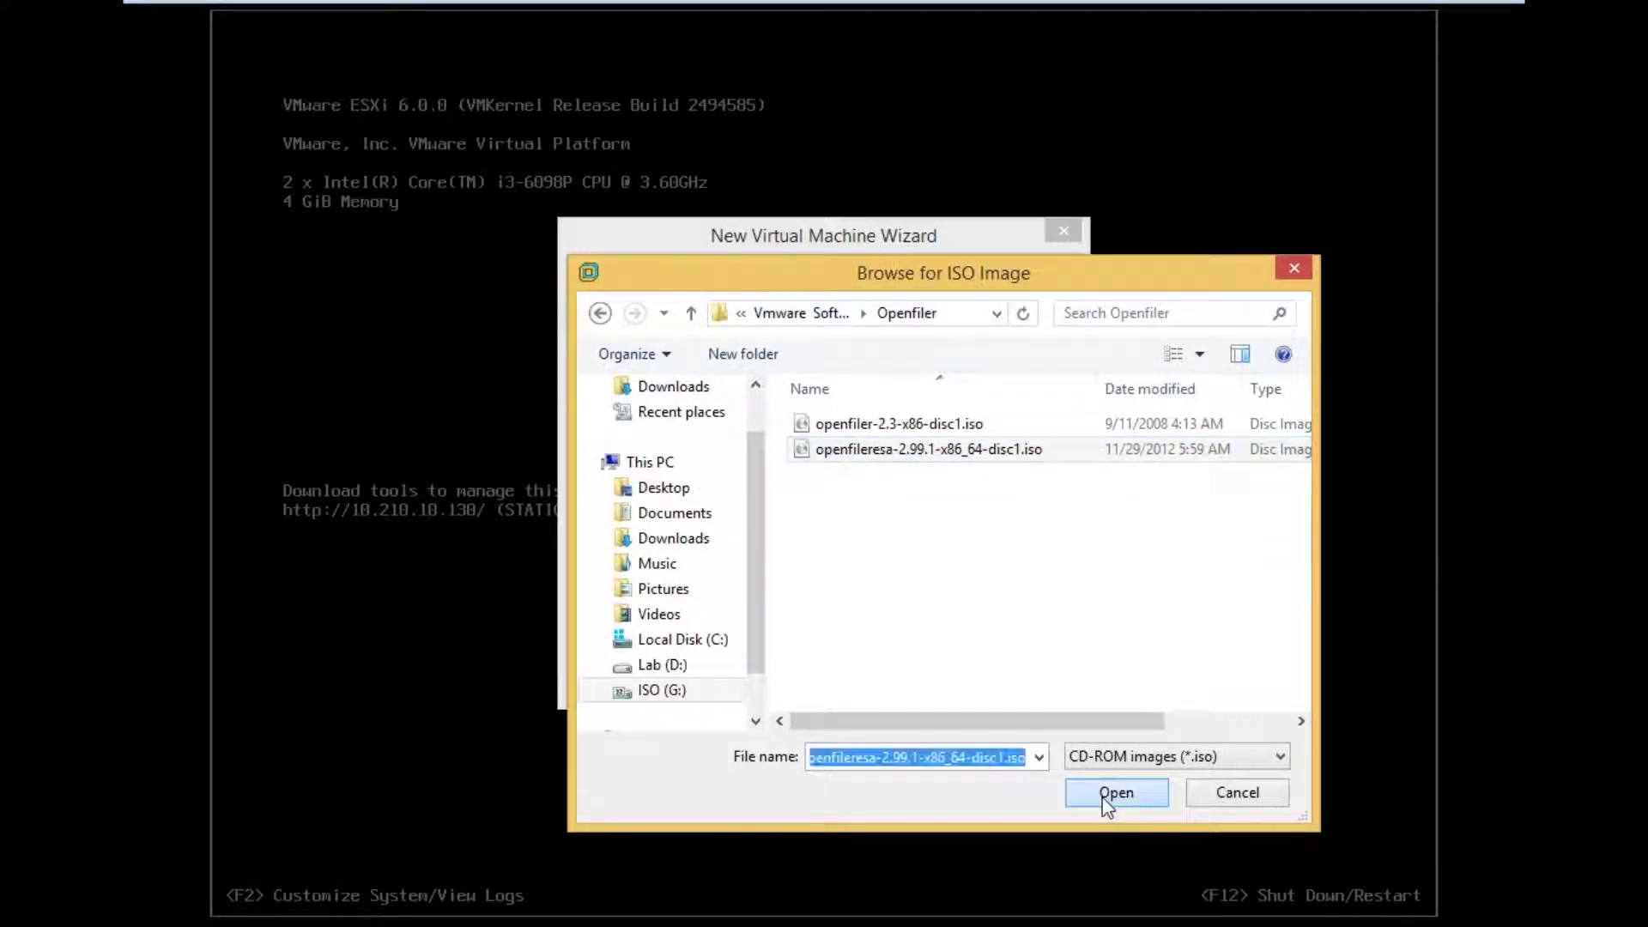
{"action": "left_click", "coordinate": [912, 681]}
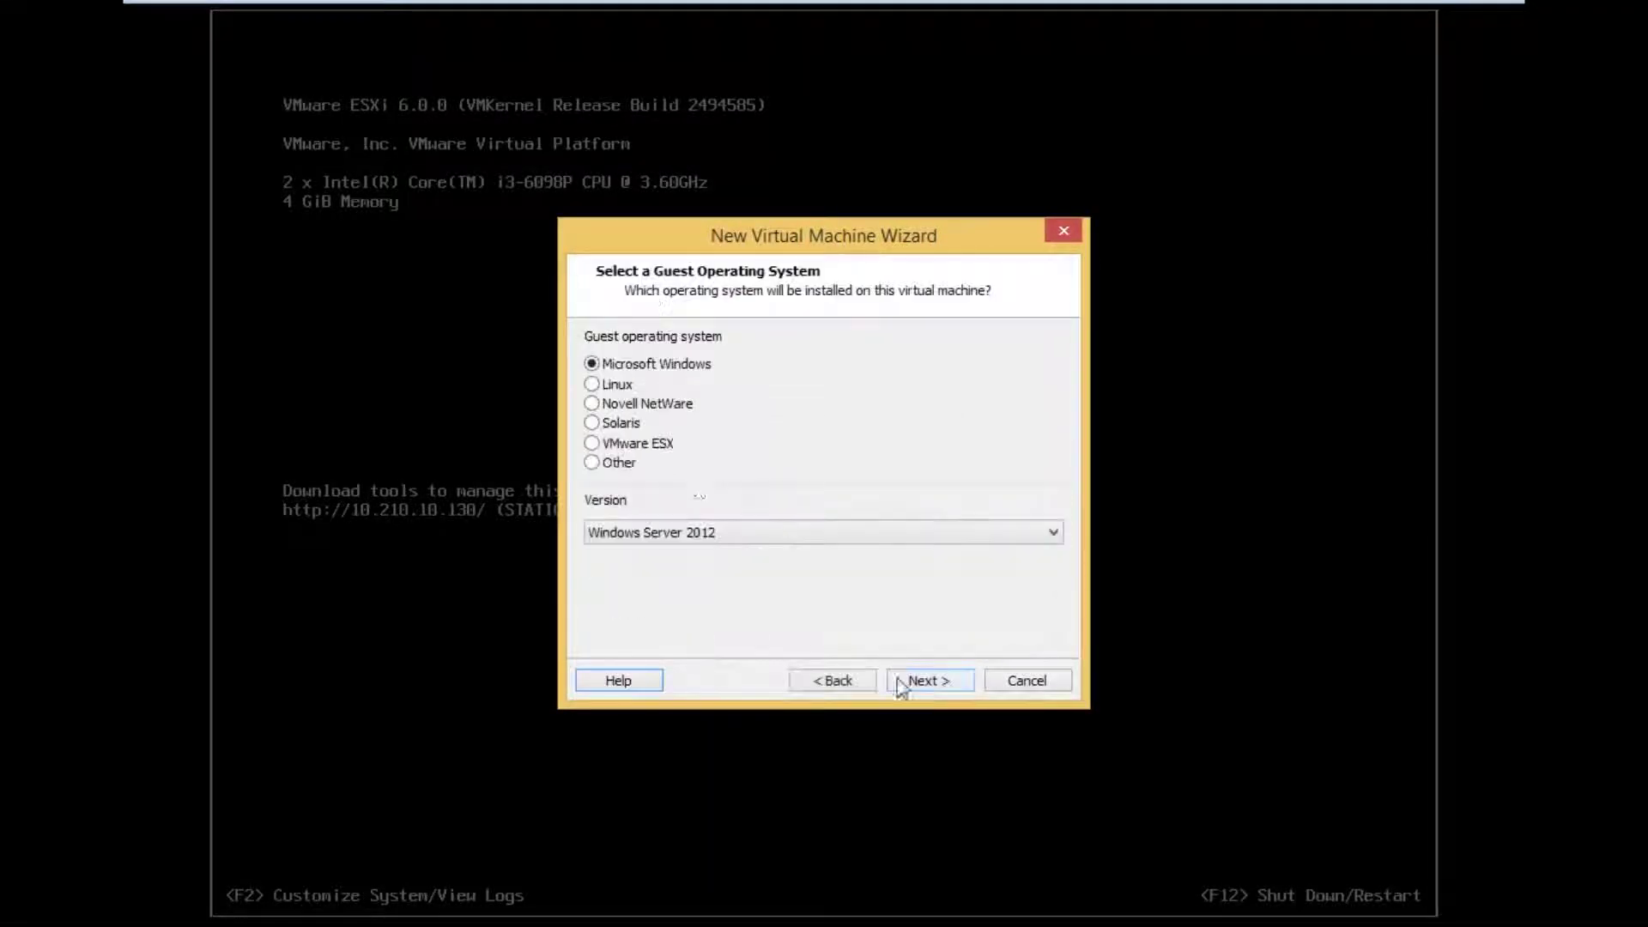
- Set the guest operating system to Linux with the version Red Hat Enterprise Linux 5
{"action": "left_click", "coordinate": [613, 385]}
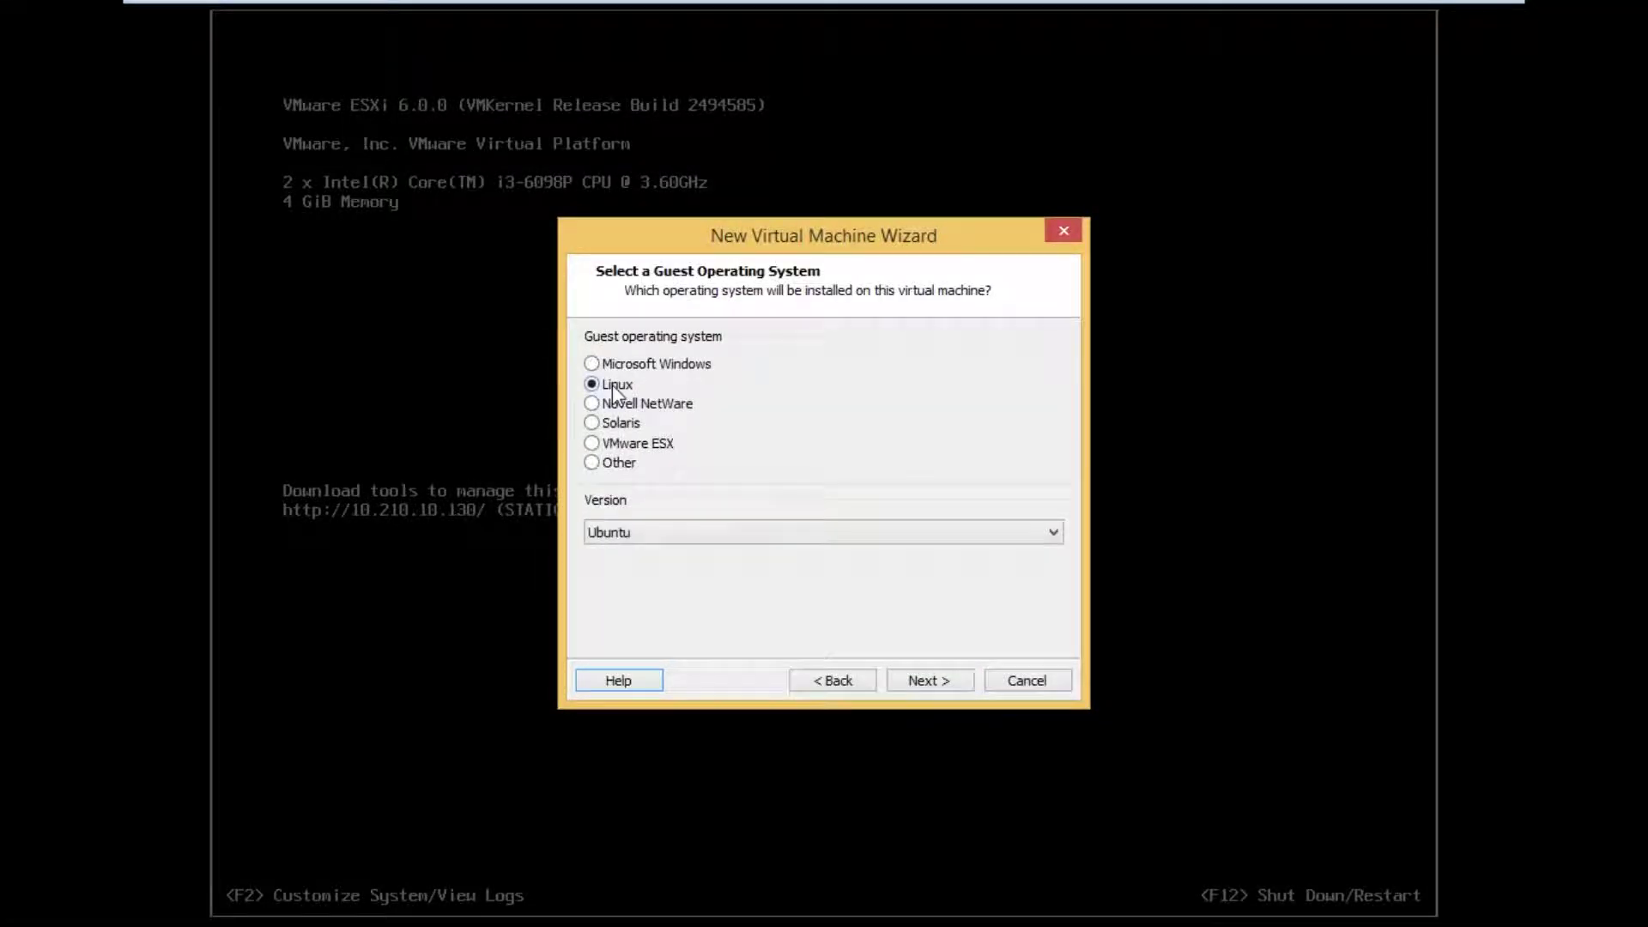
{"action": "left_click", "coordinate": [663, 528]}
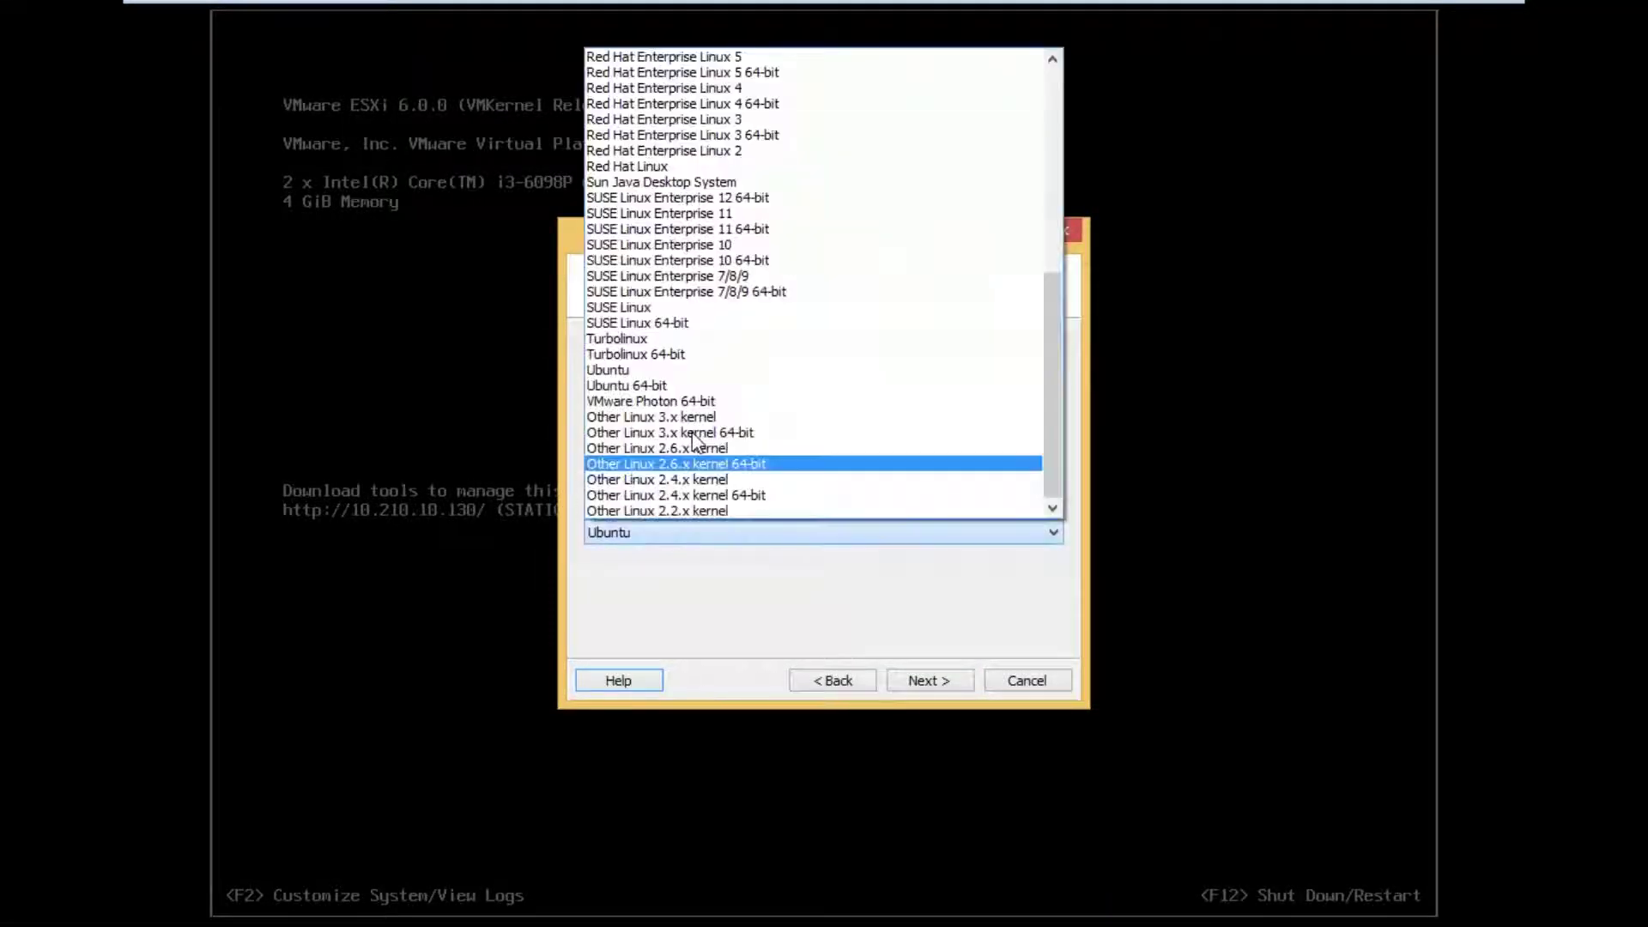
{"action": "left_click", "coordinate": [743, 57]}
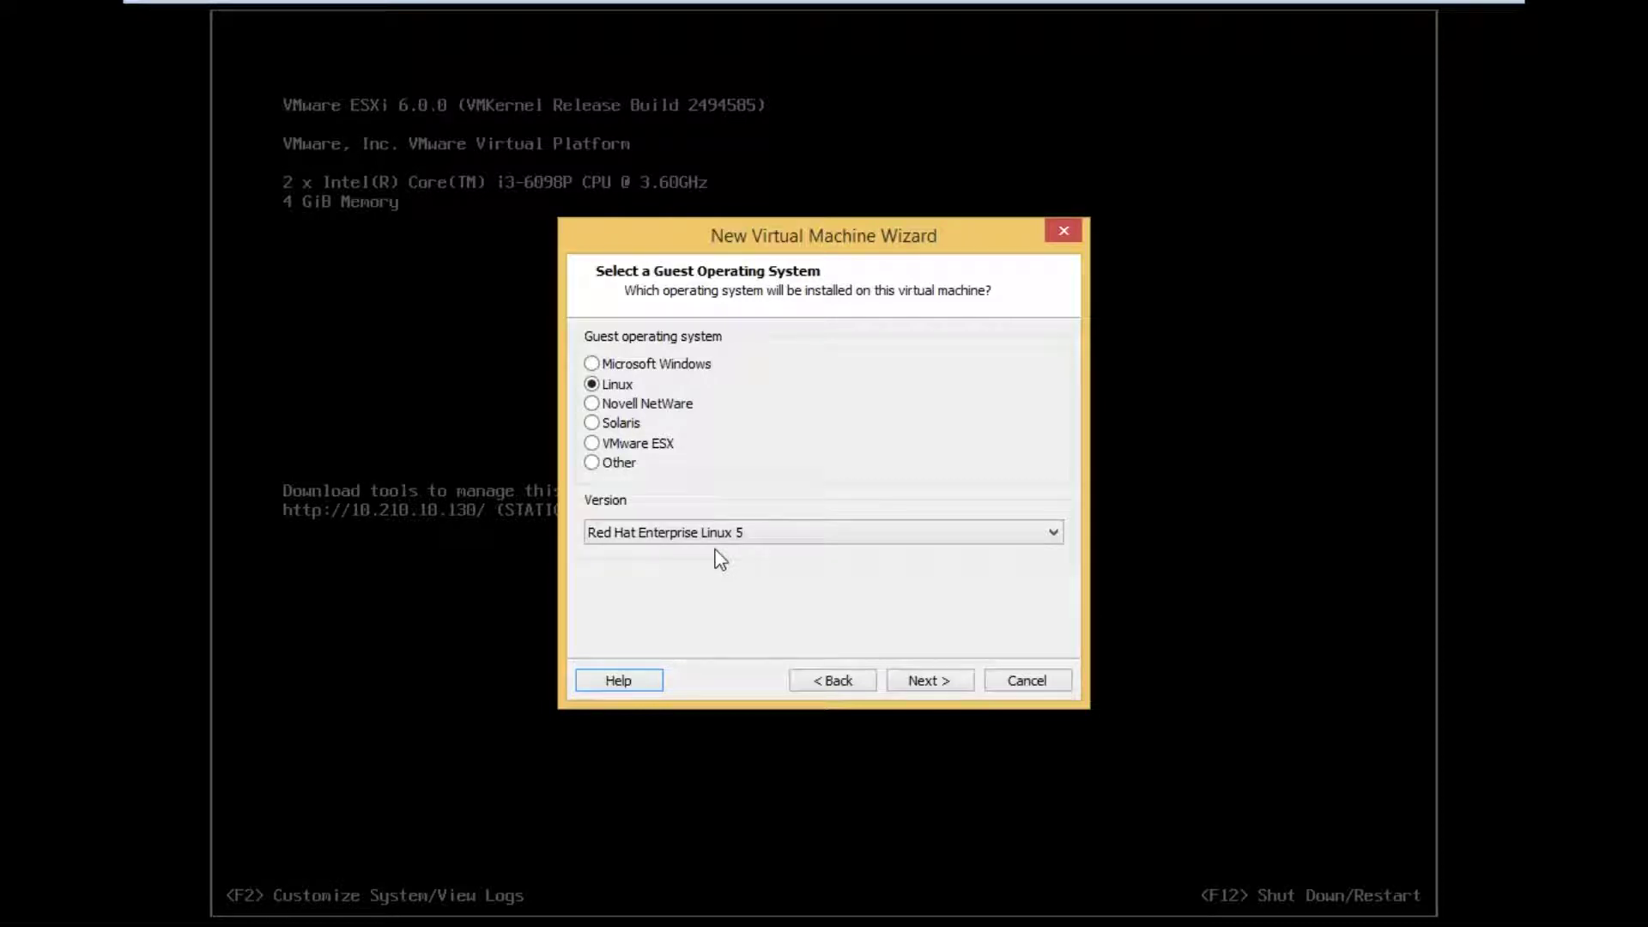
{"action": "left_click", "coordinate": [919, 680]}
- Name the virtual machine Lun and store it in the existing LUN folder on the Lab (D:) drive
{"action": "key", "text": "BackSpace"}
{"action": "type", "text": "Lun"}
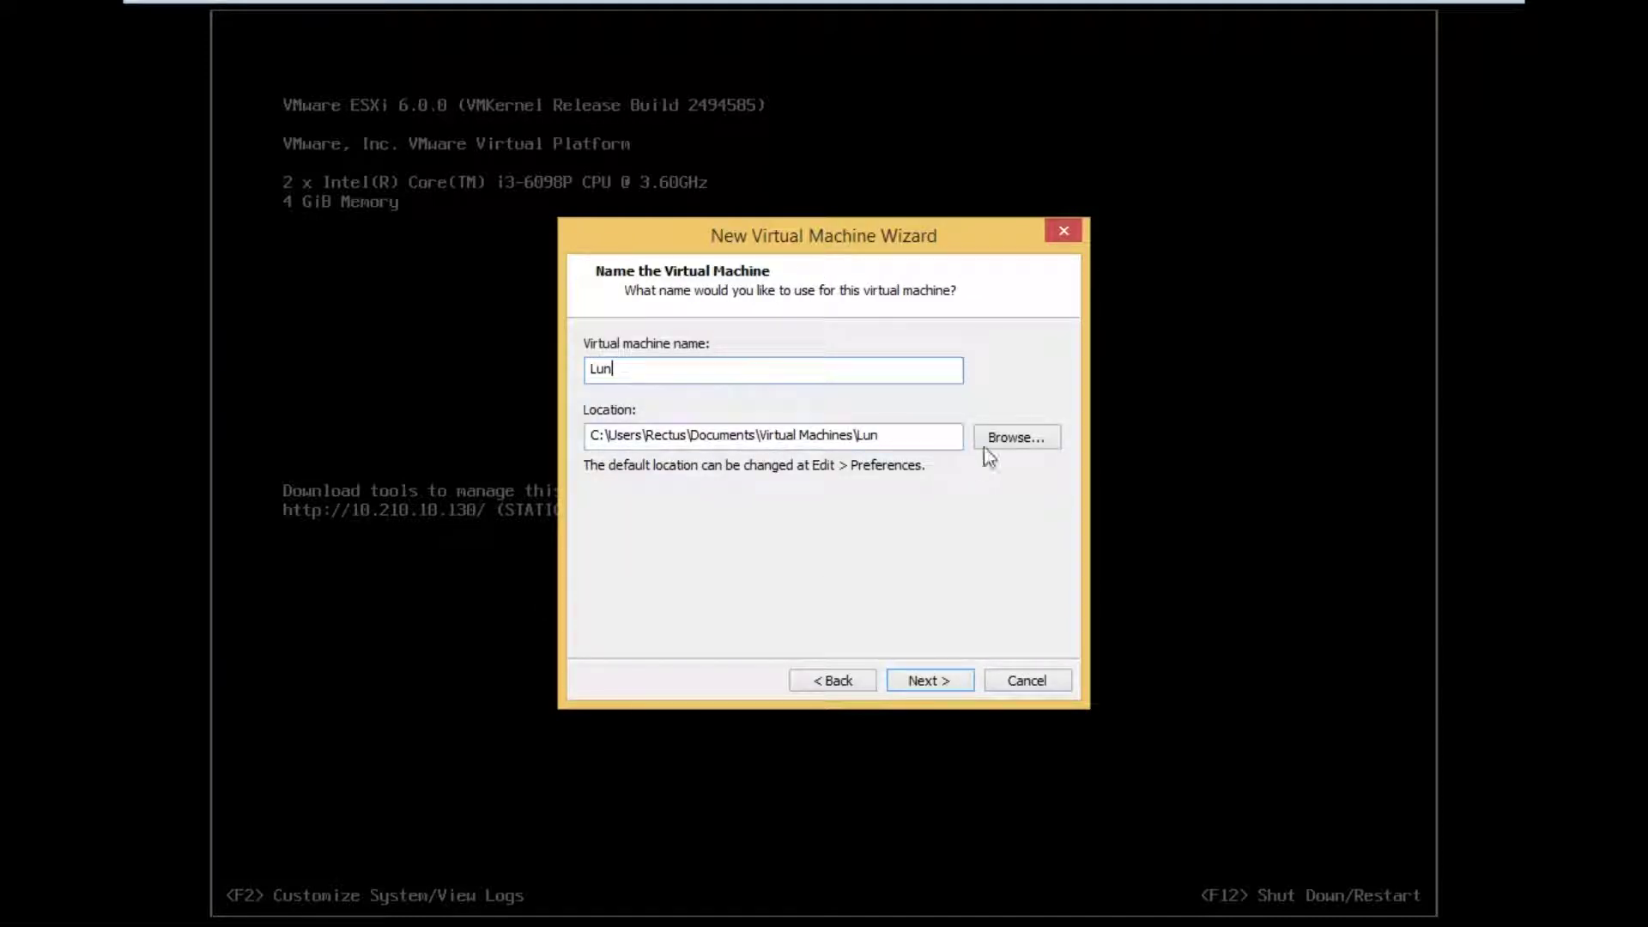
{"action": "left_click", "coordinate": [1017, 437]}
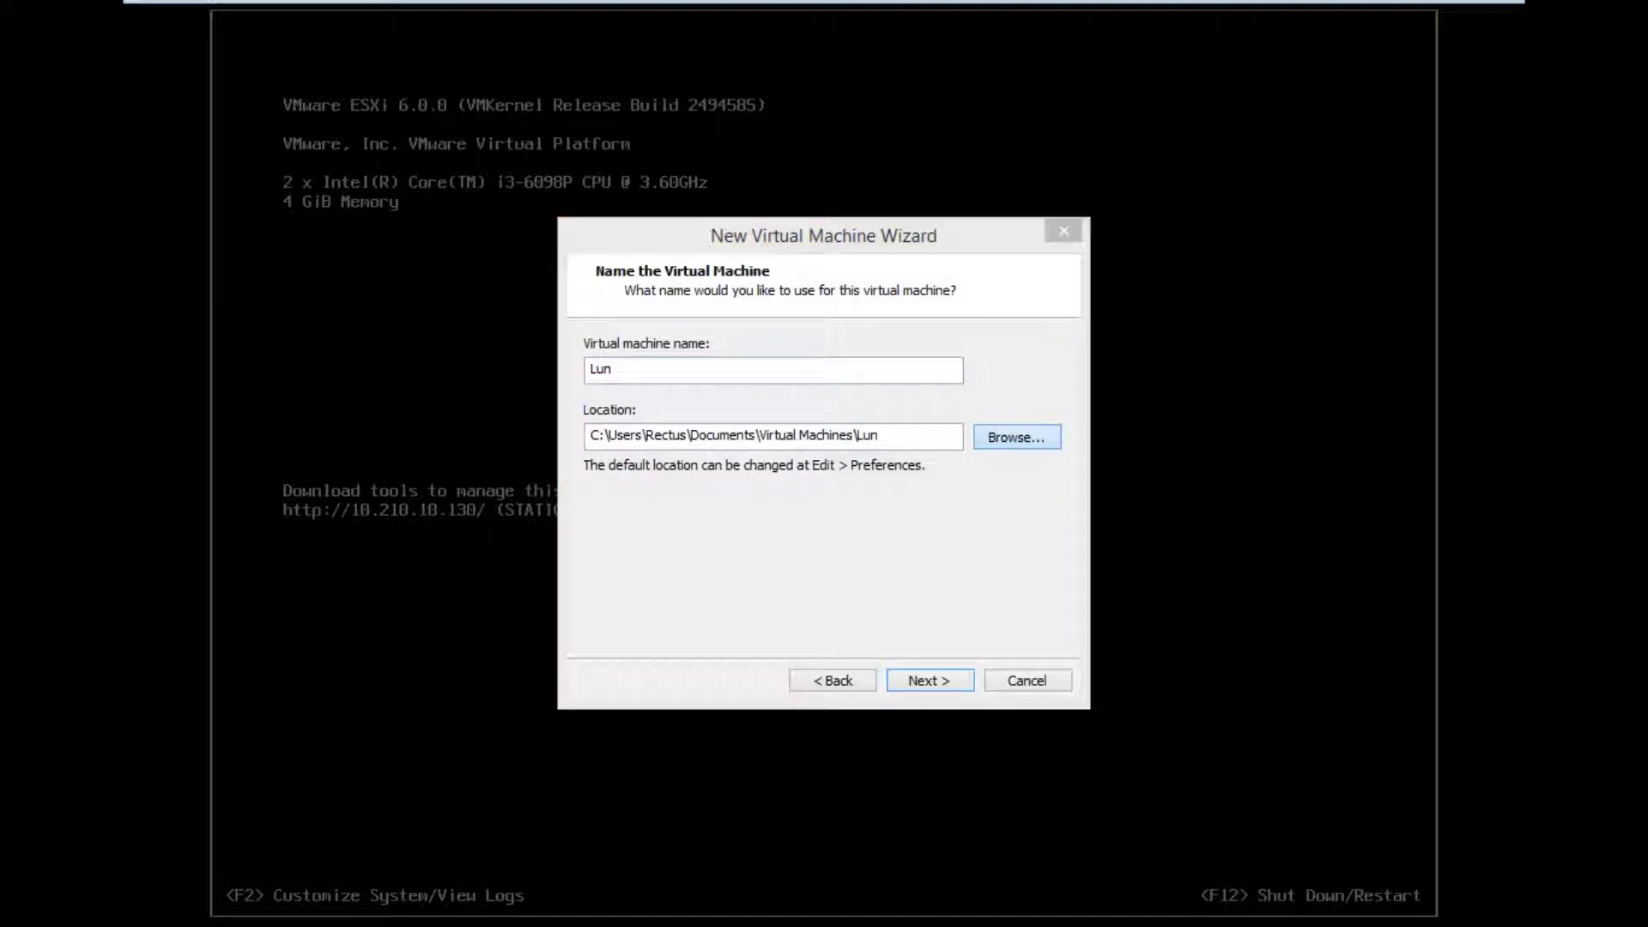
{"action": "mouse_move", "coordinate": [991, 451]}
{"action": "left_mouse_down"}
{"action": "mouse_move", "coordinate": [995, 497]}
{"action": "mouse_move", "coordinate": [987, 481]}
{"action": "left_mouse_up"}
{"action": "double_click", "coordinate": [716, 394]}
{"action": "scroll", "coordinate": [839, 515], "scroll_direction": "down", "scroll_amount": 4}
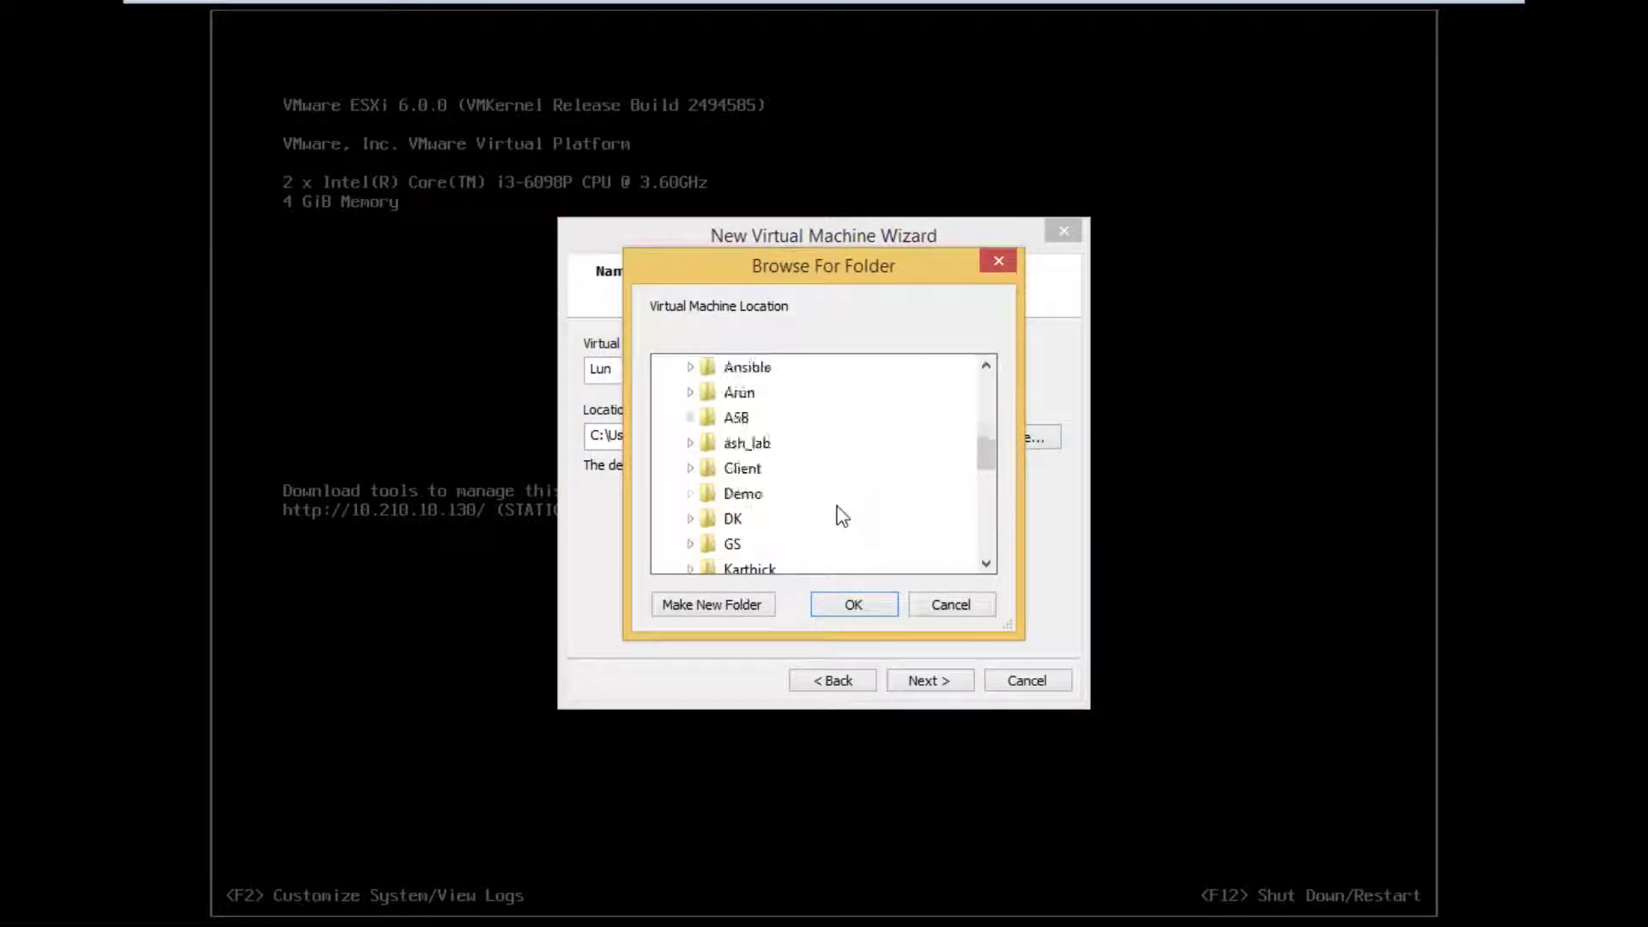
{"action": "double_click", "coordinate": [777, 519]}
{"action": "left_click", "coordinate": [758, 520]}
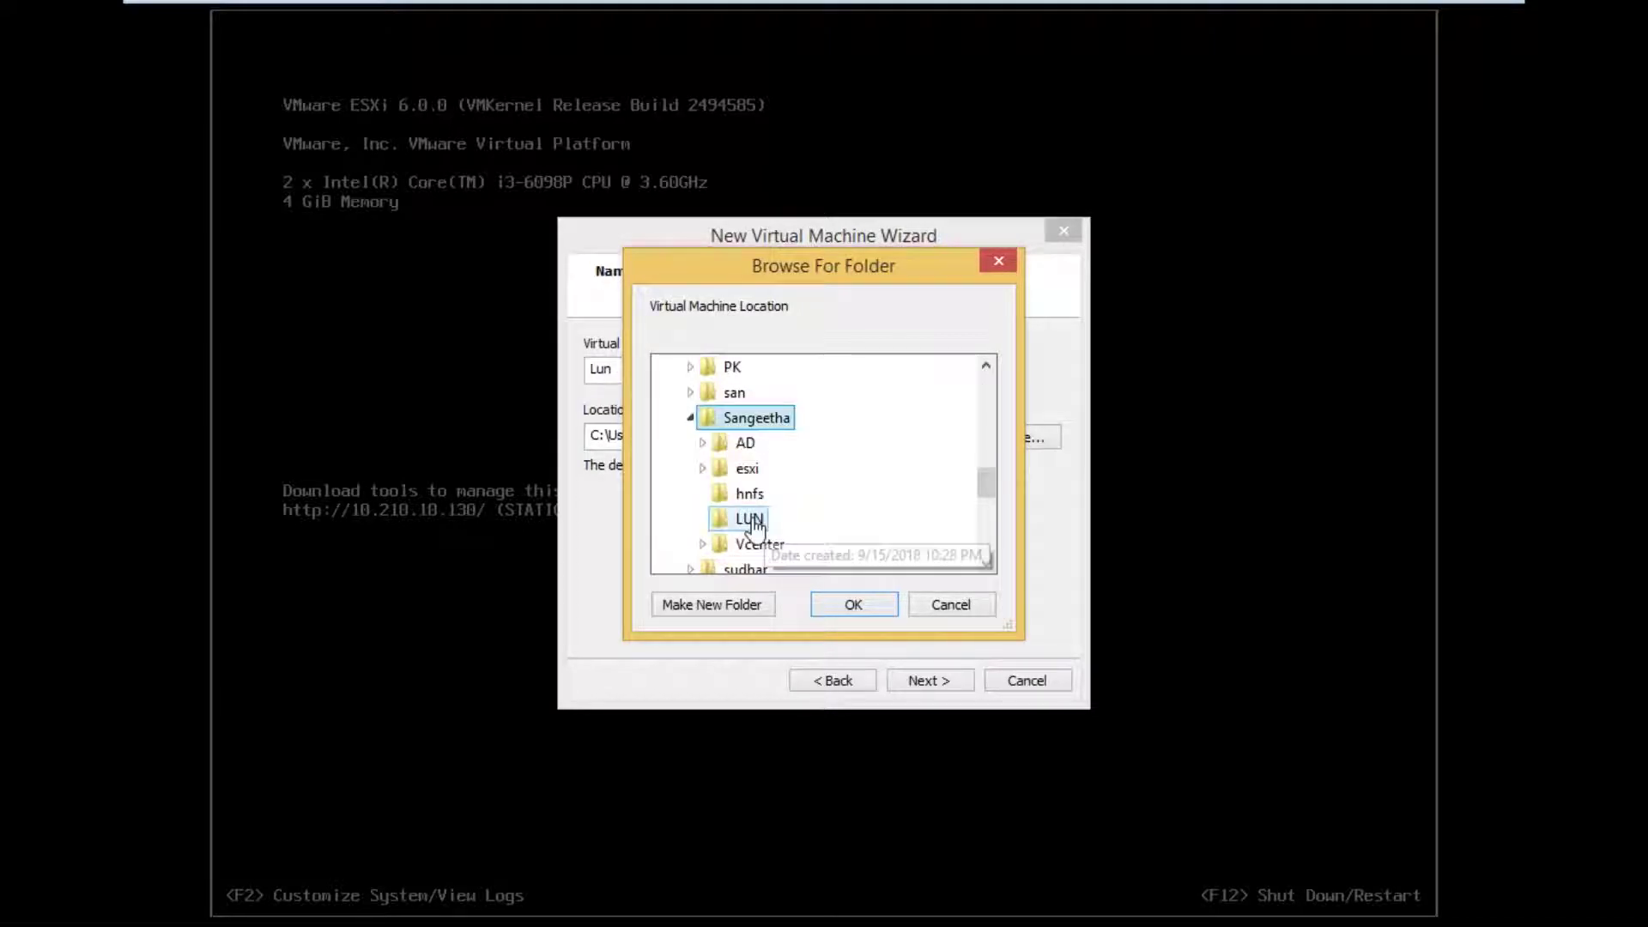
{"action": "left_click", "coordinate": [838, 618]}
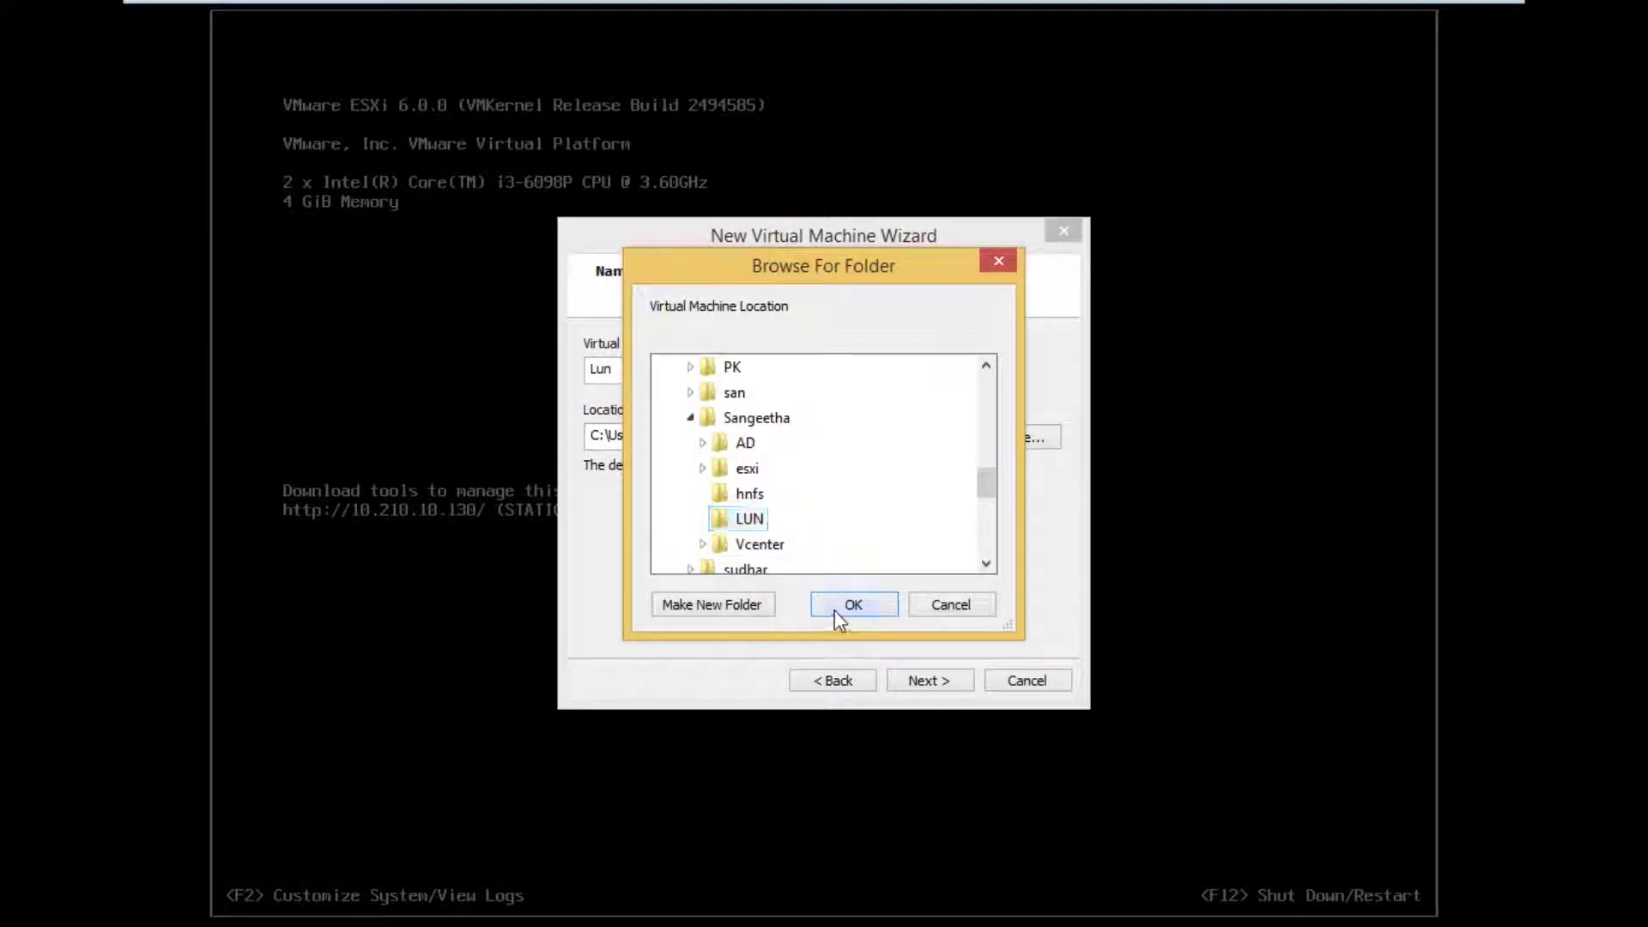
{"action": "left_click", "coordinate": [923, 682]}
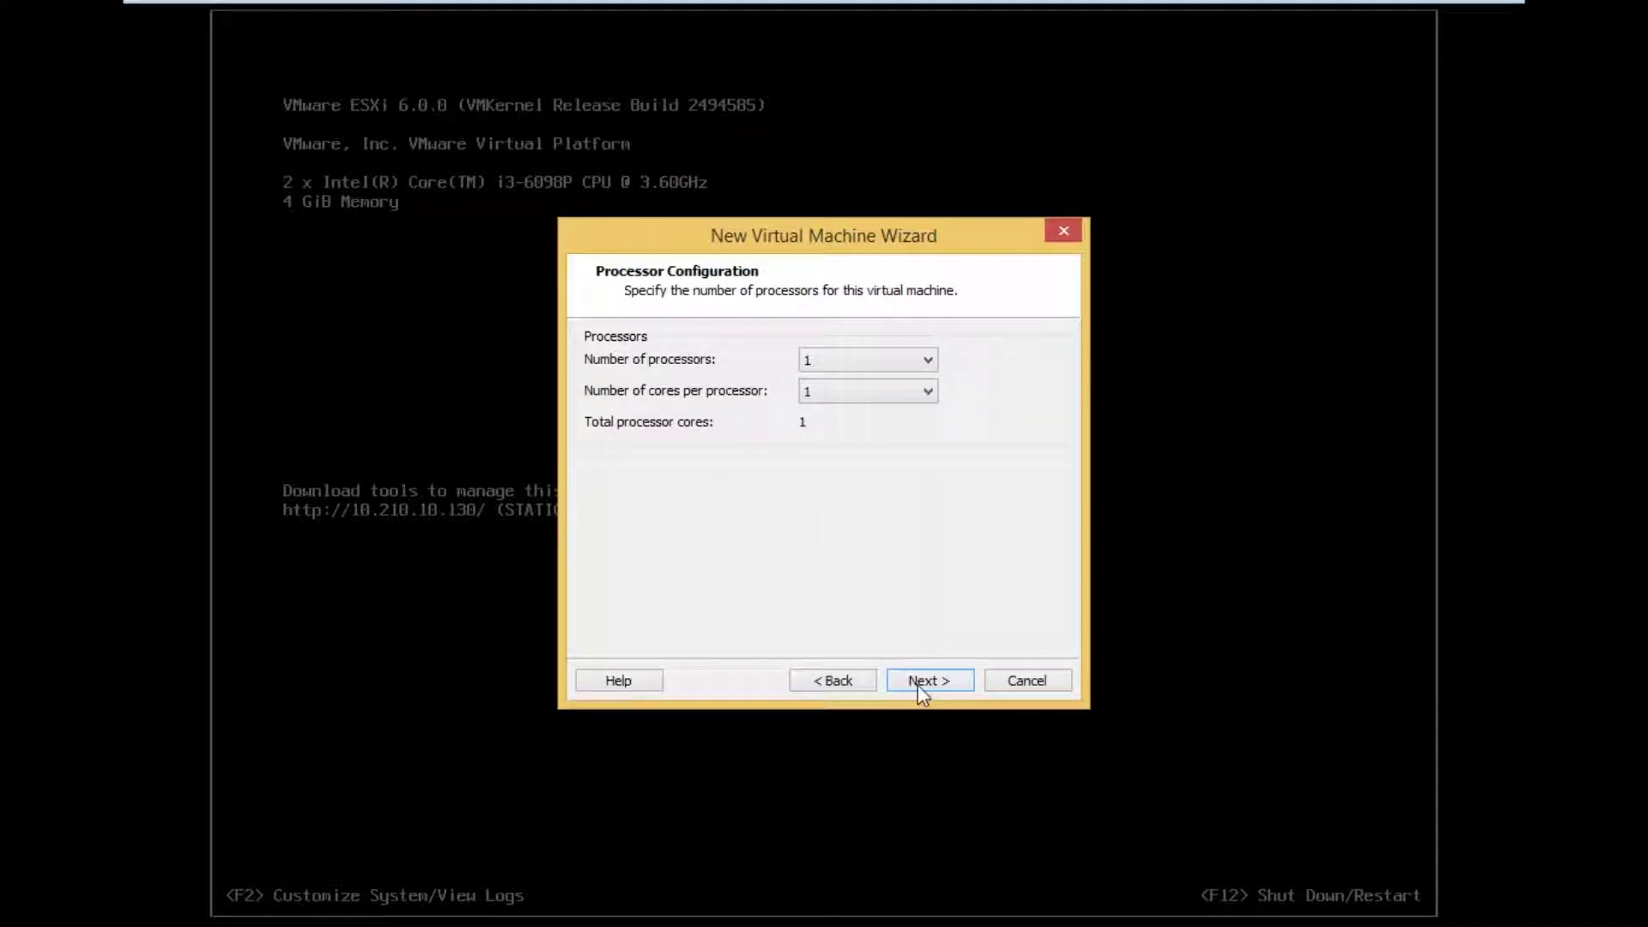
- Accept one single-core processor and 1024 MB of memory, and use bridged networking with the LSI Logic controller
{"action": "left_click", "coordinate": [920, 682]}
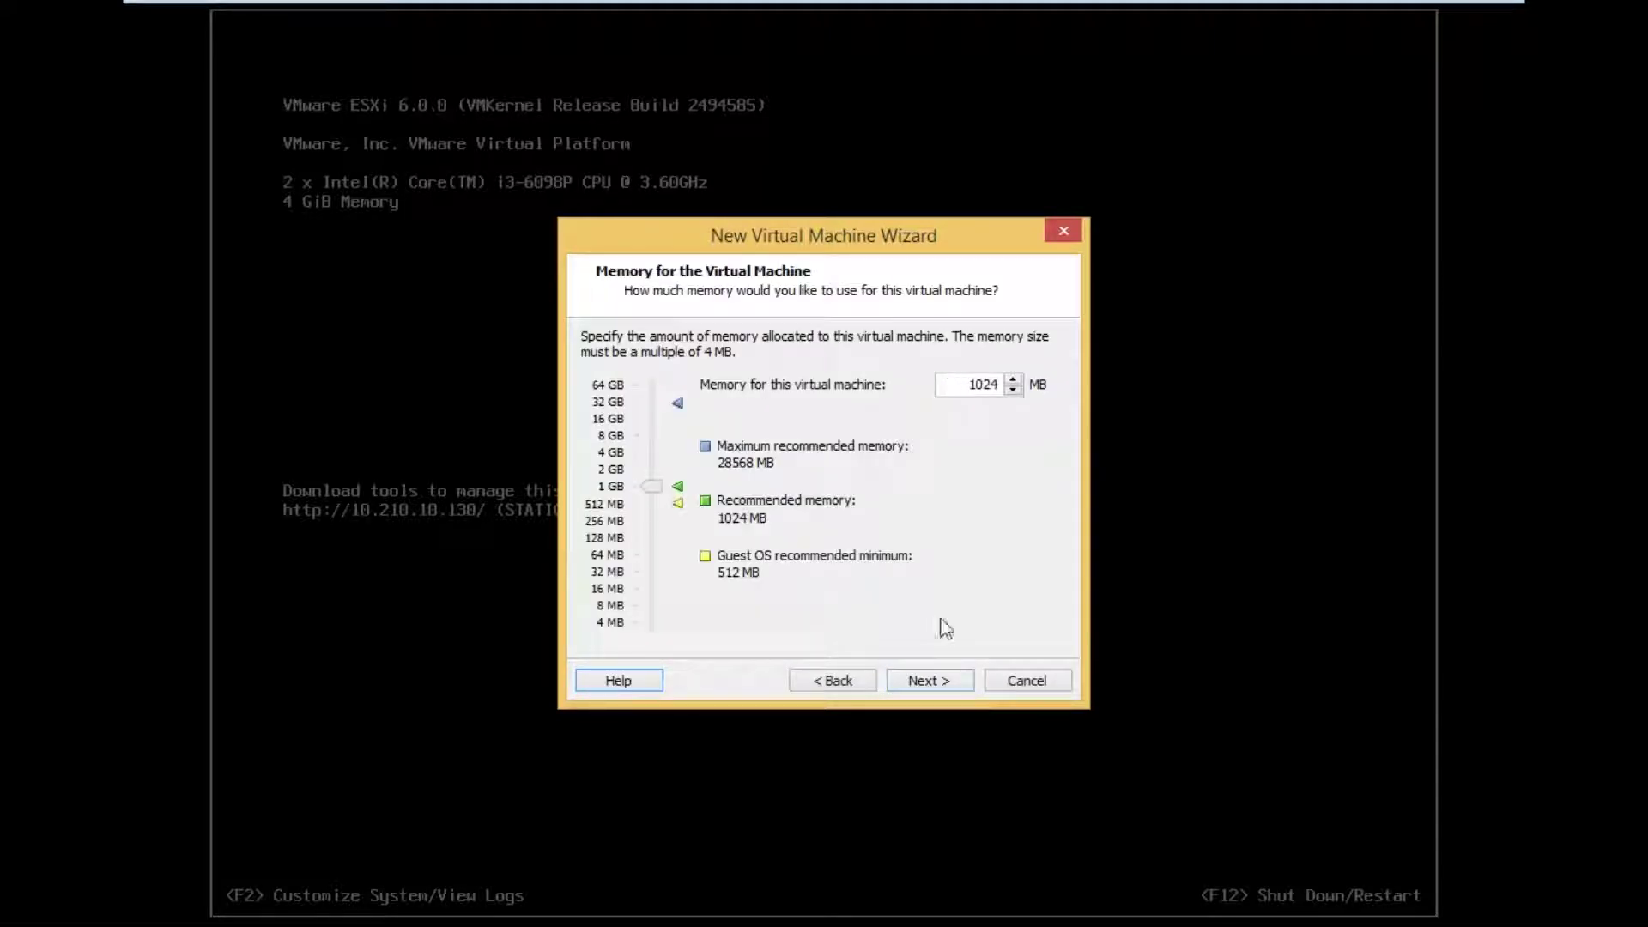
{"action": "left_click", "coordinate": [928, 684]}
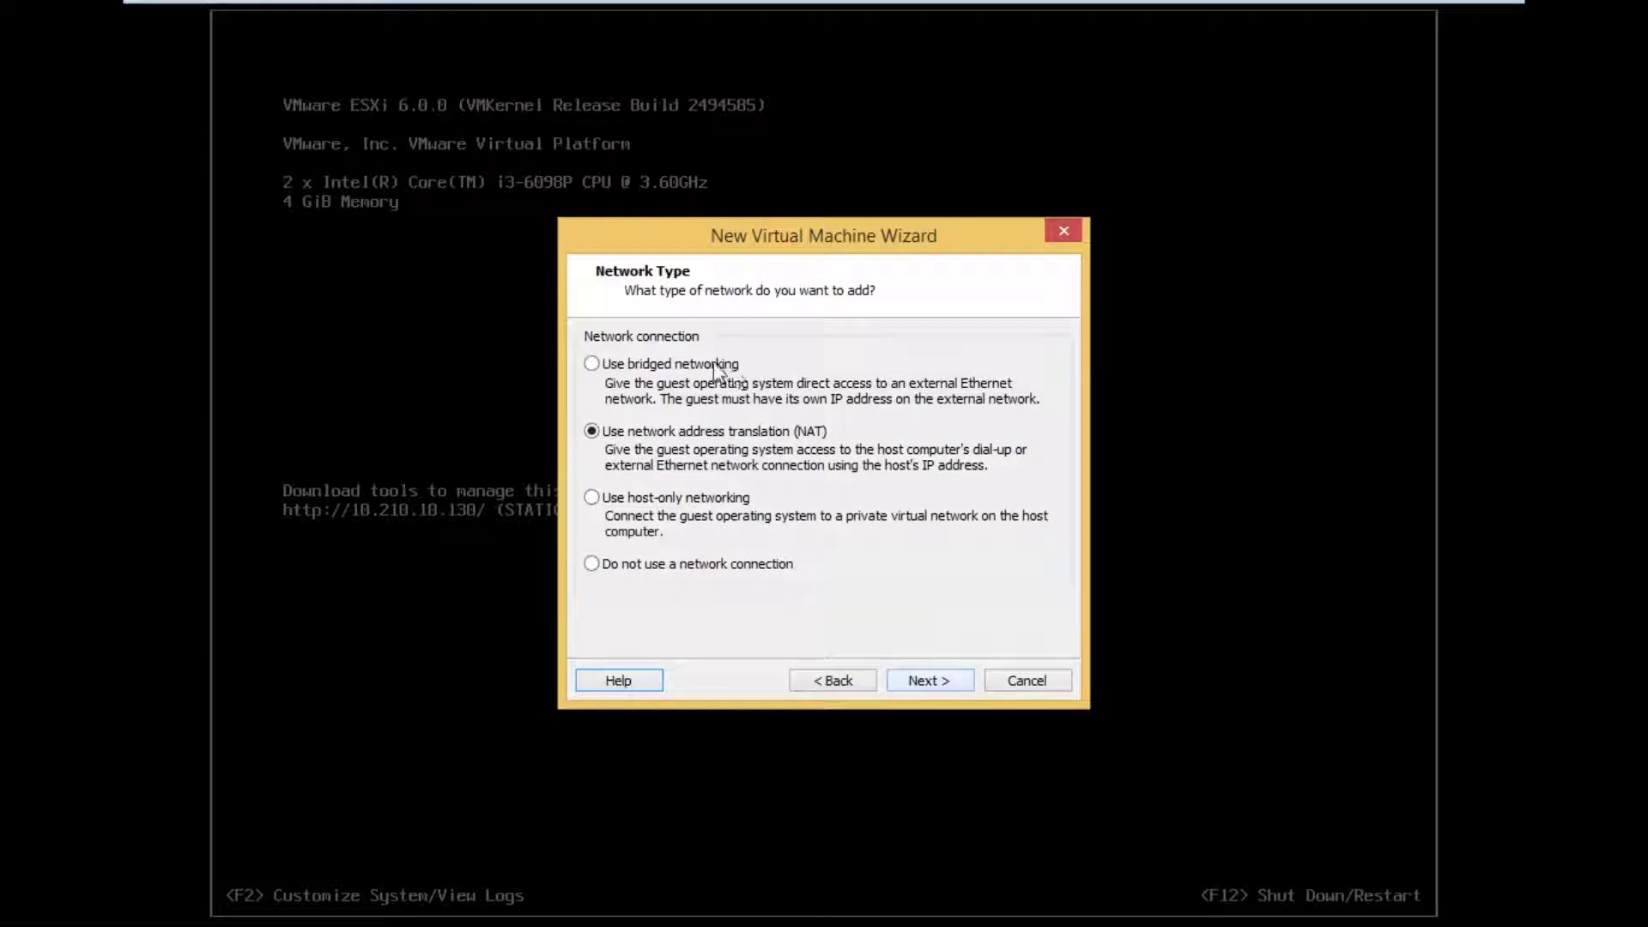
{"action": "left_click", "coordinate": [713, 363]}
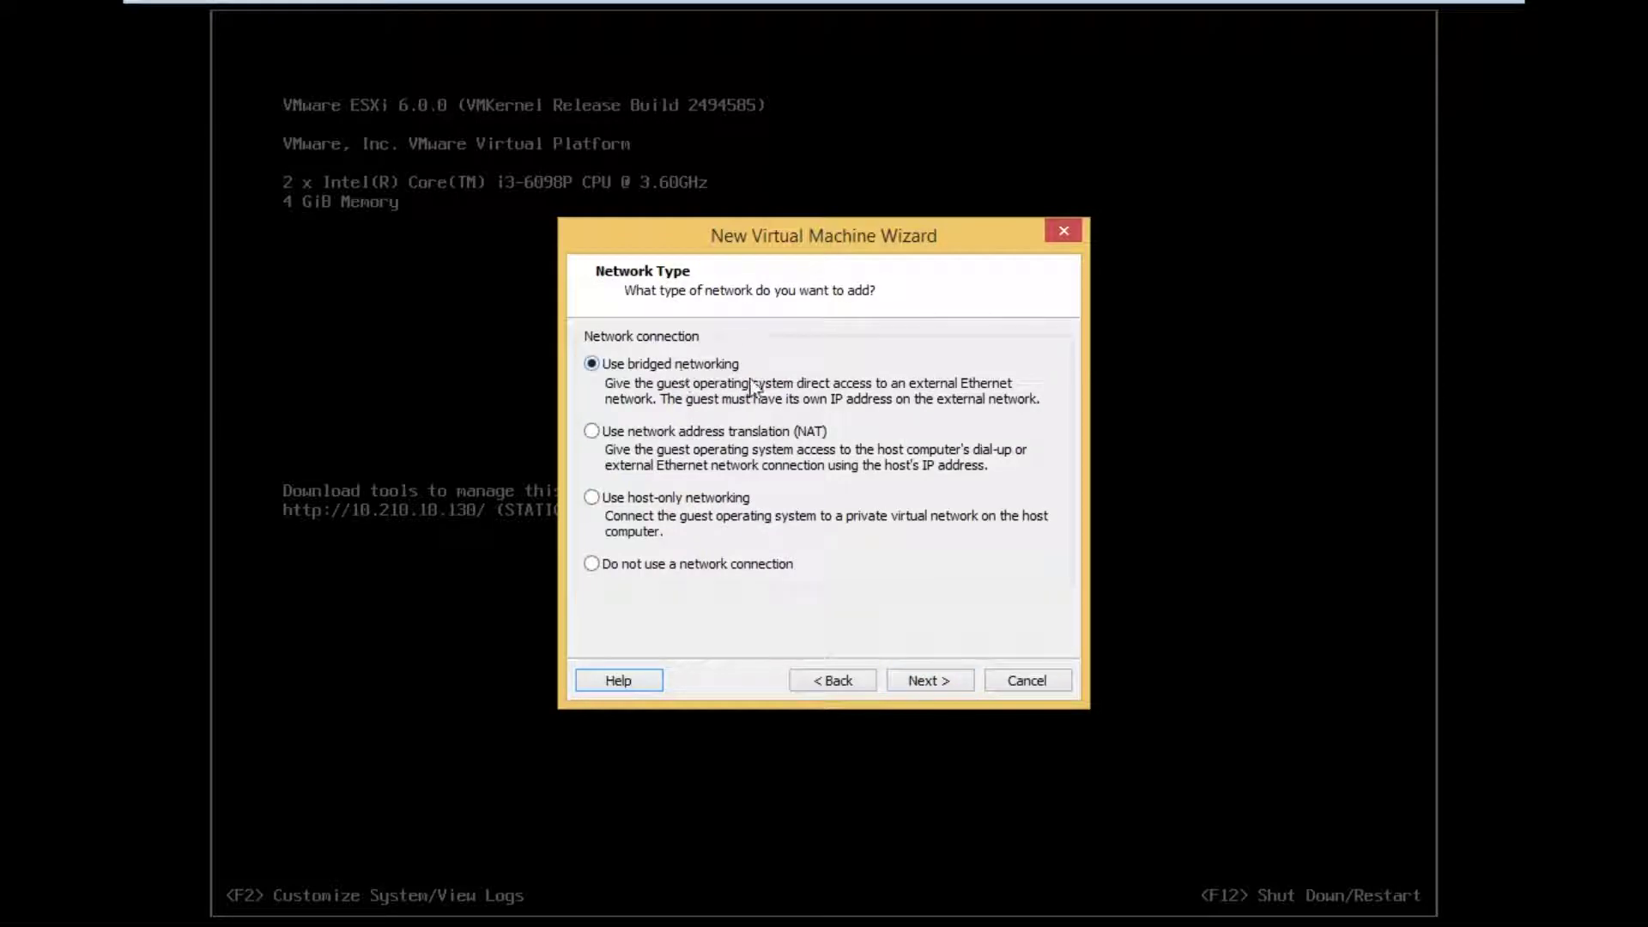
{"action": "left_click", "coordinate": [927, 680]}
{"action": "key", "text": "Return"}
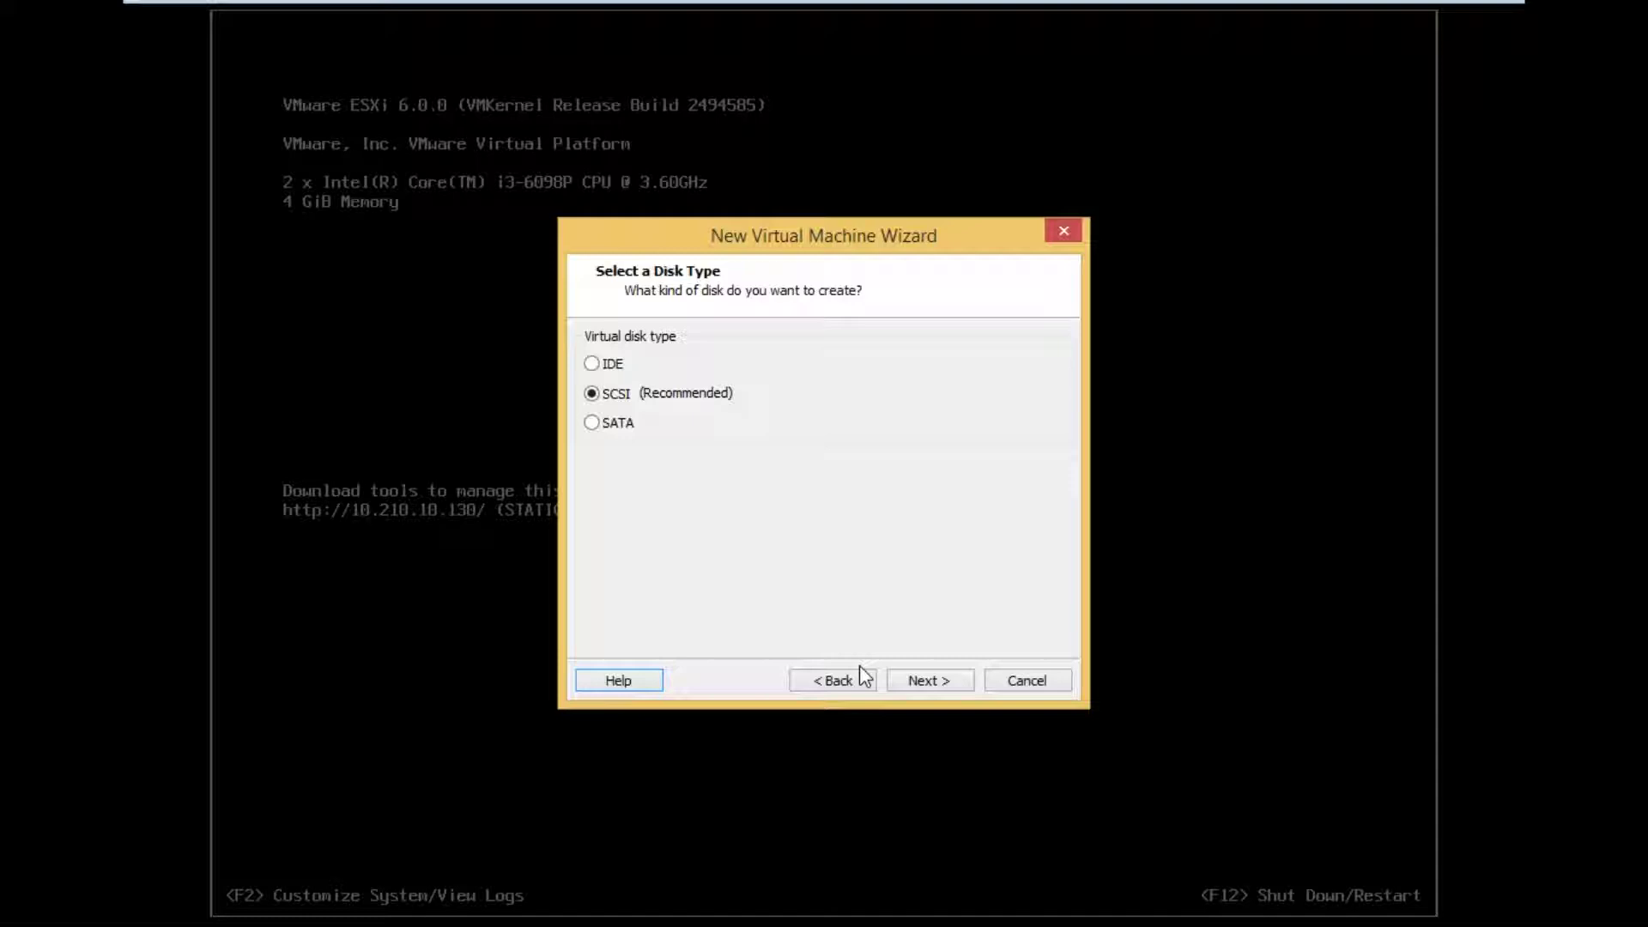
- Go back through the wizard to review the processor, memory, network and I/O controller settings, returning to the disk type
{"action": "left_click", "coordinate": [816, 680]}
{"action": "left_click", "coordinate": [816, 679]}
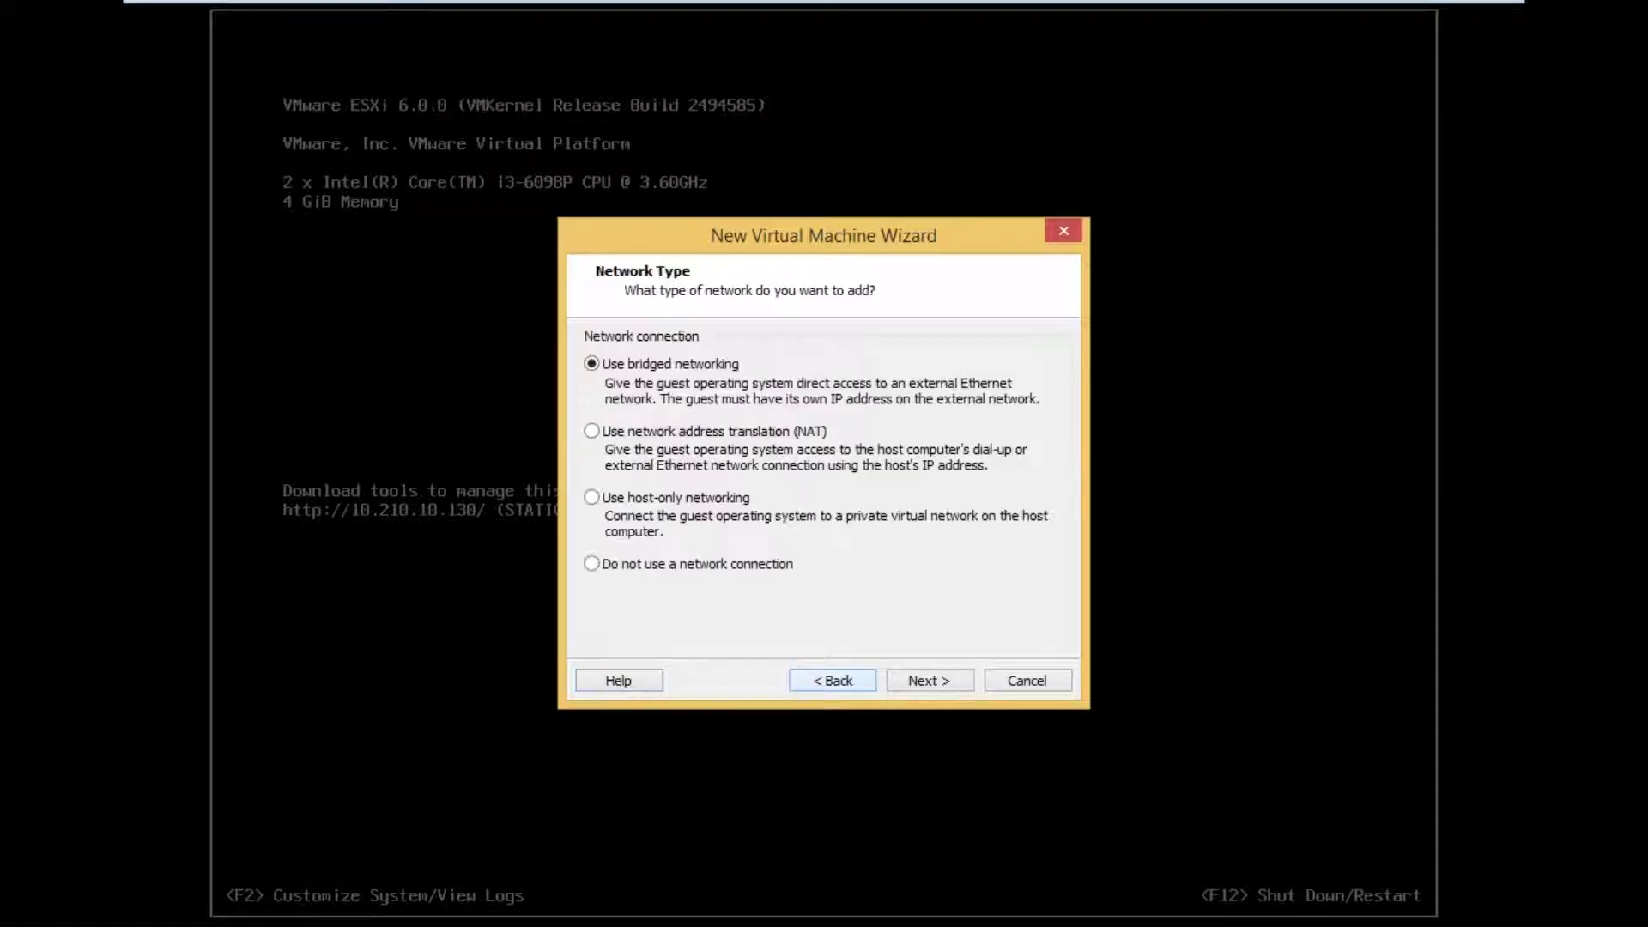
{"action": "key", "text": "Return"}
{"action": "key", "text": "Return"}
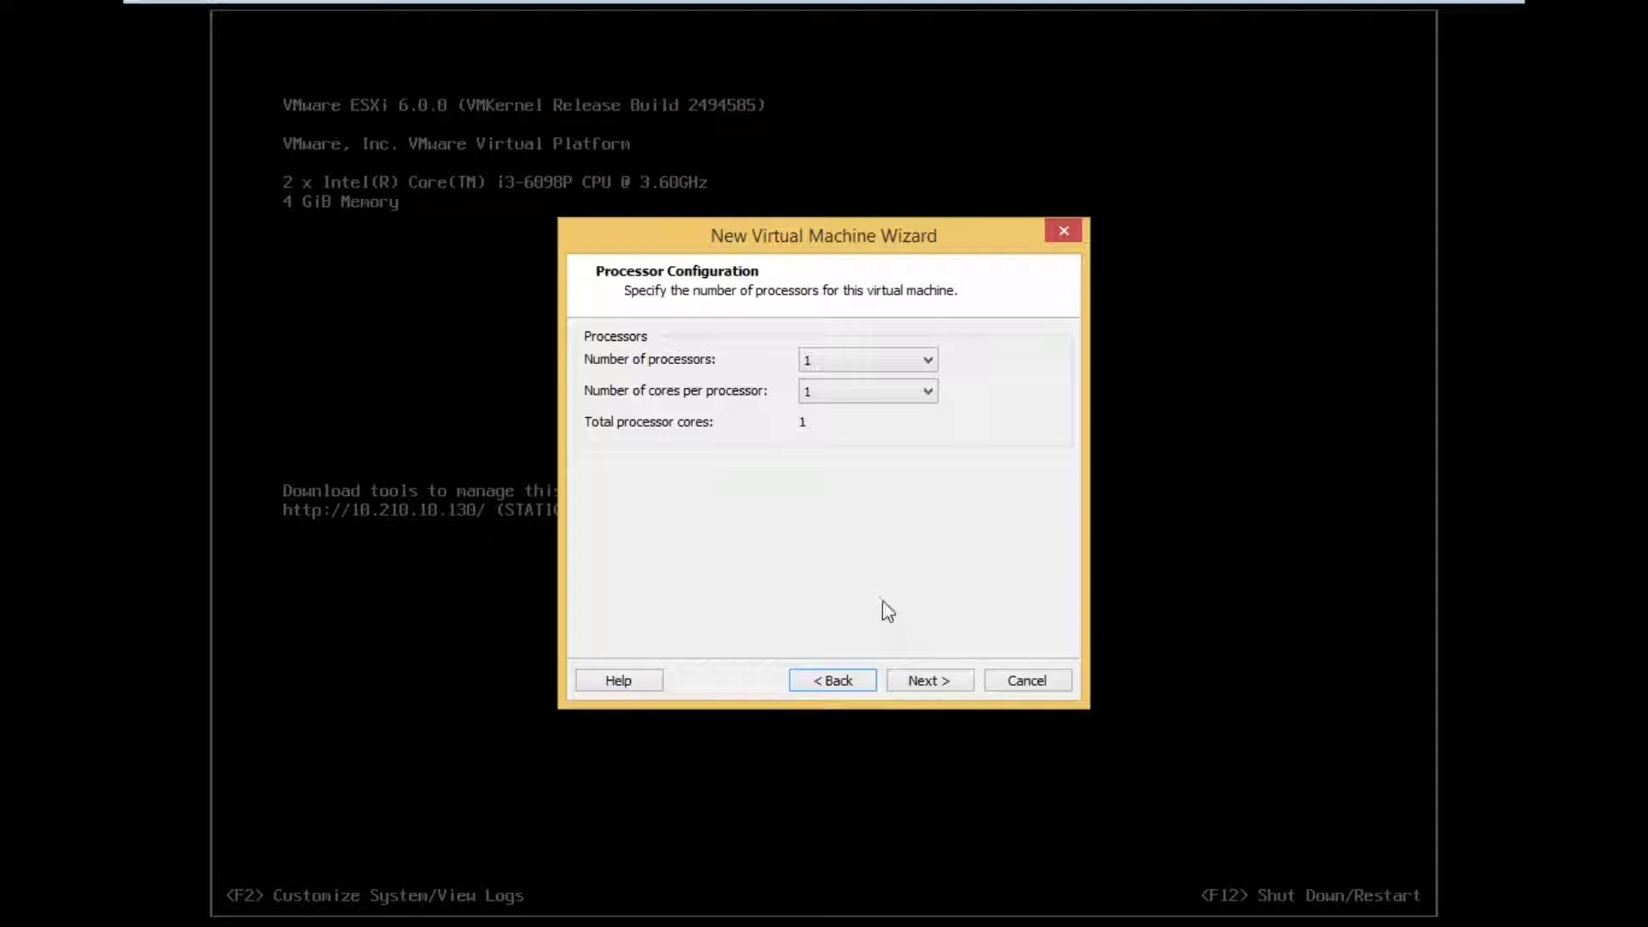
{"action": "left_click", "coordinate": [923, 679]}
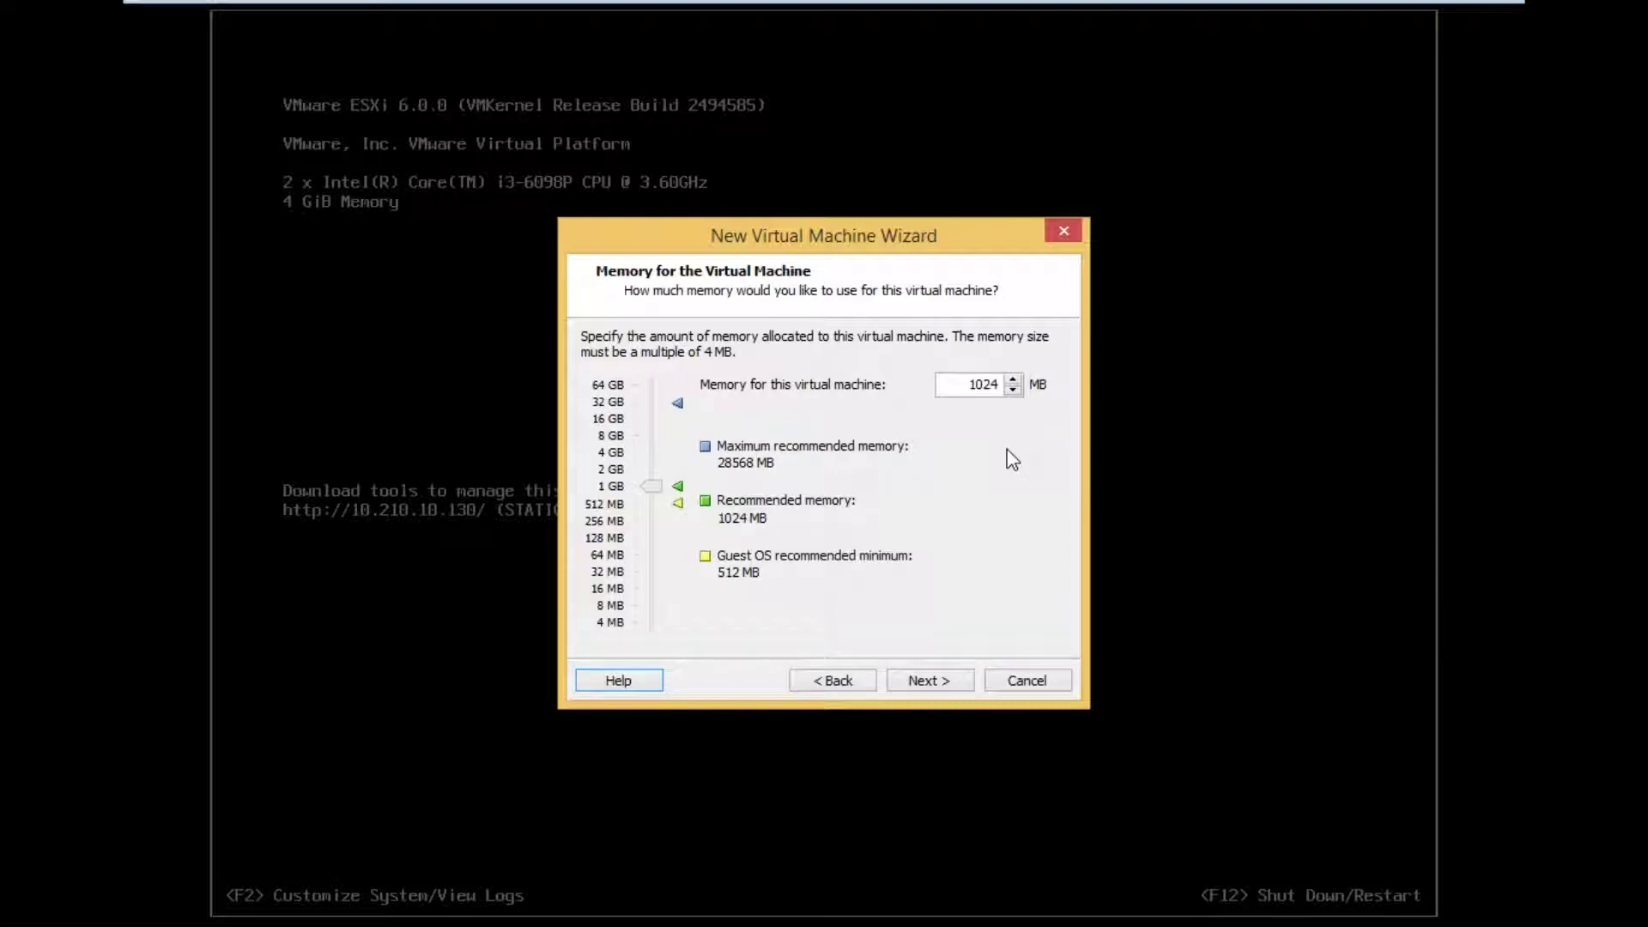
{"action": "left_click", "coordinate": [923, 682]}
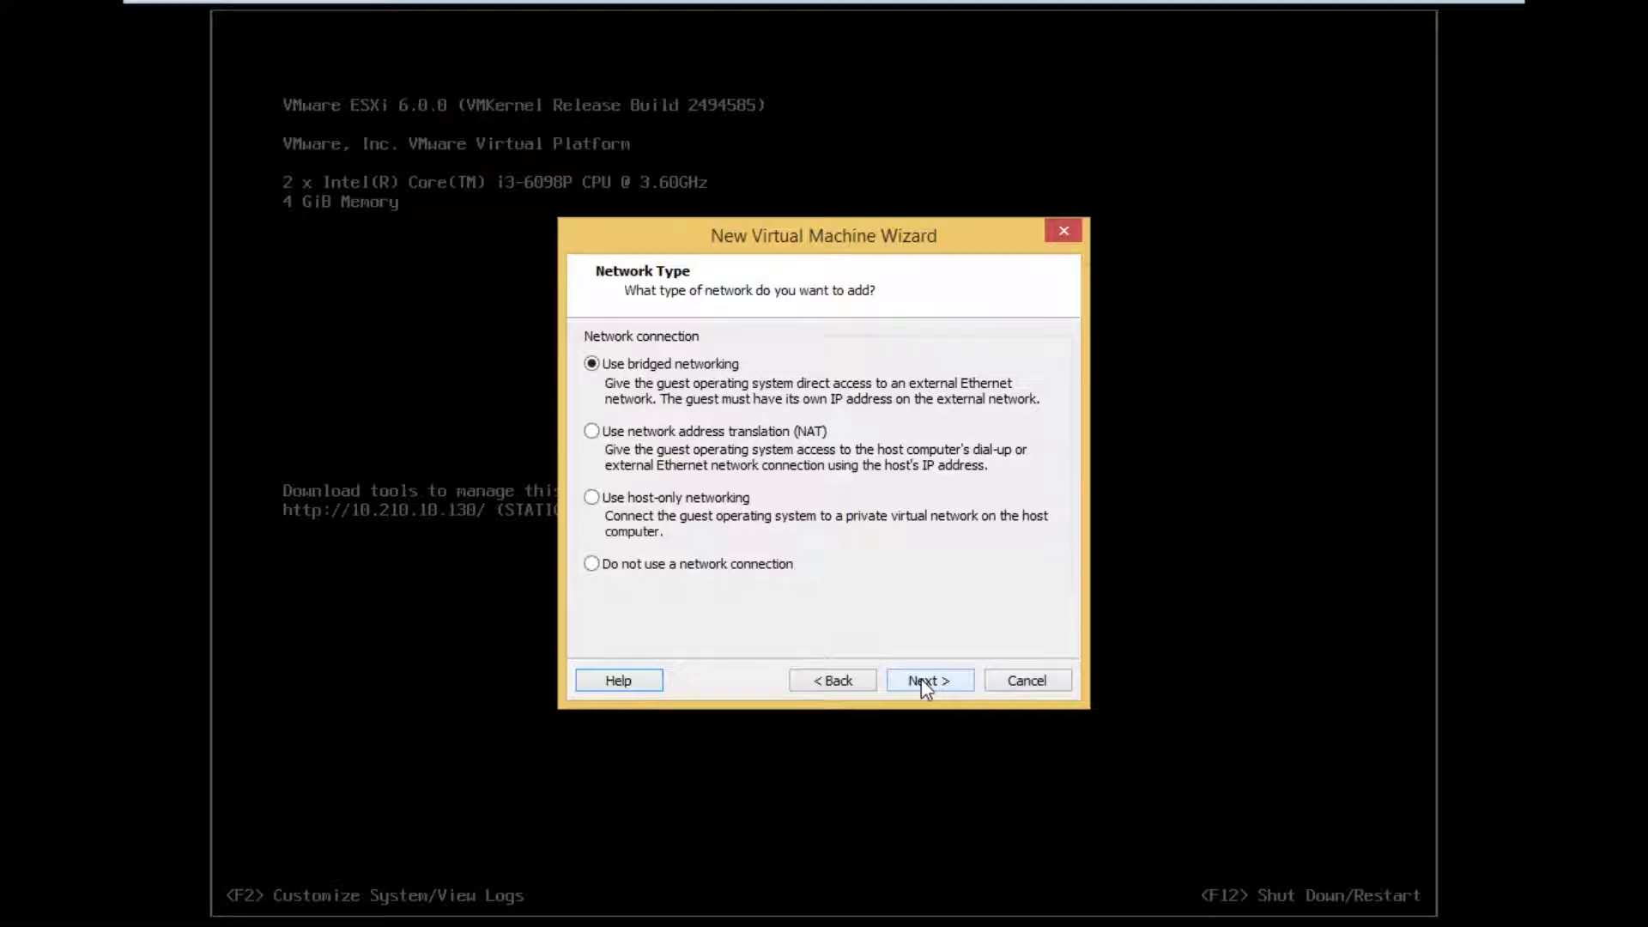
{"action": "left_click", "coordinate": [920, 678]}
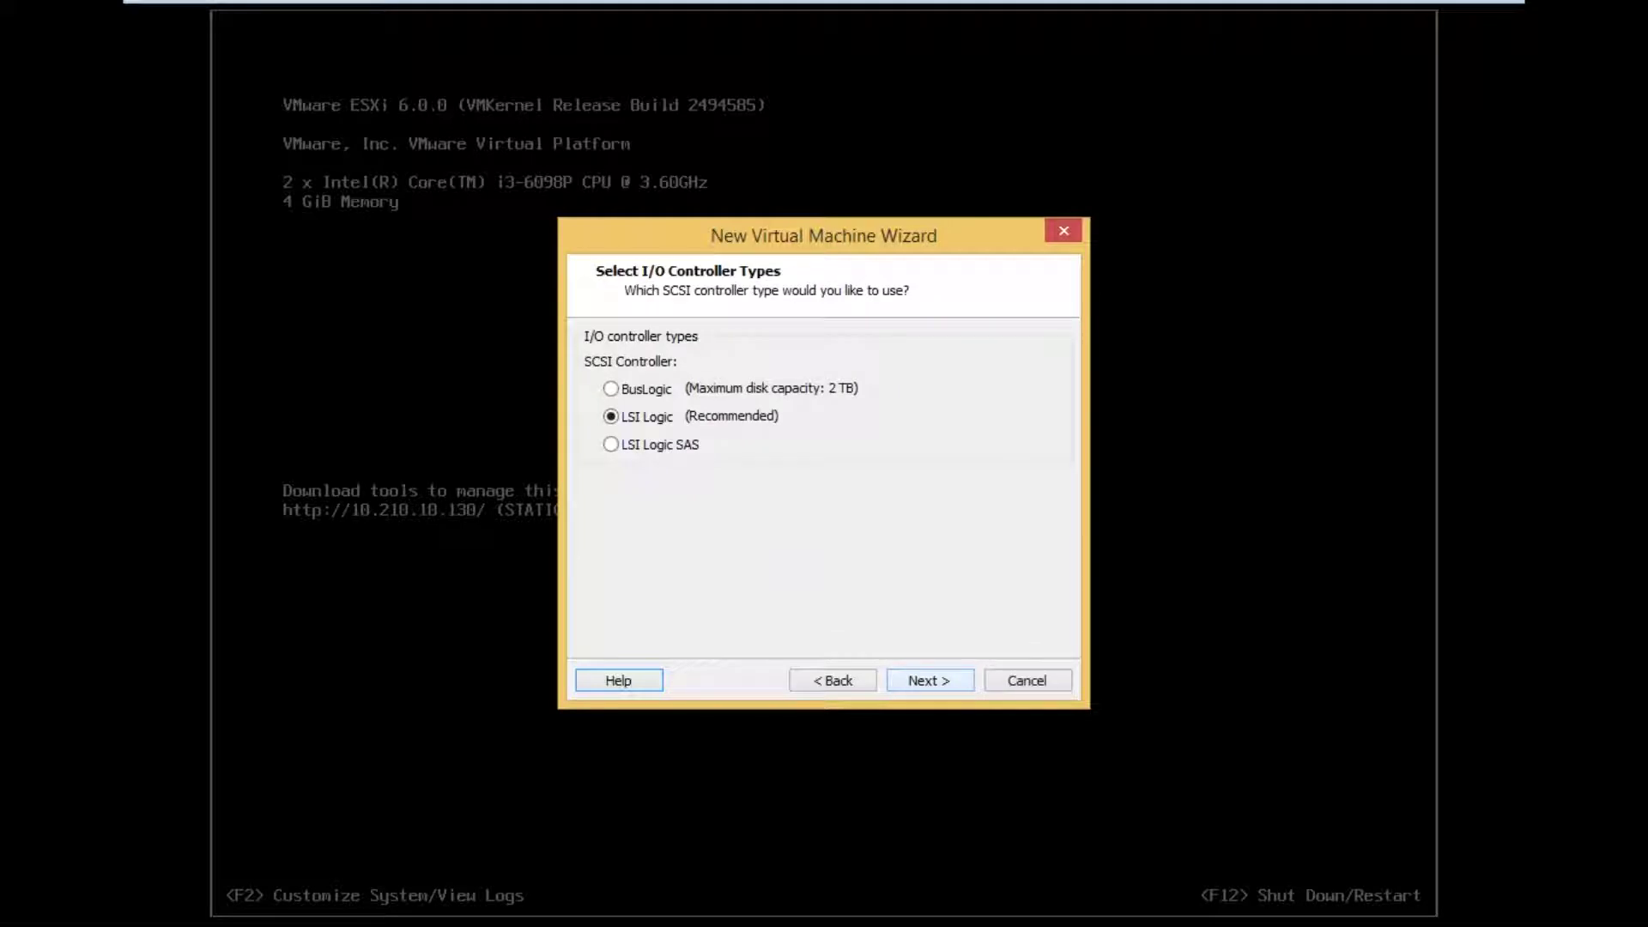
{"action": "left_click", "coordinate": [923, 681]}
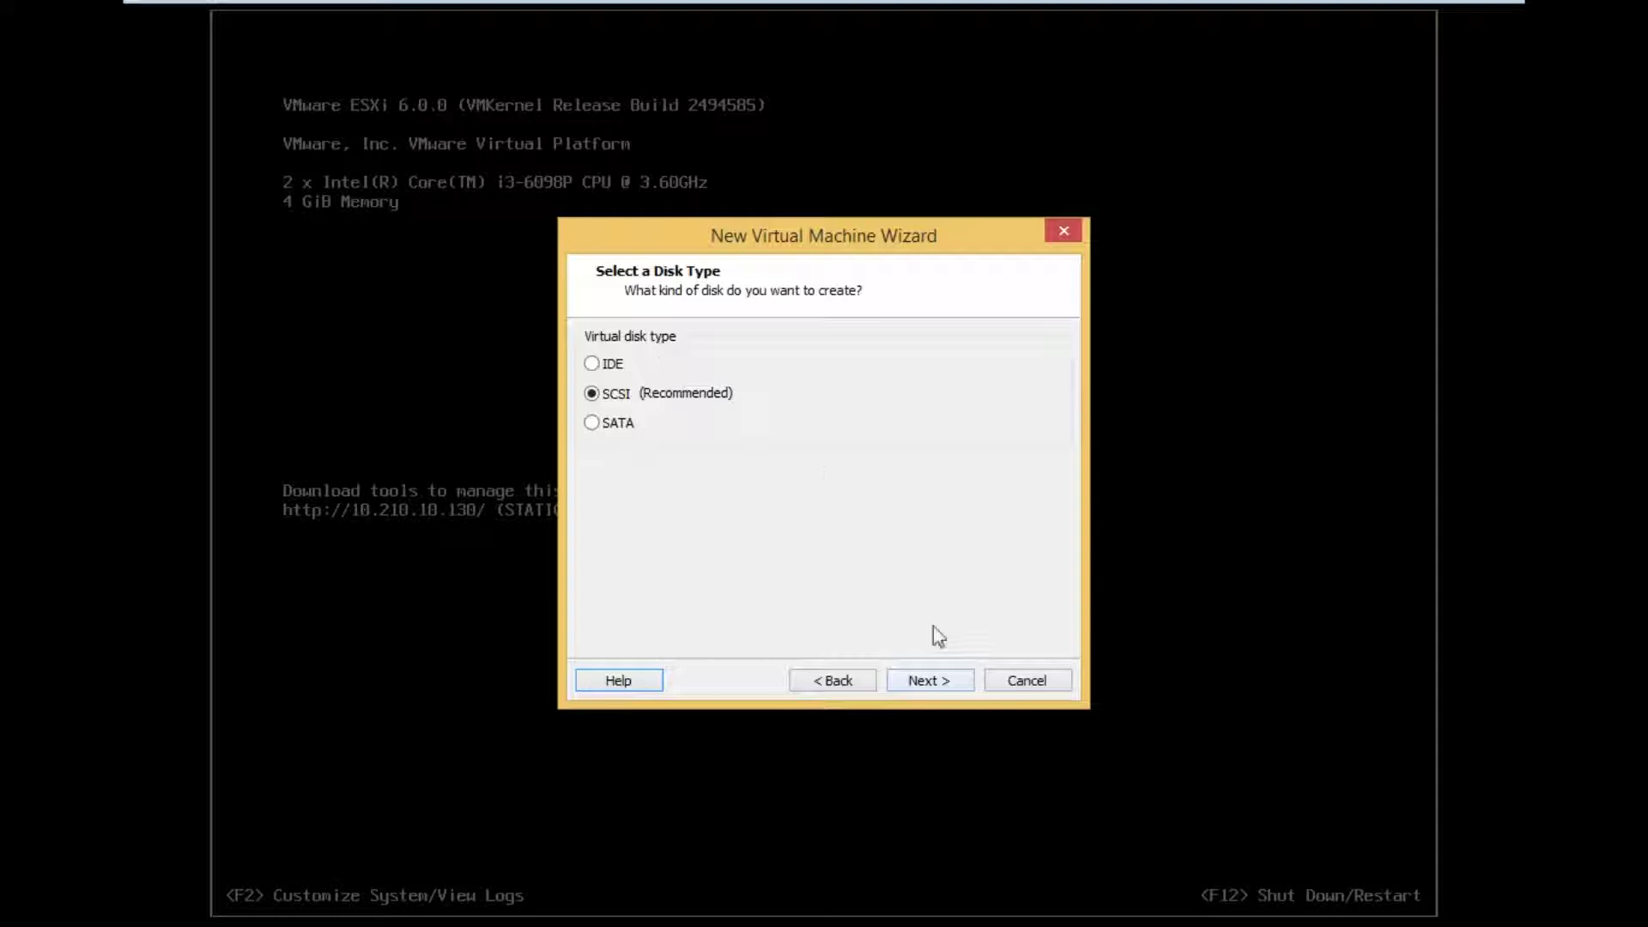
- Create a new SCSI virtual disk with a maximum size of 10 GB, stored as a single file
{"action": "left_click", "coordinate": [934, 679]}
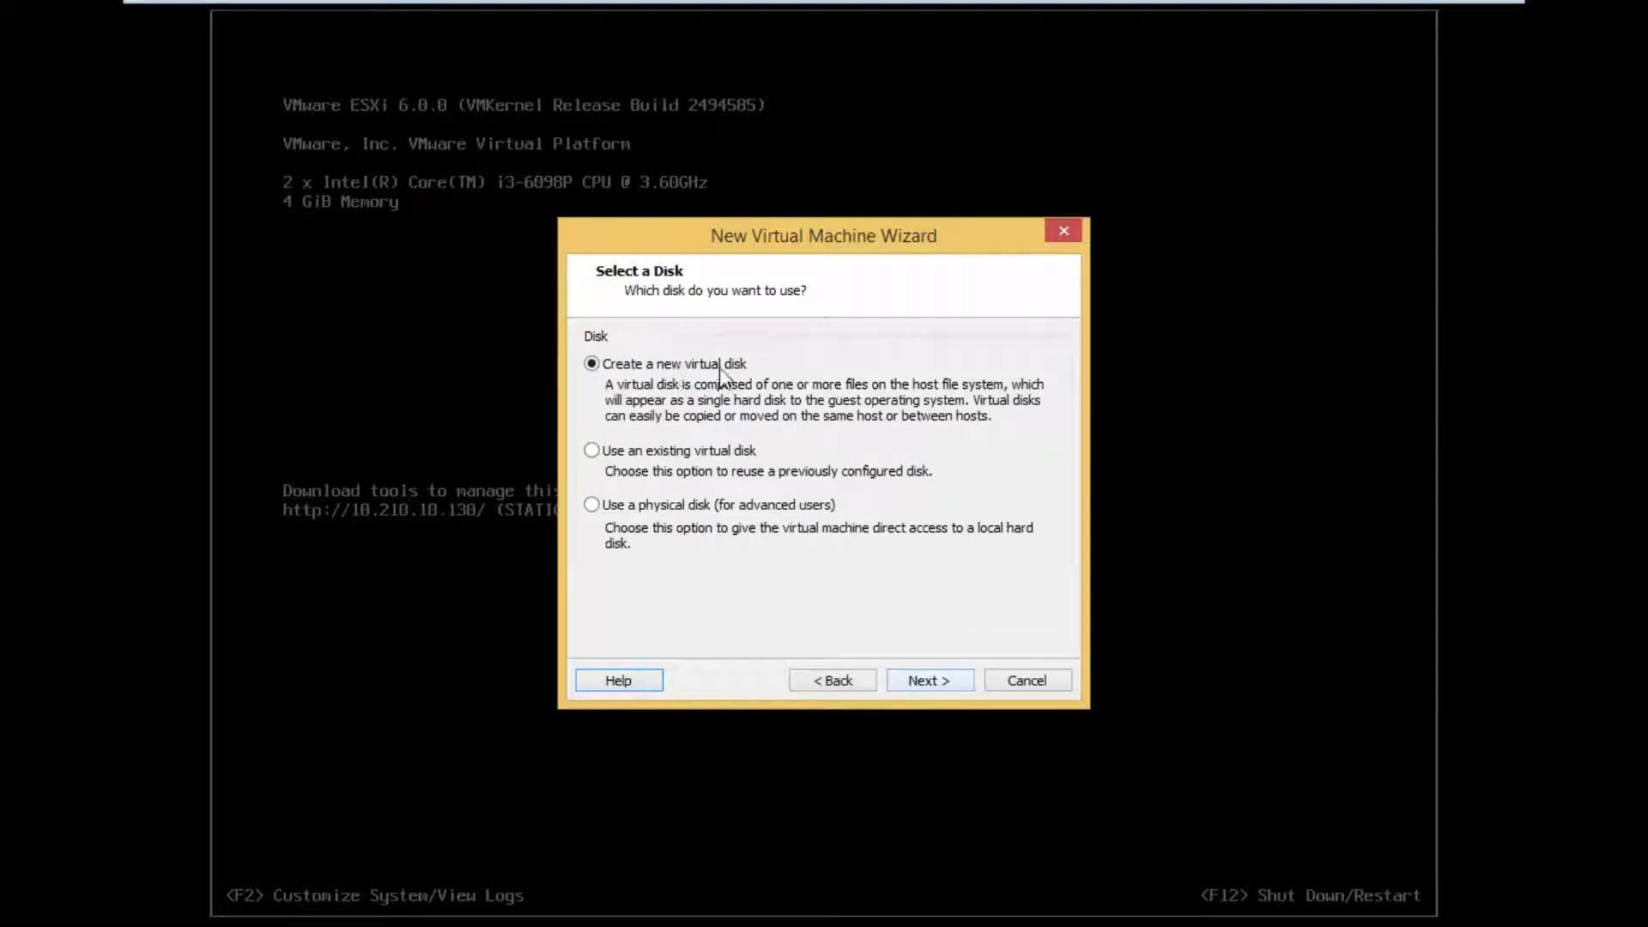
{"action": "left_click", "coordinate": [915, 680]}
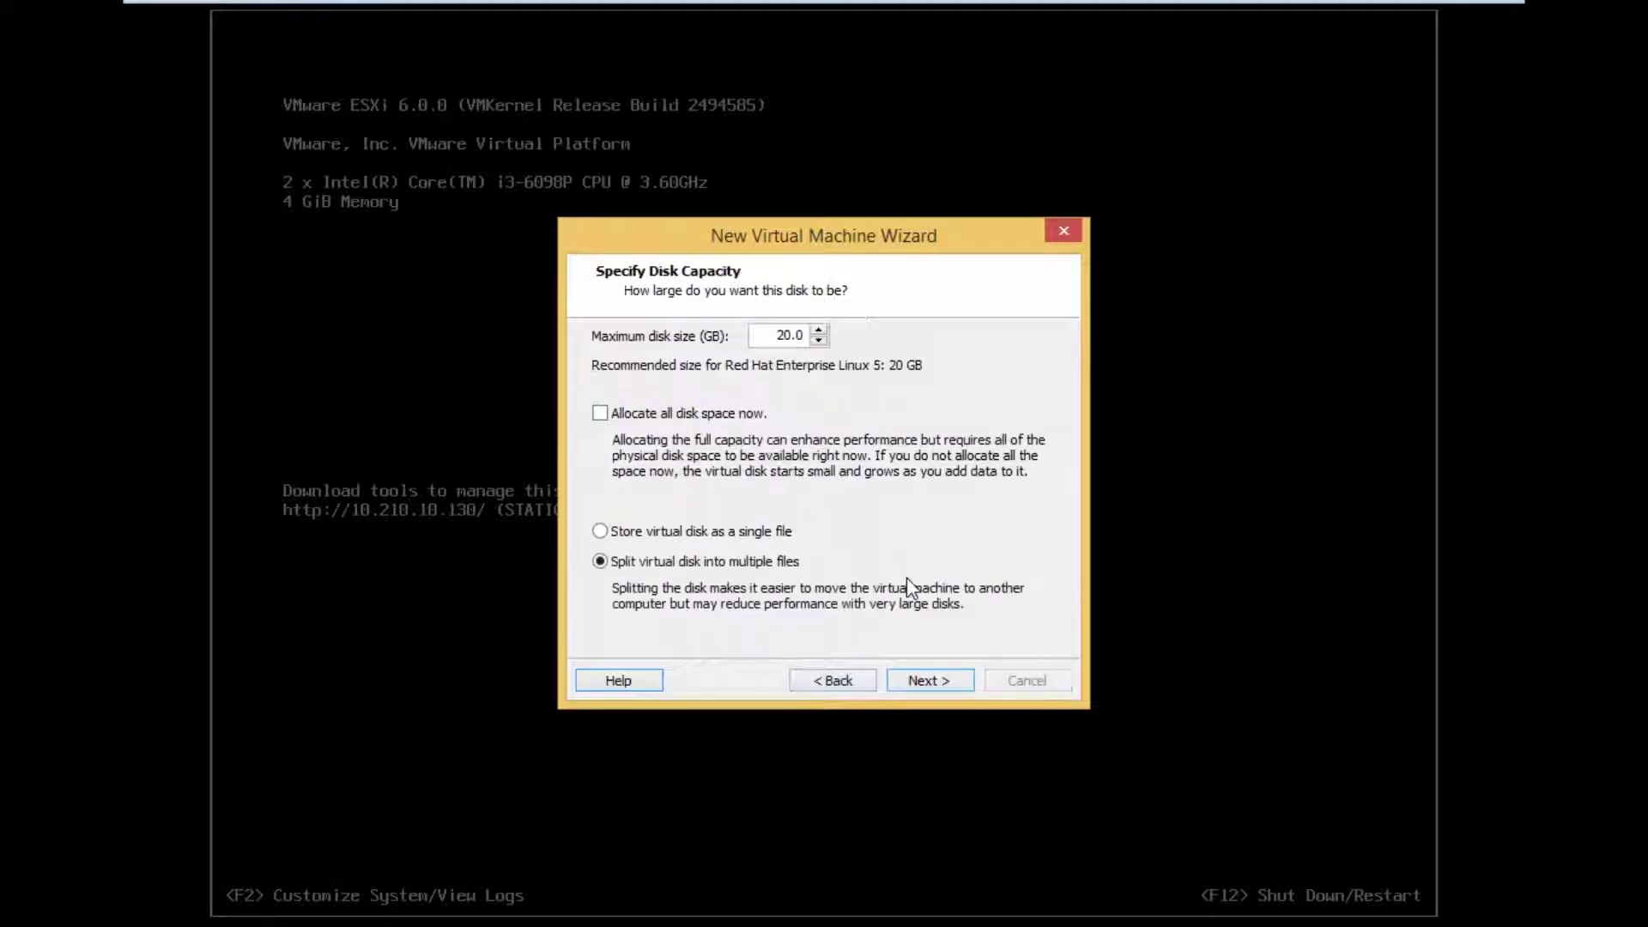
{"action": "left_click", "coordinate": [776, 334]}
{"action": "key", "text": "Delete"}
{"action": "type", "text": "1"}
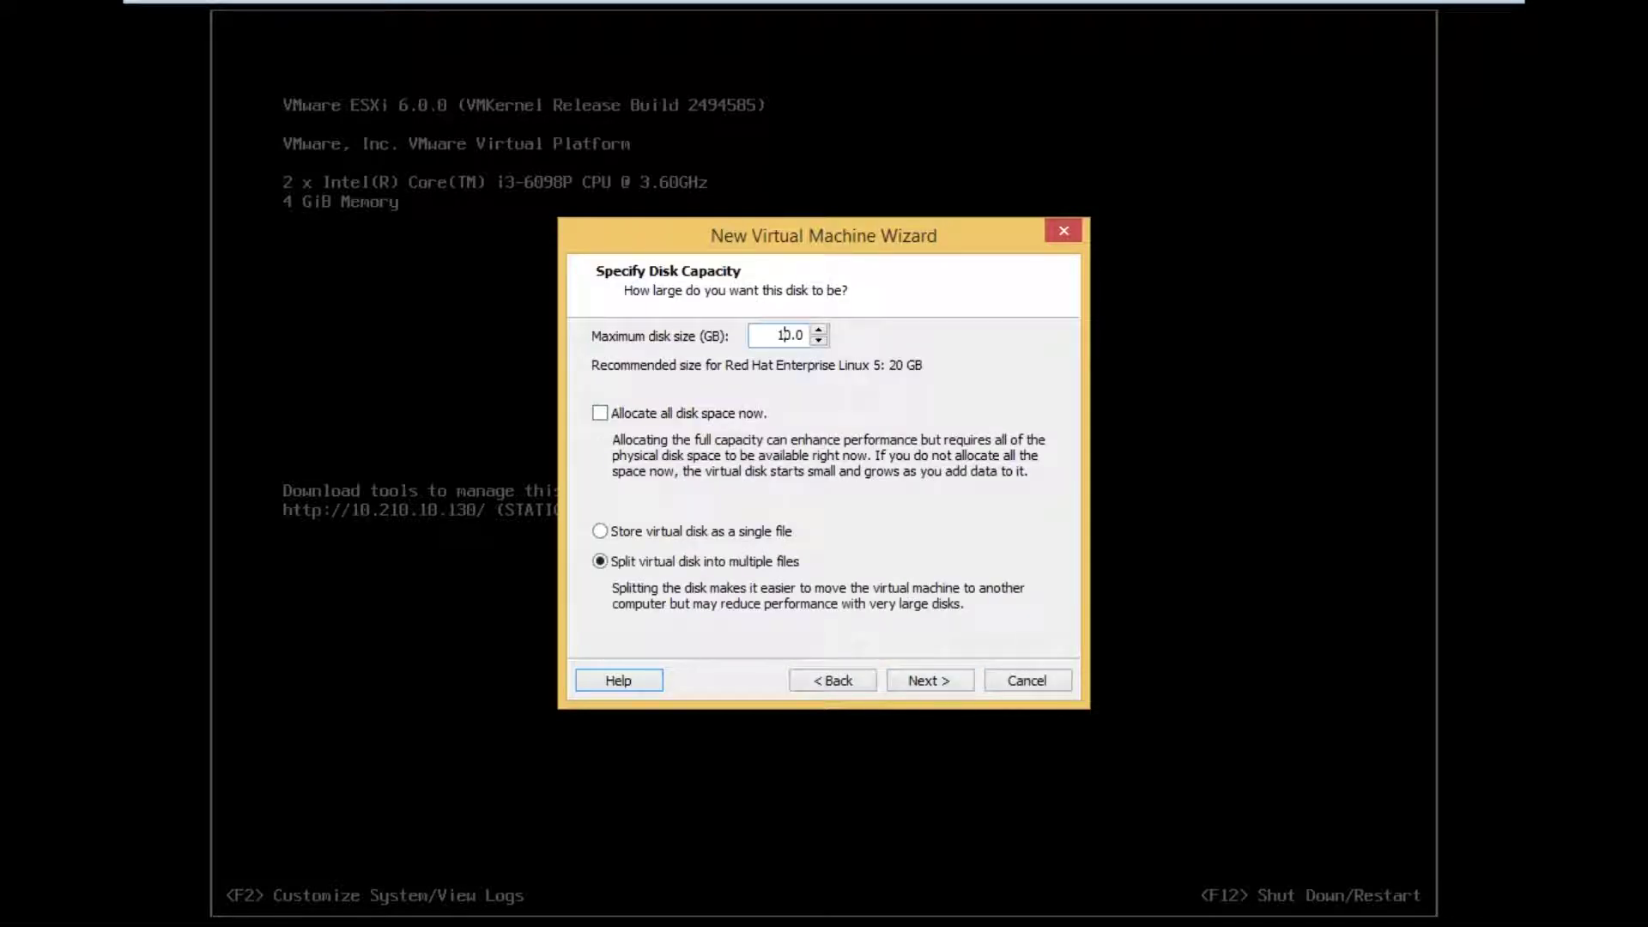
{"action": "left_click", "coordinate": [771, 530]}
{"action": "left_click", "coordinate": [954, 681]}
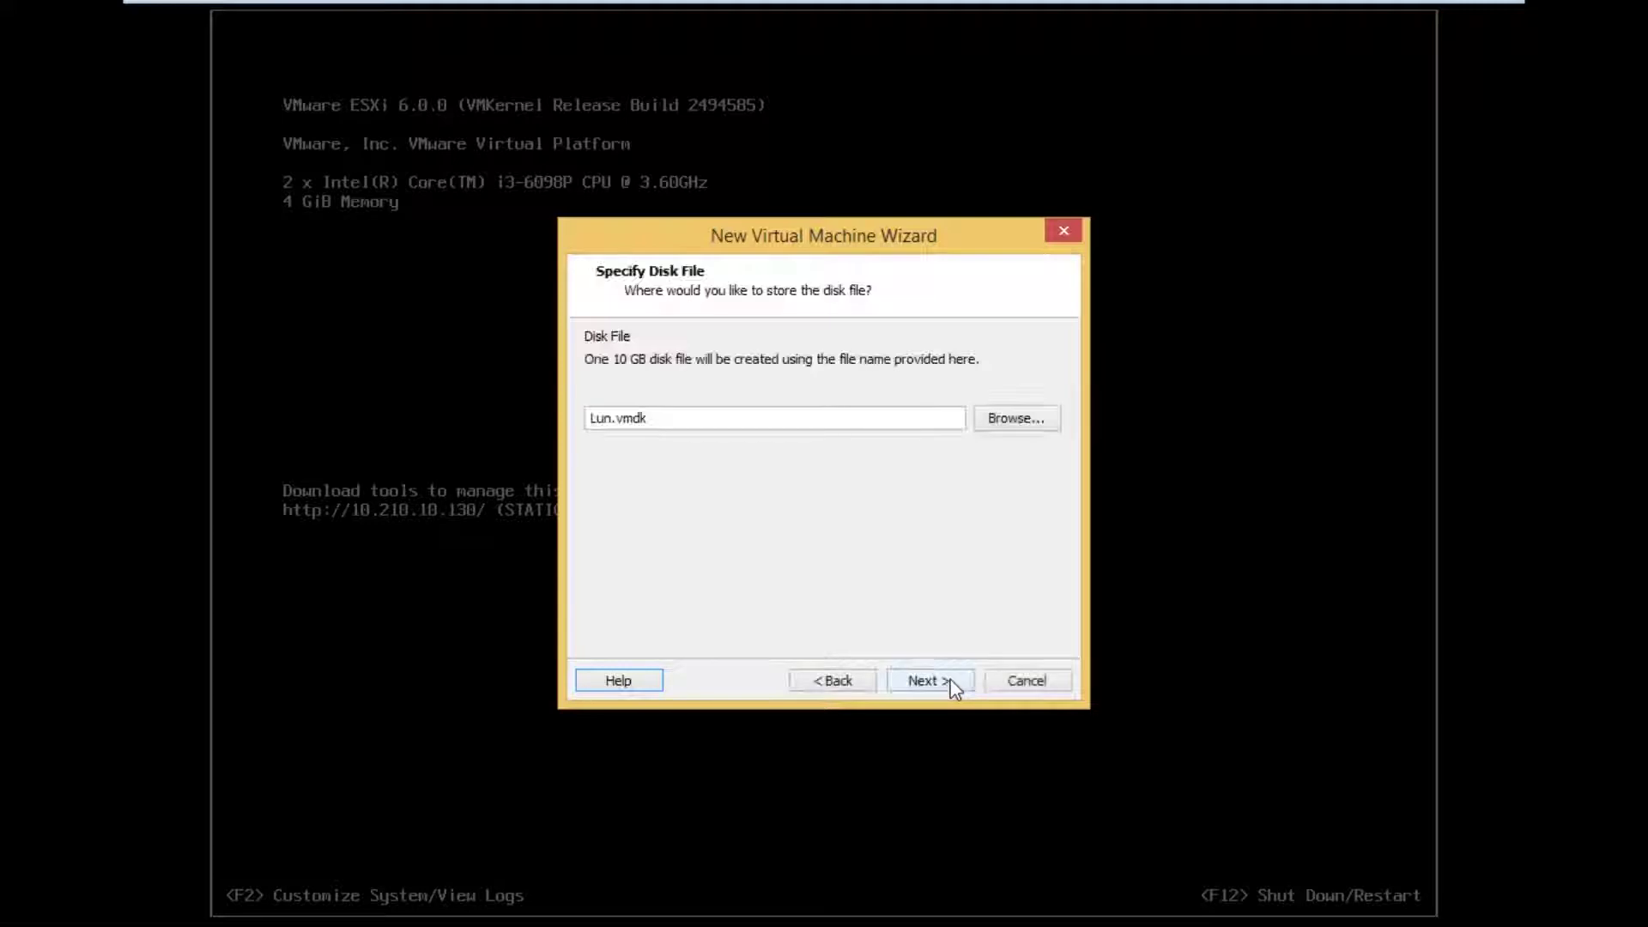
- Store the disk file Lun.vmdk in the LUN folder on the Lab (D:) drive and finish creating the virtual machine
{"action": "left_click", "coordinate": [1016, 419]}
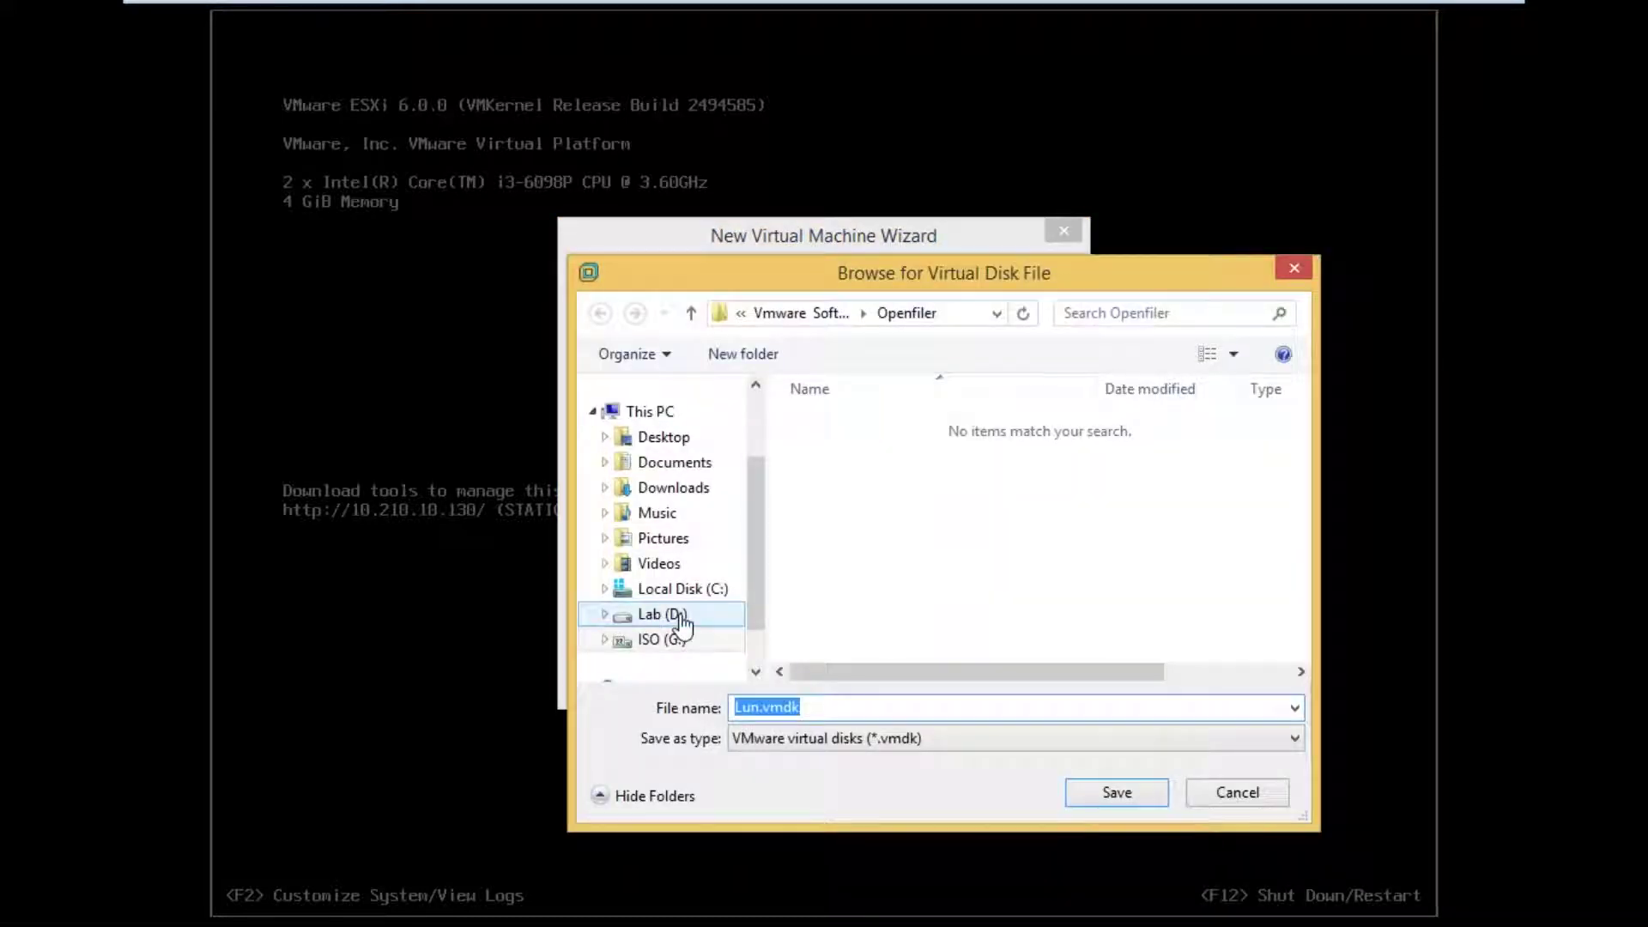
{"action": "left_click", "coordinate": [682, 623]}
{"action": "scroll", "coordinate": [914, 584], "scroll_direction": "down", "scroll_amount": 3}
{"action": "double_click", "coordinate": [907, 576]}
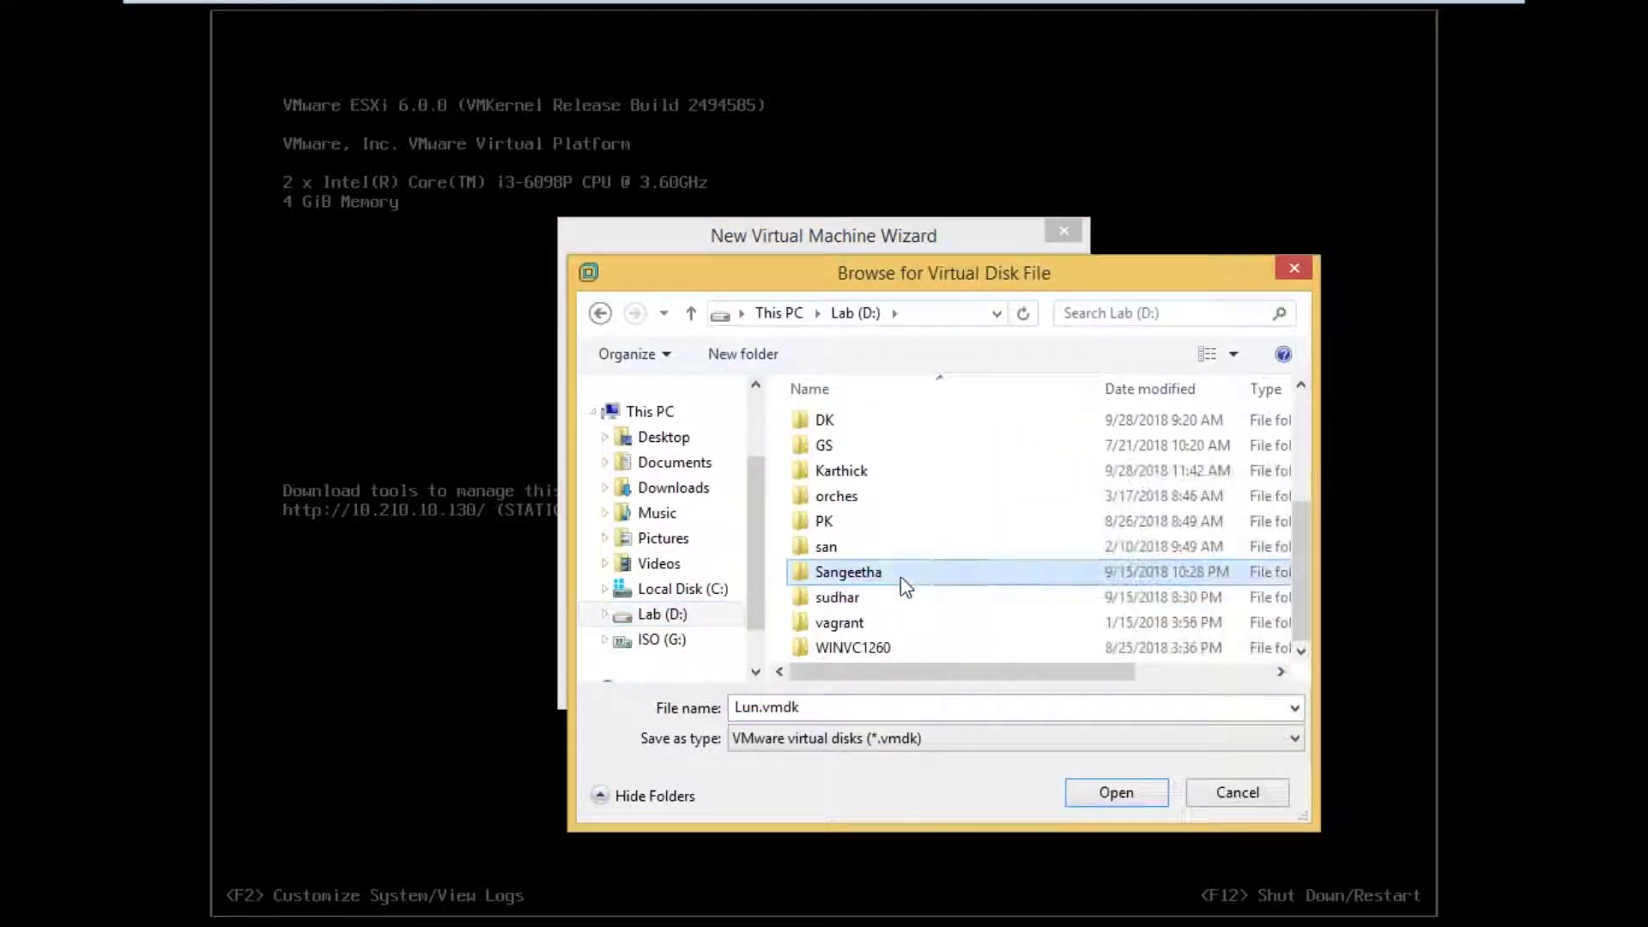
{"action": "double_click", "coordinate": [865, 503]}
{"action": "left_click", "coordinate": [1112, 793]}
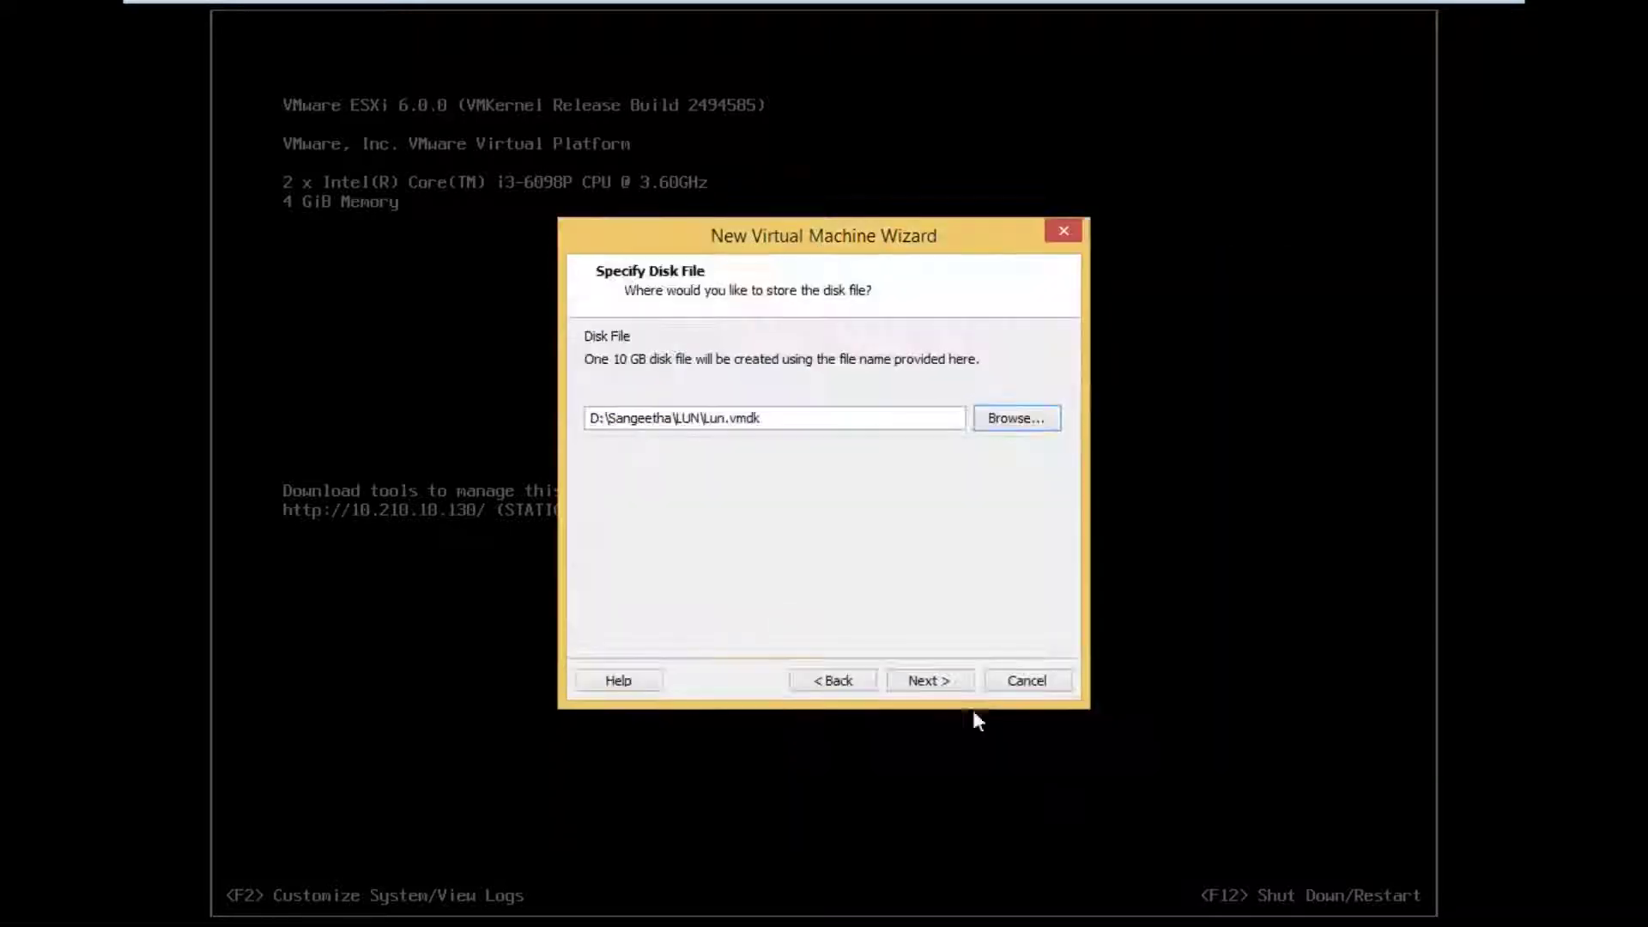
{"action": "left_click", "coordinate": [937, 685]}
{"action": "left_click", "coordinate": [935, 683]}
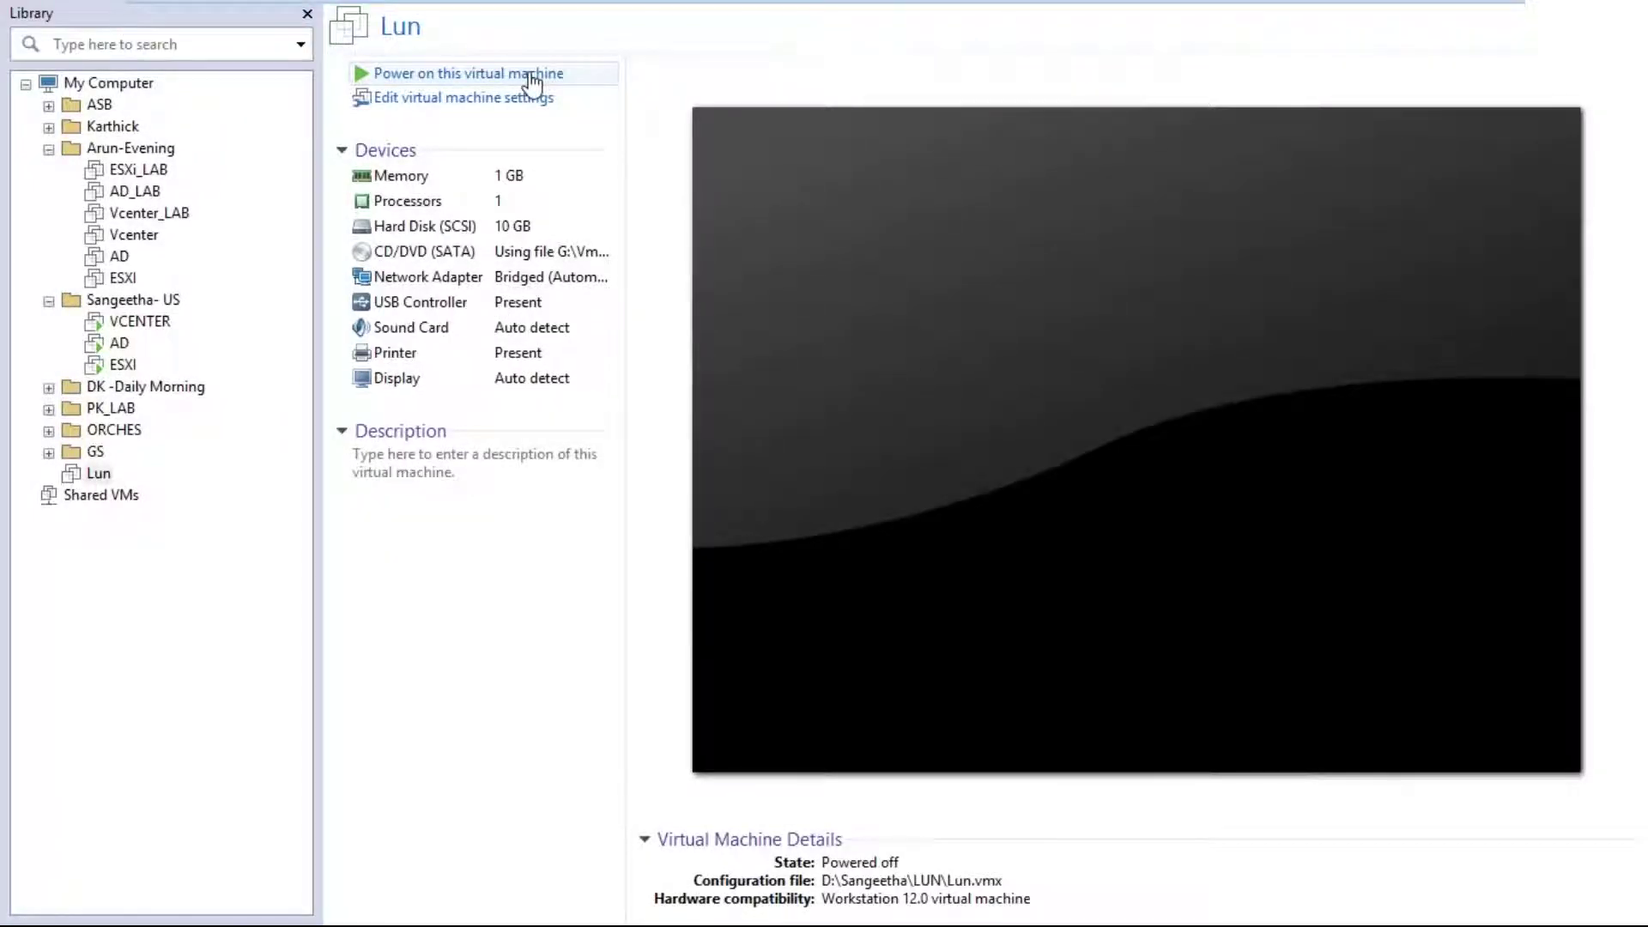
- Power on the Lun virtual machine and start the graphical Openfiler installation with the U.S. English keyboard
{"action": "left_click", "coordinate": [530, 75]}
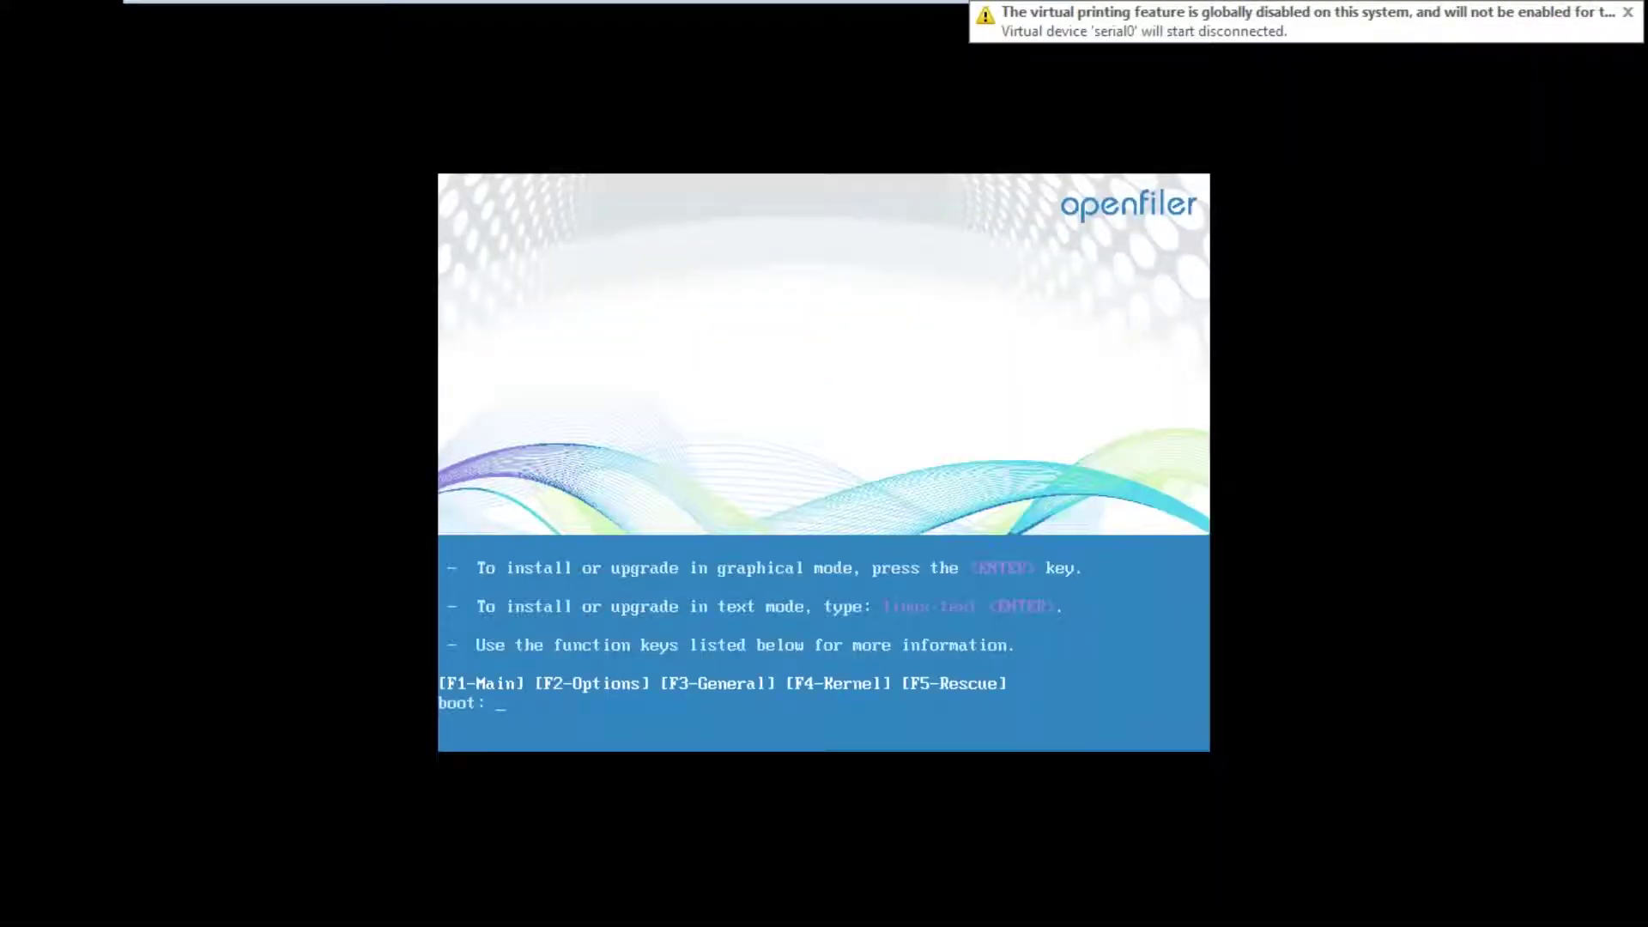
{"action": "left_click", "coordinate": [651, 324]}
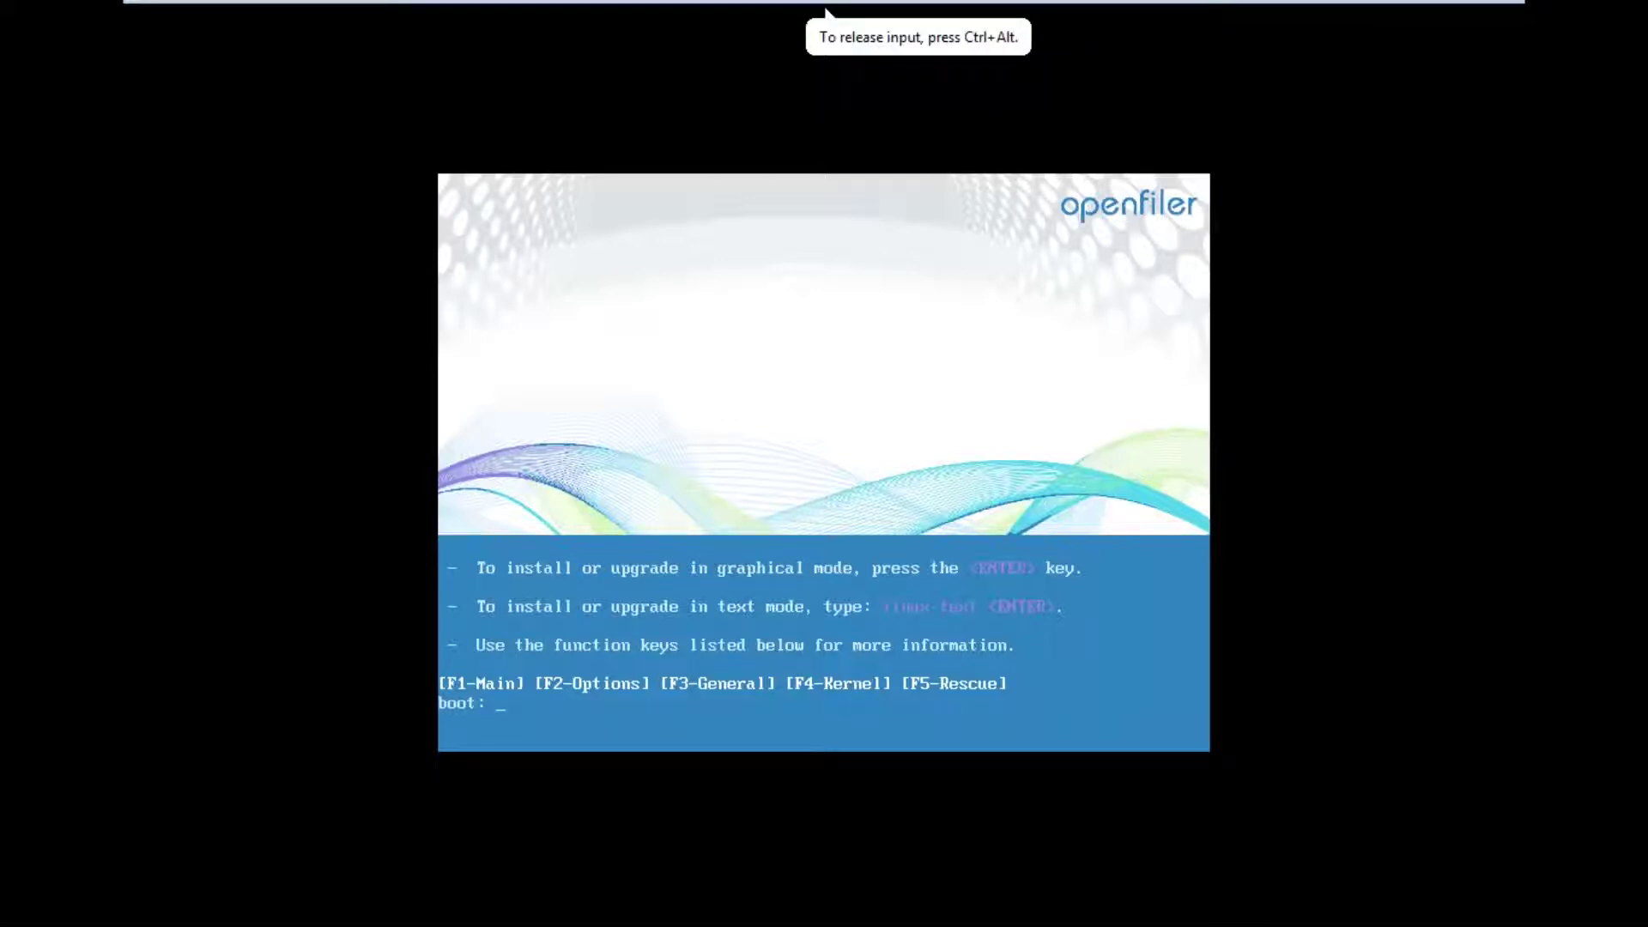
{"action": "key", "text": "Return"}
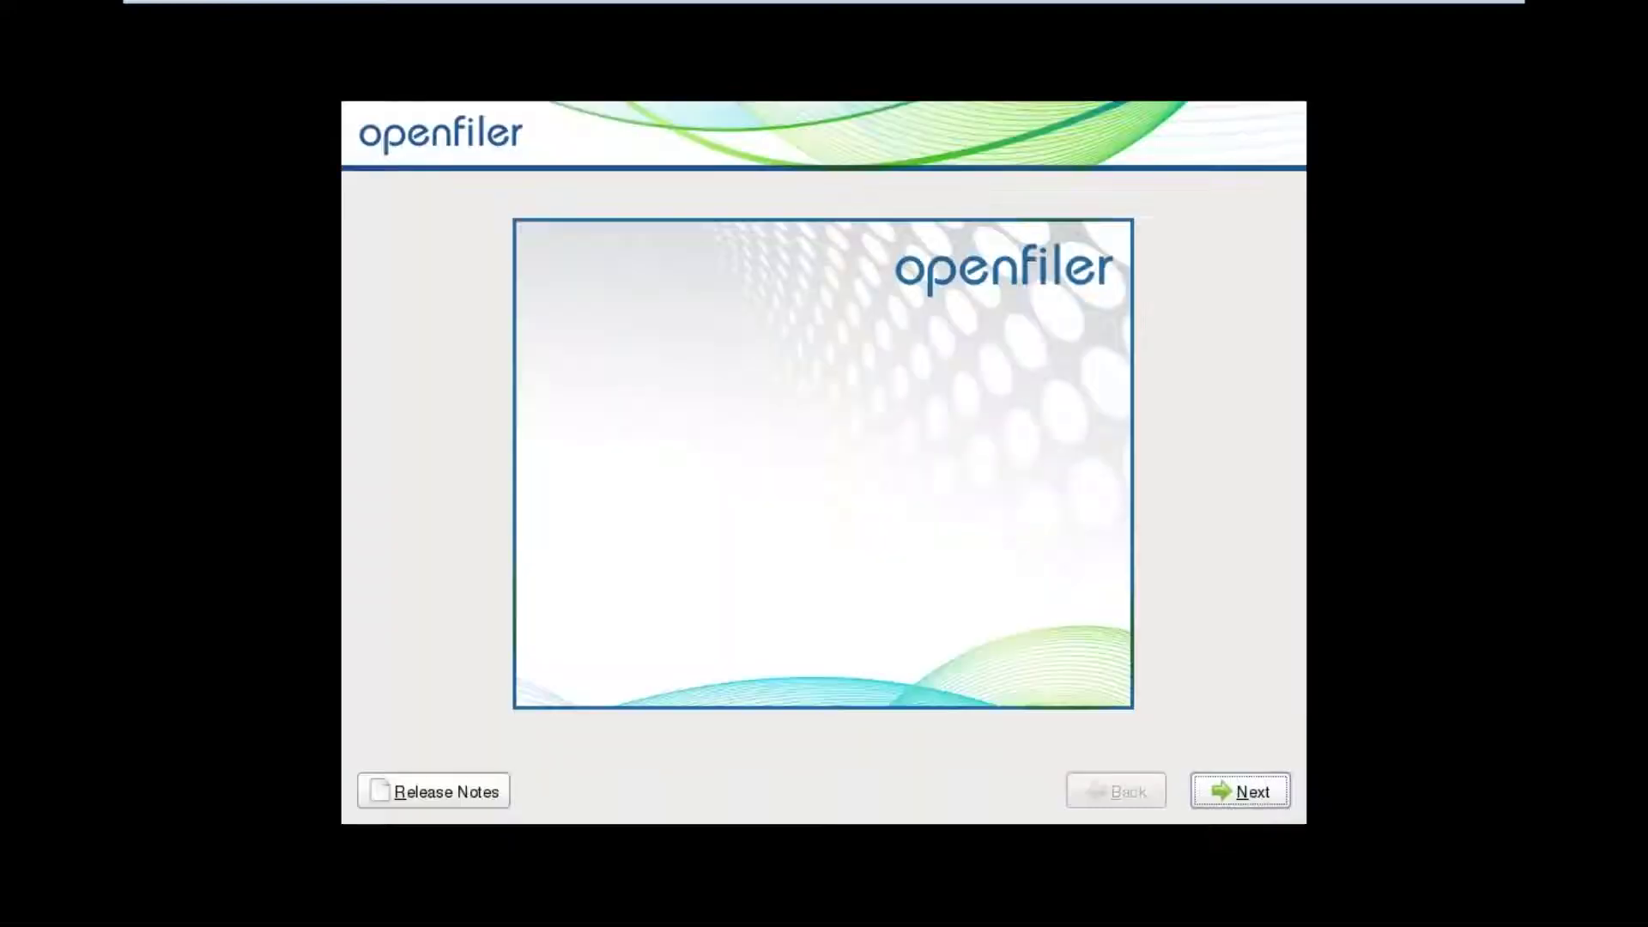
{"action": "left_click", "coordinate": [1195, 798]}
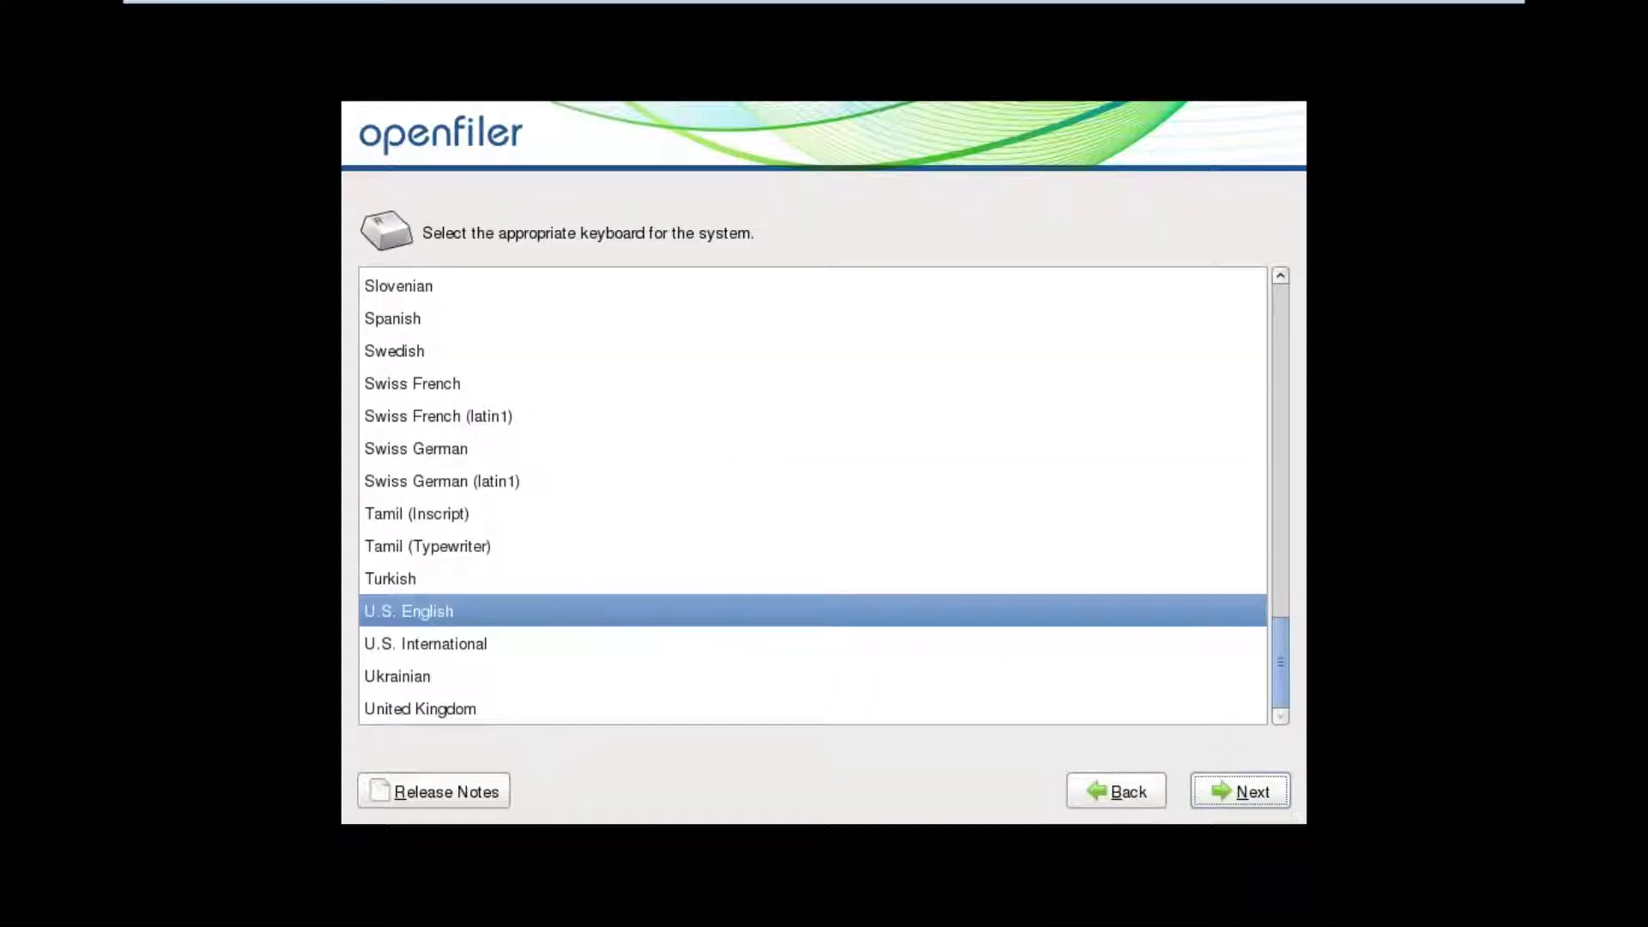
{"action": "left_click", "coordinate": [1268, 792]}
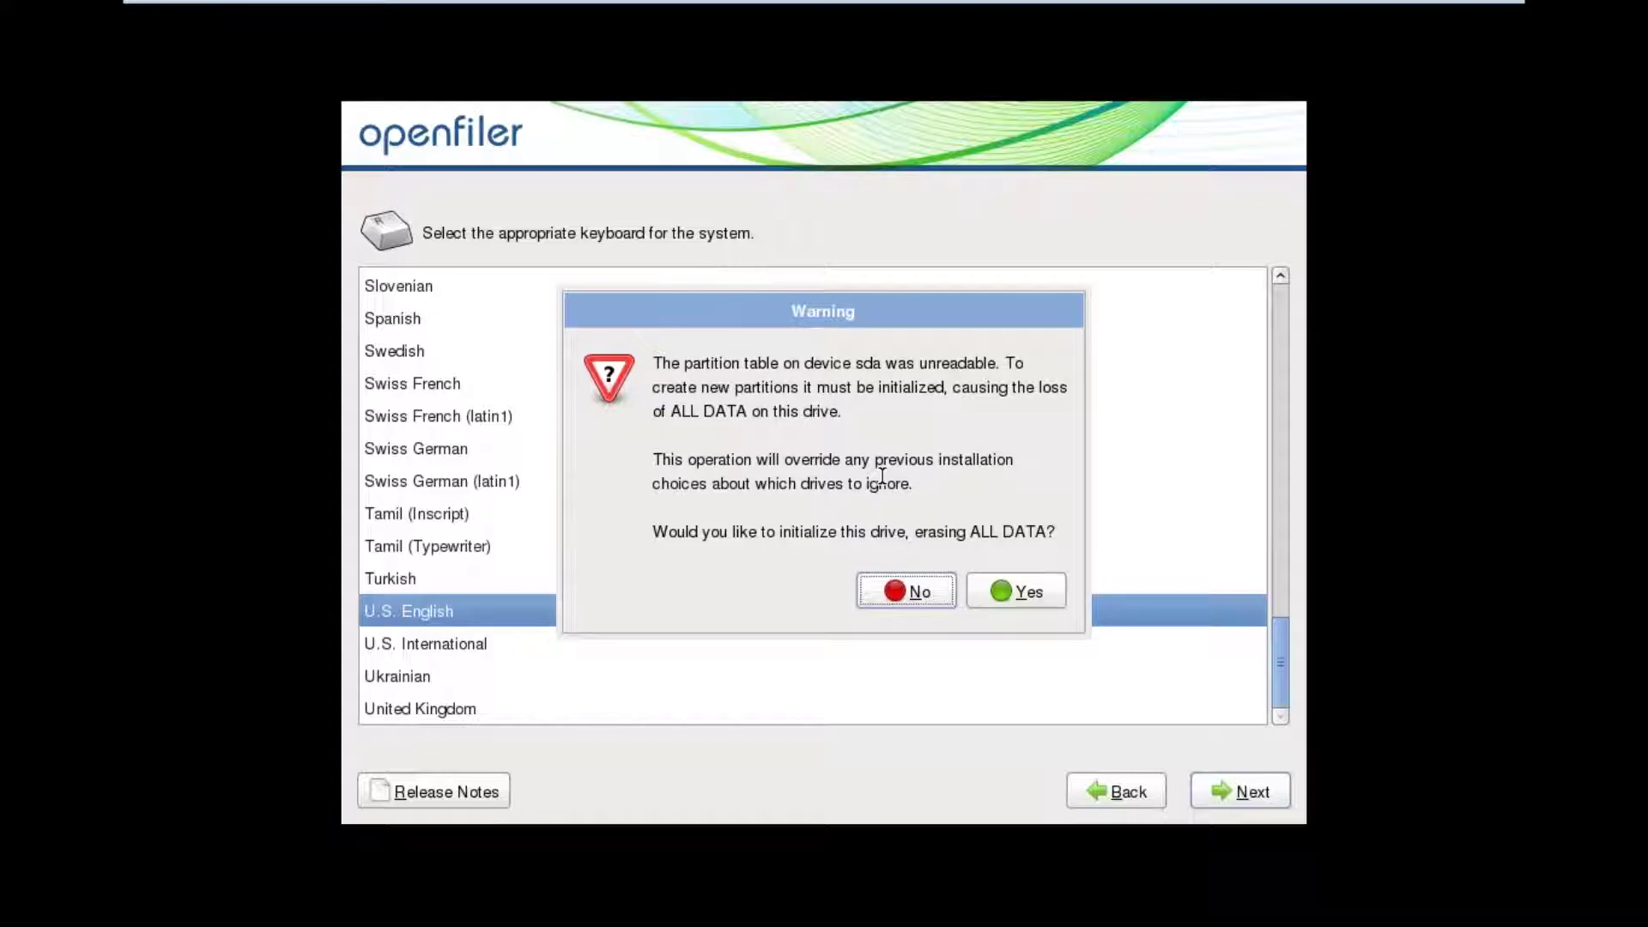
- Initialize drive sda and remove all its partitions to create the default layout
{"action": "left_click", "coordinate": [1019, 595]}
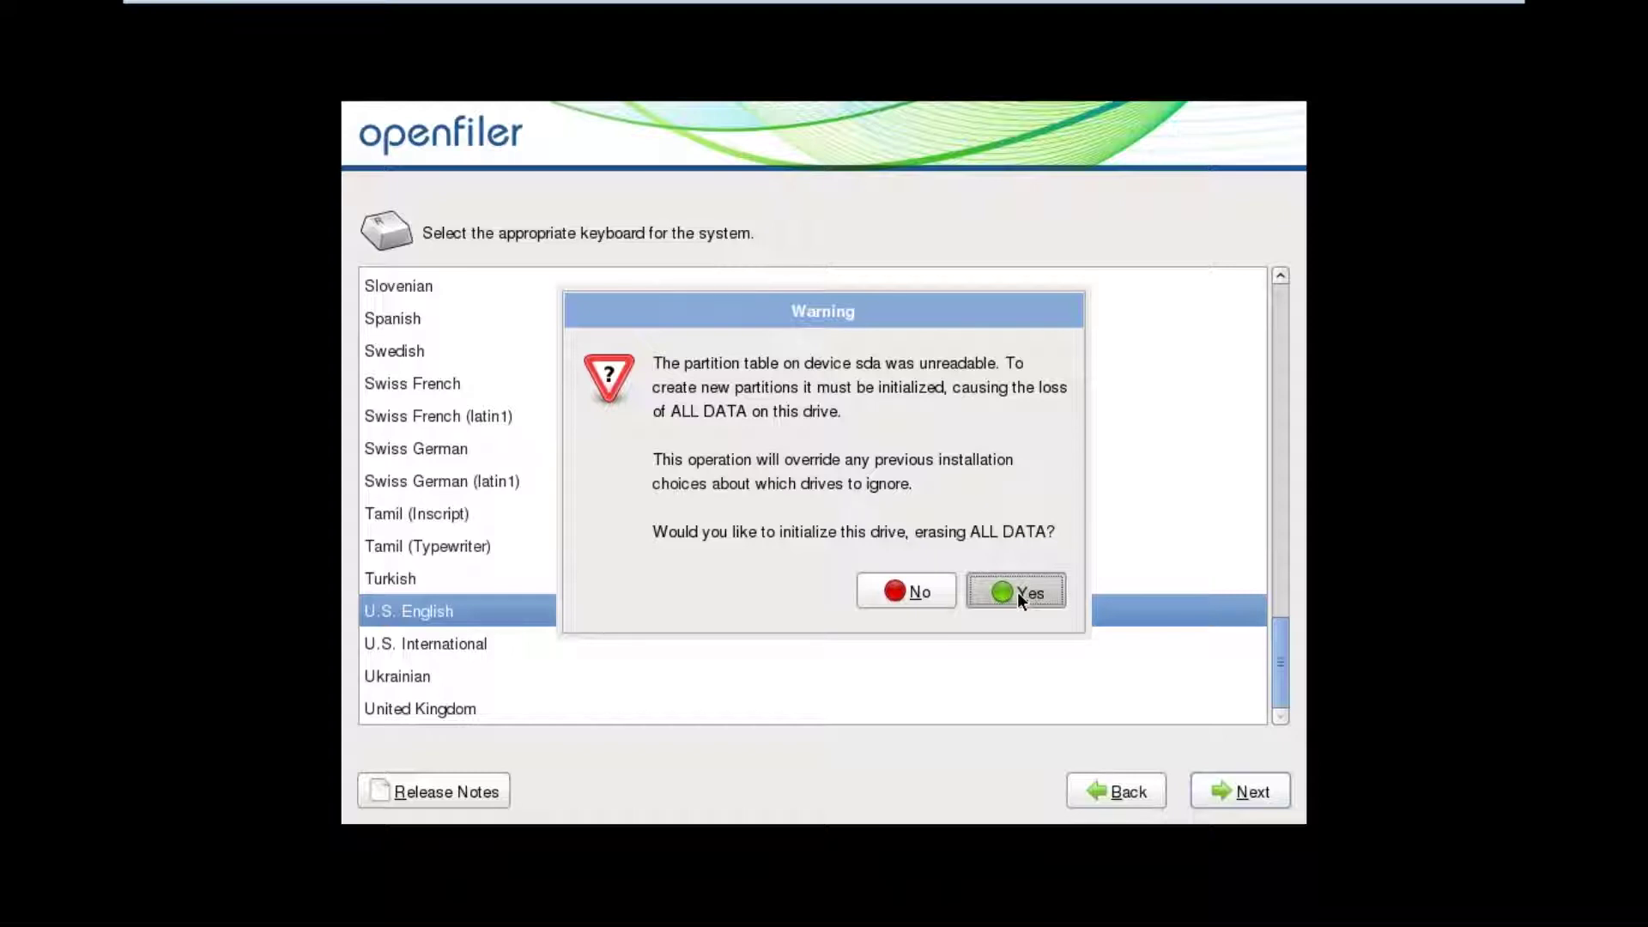
{"action": "left_click", "coordinate": [1279, 793]}
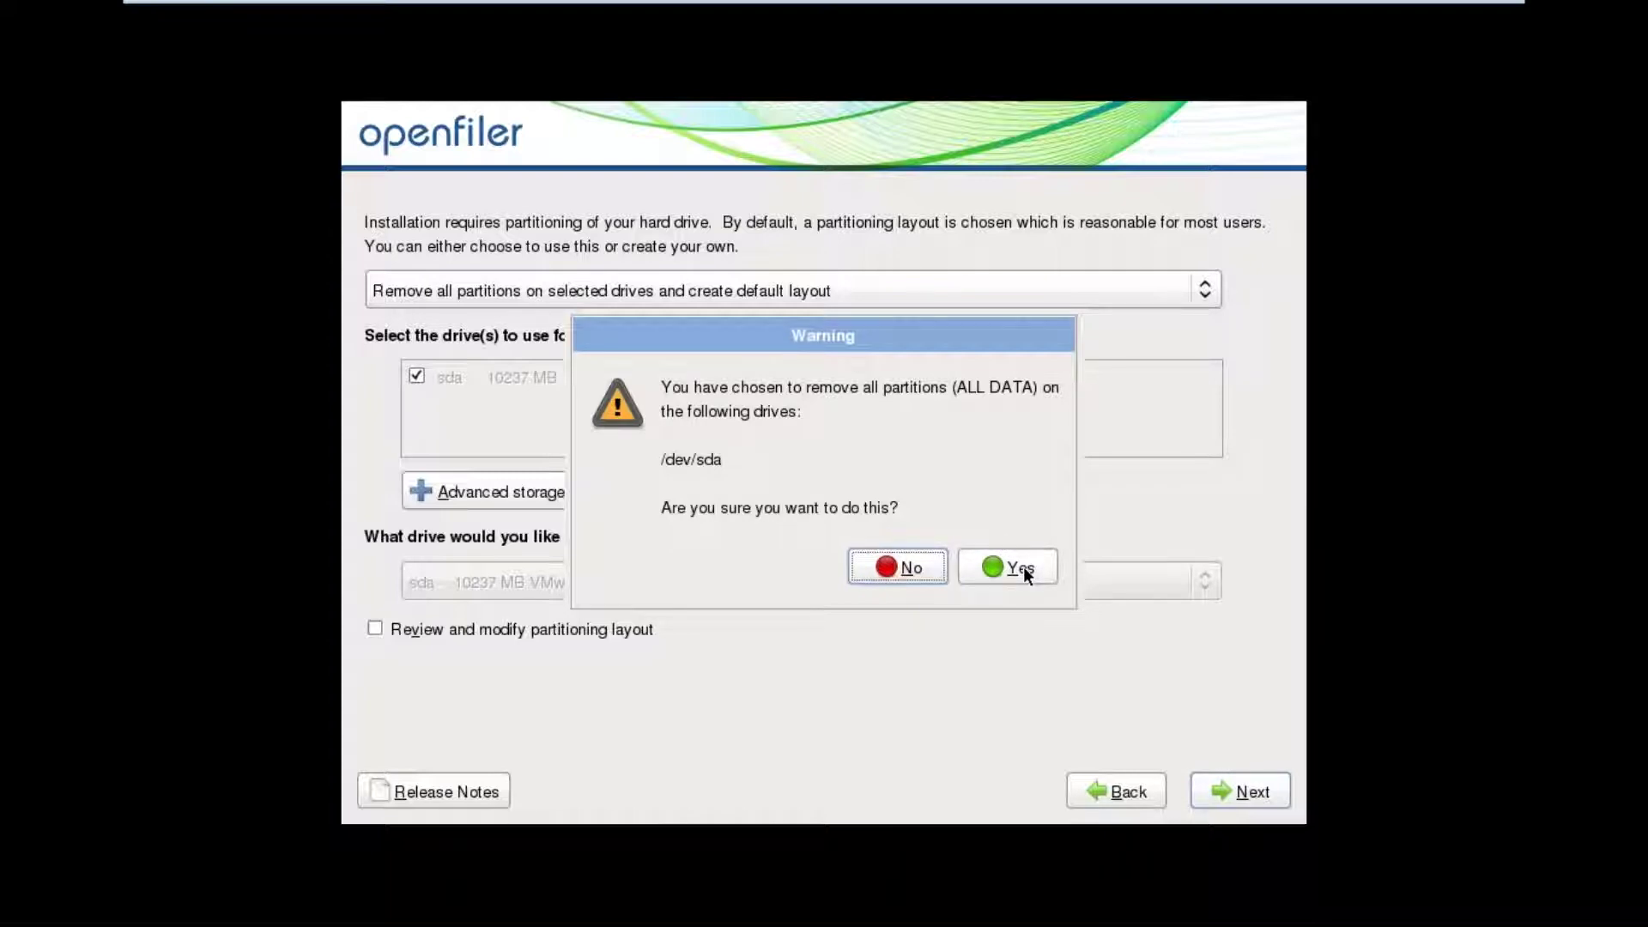
{"action": "left_click", "coordinate": [1023, 566]}
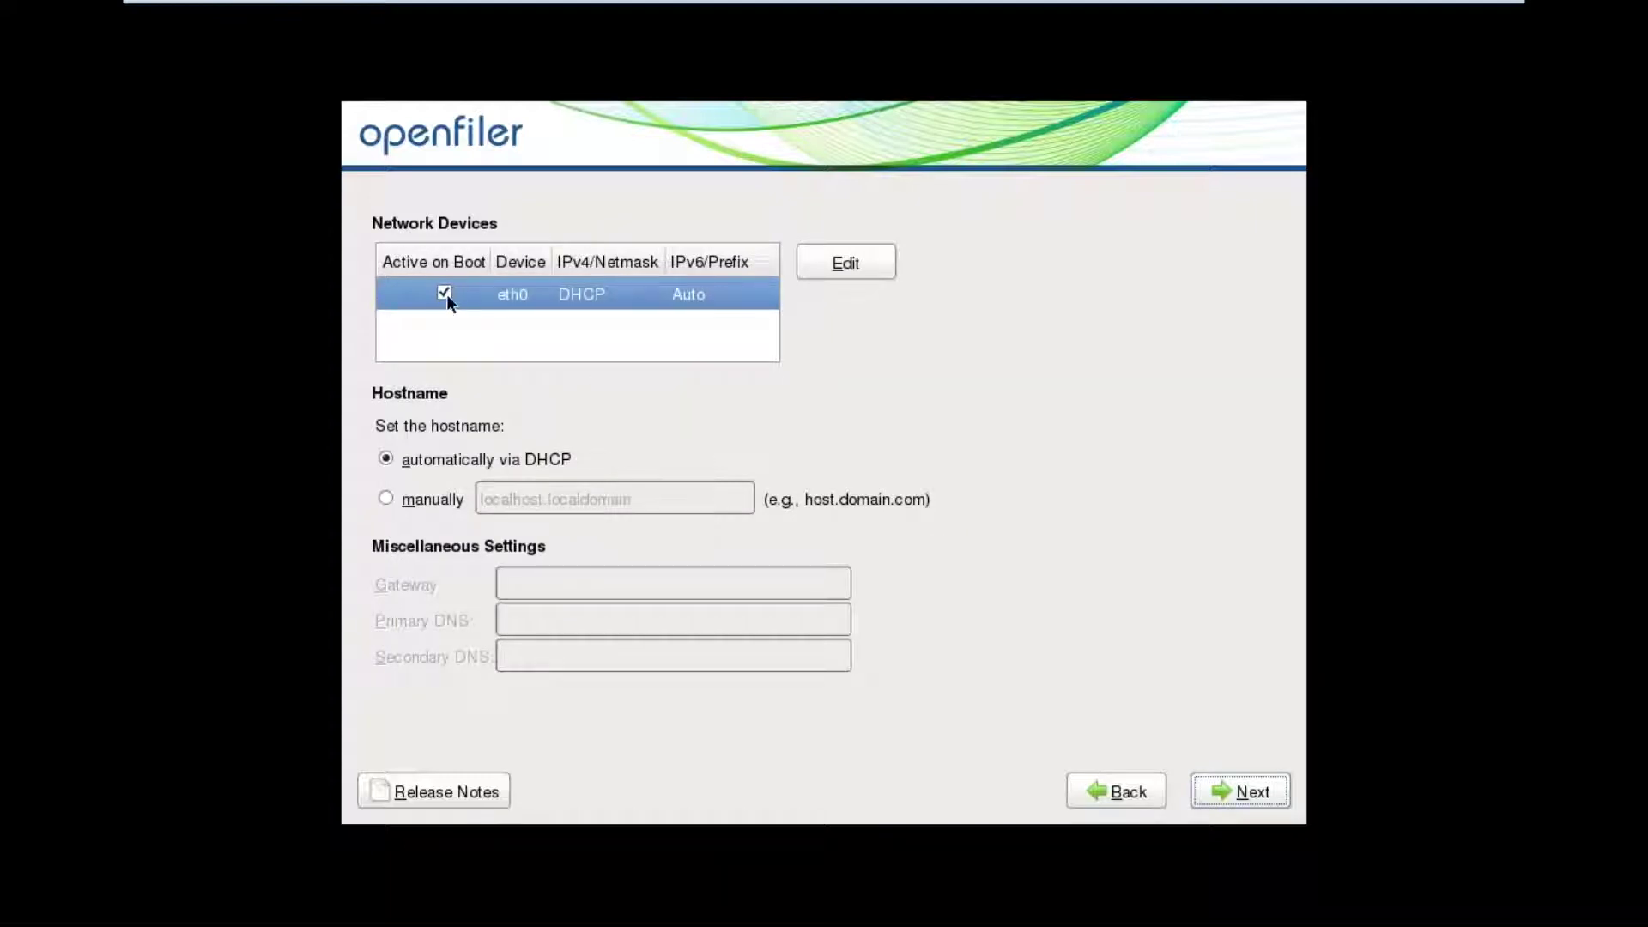
- Turn off activation on boot for eth0 and open its interface settings for editing
{"action": "left_click", "coordinate": [445, 293]}
{"action": "left_click", "coordinate": [804, 260]}
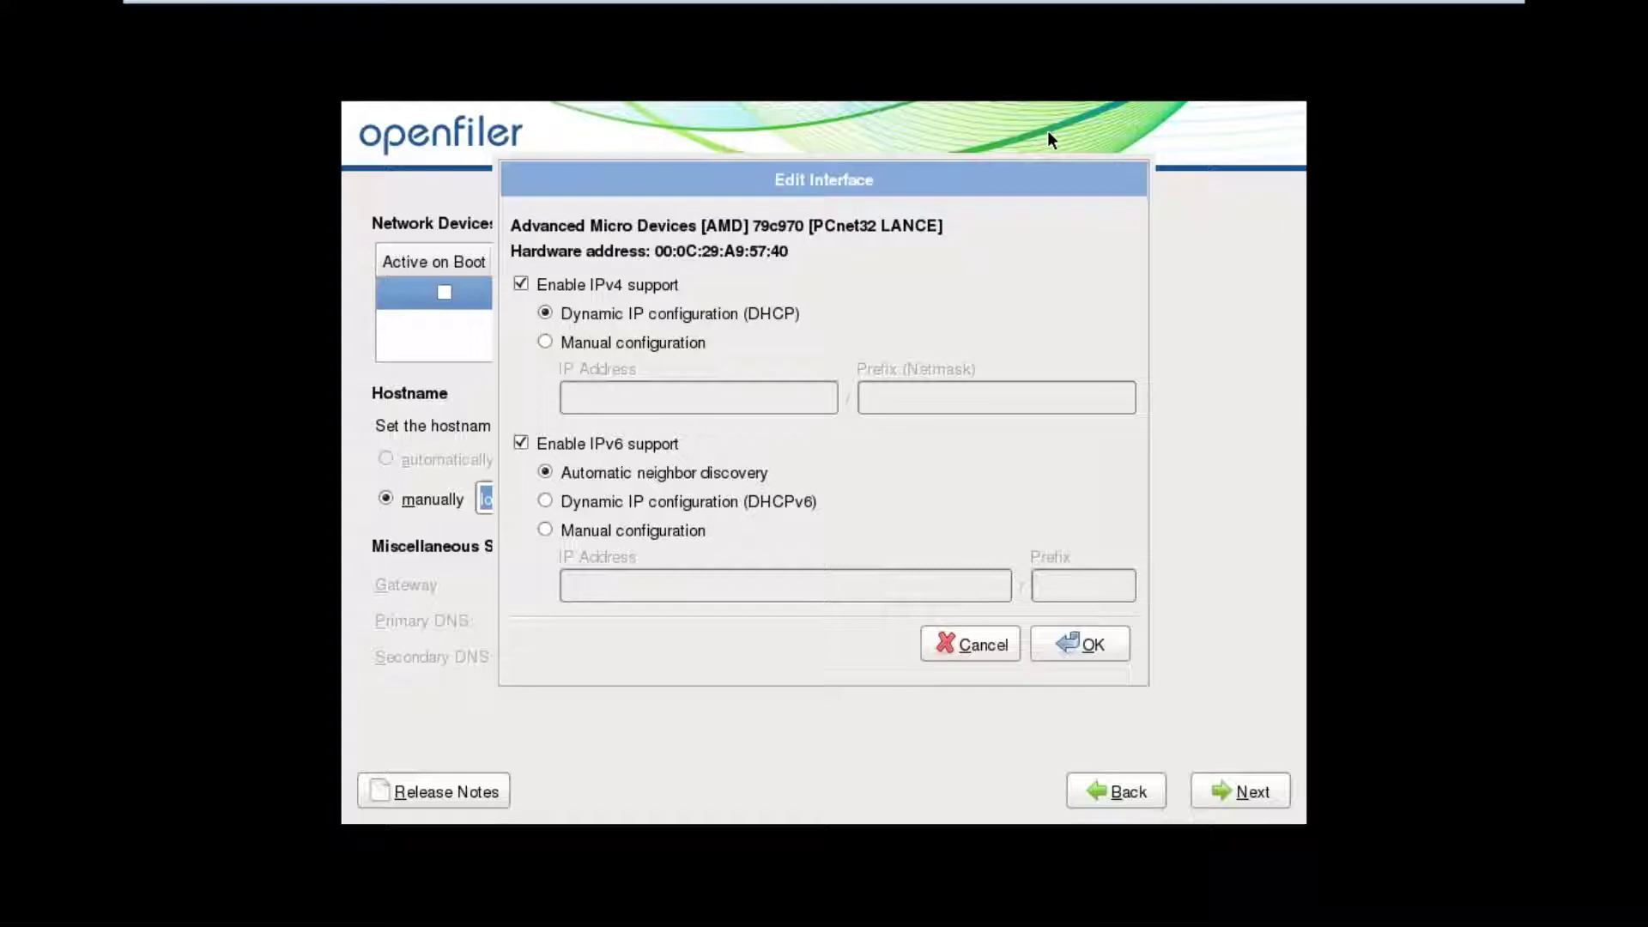
- Switch to the VCENTER virtual machine, sign in with the domain administrator's password and dismiss the Shutdown Event Tracker
{"action": "key", "text": "ctrl+alt"}
{"action": "mouse_move", "coordinate": [1089, 57]}
{"action": "left_click", "coordinate": [1129, 19]}
{"action": "left_click", "coordinate": [1126, 24]}
{"action": "left_click", "coordinate": [1200, 161]}
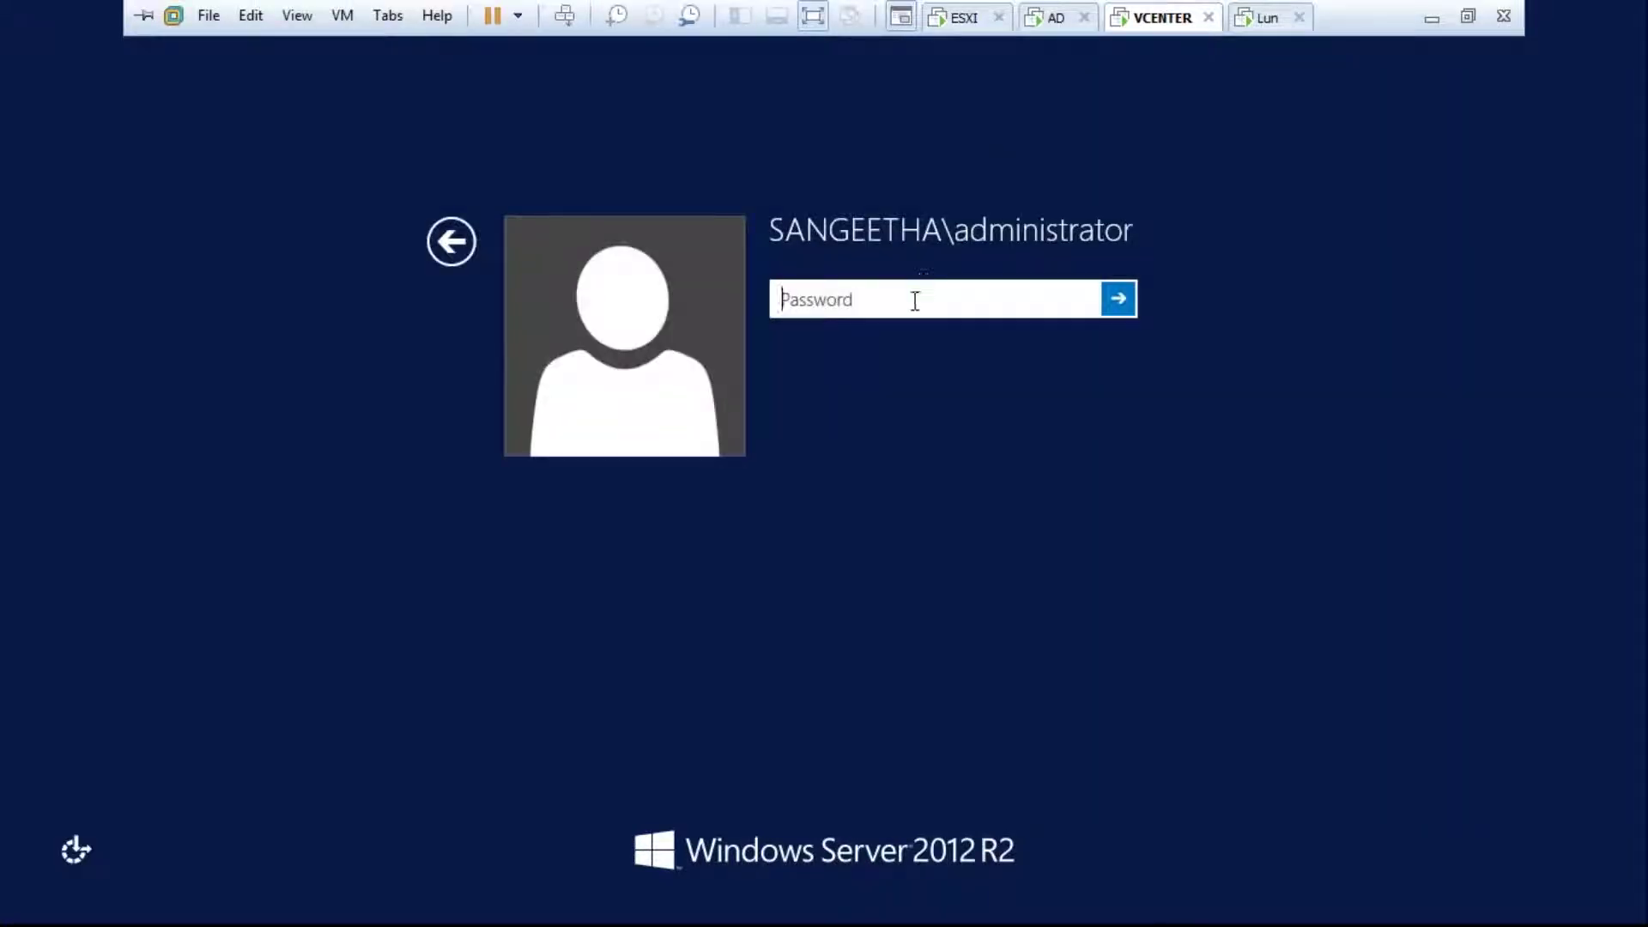
{"action": "key", "text": "Caps_Lock"}
{"action": "type", "text": "•••••••"}
{"action": "key", "text": "Return"}
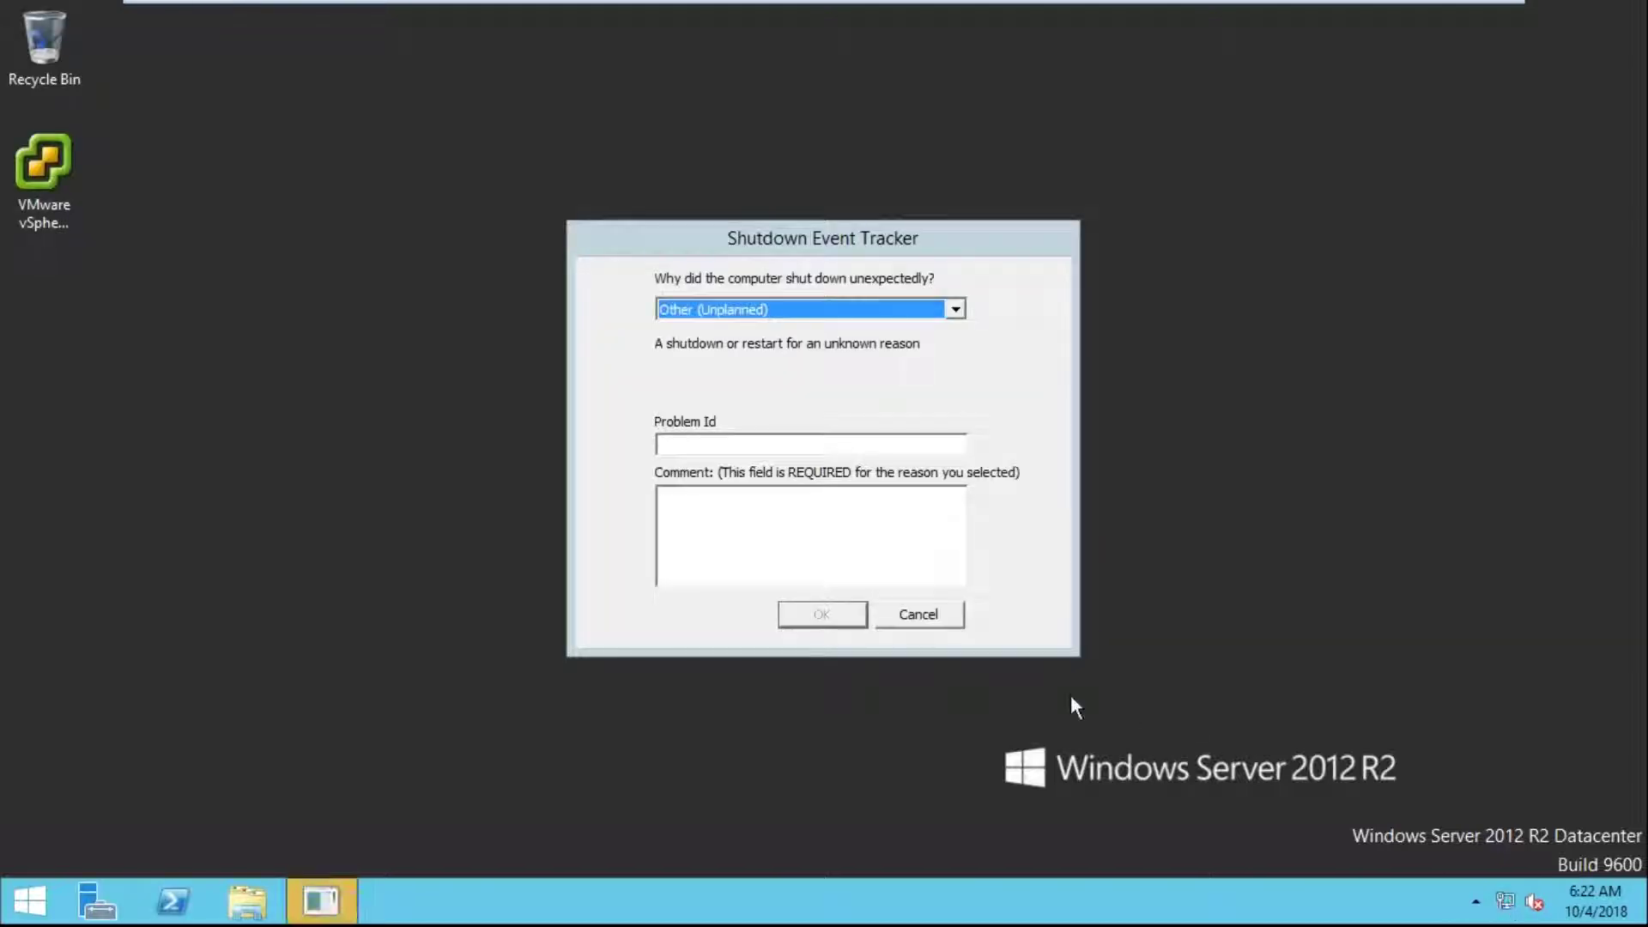
{"action": "left_click", "coordinate": [935, 617]}
- Check the VCENTER server's network connection status and its hidden notification icons
{"action": "left_click", "coordinate": [1504, 901]}
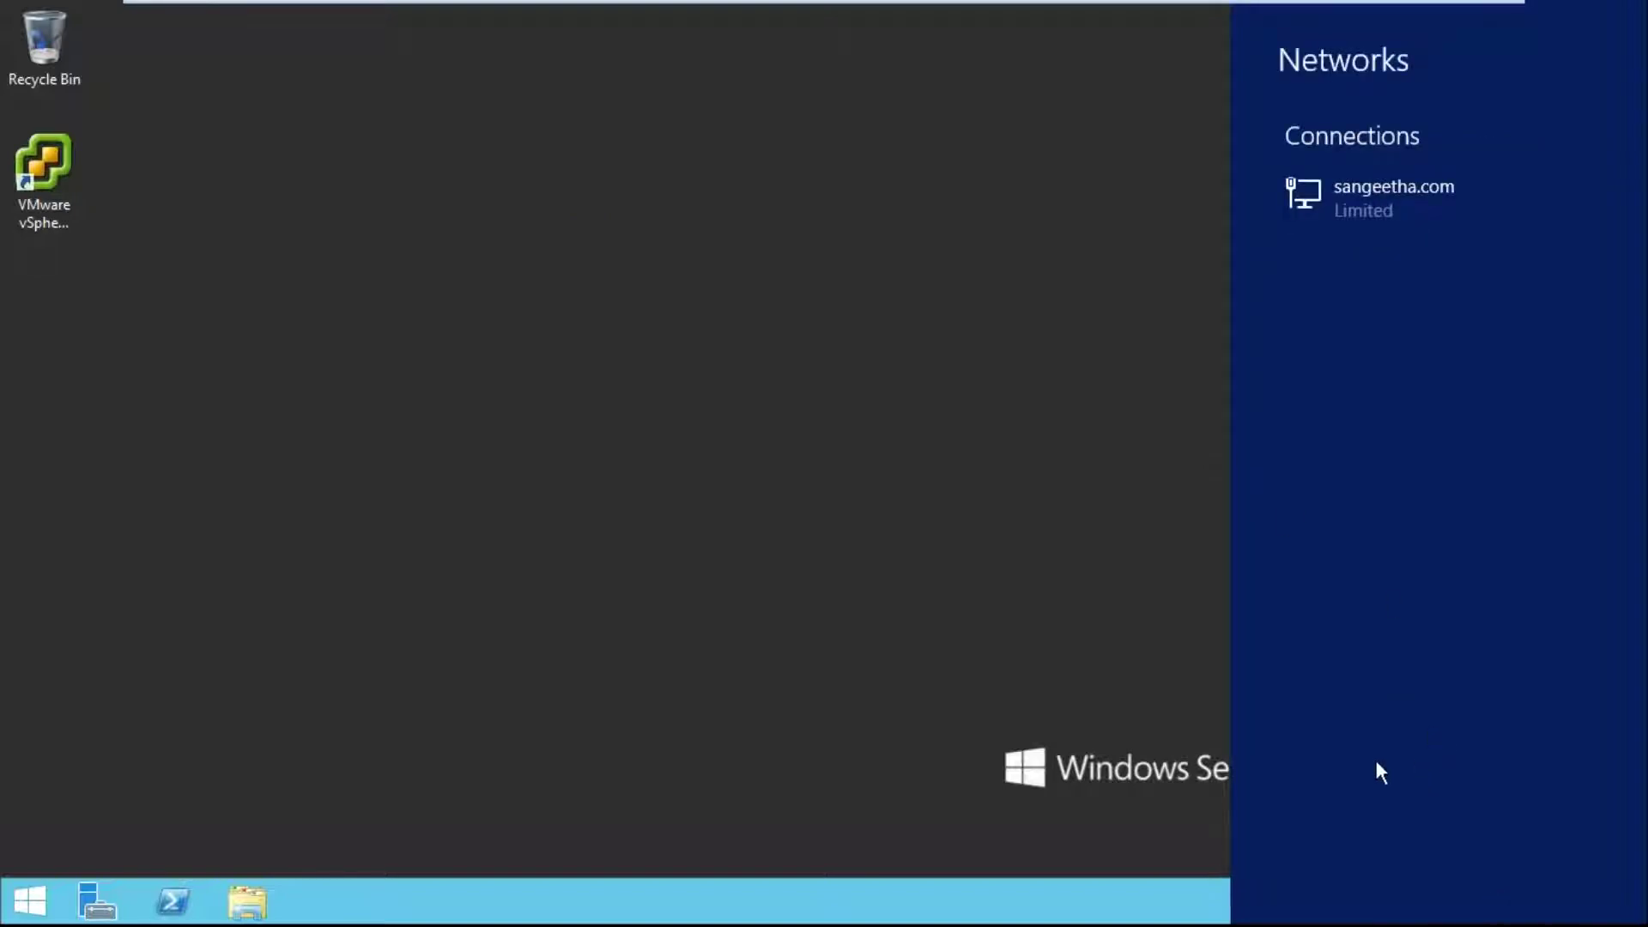
{"action": "left_click", "coordinate": [1159, 701]}
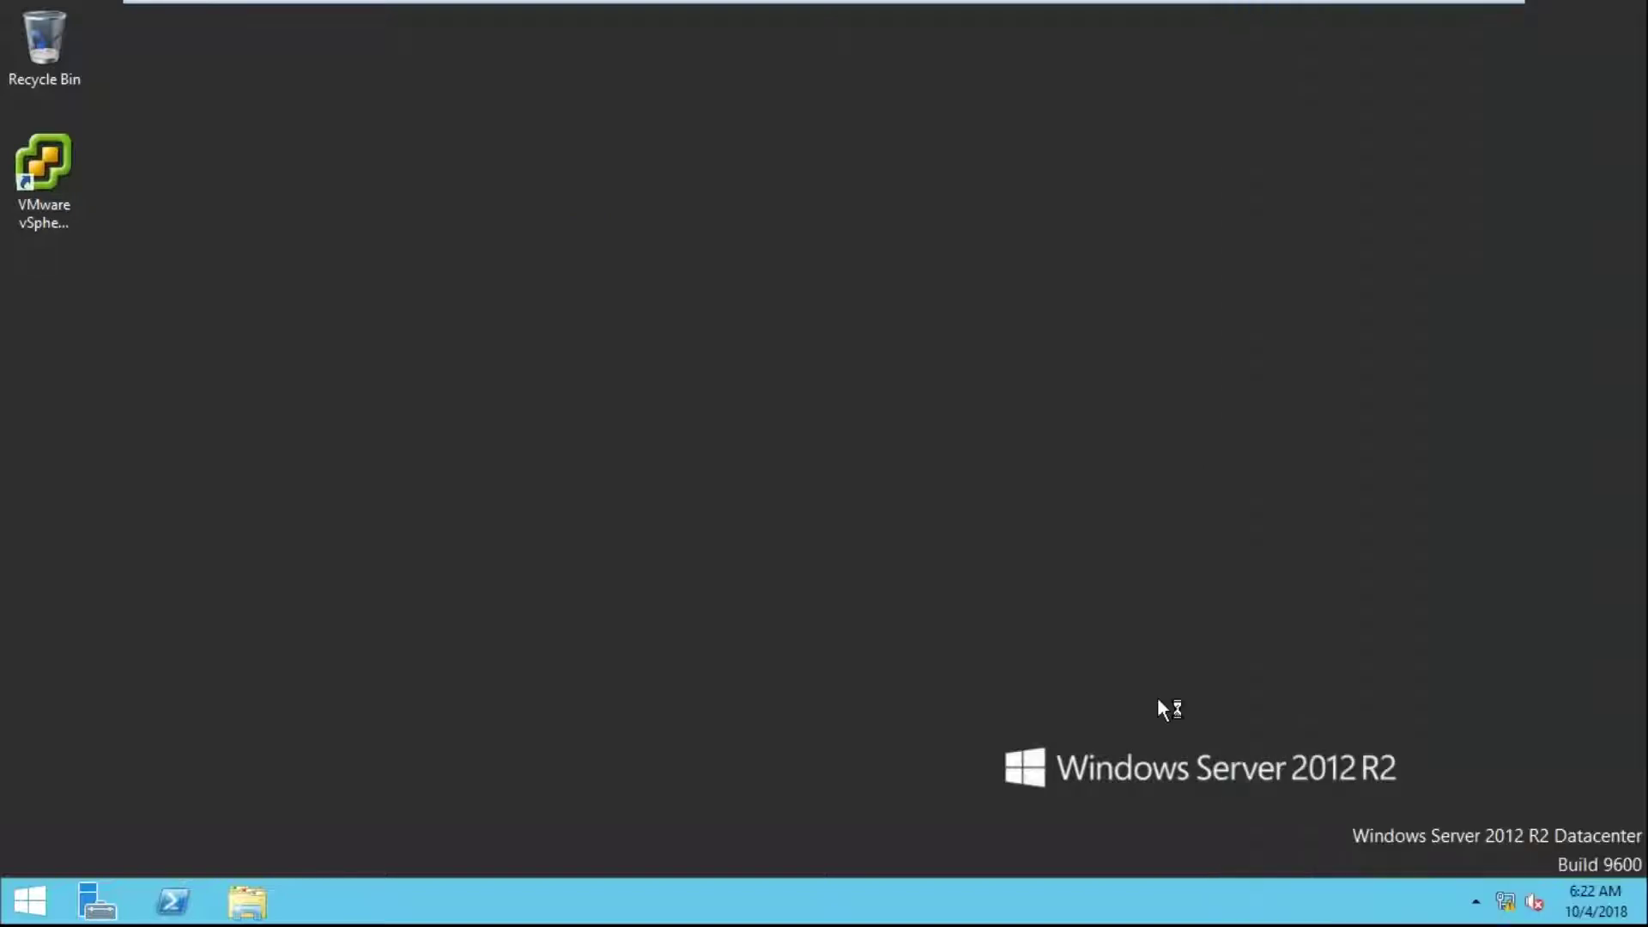
{"action": "left_click", "coordinate": [1474, 900]}
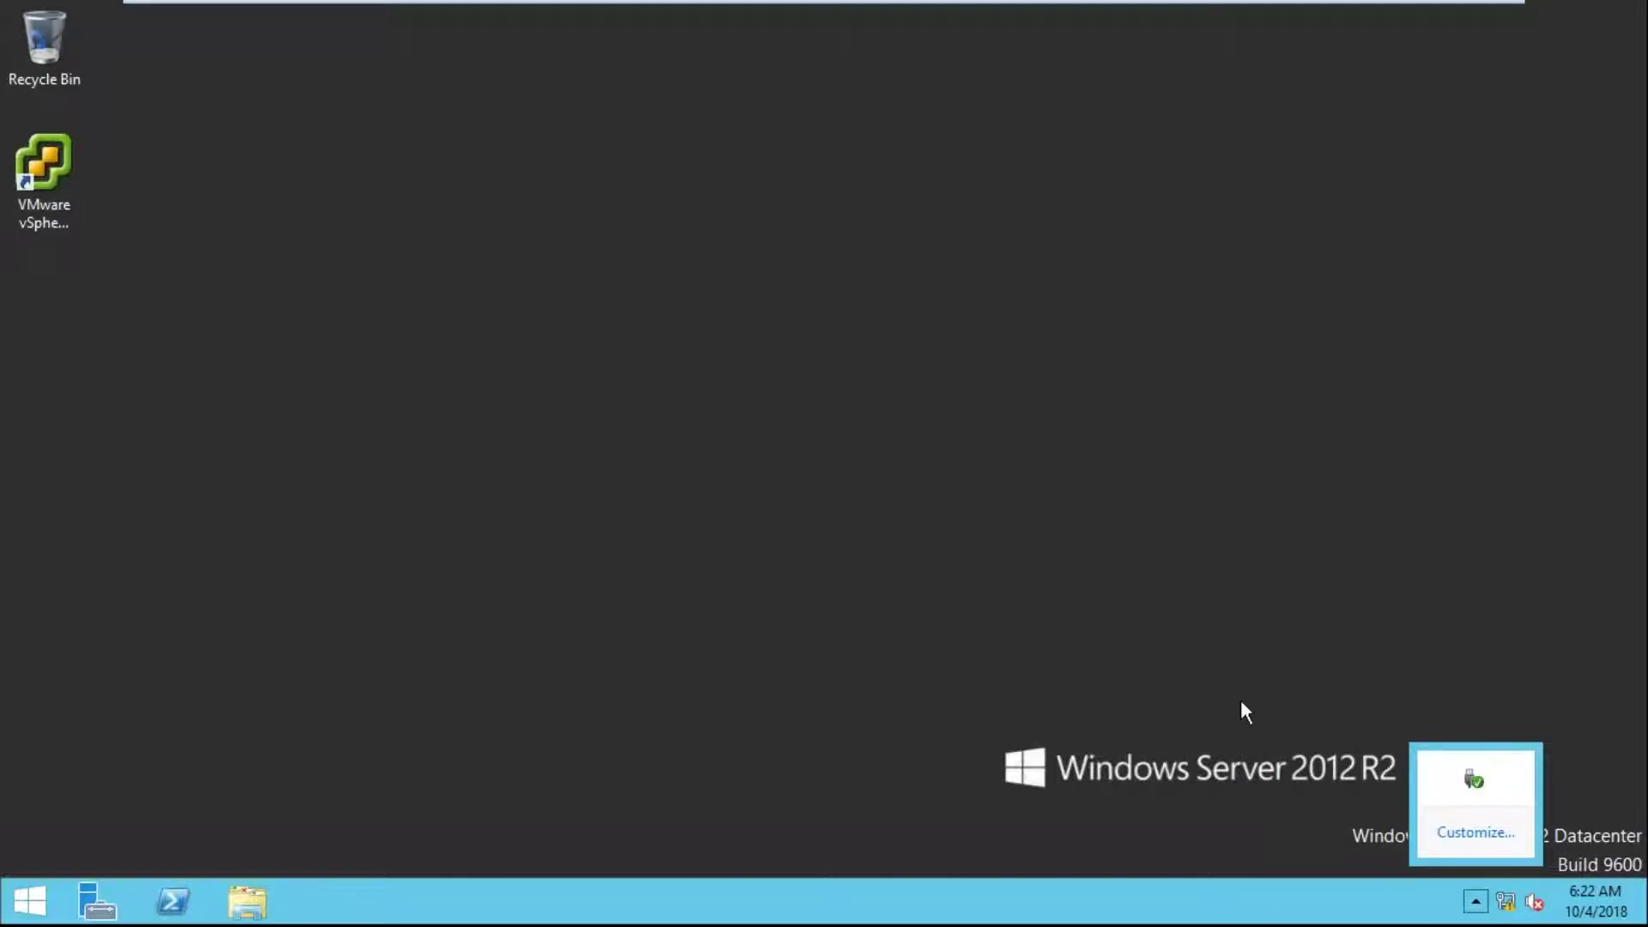
{"action": "left_click", "coordinate": [1227, 641]}
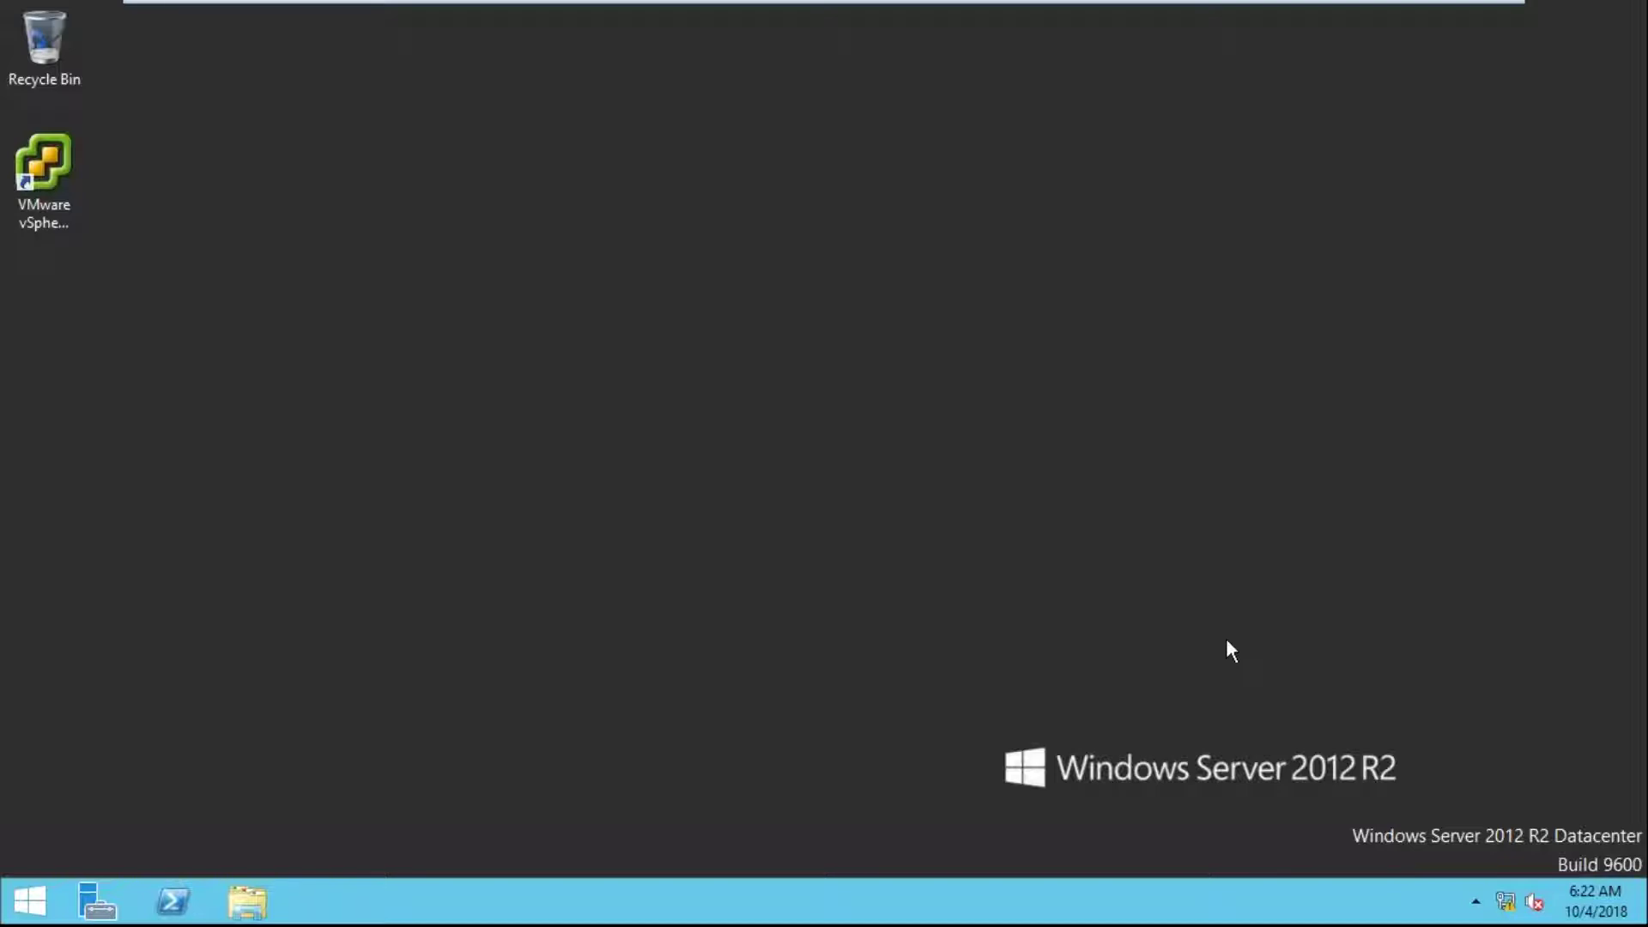
{"action": "left_click", "coordinate": [1476, 901]}
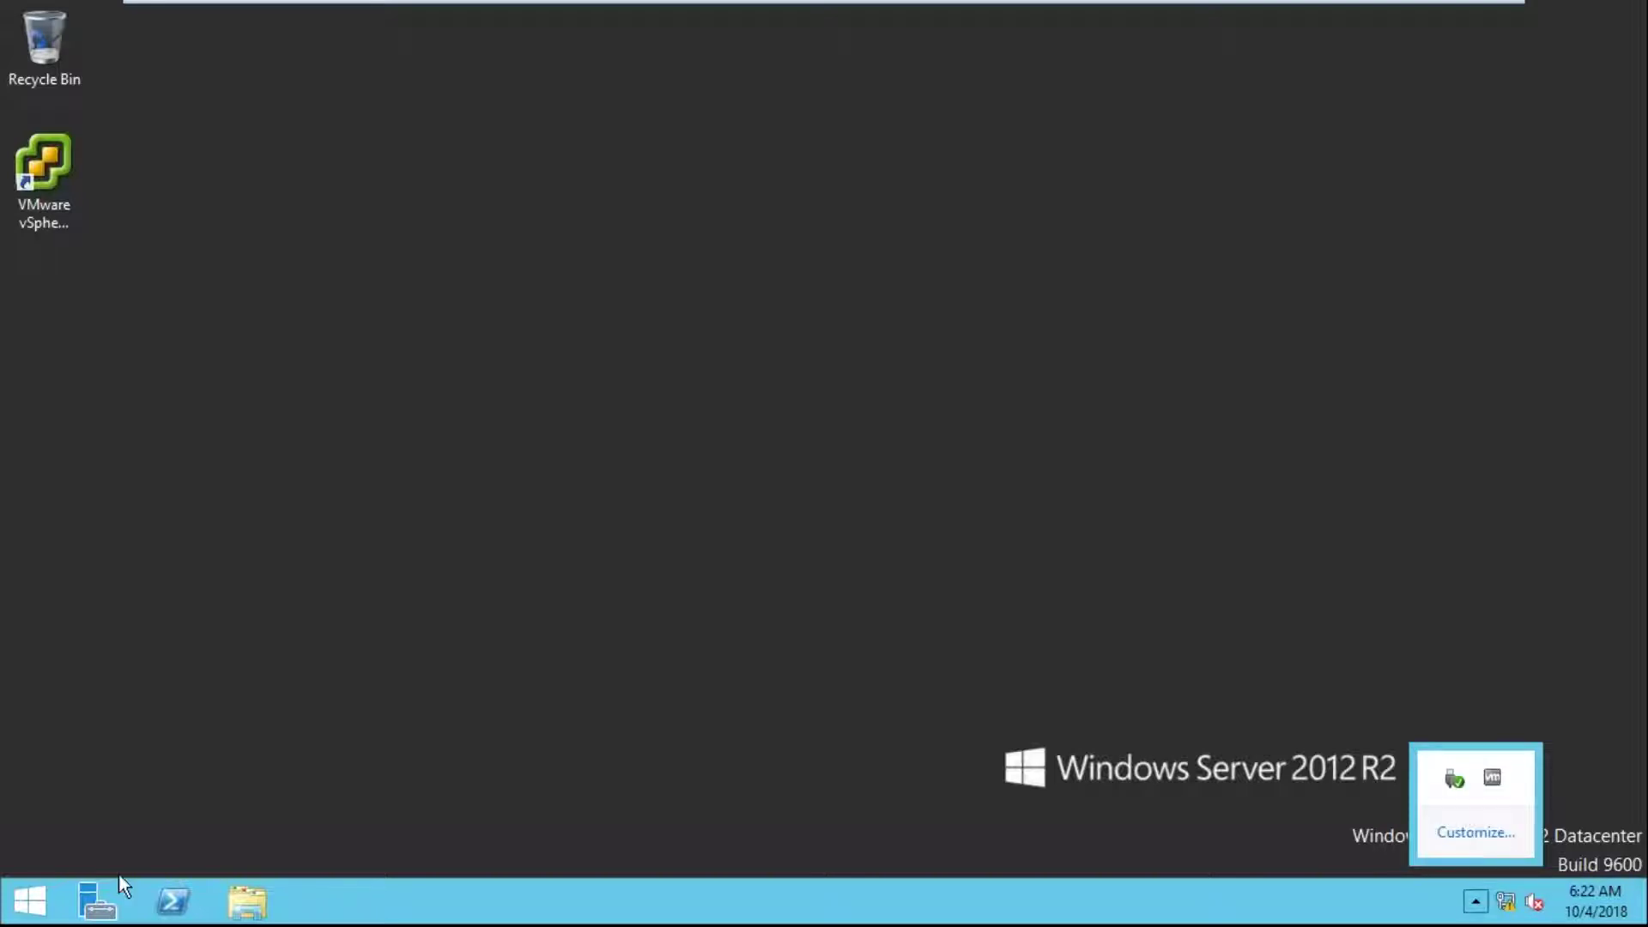
- Open a command prompt on the VCENTER server and run ipconfig to read its IP configuration
{"action": "right_click", "coordinate": [25, 899]}
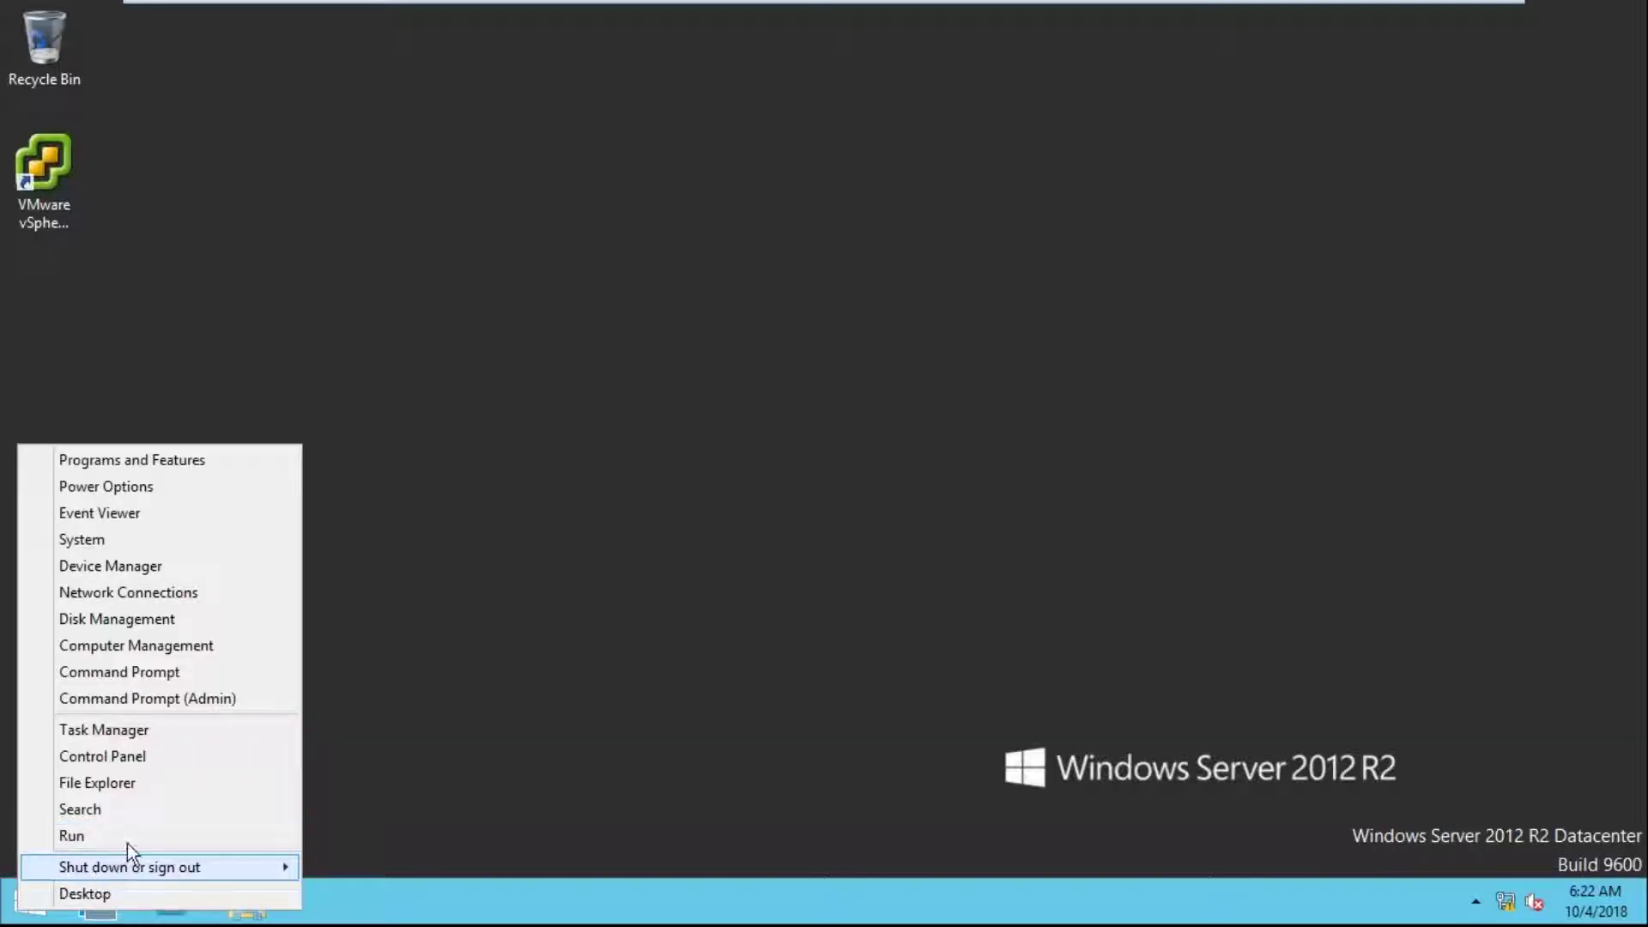
{"action": "left_click", "coordinate": [130, 840]}
{"action": "type", "text": "cmd"}
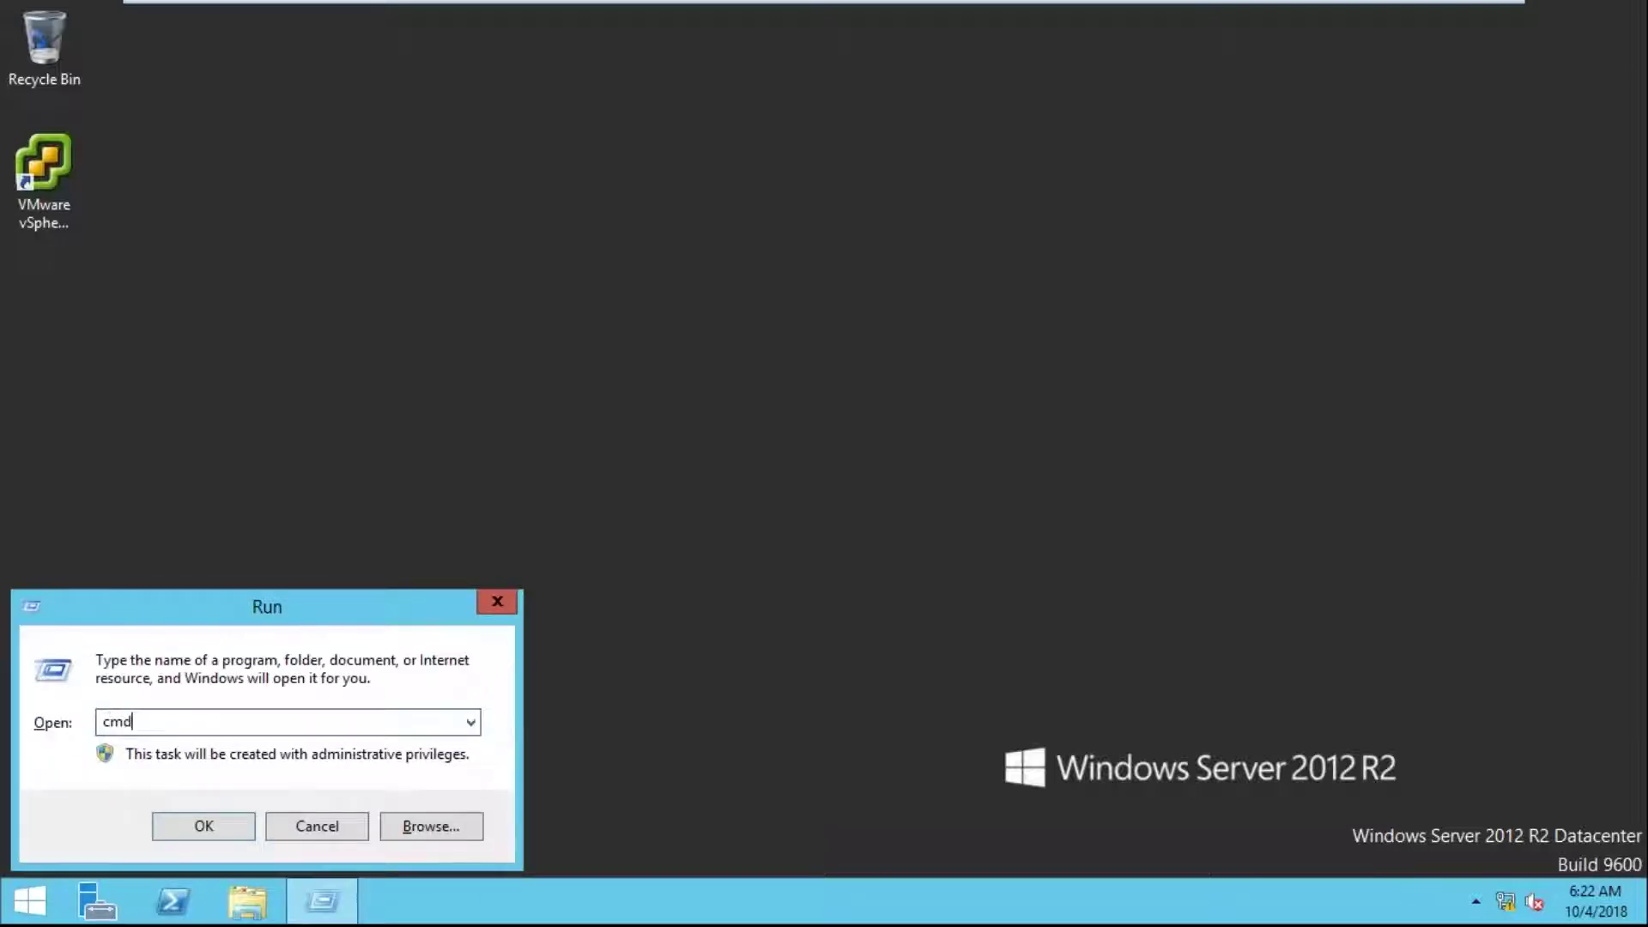
{"action": "key", "text": "Return"}
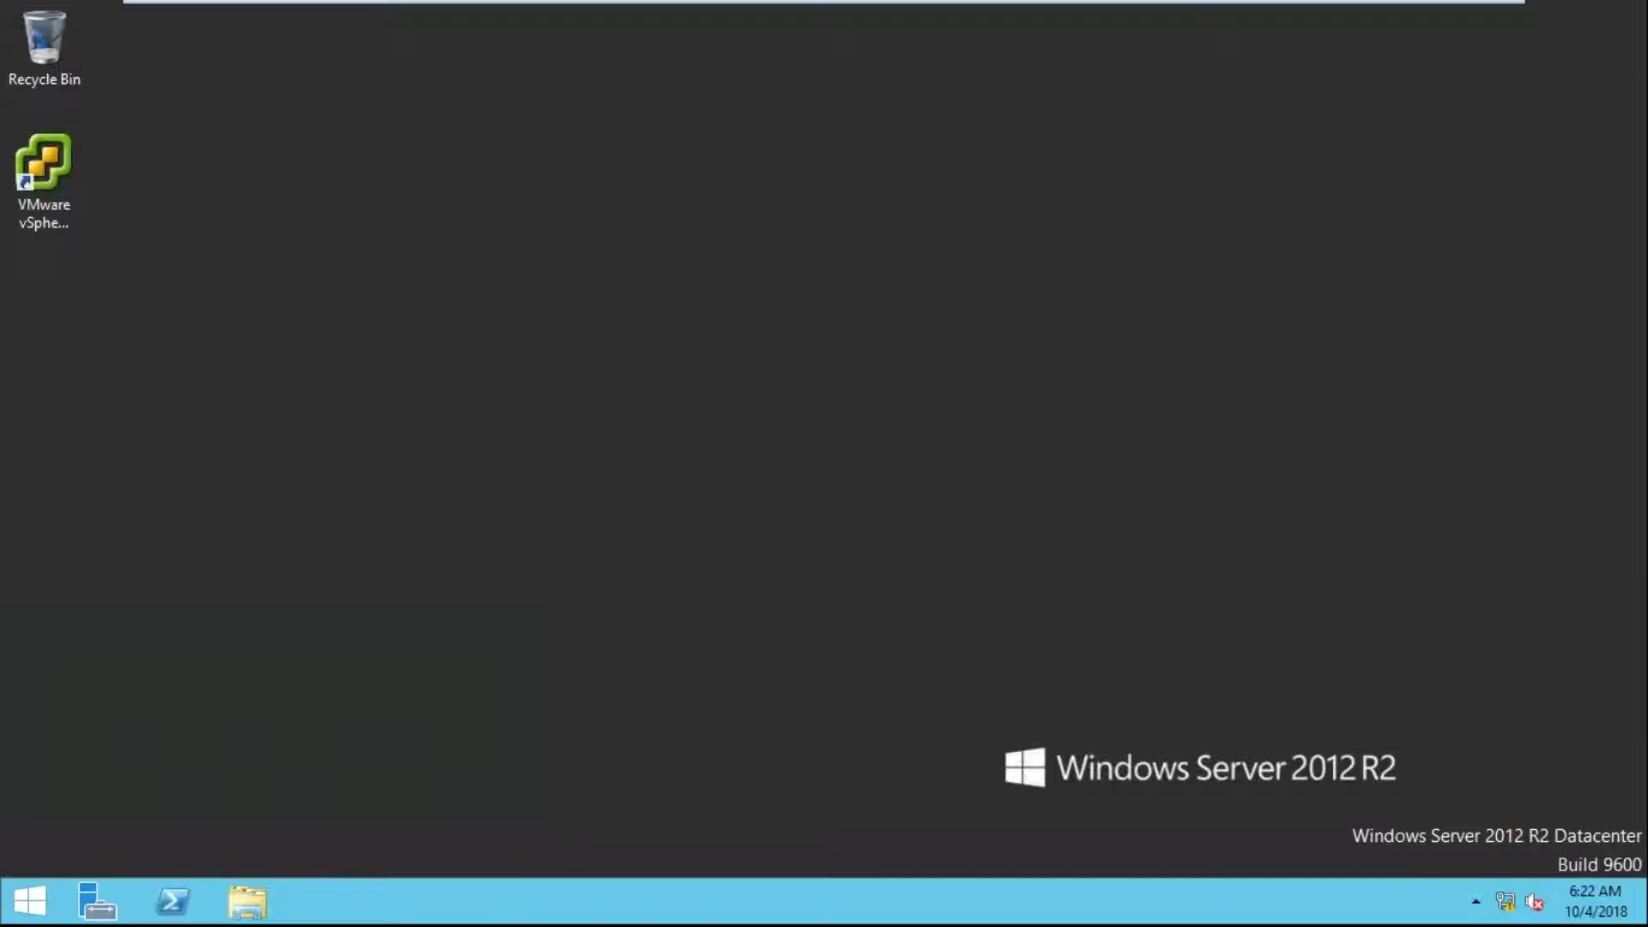
{"action": "type", "text": "g"}
{"action": "key", "text": "Return"}
{"action": "type", "text": "i"}
{"action": "type", "text": "pconfig"}
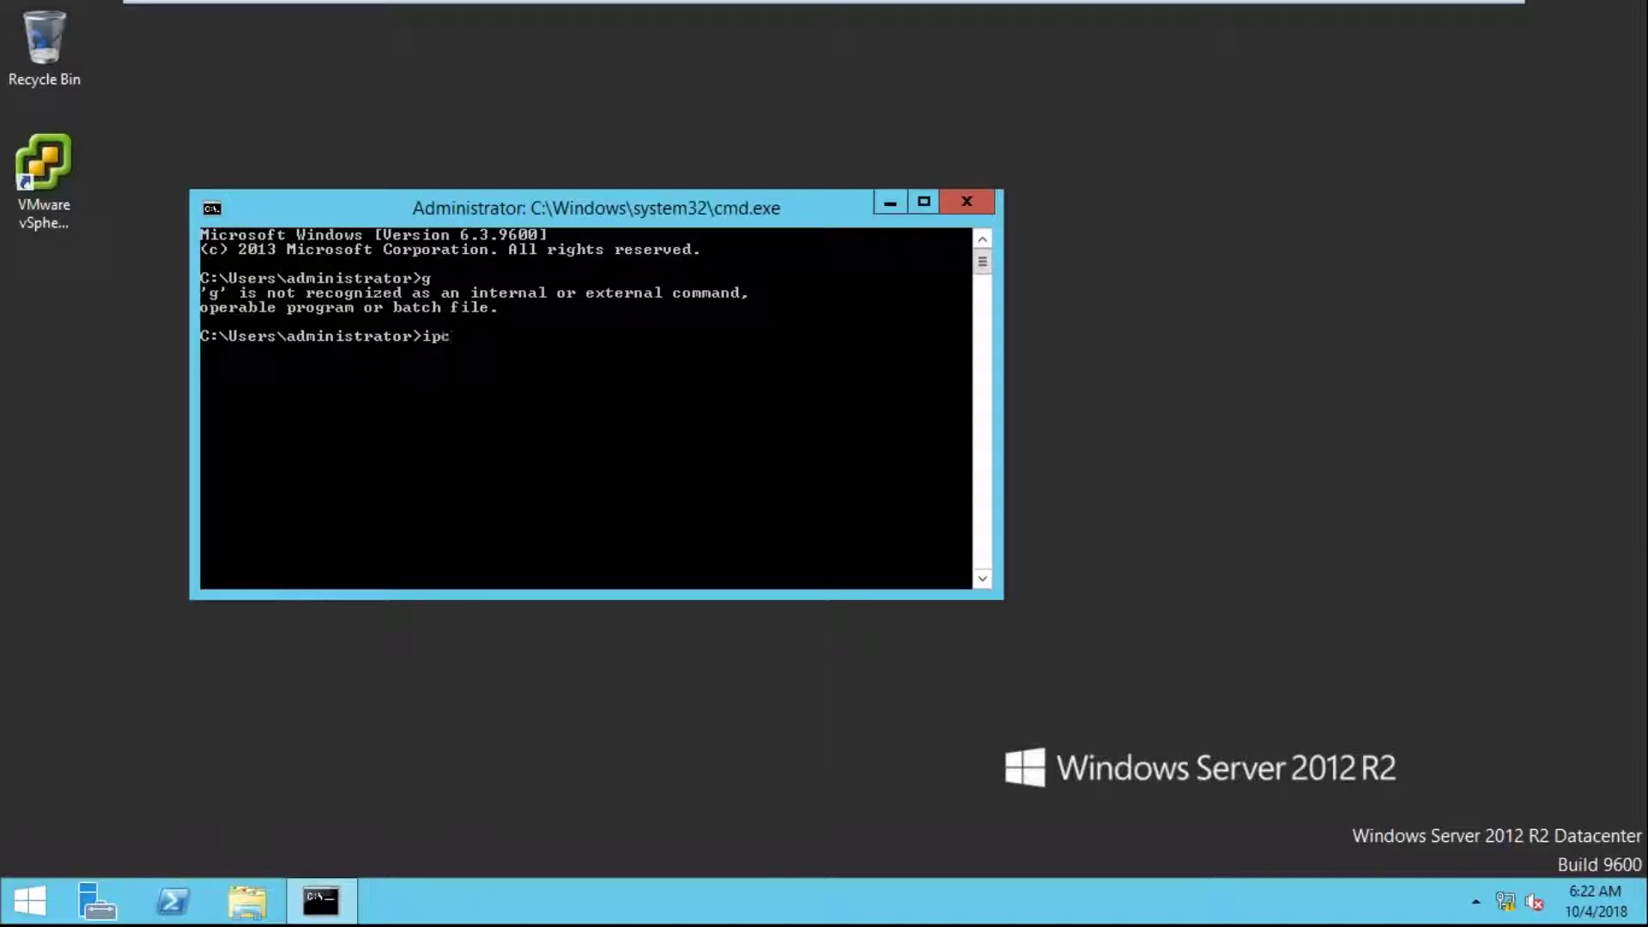
{"action": "key", "text": "Return"}
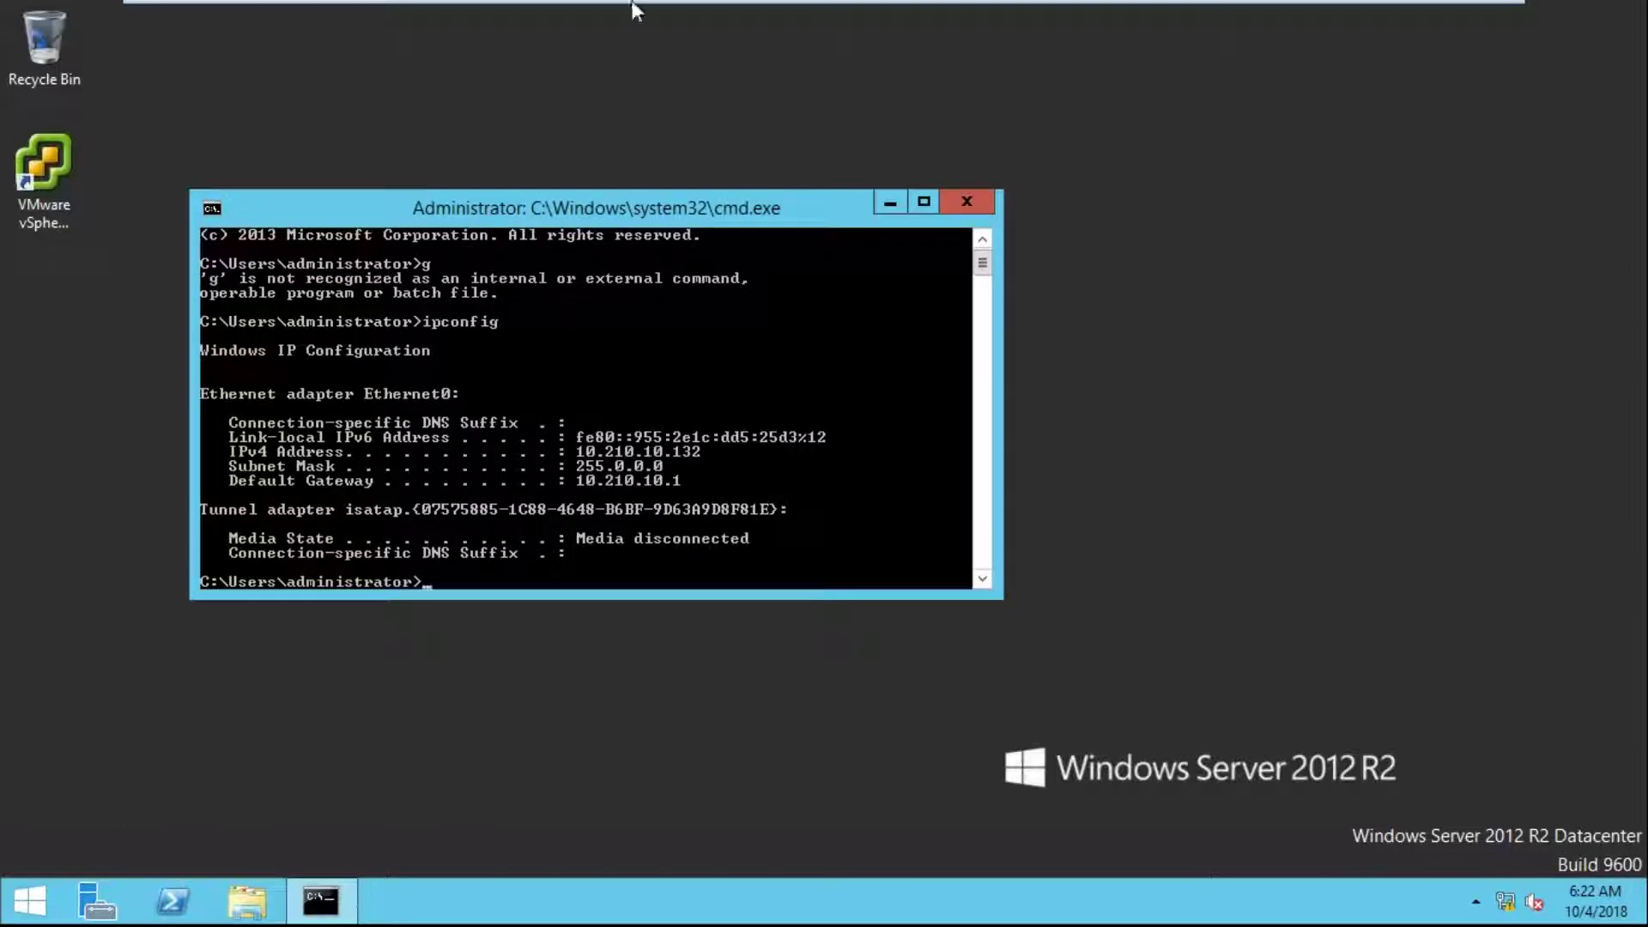
- Return to the Lun machine and configure eth0 manually with IPv4 address 10.210.10.134, netmask 255.0.0.0 and IPv6 support disabled
{"action": "mouse_move", "coordinate": [626, 7]}
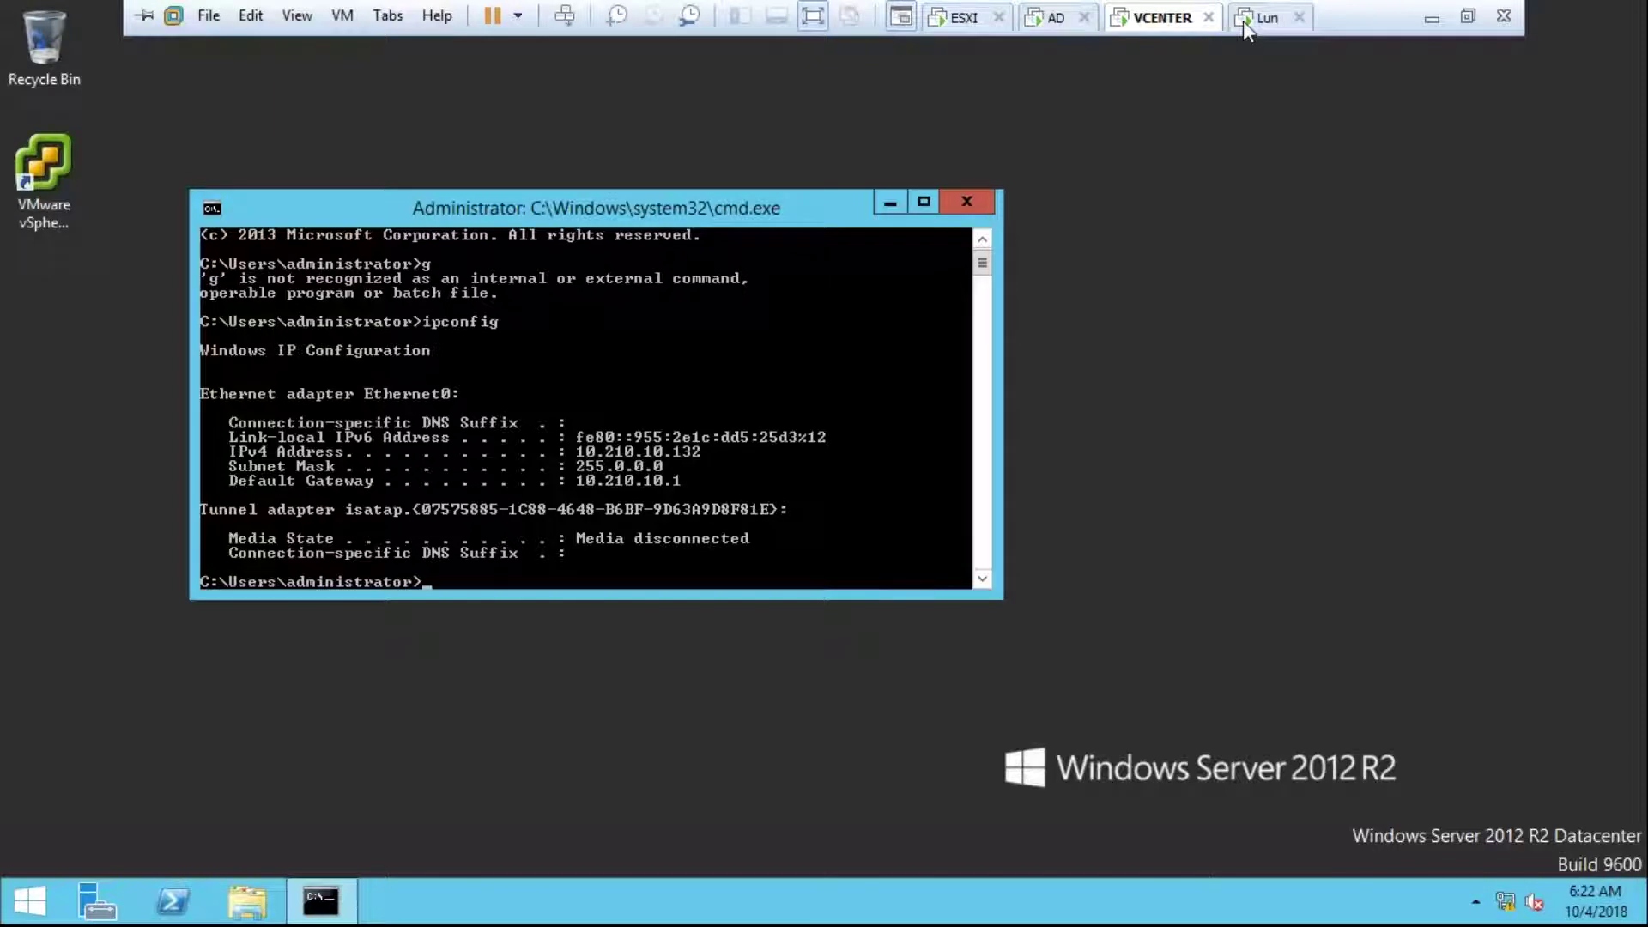
{"action": "left_click", "coordinate": [1243, 20]}
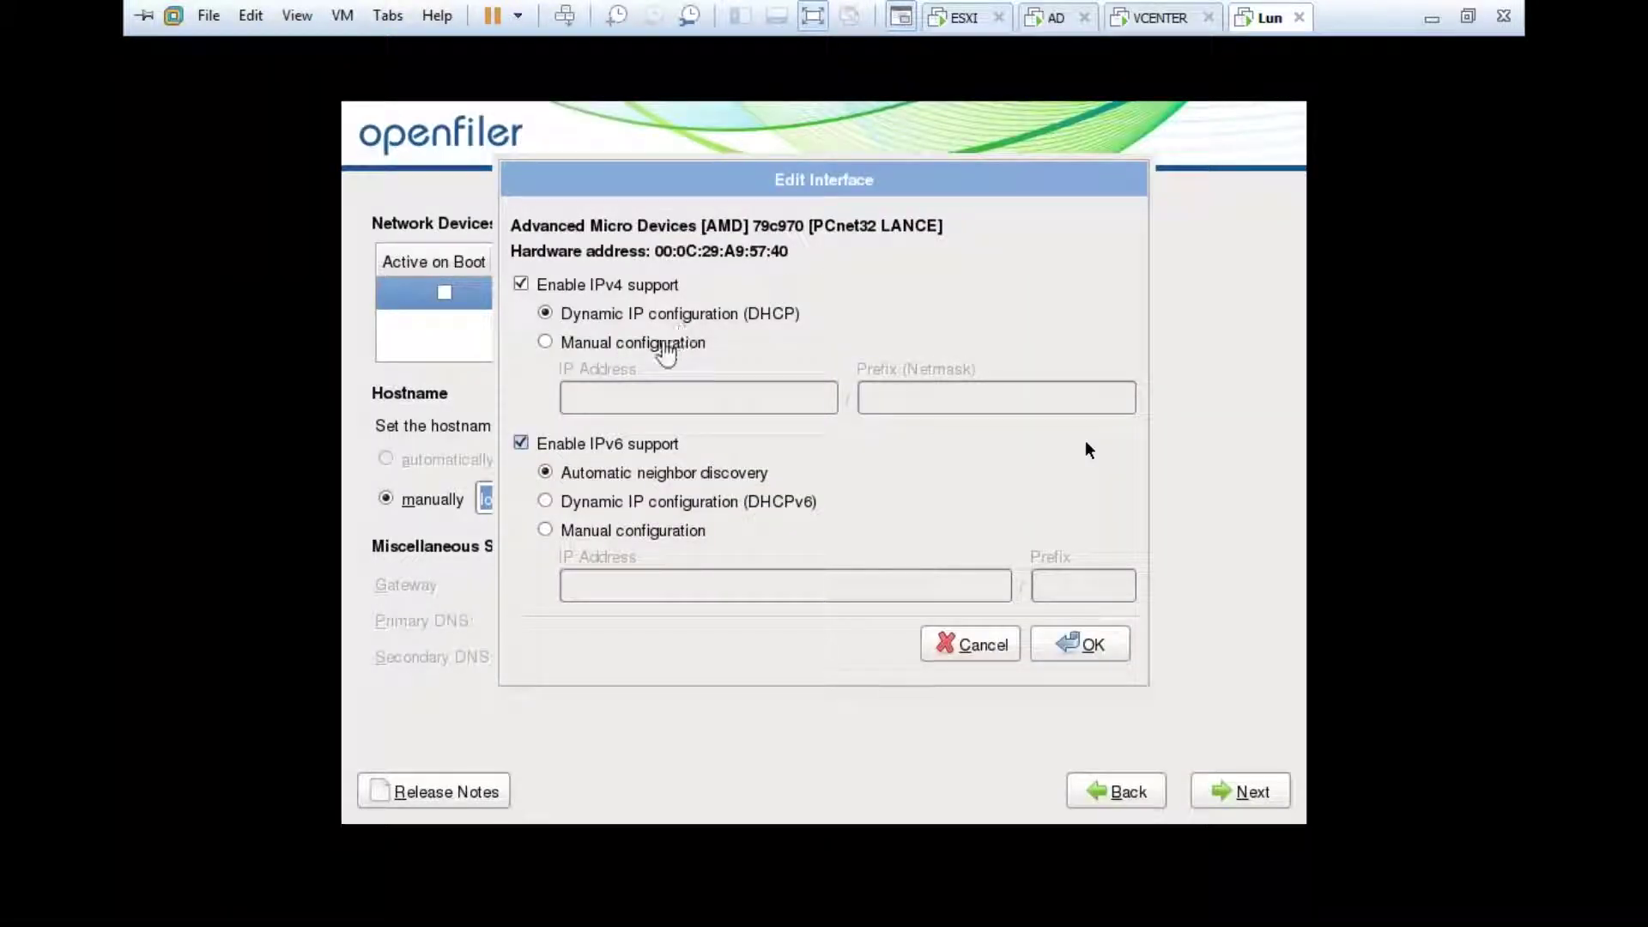
{"action": "left_click", "coordinate": [1086, 442]}
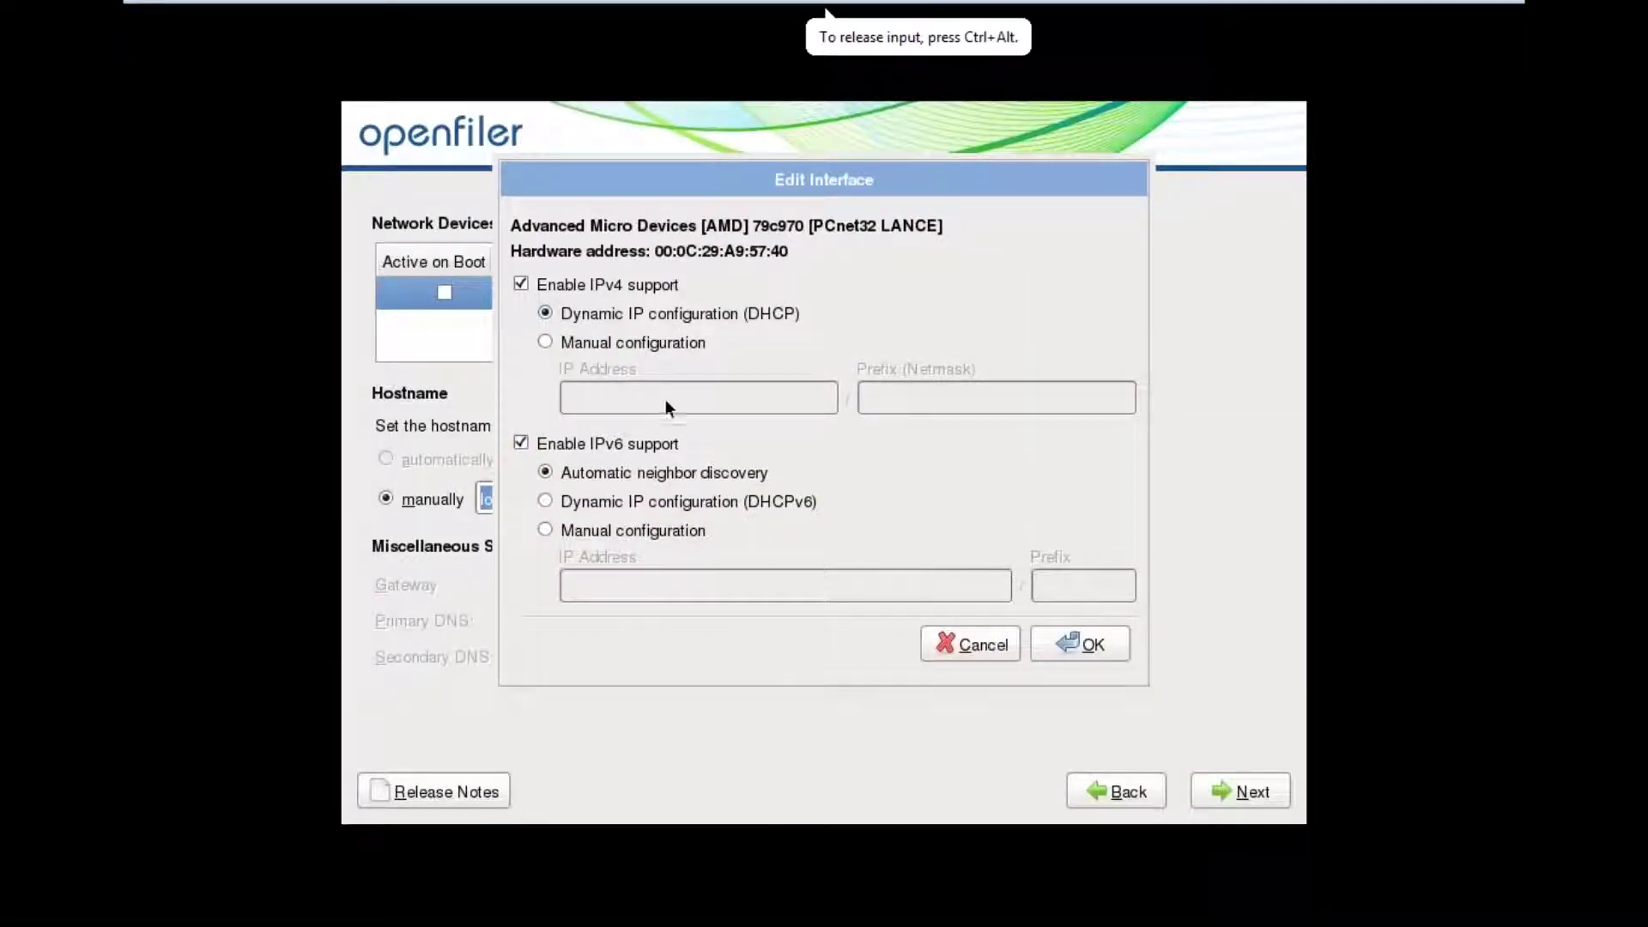
{"action": "left_click", "coordinate": [661, 342]}
{"action": "left_click", "coordinate": [695, 410]}
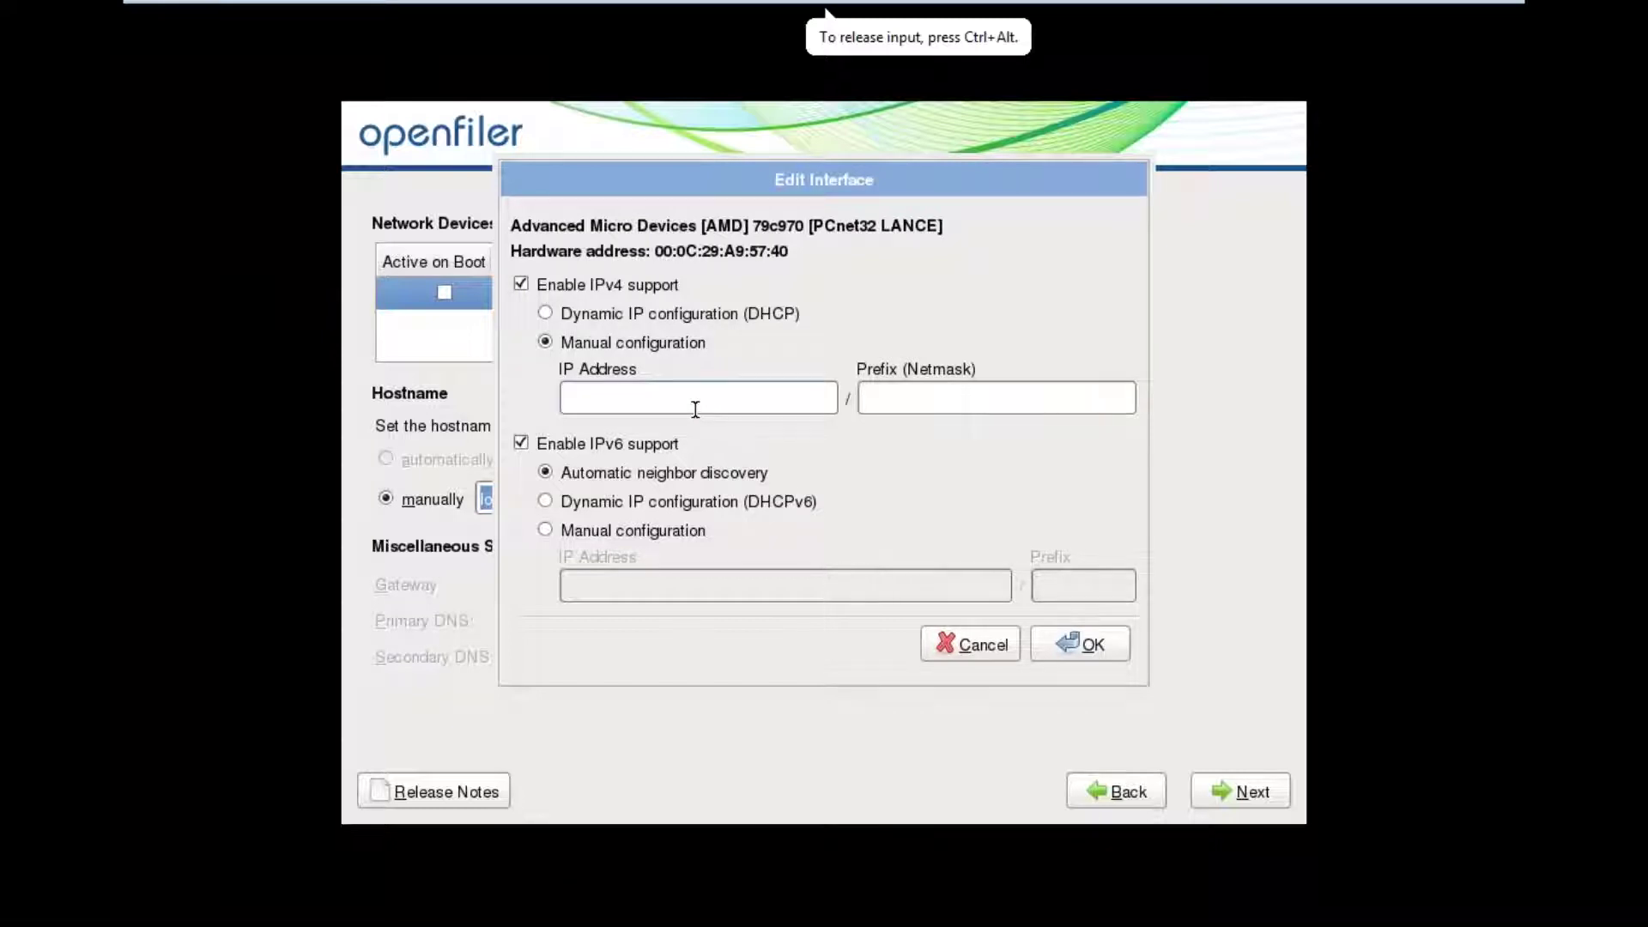
{"action": "type", "text": "10.210.10.1"}
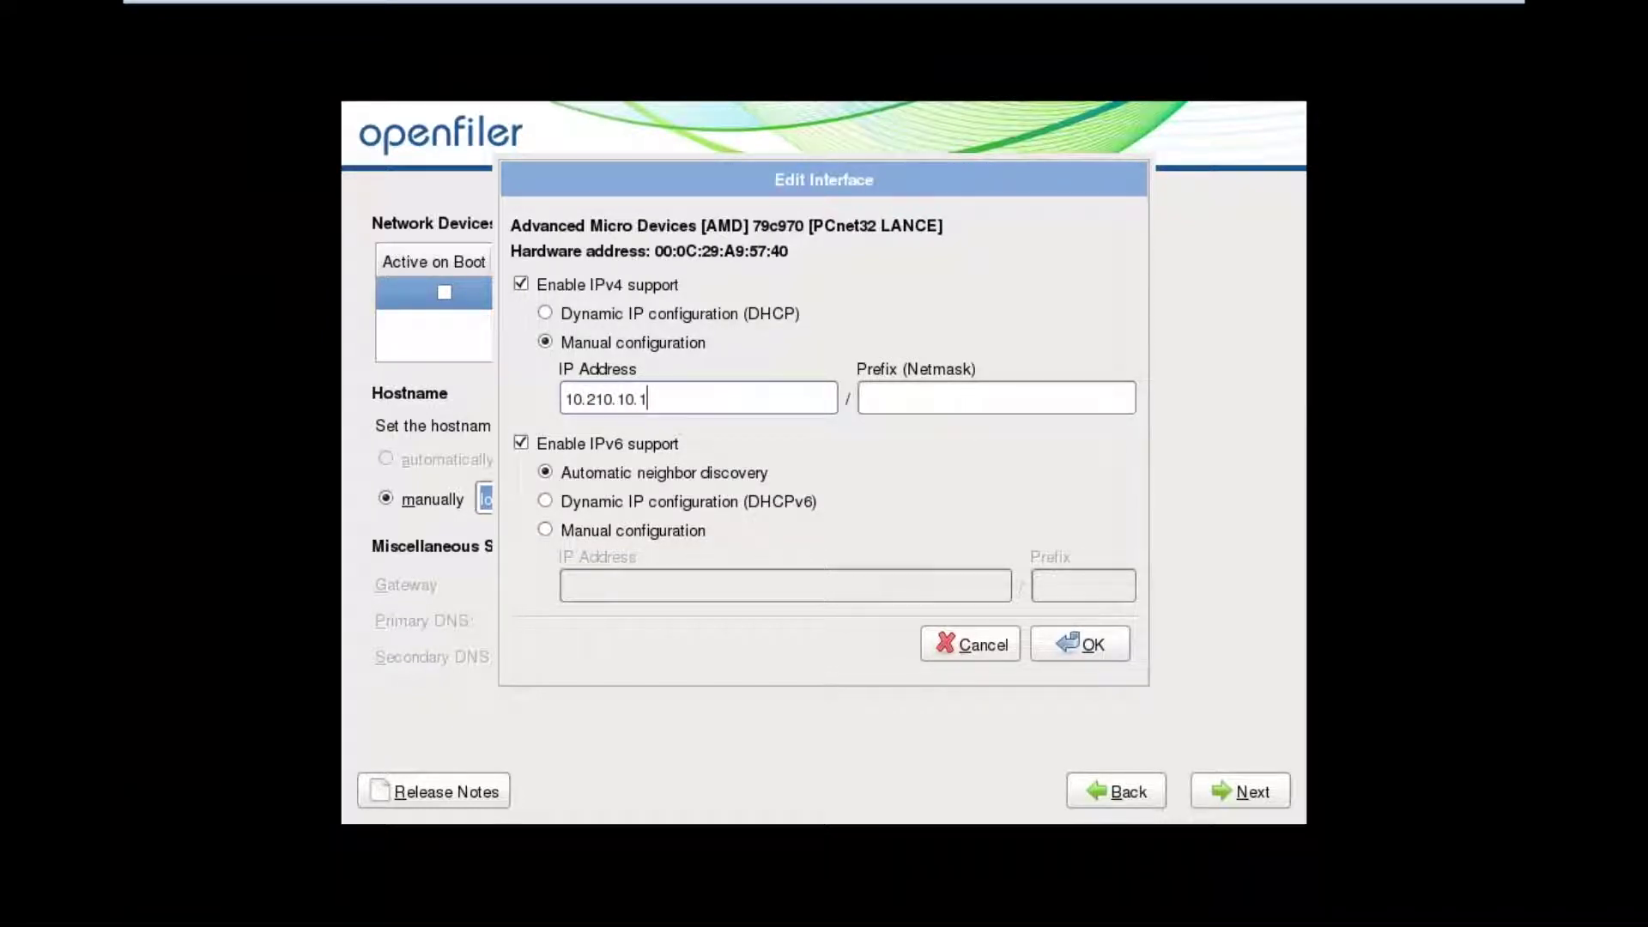
{"action": "type", "text": "34"}
{"action": "left_click", "coordinate": [925, 394]}
{"action": "type", "text": "255.0.0.0"}
{"action": "left_click", "coordinate": [570, 445]}
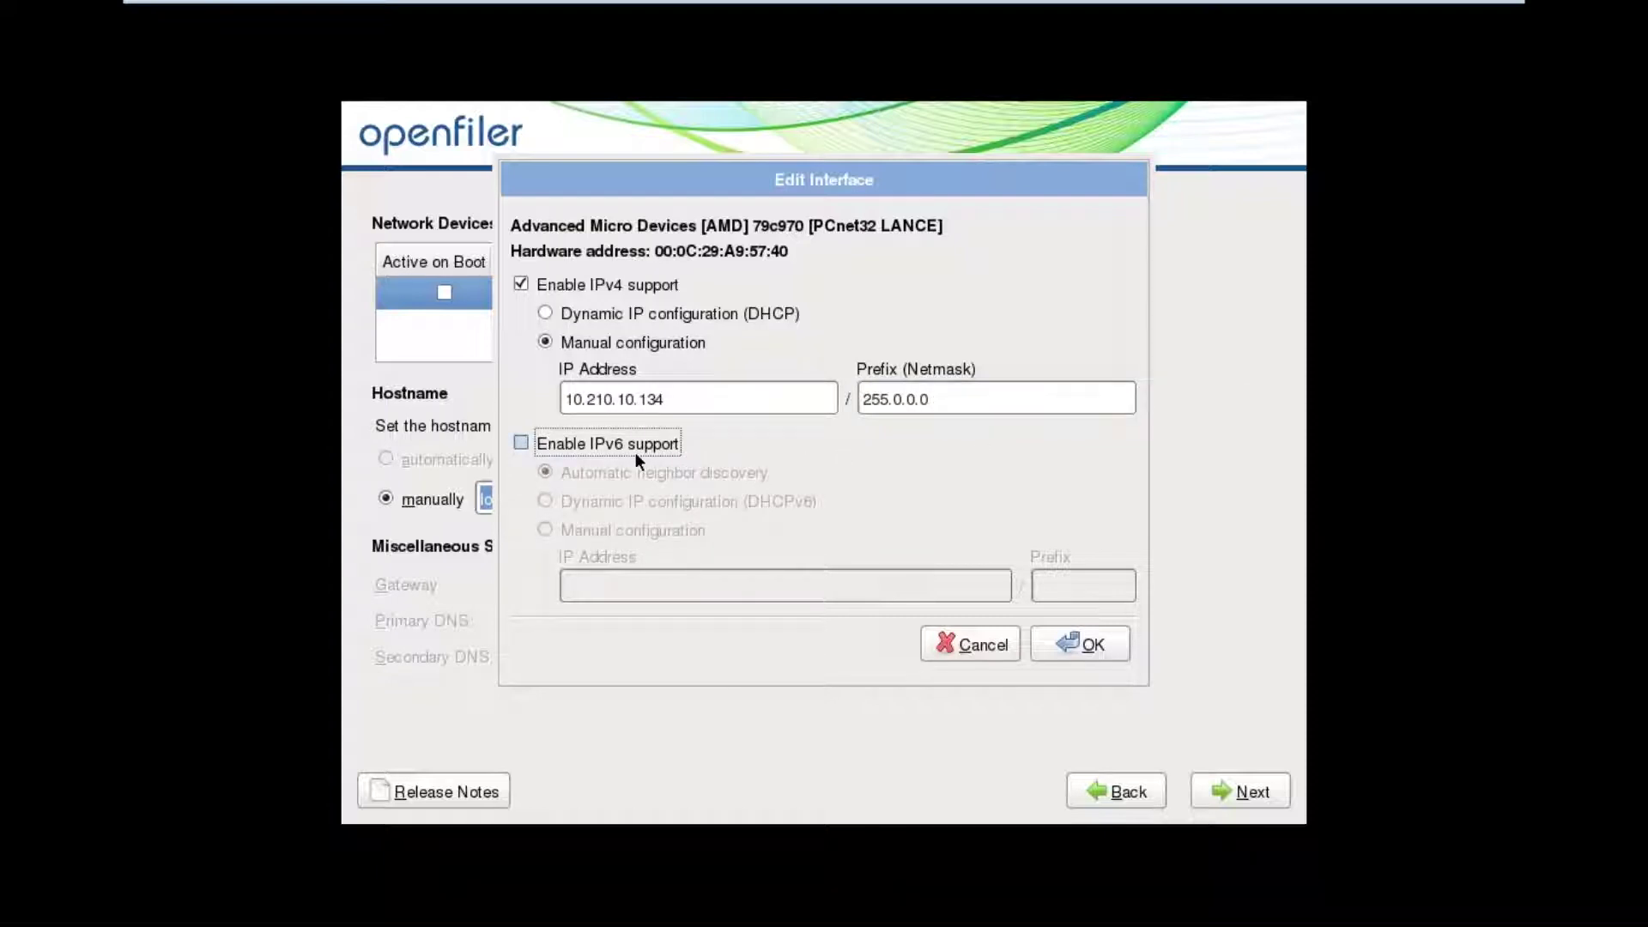
{"action": "left_click", "coordinate": [1081, 646]}
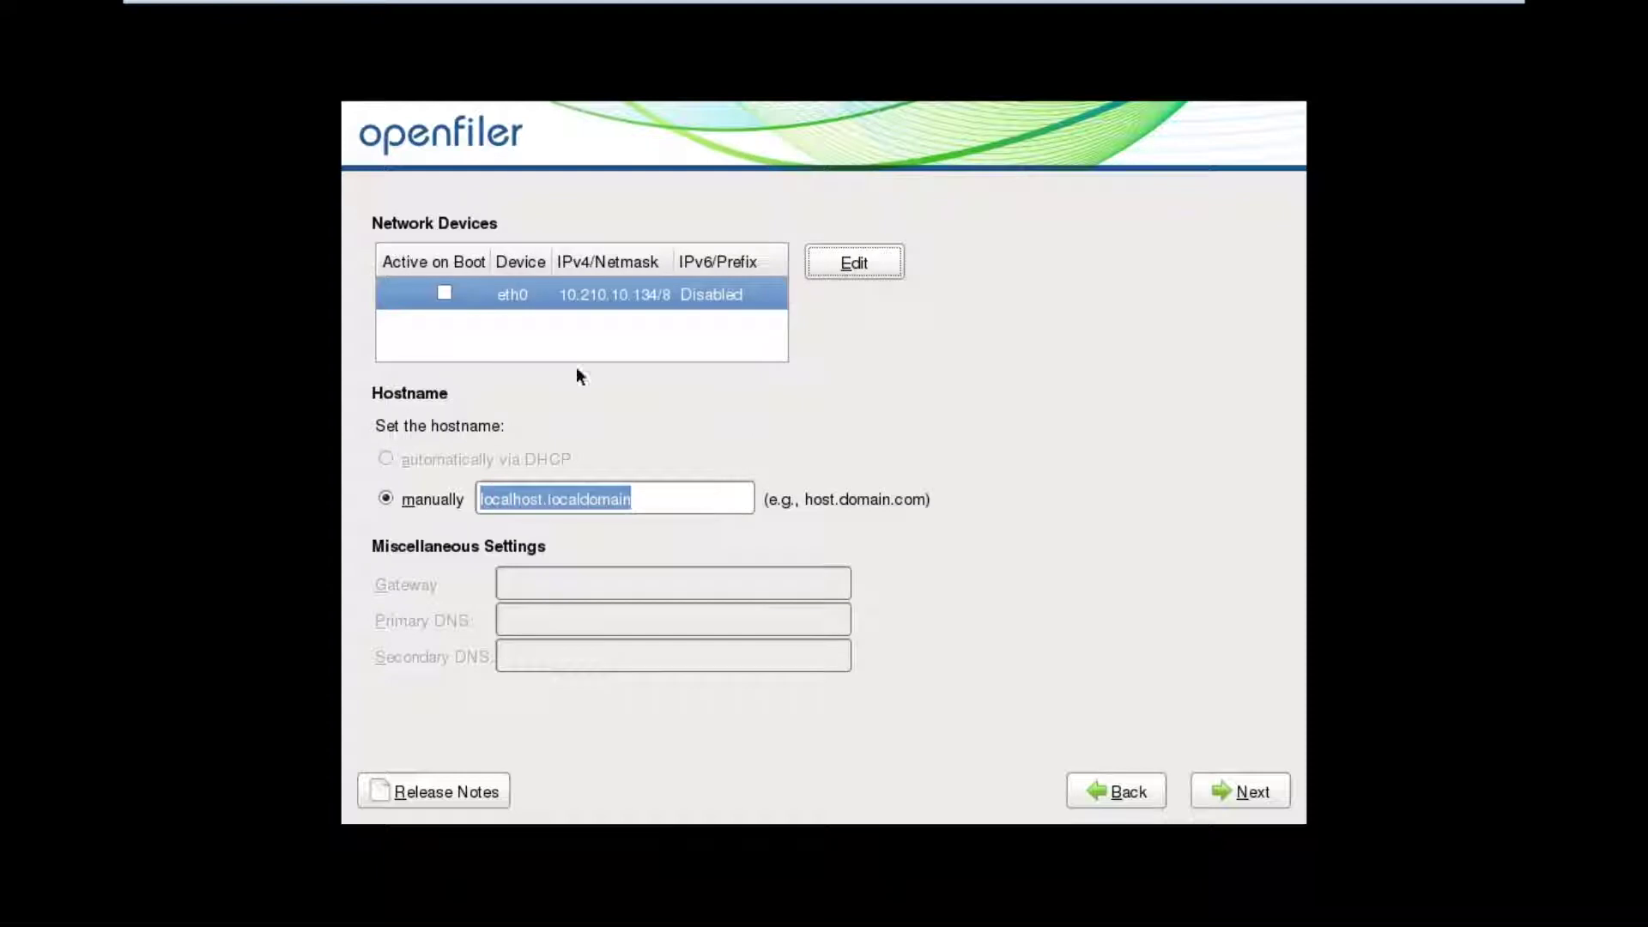
- Activate eth0 on boot, set the gateway to 10.210.10.1 and submit the network settings with the DNS fields empty
{"action": "left_click", "coordinate": [444, 294]}
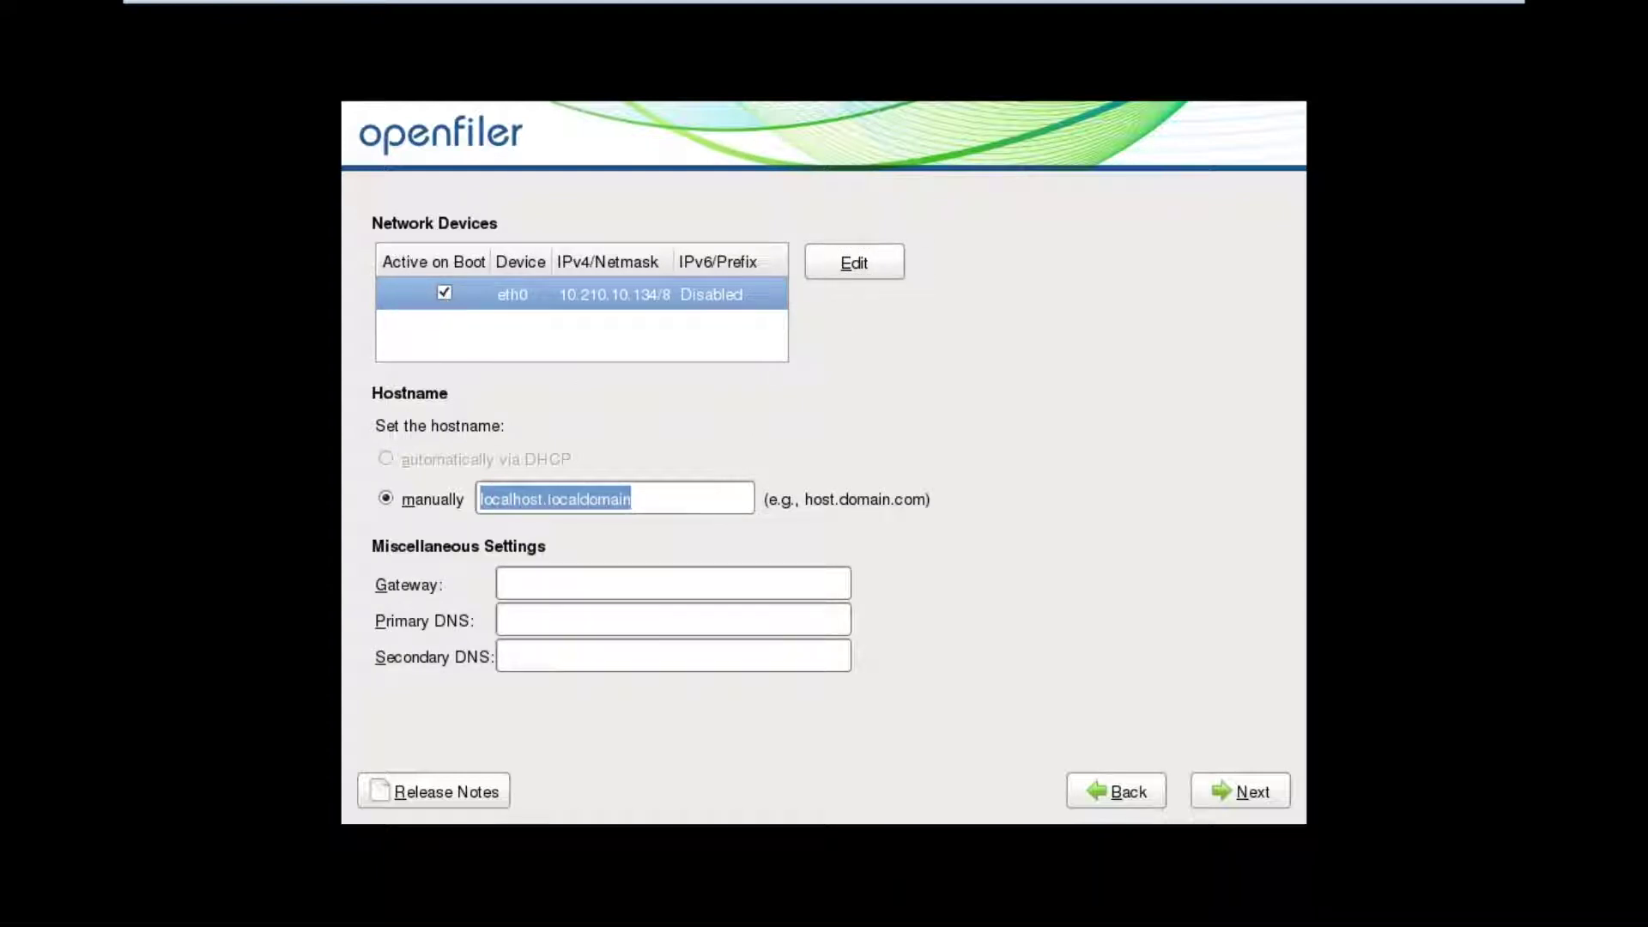
{"action": "left_click", "coordinate": [562, 582]}
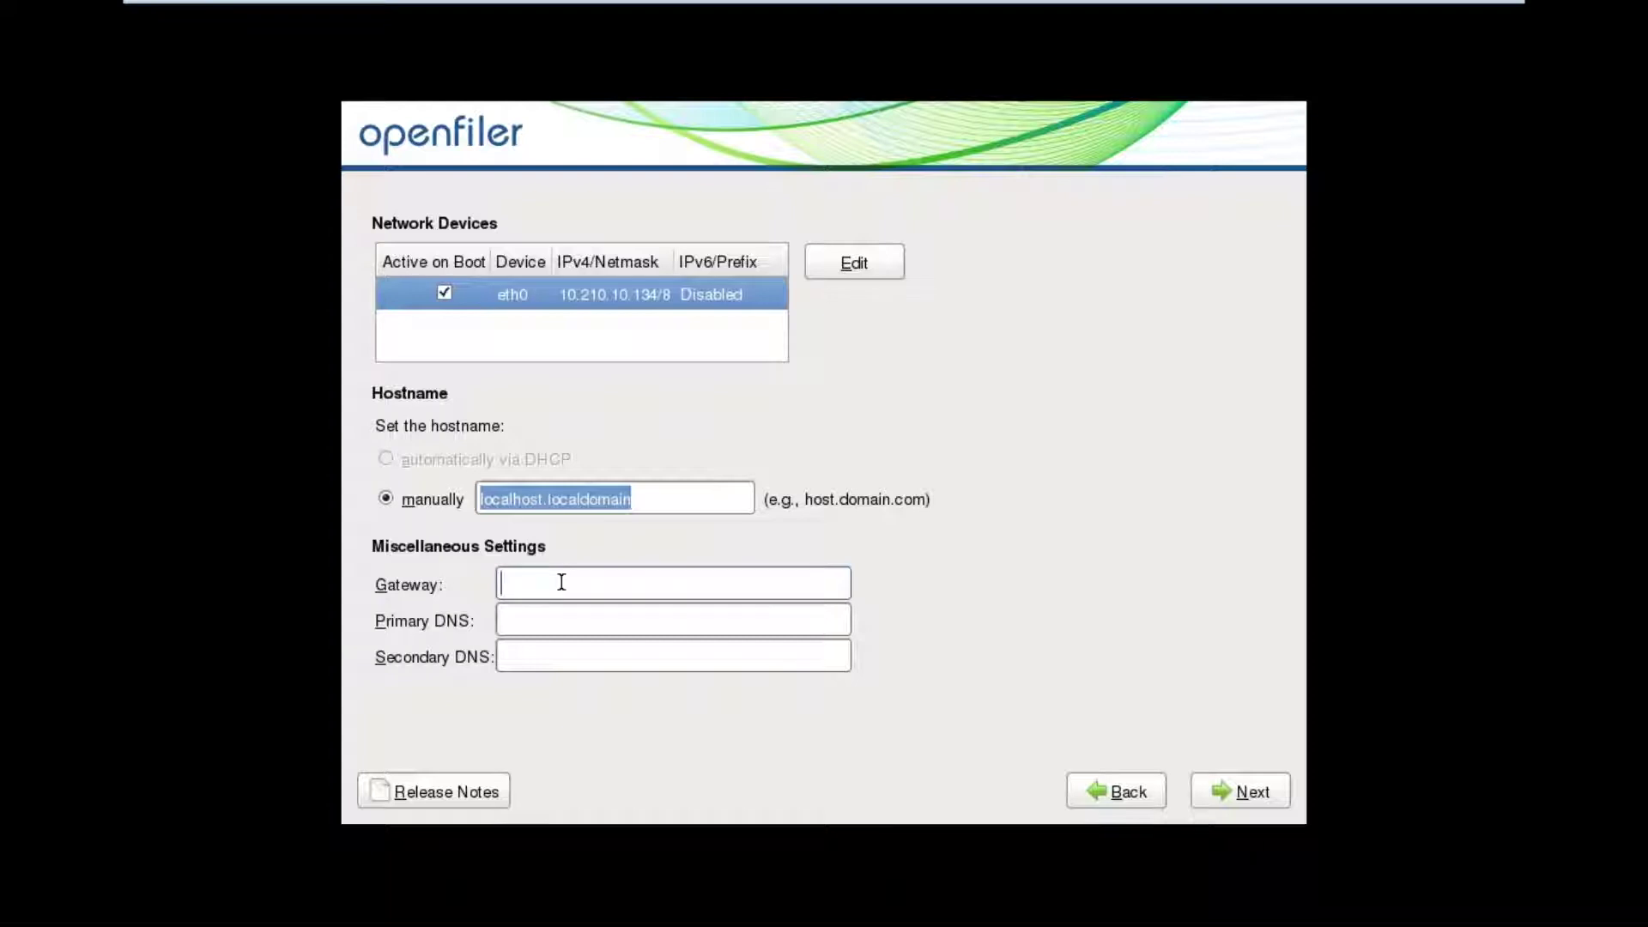
{"action": "type", "text": "10.210.10.1"}
{"action": "left_click", "coordinate": [1201, 790]}
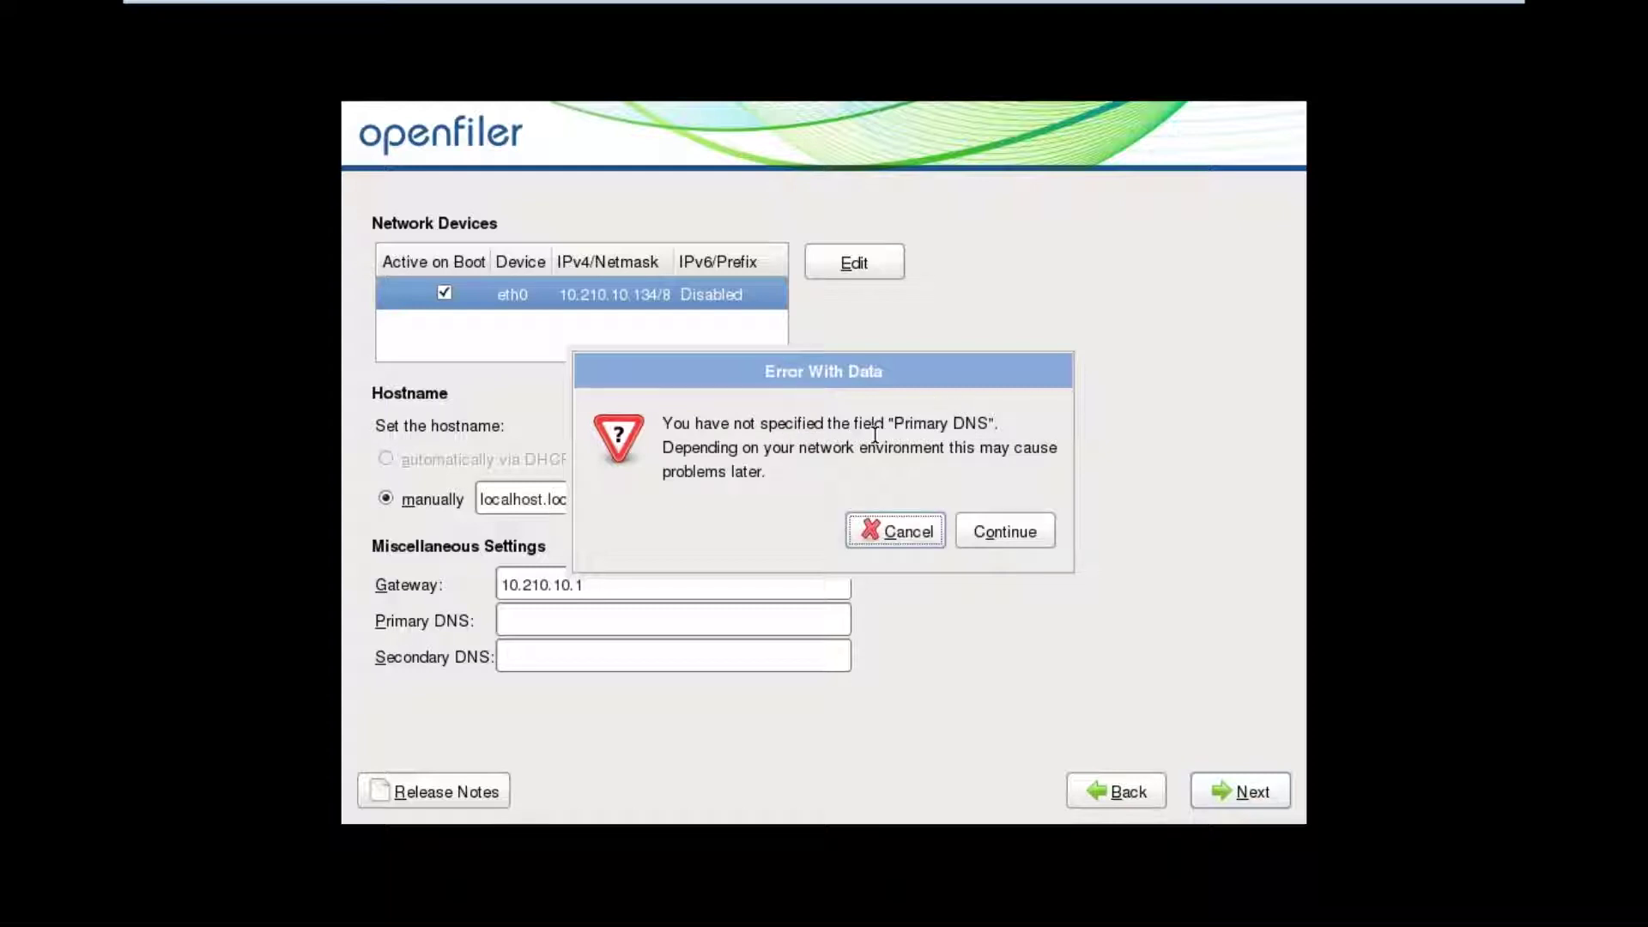
- Continue the Openfiler setup without a DNS server and choose Asia/Calcutta as the time zone
{"action": "left_click", "coordinate": [974, 537]}
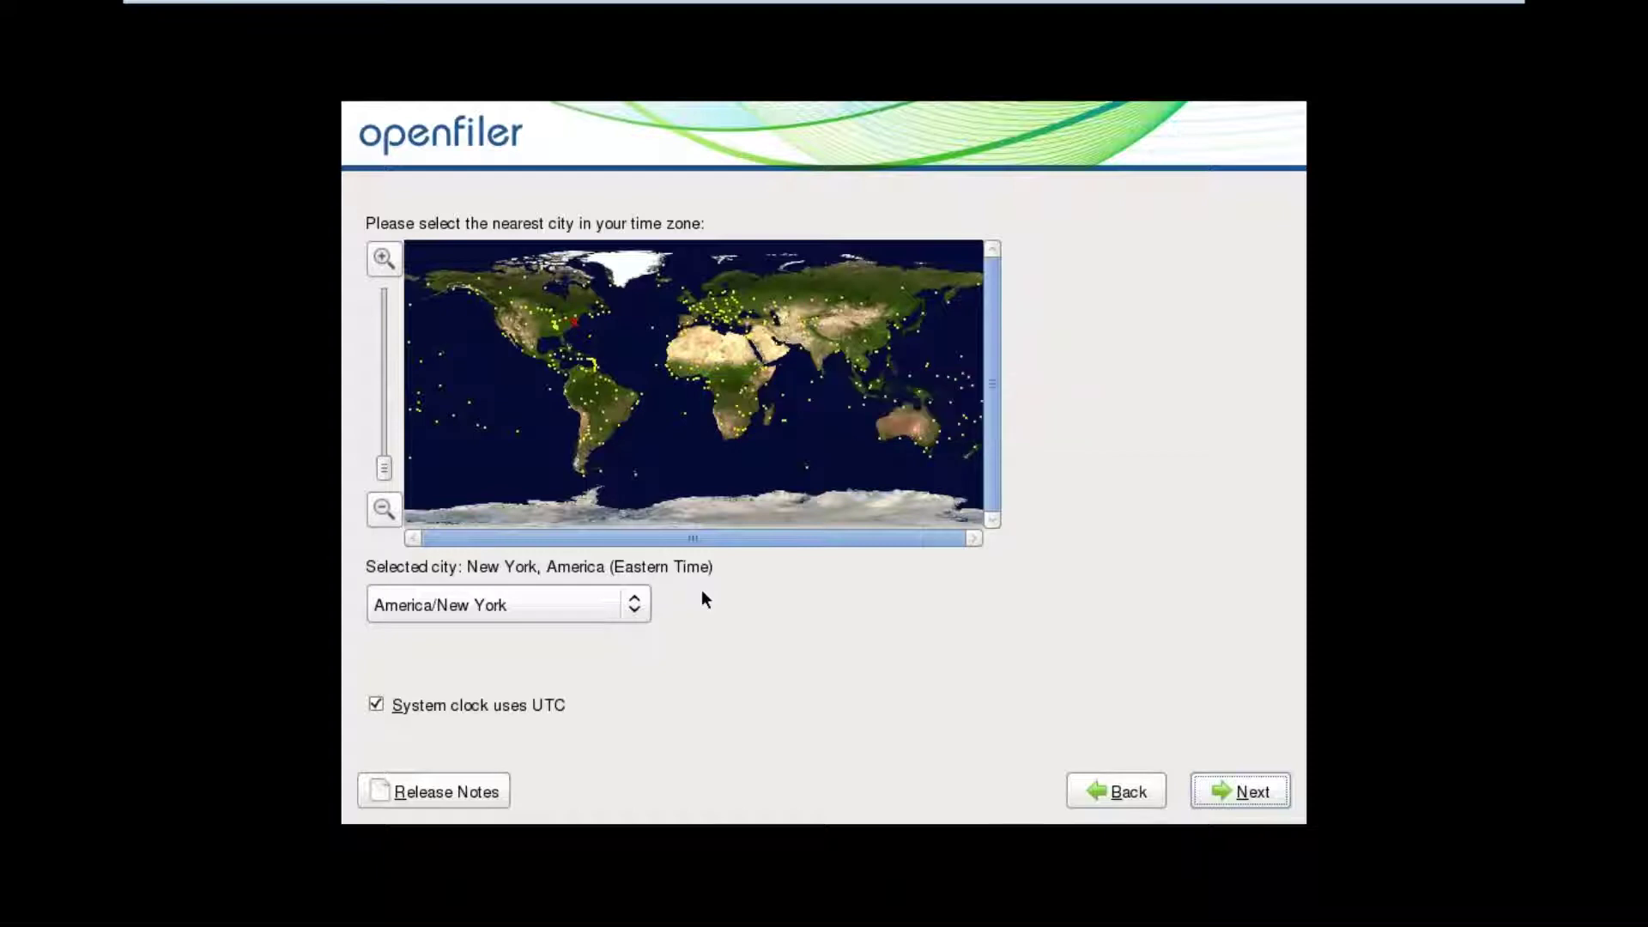
{"action": "left_click", "coordinate": [840, 359]}
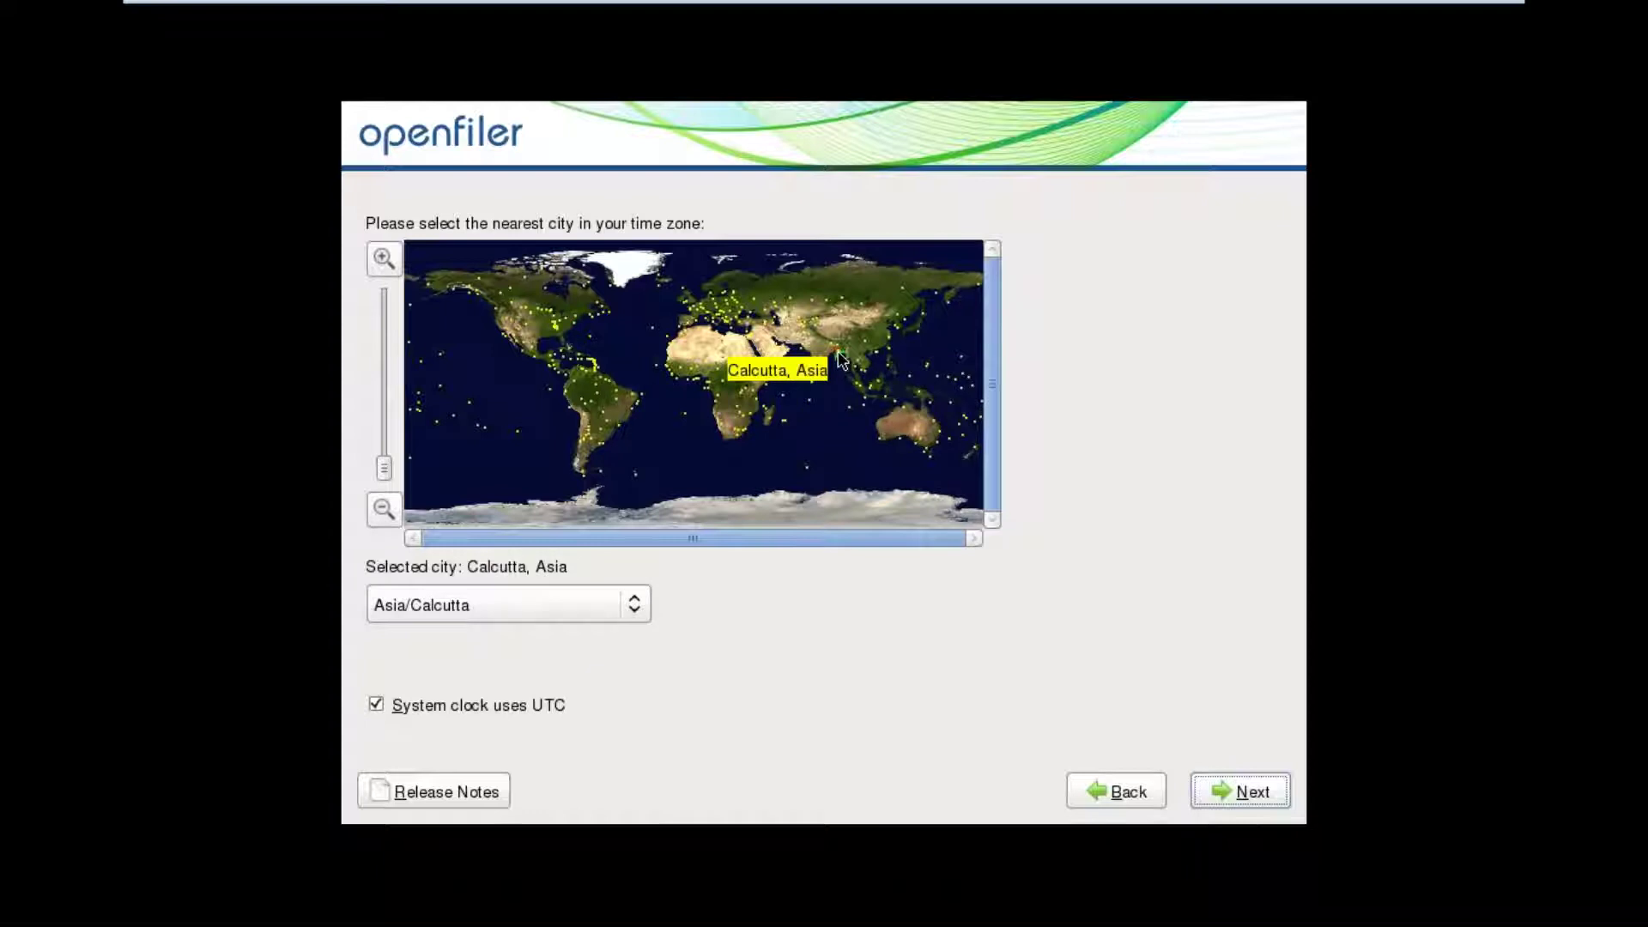
{"action": "left_click", "coordinate": [1271, 804]}
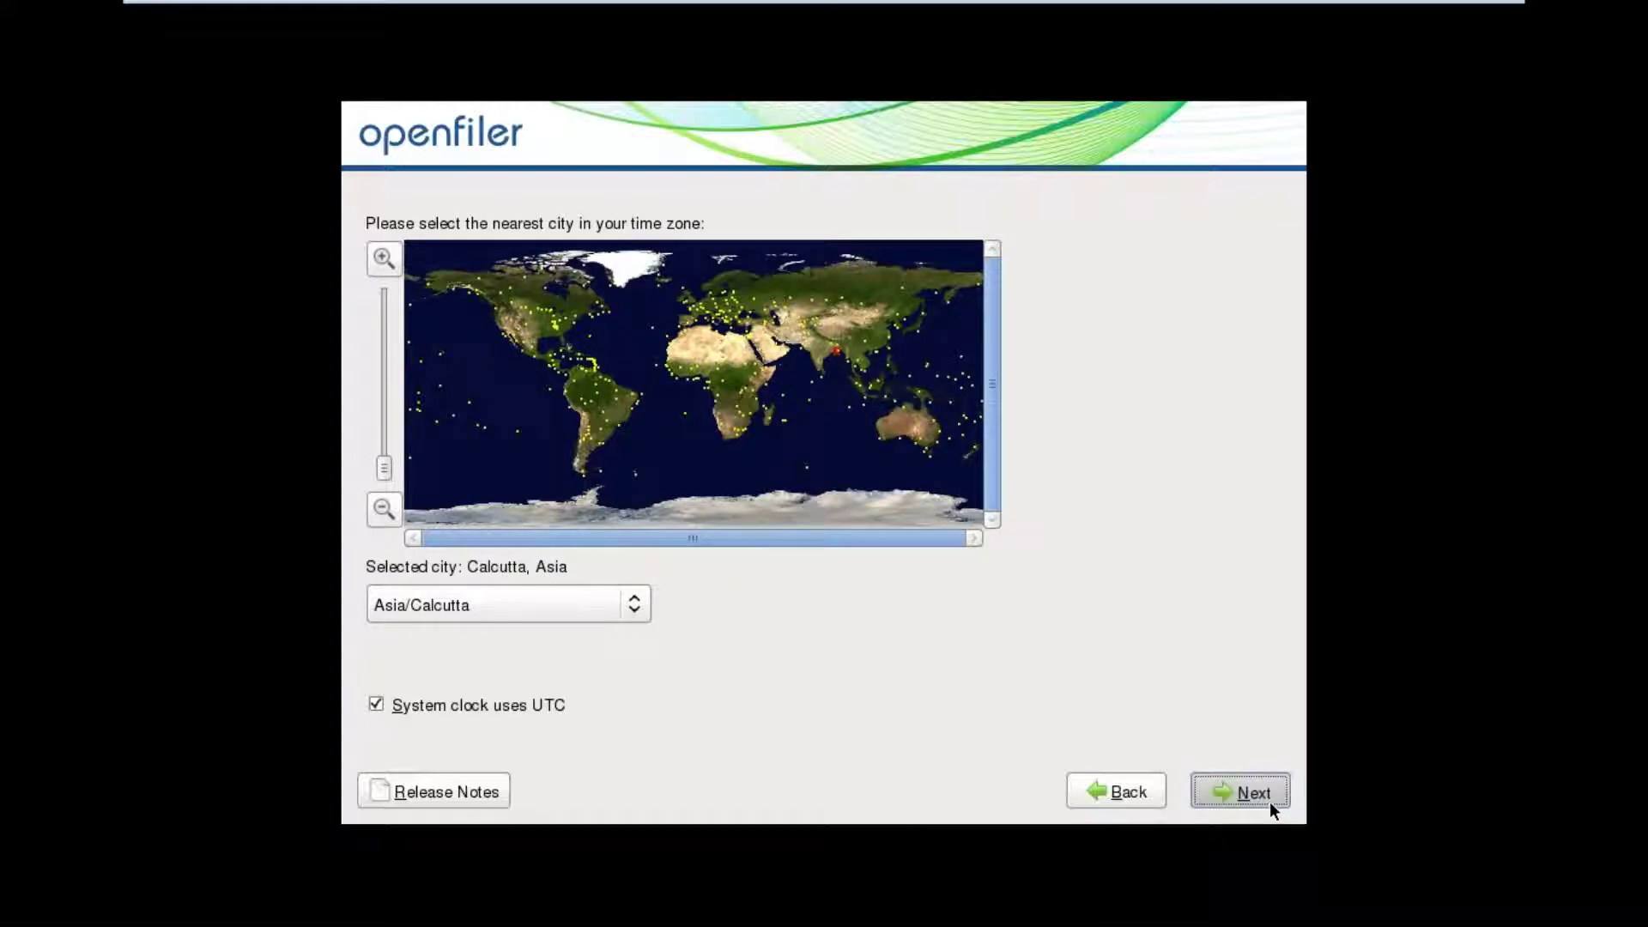
- Enter the root account password and repeat it in the confirmation field
{"action": "type", "text": "******"}
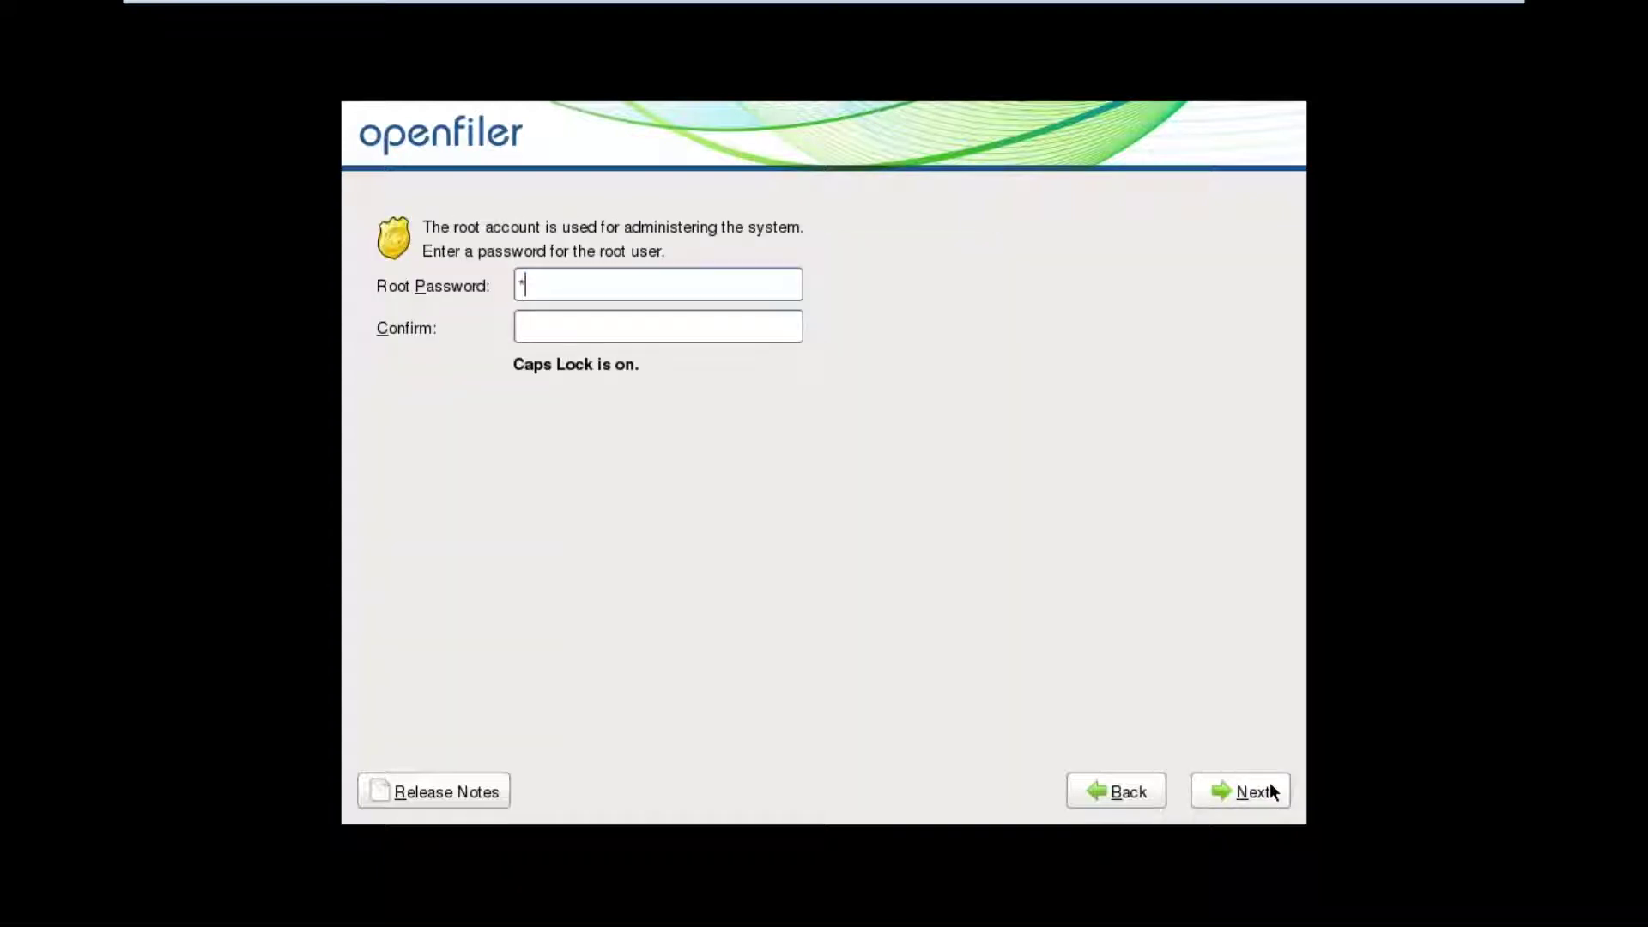
{"action": "type", "text": "***"}
{"action": "key", "text": "Tab"}
{"action": "type", "text": "*********"}
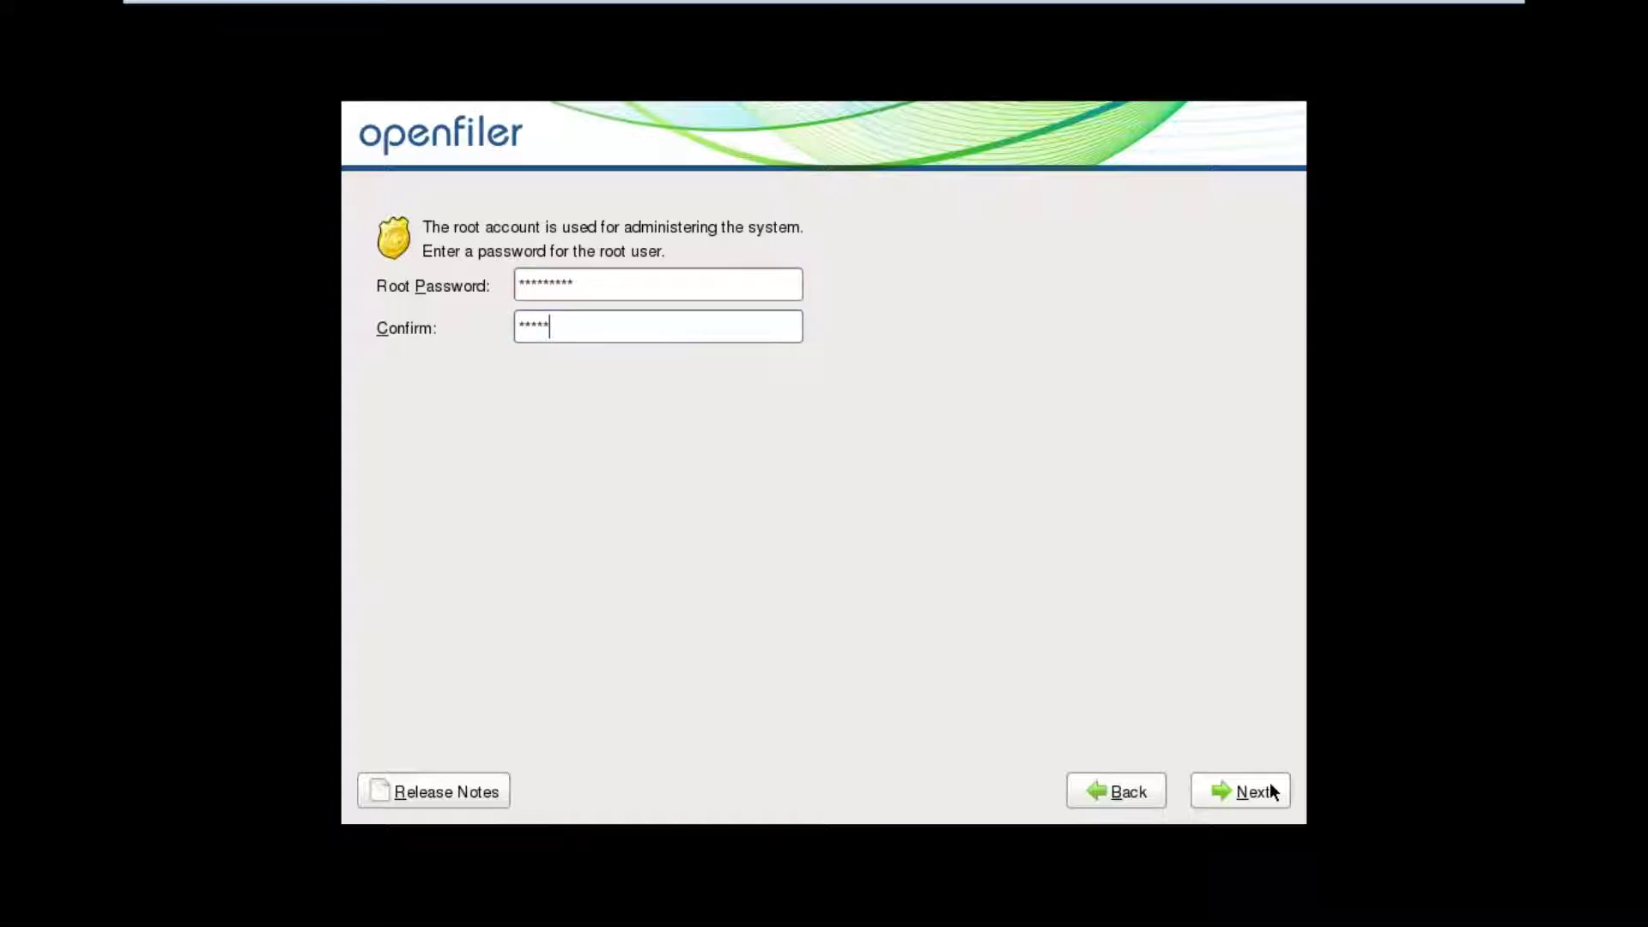
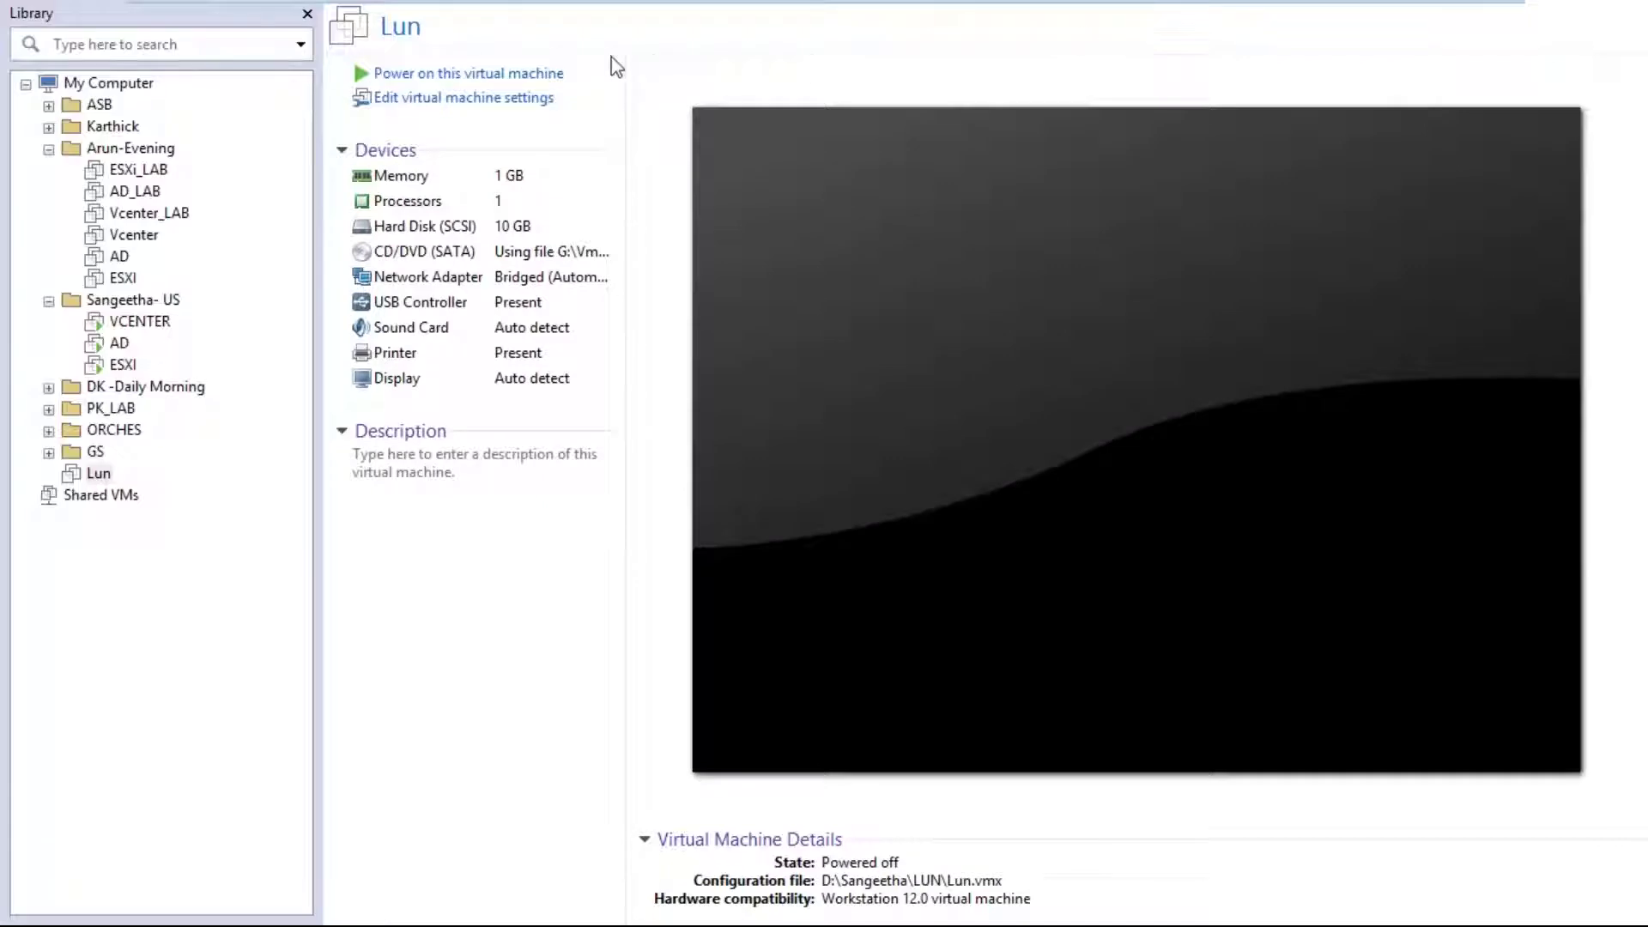
{"action": "left_click", "coordinate": [515, 100]}
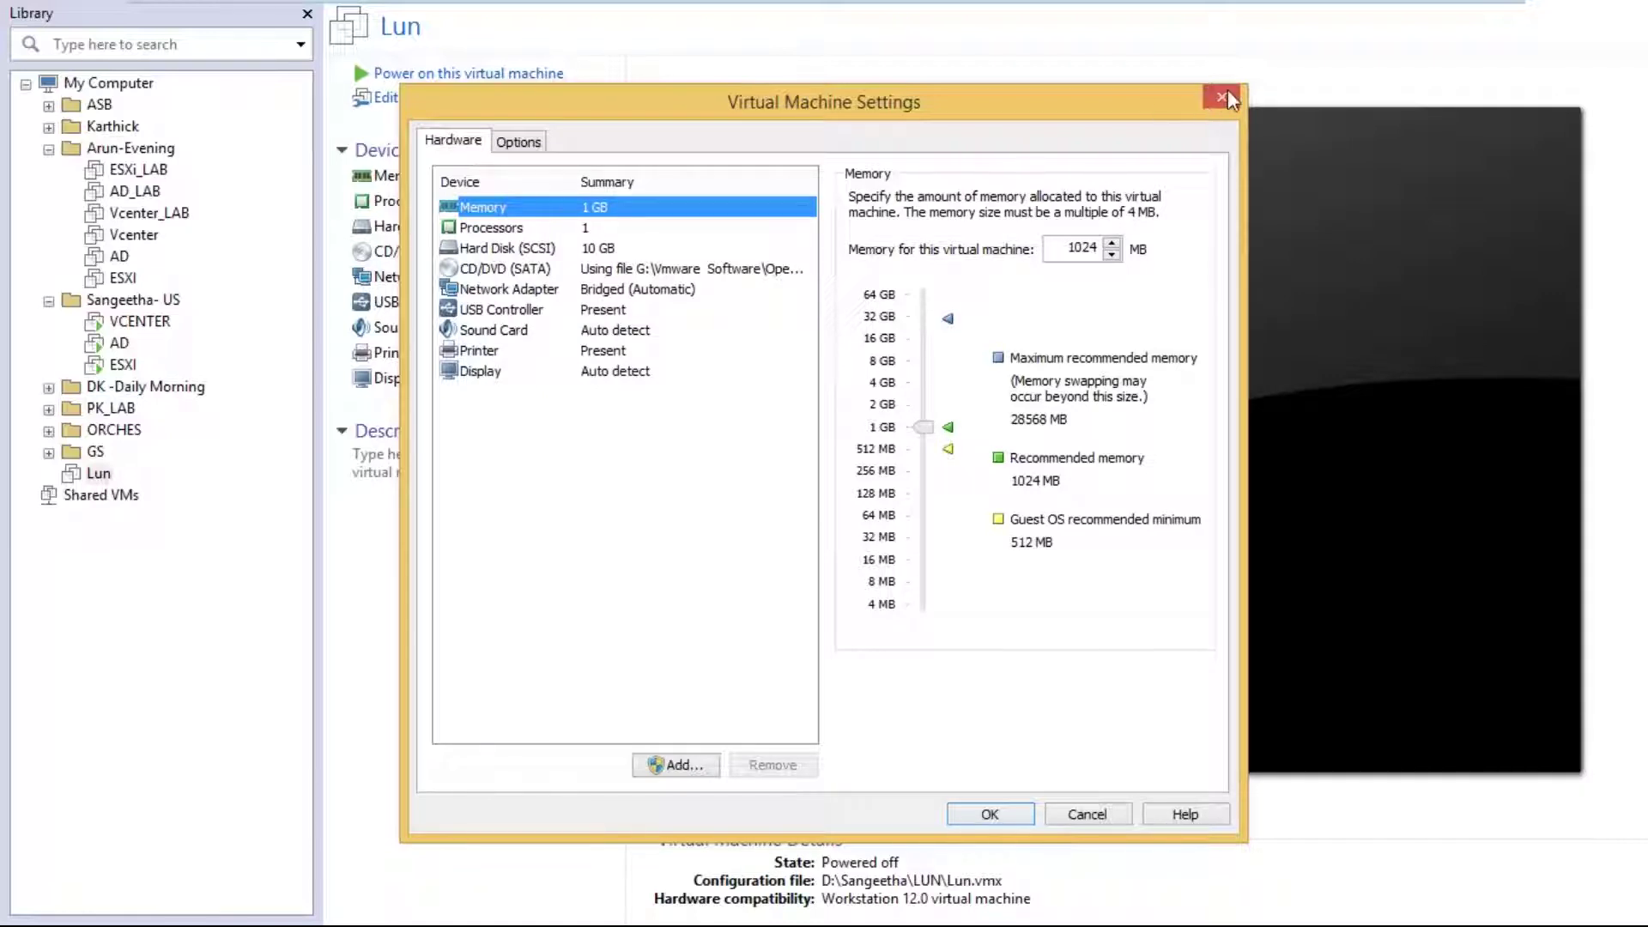
{"action": "left_click", "coordinate": [990, 814]}
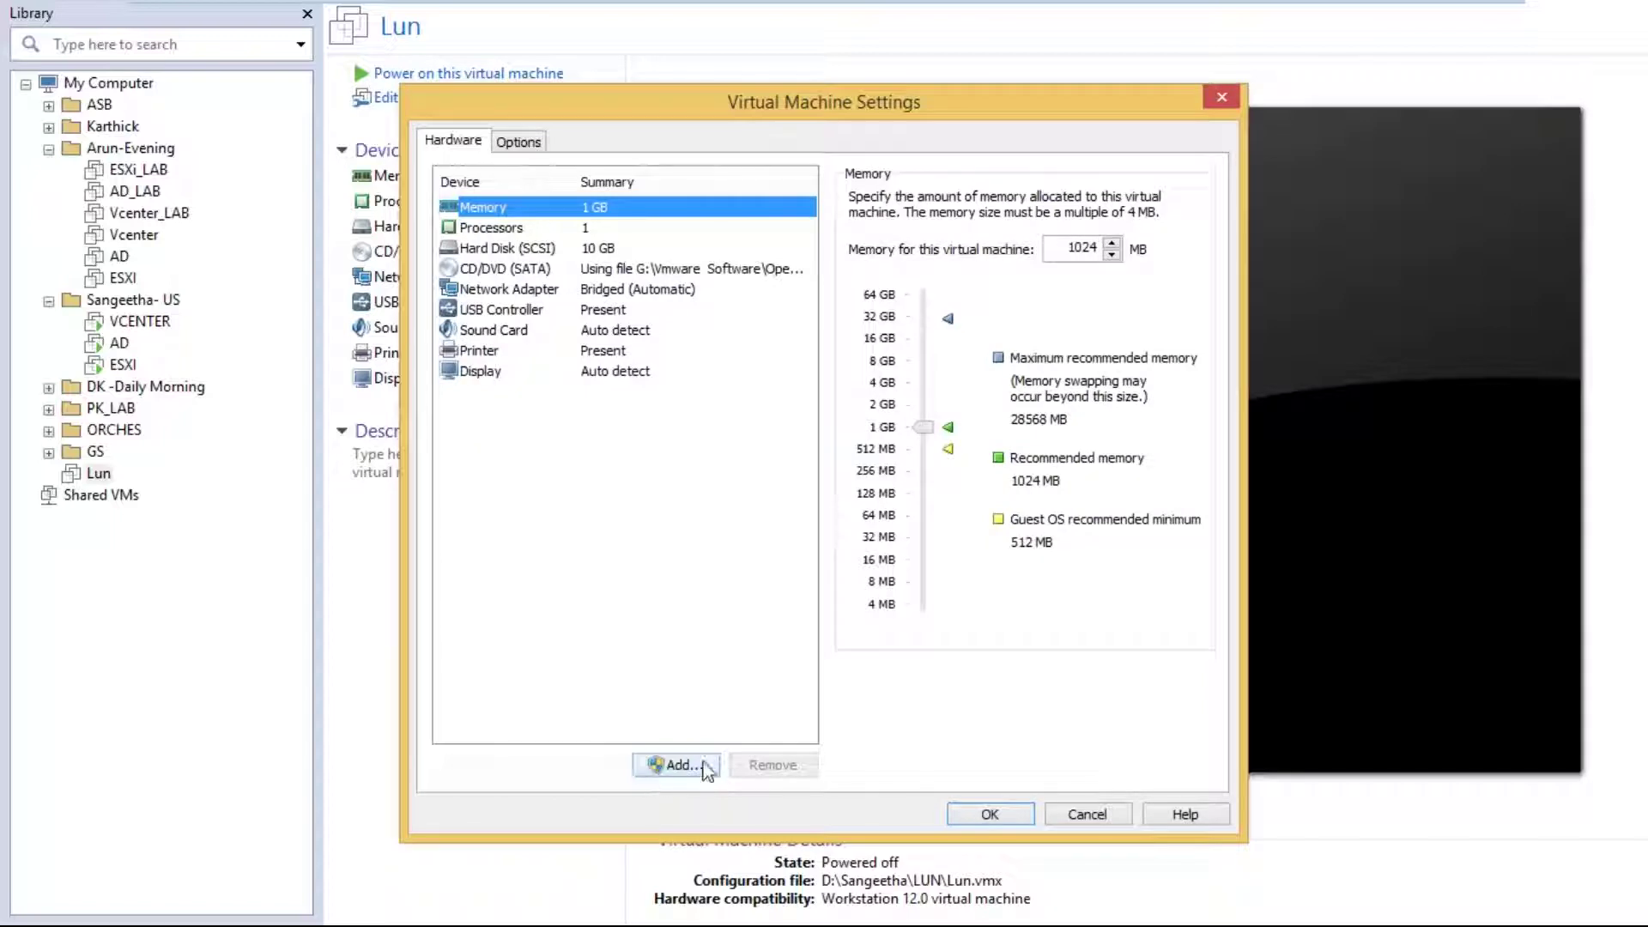
{"action": "left_click", "coordinate": [1066, 818]}
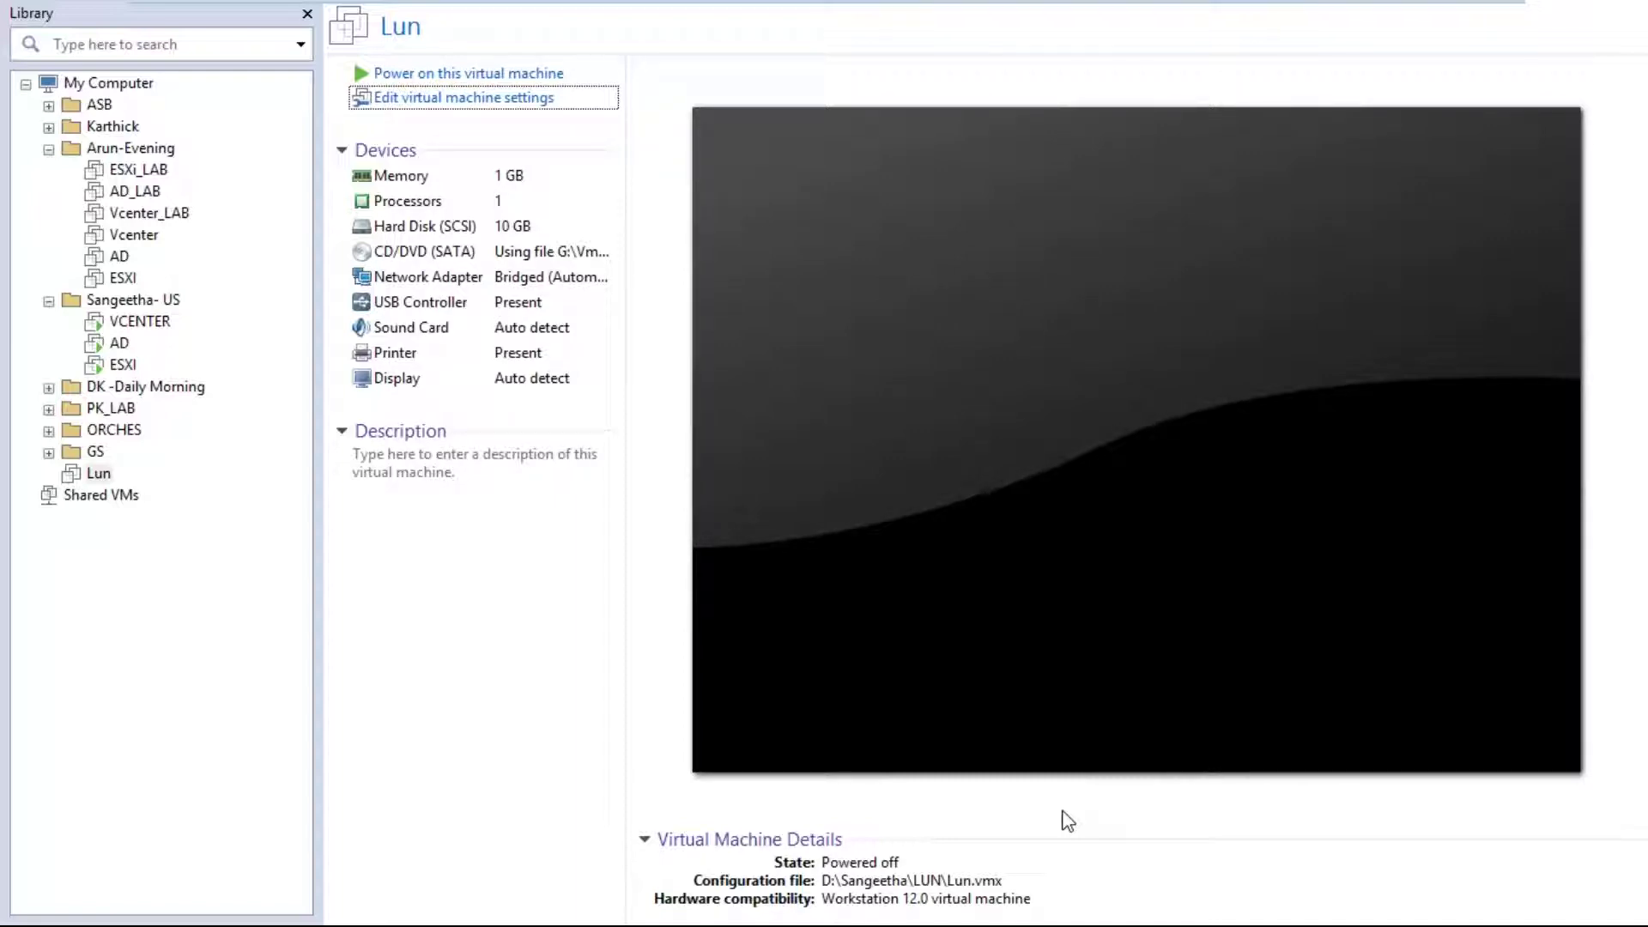
- Add a new 30 GB SCSI virtual hard disk to the Lun machine and power the machine on
{"action": "left_click", "coordinate": [481, 97]}
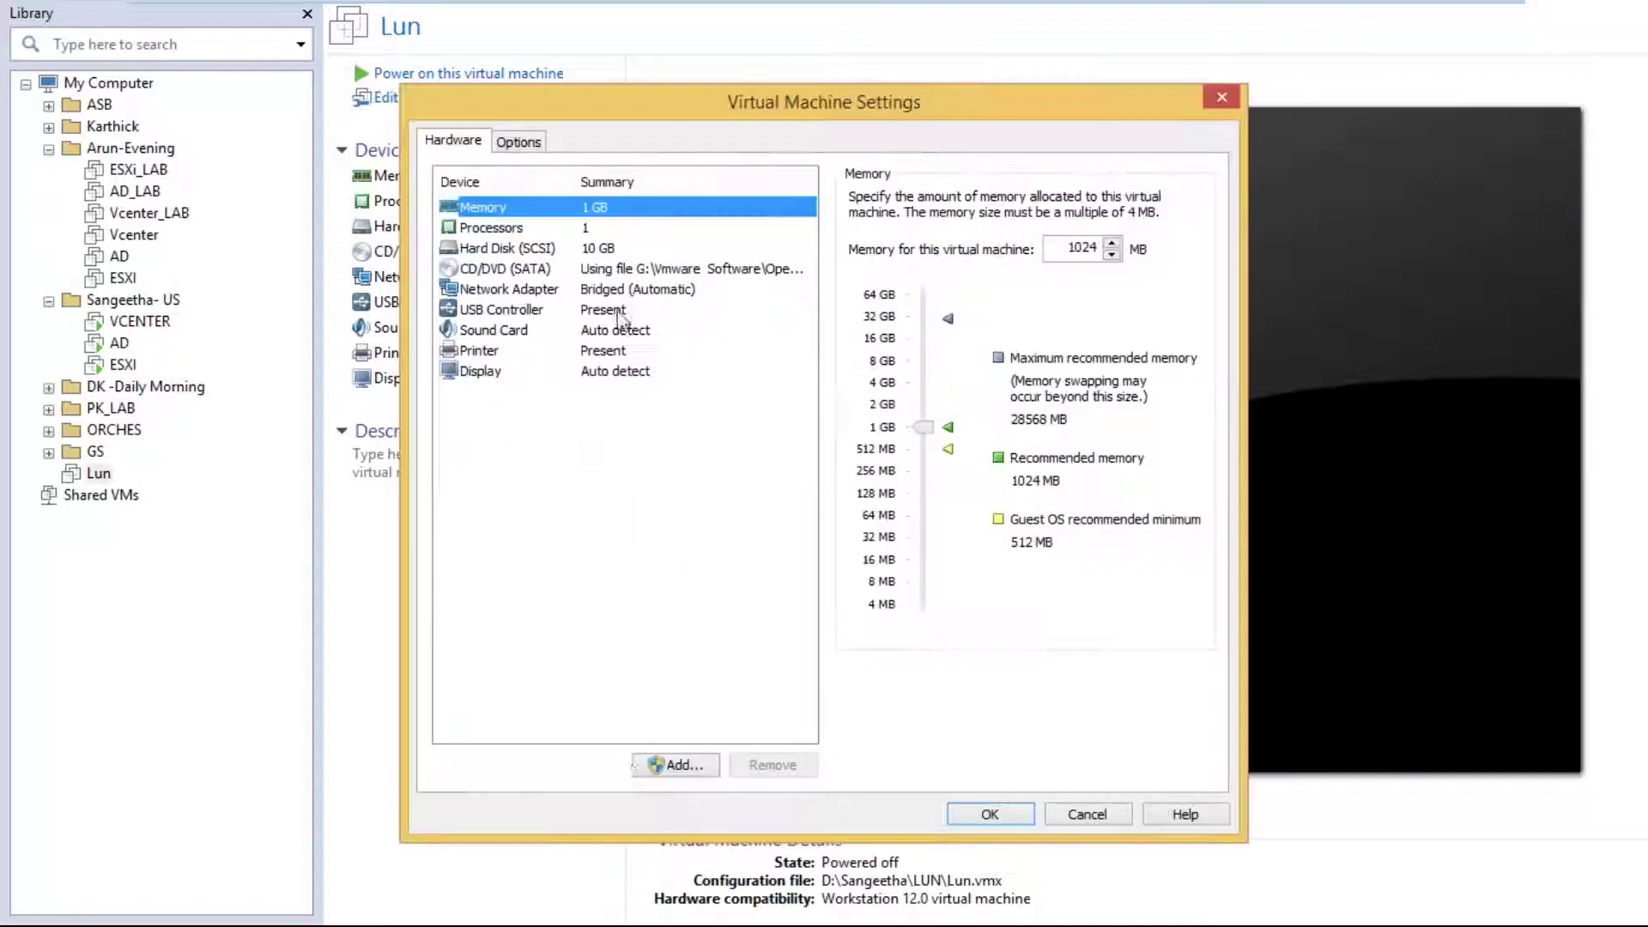
{"action": "left_click", "coordinate": [643, 768]}
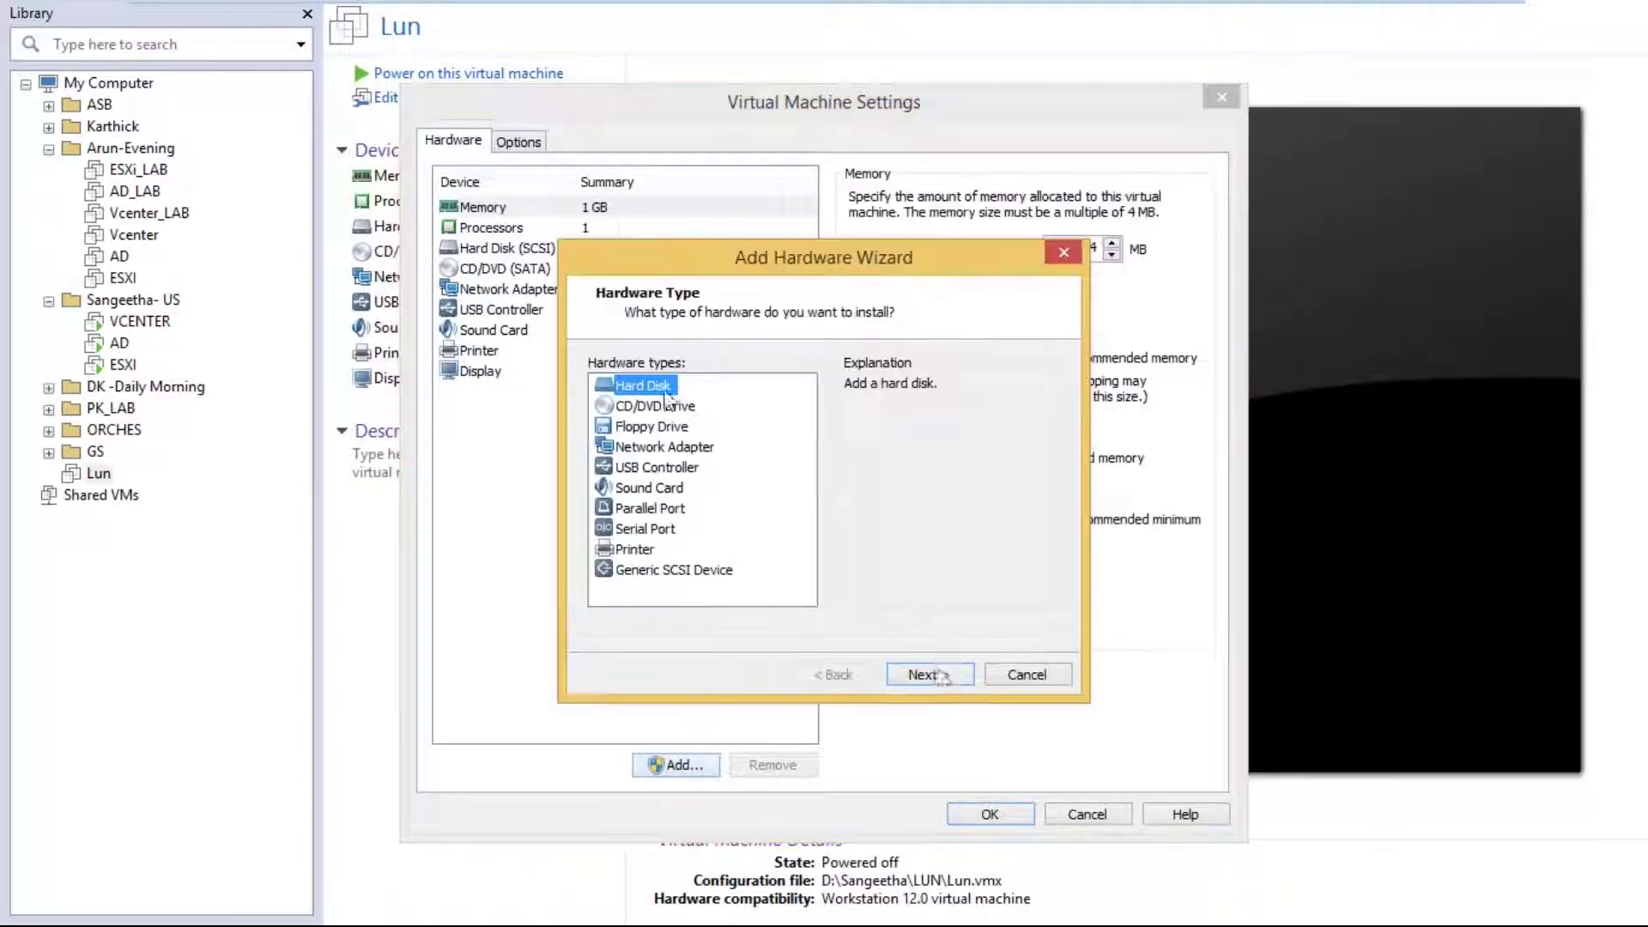
{"action": "left_click", "coordinate": [929, 675]}
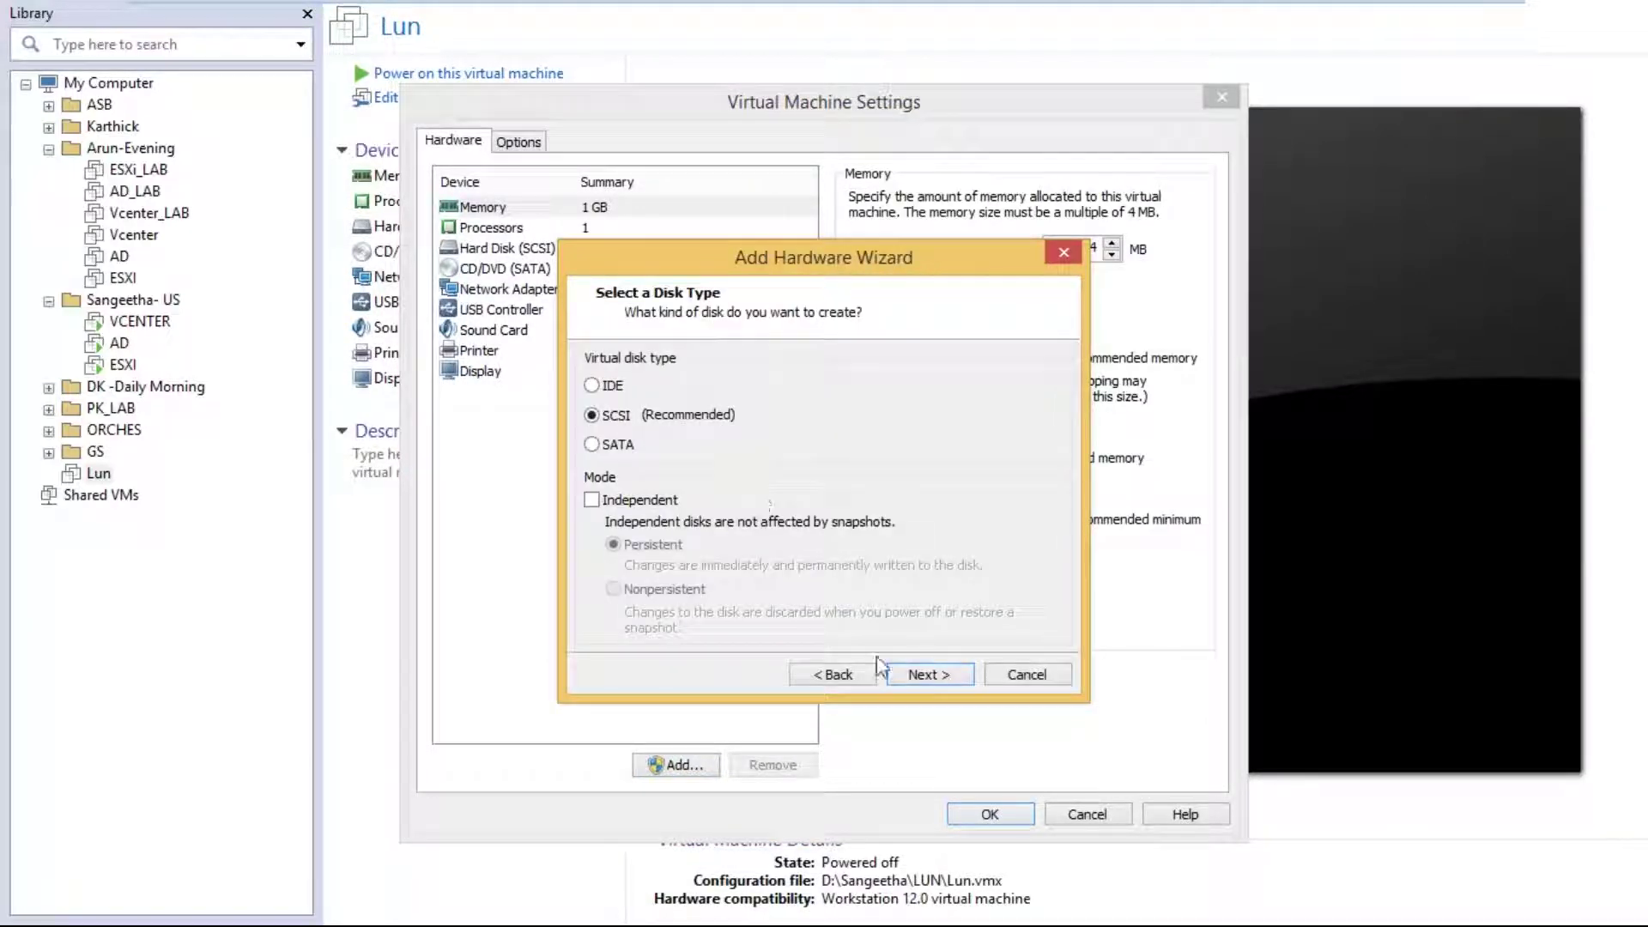
{"action": "left_click", "coordinate": [904, 687]}
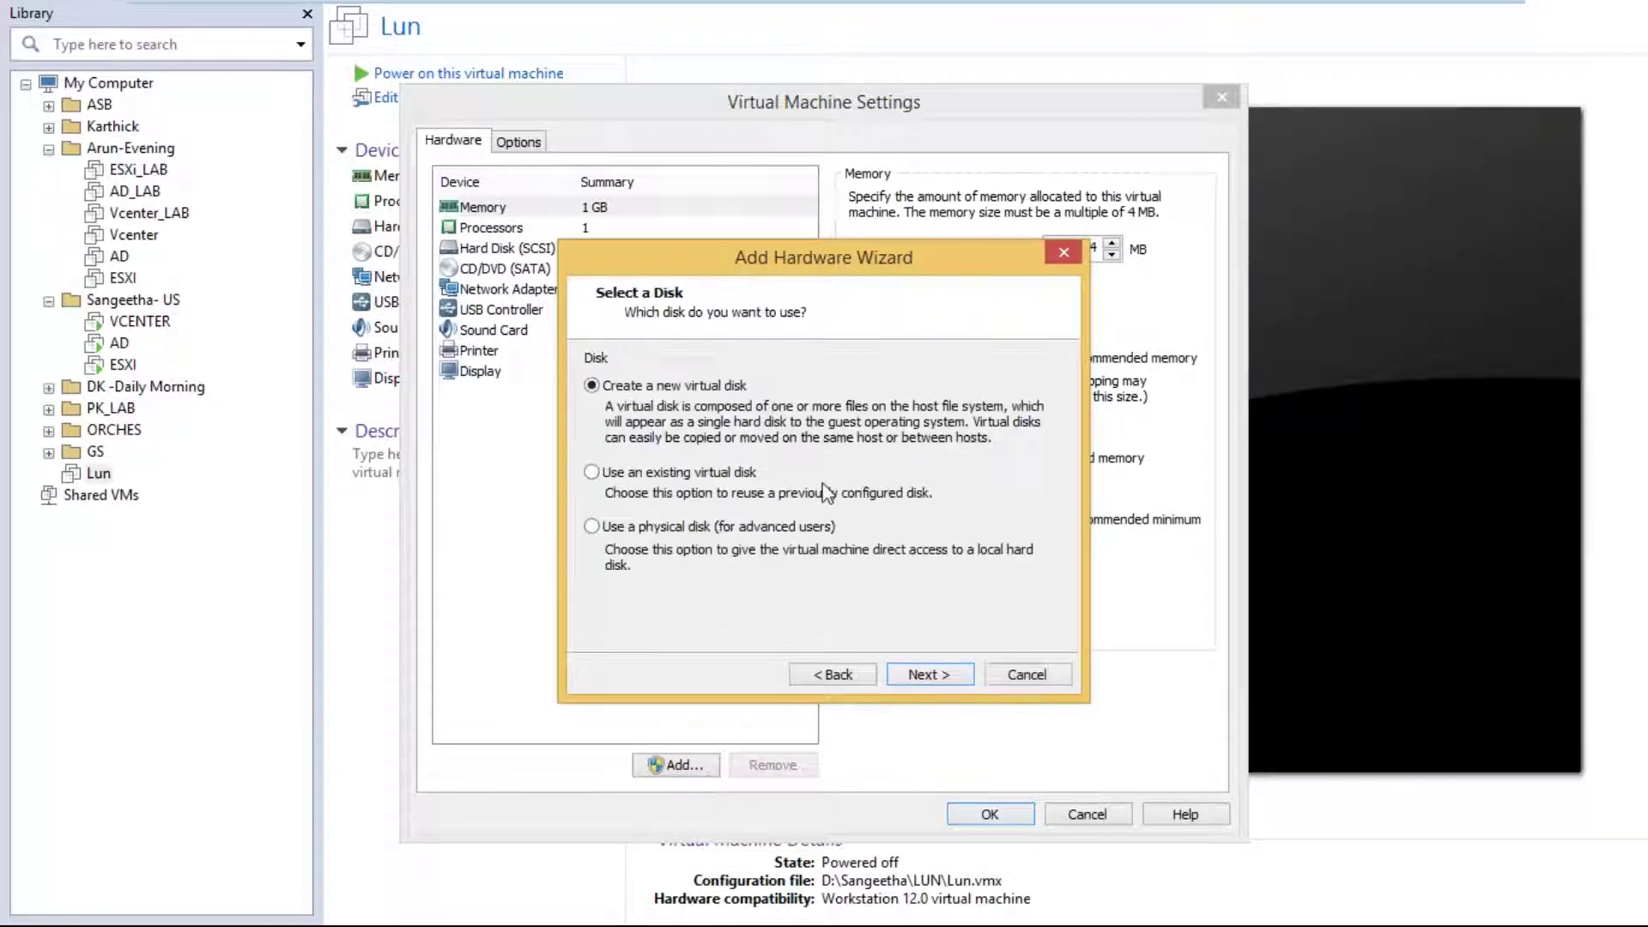
{"action": "left_click", "coordinate": [928, 676]}
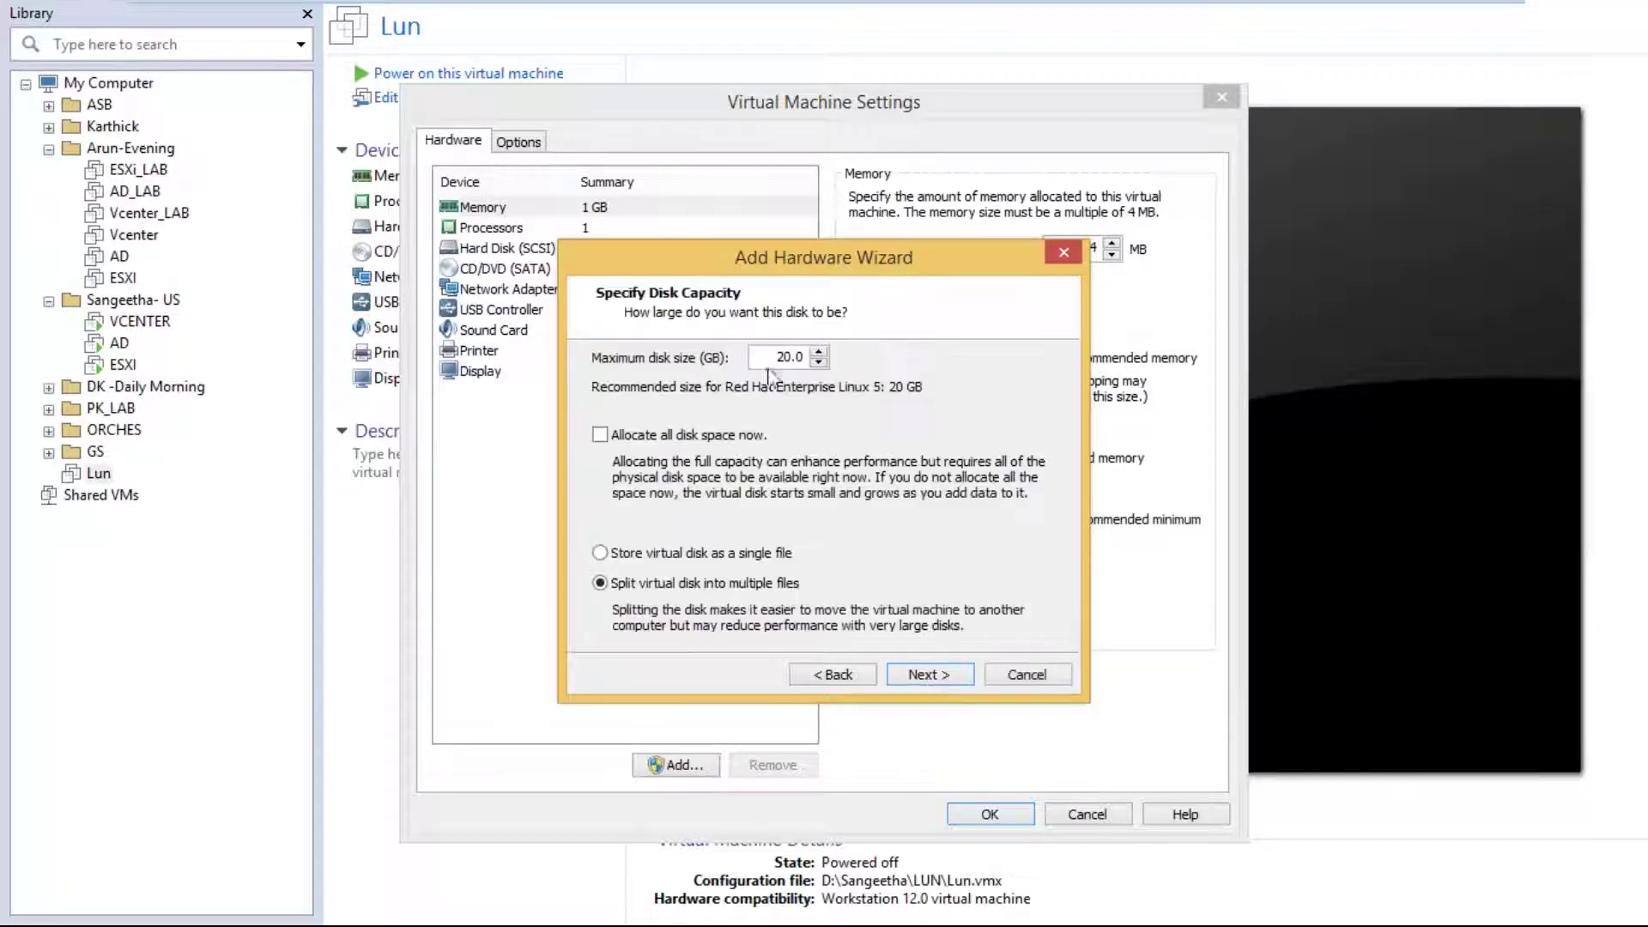
{"action": "type", "text": "3"}
{"action": "left_click", "coordinate": [602, 555]}
{"action": "left_click", "coordinate": [928, 675]}
{"action": "left_click", "coordinate": [928, 674]}
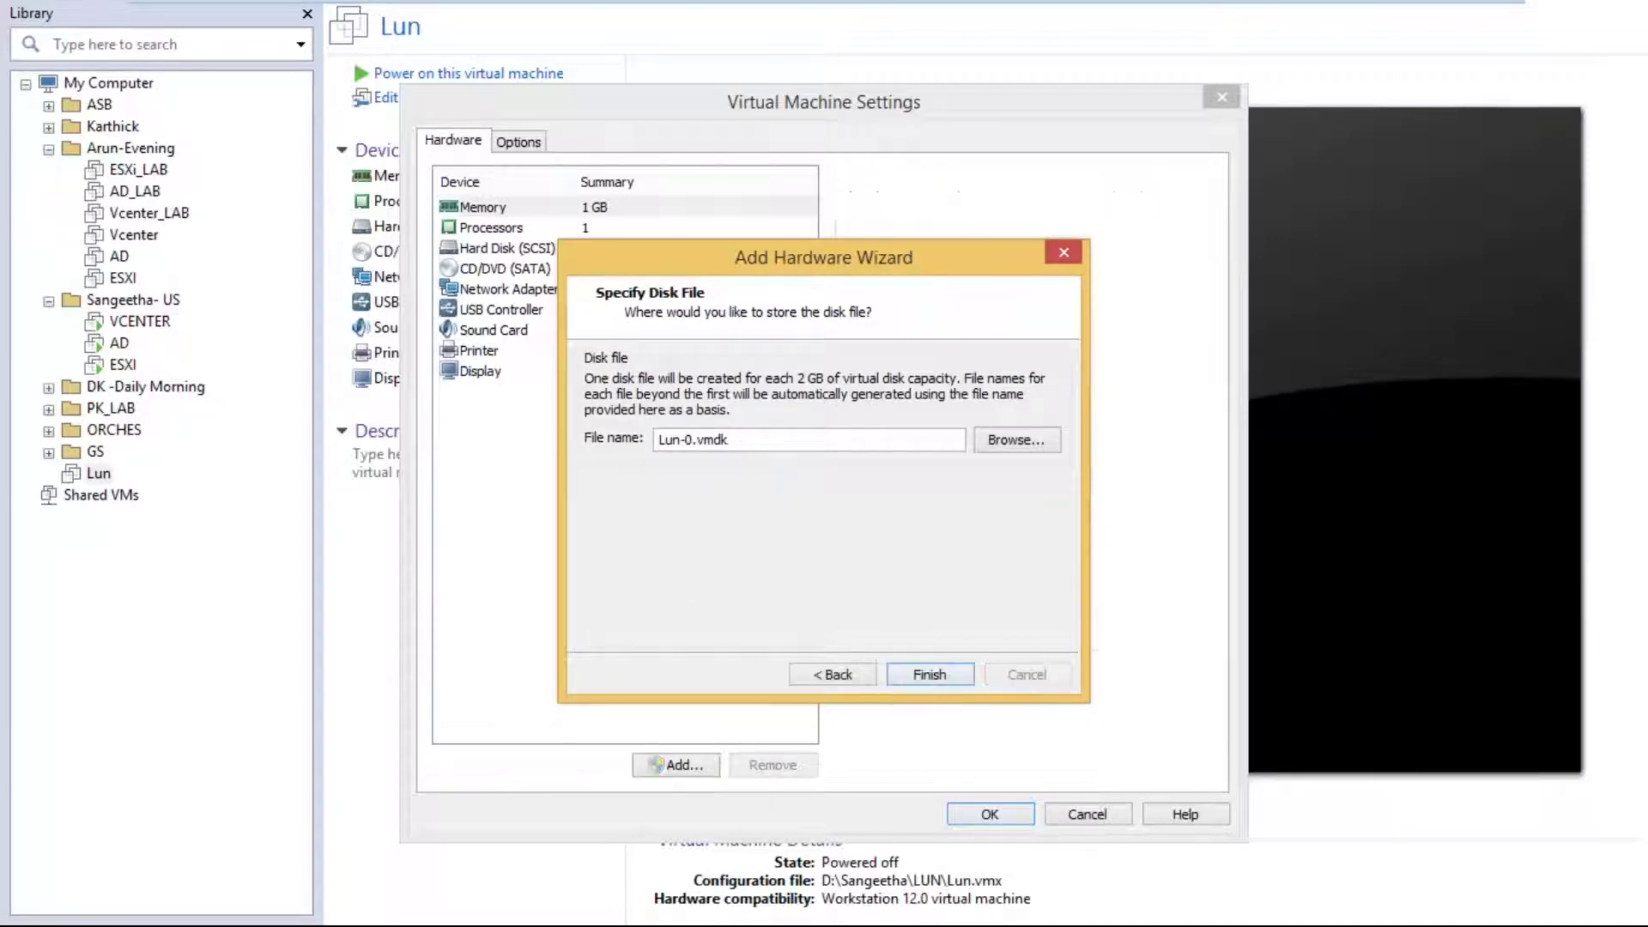
{"action": "left_click", "coordinate": [979, 816]}
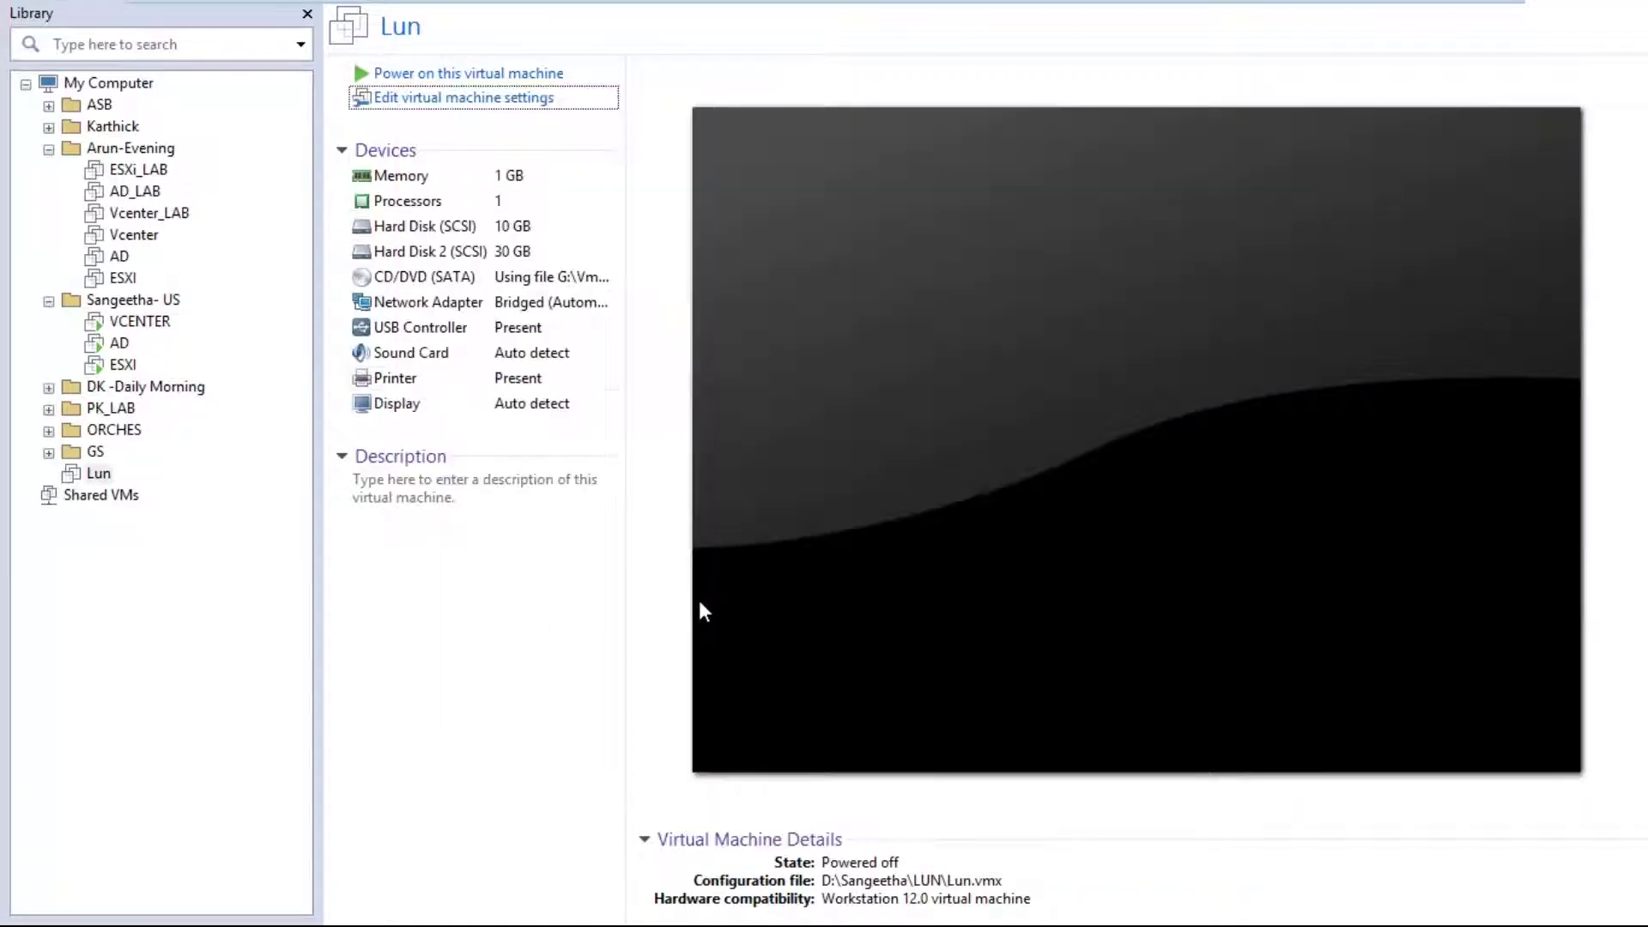
{"action": "left_click", "coordinate": [443, 76]}
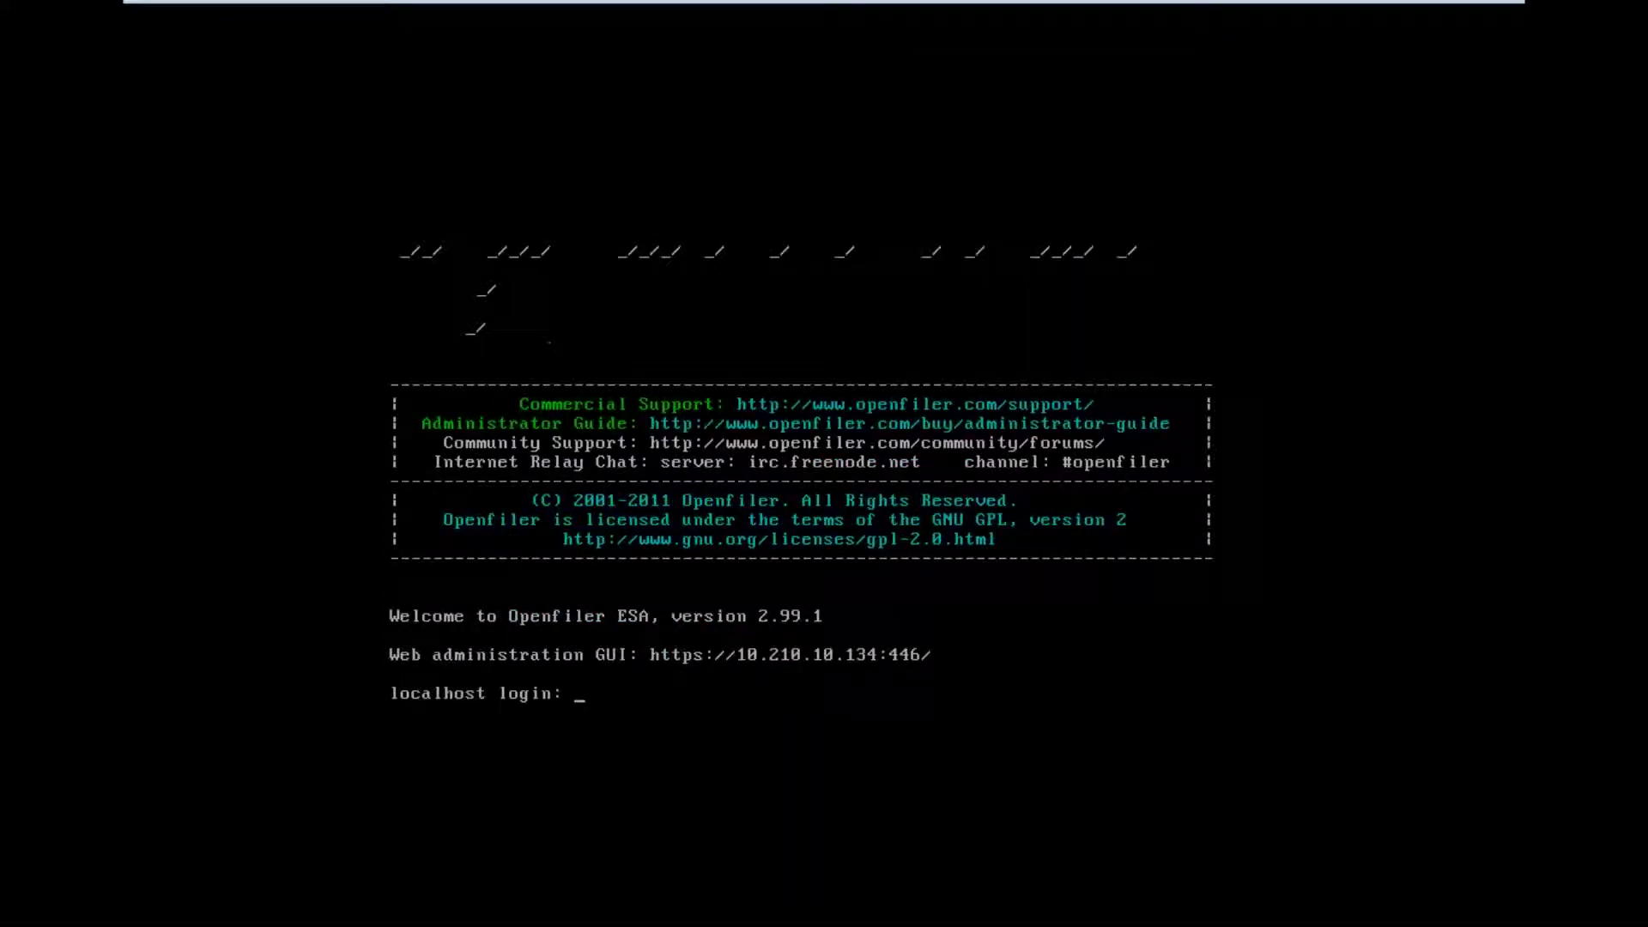
- Switch to the VCENTER machine and close its command prompt and Server Manager
{"action": "mouse_move", "coordinate": [1058, 7]}
{"action": "left_click", "coordinate": [1128, 33]}
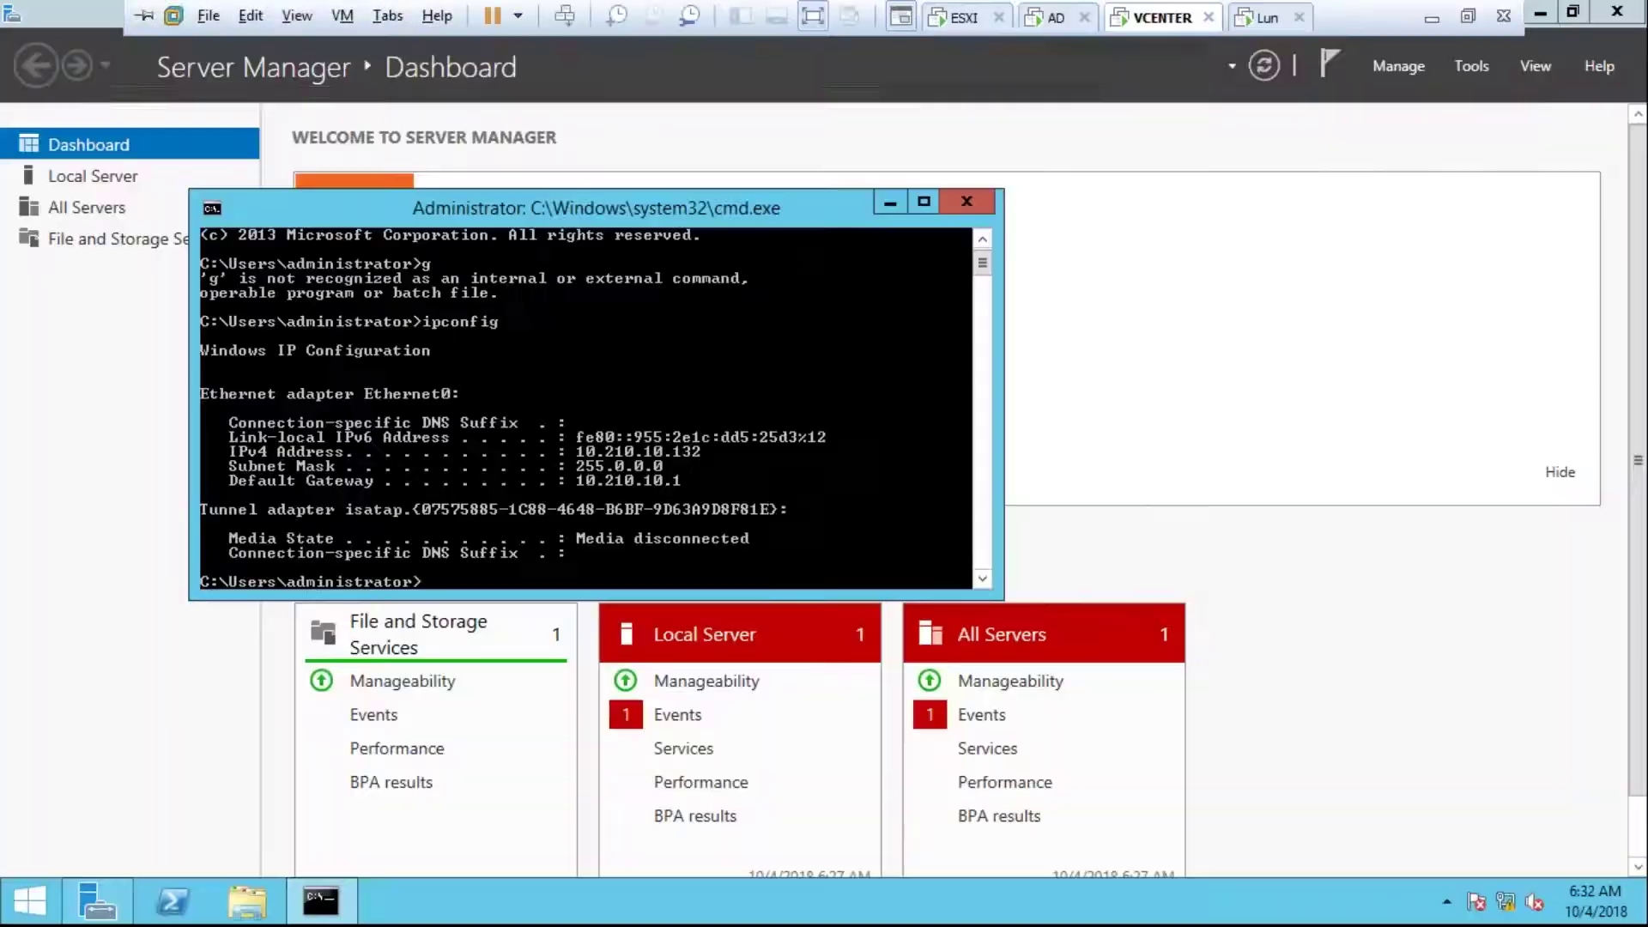
{"action": "left_click", "coordinate": [951, 204]}
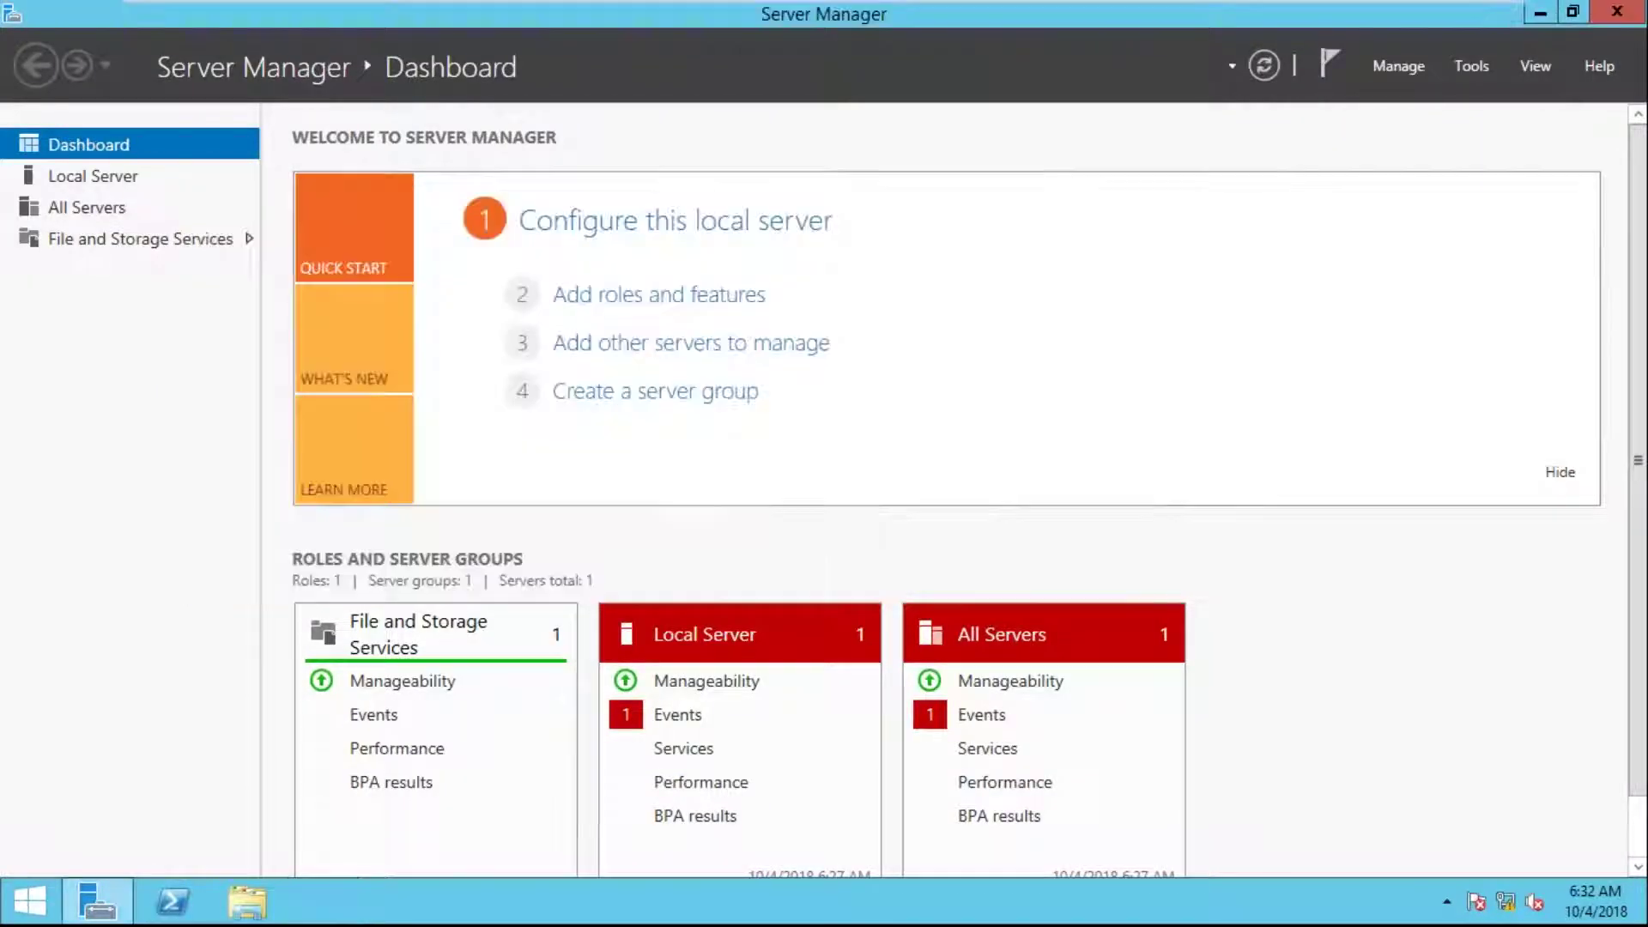
{"action": "left_click", "coordinate": [1598, 11]}
- Review the VCENTER machine's Shared Folders settings and leave them without saving changes
{"action": "mouse_move", "coordinate": [314, 1]}
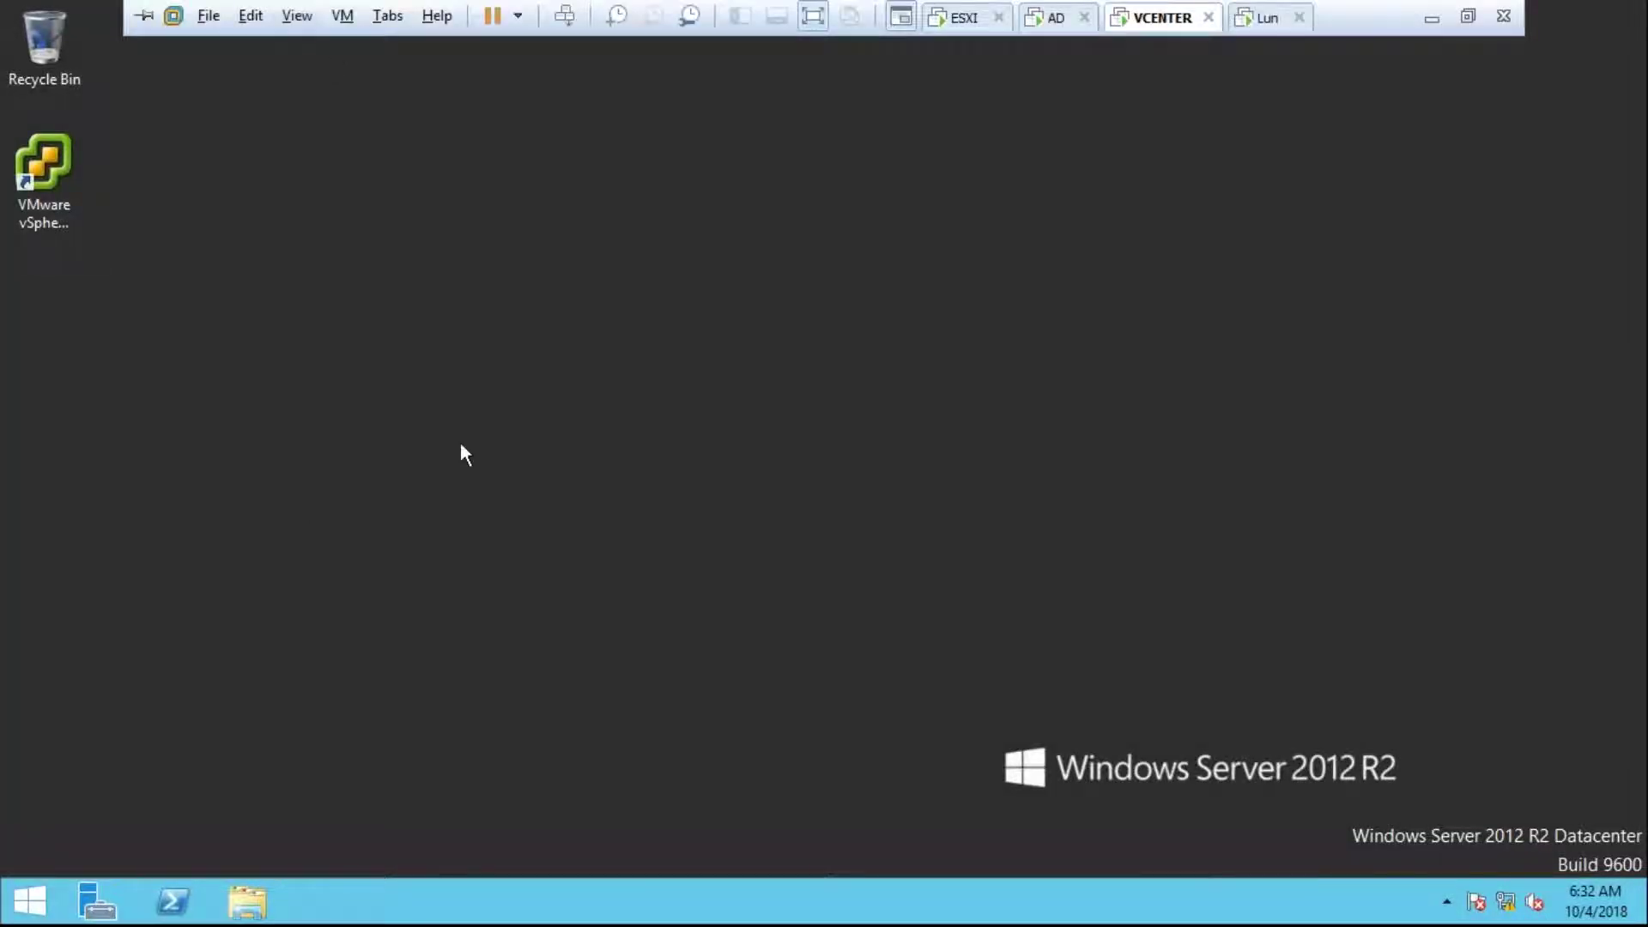
{"action": "mouse_move", "coordinate": [781, 2]}
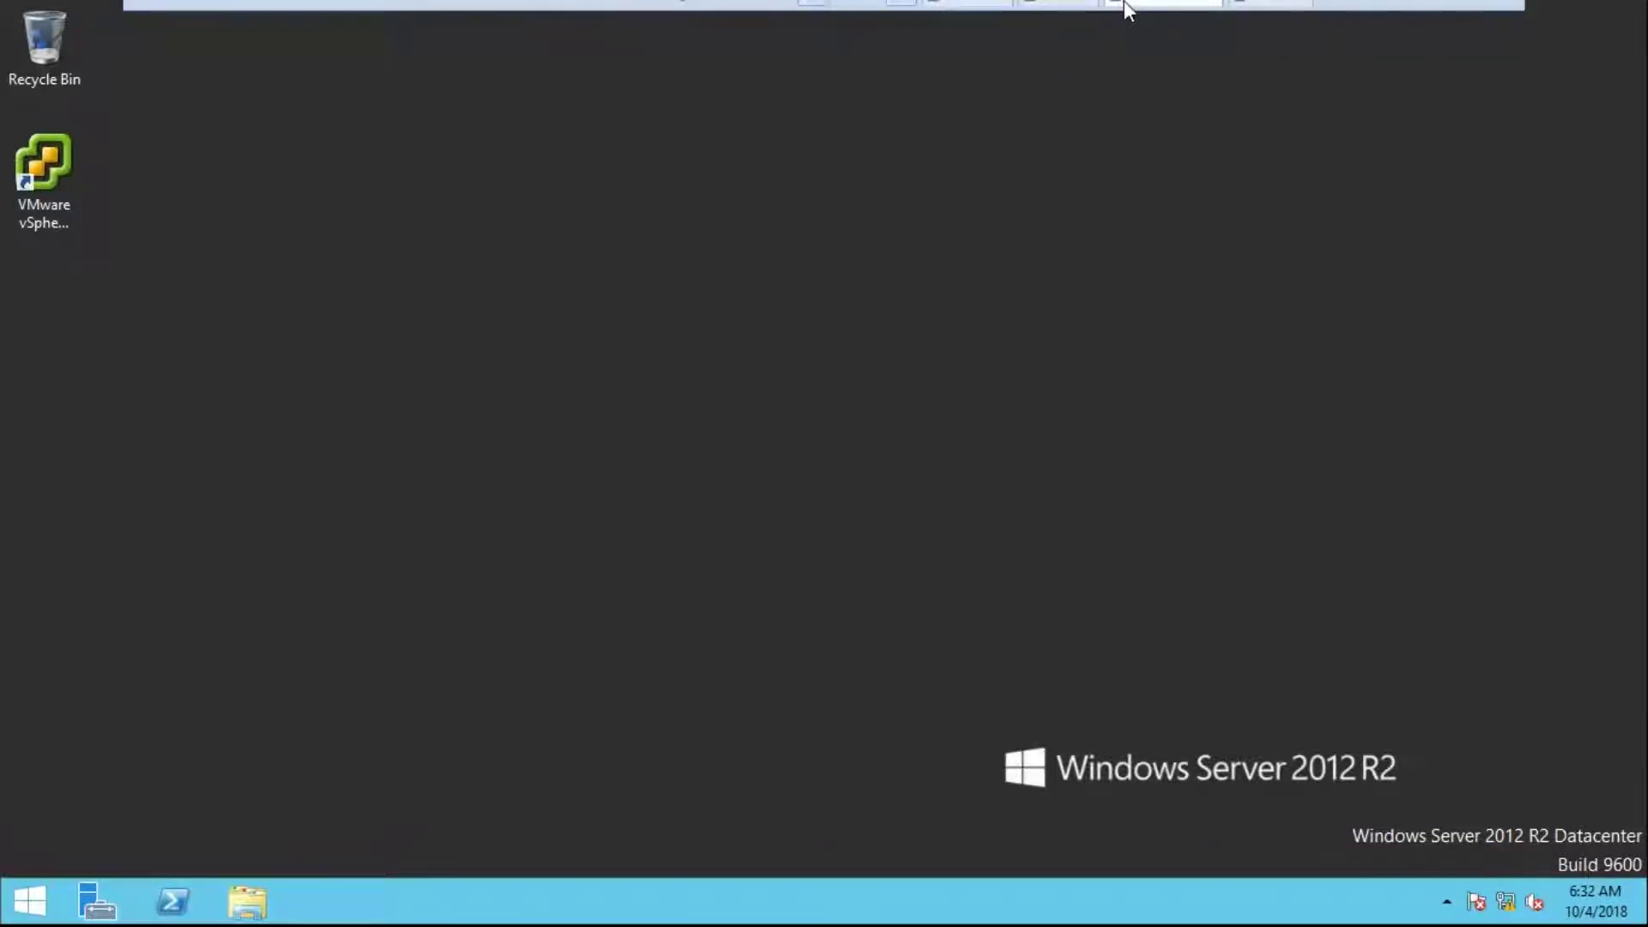
{"action": "right_click", "coordinate": [1126, 18]}
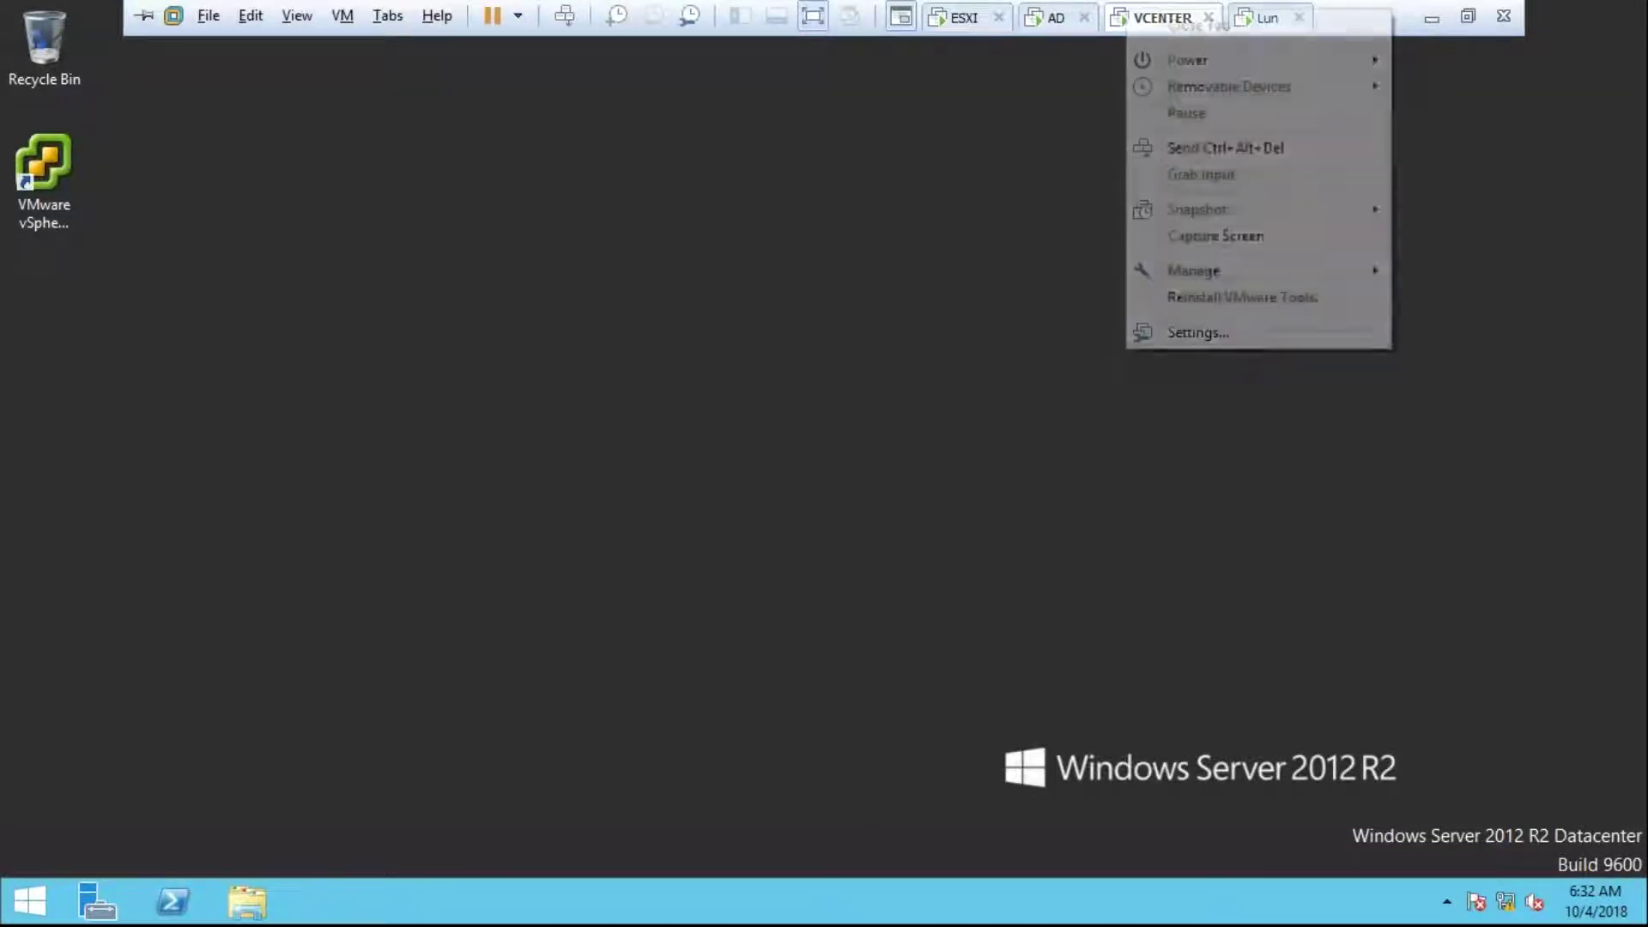
{"action": "left_click", "coordinate": [1201, 335]}
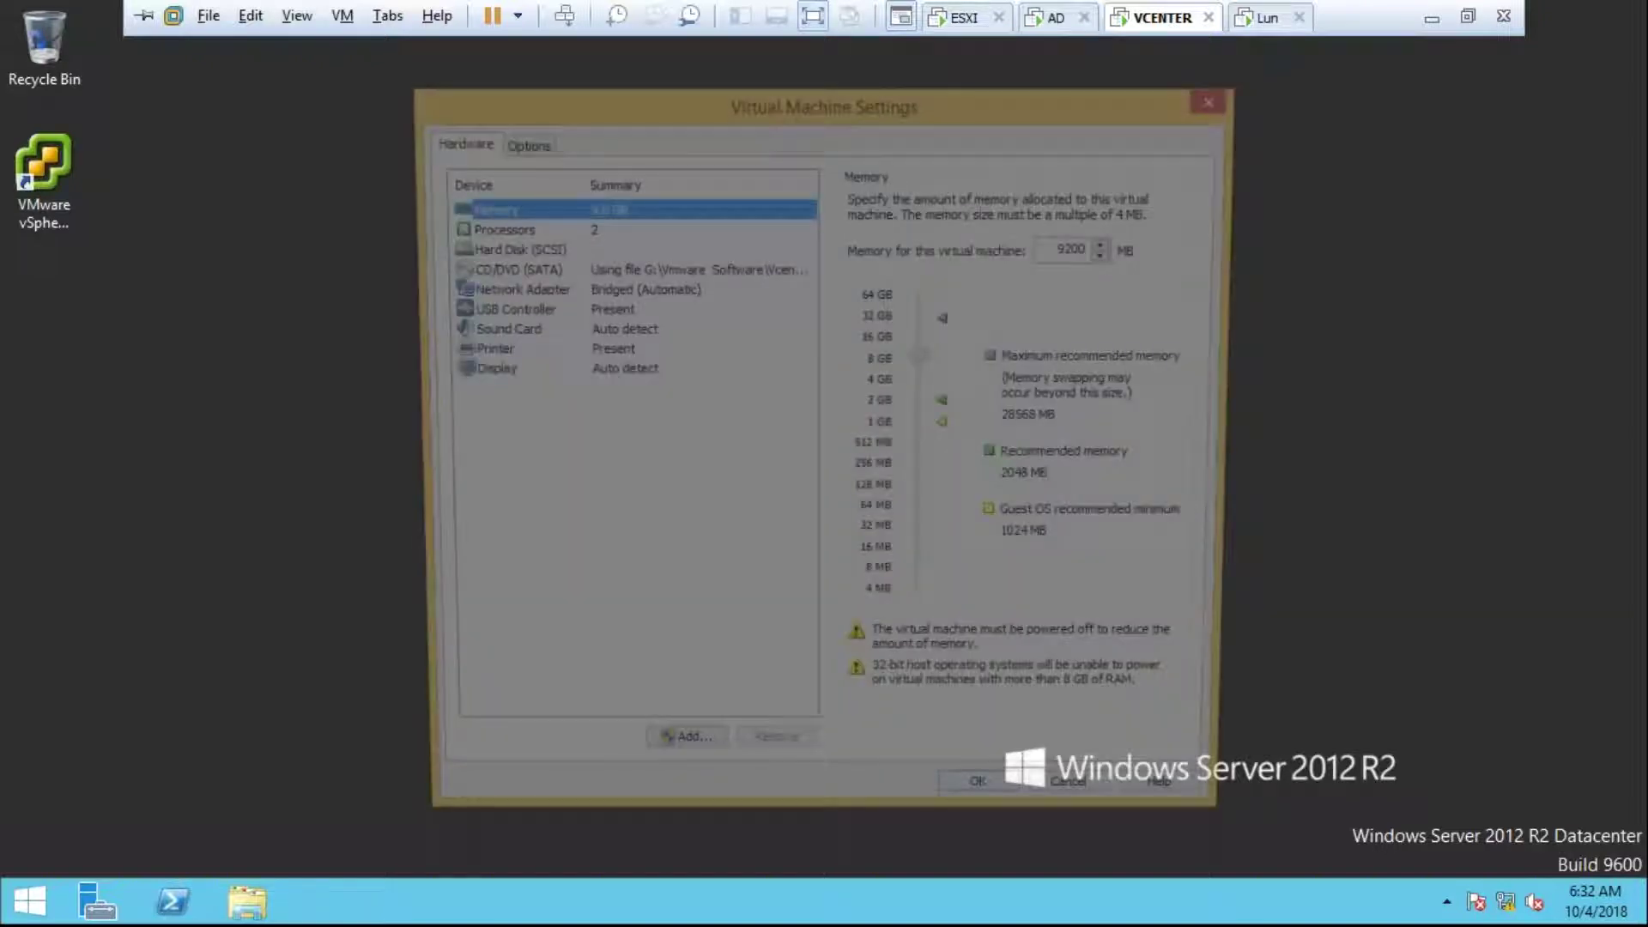
{"action": "left_click", "coordinate": [519, 140]}
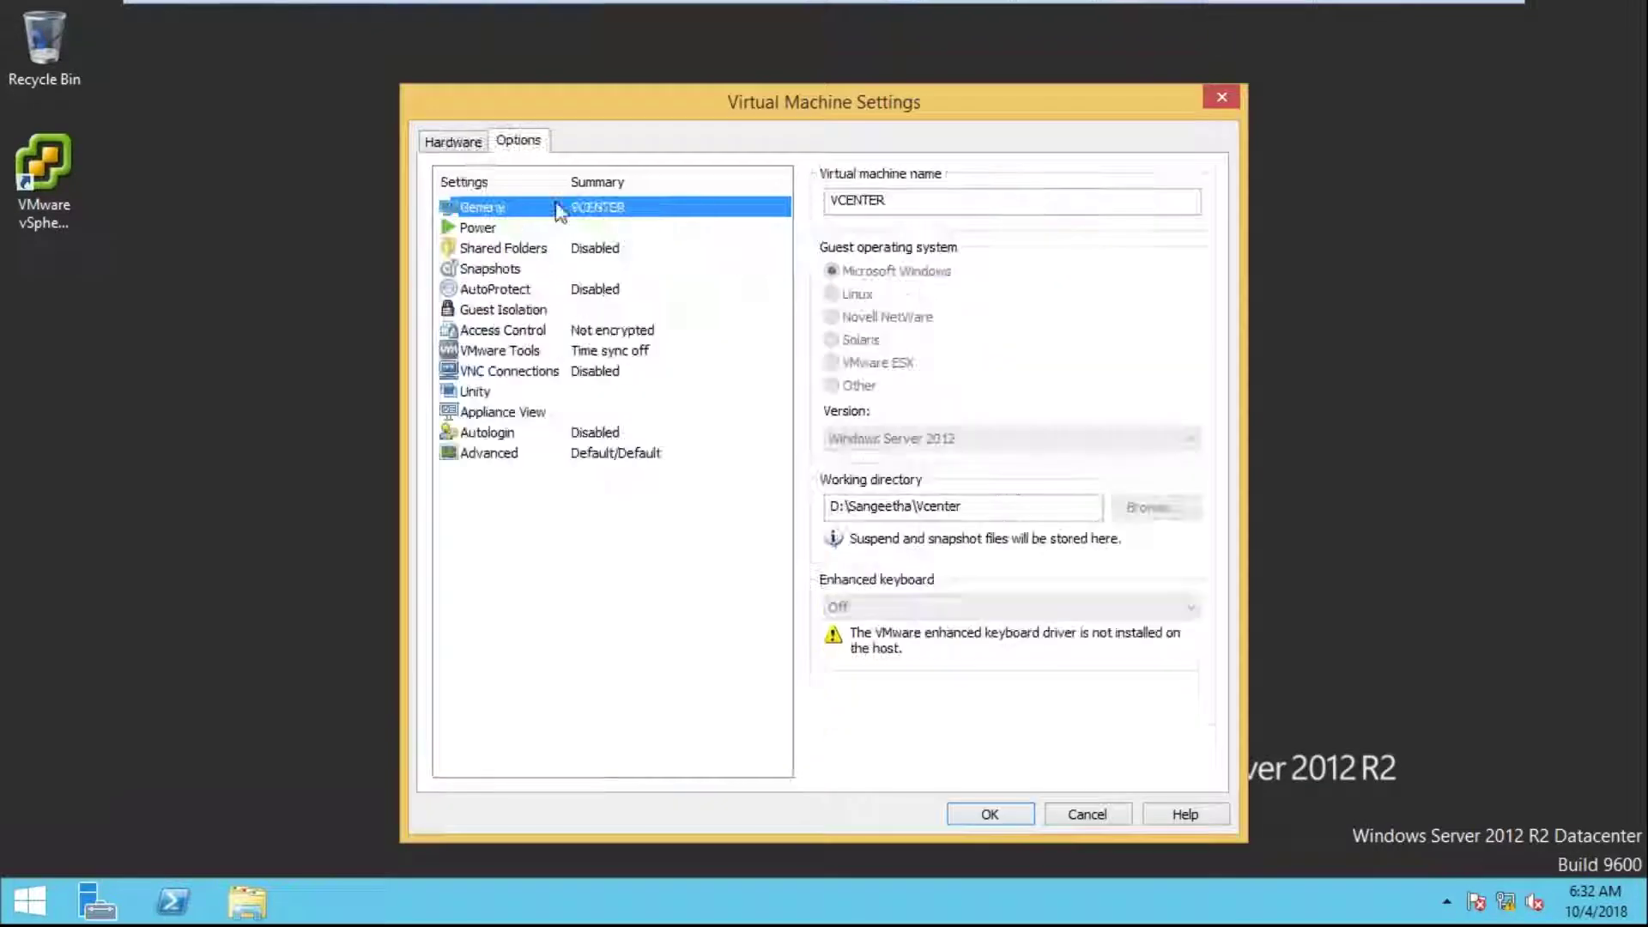
{"action": "left_click", "coordinate": [568, 248]}
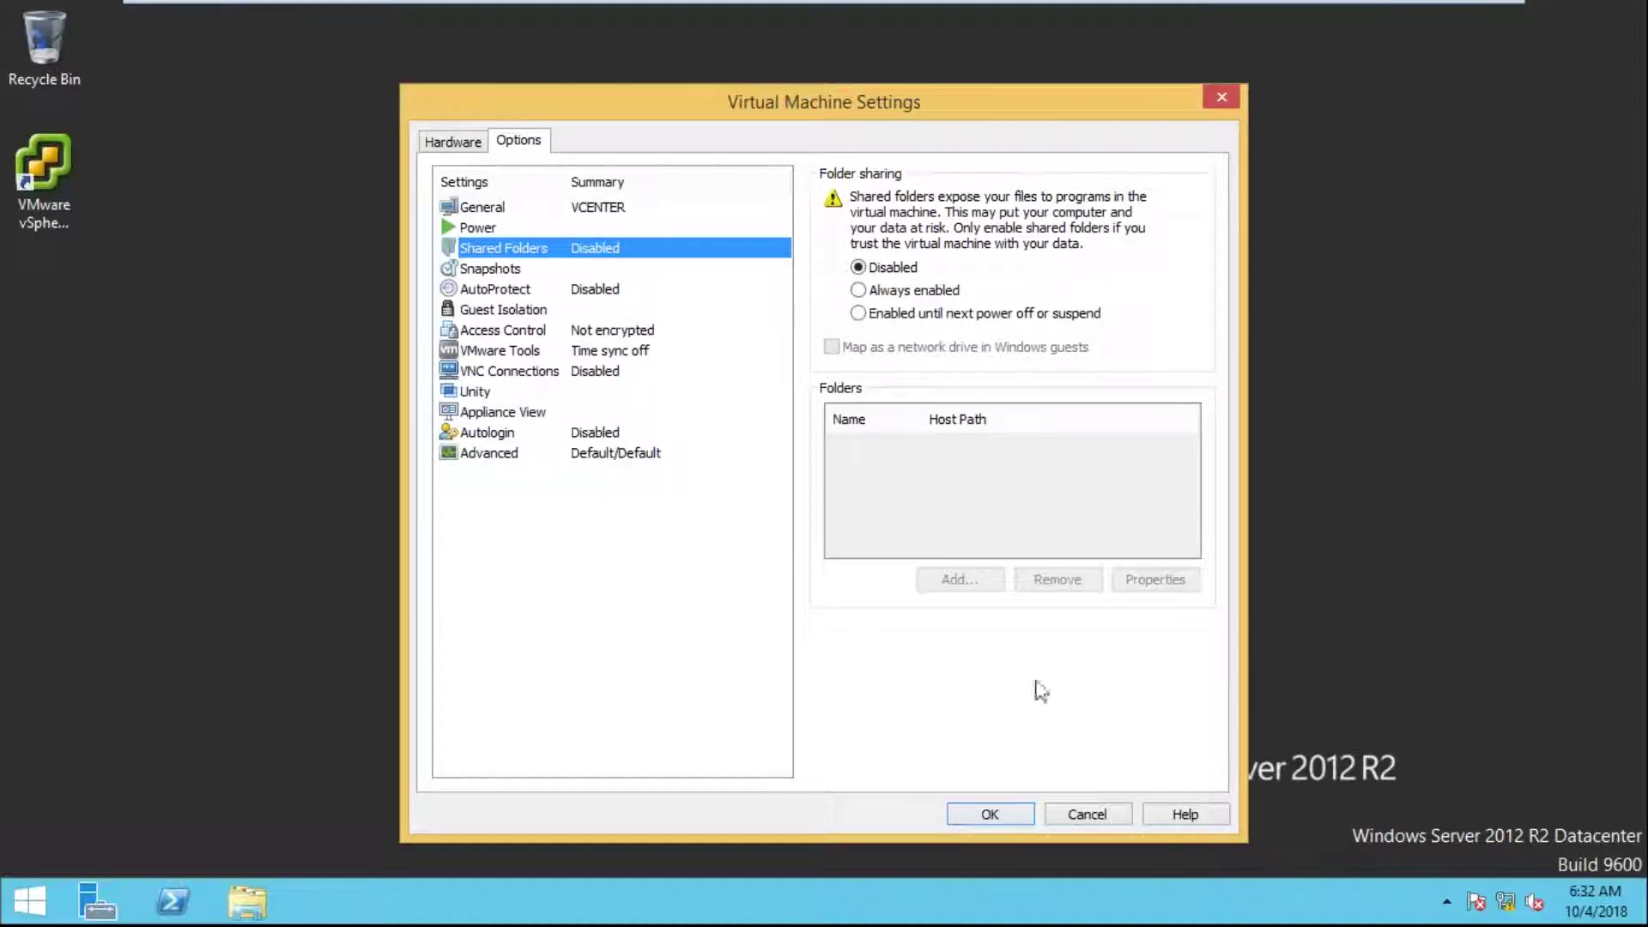
{"action": "left_click", "coordinate": [1074, 812]}
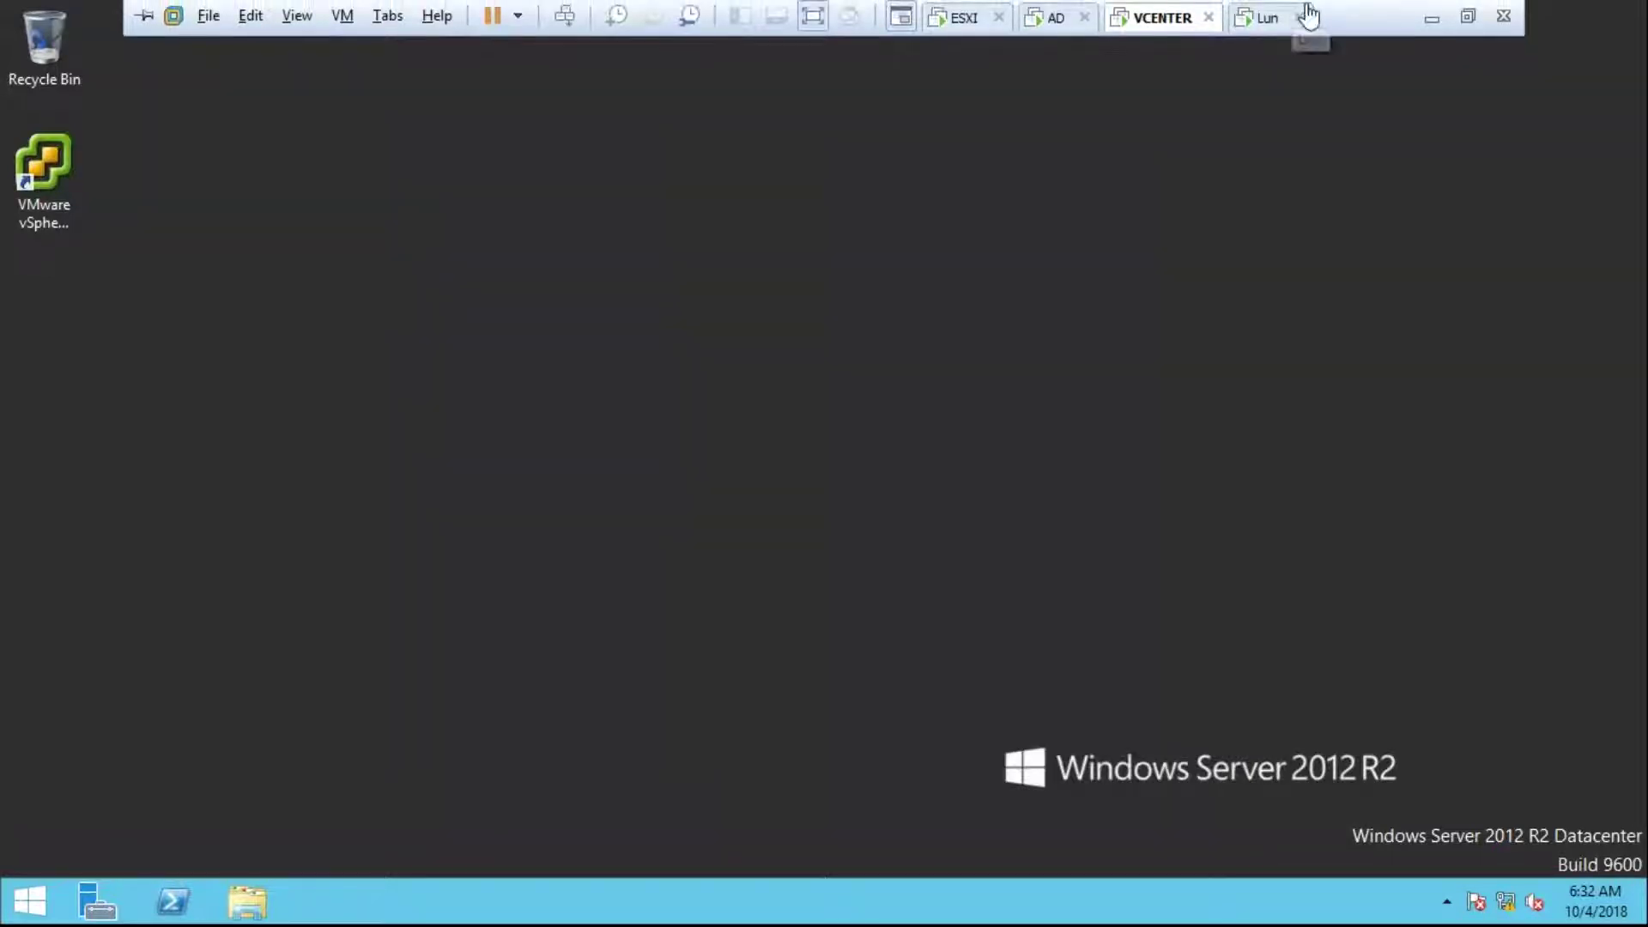
- Minimize the virtual machine window and look through the Vmware Software folder on the host's ISO (G:) drive in File Explorer
{"action": "left_click", "coordinate": [1430, 10]}
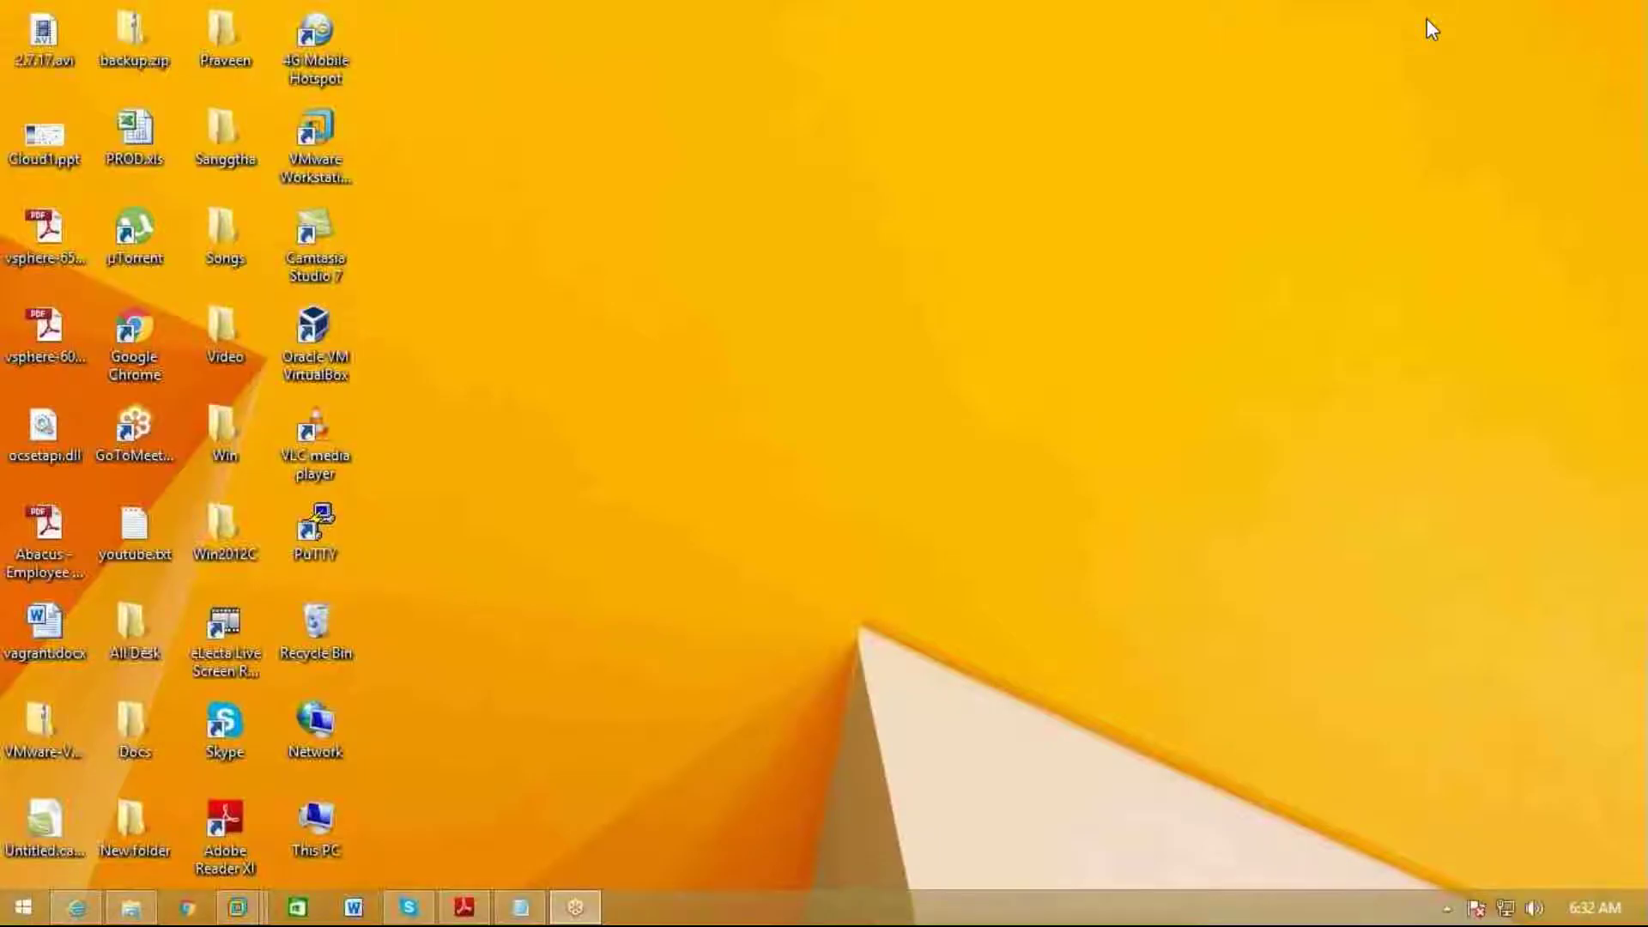
{"action": "left_click", "coordinate": [23, 907]}
{"action": "key", "text": "super"}
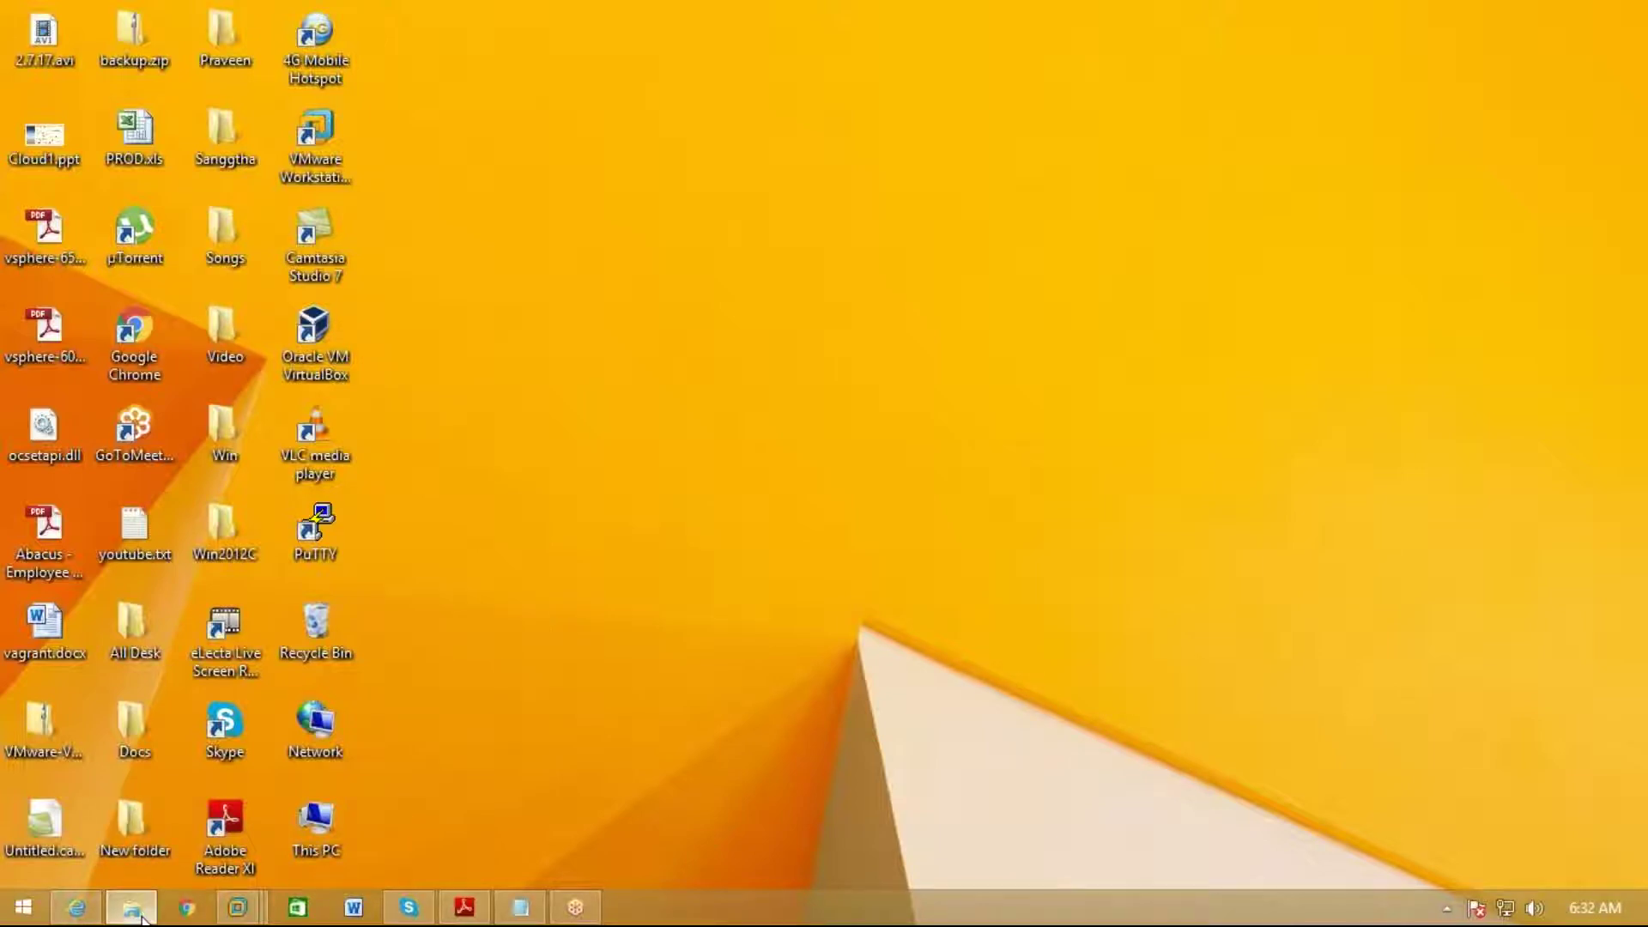
{"action": "left_click", "coordinate": [168, 885]}
{"action": "left_click", "coordinate": [333, 189]}
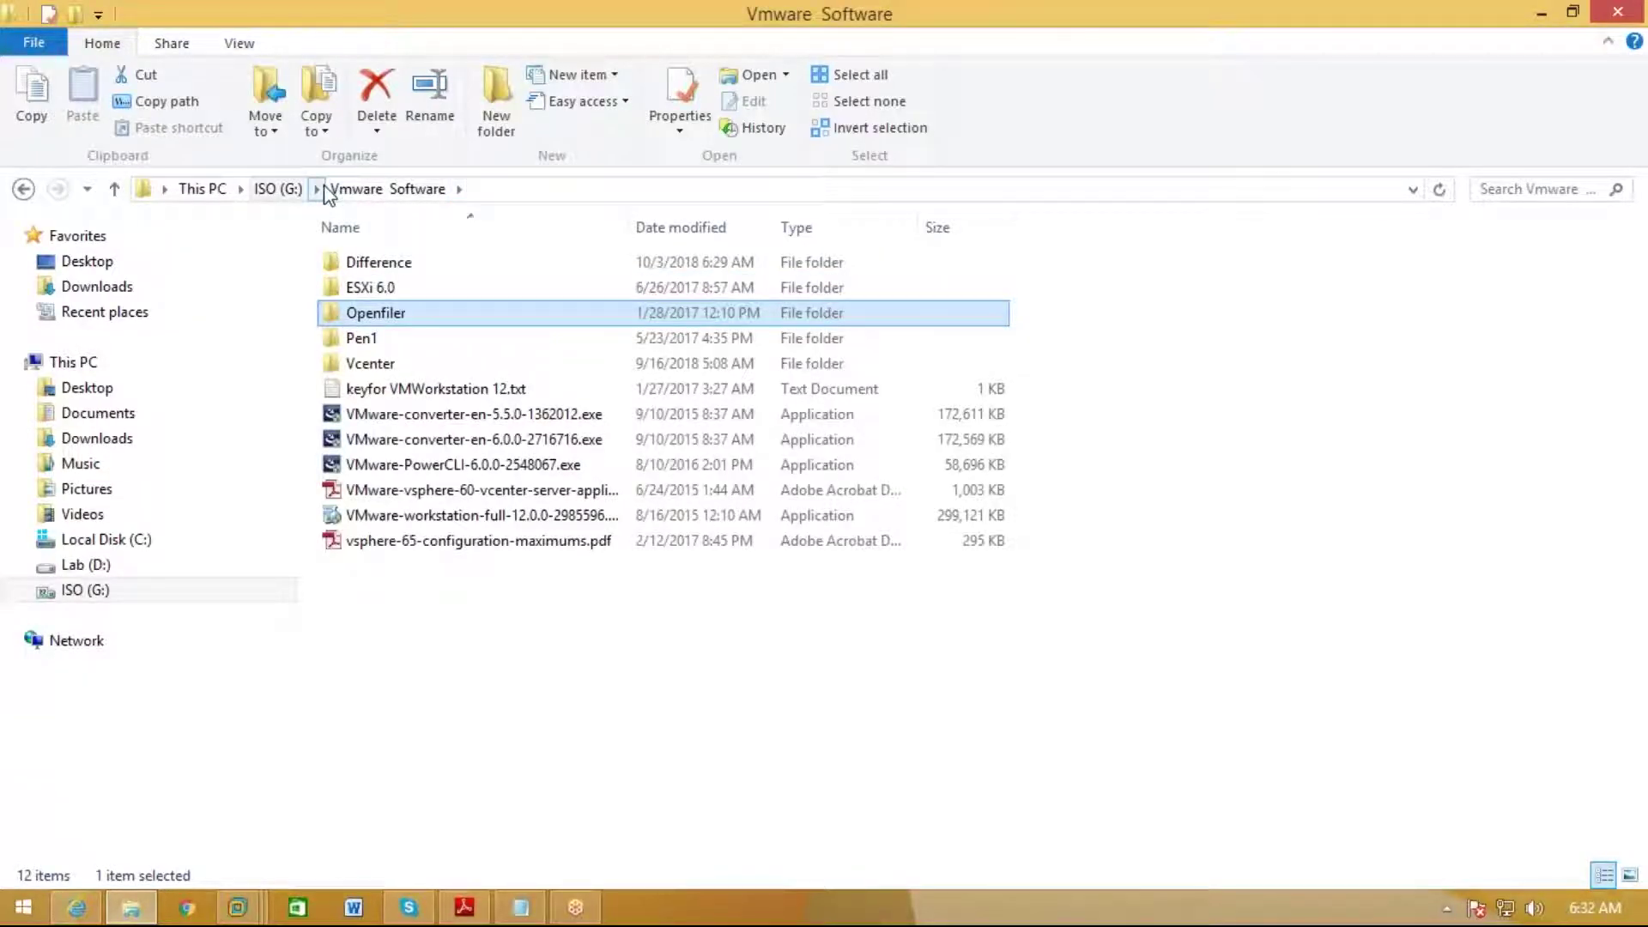
{"action": "left_click", "coordinate": [278, 189]}
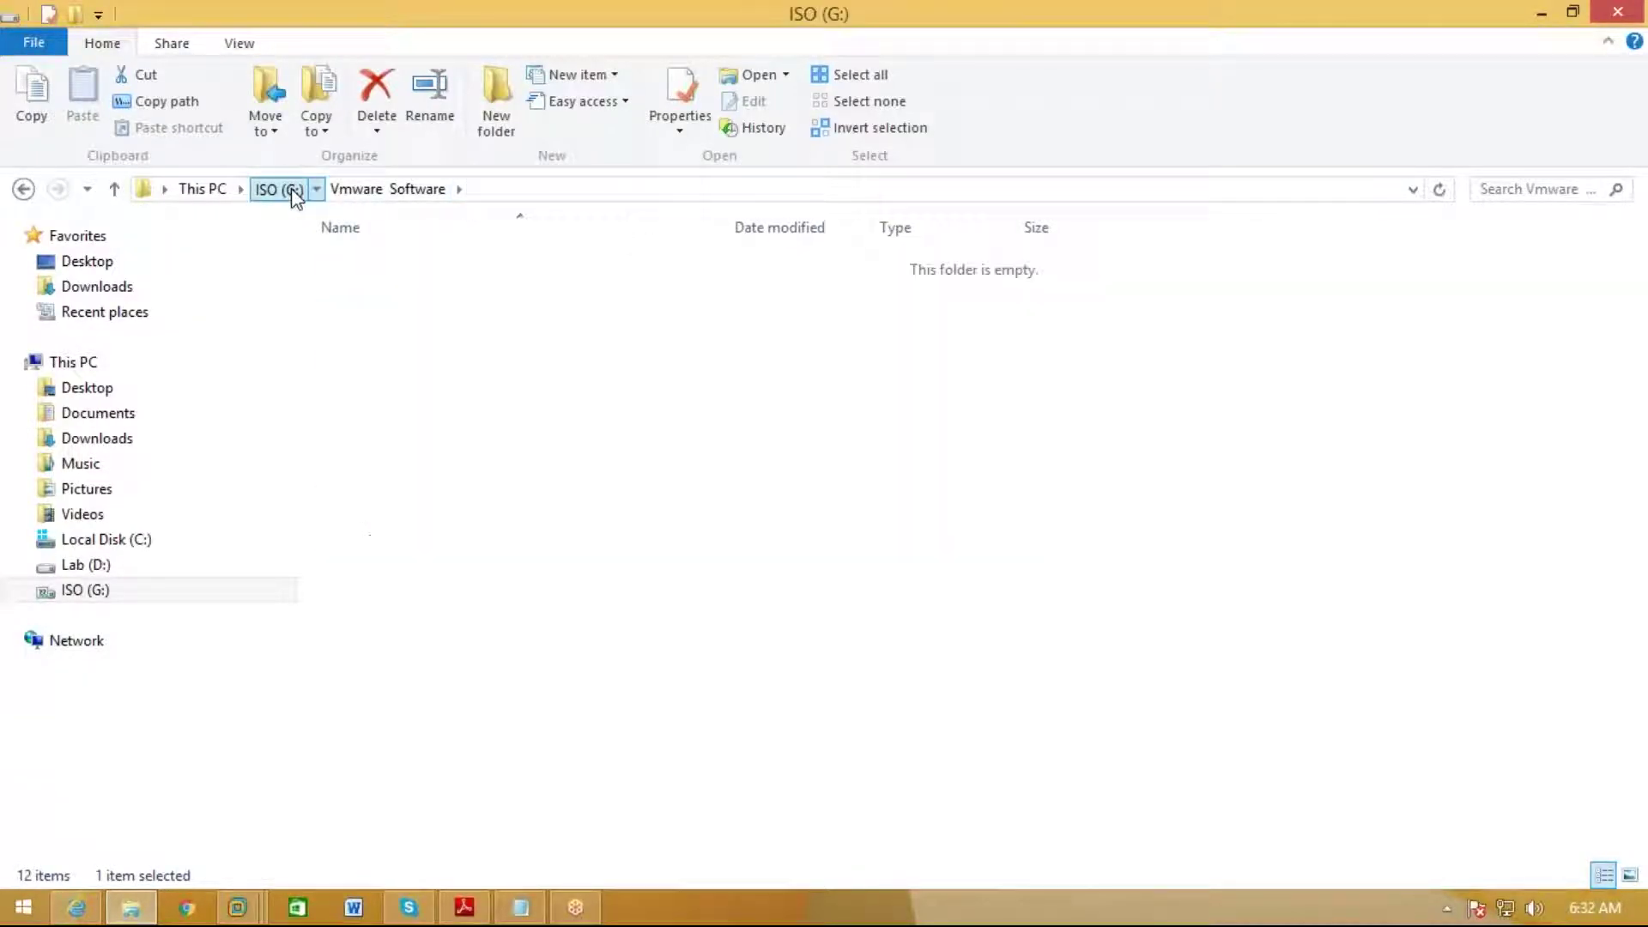
{"action": "double_click", "coordinate": [442, 468]}
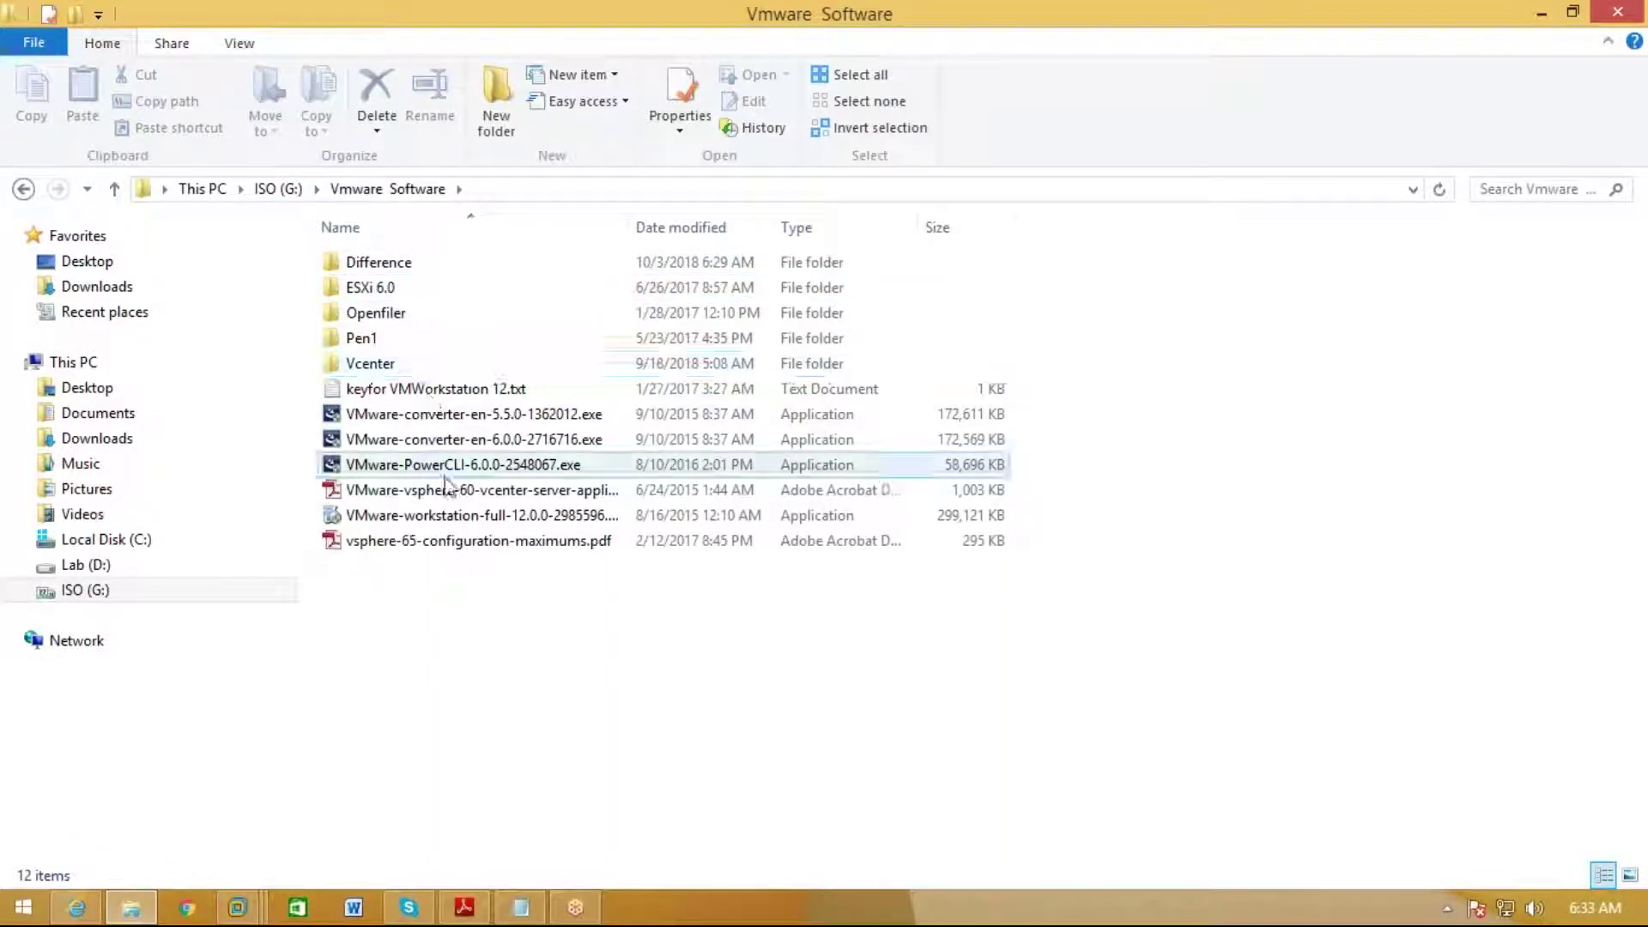
{"action": "left_click", "coordinate": [278, 189]}
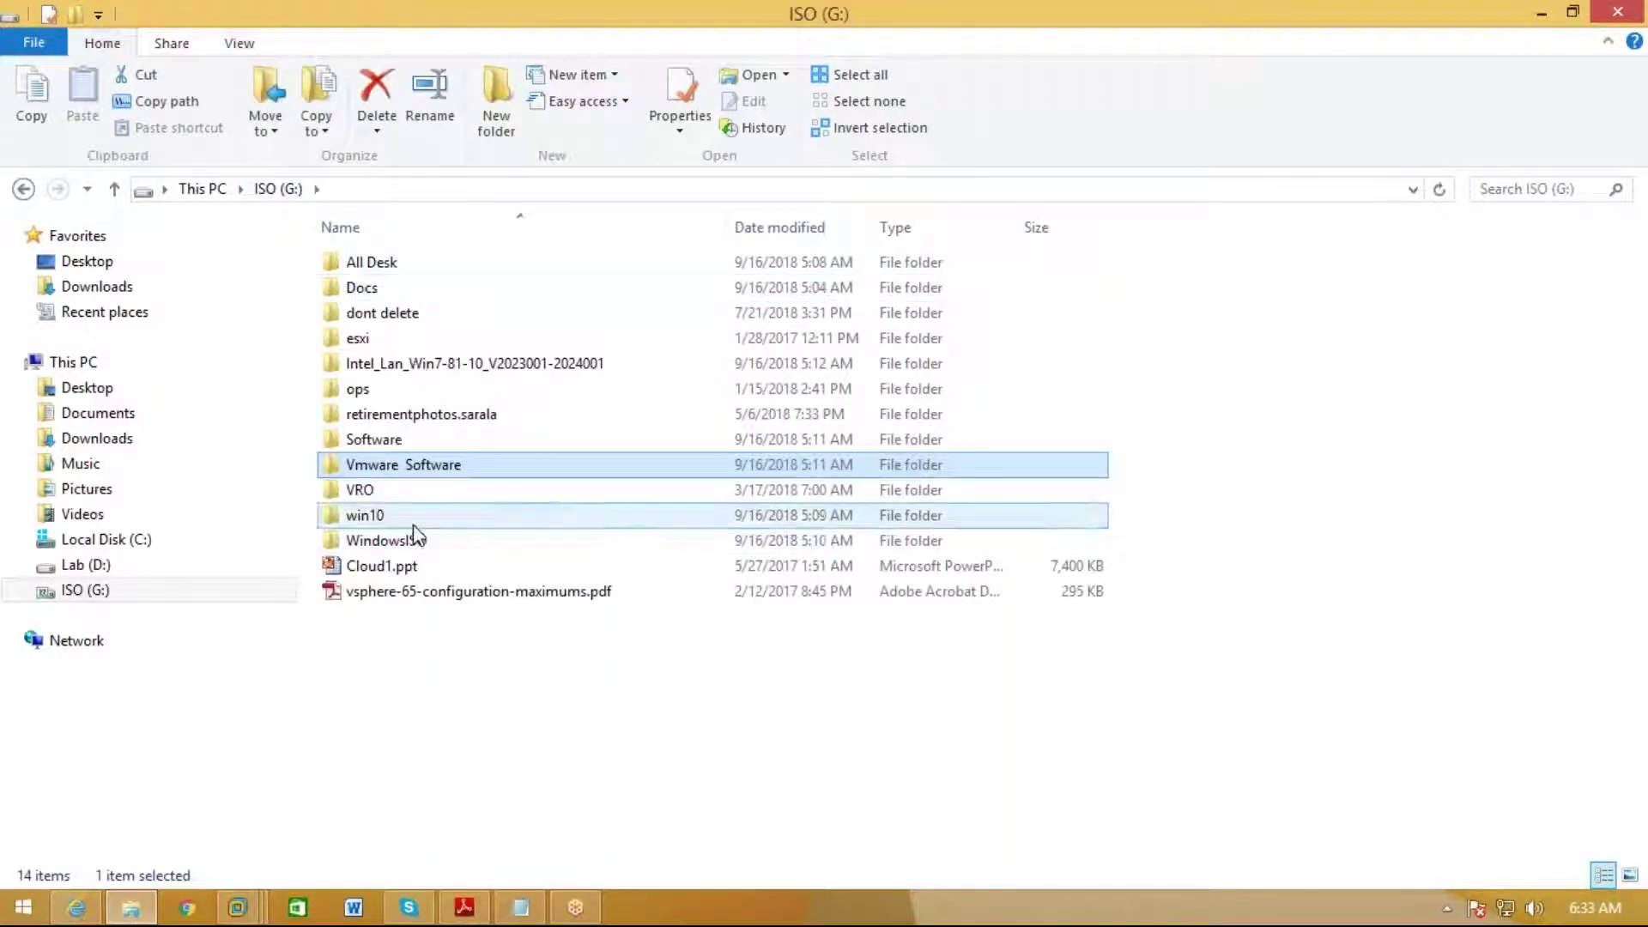
- Open the Software folder on ISO (G:) and select ChromeStandaloneSetup.exe
{"action": "double_click", "coordinate": [409, 441]}
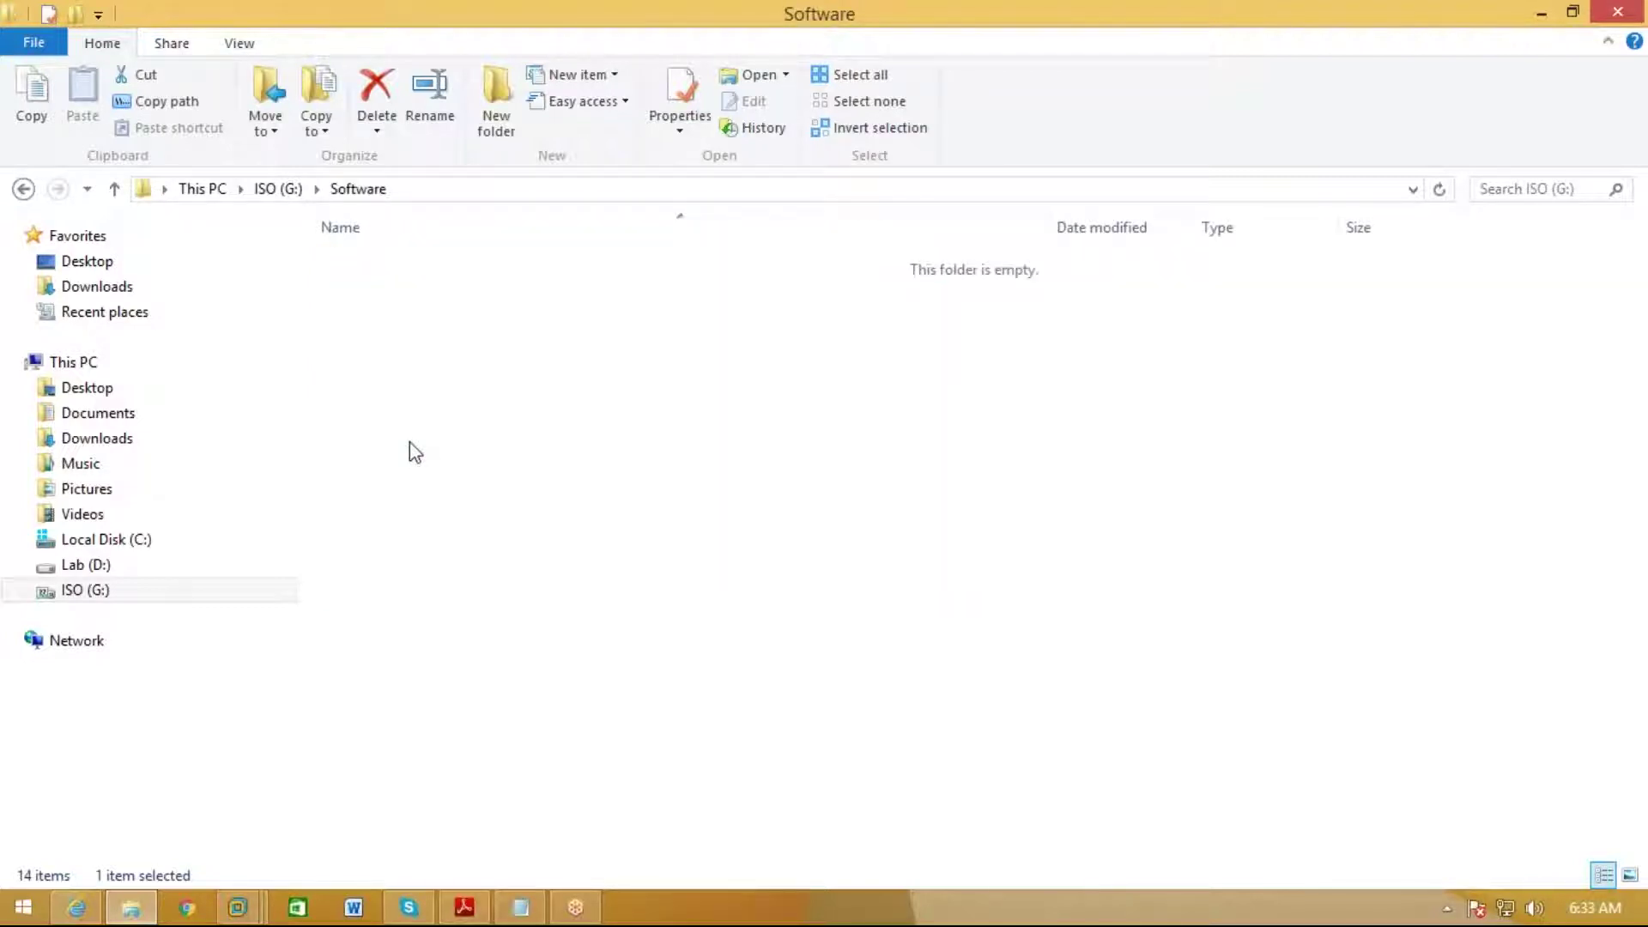
{"action": "left_click", "coordinate": [419, 362]}
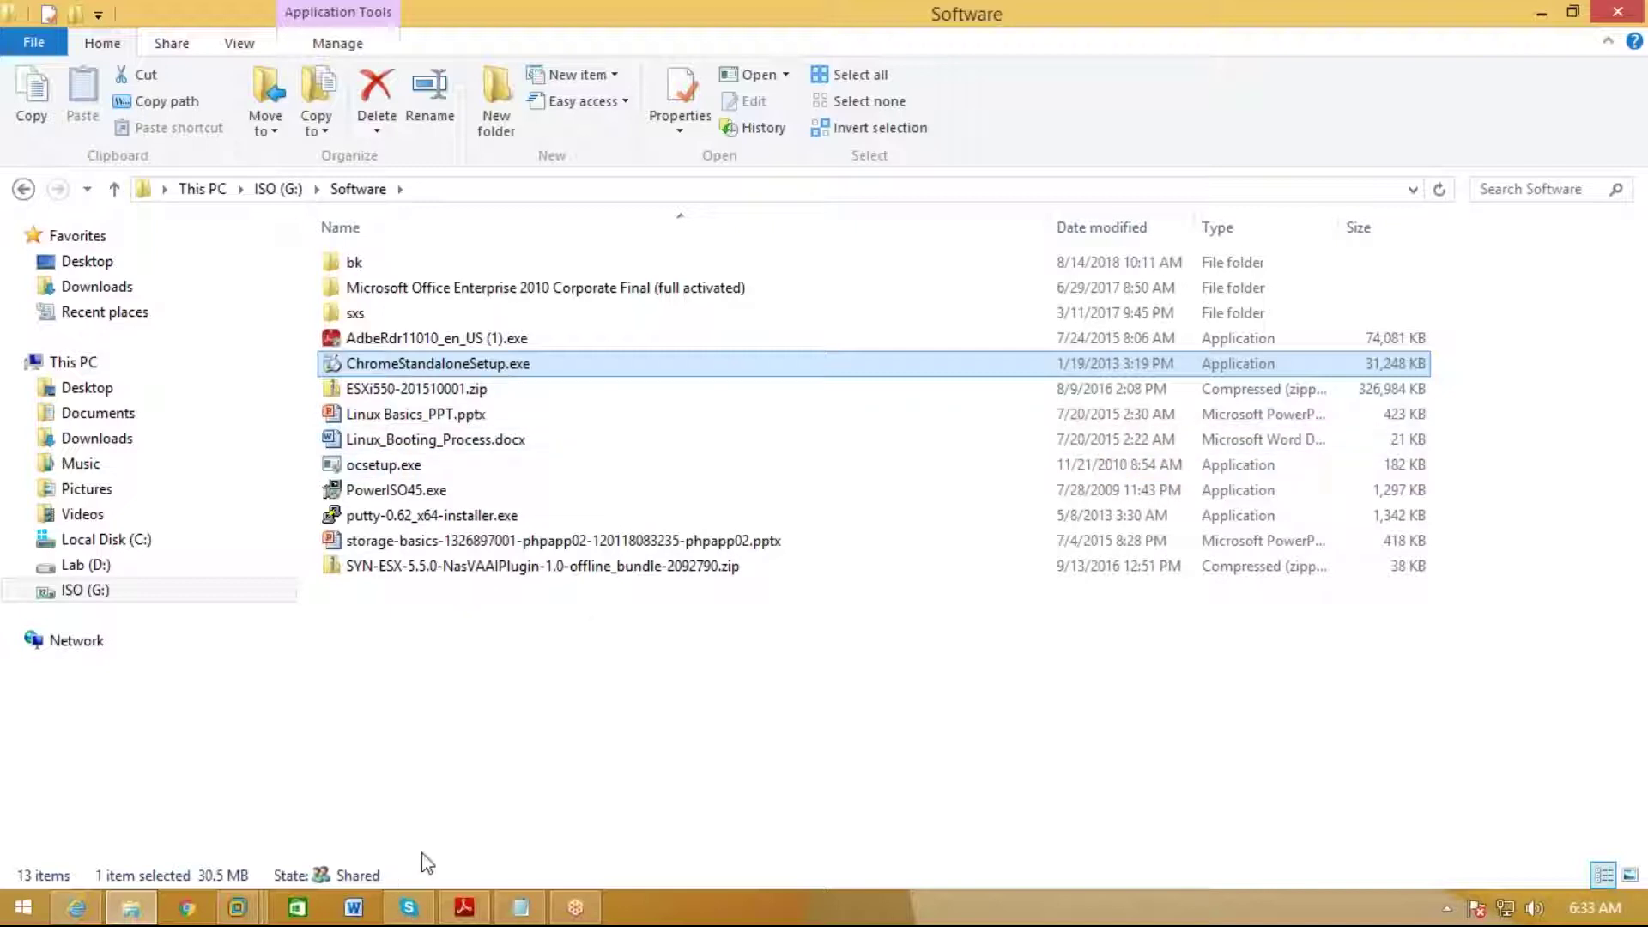
{"action": "mouse_move", "coordinate": [238, 907]}
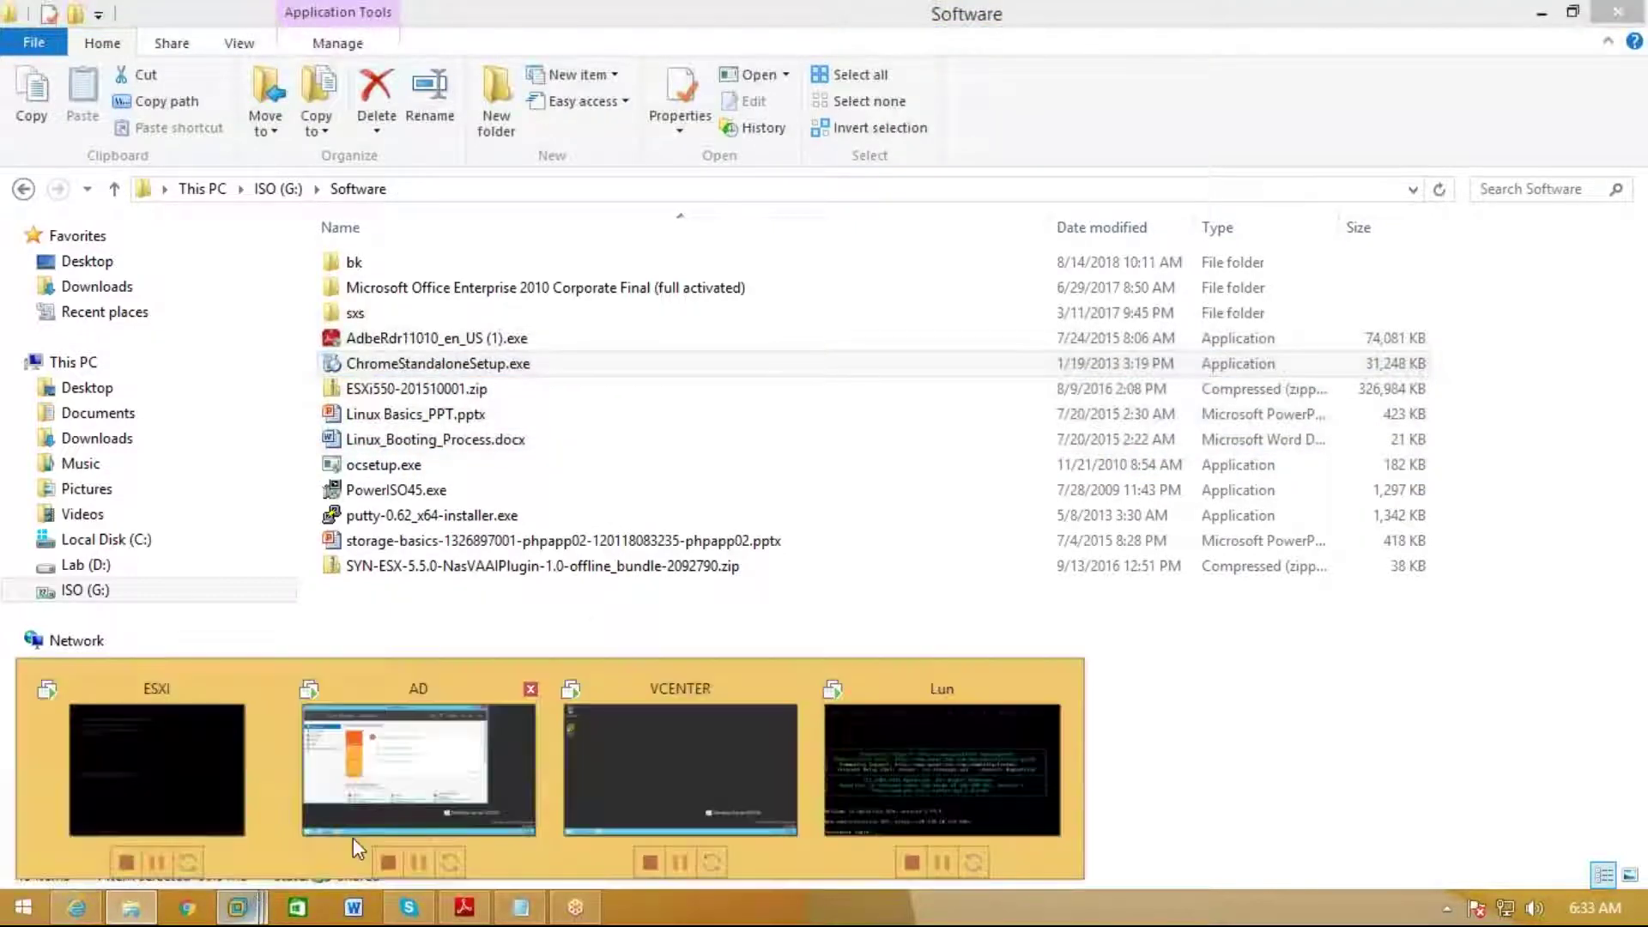
- Switch to the VCENTER machine and set its folder sharing to Enabled until next power off or suspend
{"action": "left_click", "coordinate": [636, 771]}
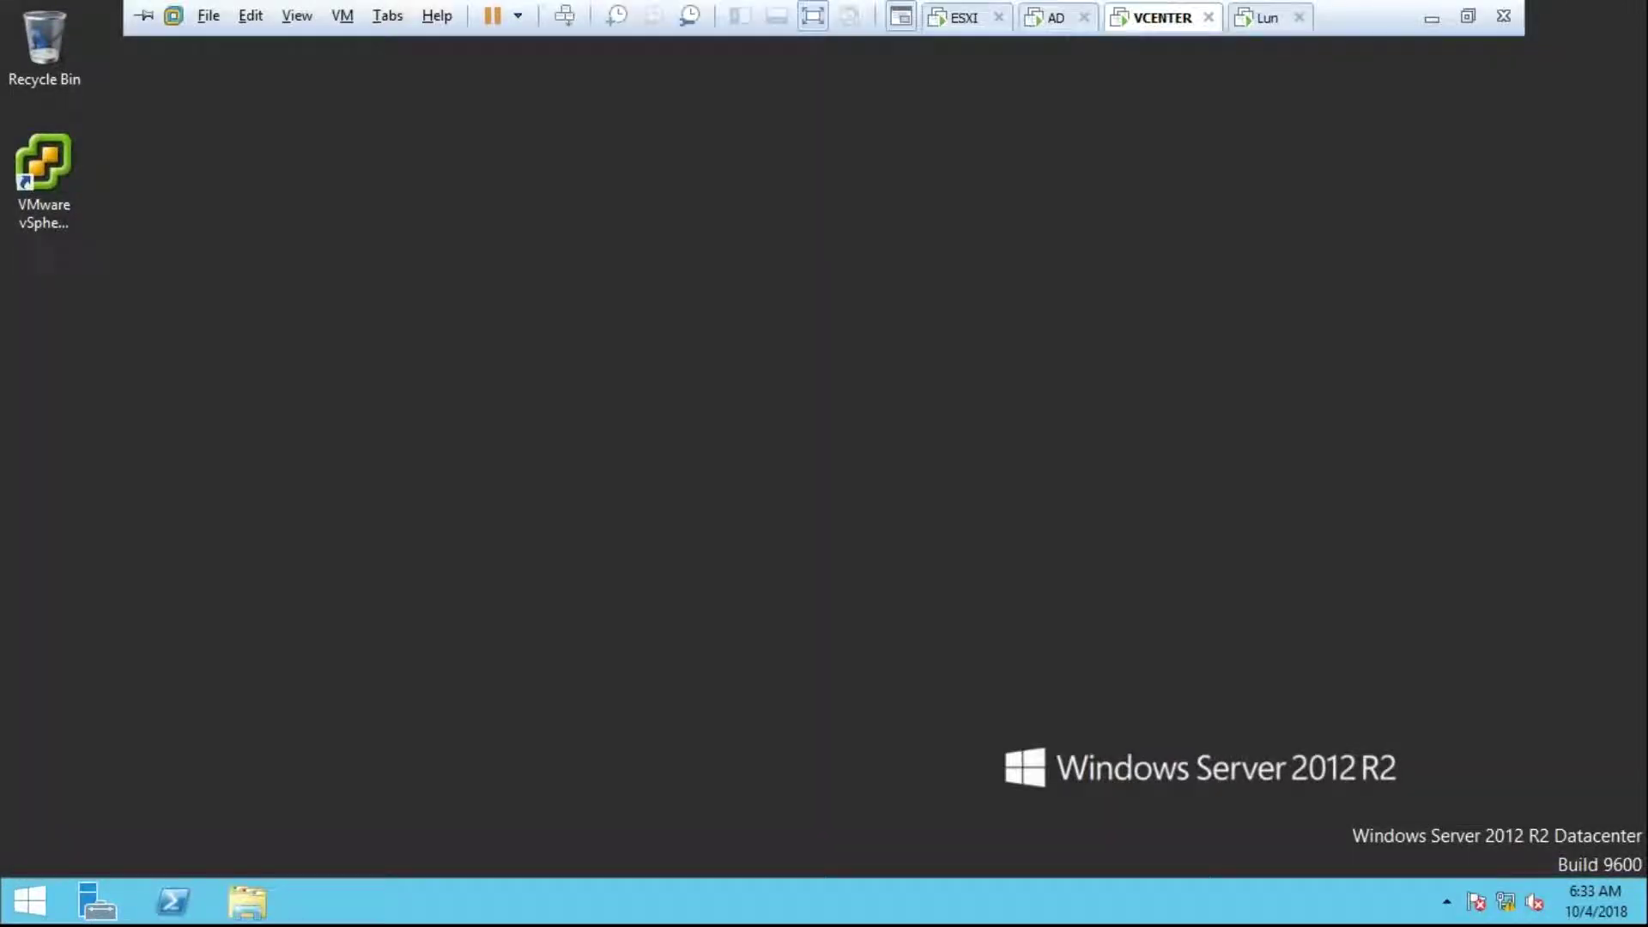
{"action": "right_click", "coordinate": [1150, 21]}
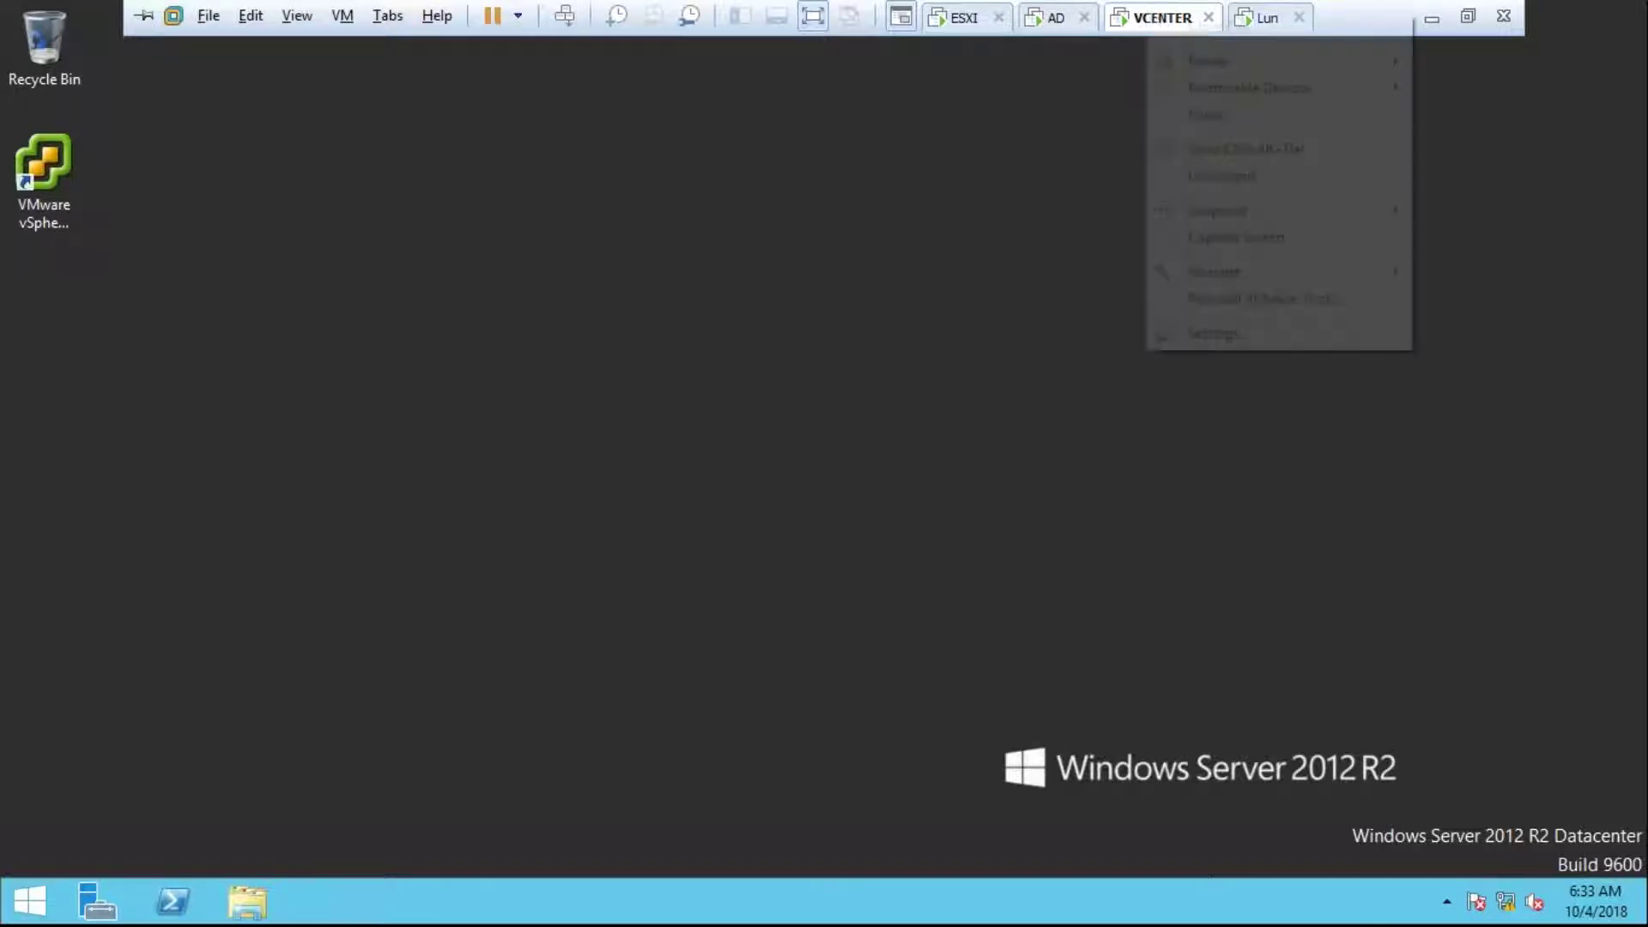
{"action": "left_click", "coordinate": [1189, 333]}
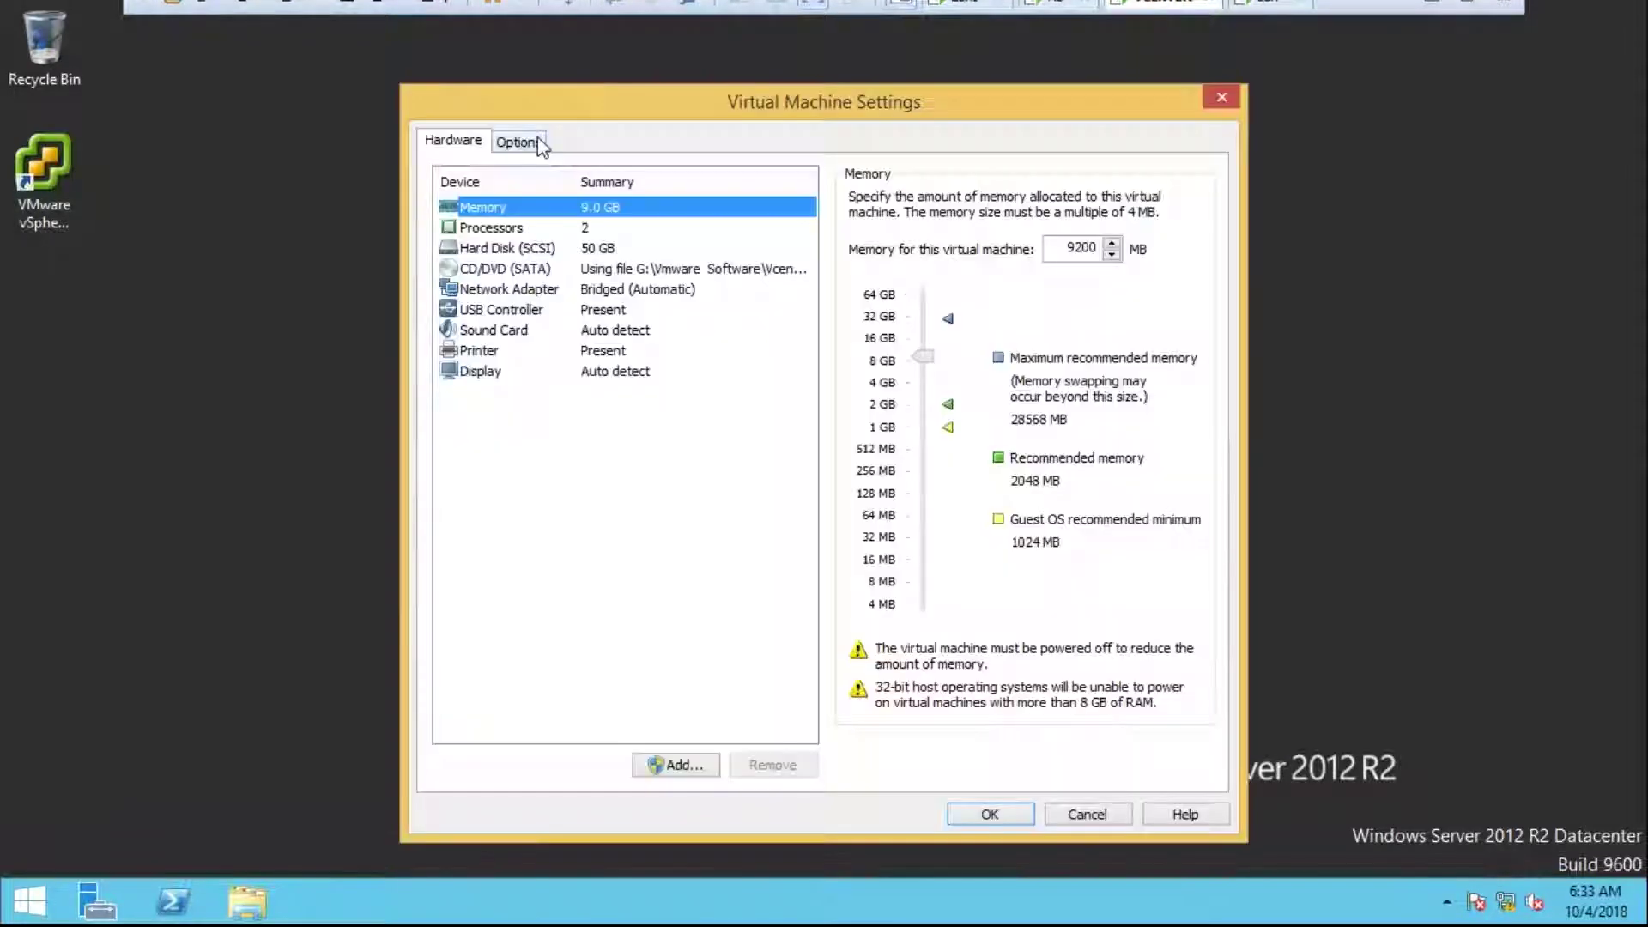
{"action": "left_click", "coordinate": [520, 144]}
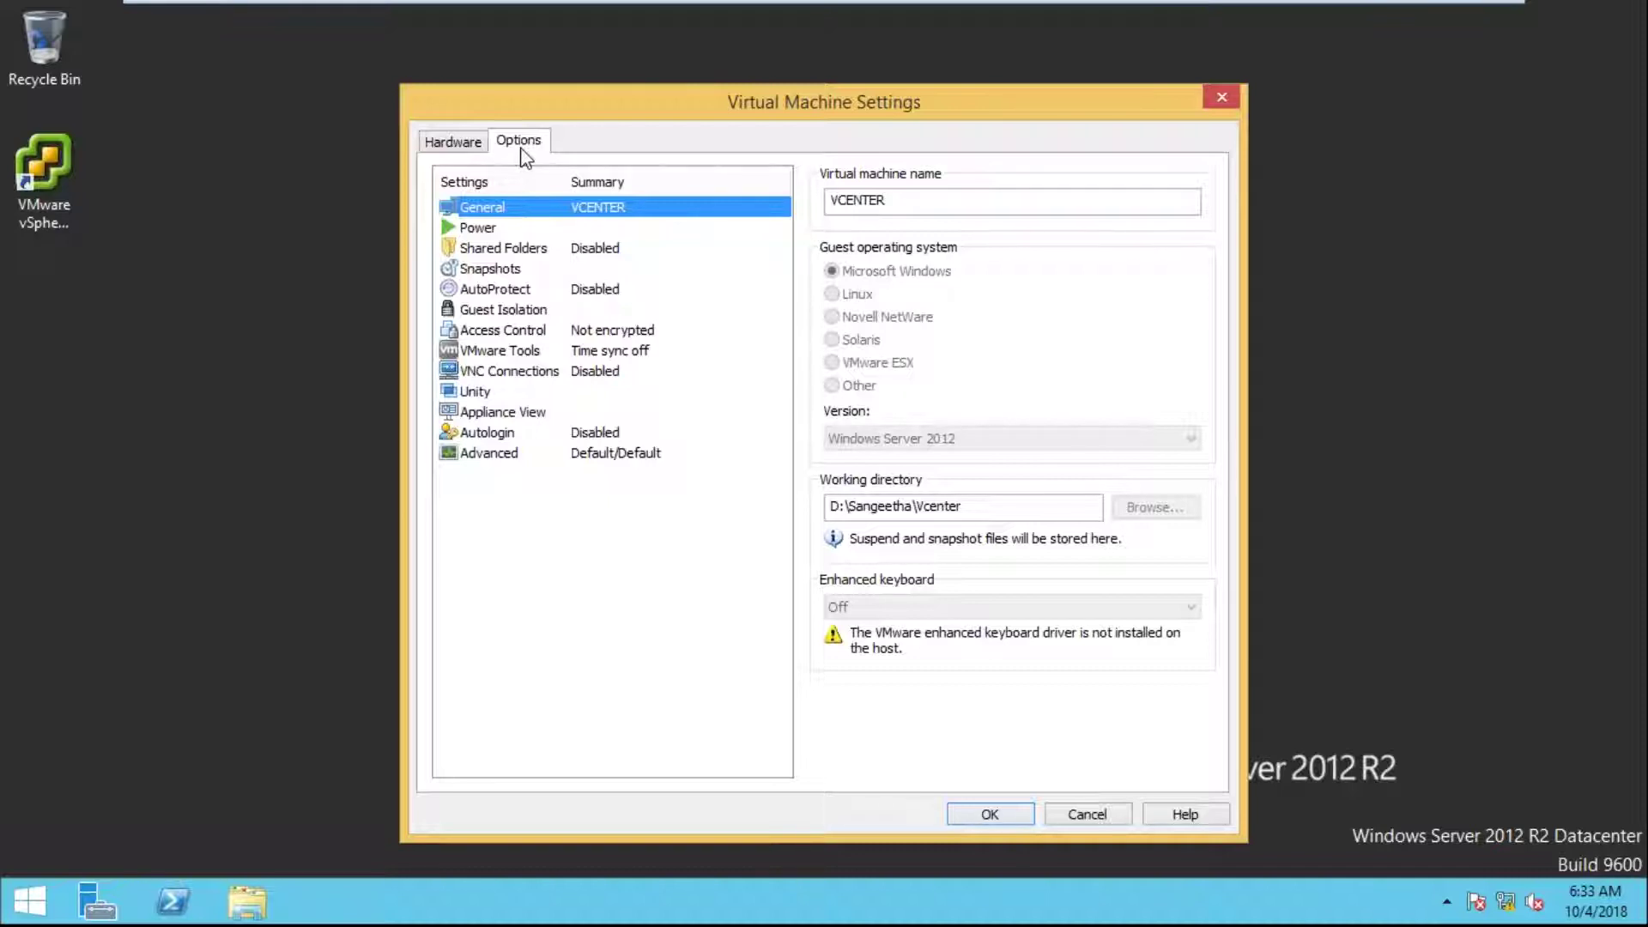
{"action": "left_click", "coordinate": [525, 249]}
{"action": "left_click", "coordinate": [890, 318]}
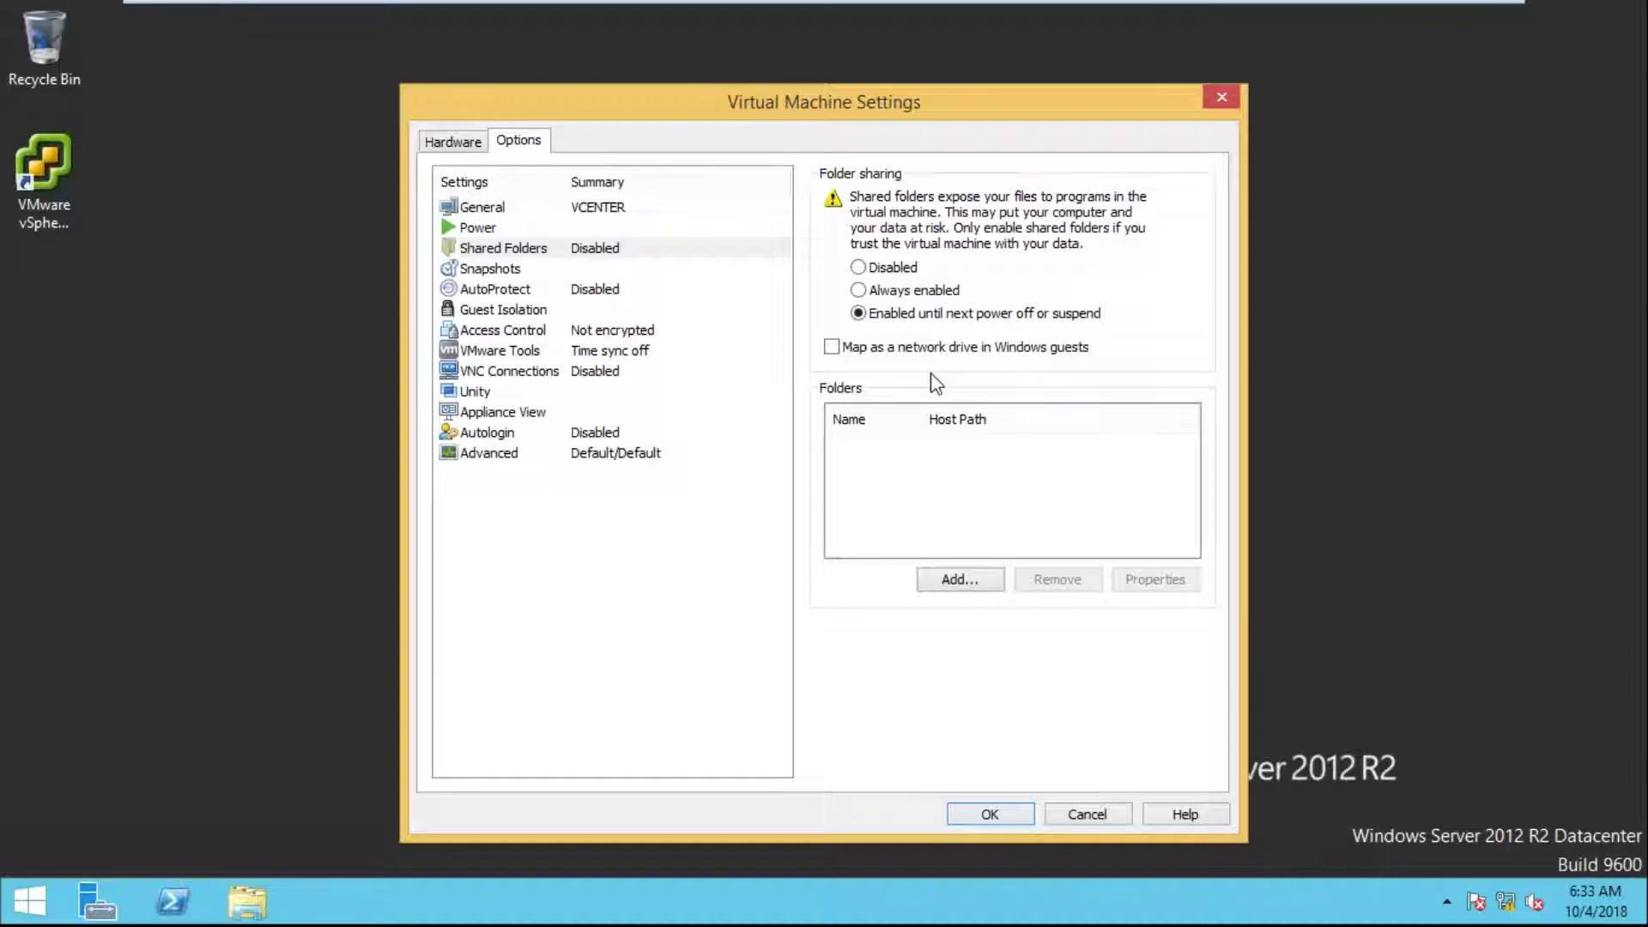
- Add the host's ISO (G:) drive as an enabled, writable shared folder named G and save the machine settings
{"action": "left_click", "coordinate": [948, 581]}
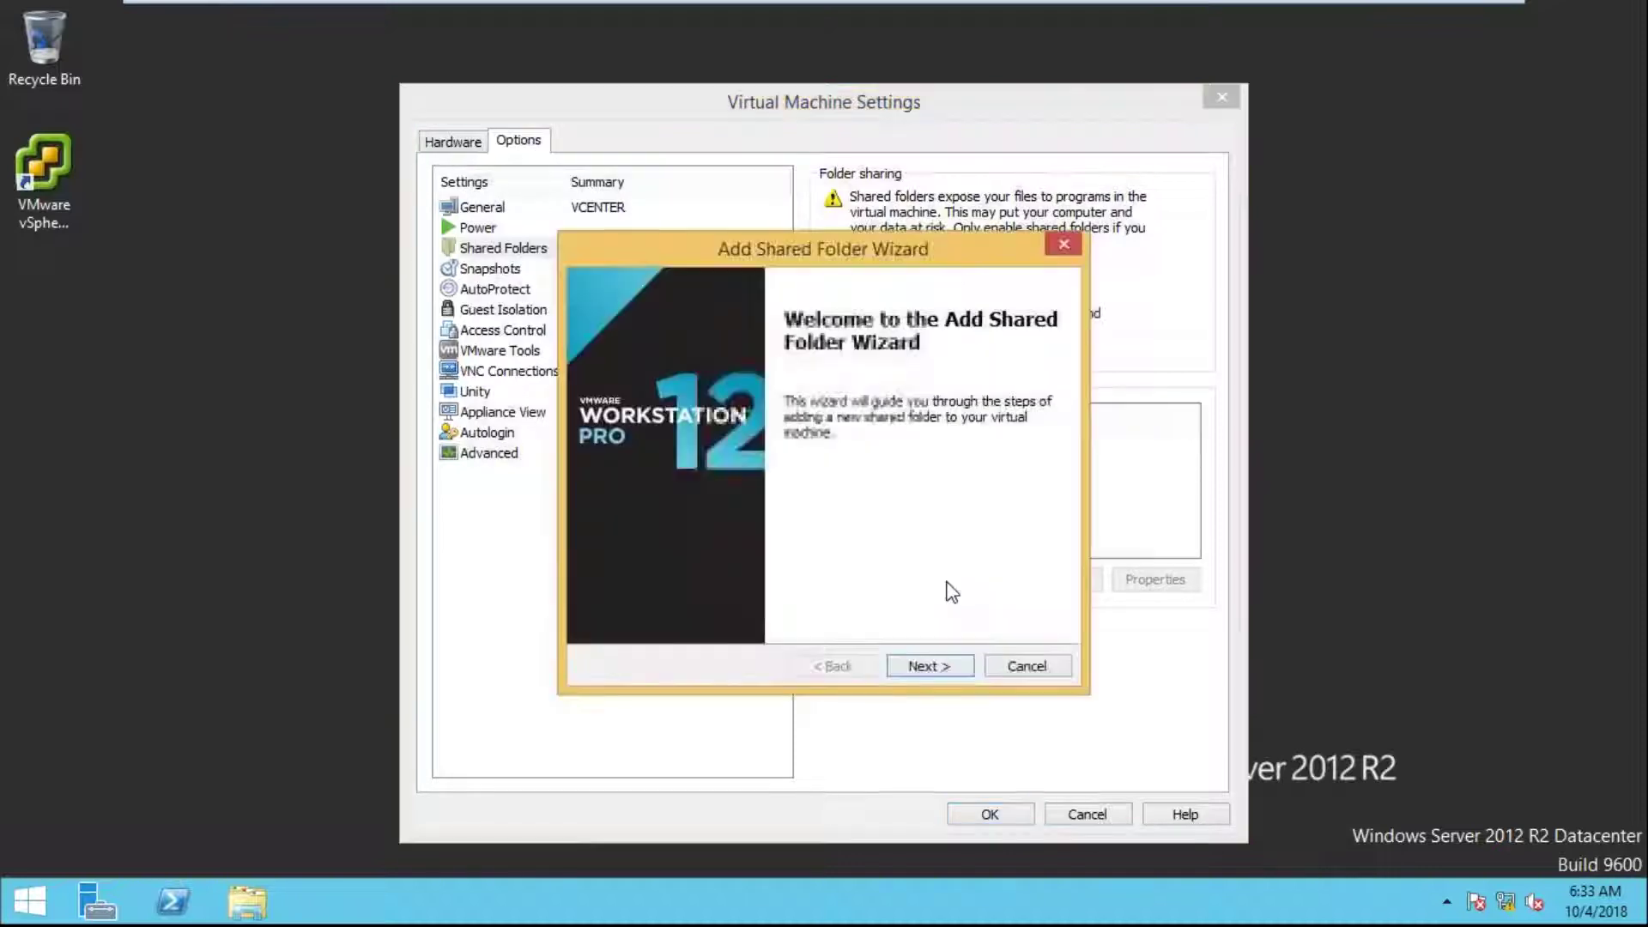
{"action": "left_click", "coordinate": [927, 666]}
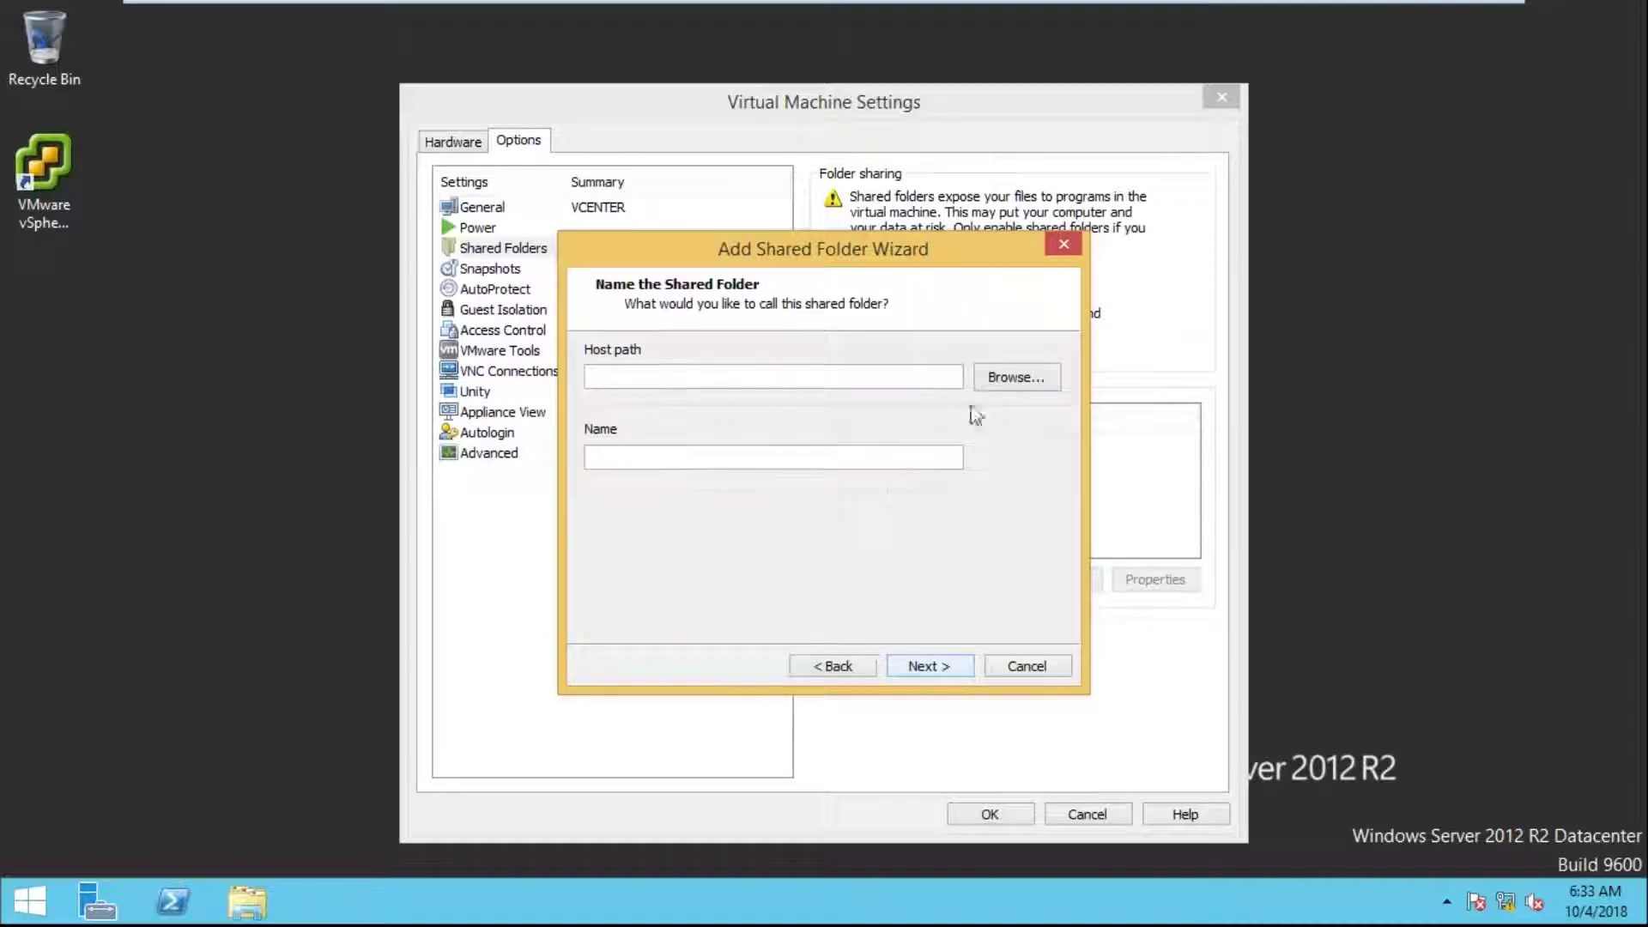
{"action": "left_click", "coordinate": [1015, 378]}
{"action": "left_click", "coordinate": [725, 544]}
{"action": "left_click", "coordinate": [706, 570]}
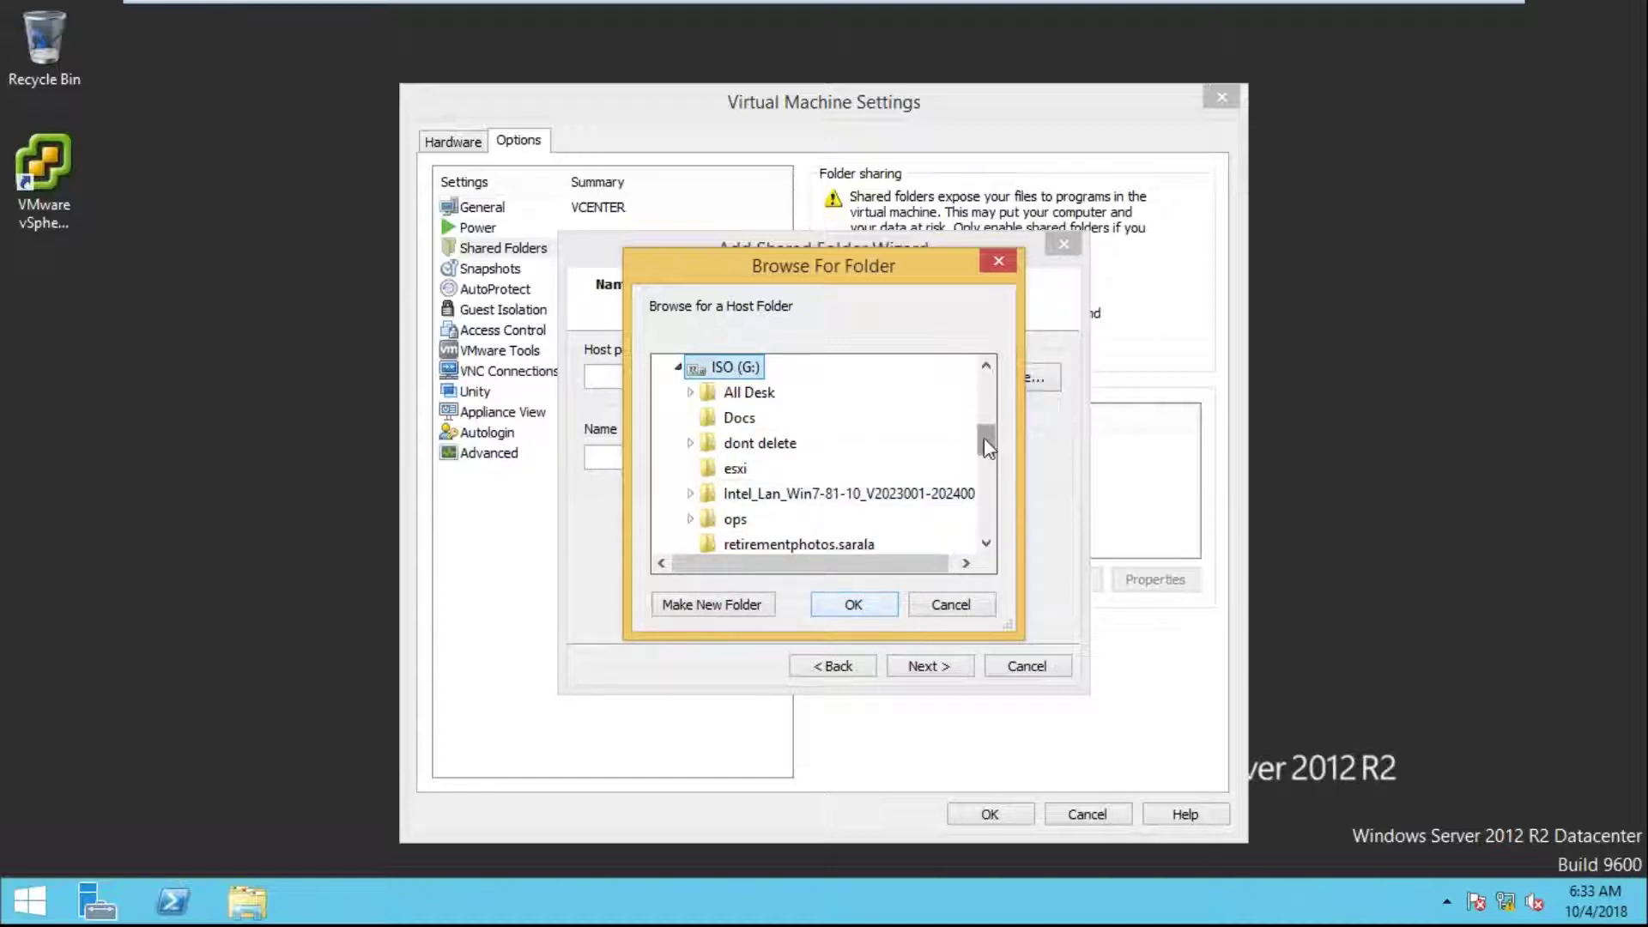
{"action": "left_click_drag", "start_coordinate": [988, 457], "coordinate": [984, 477]}
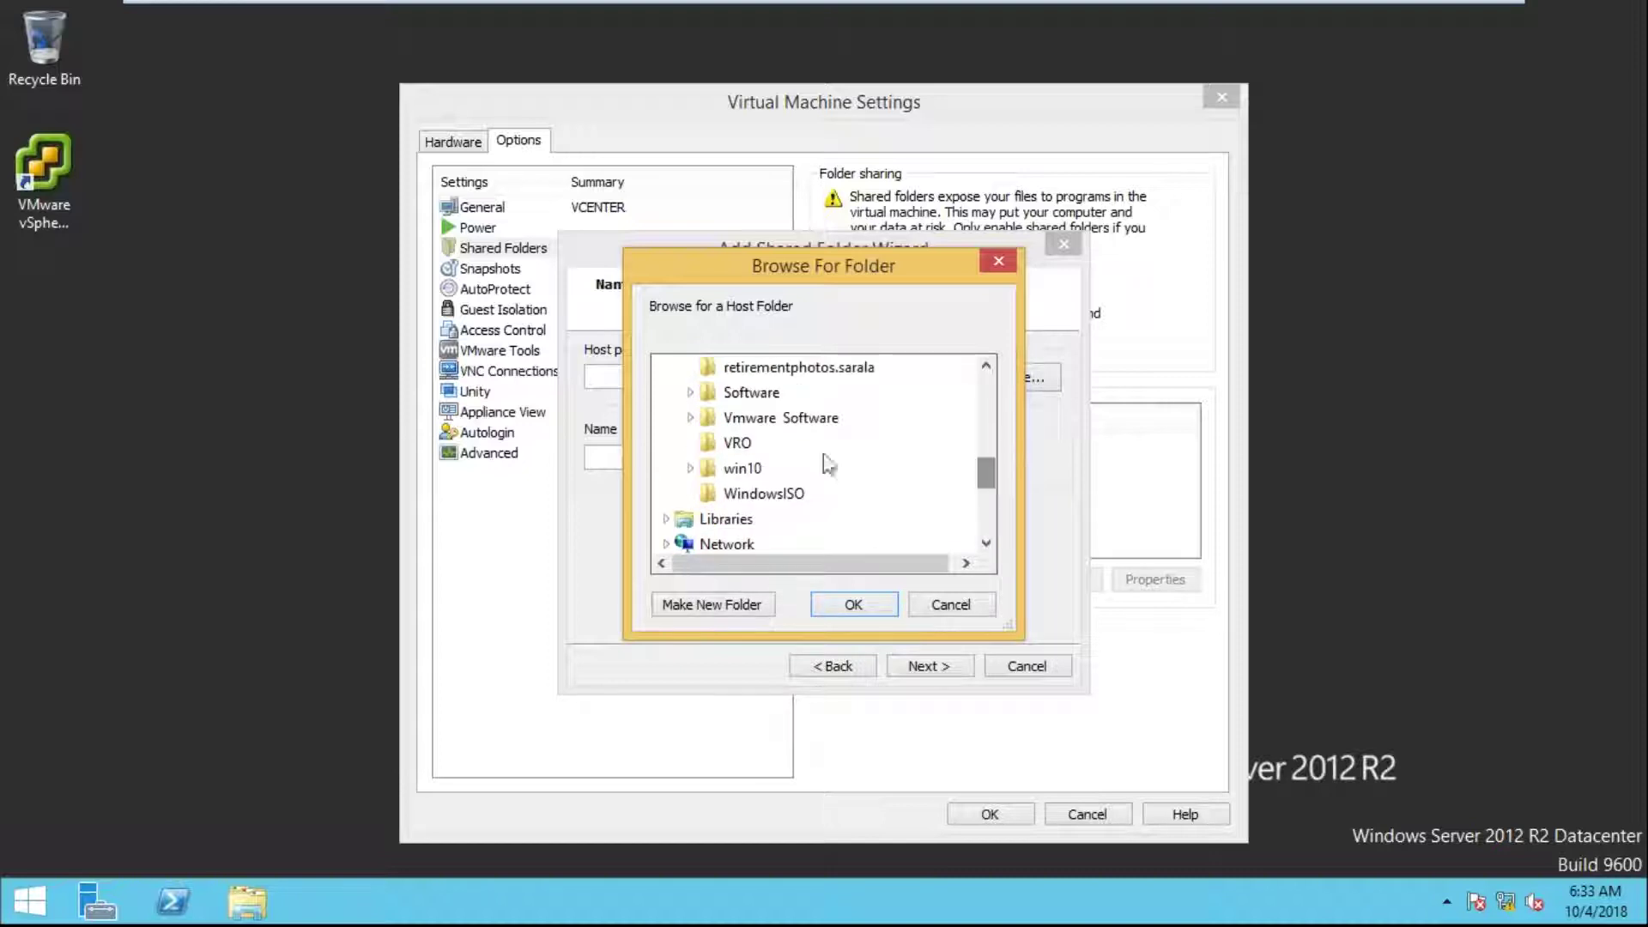
{"action": "left_click", "coordinate": [851, 608]}
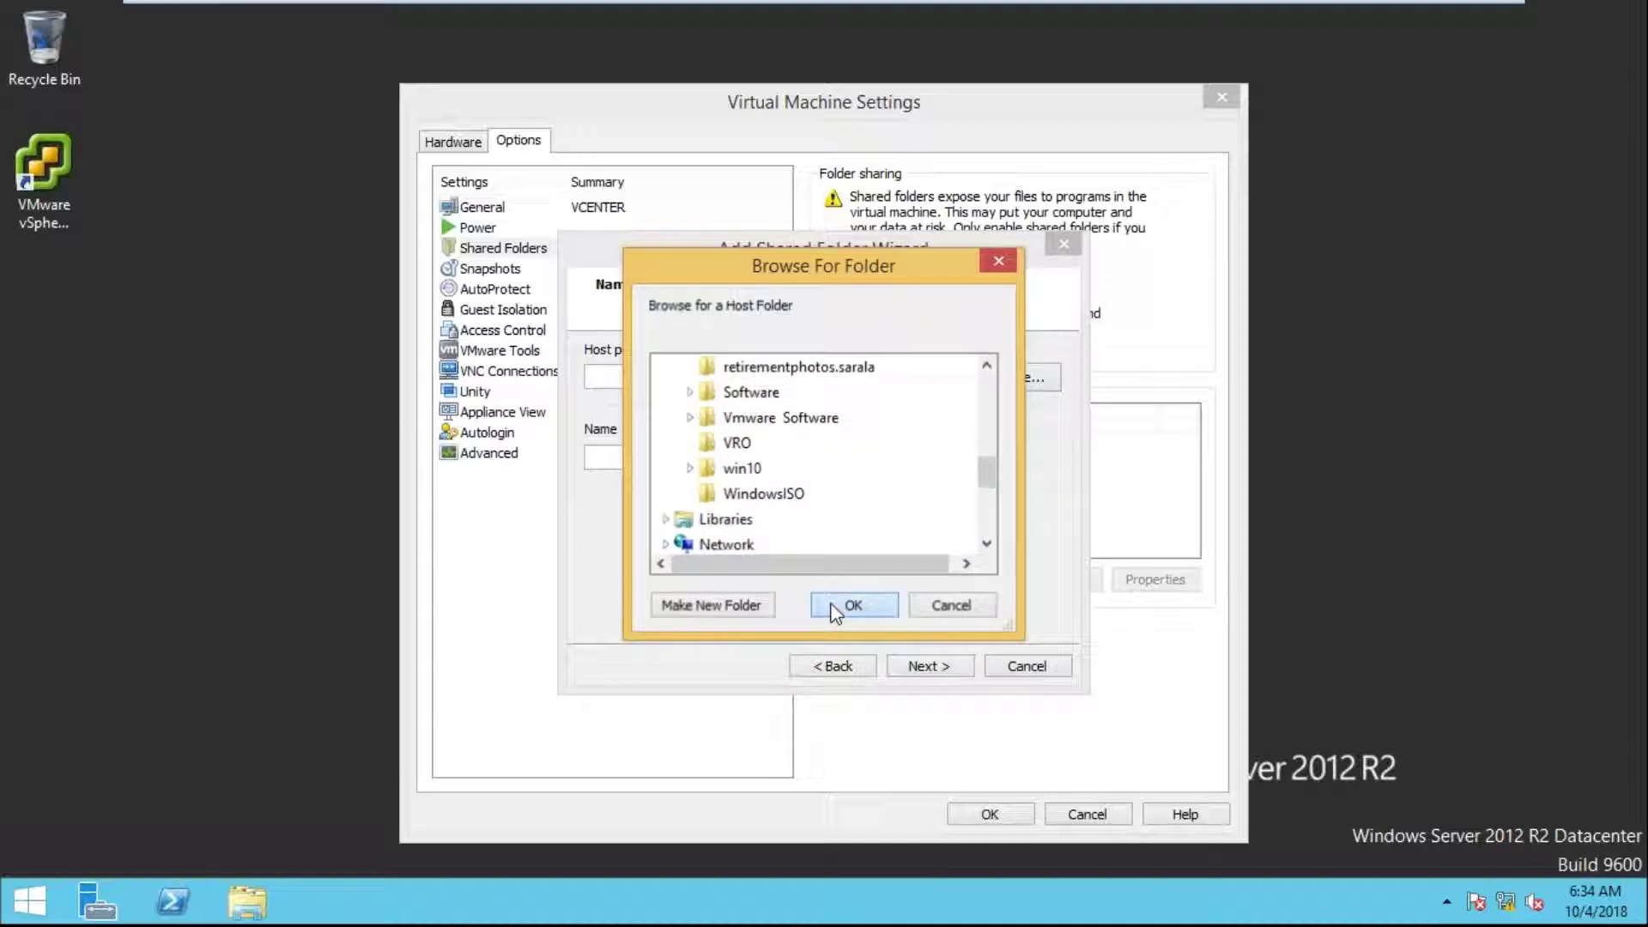
{"action": "left_click", "coordinate": [912, 668]}
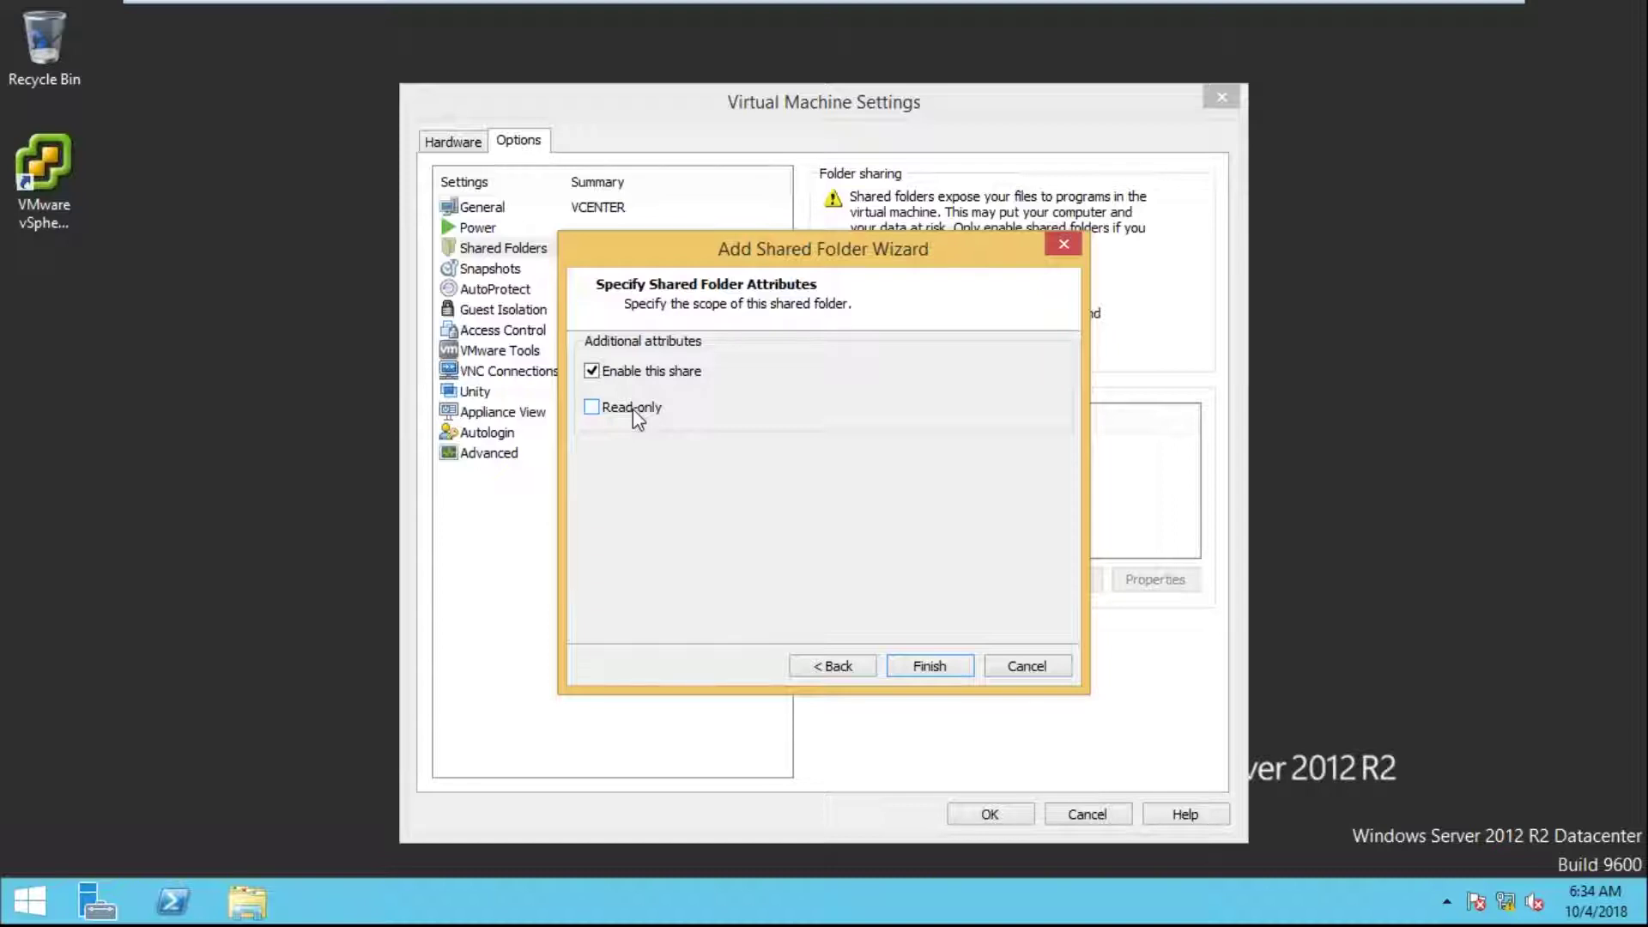
{"action": "left_click", "coordinate": [942, 666]}
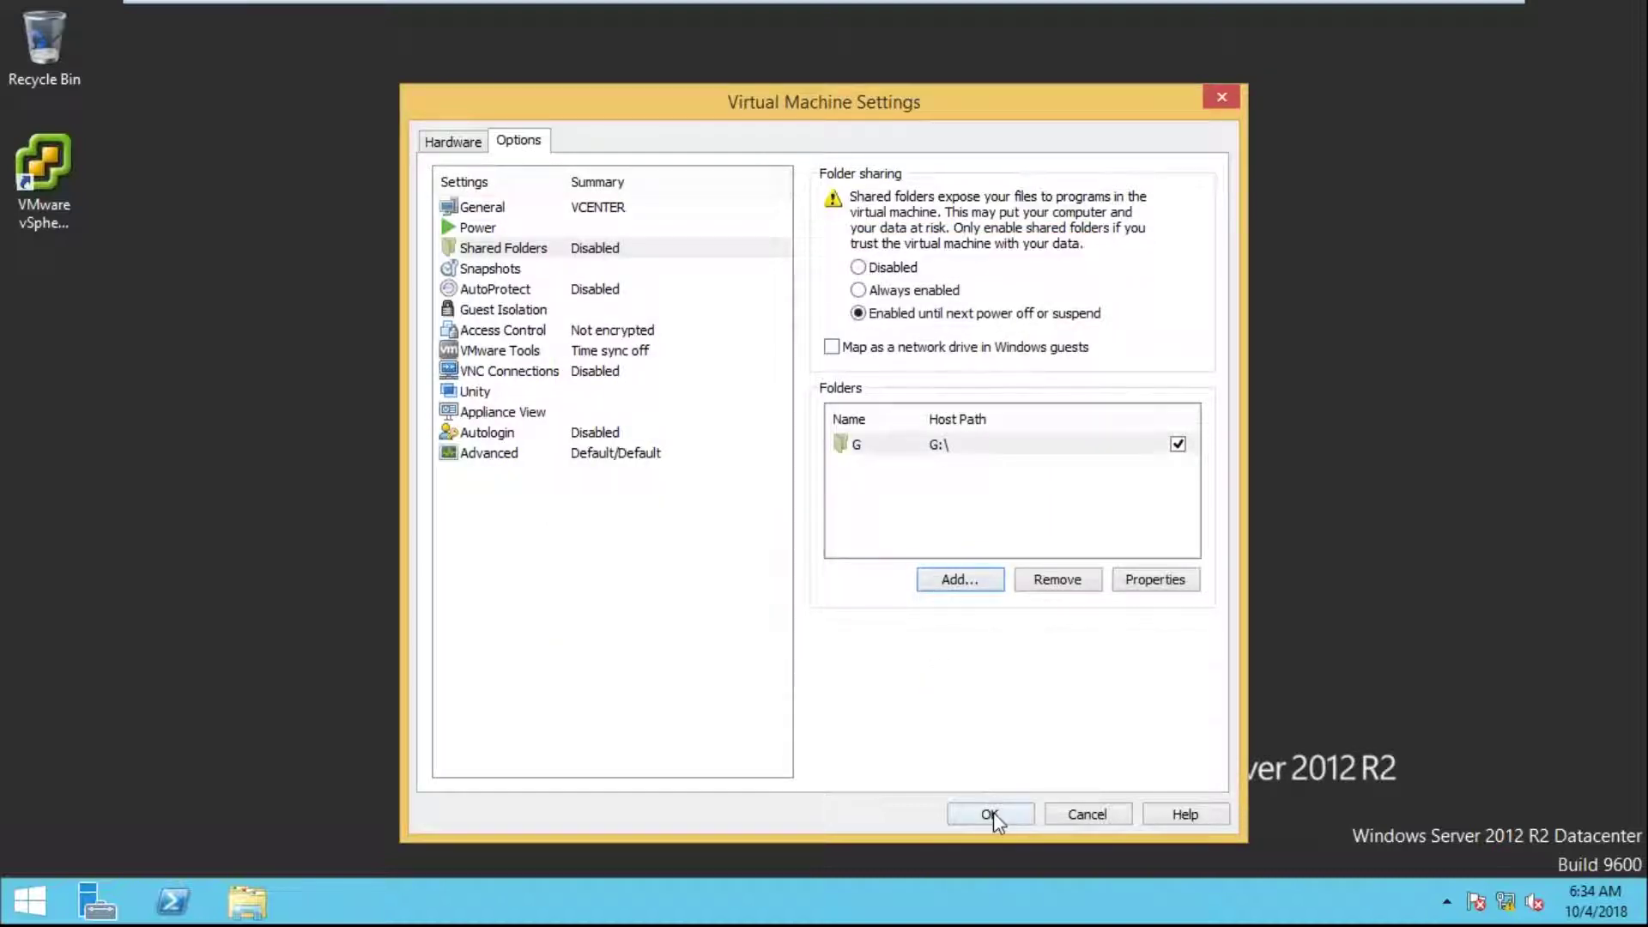
{"action": "left_click", "coordinate": [990, 814]}
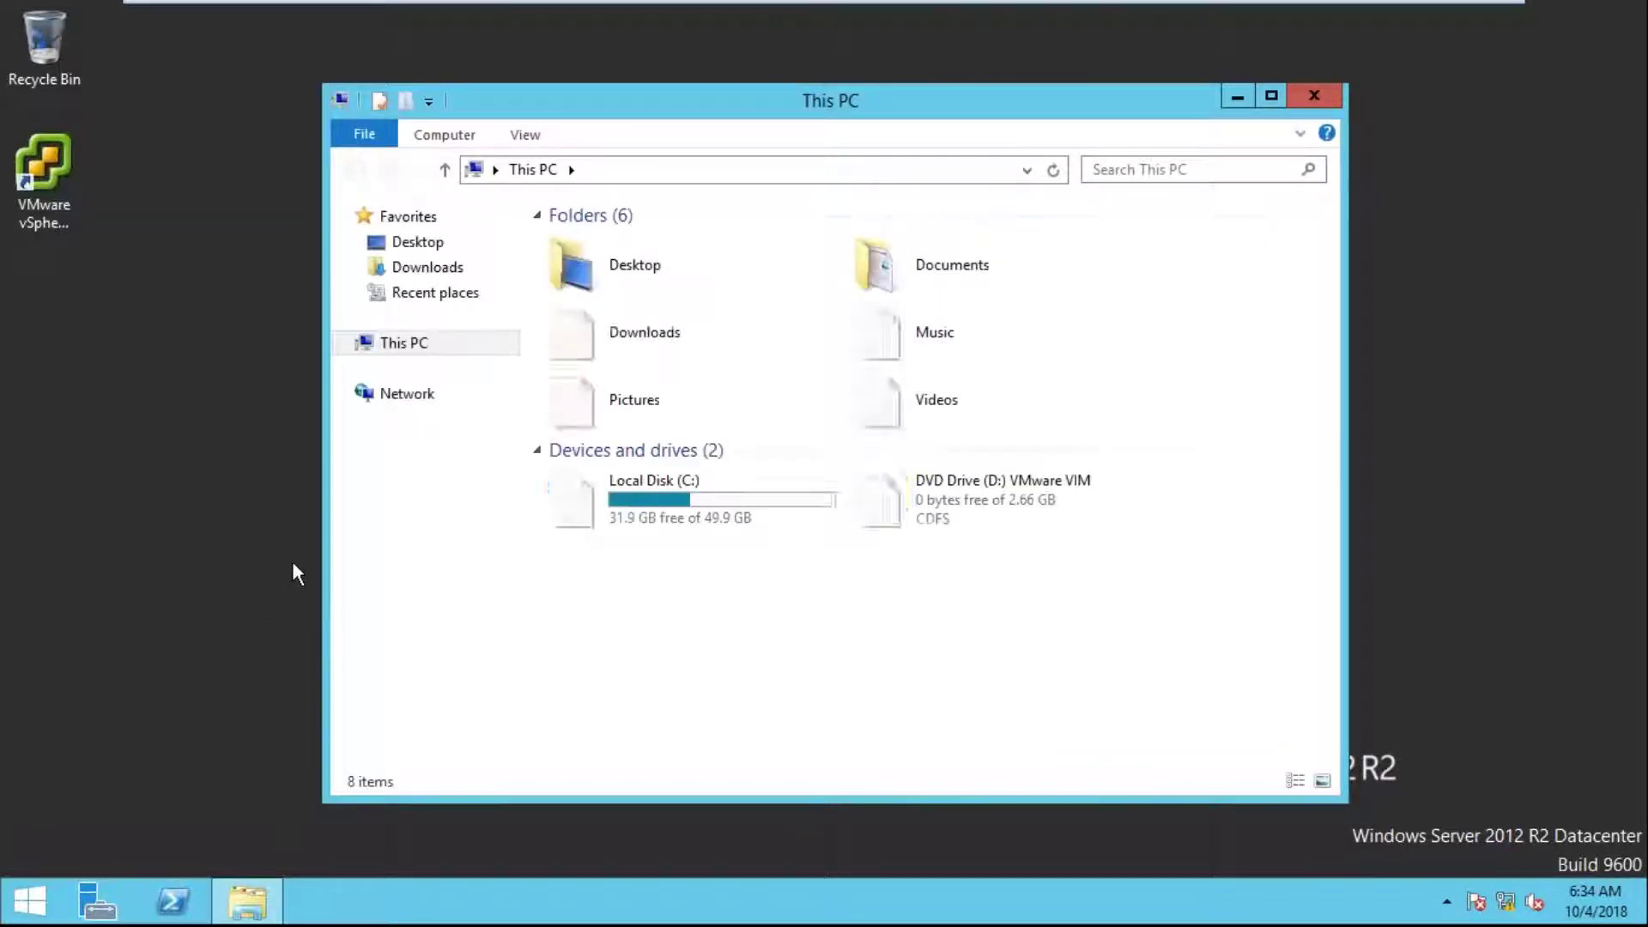
- Turn on network discovery and file sharing from VCENTER's Network location and reload the network computers
{"action": "left_click", "coordinate": [382, 398]}
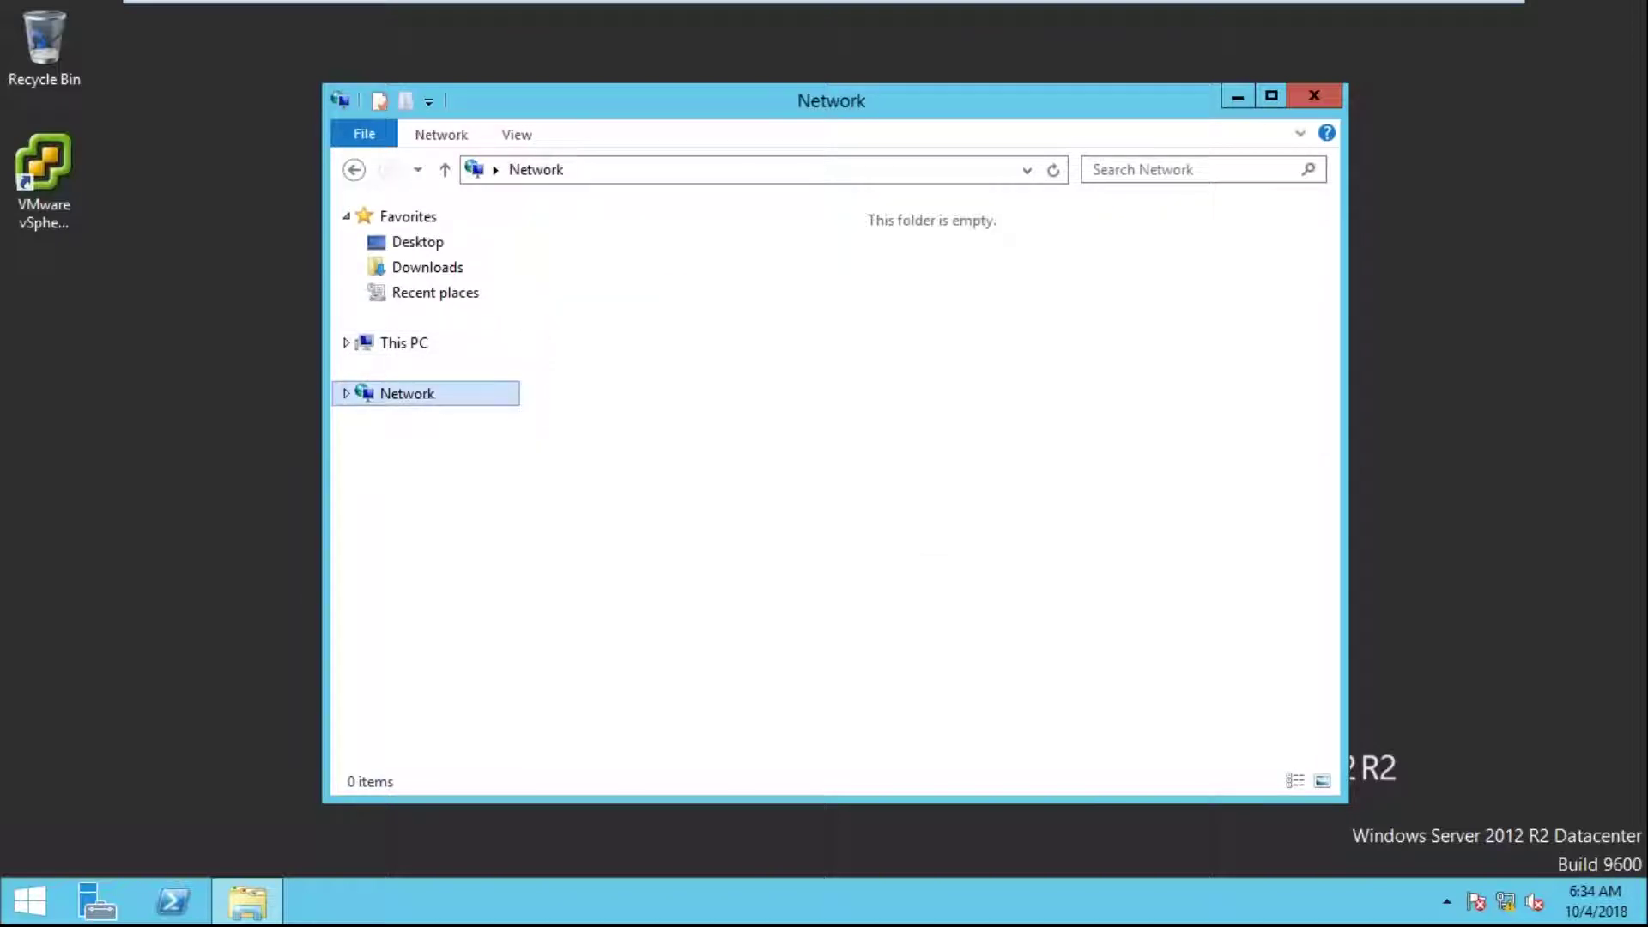
{"action": "left_click", "coordinate": [745, 199]}
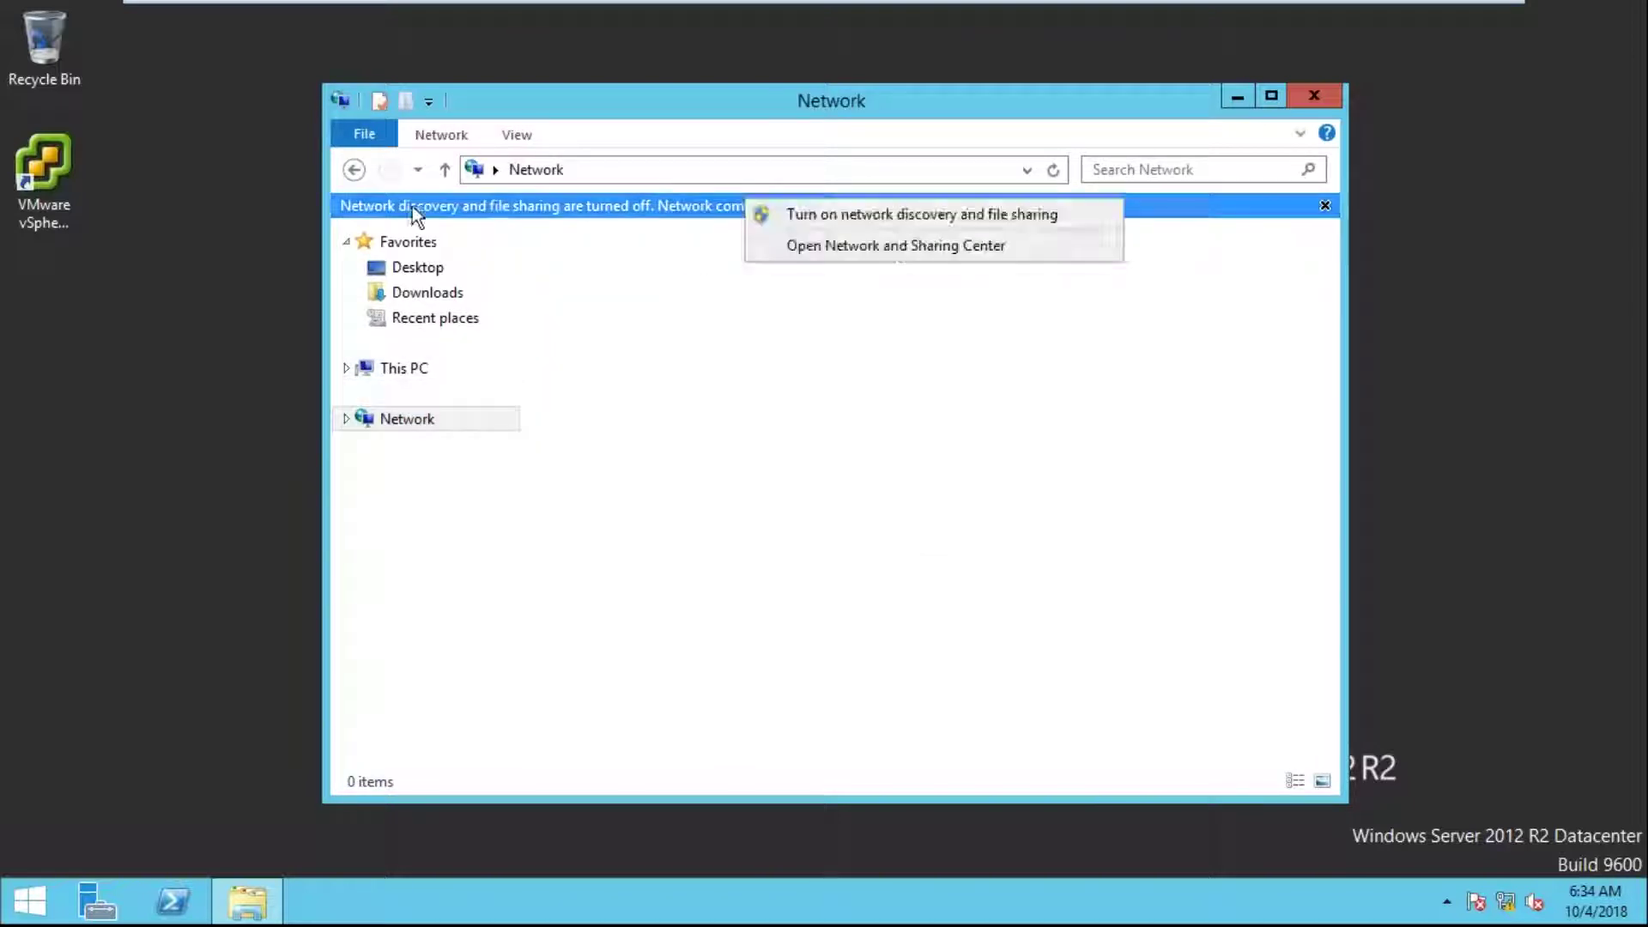
{"action": "left_click", "coordinate": [826, 222]}
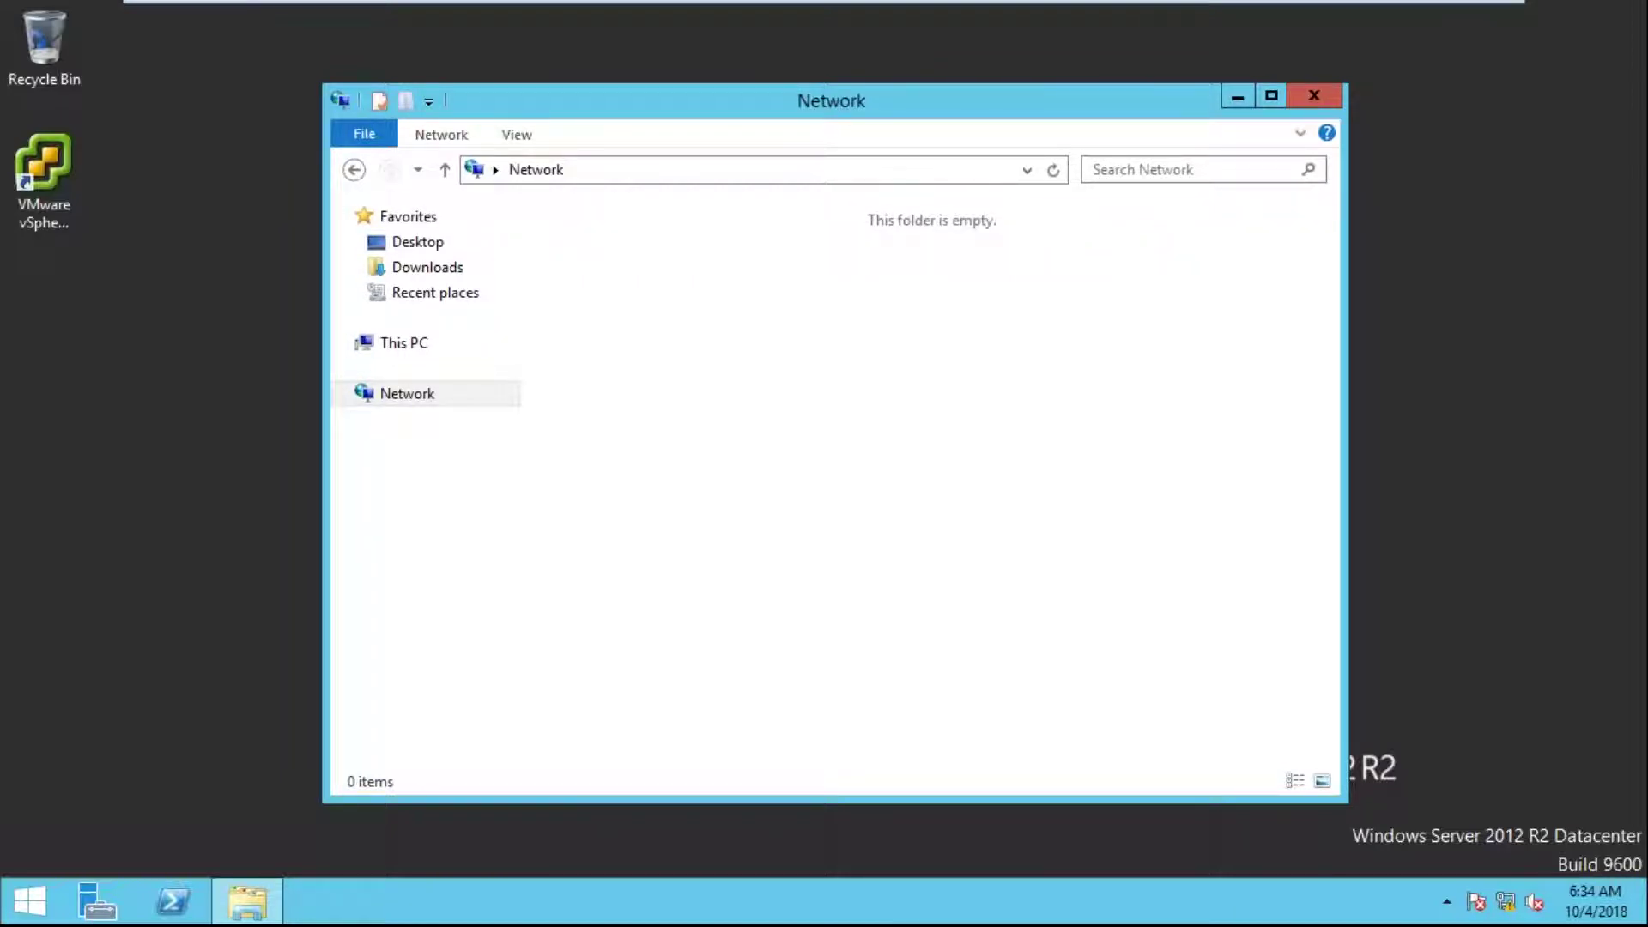
{"action": "left_click", "coordinate": [429, 396]}
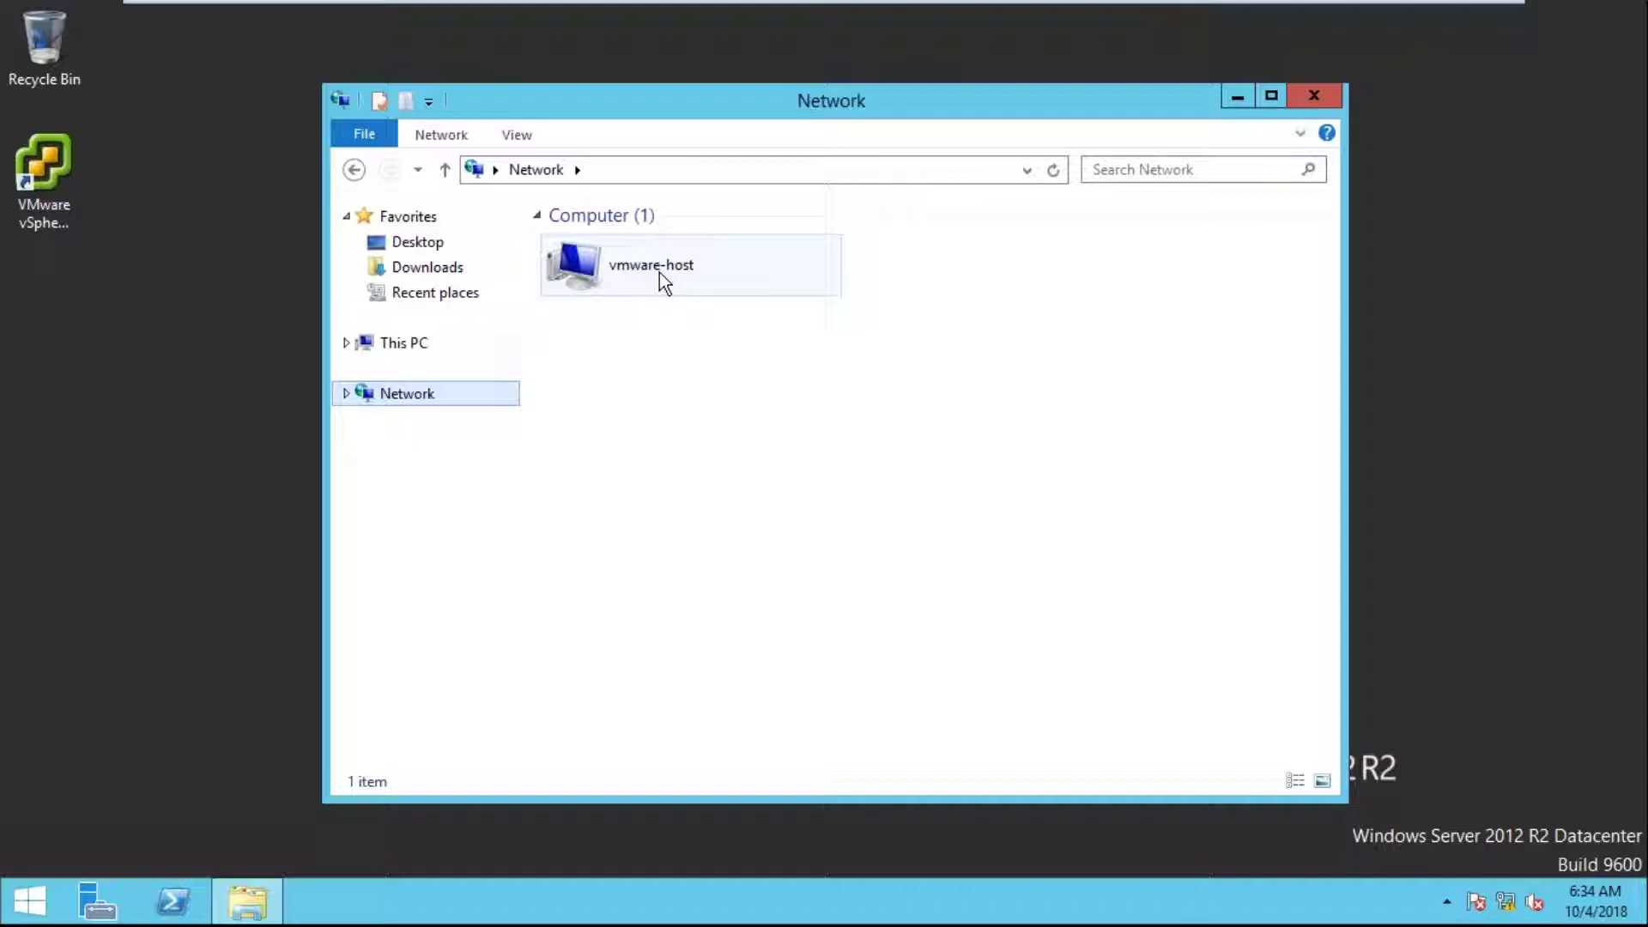
- Copy ChromeStandaloneSetup from the Software folder of vmware-host's shared folder G to the VCENTER desktop
{"action": "double_click", "coordinate": [659, 271]}
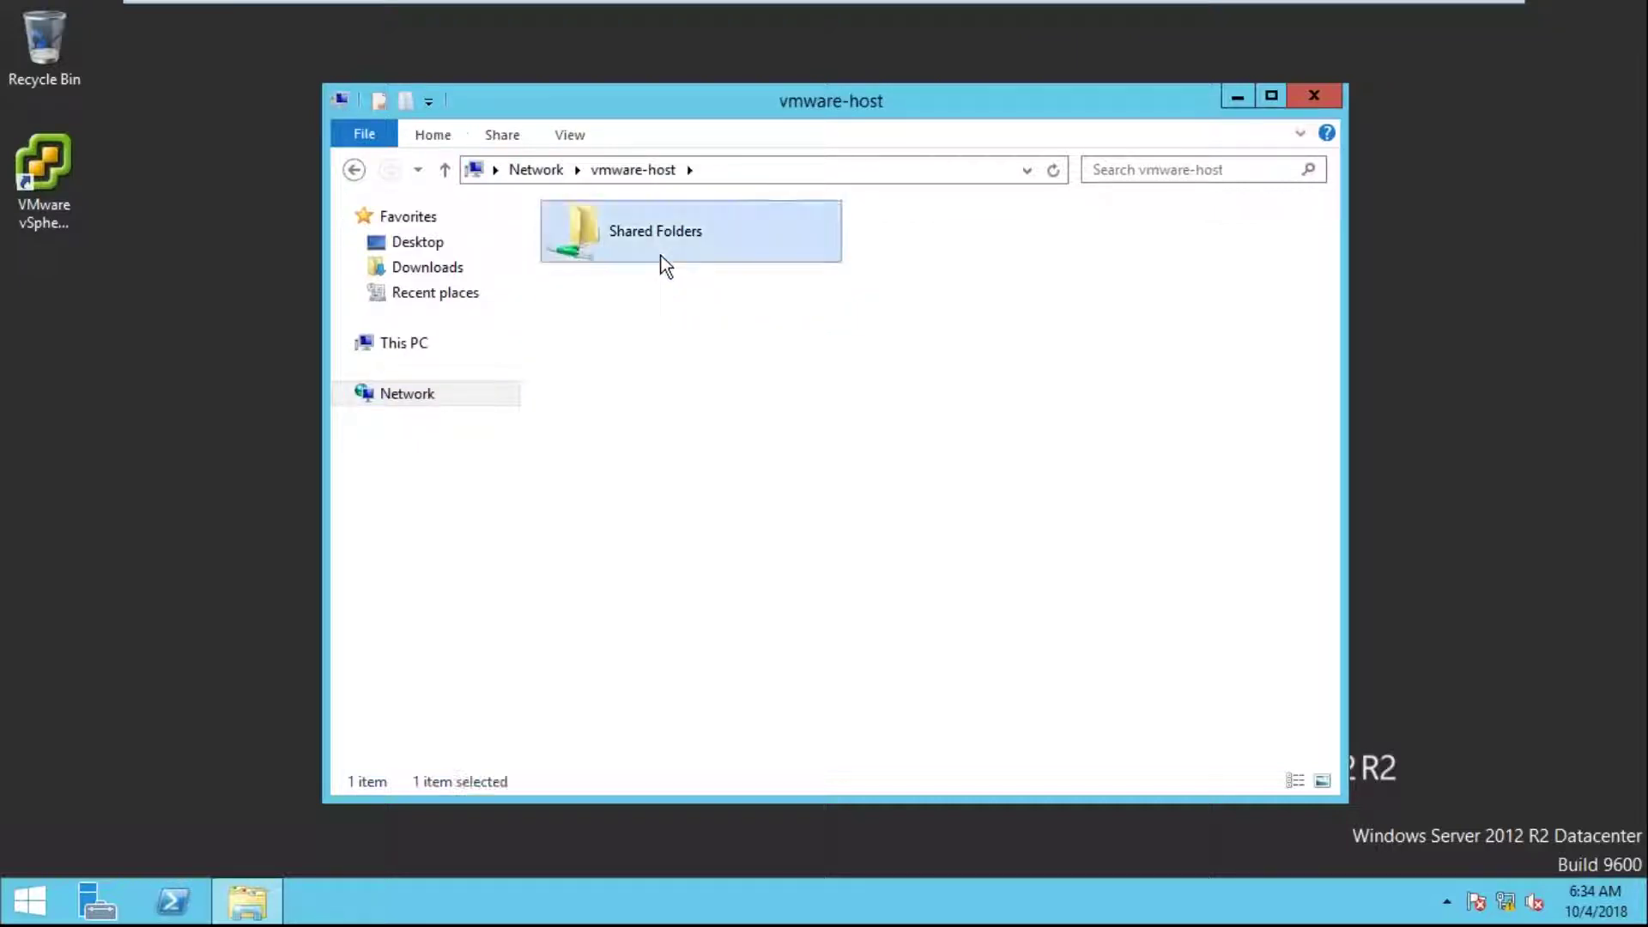
{"action": "double_click", "coordinate": [661, 255]}
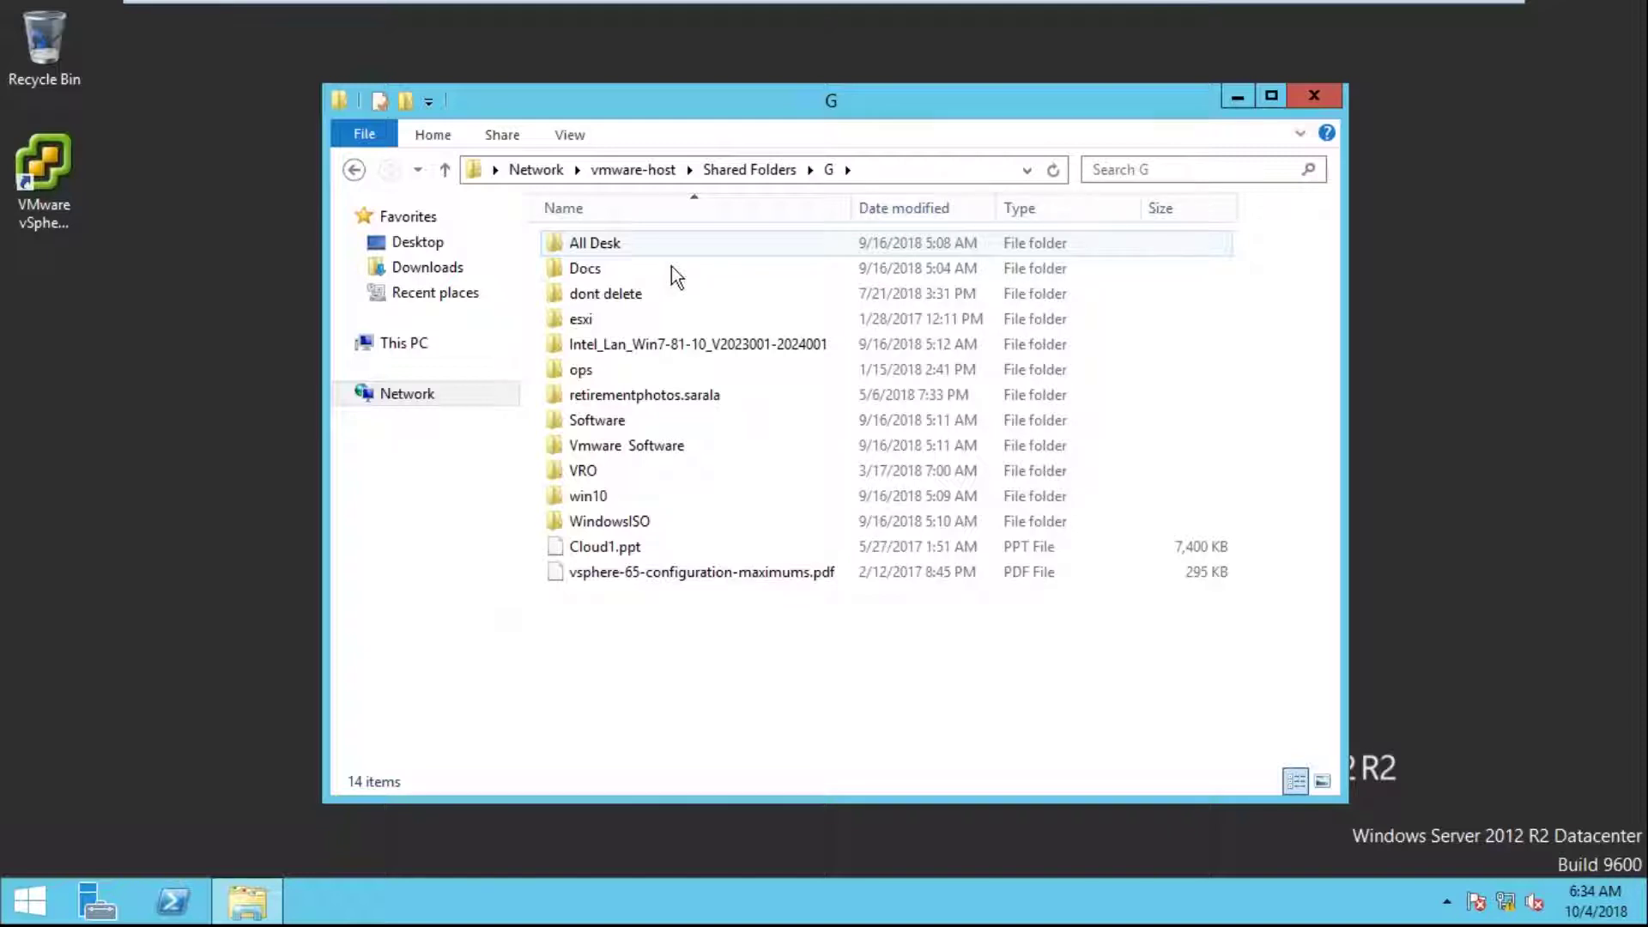
{"action": "double_click", "coordinate": [622, 427]}
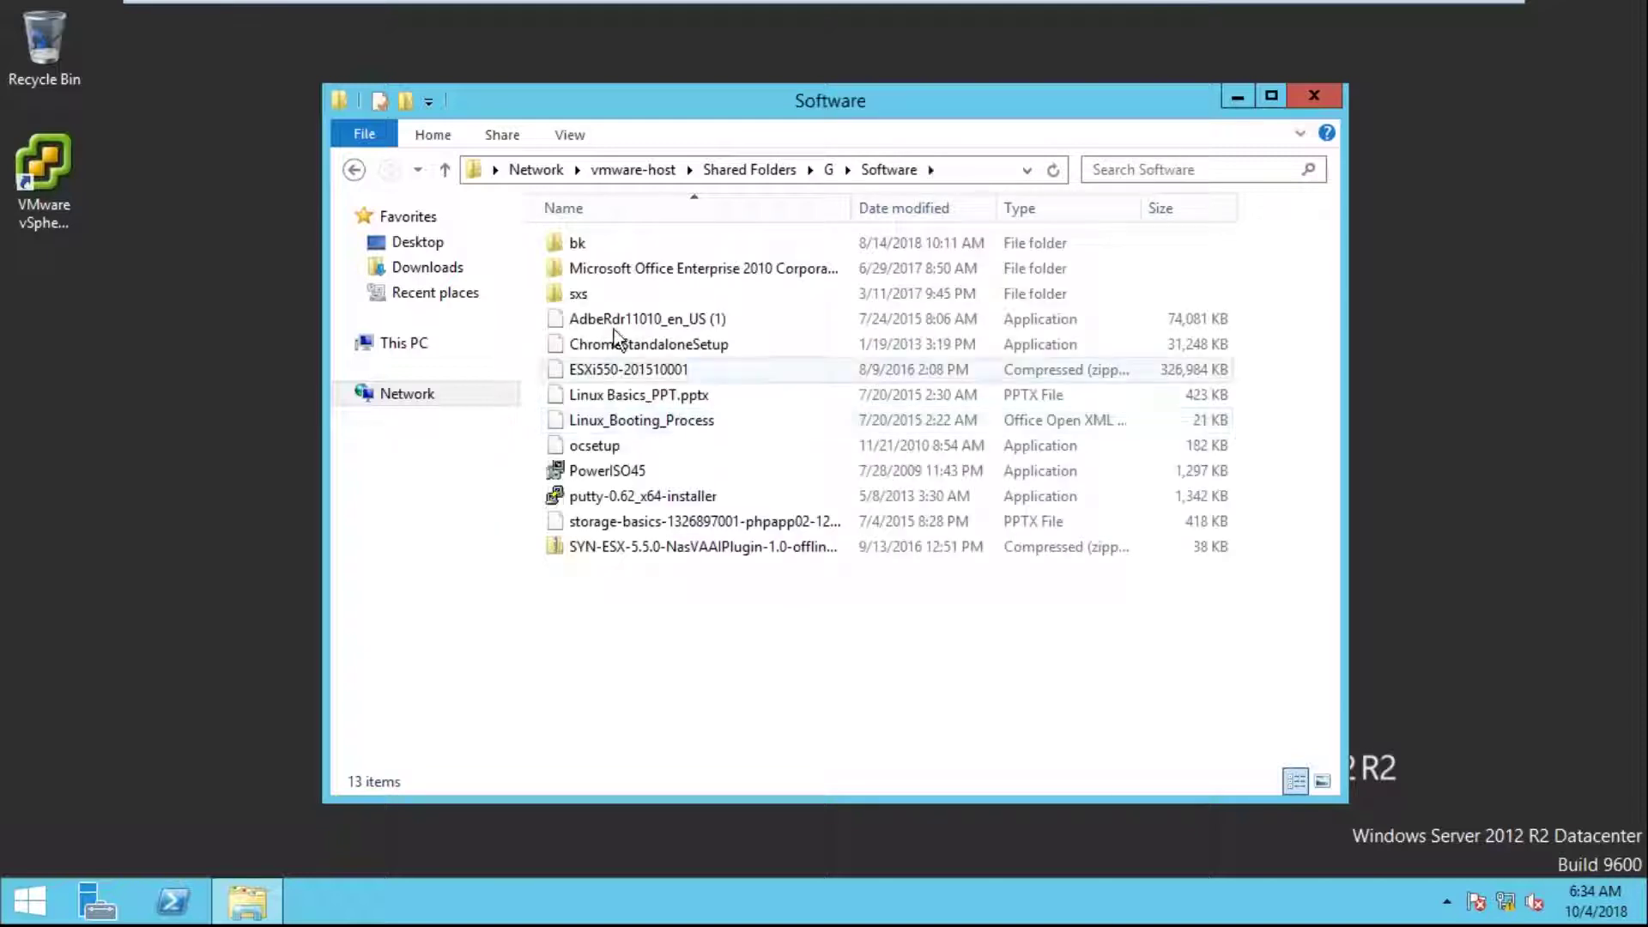
{"action": "right_click", "coordinate": [614, 343]}
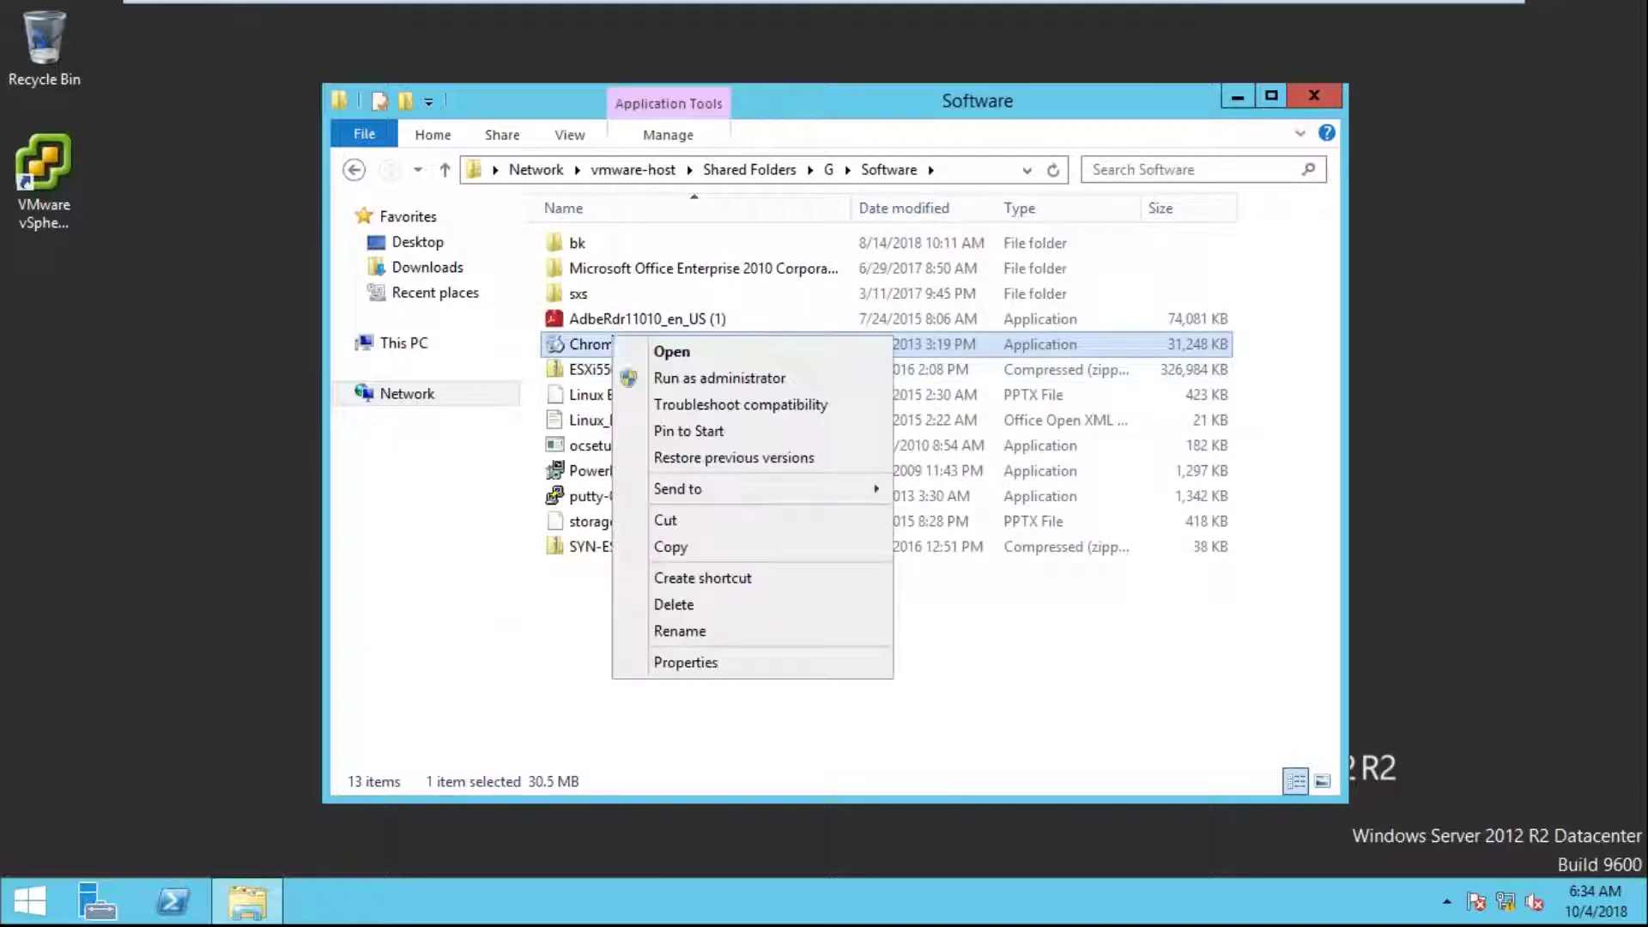
{"action": "left_click", "coordinate": [679, 551]}
{"action": "right_click", "coordinate": [147, 332]}
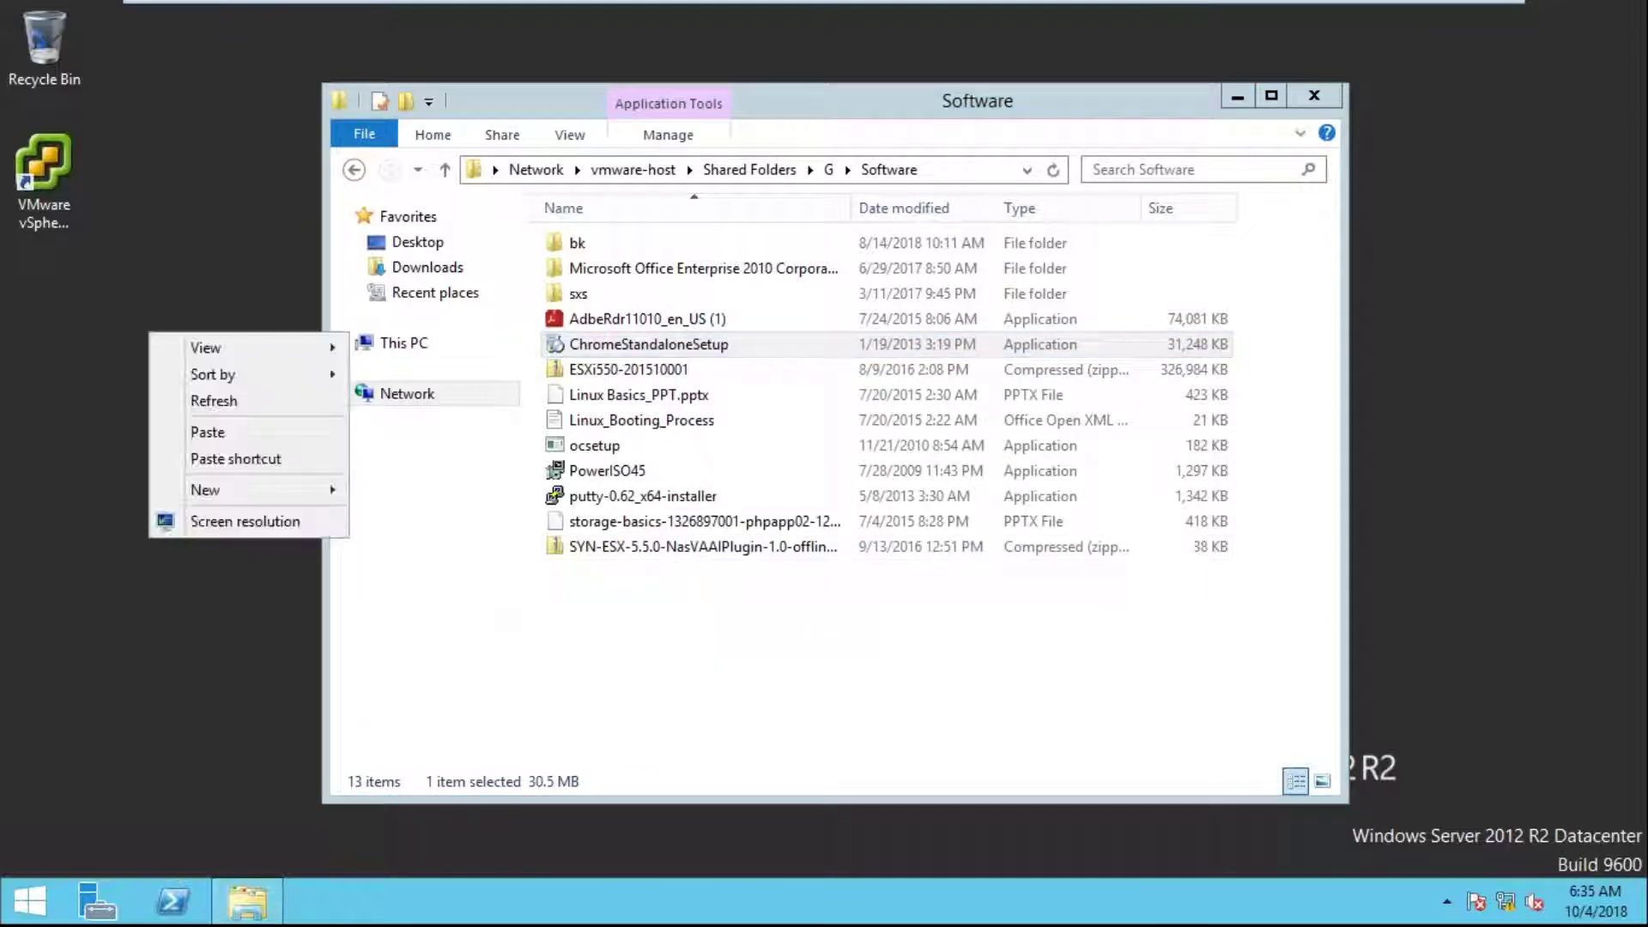
{"action": "left_click", "coordinate": [214, 429]}
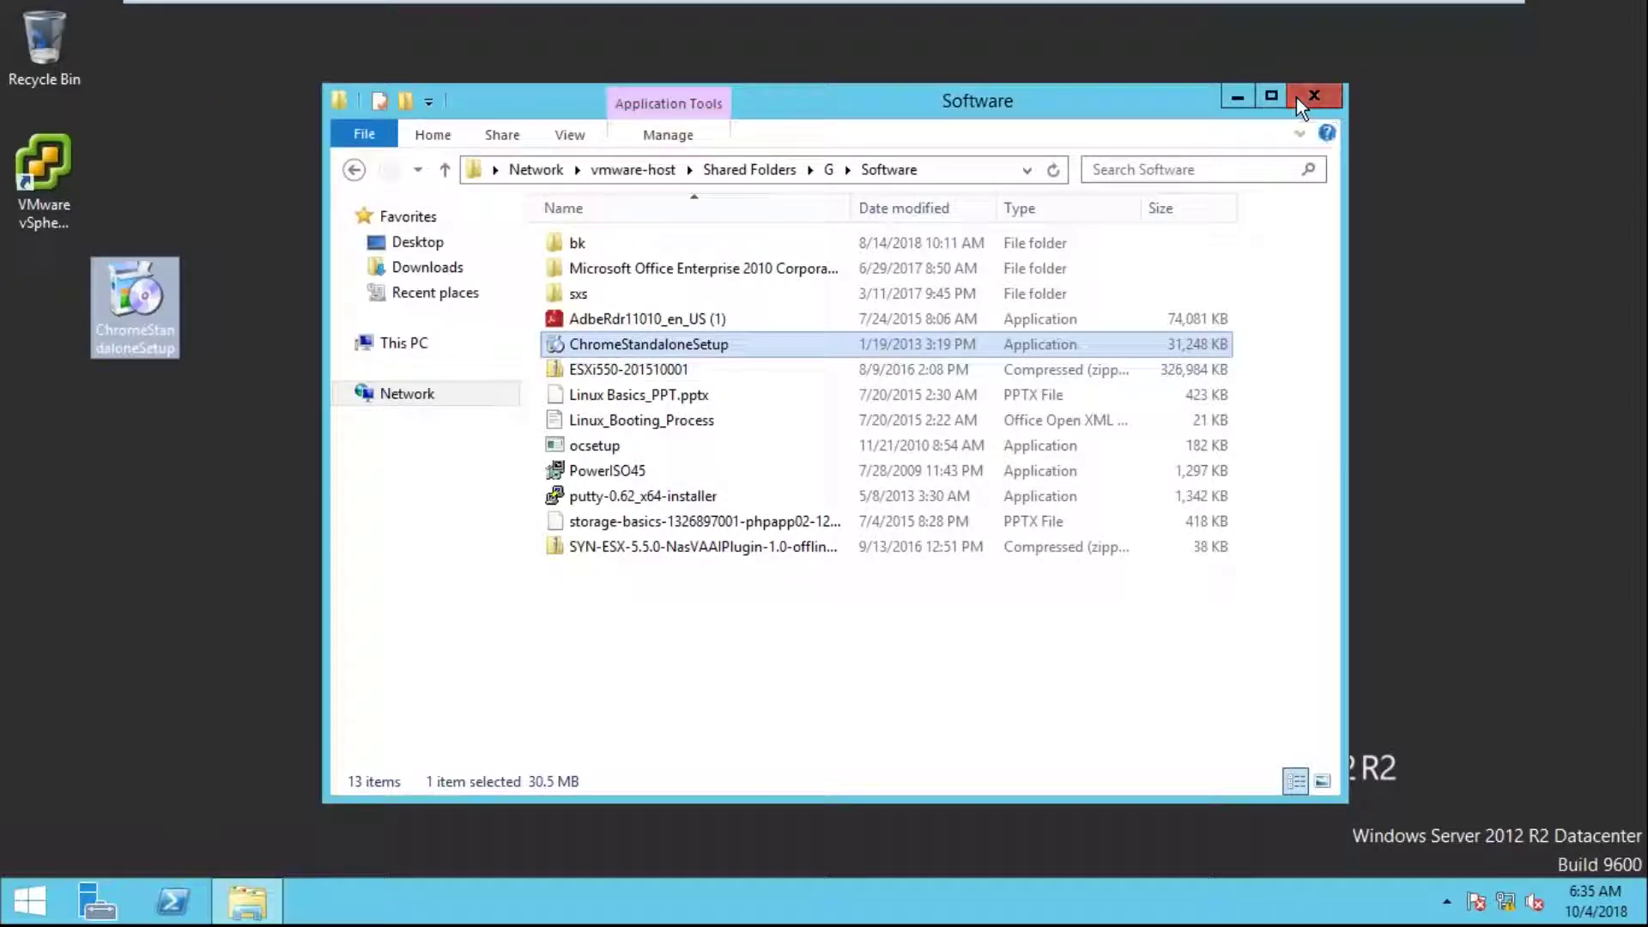
- Close the Software folder, install Chrome from the desktop setup file, continue past its welcome dialog and maximize the browser
{"action": "left_click", "coordinate": [1298, 97]}
{"action": "double_click", "coordinate": [103, 321]}
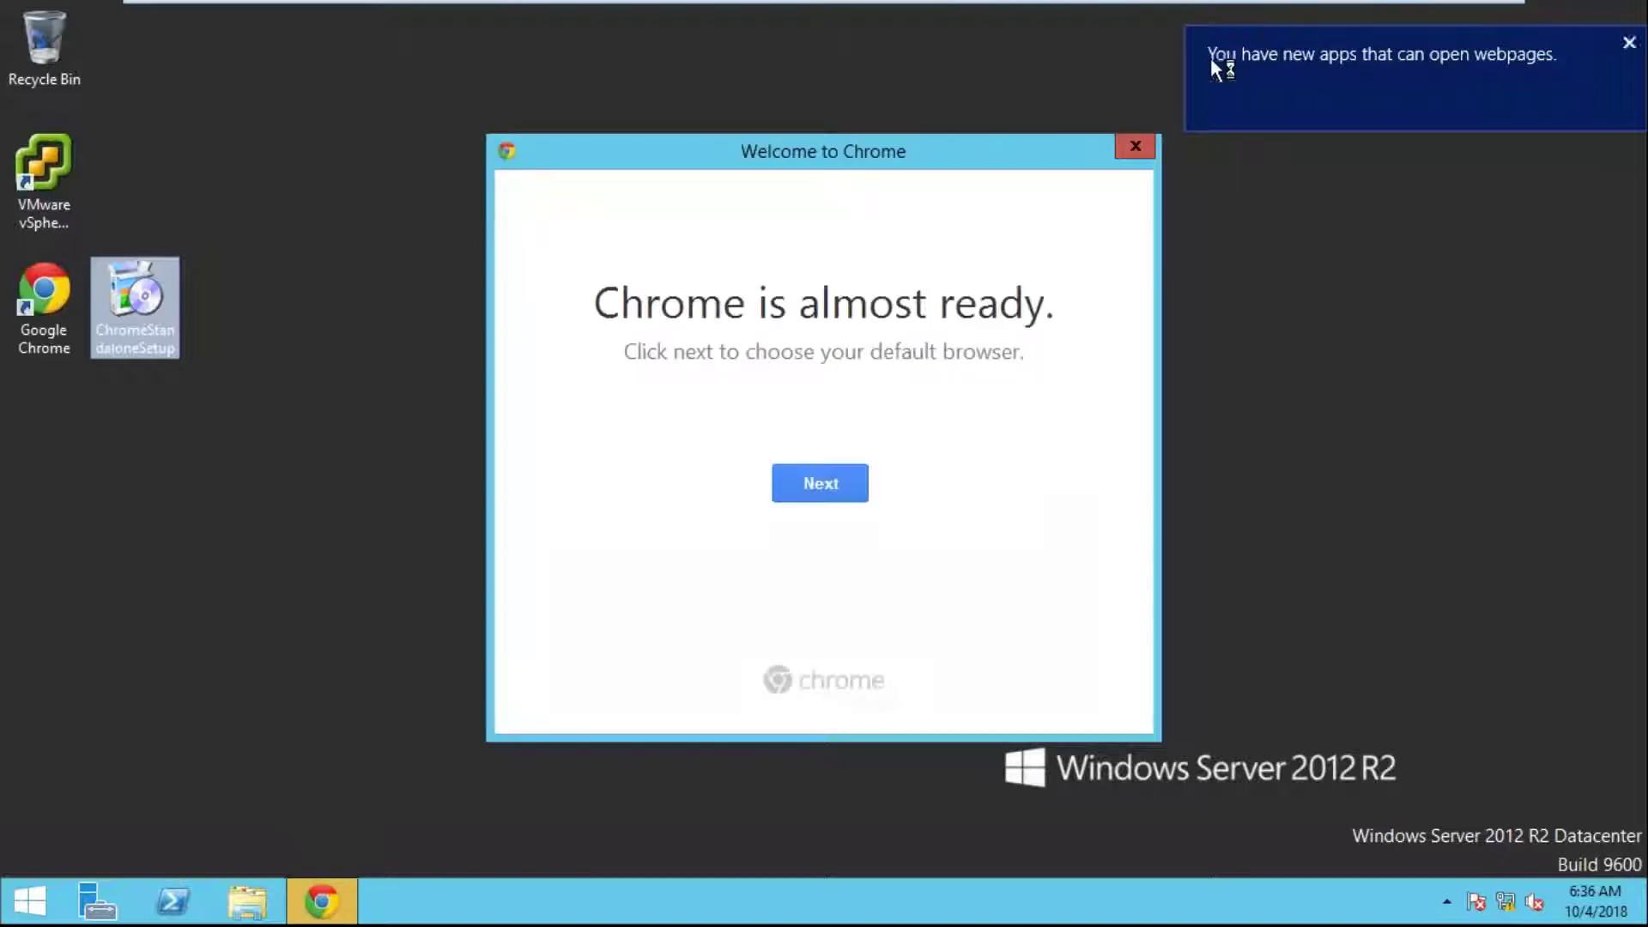
{"action": "left_click", "coordinate": [831, 496]}
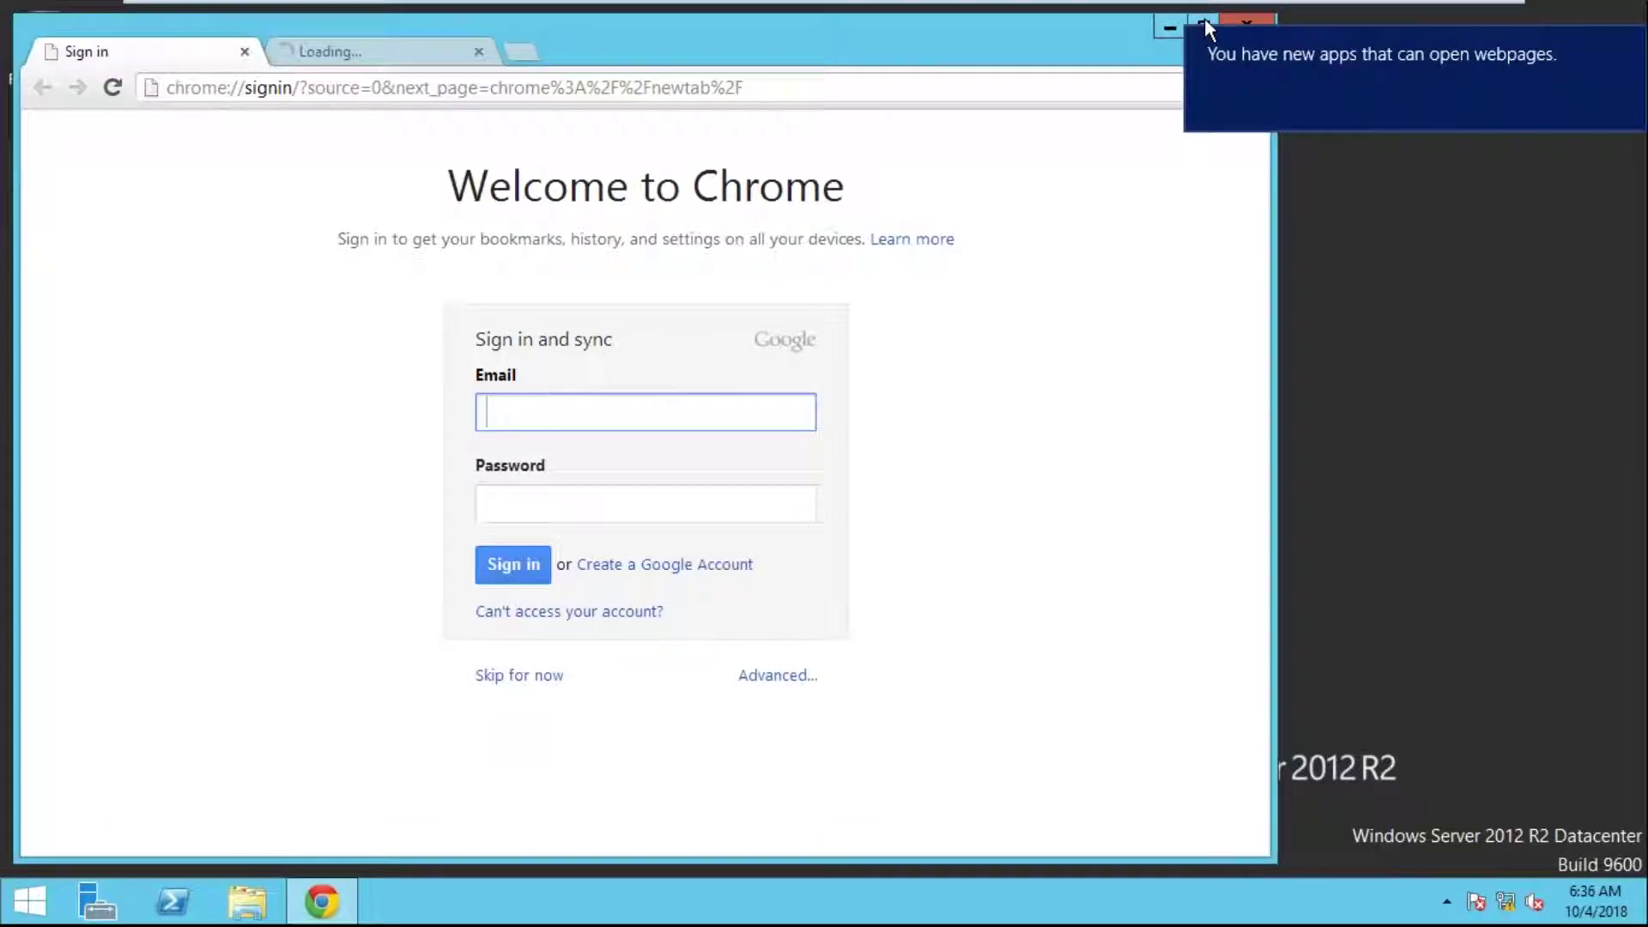
{"action": "left_click", "coordinate": [1205, 24]}
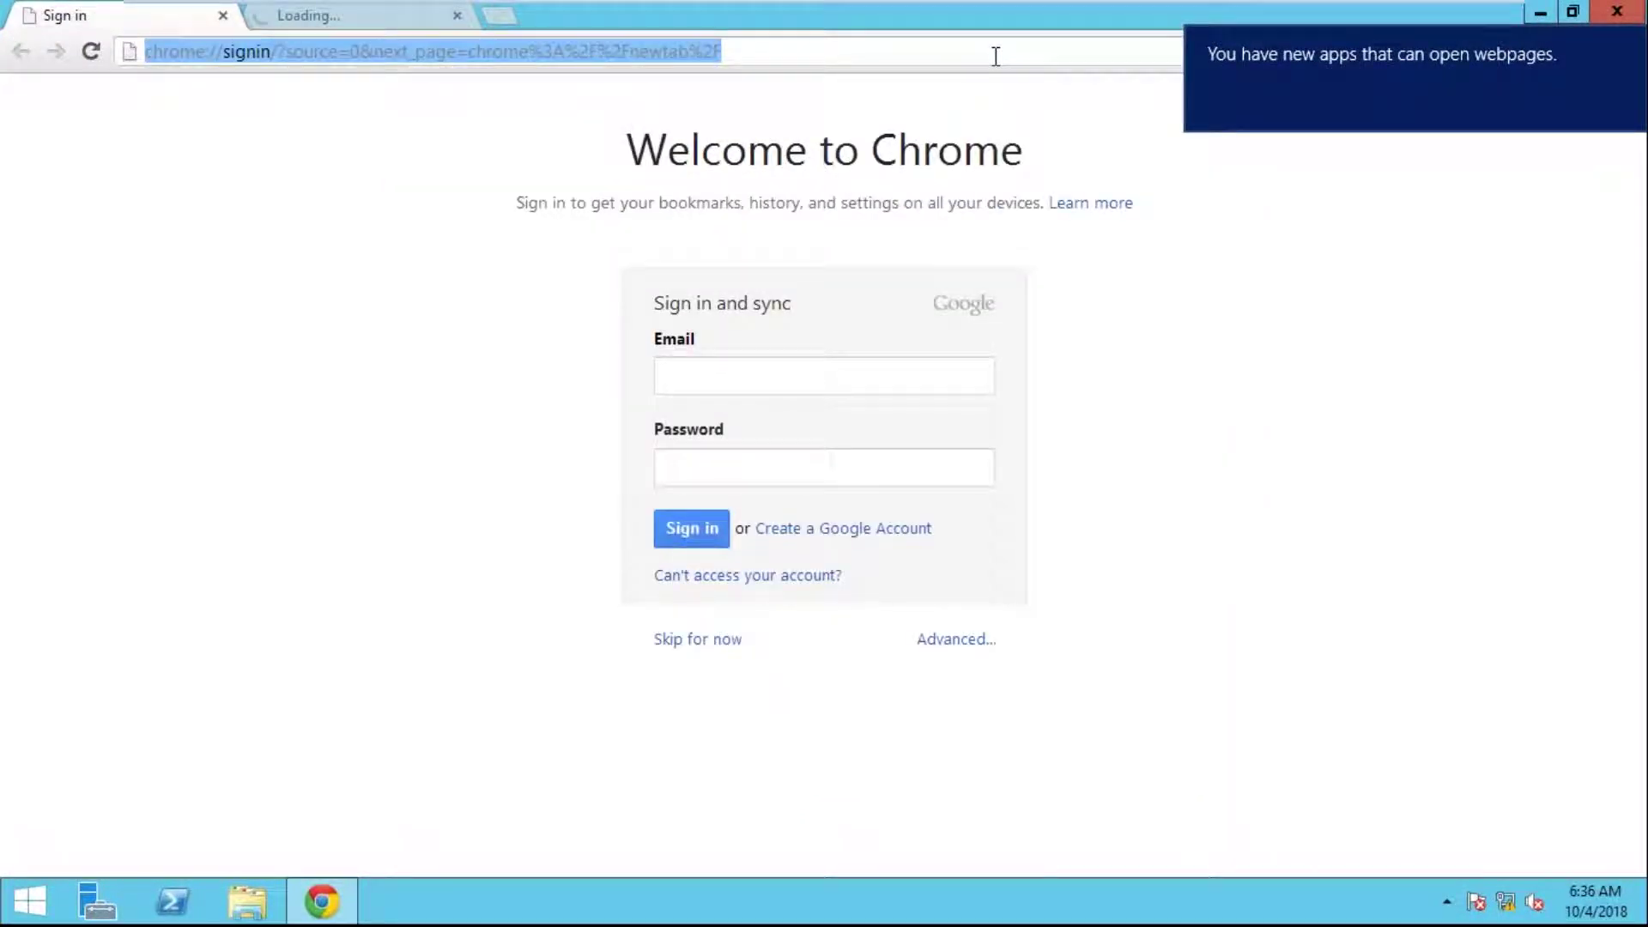
{"action": "key", "text": "BackSpace"}
{"action": "type", "text": "htt"}
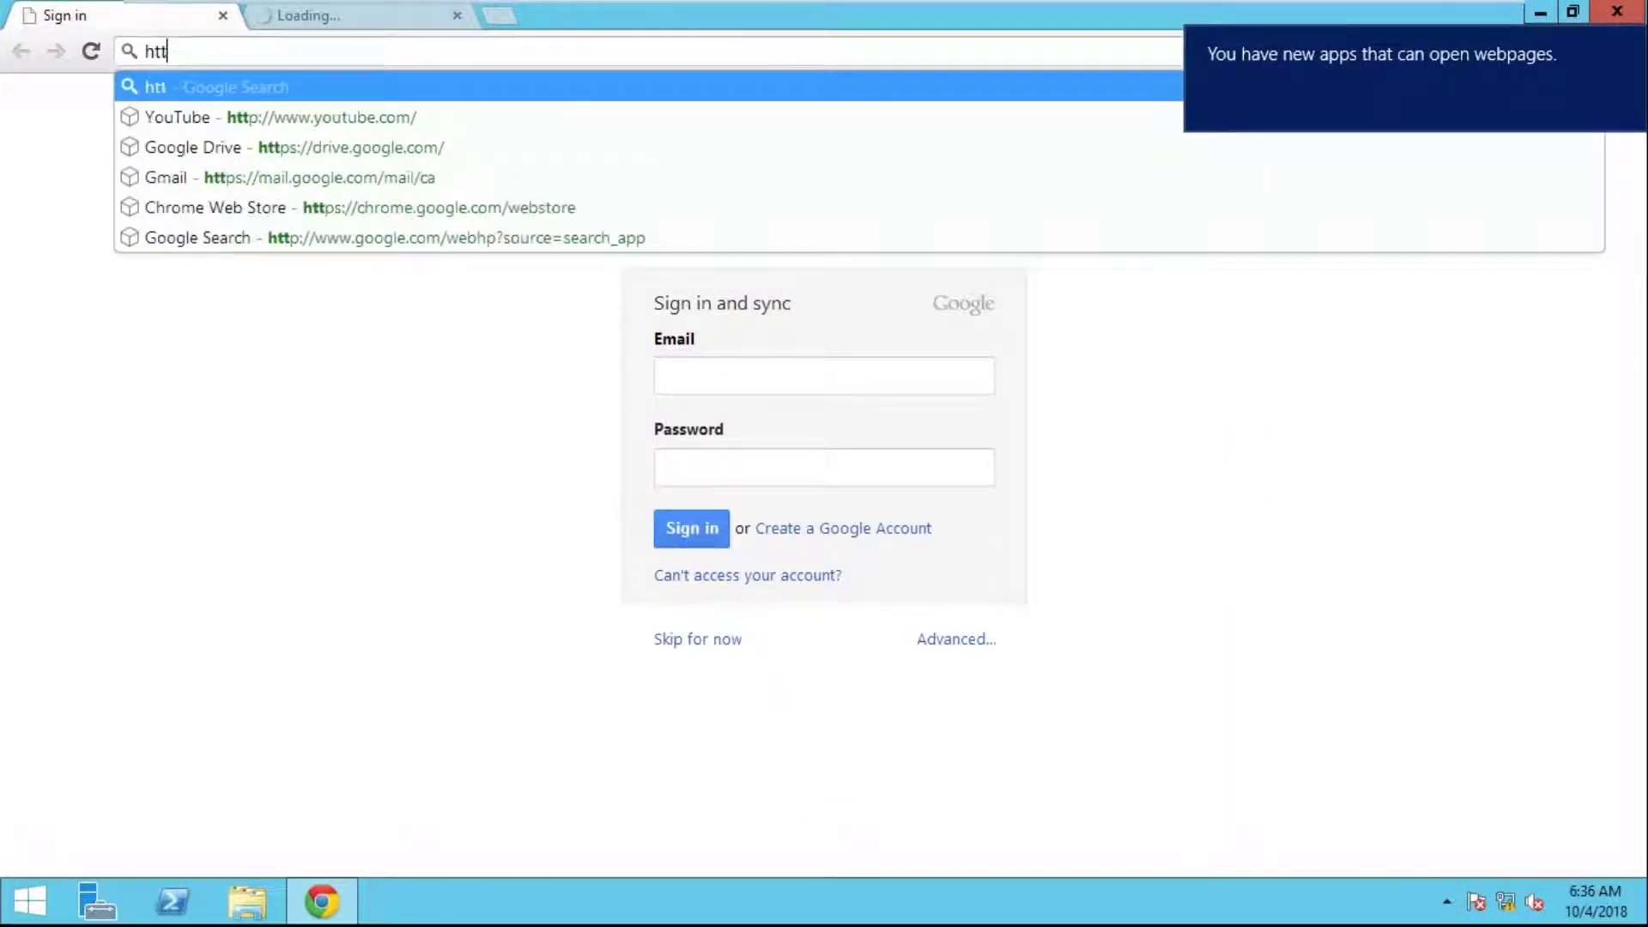
{"action": "type", "text": "ps:"}
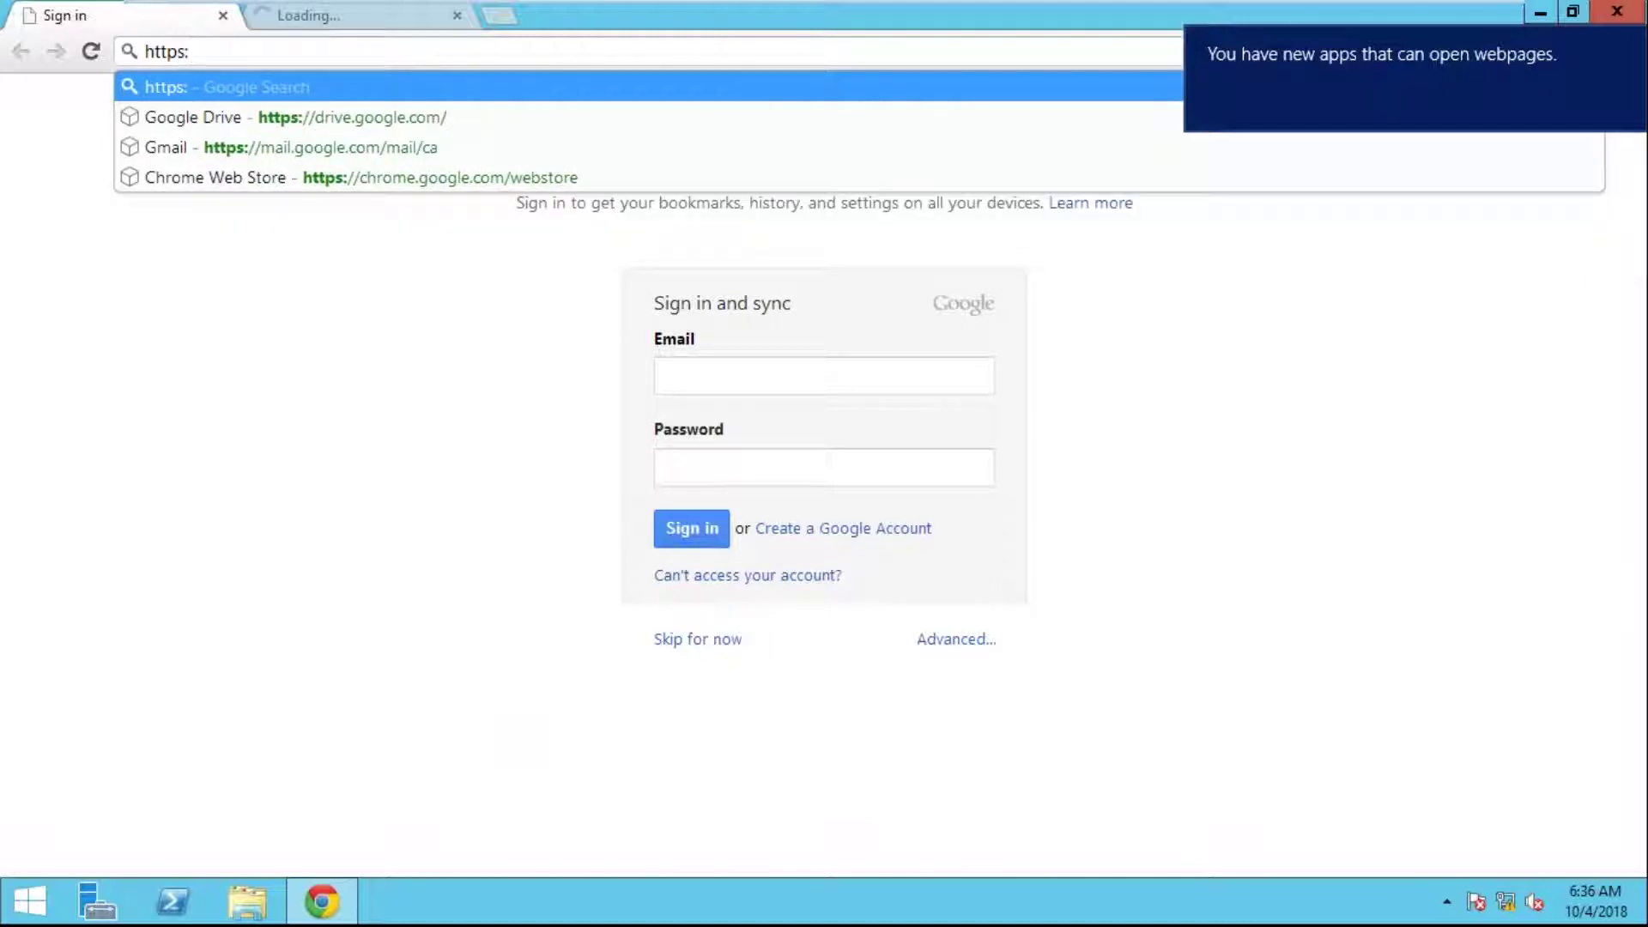
{"action": "type", "text": "//"}
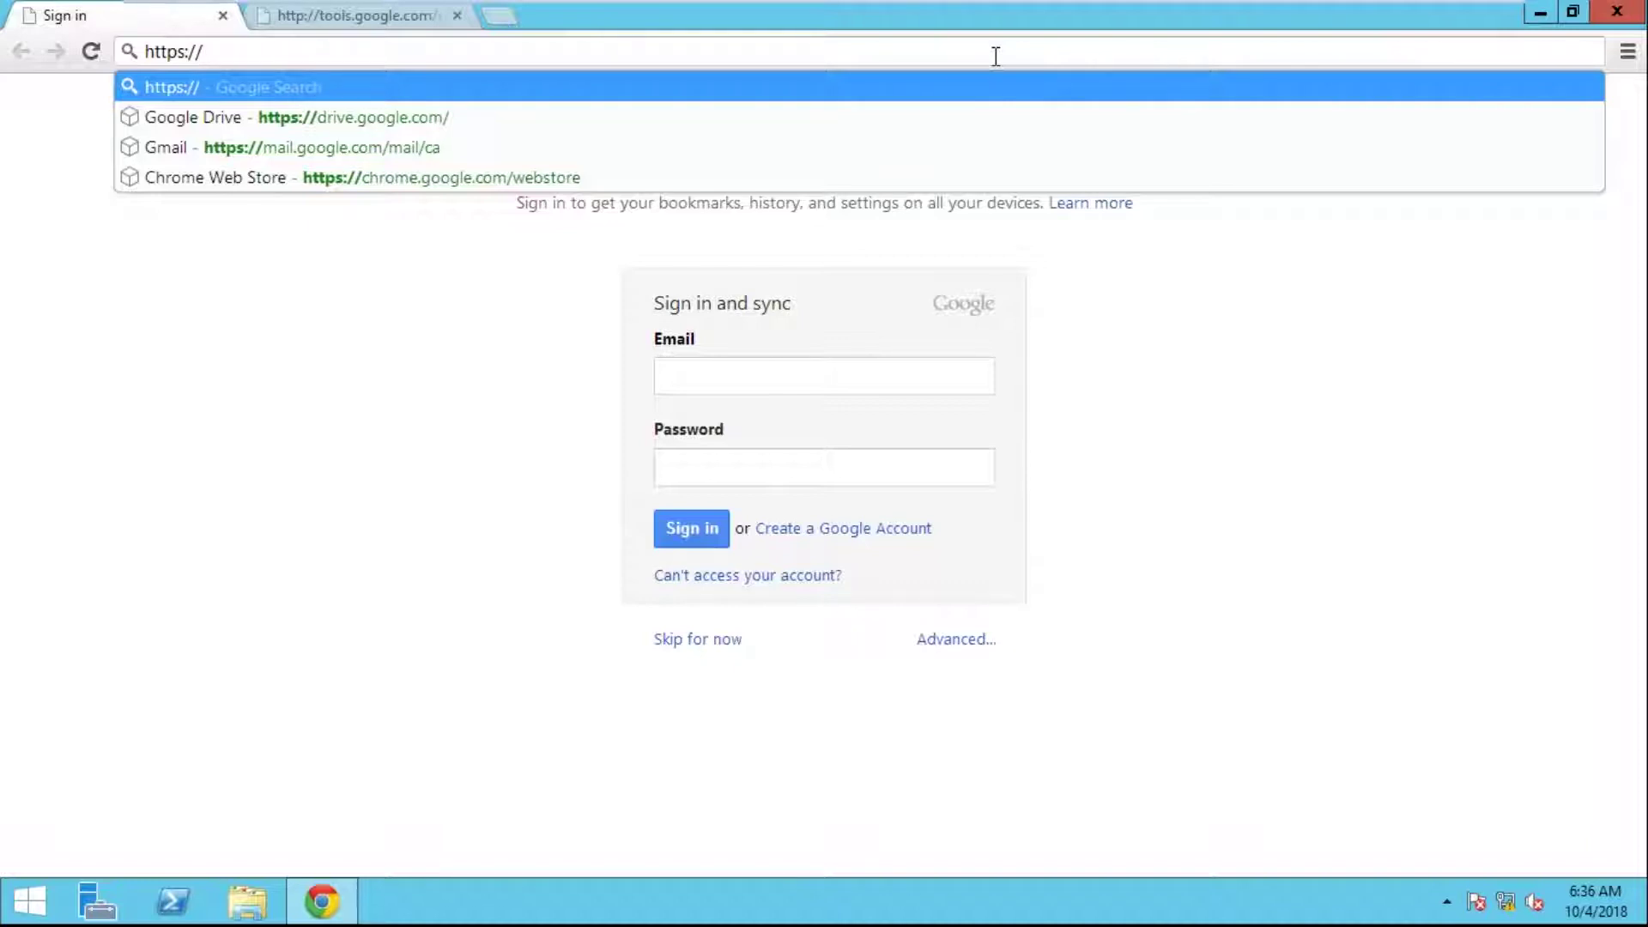
{"action": "type", "text": "10.210.1"}
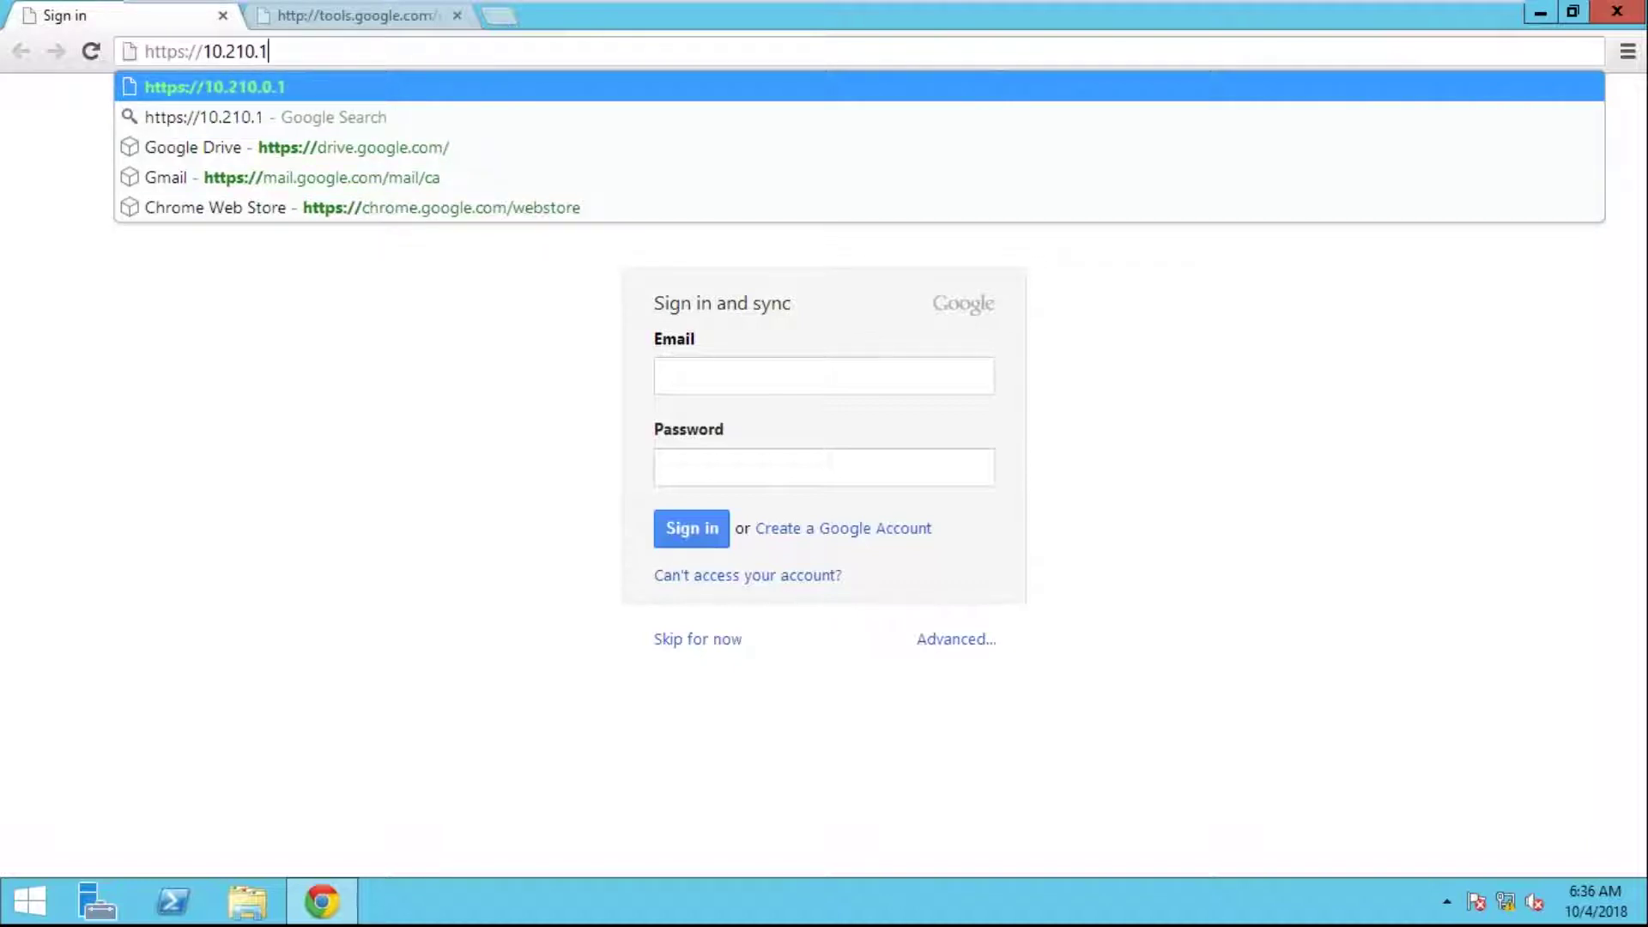
{"action": "type", "text": "0.134"}
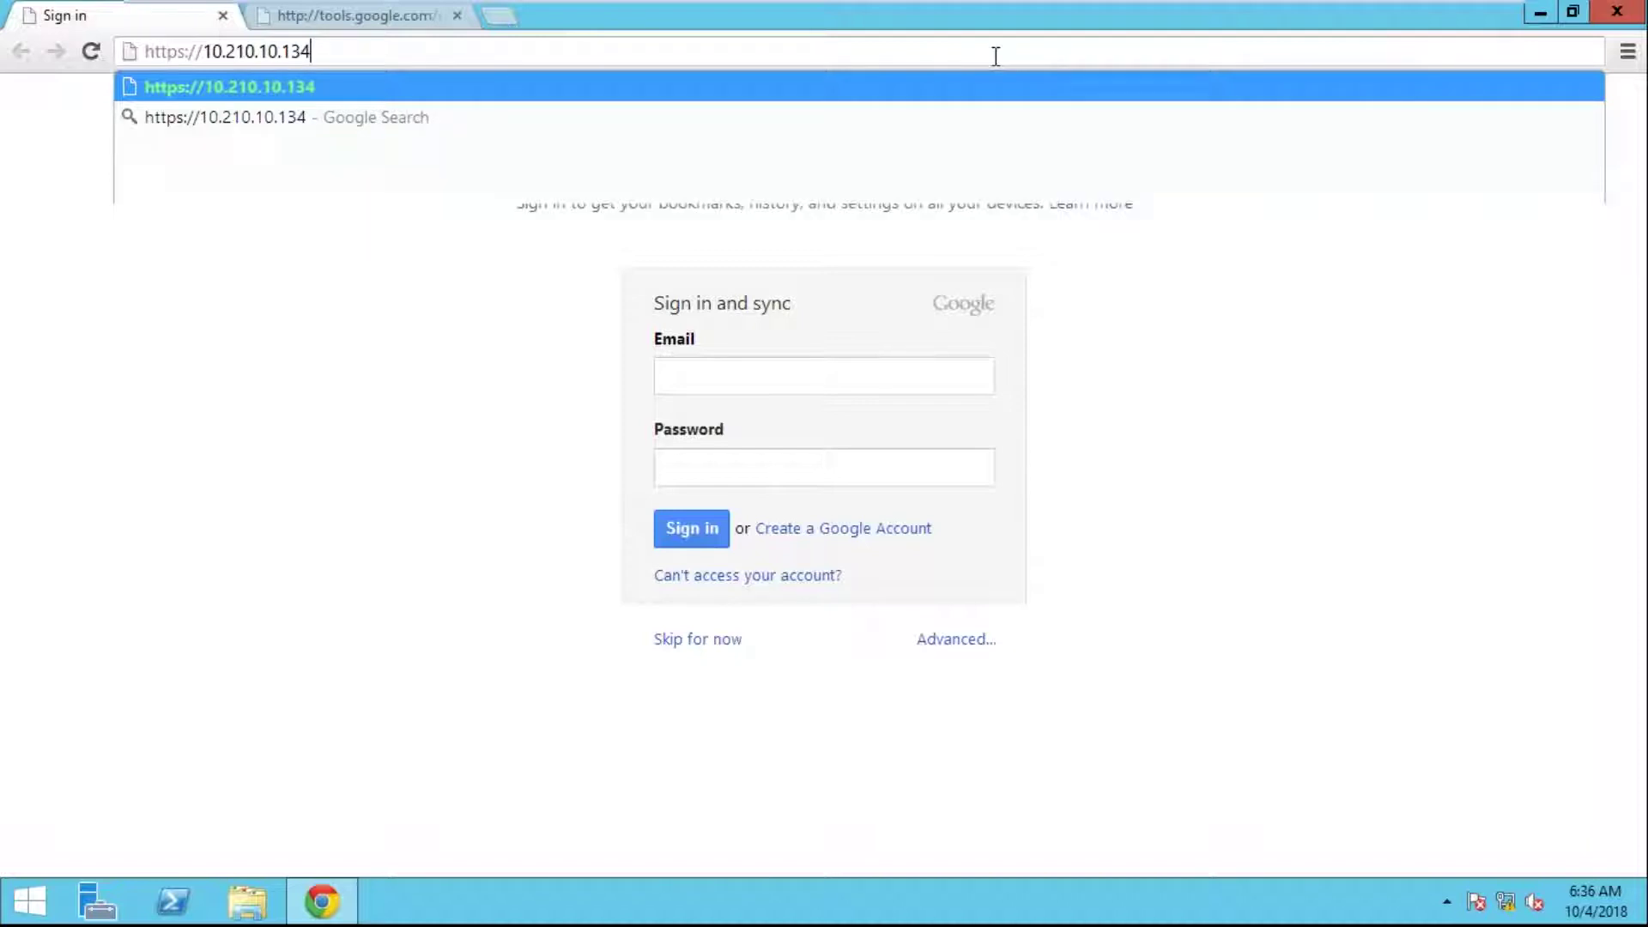
{"action": "type", "text": ":446"}
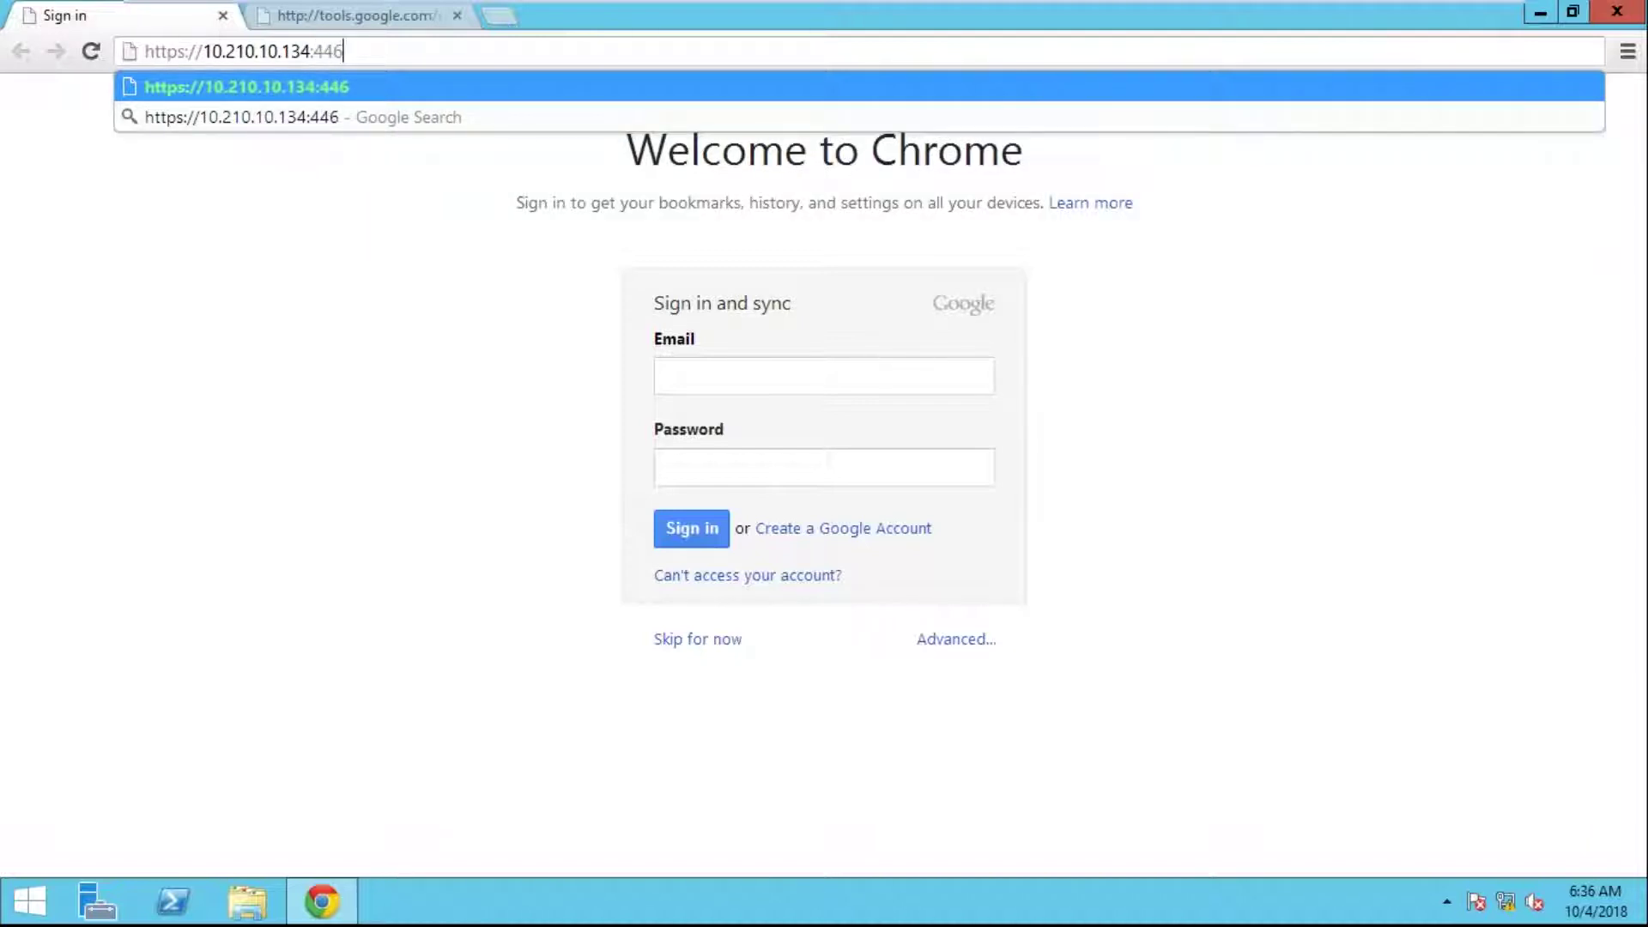
{"action": "key", "text": "Return"}
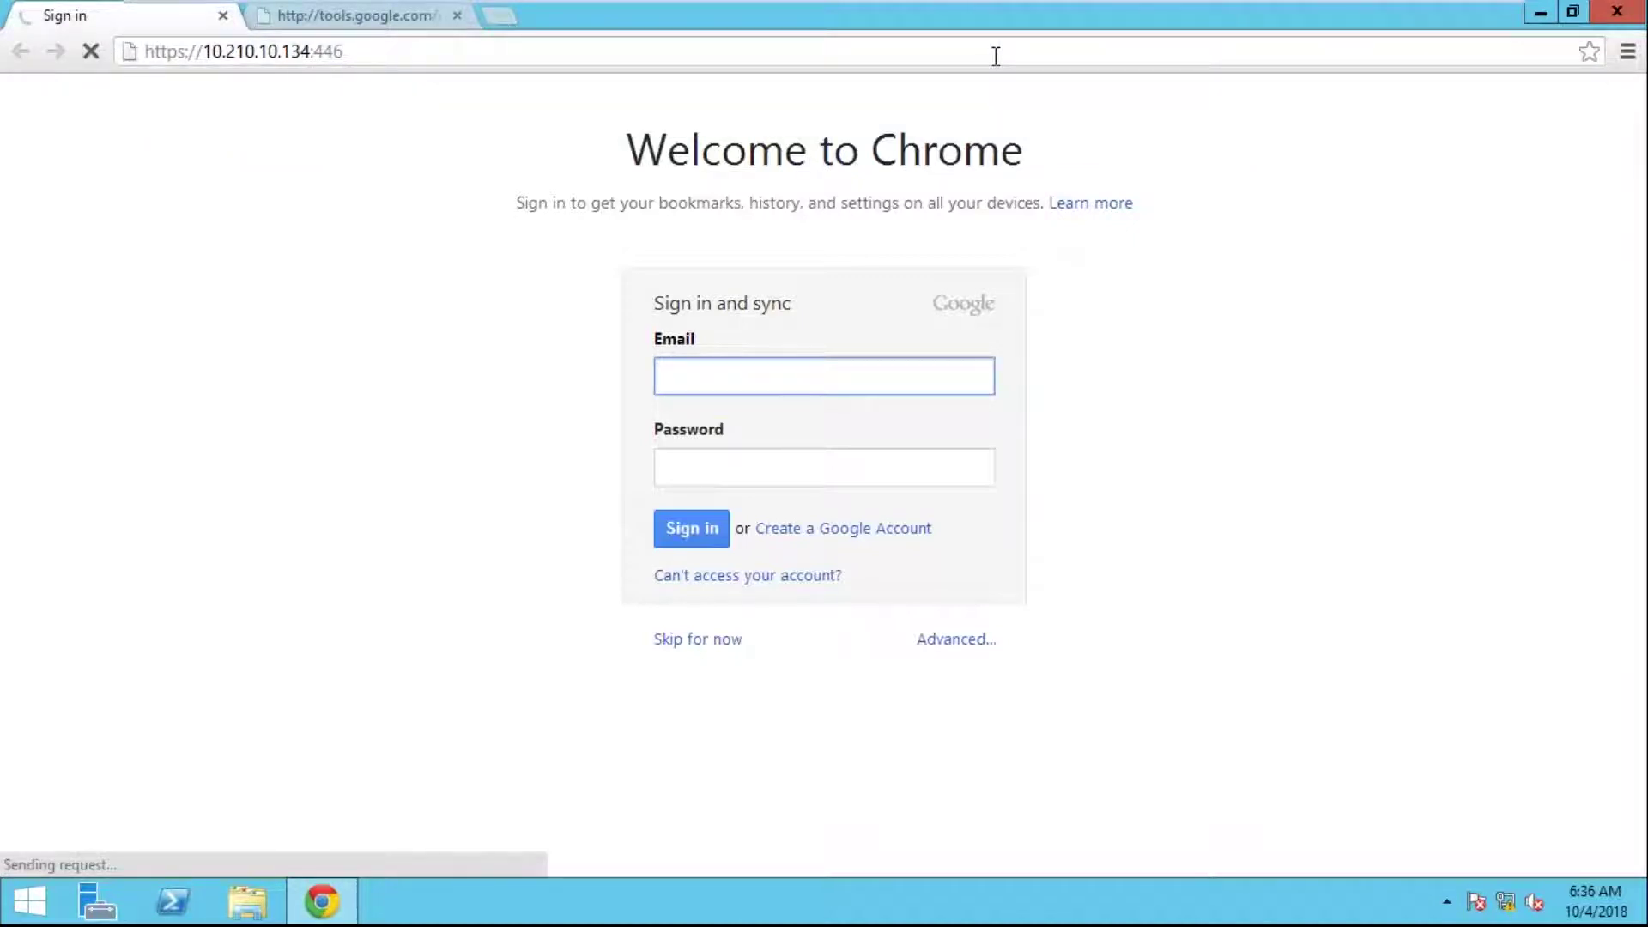
{"action": "mouse_move", "coordinate": [834, 7]}
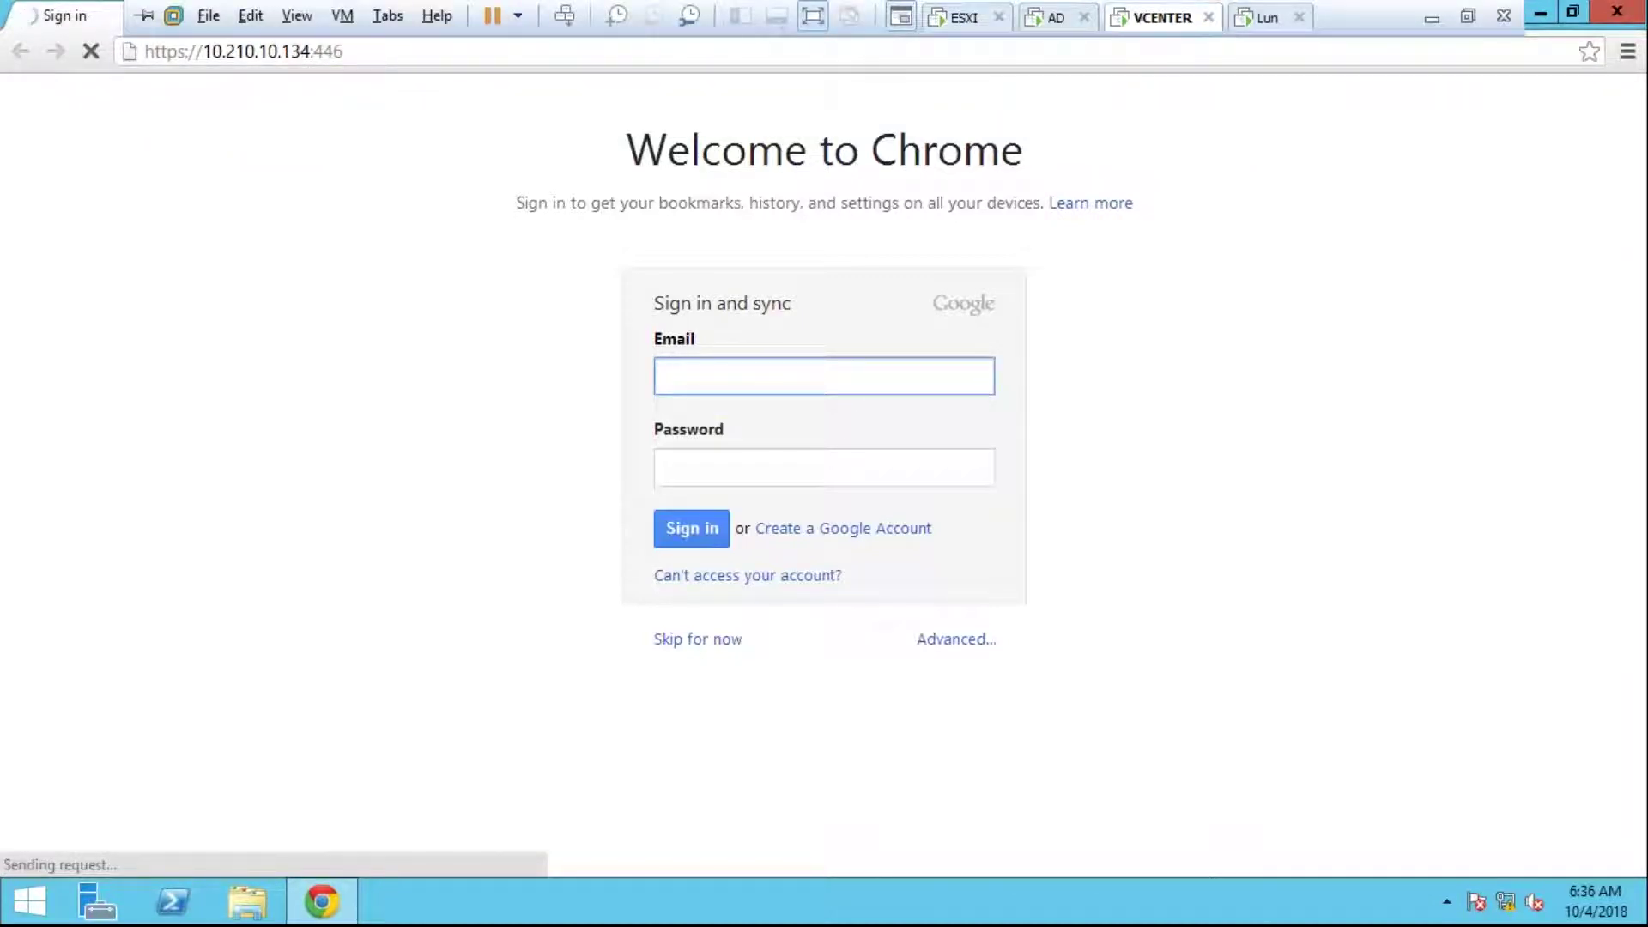
{"action": "left_click", "coordinate": [416, 19]}
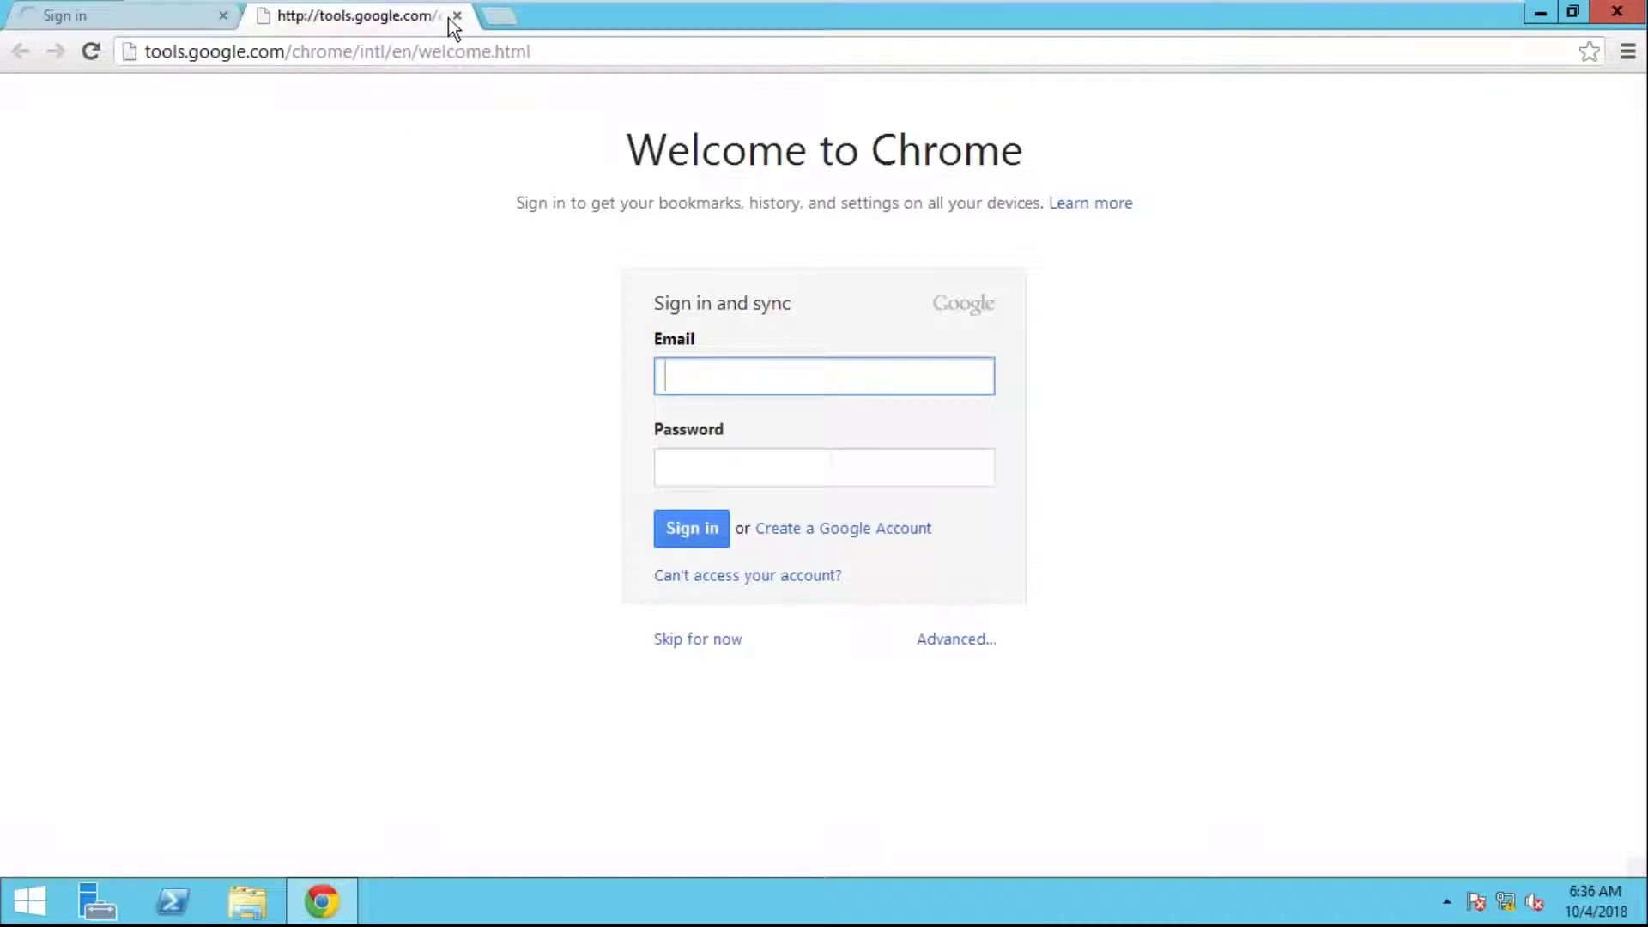
- Close the tools.google.com tab, check the web administration address on the Lun console, and proceed past VCENTER's certificate warning for 10.210.10.134:446
{"action": "left_click", "coordinate": [456, 17]}
{"action": "mouse_move", "coordinate": [998, 30]}
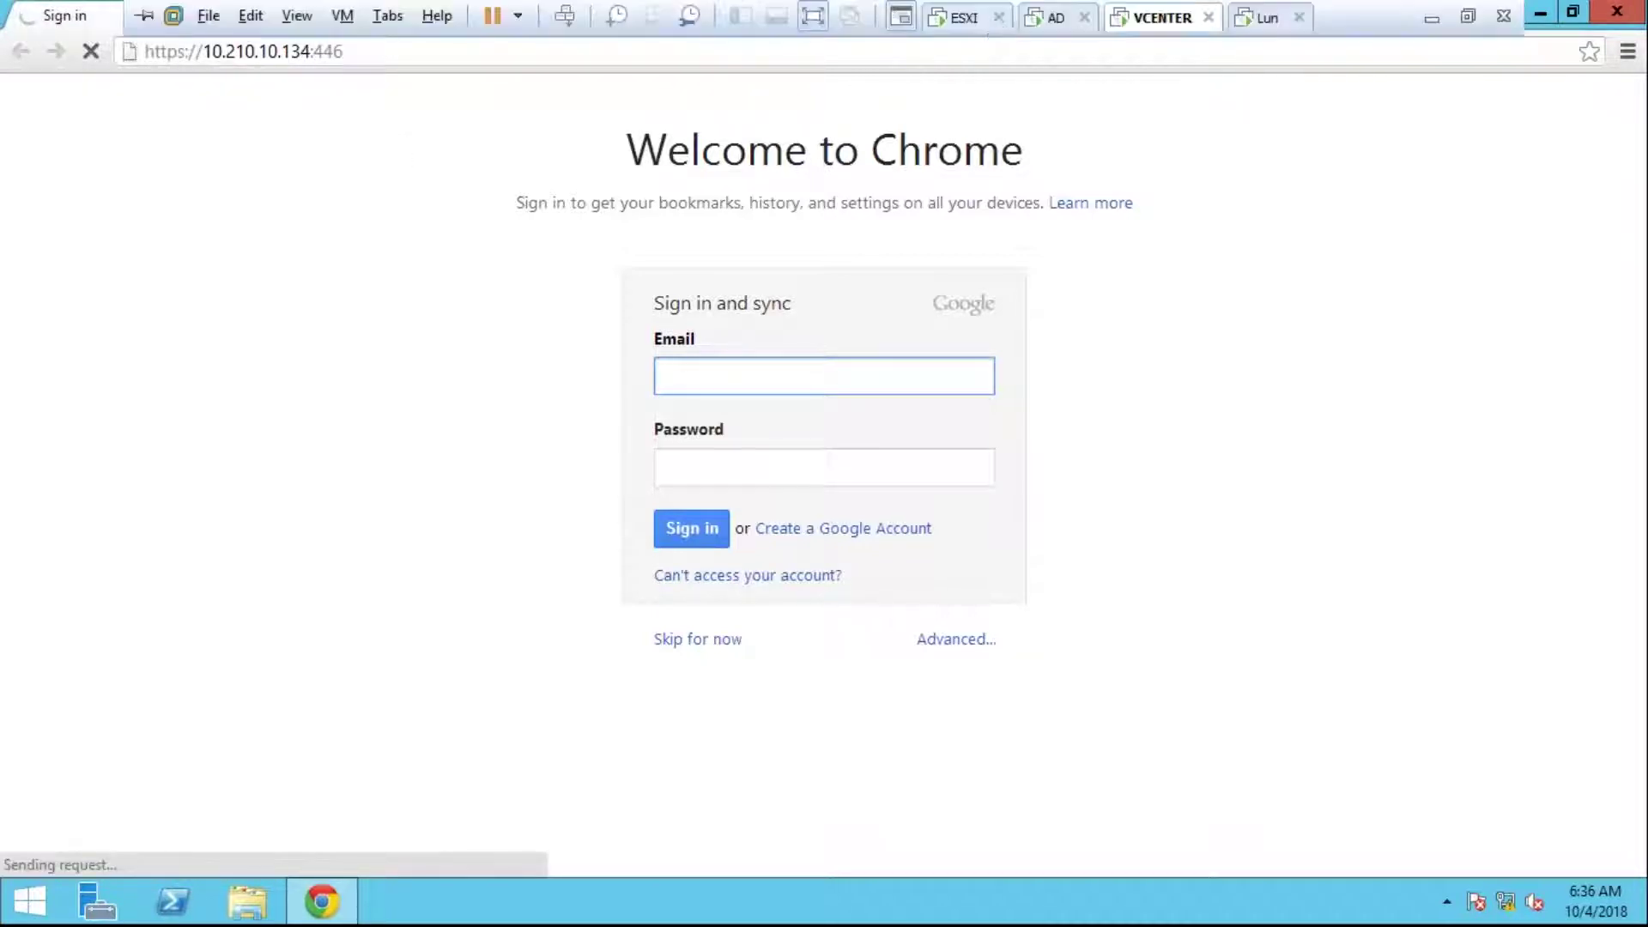
{"action": "left_click", "coordinate": [1263, 35]}
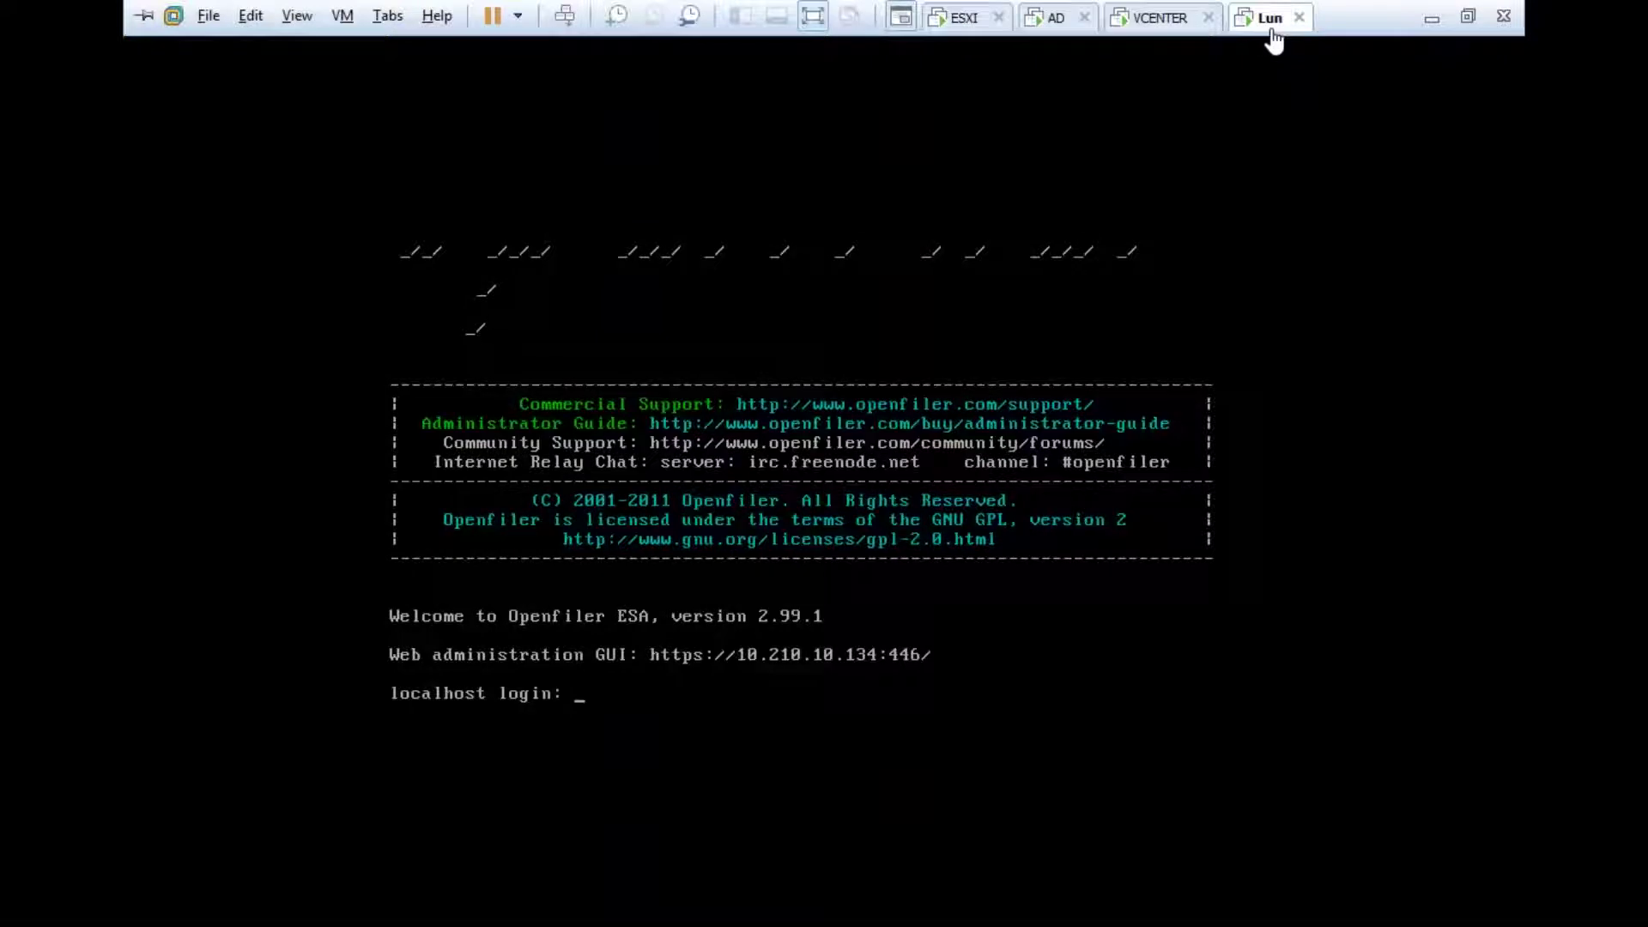
{"action": "left_click", "coordinate": [1163, 31]}
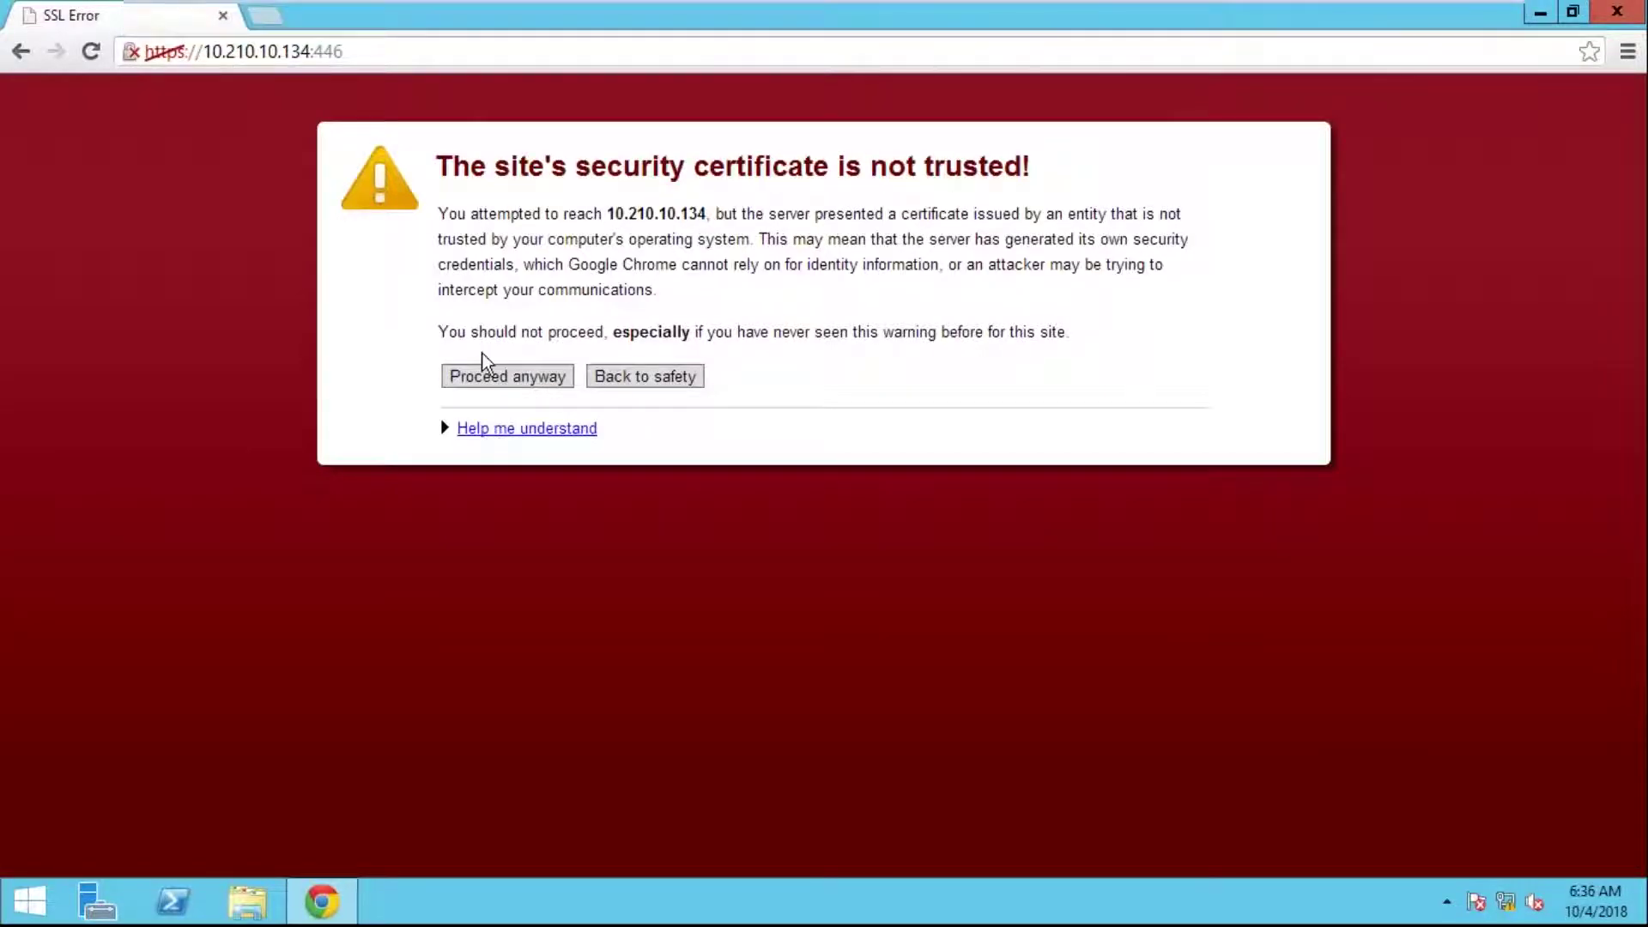
{"action": "left_click", "coordinate": [508, 377]}
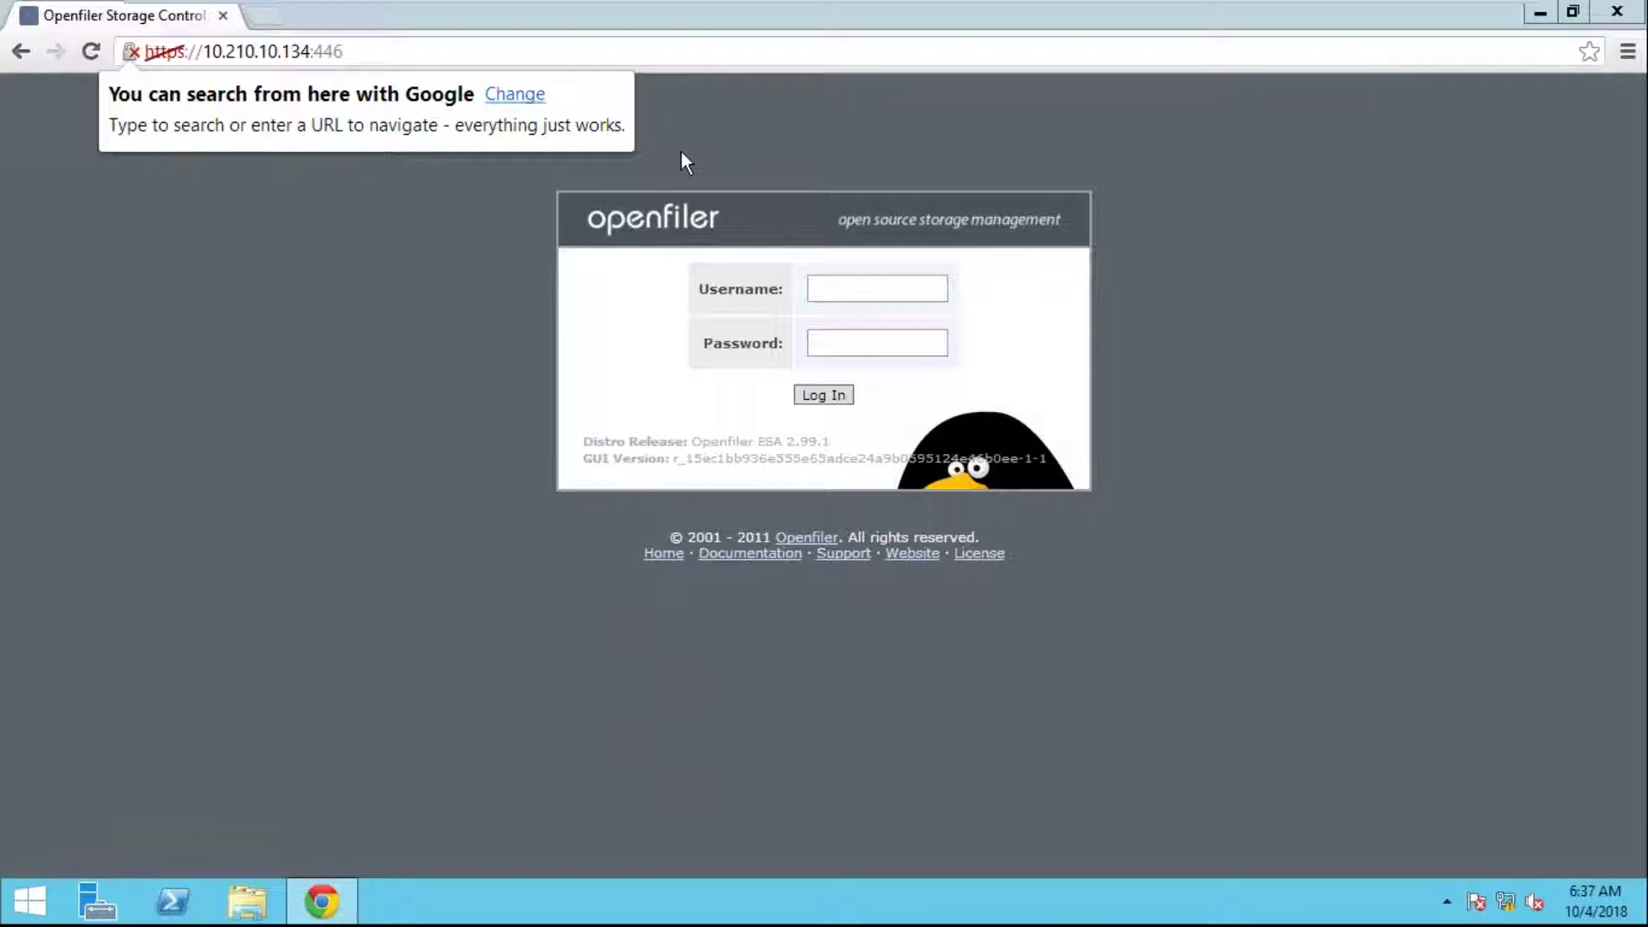
- Log in to the Openfiler web administration with the username openfiler and the account password
{"action": "left_click", "coordinate": [850, 283]}
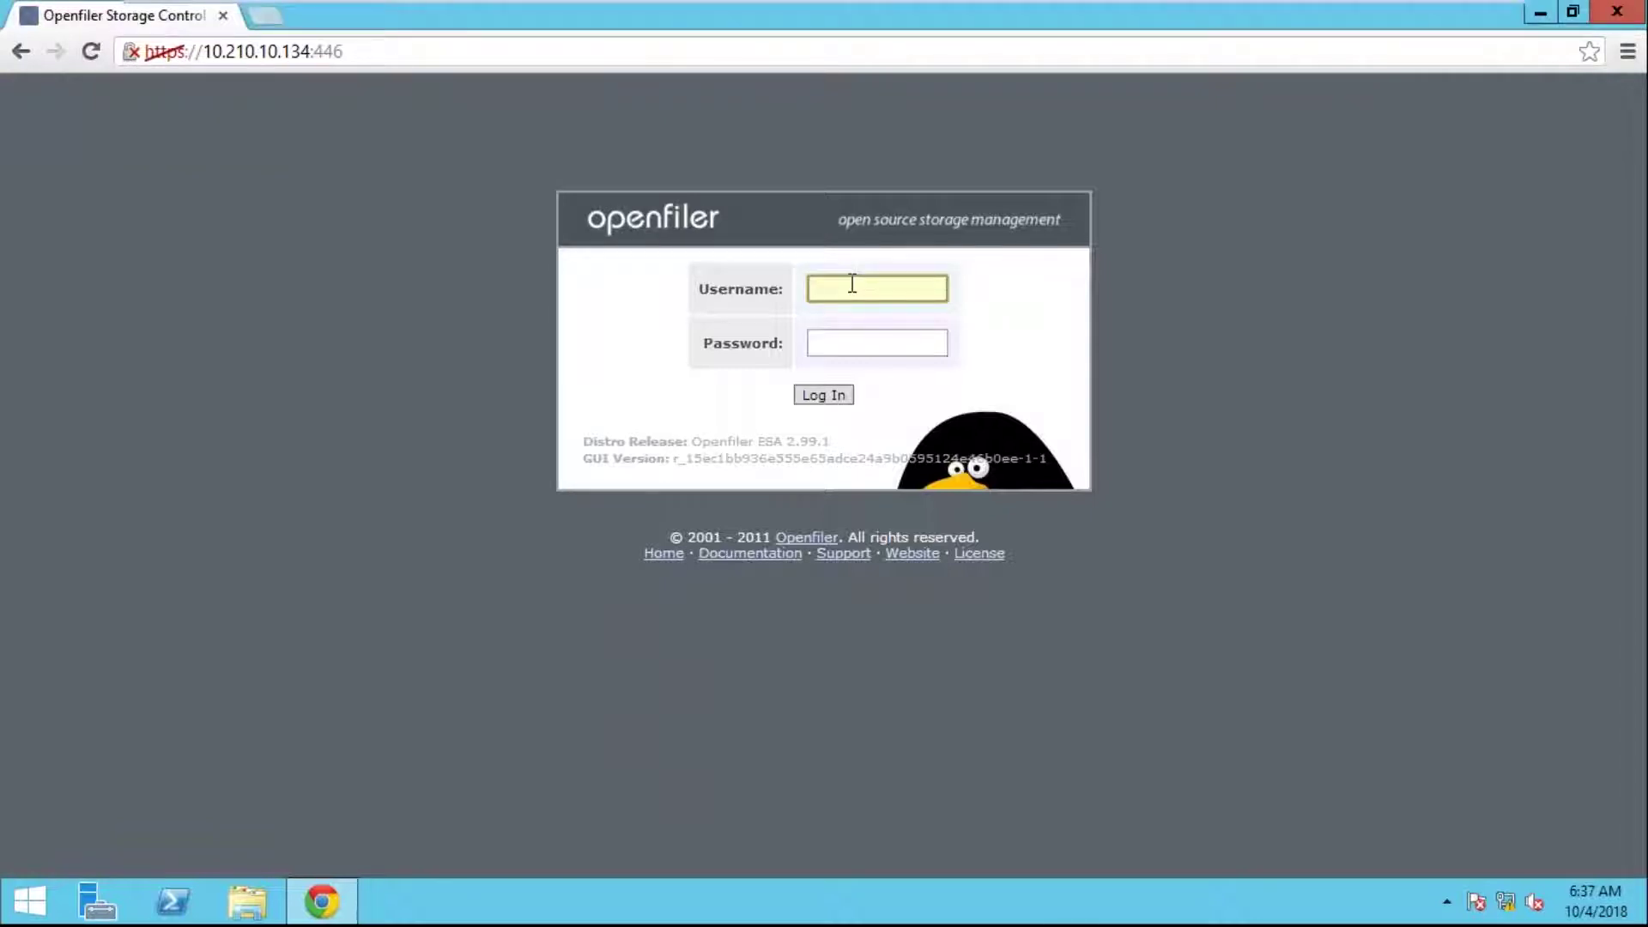
{"action": "type", "text": "openfiler"}
{"action": "left_click", "coordinate": [890, 346]}
{"action": "type", "text": "password"}
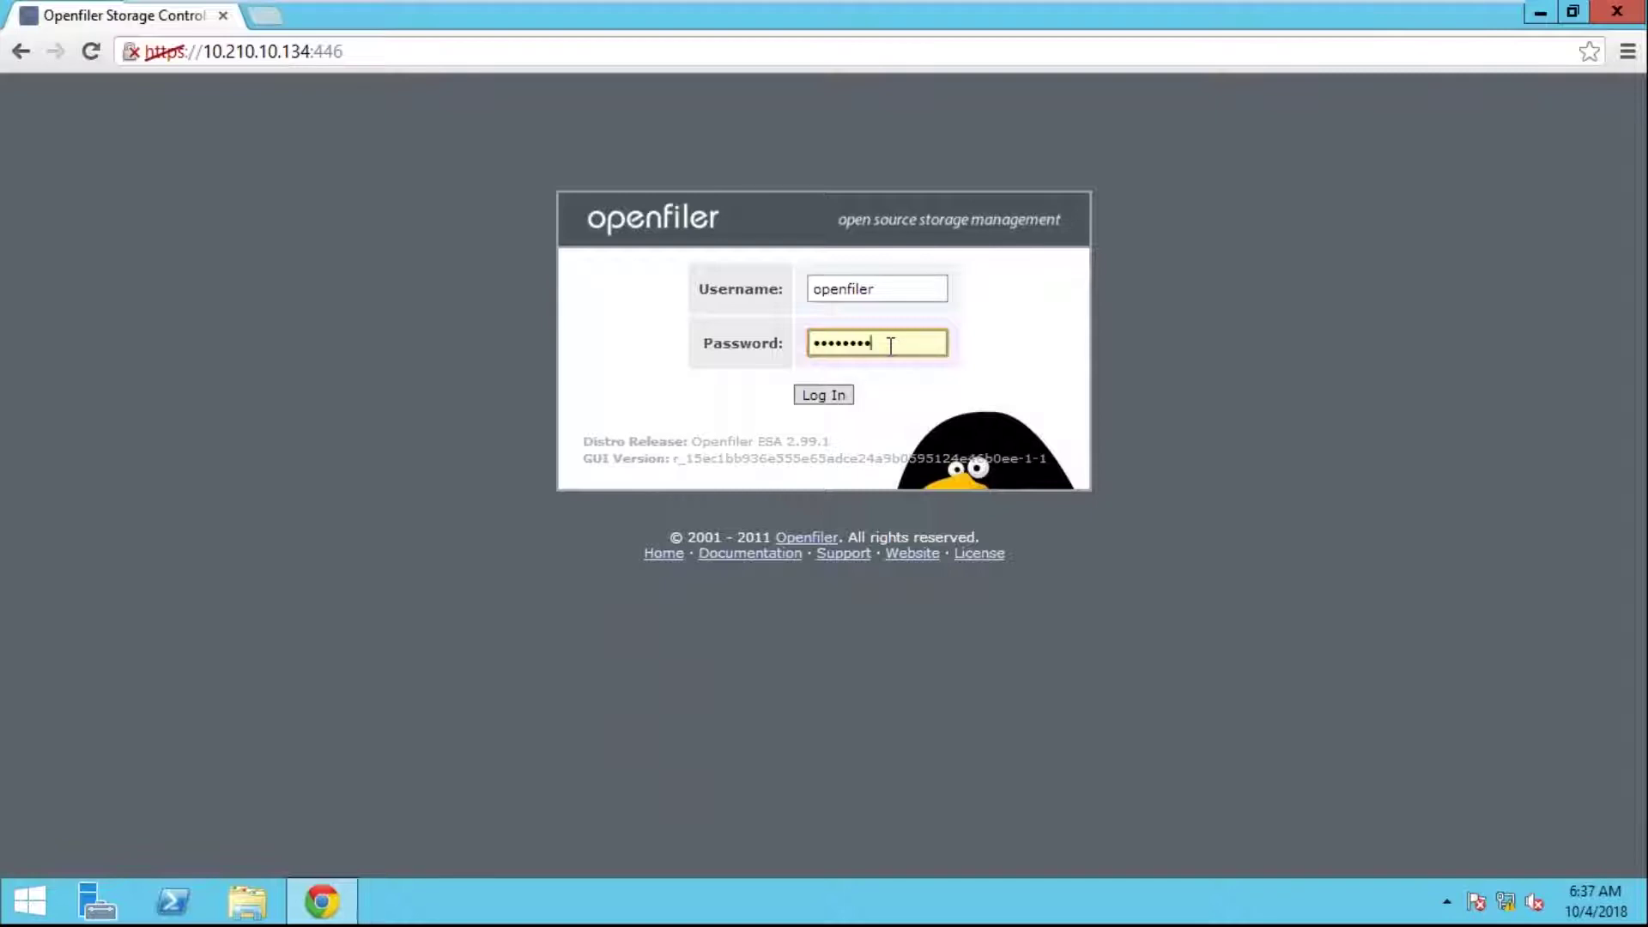
{"action": "left_click", "coordinate": [824, 397]}
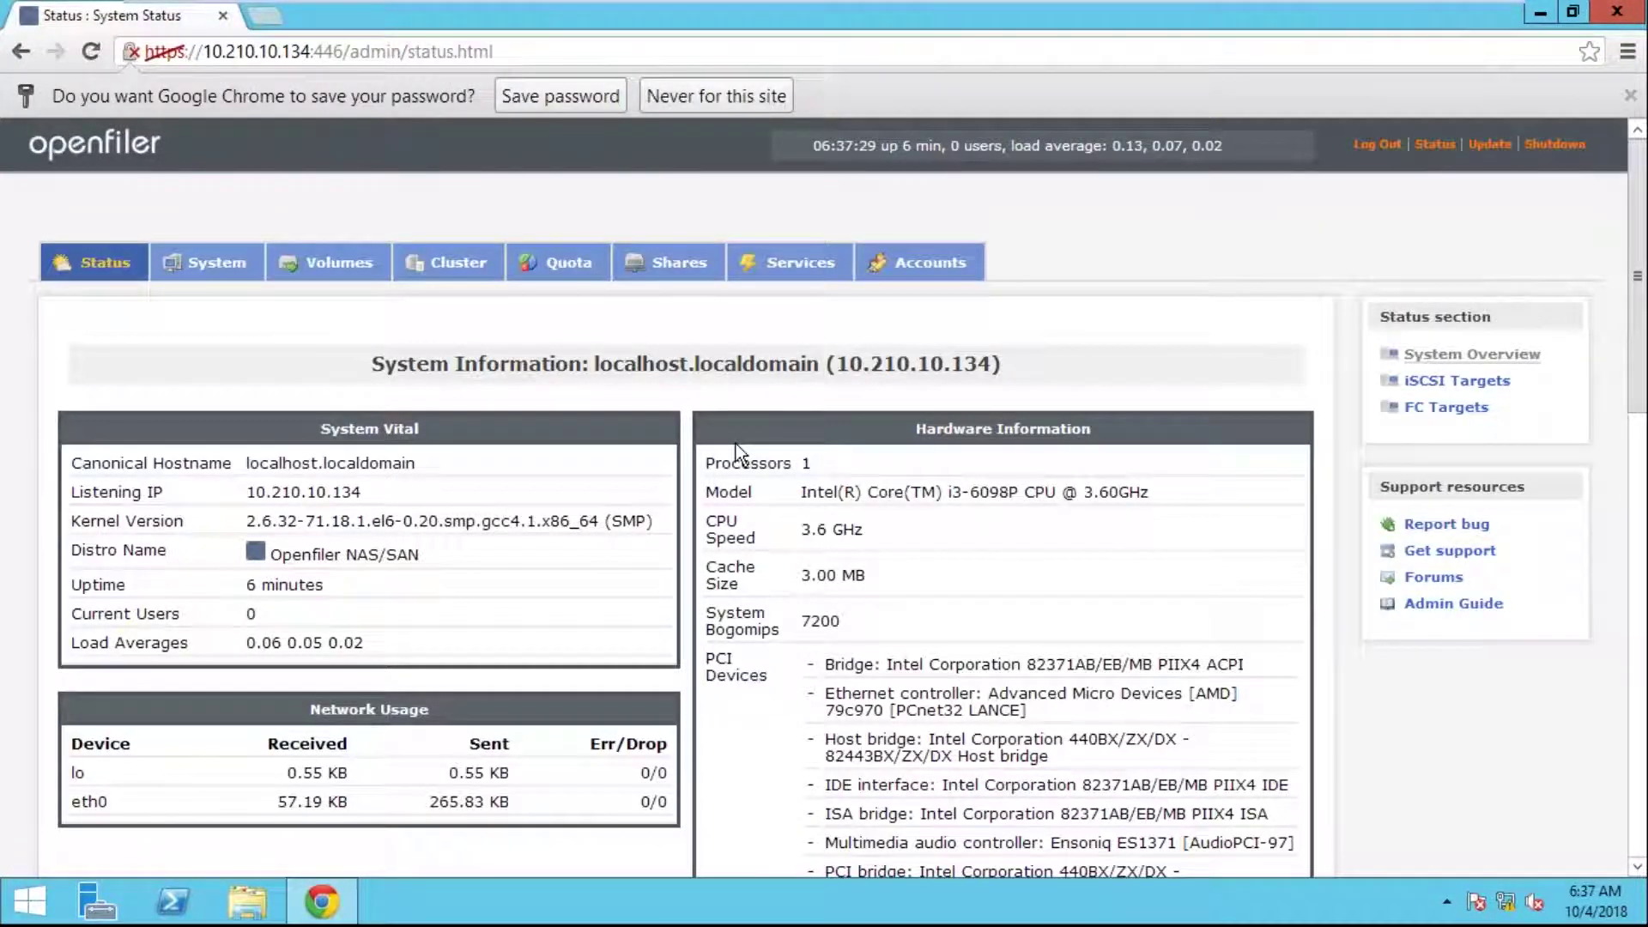
- Go to Openfiler's volume group management, decline password saving for this site, and follow the link to create new physical volumes
{"action": "scroll", "coordinate": [672, 529], "scroll_direction": "down", "scroll_amount": 3}
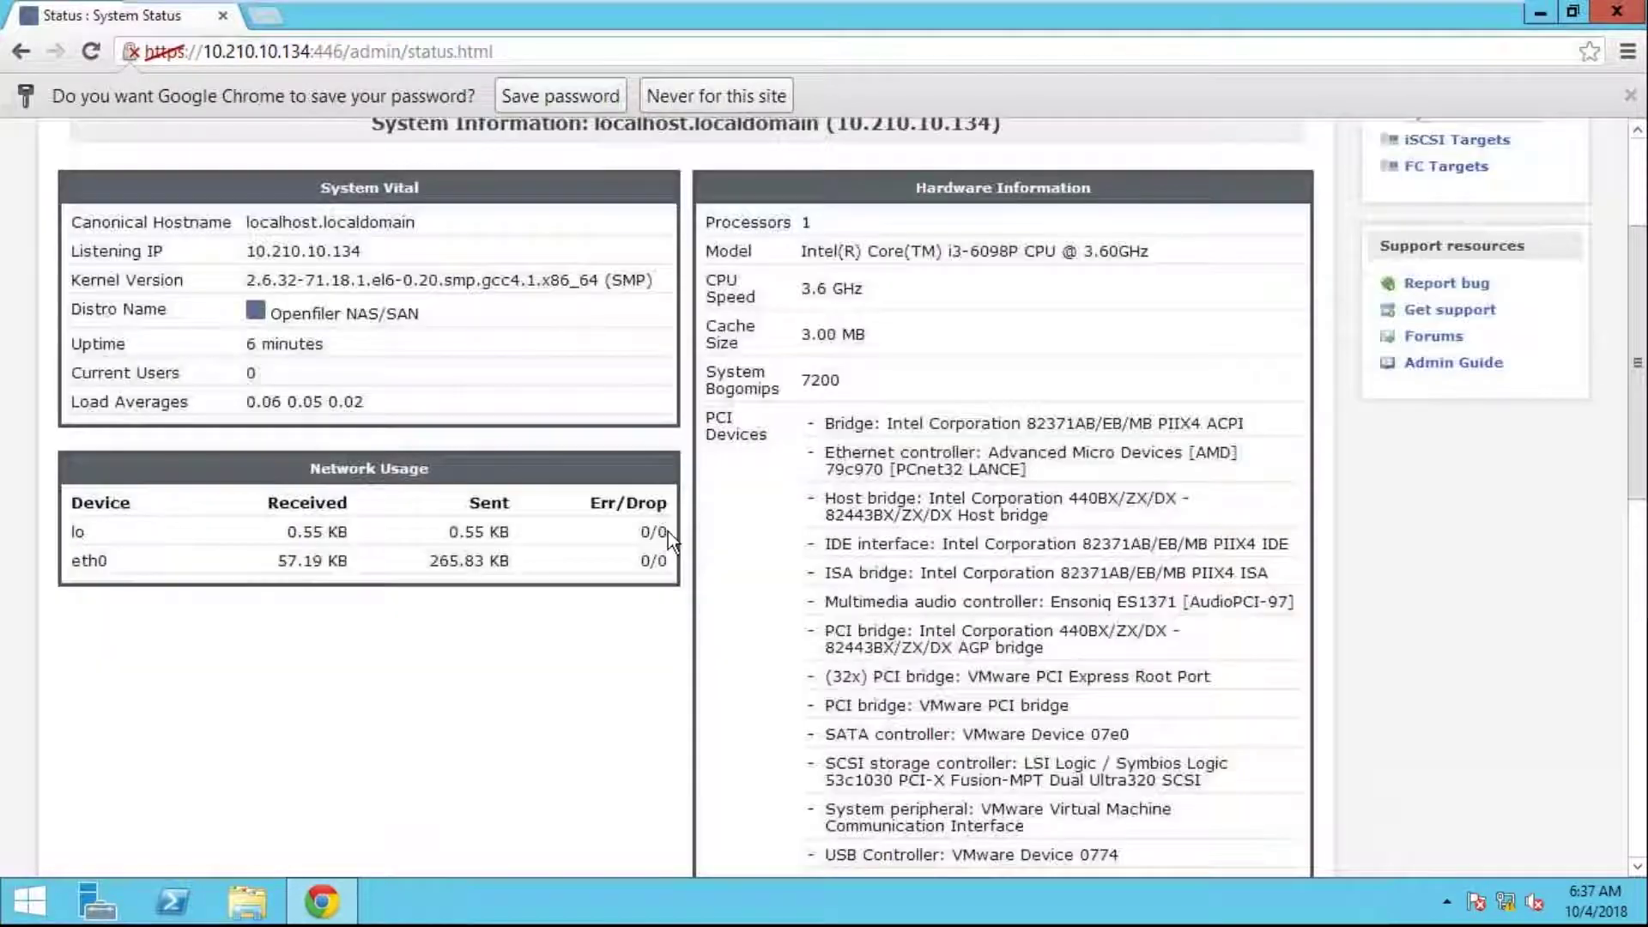
{"action": "scroll", "coordinate": [332, 258], "scroll_direction": "up", "scroll_amount": 3}
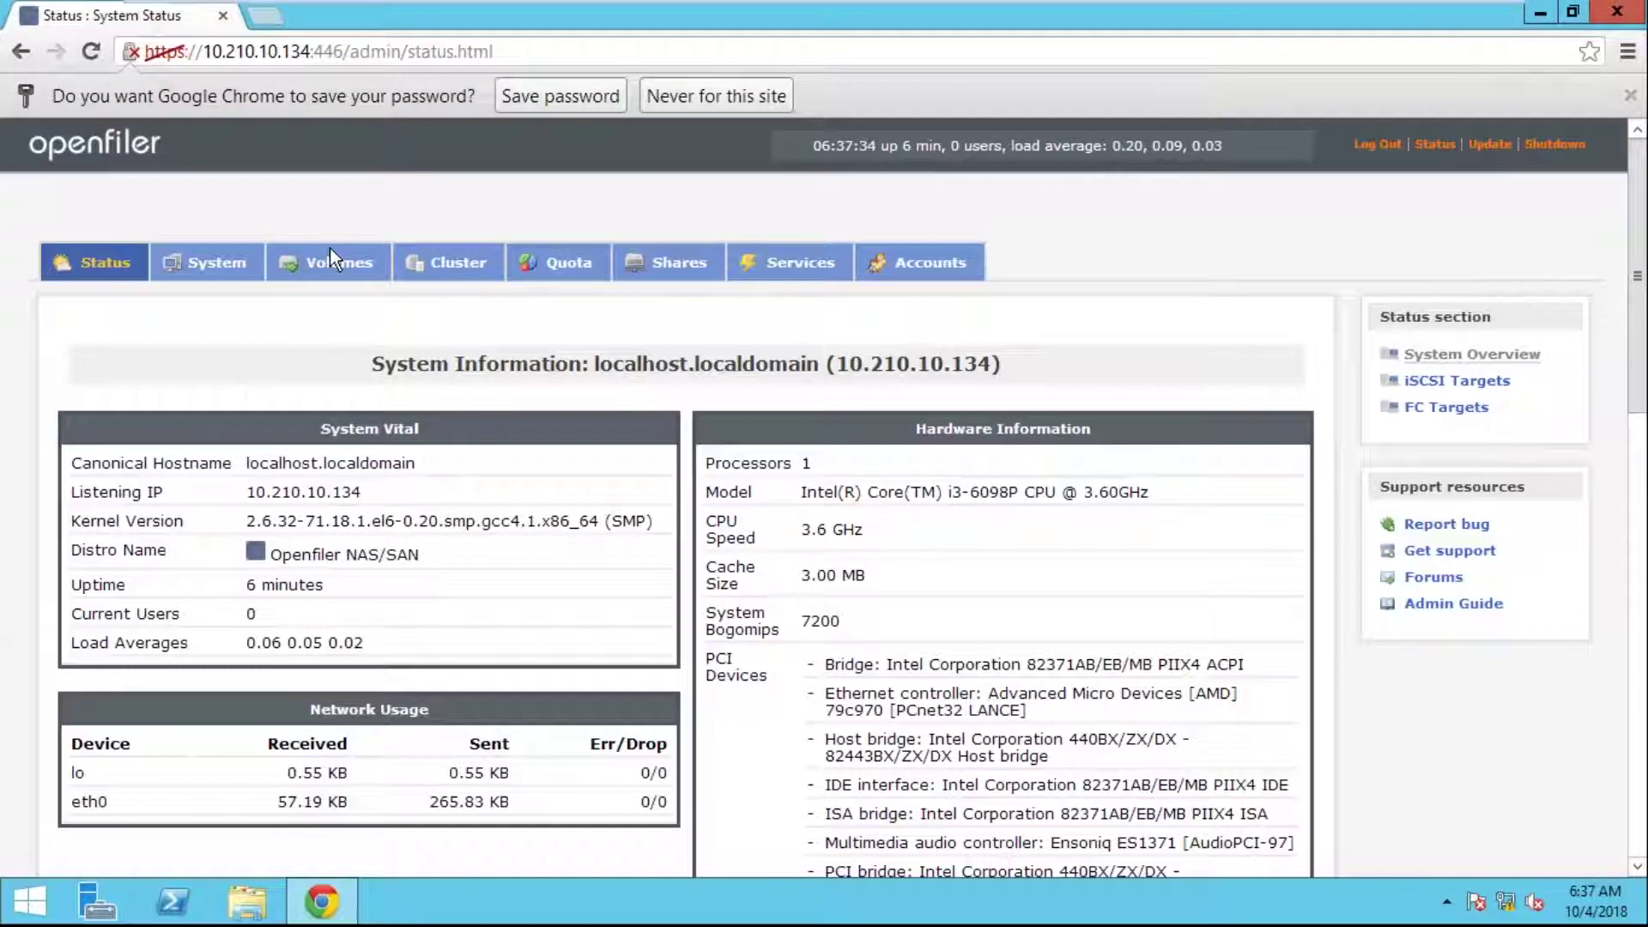
{"action": "left_click", "coordinate": [337, 272]}
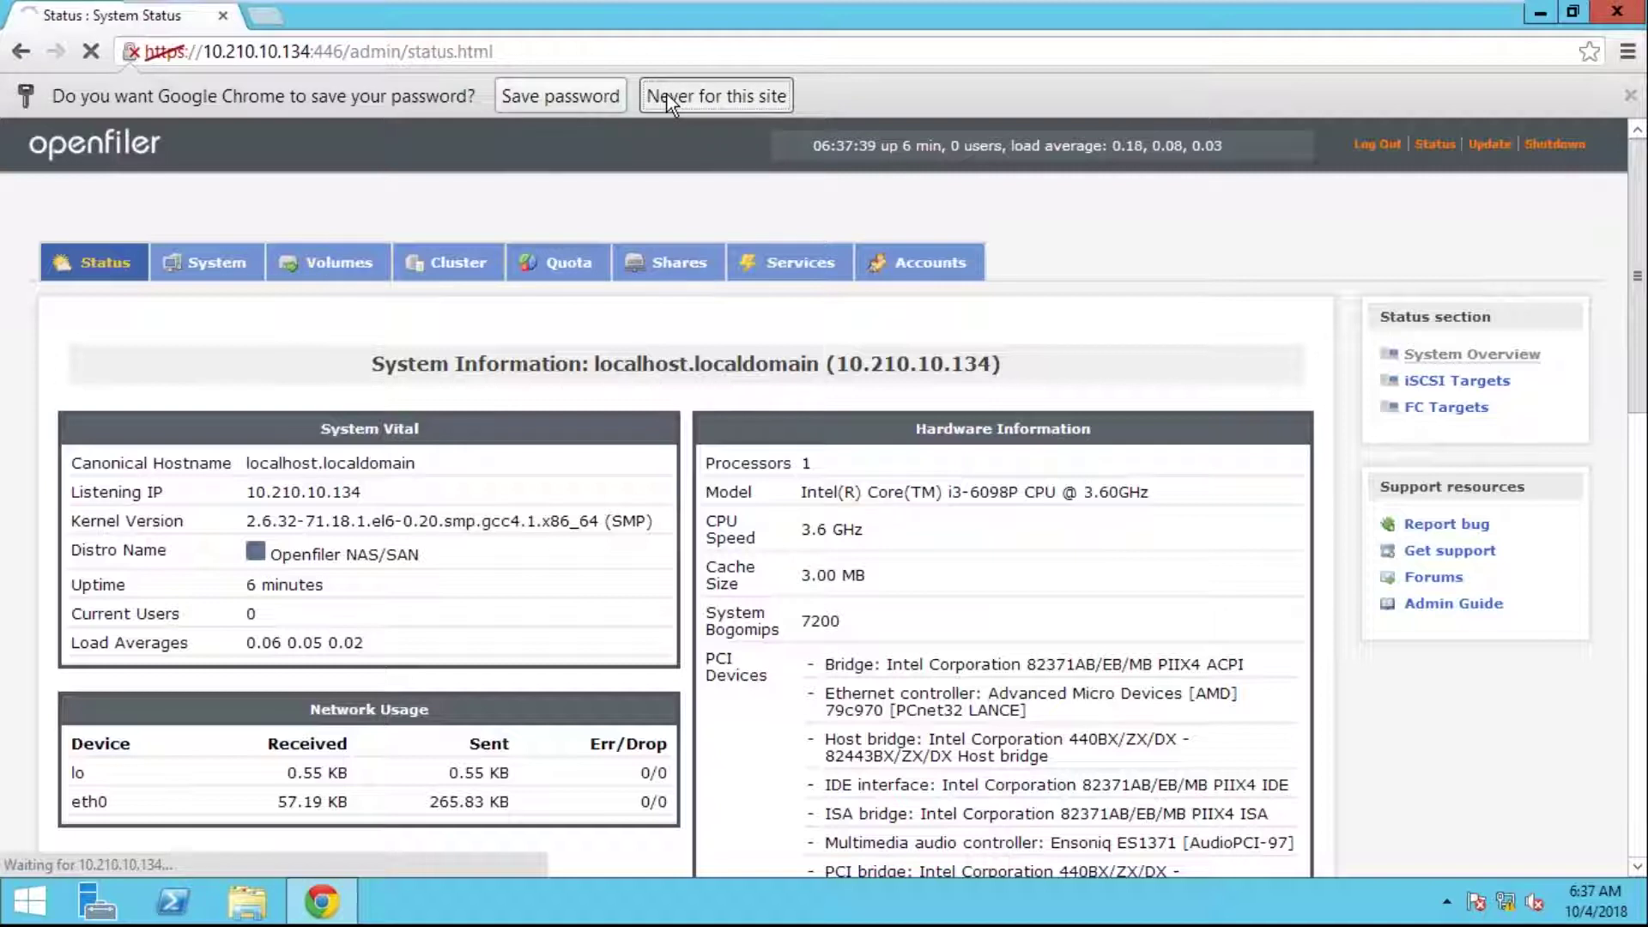
{"action": "left_click", "coordinate": [717, 96]}
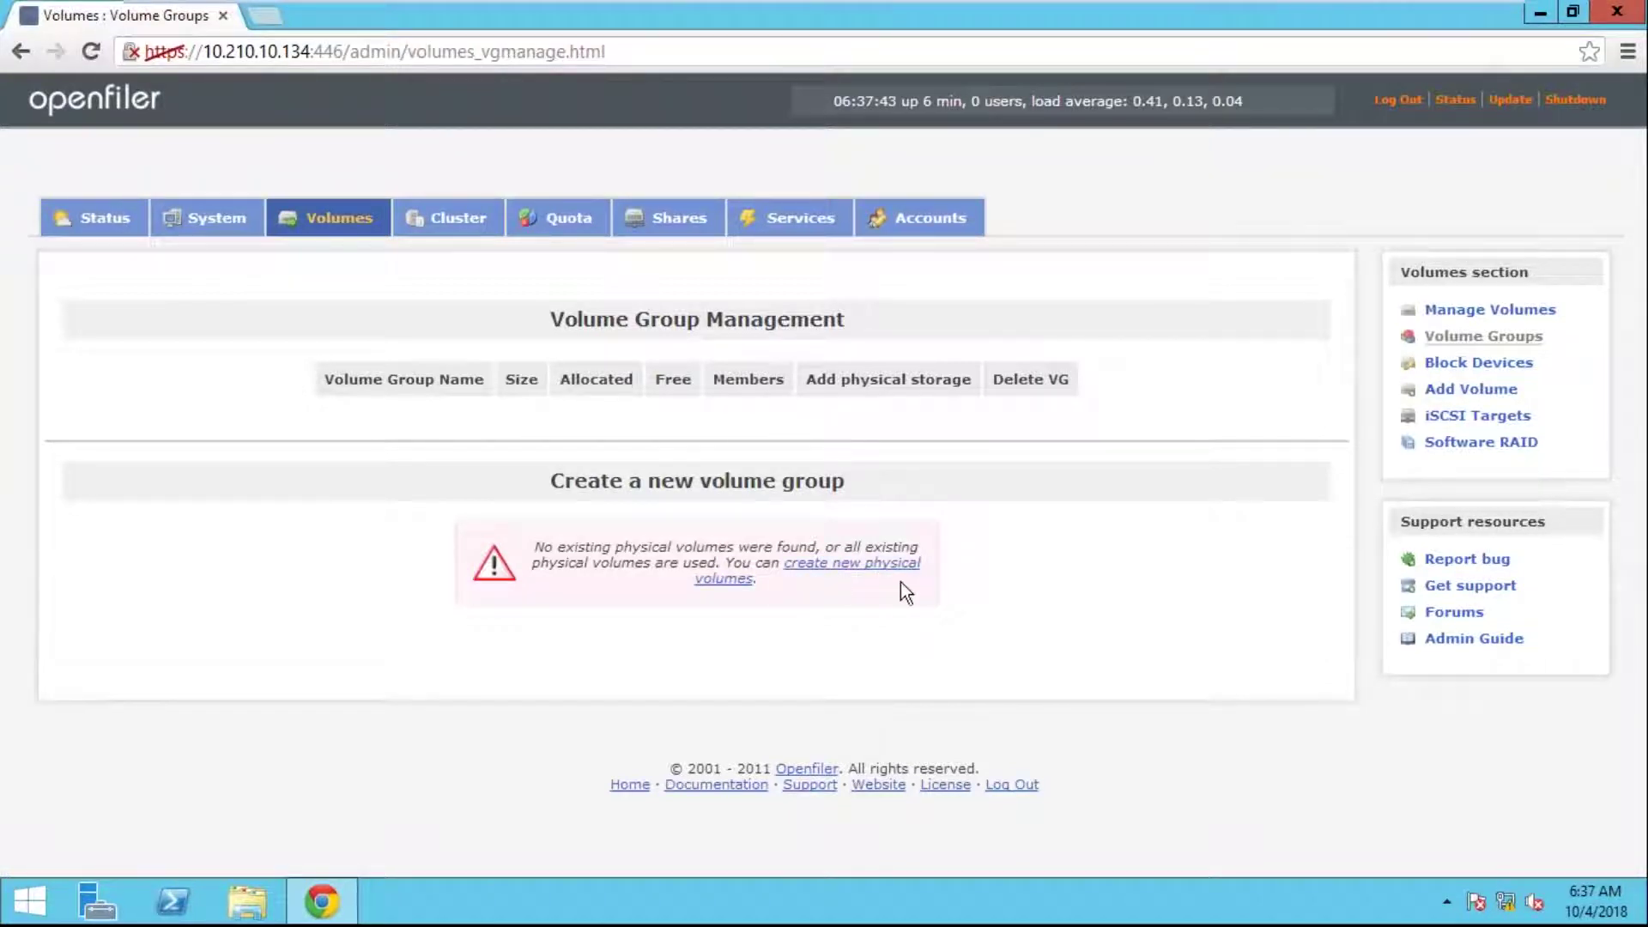
{"action": "left_click", "coordinate": [858, 565]}
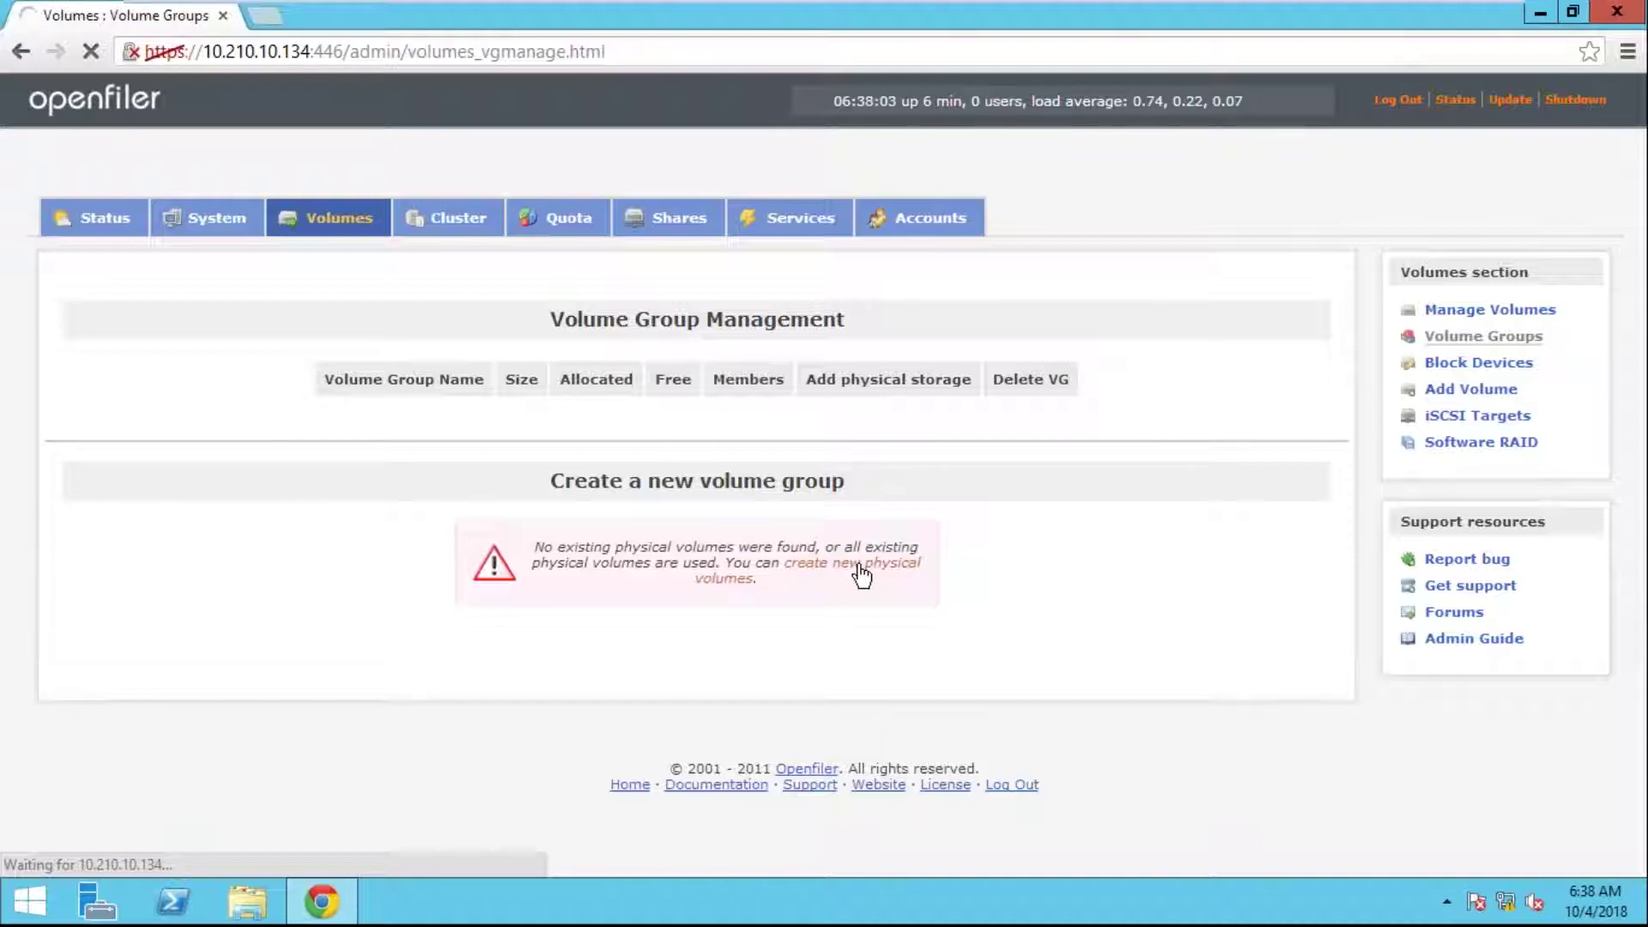
{"action": "left_click", "coordinate": [860, 571]}
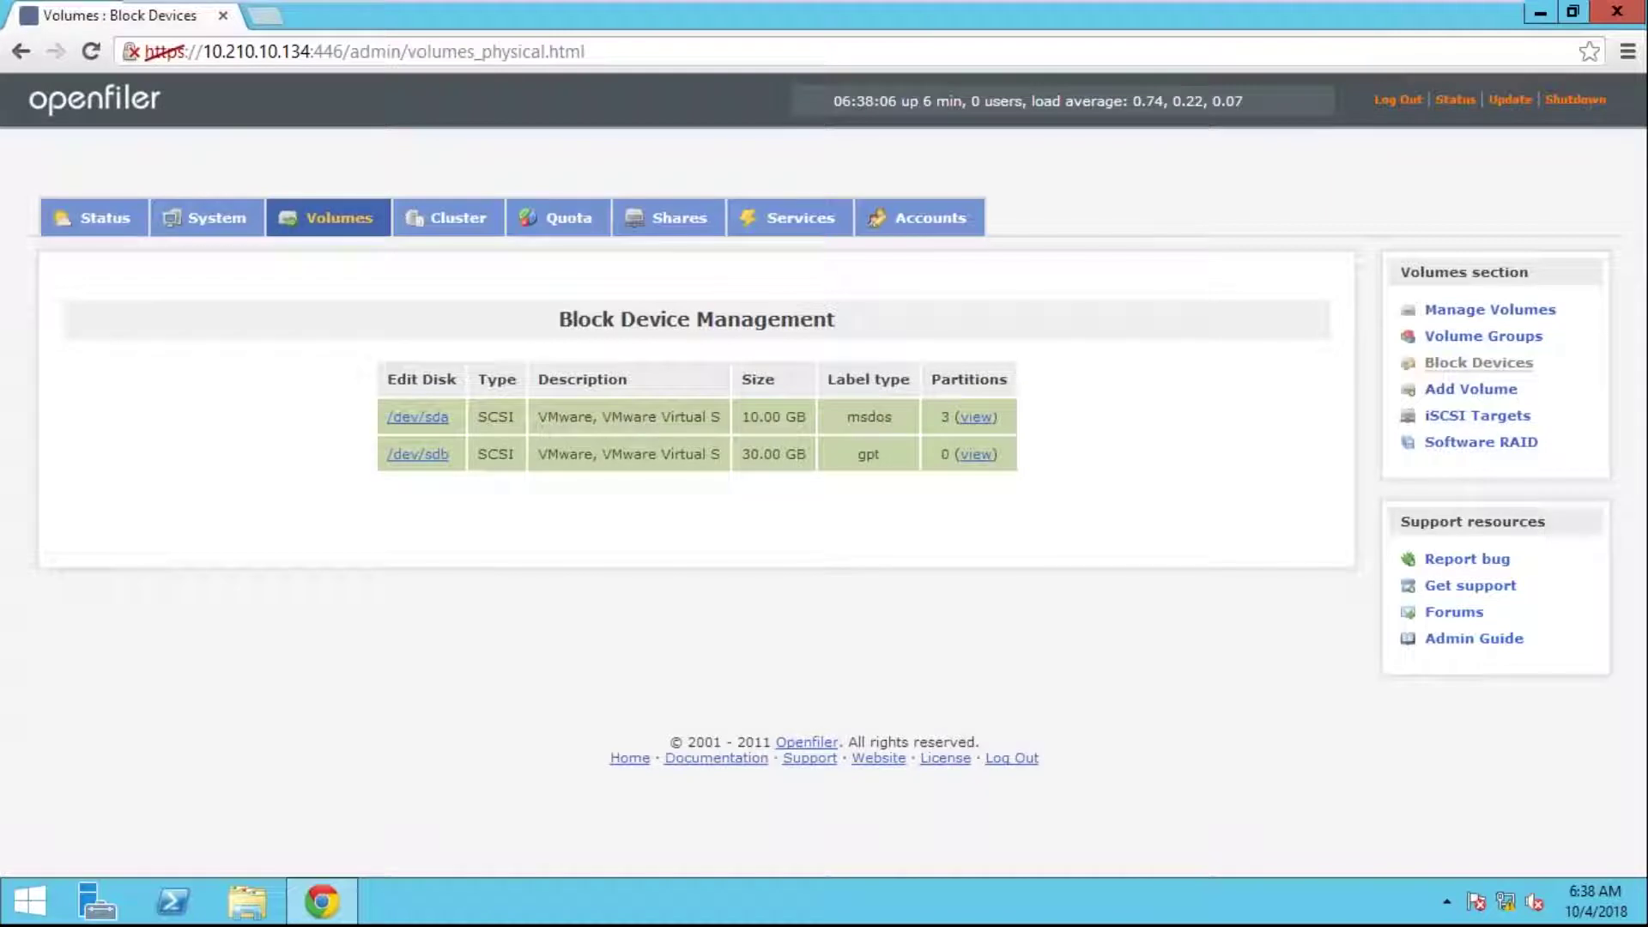
- Examine the size, label type and partitions of /dev/sda and /dev/sdb in Block Device Management
{"action": "left_click_drag", "start_coordinate": [745, 418], "coordinate": [1019, 467]}
{"action": "left_click", "coordinate": [1057, 539]}
{"action": "left_click_drag", "start_coordinate": [383, 416], "coordinate": [775, 431]}
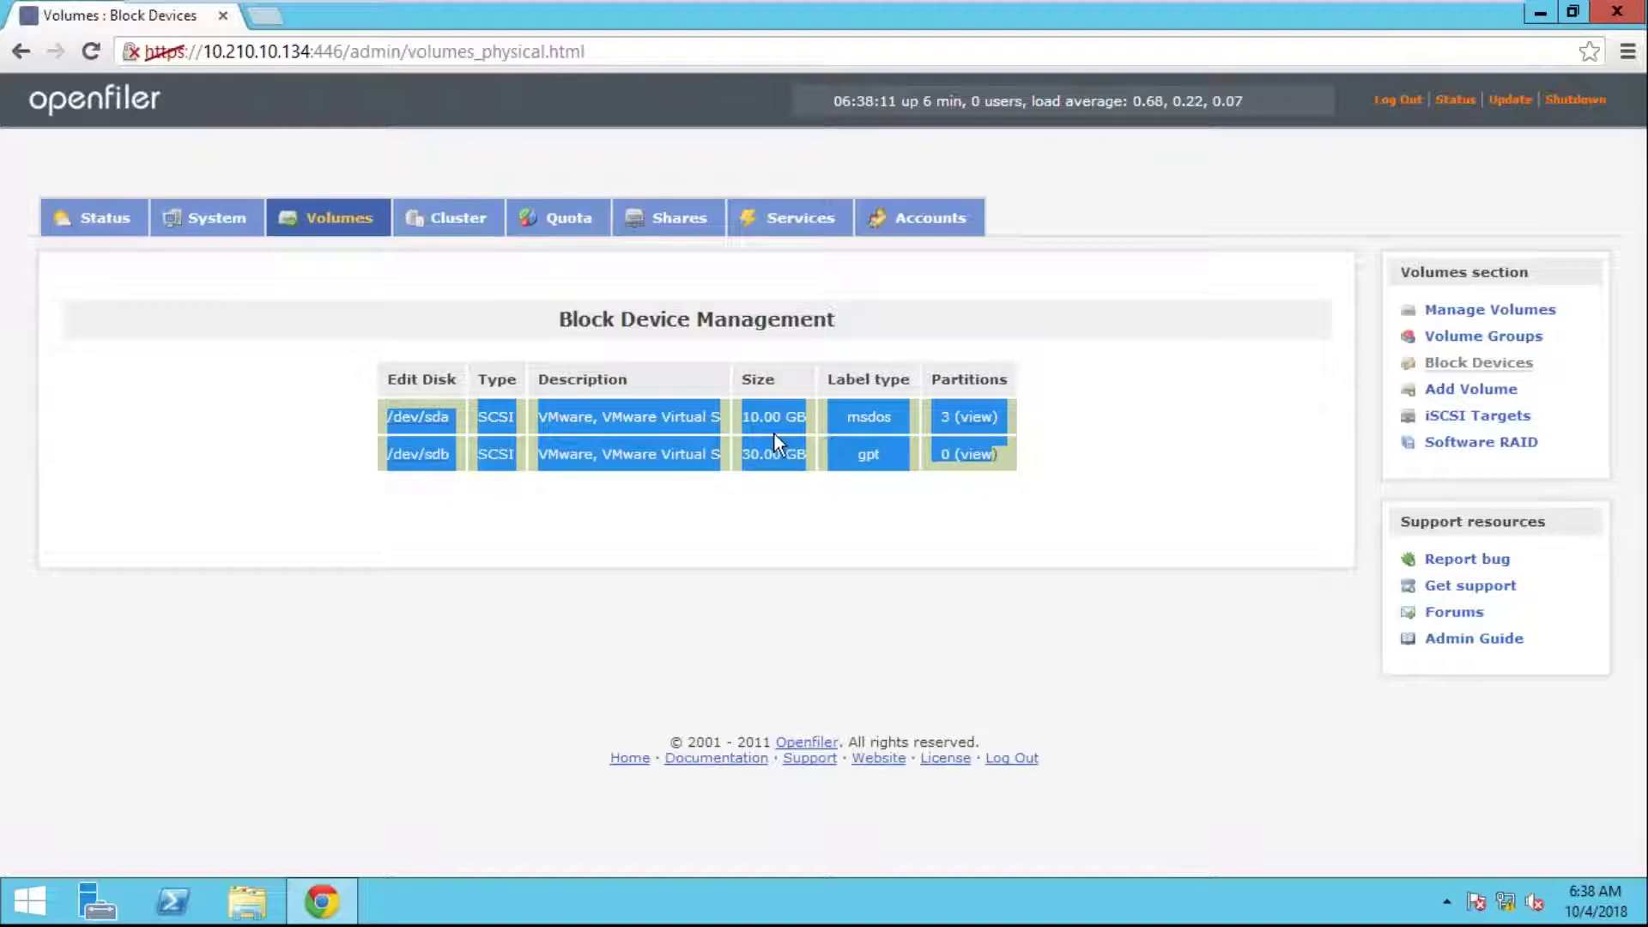
{"action": "left_click", "coordinate": [824, 436]}
{"action": "left_click_drag", "start_coordinate": [861, 452], "coordinate": [399, 474]}
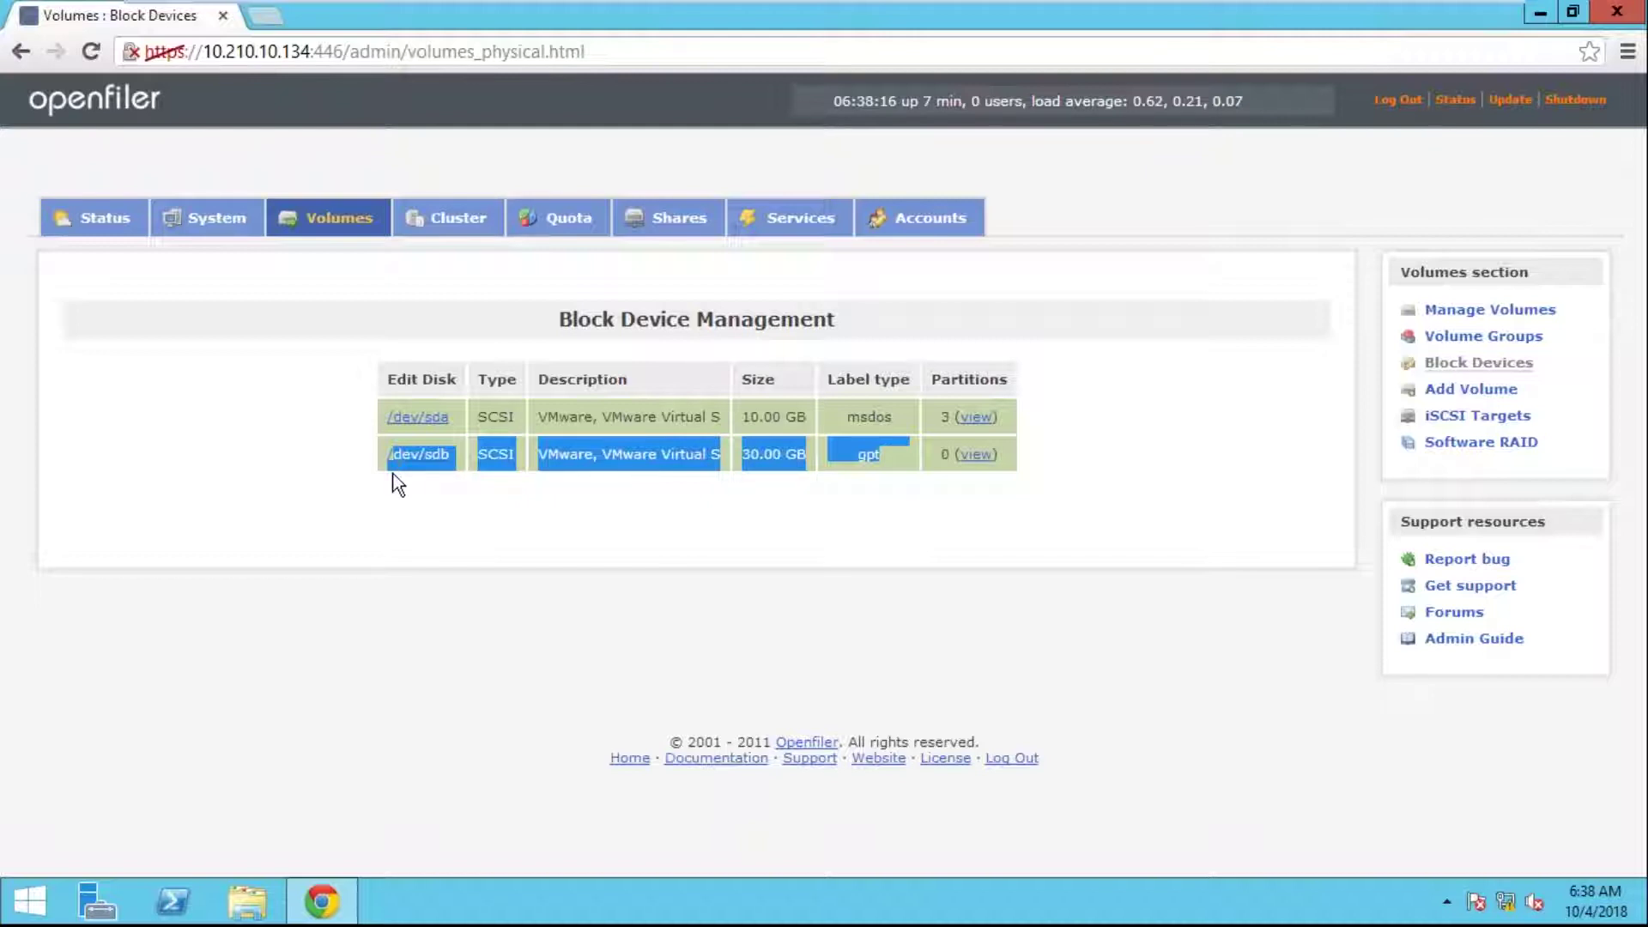
{"action": "left_click", "coordinate": [396, 472]}
{"action": "left_click_drag", "start_coordinate": [875, 465], "coordinate": [461, 466]}
{"action": "left_click", "coordinate": [703, 479]}
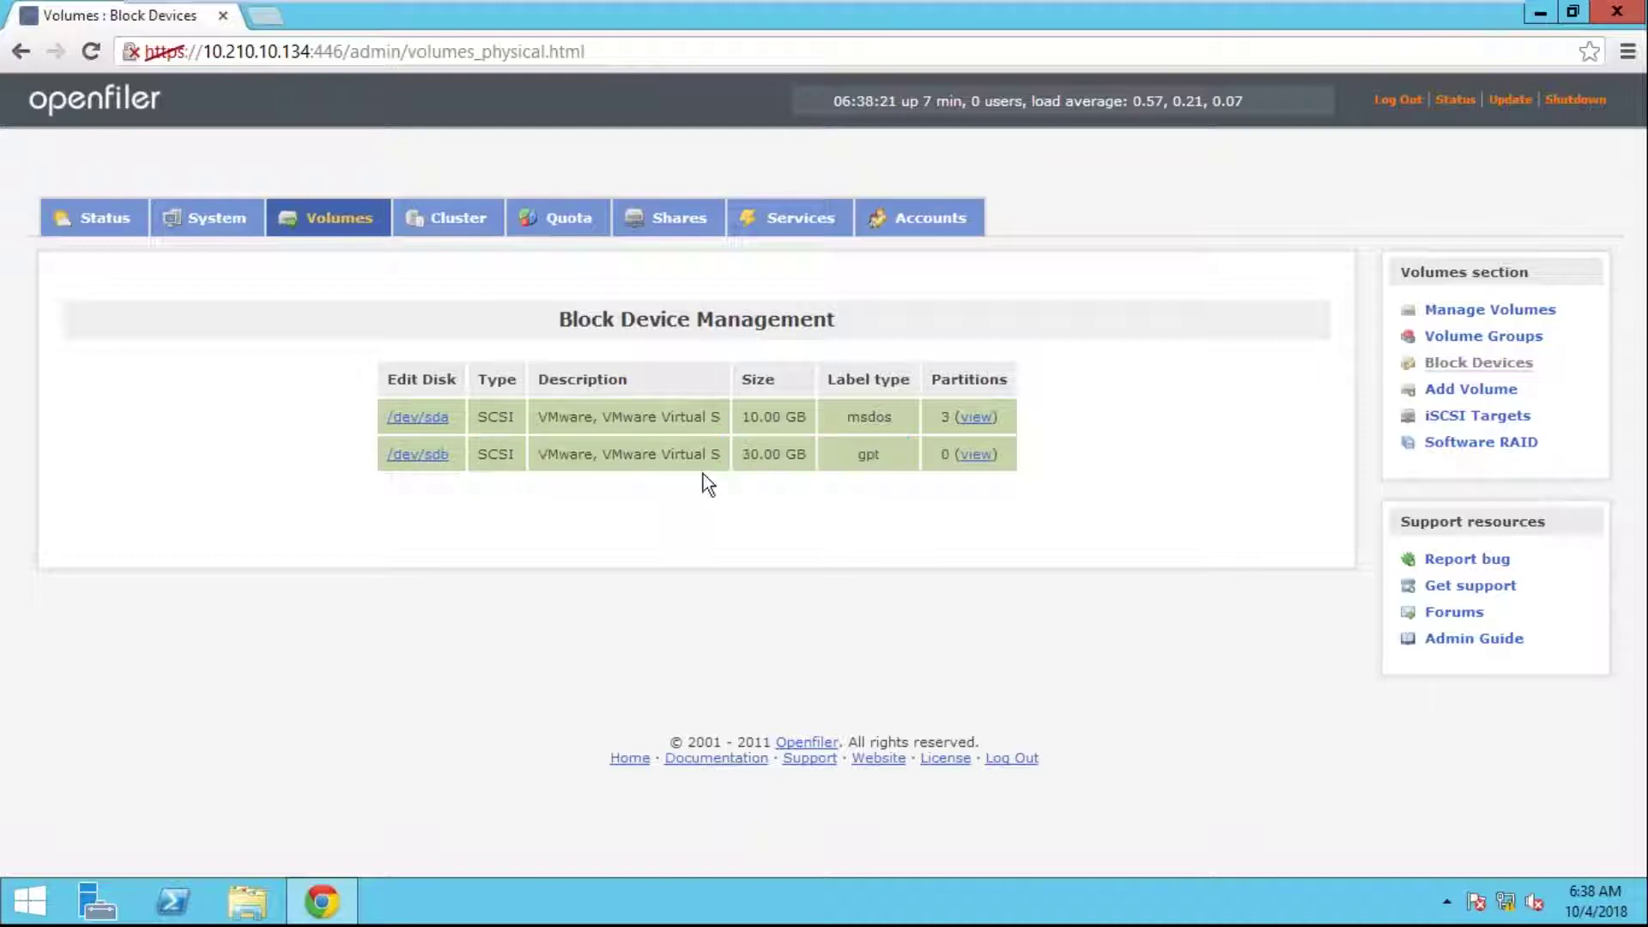
- Create a primary physical volume partition in /dev/sdb spanning cylinders 1 to 3916
{"action": "left_click", "coordinate": [422, 459]}
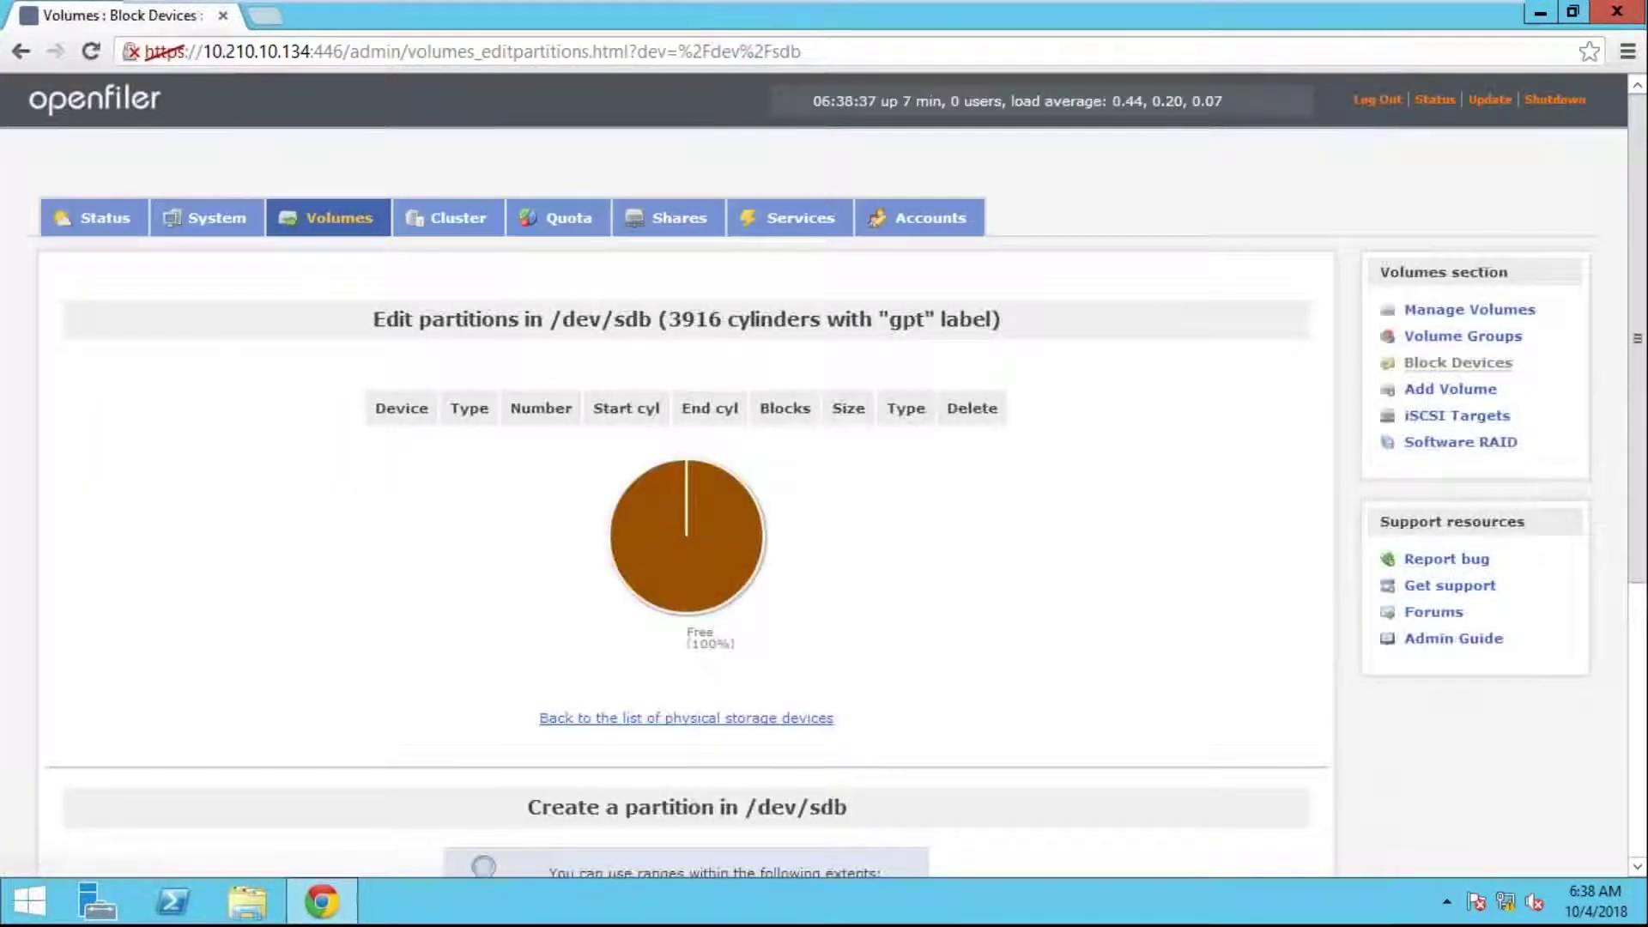
{"action": "scroll", "coordinate": [463, 487], "scroll_direction": "down", "scroll_amount": 2}
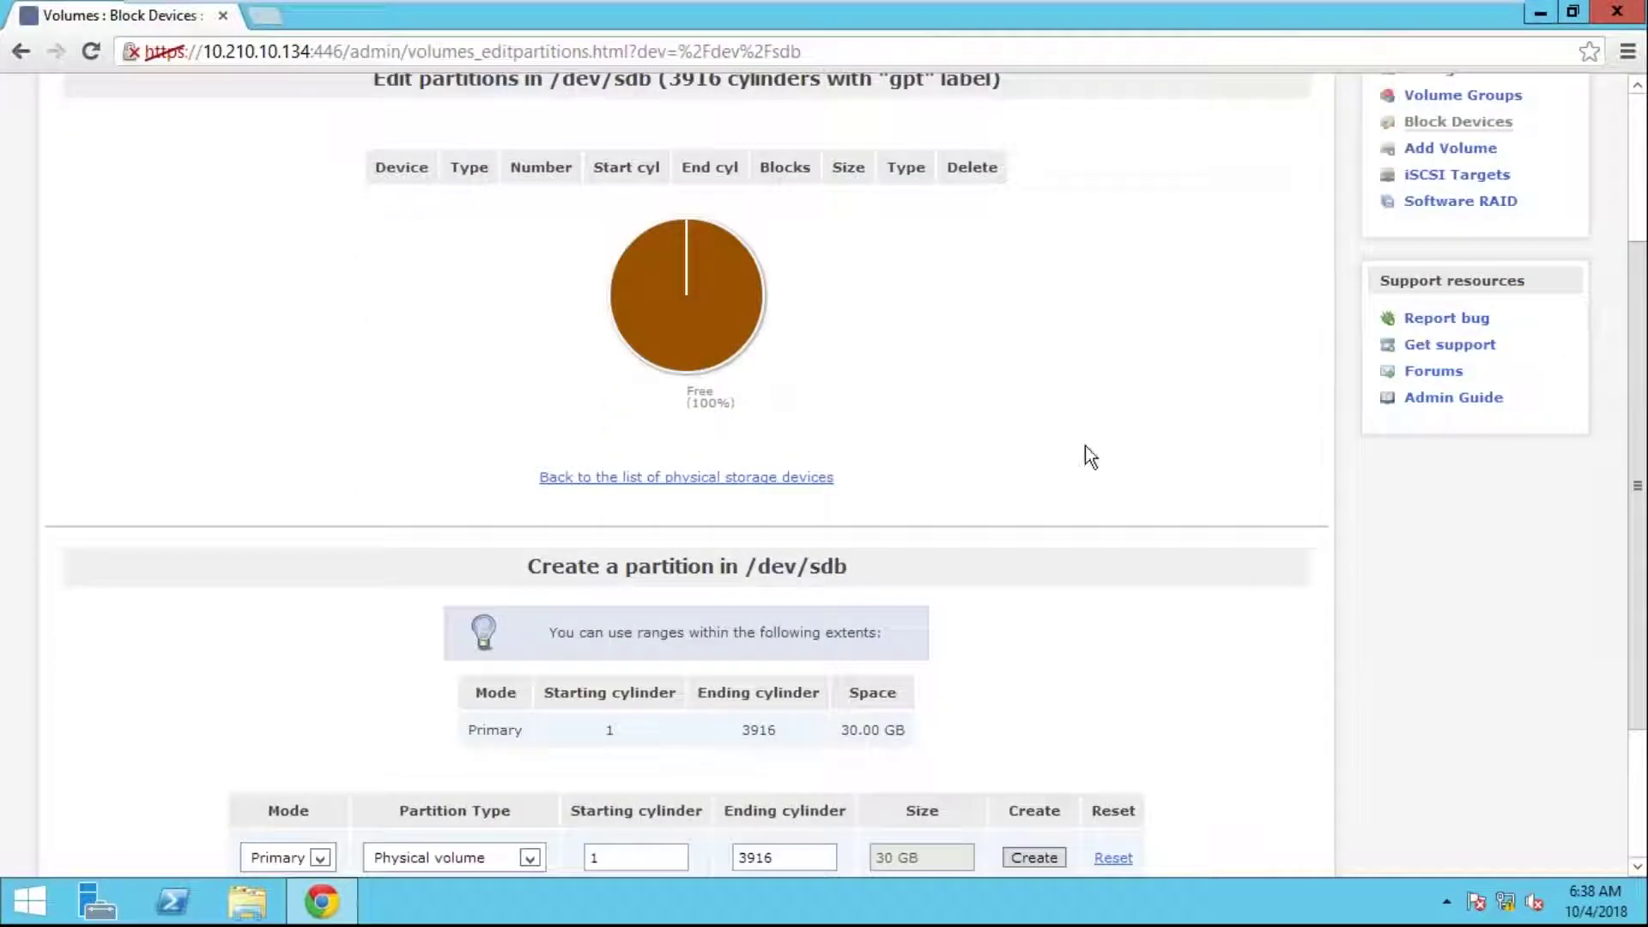
{"action": "scroll", "coordinate": [1085, 445], "scroll_direction": "down", "scroll_amount": 1}
{"action": "scroll", "coordinate": [1085, 446], "scroll_direction": "down", "scroll_amount": 1}
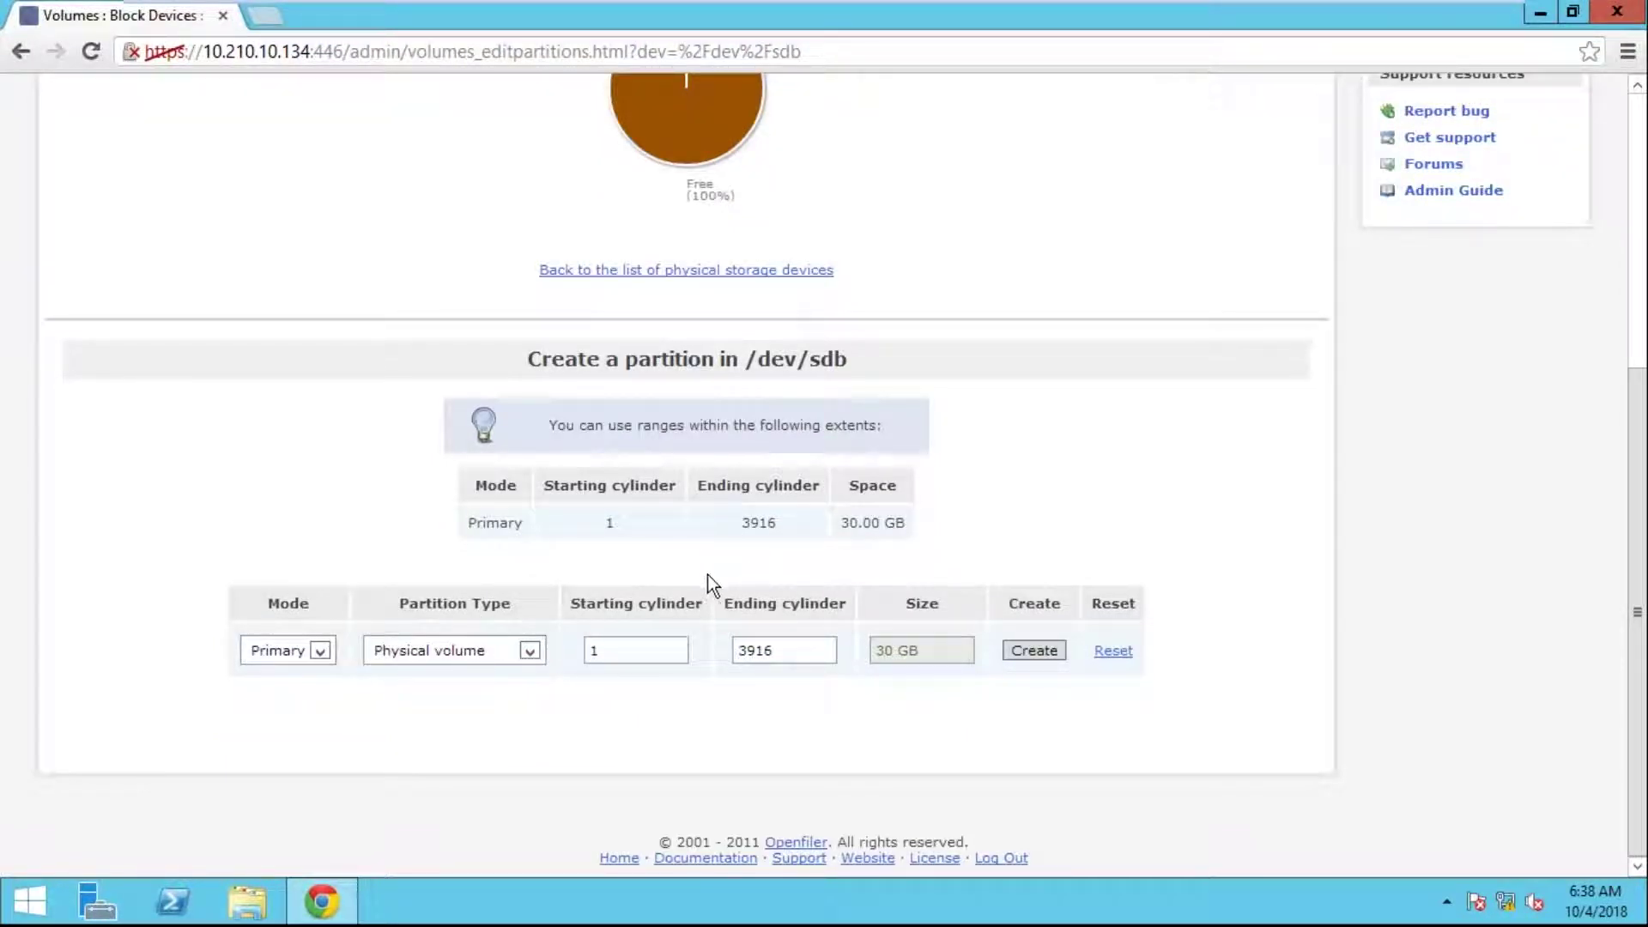
{"action": "left_click", "coordinate": [1011, 651]}
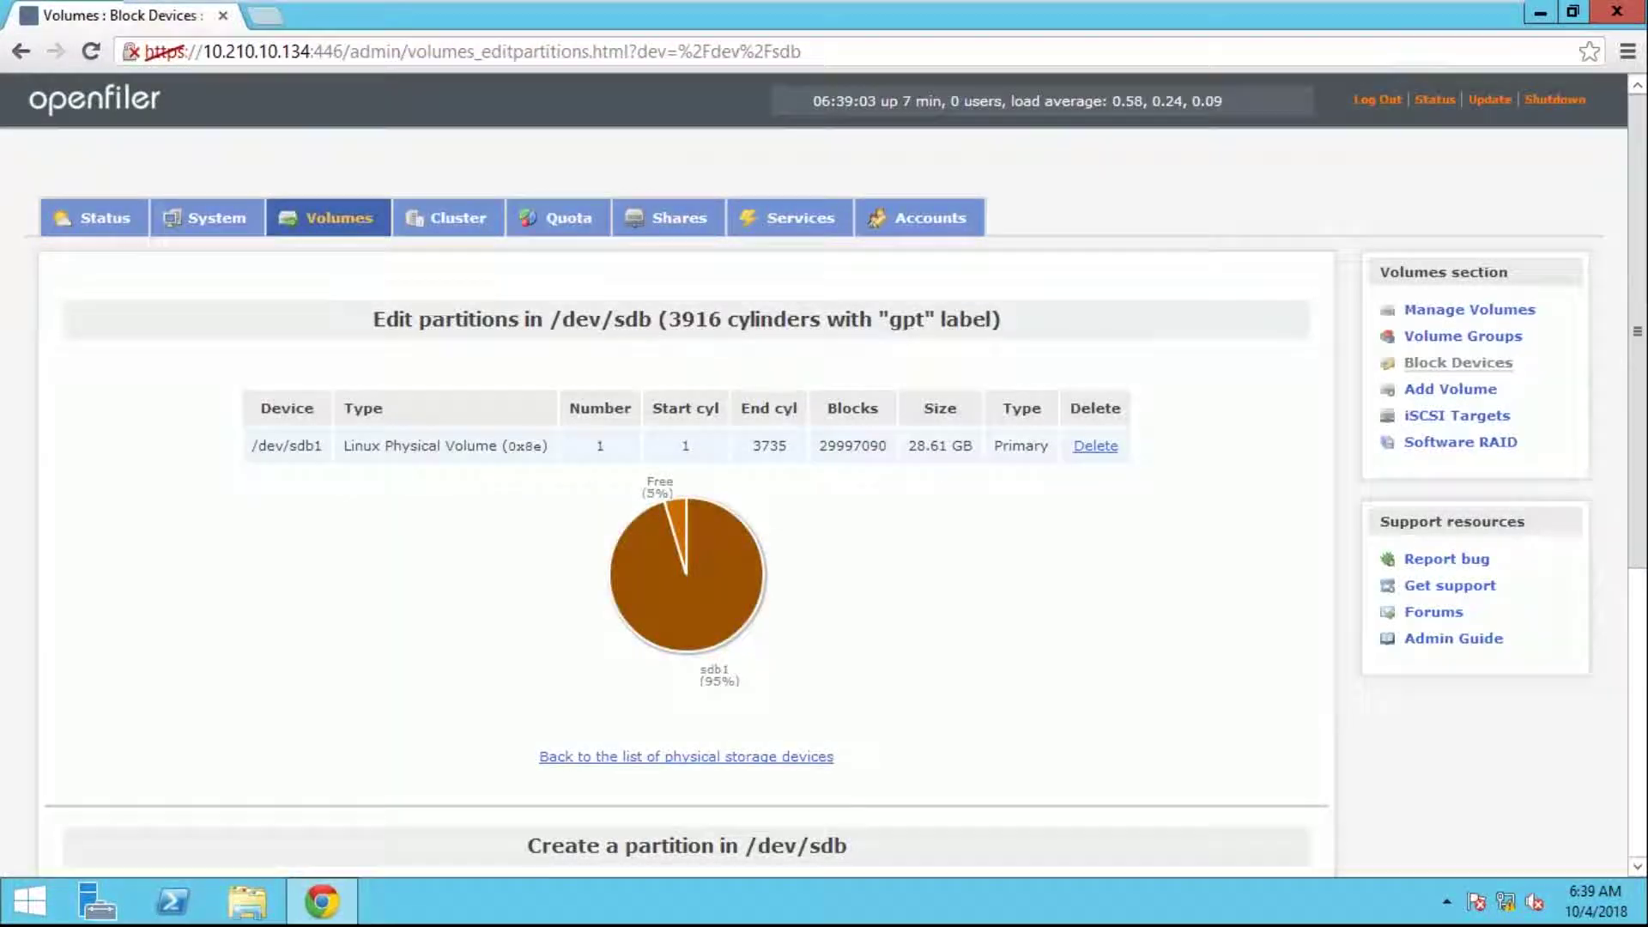
- Create a volume group named Storagelun that includes the physical volume /dev/sdb1
{"action": "scroll", "coordinate": [687, 473], "scroll_direction": "down", "scroll_amount": 1}
{"action": "scroll", "coordinate": [687, 472], "scroll_direction": "down", "scroll_amount": 3}
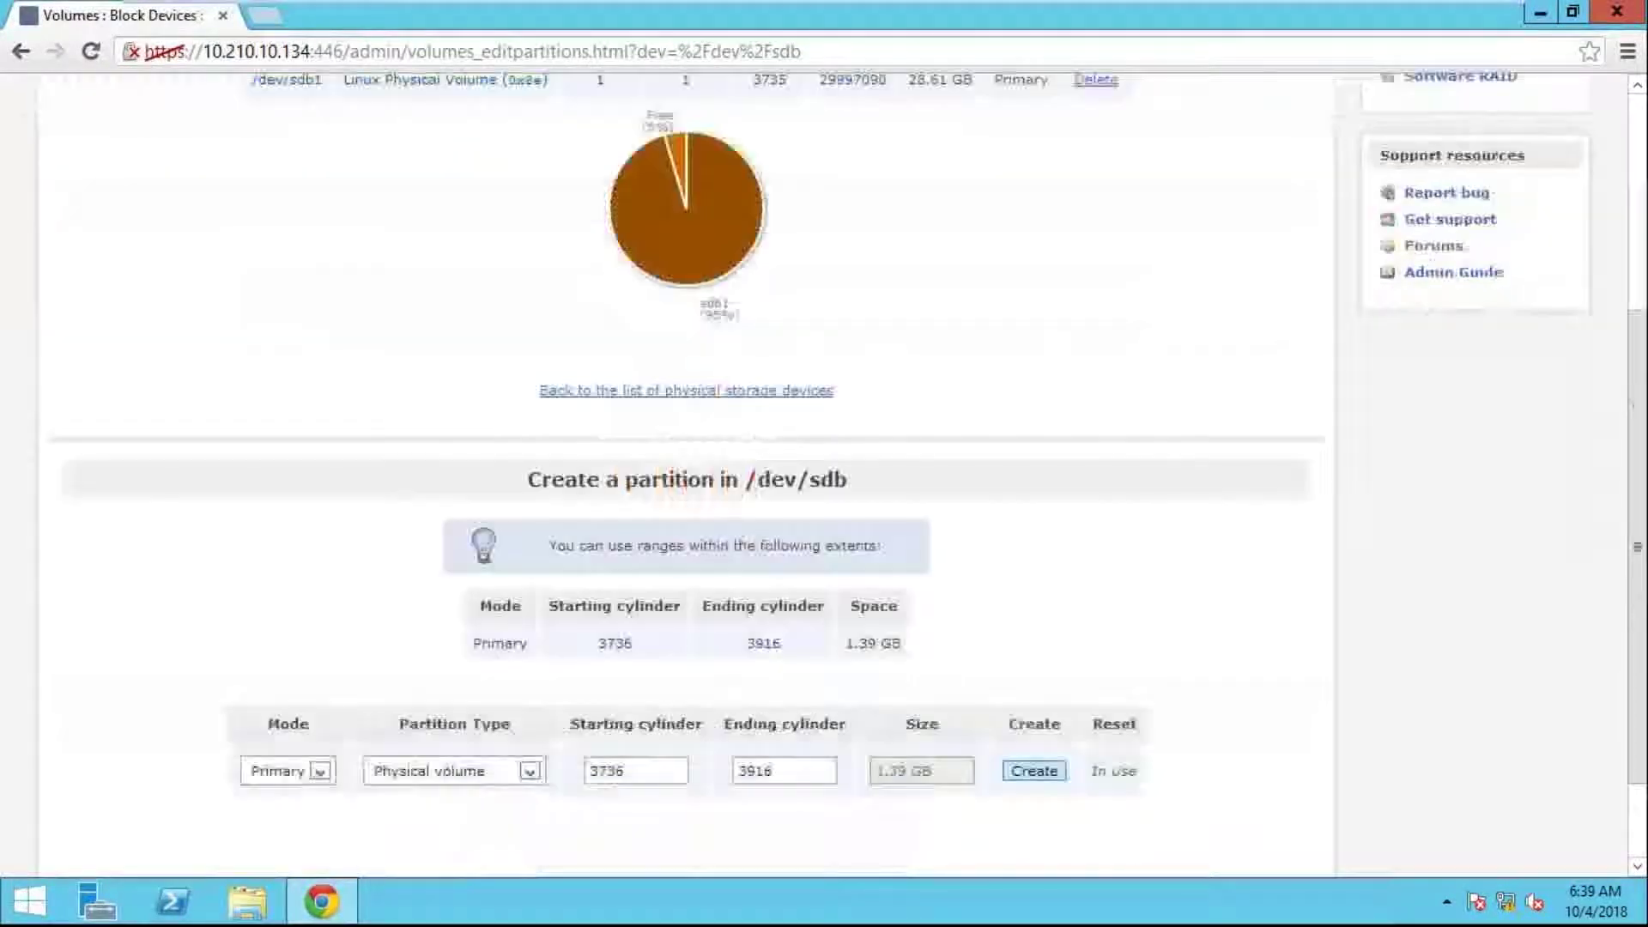
{"action": "scroll", "coordinate": [1354, 383], "scroll_direction": "up", "scroll_amount": 4}
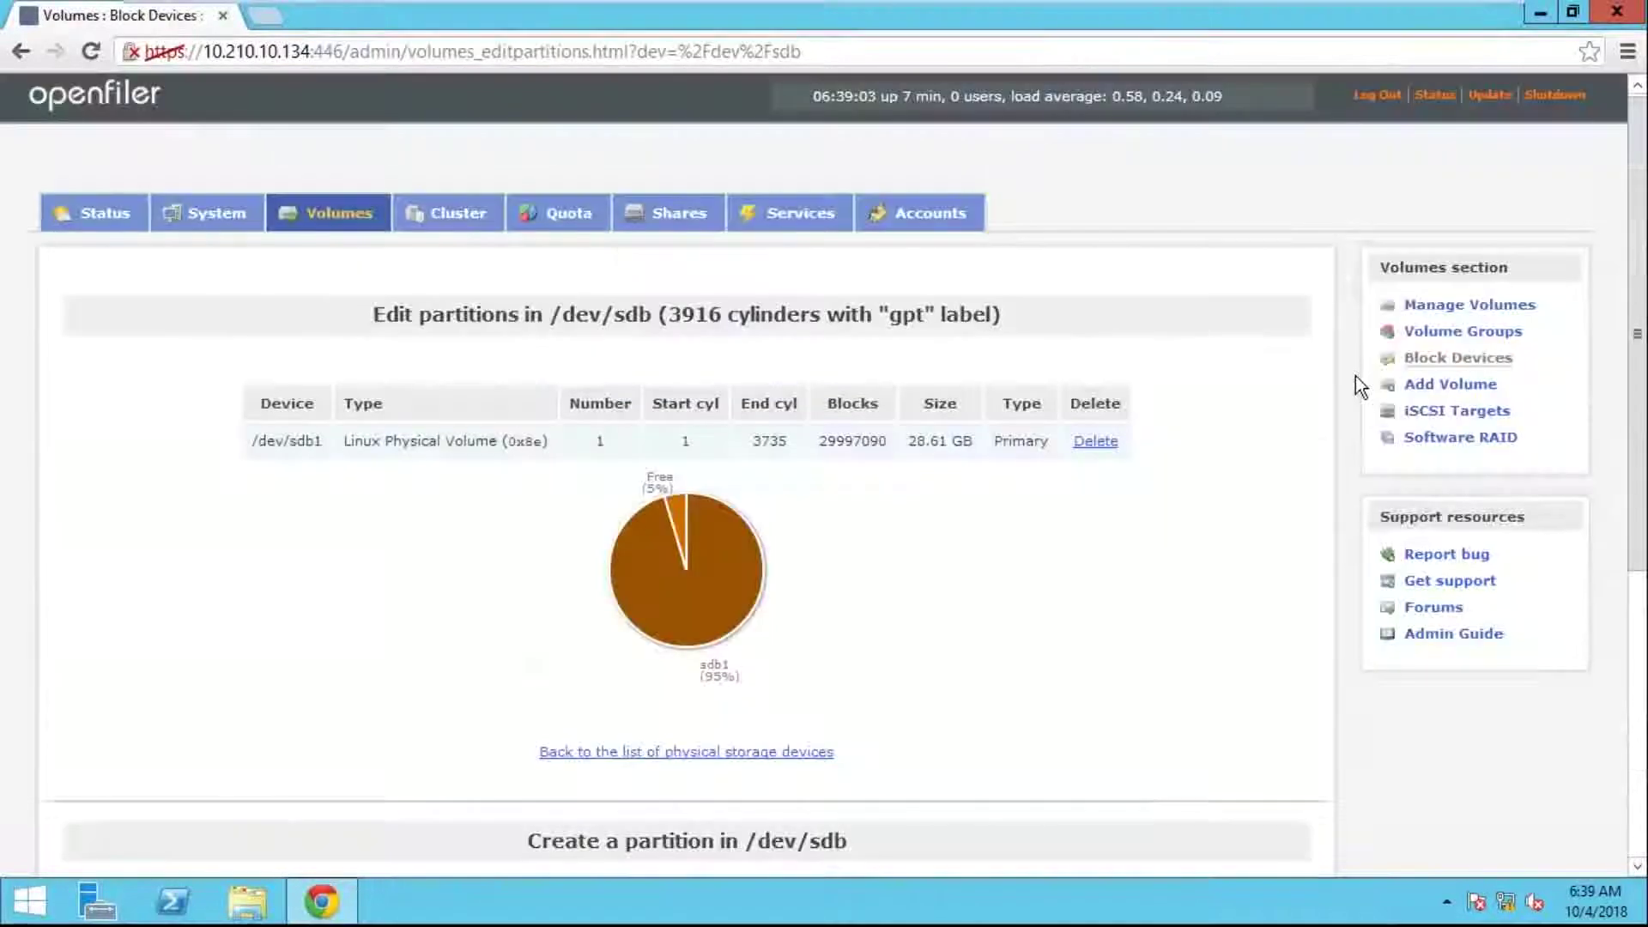
{"action": "left_click", "coordinate": [1463, 332]}
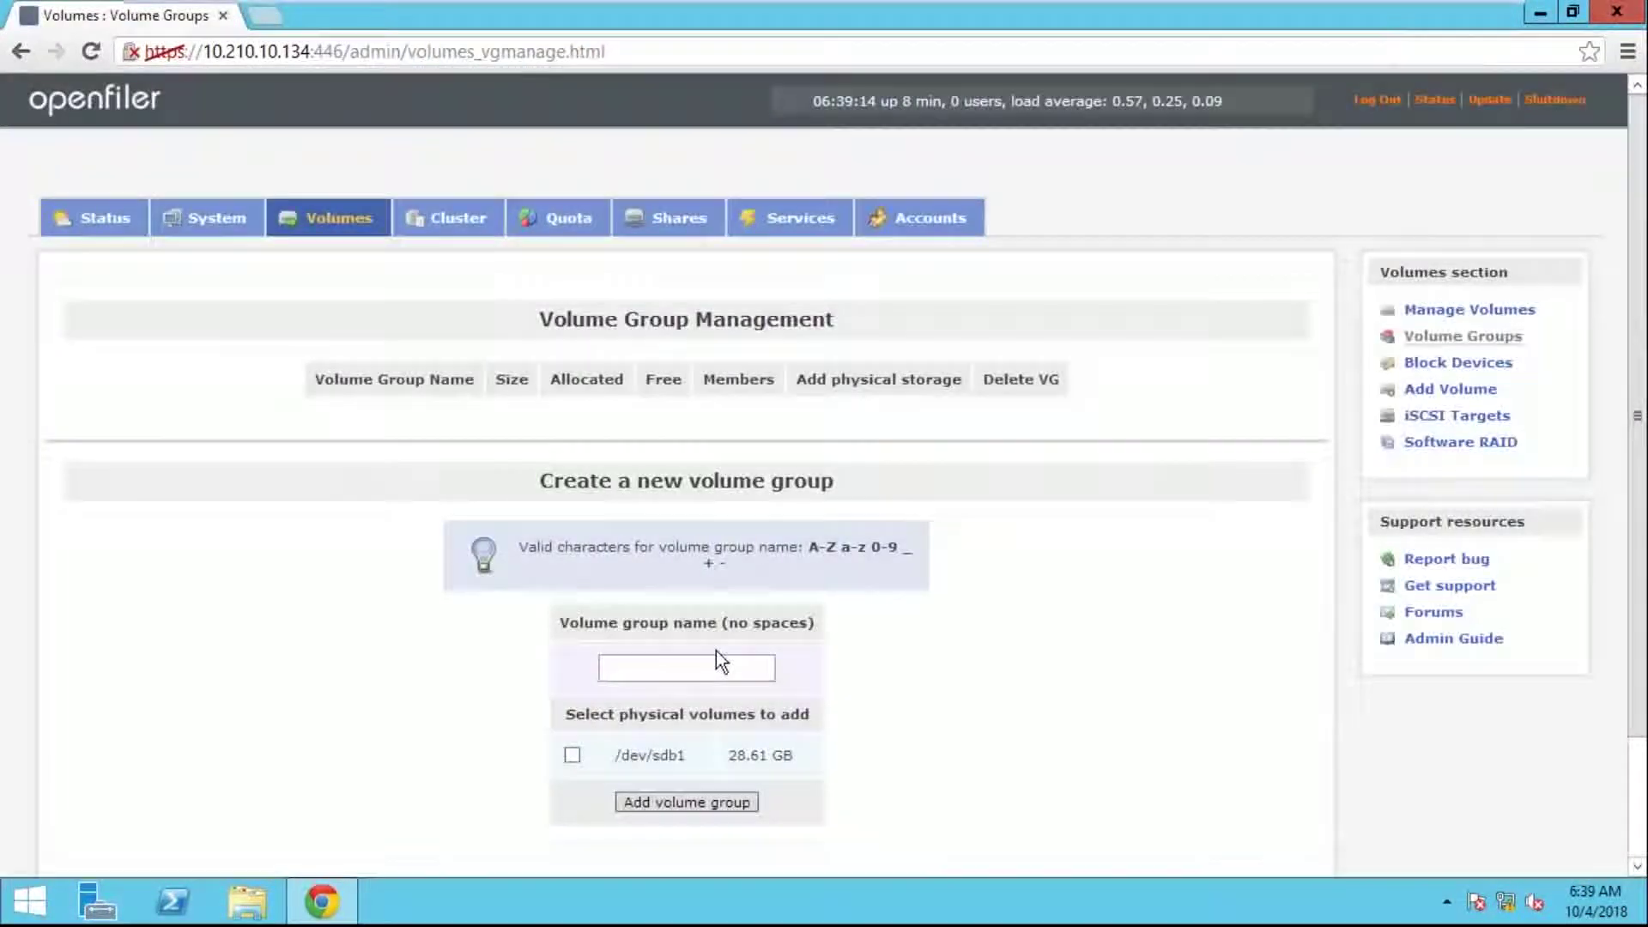
{"action": "left_click", "coordinate": [715, 663]}
{"action": "type", "text": "S"}
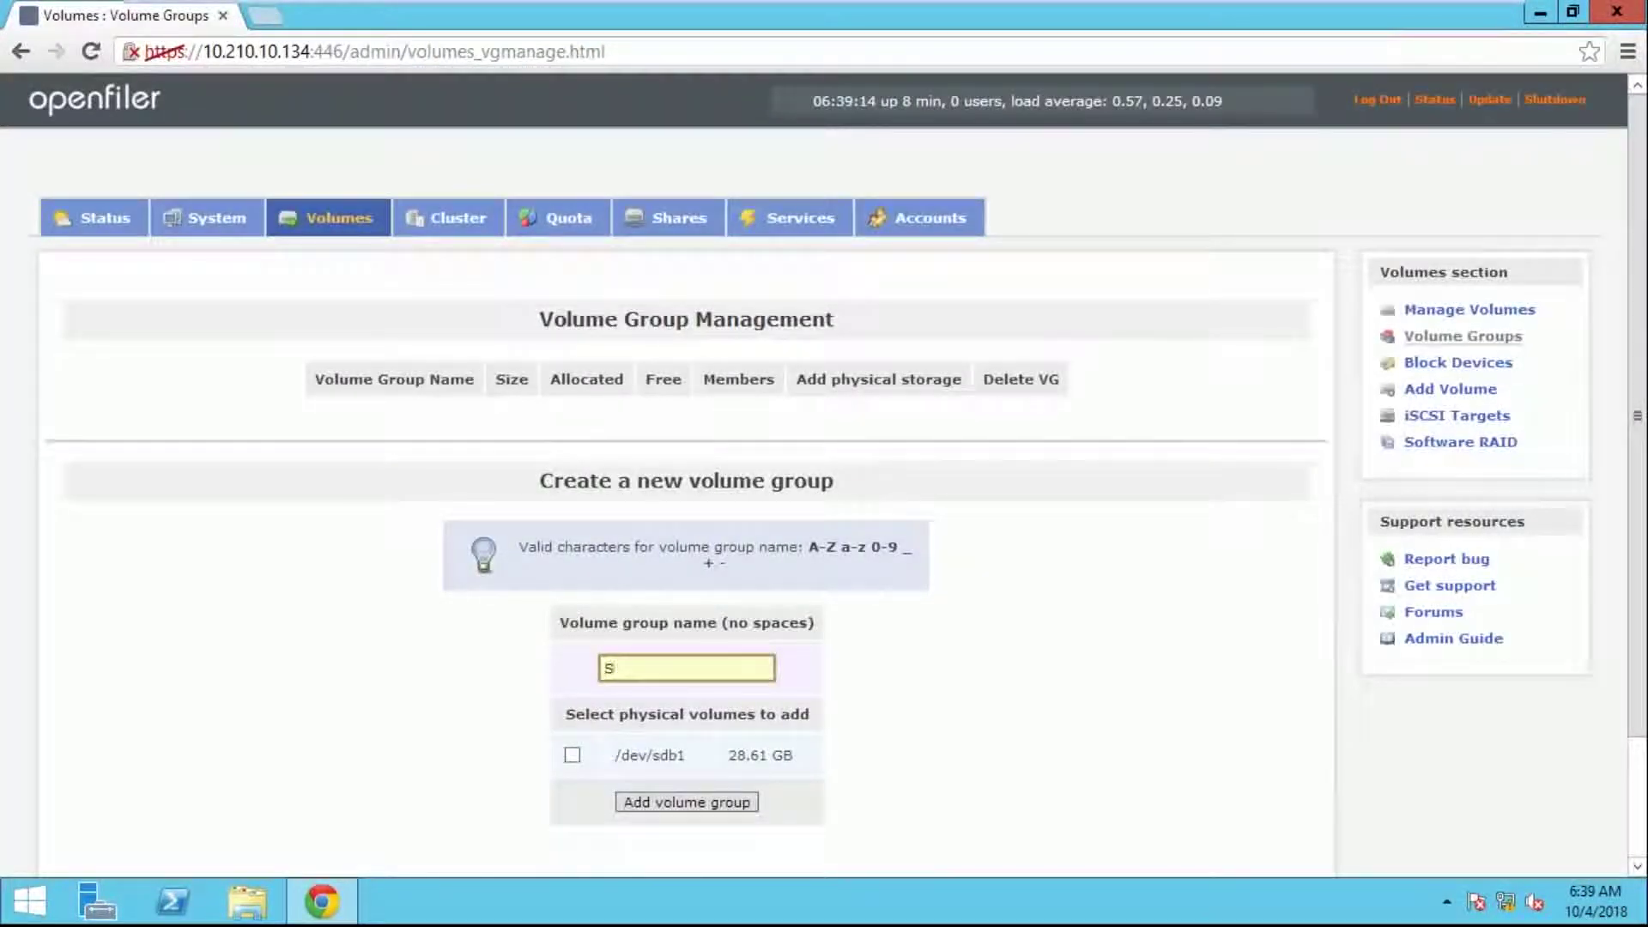
{"action": "type", "text": "toragelun"}
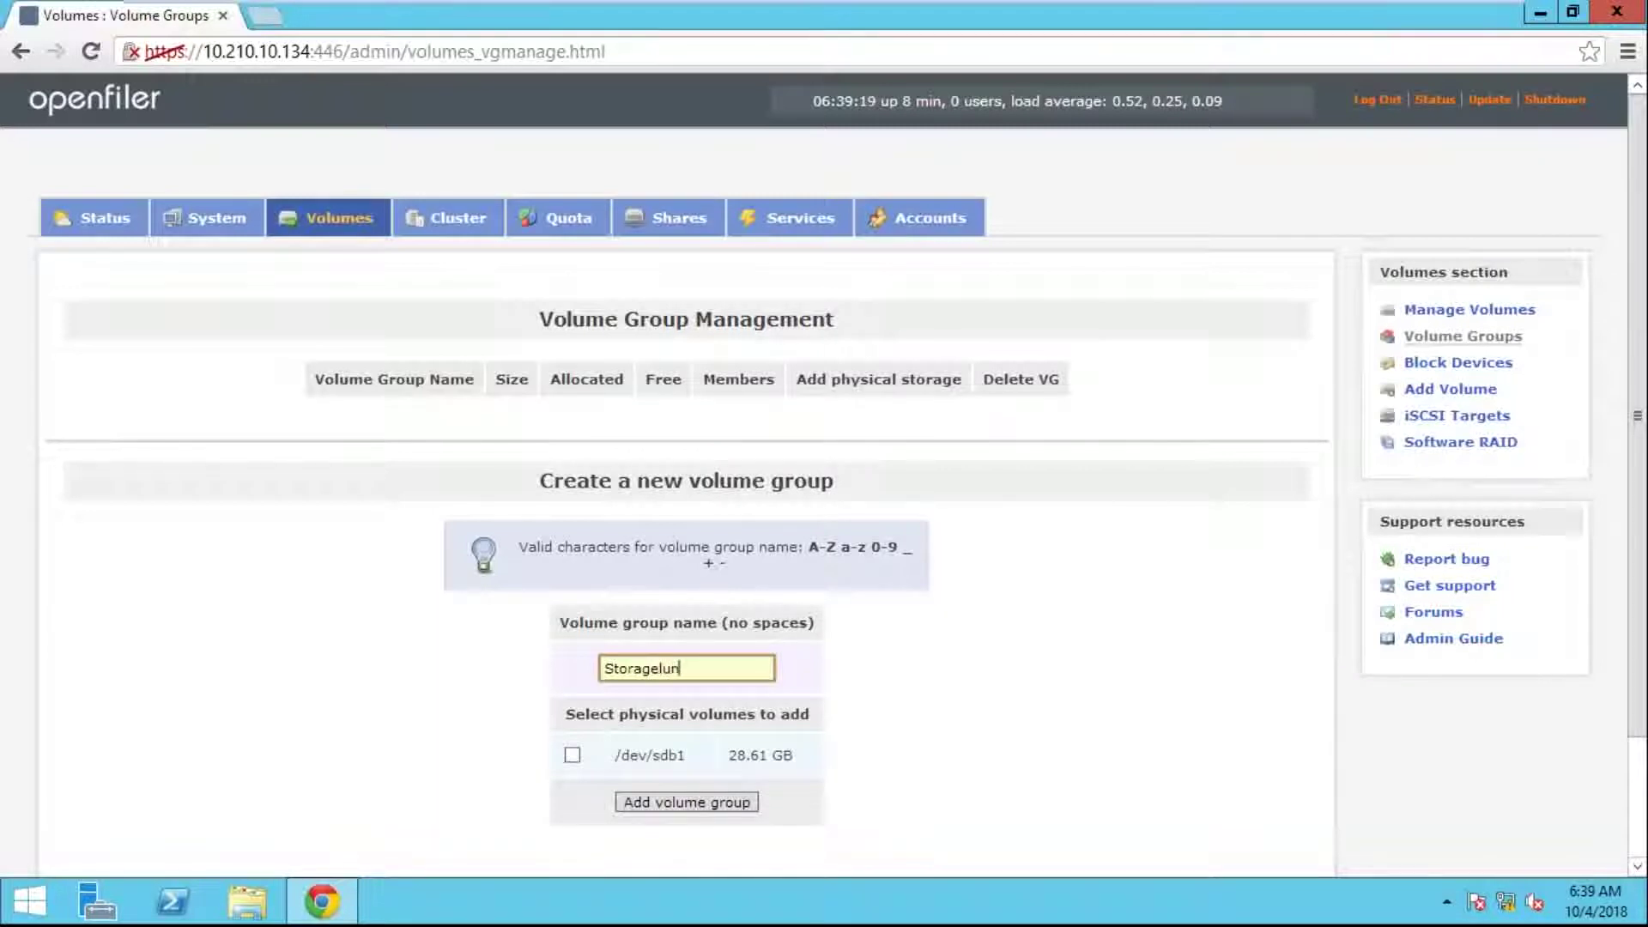
{"action": "left_click", "coordinate": [574, 756]}
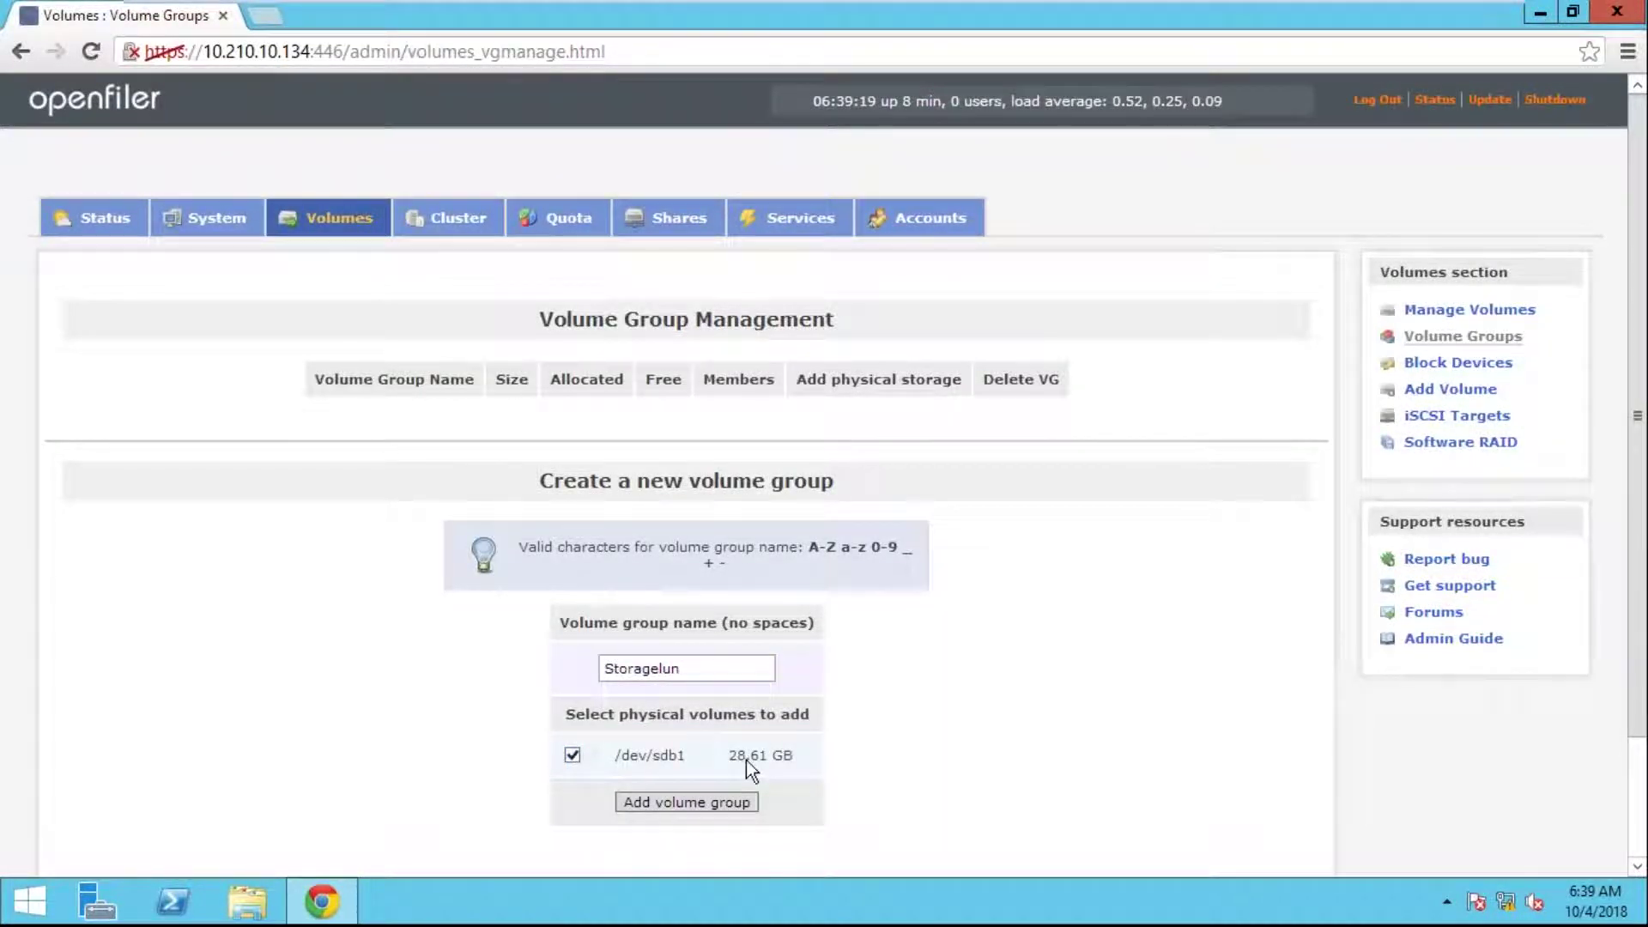
{"action": "scroll", "coordinate": [754, 775], "scroll_direction": "down", "scroll_amount": 2}
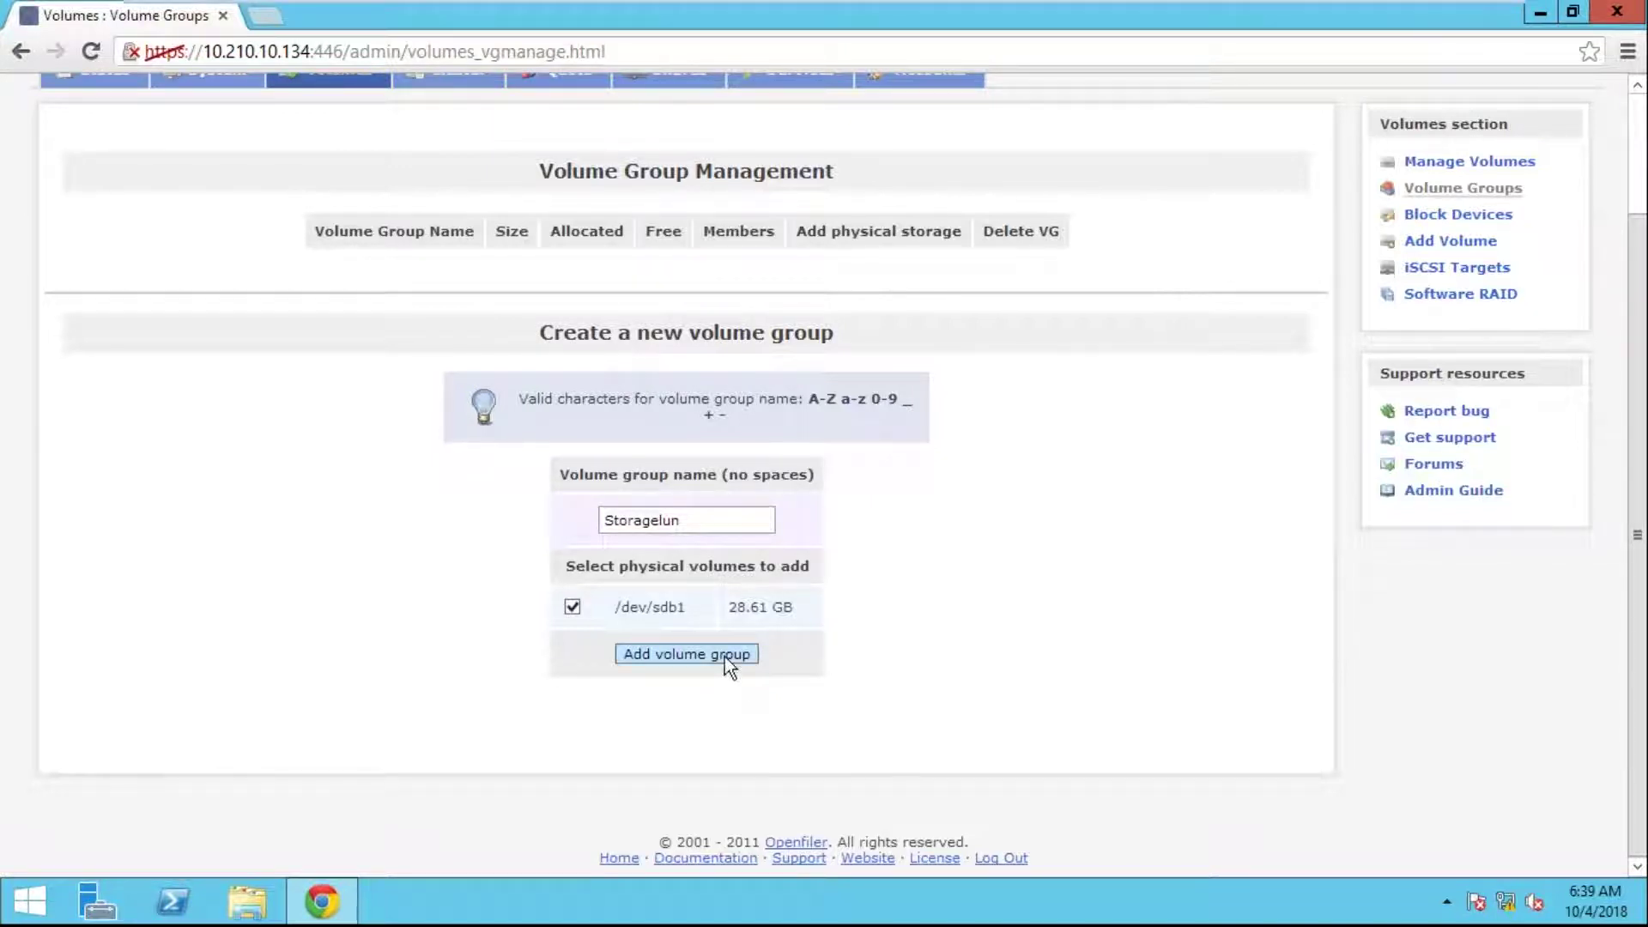
{"action": "key", "text": "Return"}
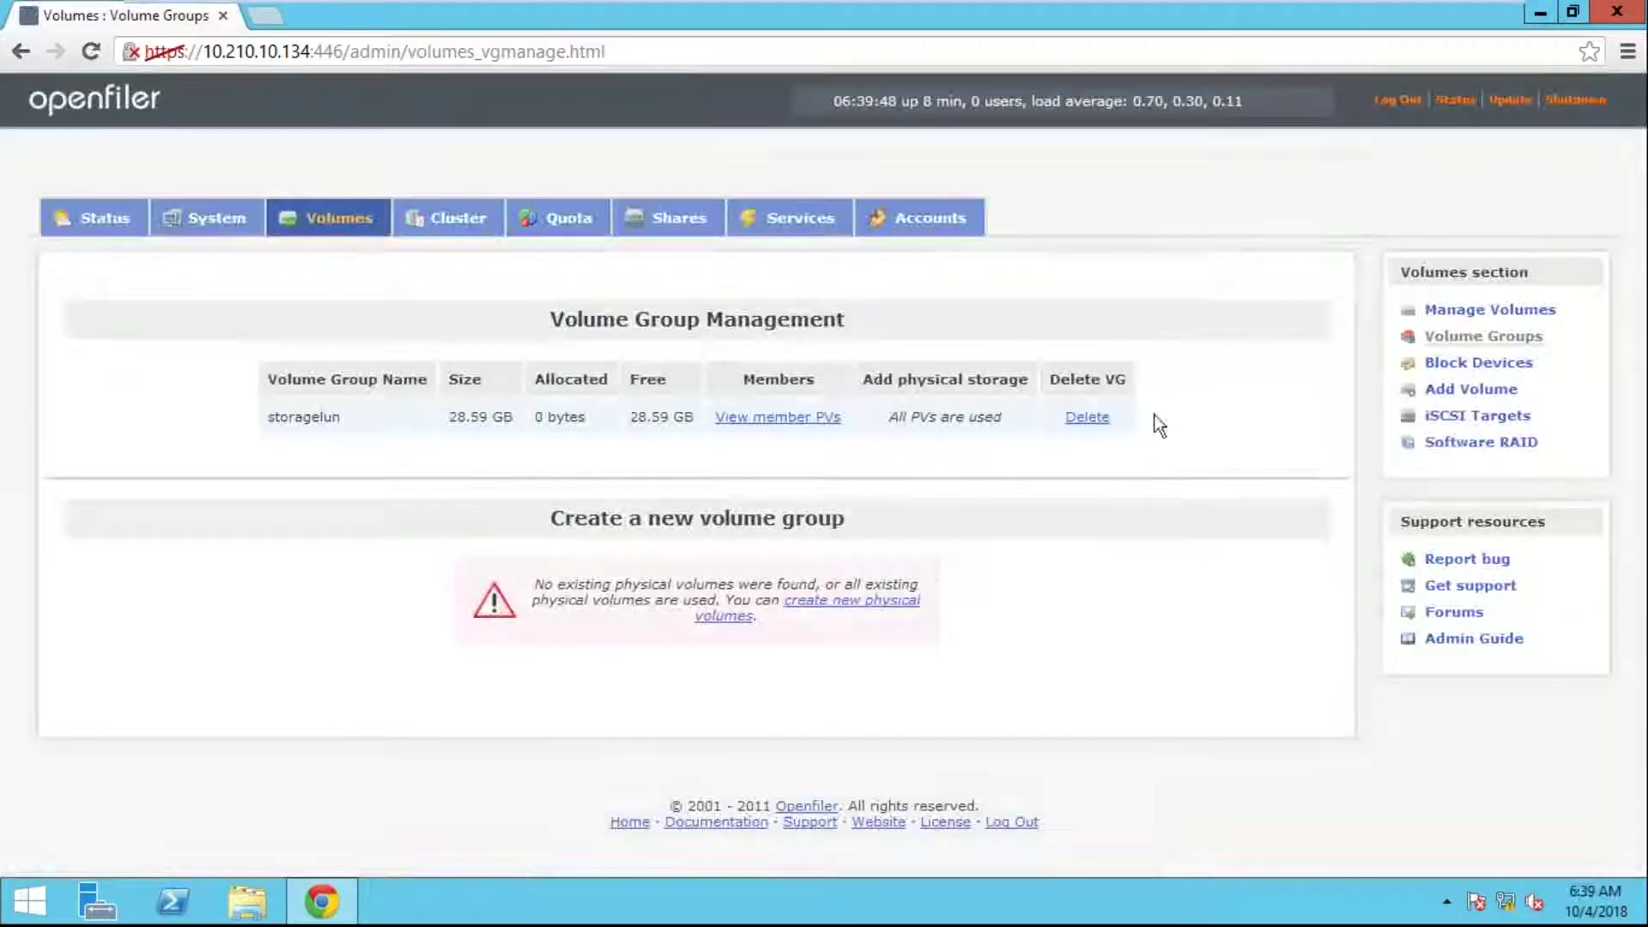
- Start adding a volume in the storagelun volume group and name it Windows
{"action": "left_click", "coordinate": [1440, 404]}
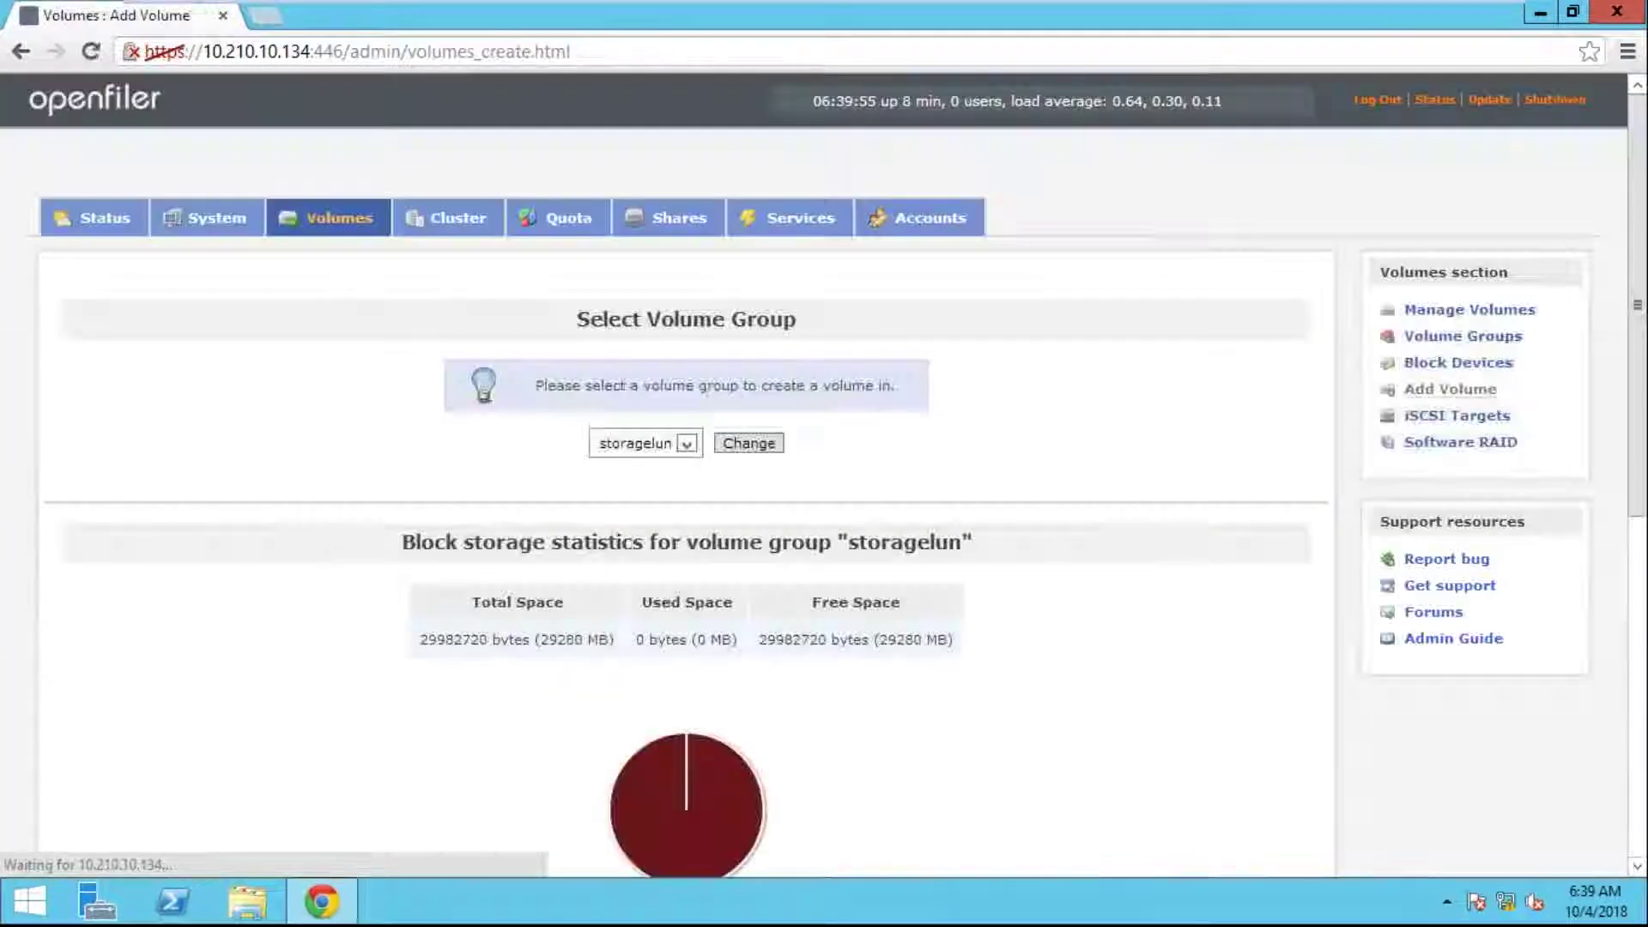
{"action": "scroll", "coordinate": [1156, 445], "scroll_direction": "down", "scroll_amount": 3}
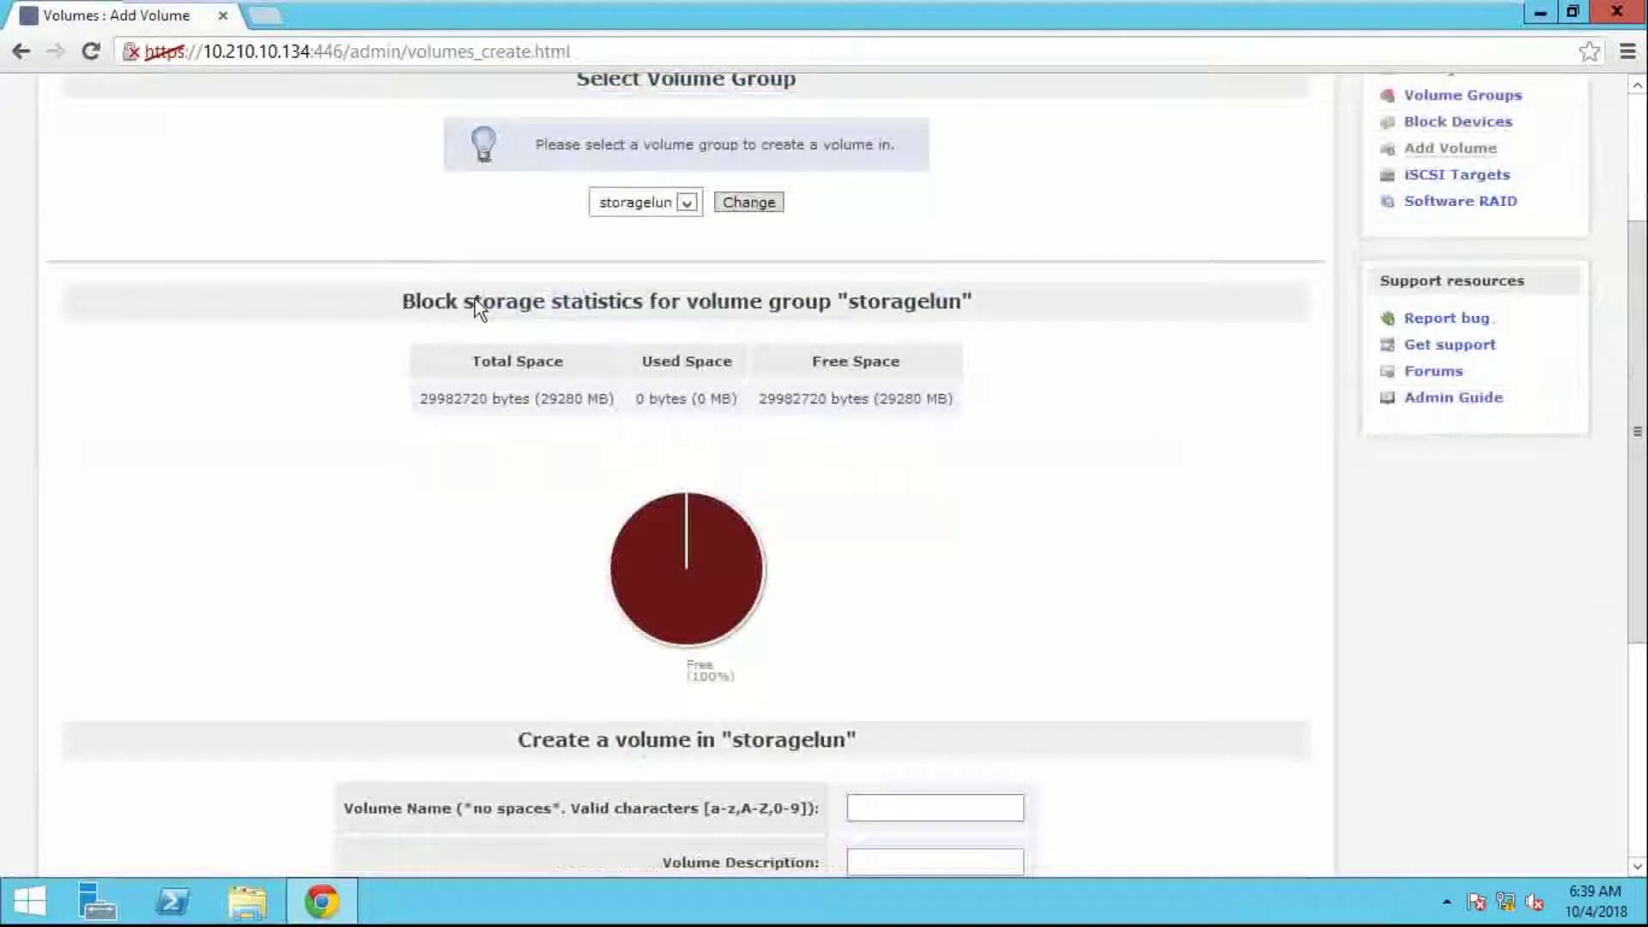
{"action": "scroll", "coordinate": [774, 384], "scroll_direction": "down", "scroll_amount": 5}
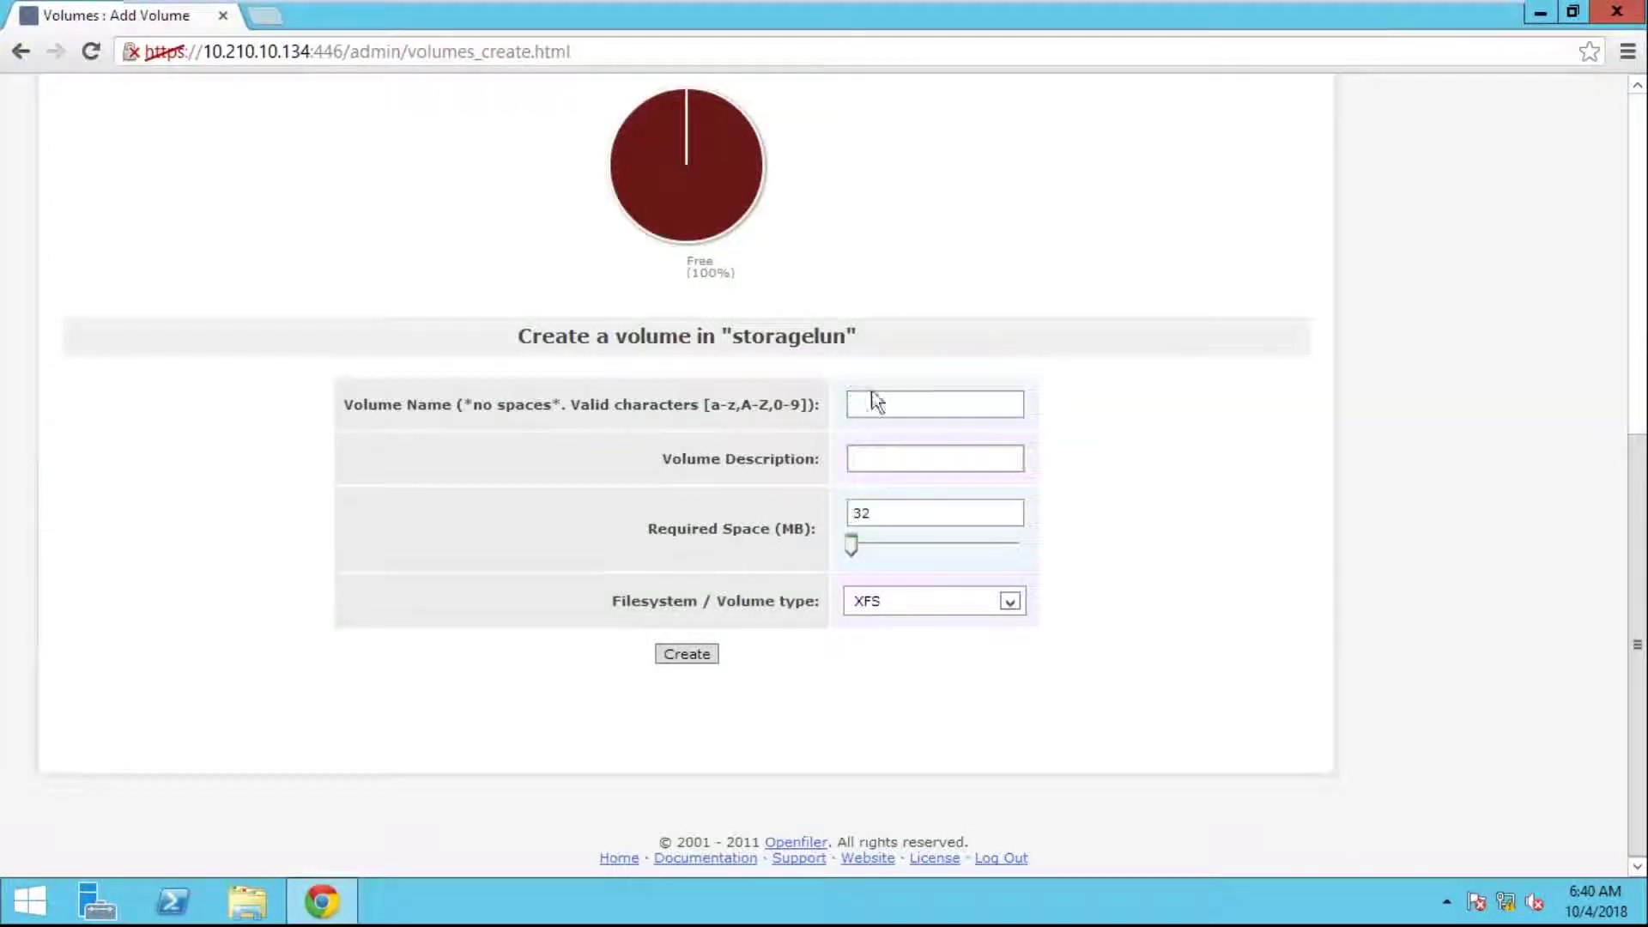
{"action": "left_click", "coordinate": [883, 410]}
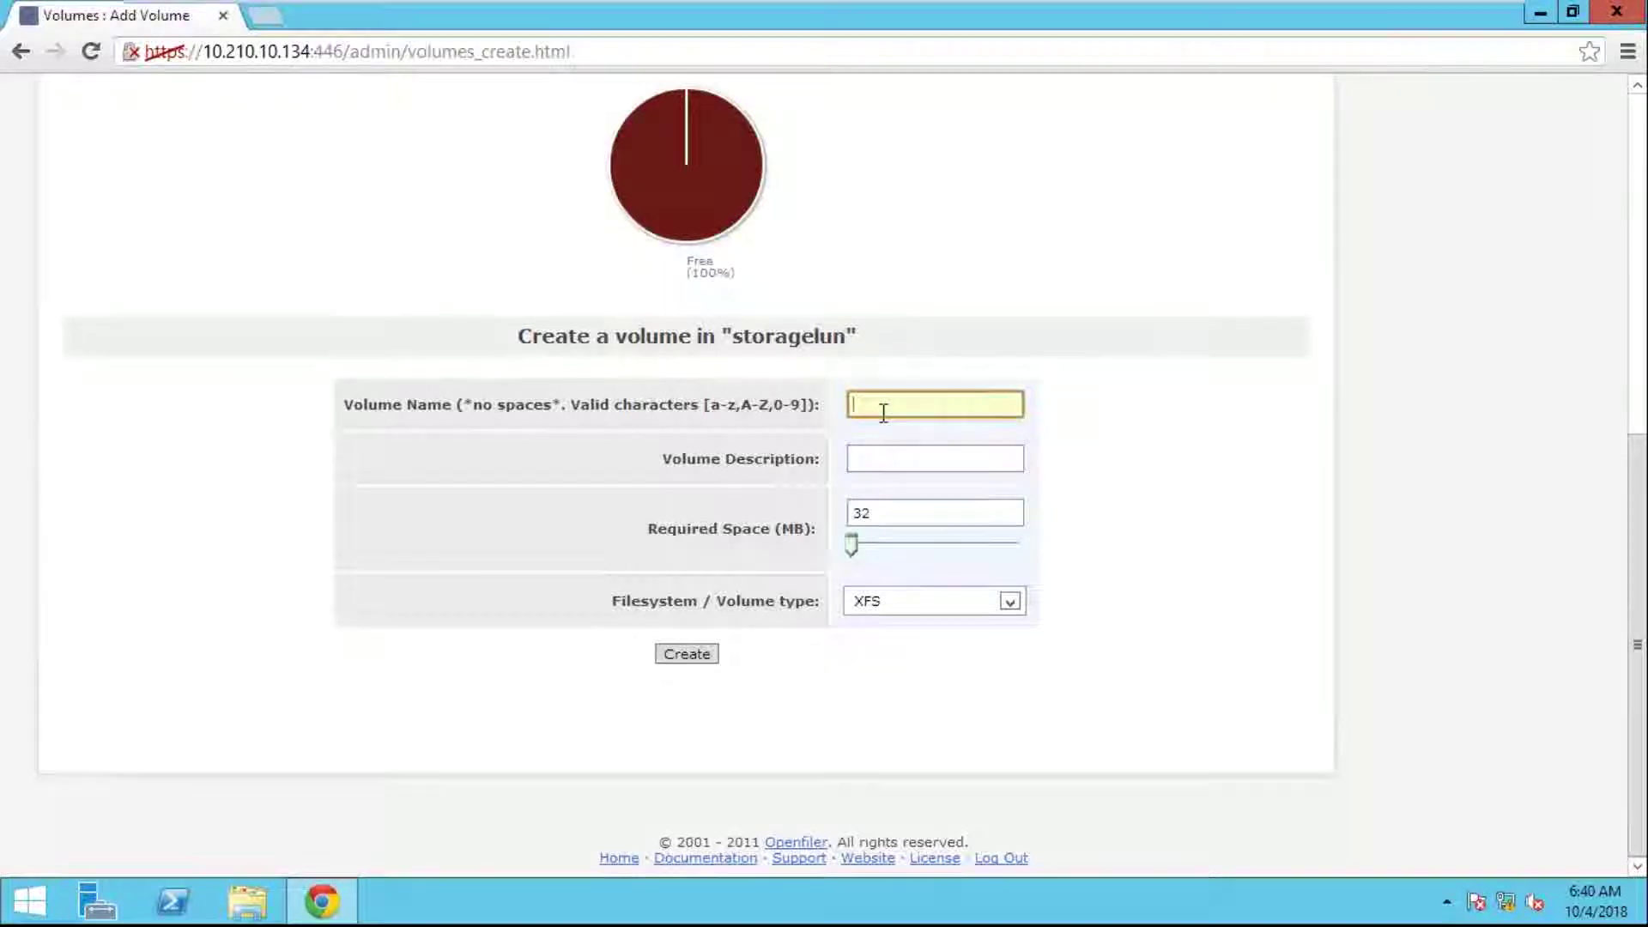
{"action": "type", "text": "Windows"}
{"action": "key", "text": "Tab"}
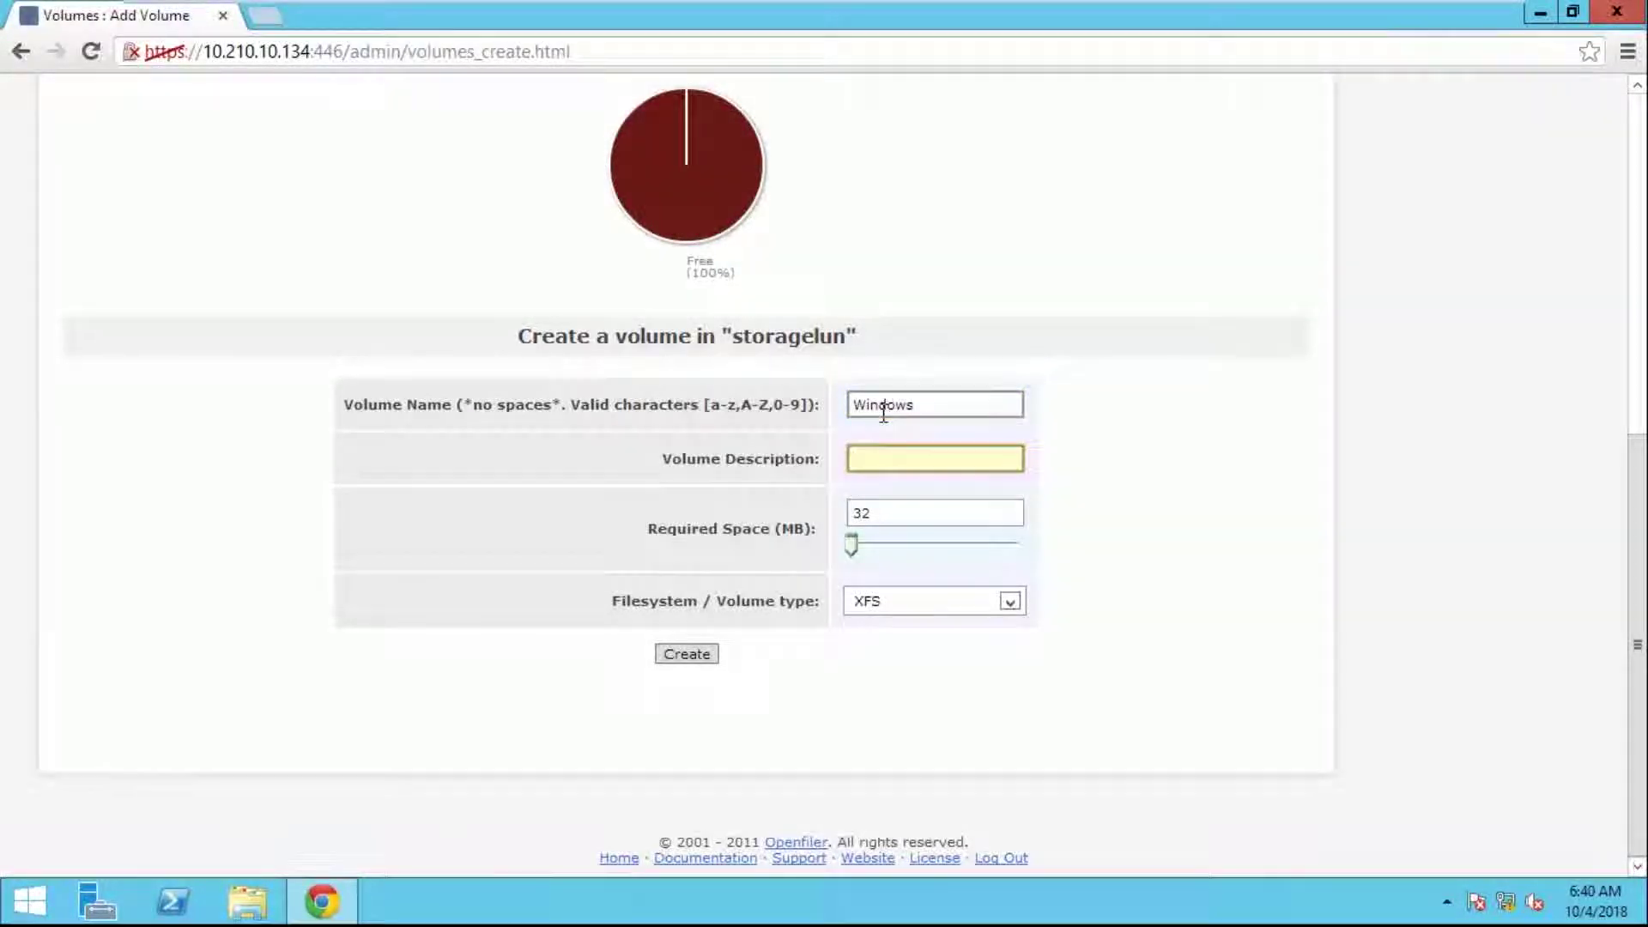
- Set the Windows volume's required space to 29280 MB and its type to block (iSCSI,FC,etc), create it and check the volume list
{"action": "left_click_drag", "start_coordinate": [851, 544], "coordinate": [1075, 543]}
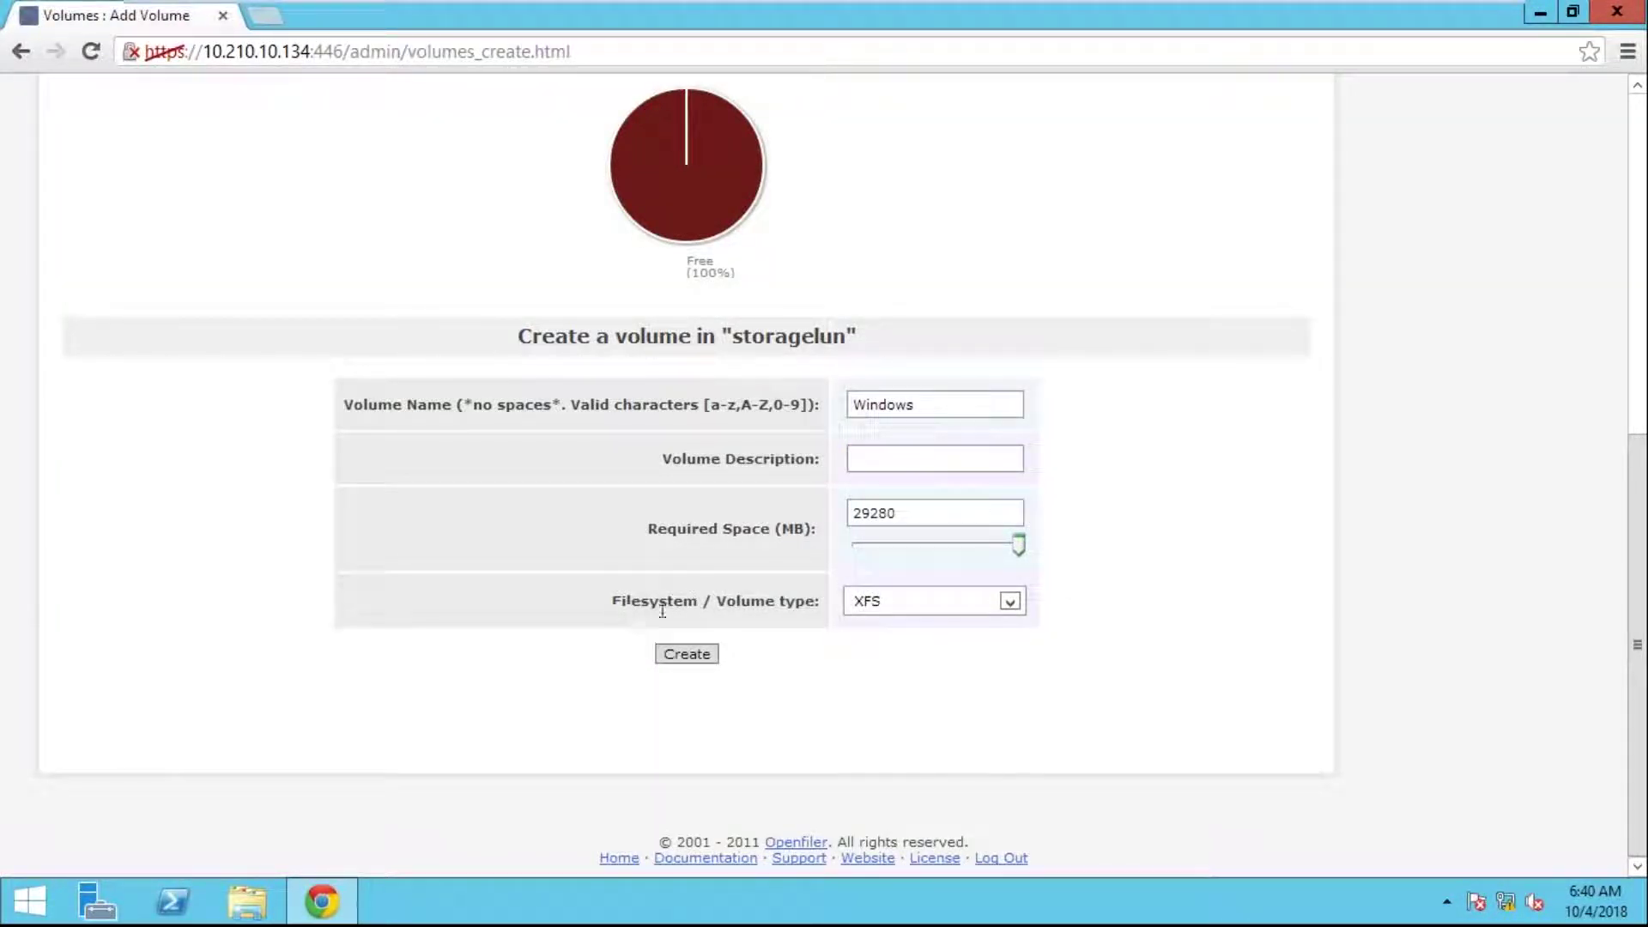
{"action": "left_click", "coordinate": [846, 600]}
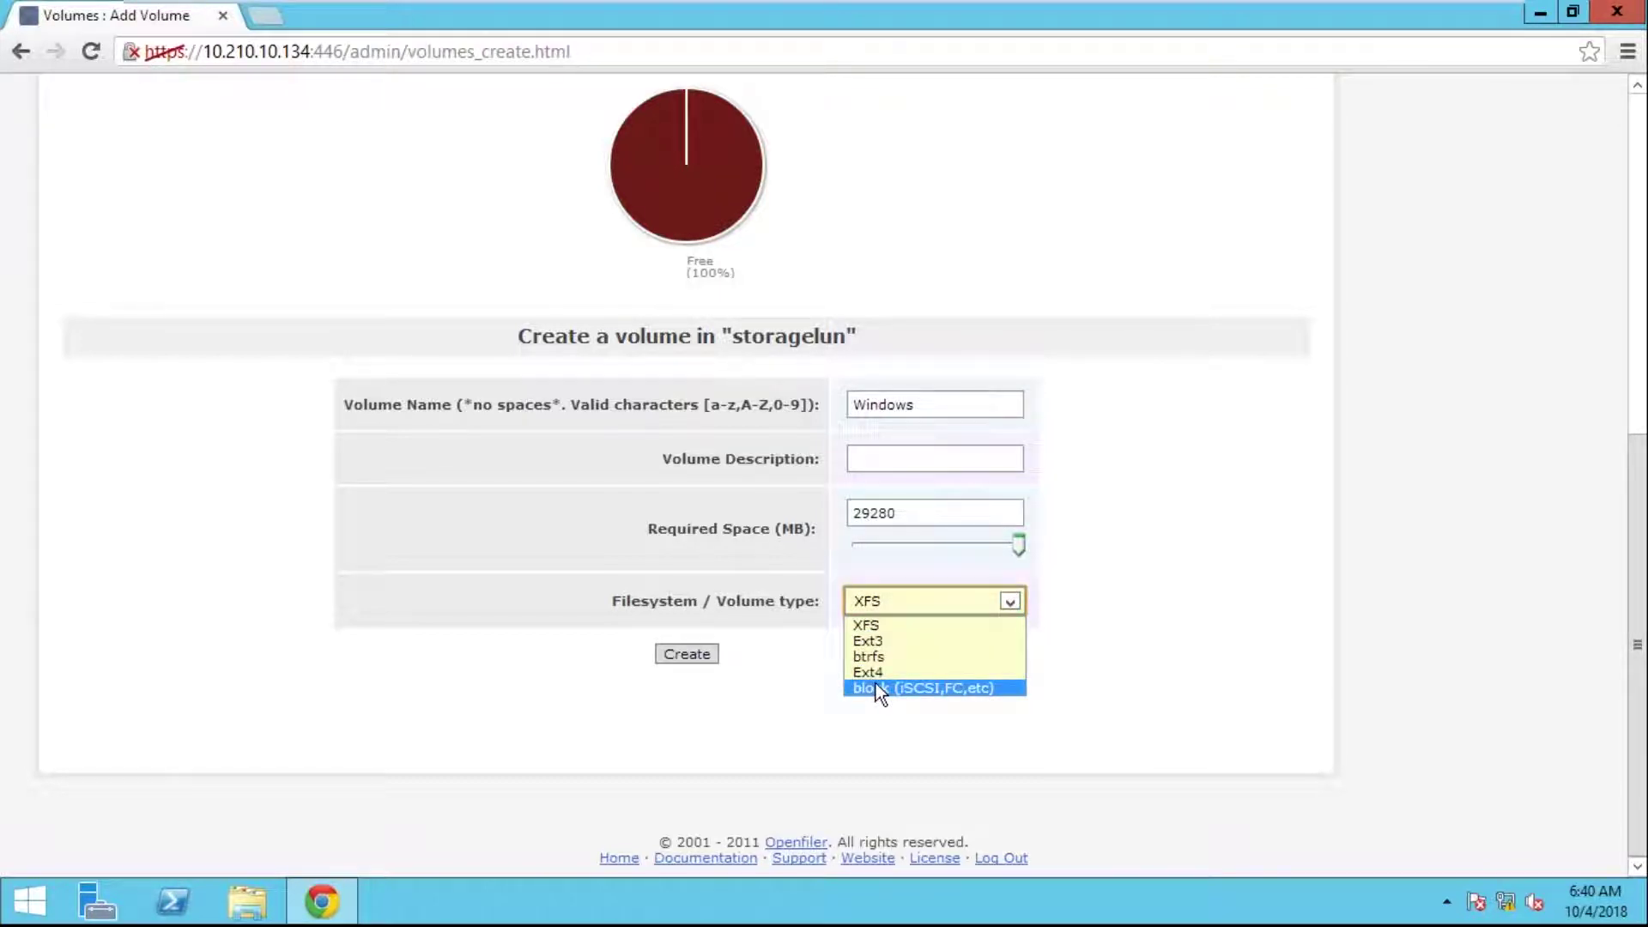
{"action": "left_click", "coordinate": [951, 689]}
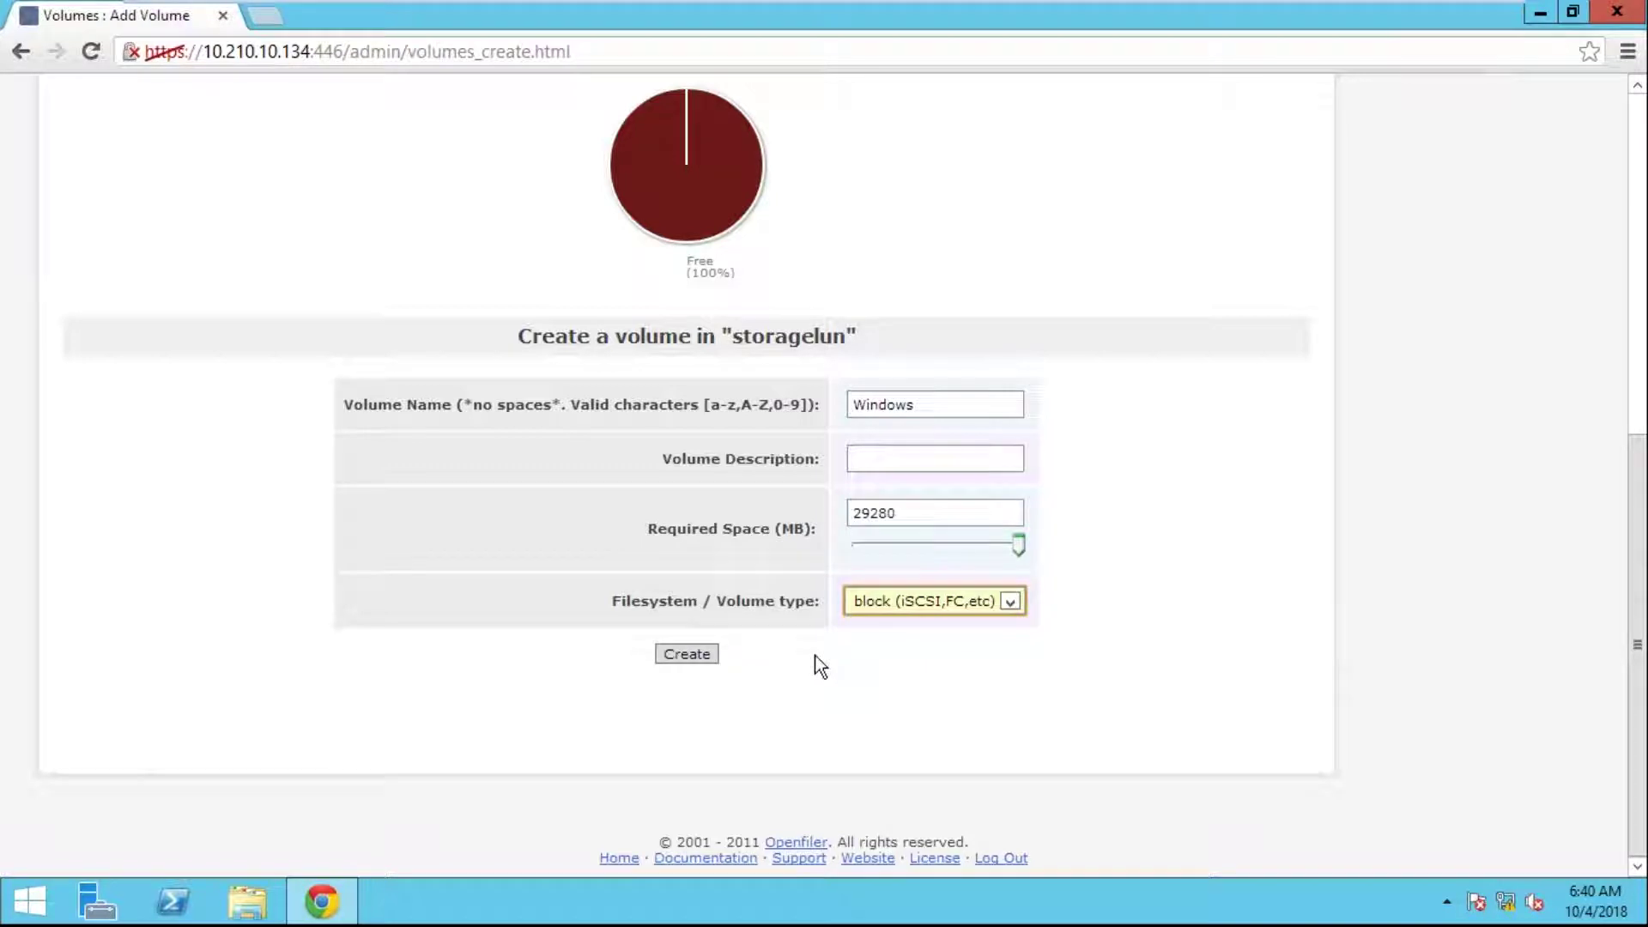
{"action": "left_click", "coordinate": [688, 660]}
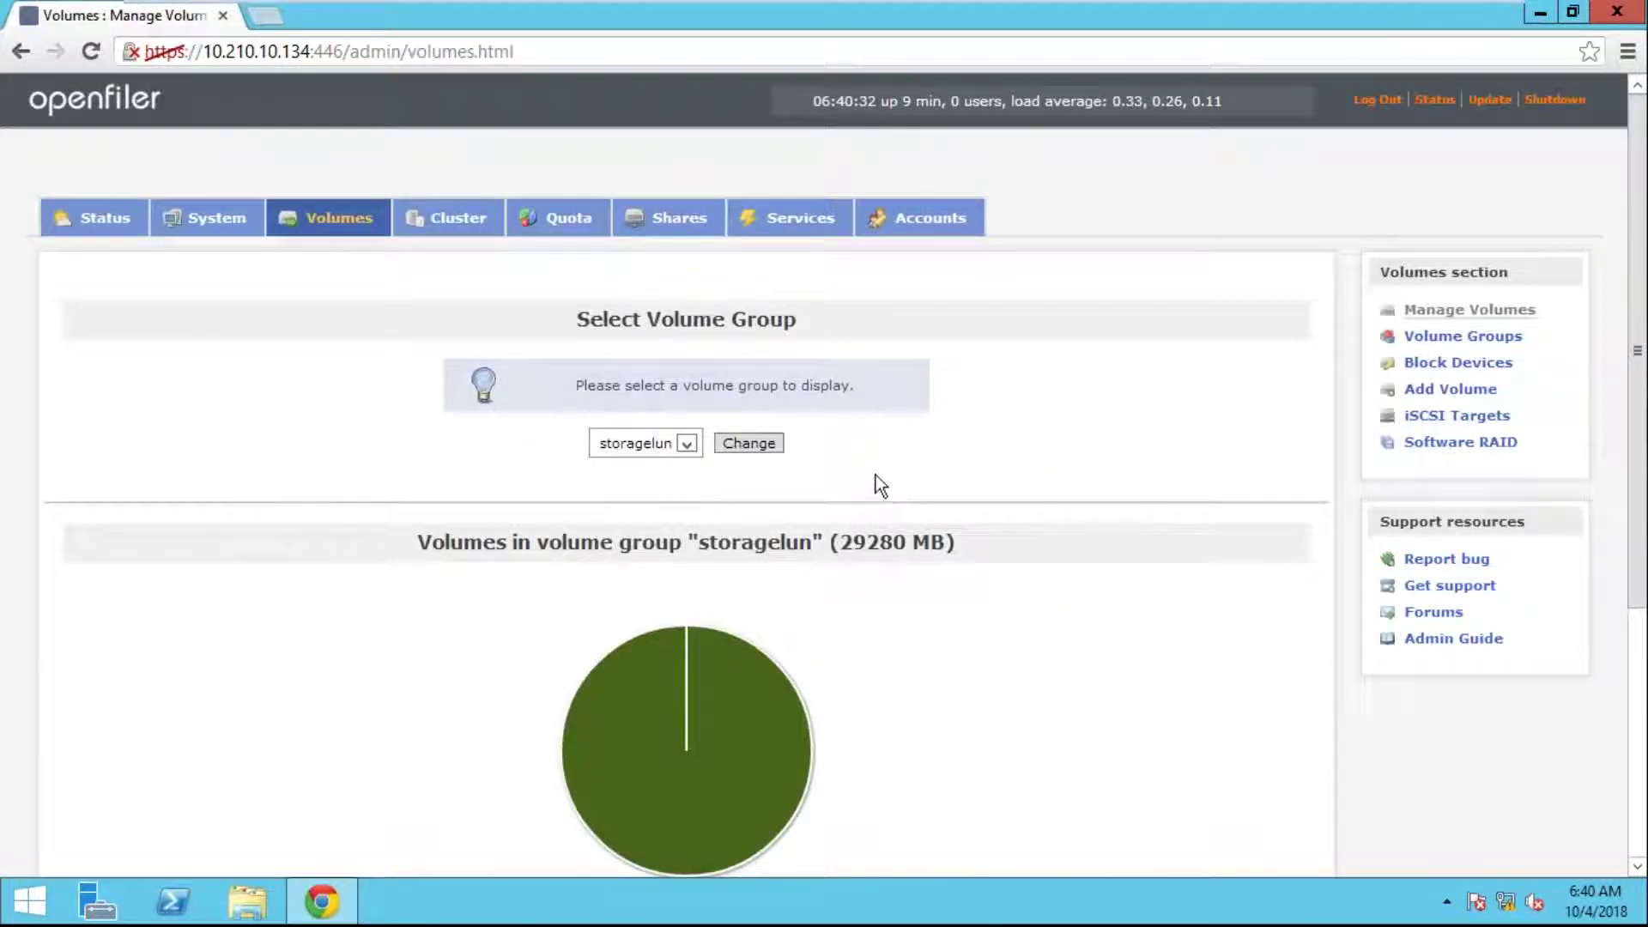
{"action": "scroll", "coordinate": [875, 475], "scroll_direction": "down", "scroll_amount": 3}
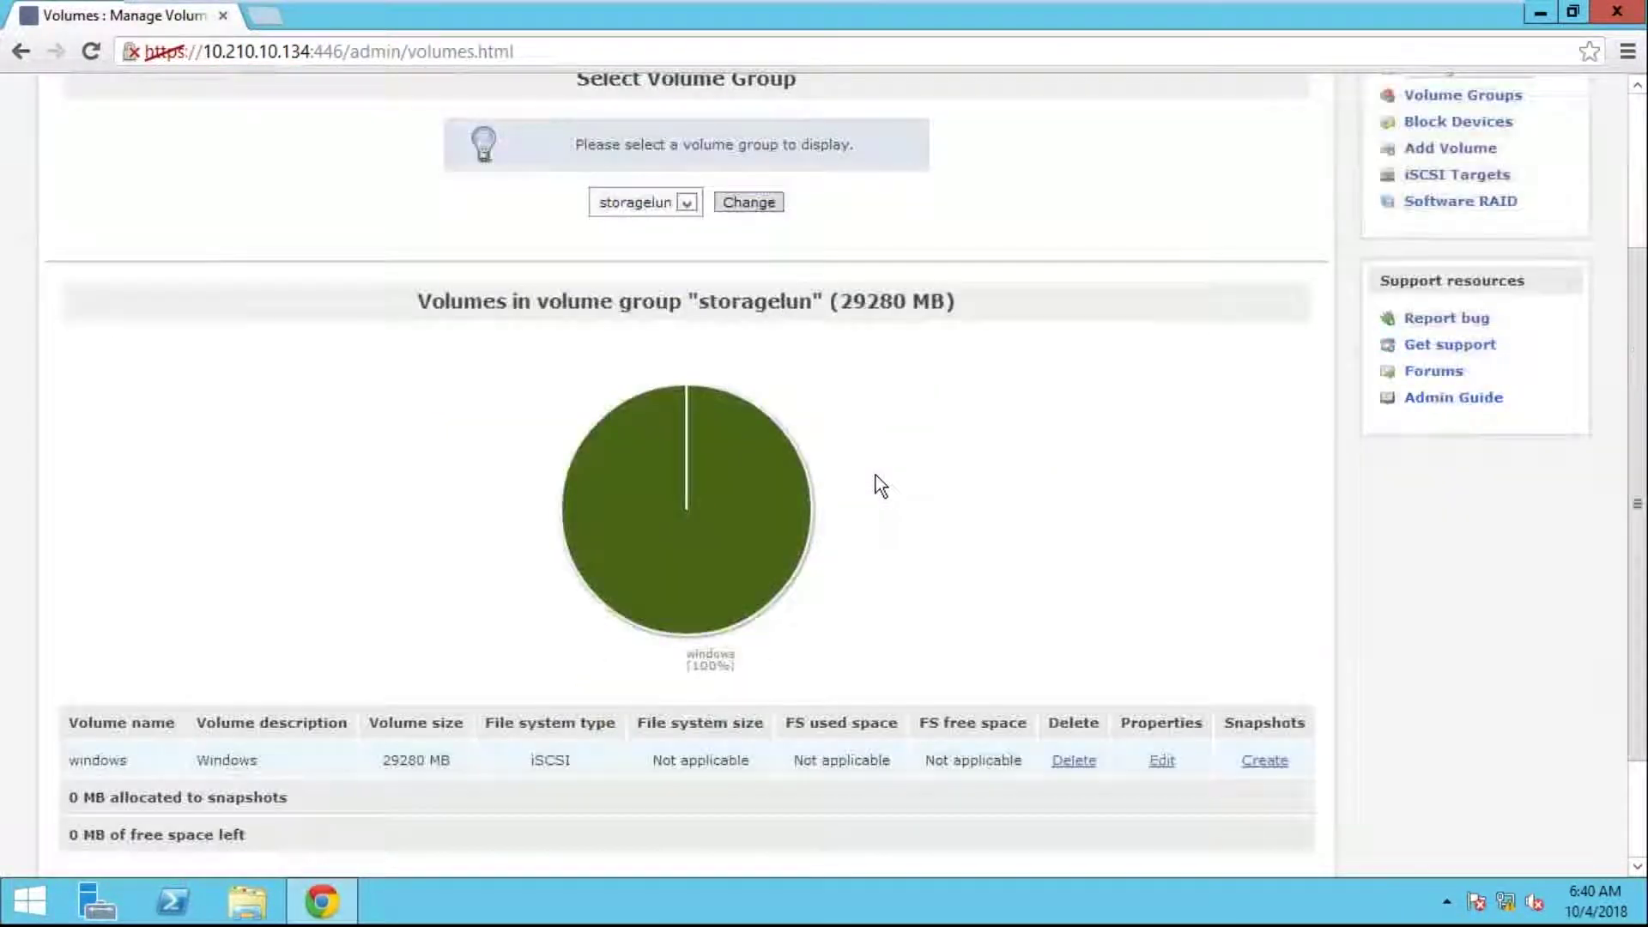
{"action": "scroll", "coordinate": [436, 620], "scroll_direction": "down", "scroll_amount": 2}
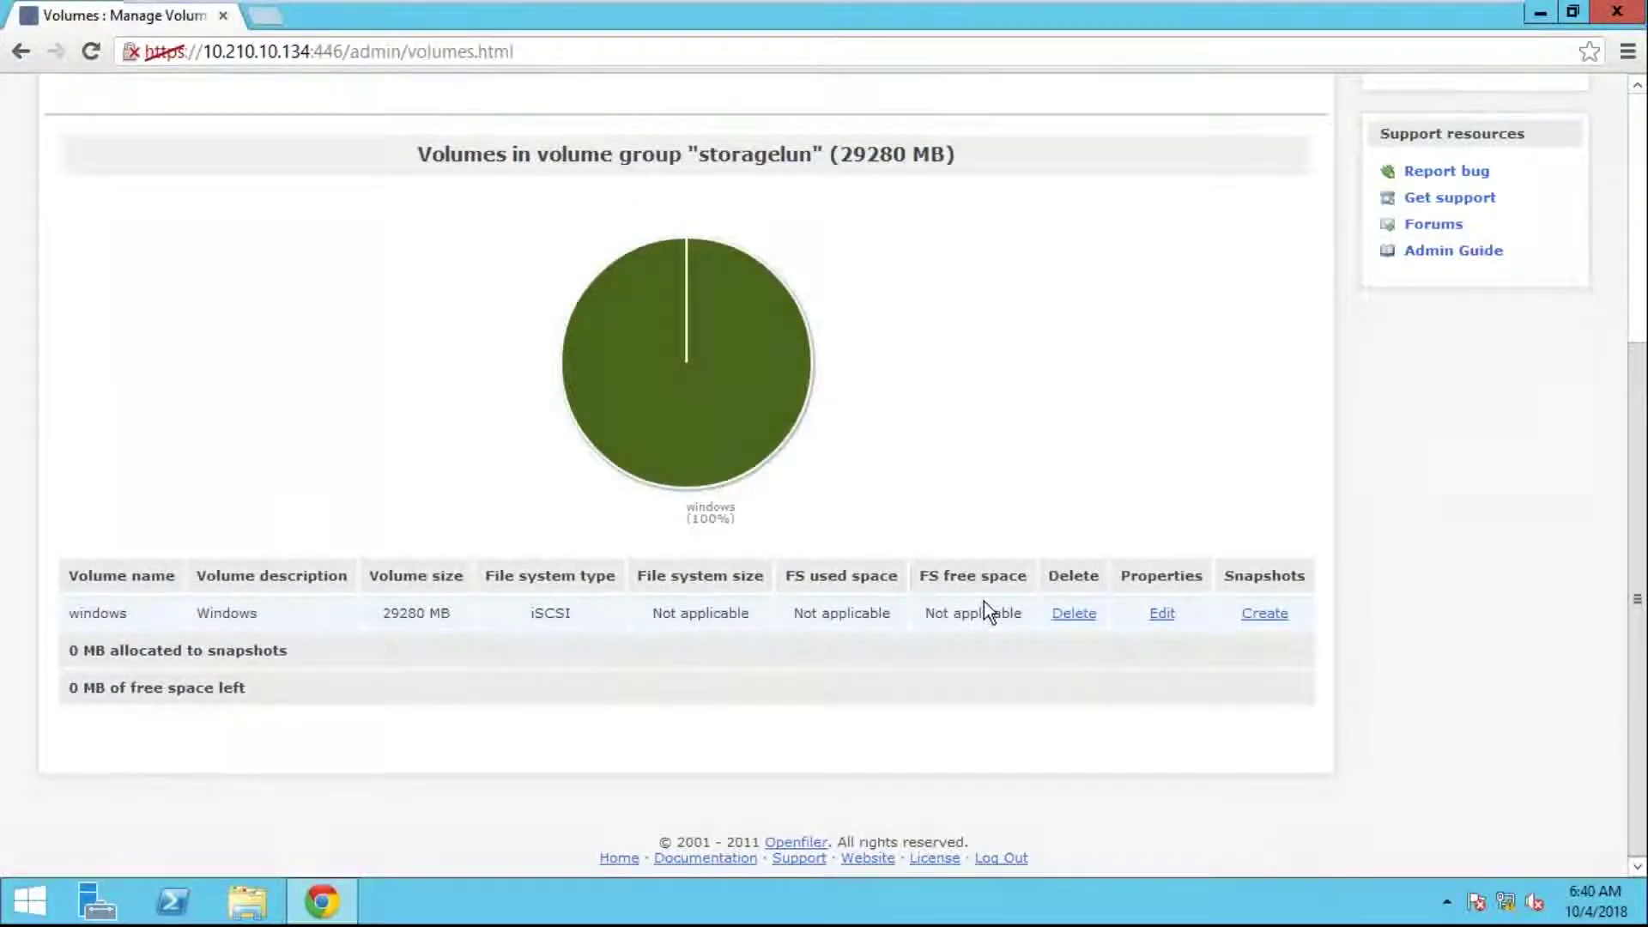
{"action": "scroll", "coordinate": [984, 601], "scroll_direction": "up", "scroll_amount": 5}
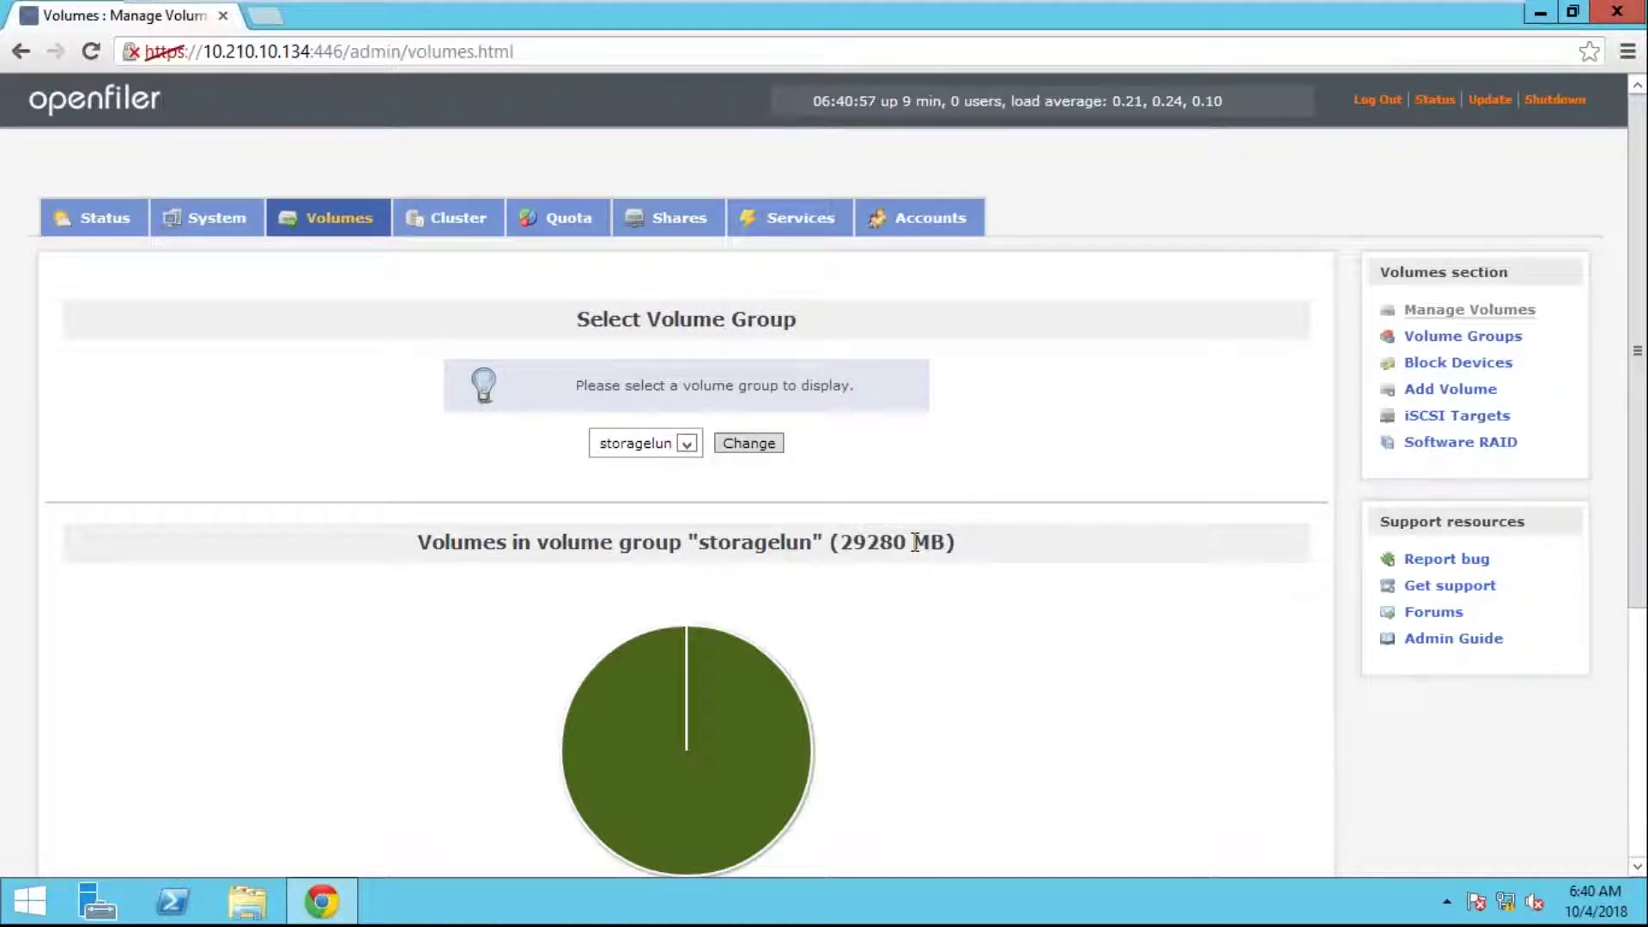
{"action": "scroll", "coordinate": [915, 541], "scroll_direction": "down", "scroll_amount": 3}
{"action": "scroll", "coordinate": [924, 555], "scroll_direction": "up", "scroll_amount": 3}
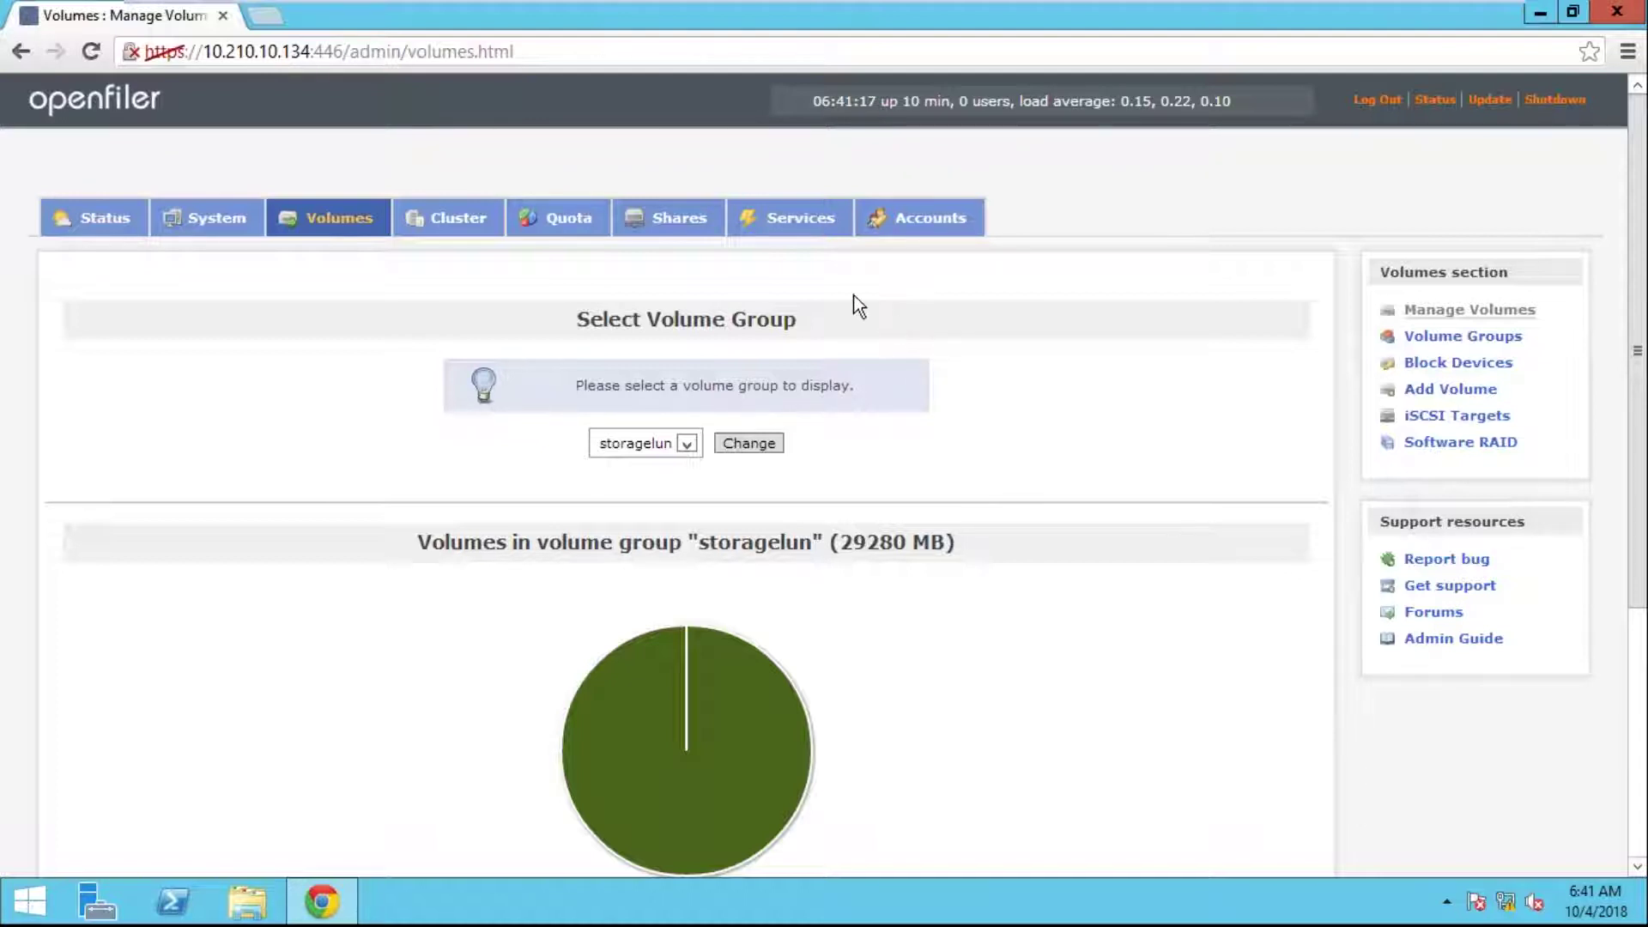
- Enable the iSCSI Target and iSCSI Initiator services at boot in Openfiler's service management
{"action": "left_click", "coordinate": [802, 227]}
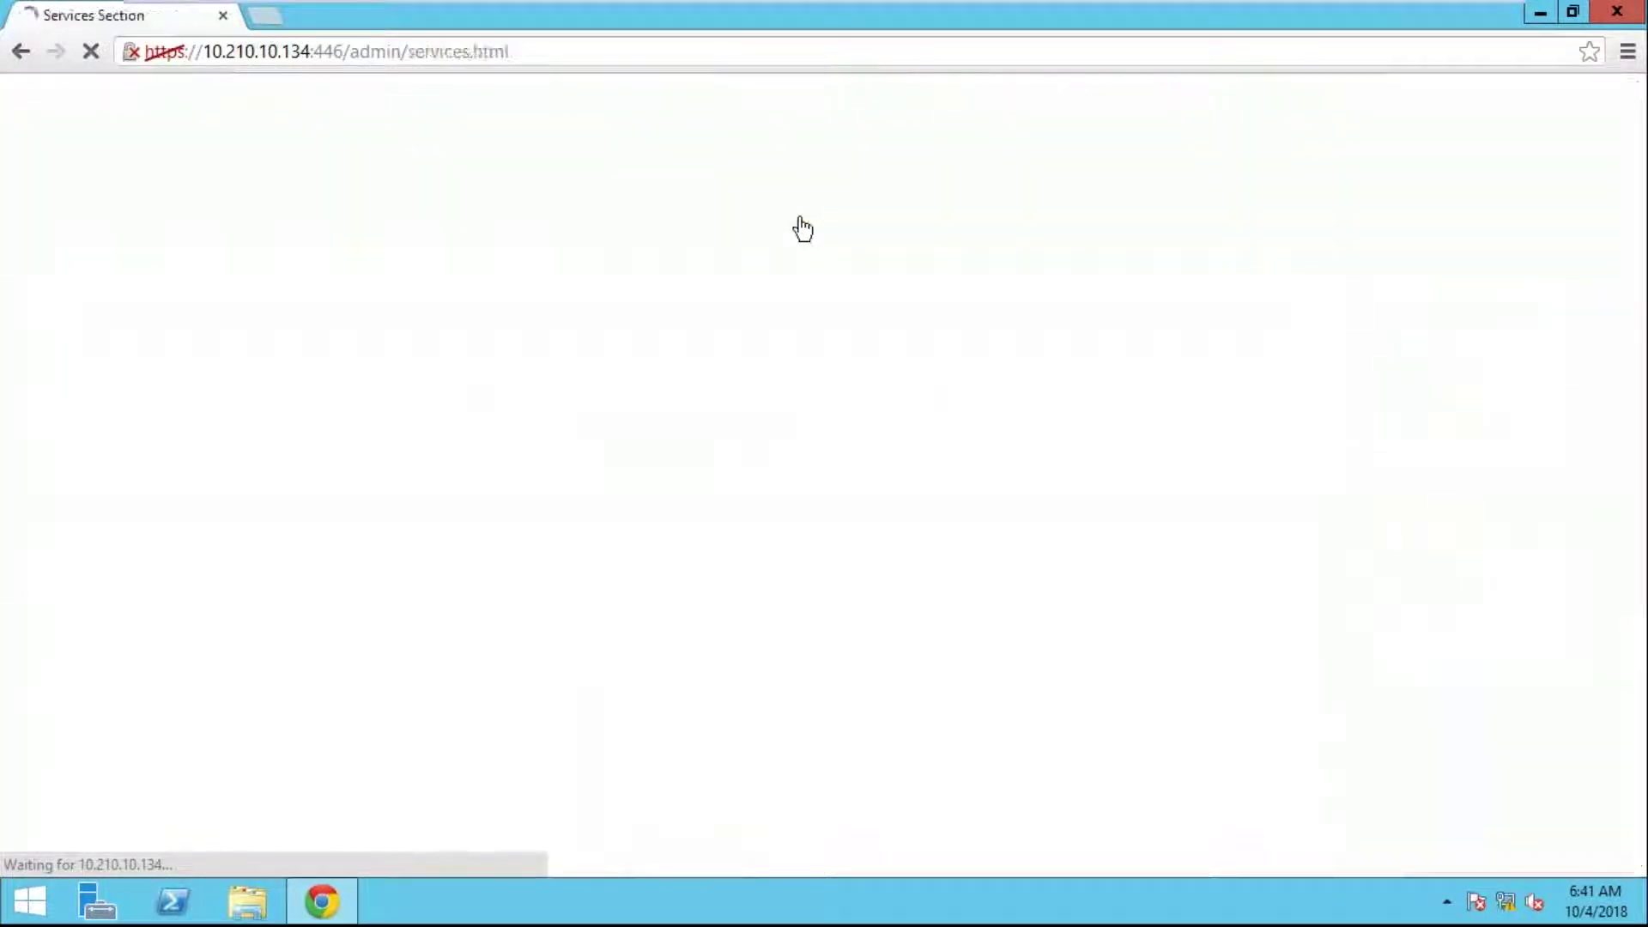
{"action": "scroll", "coordinate": [801, 403], "scroll_direction": "down", "scroll_amount": 3}
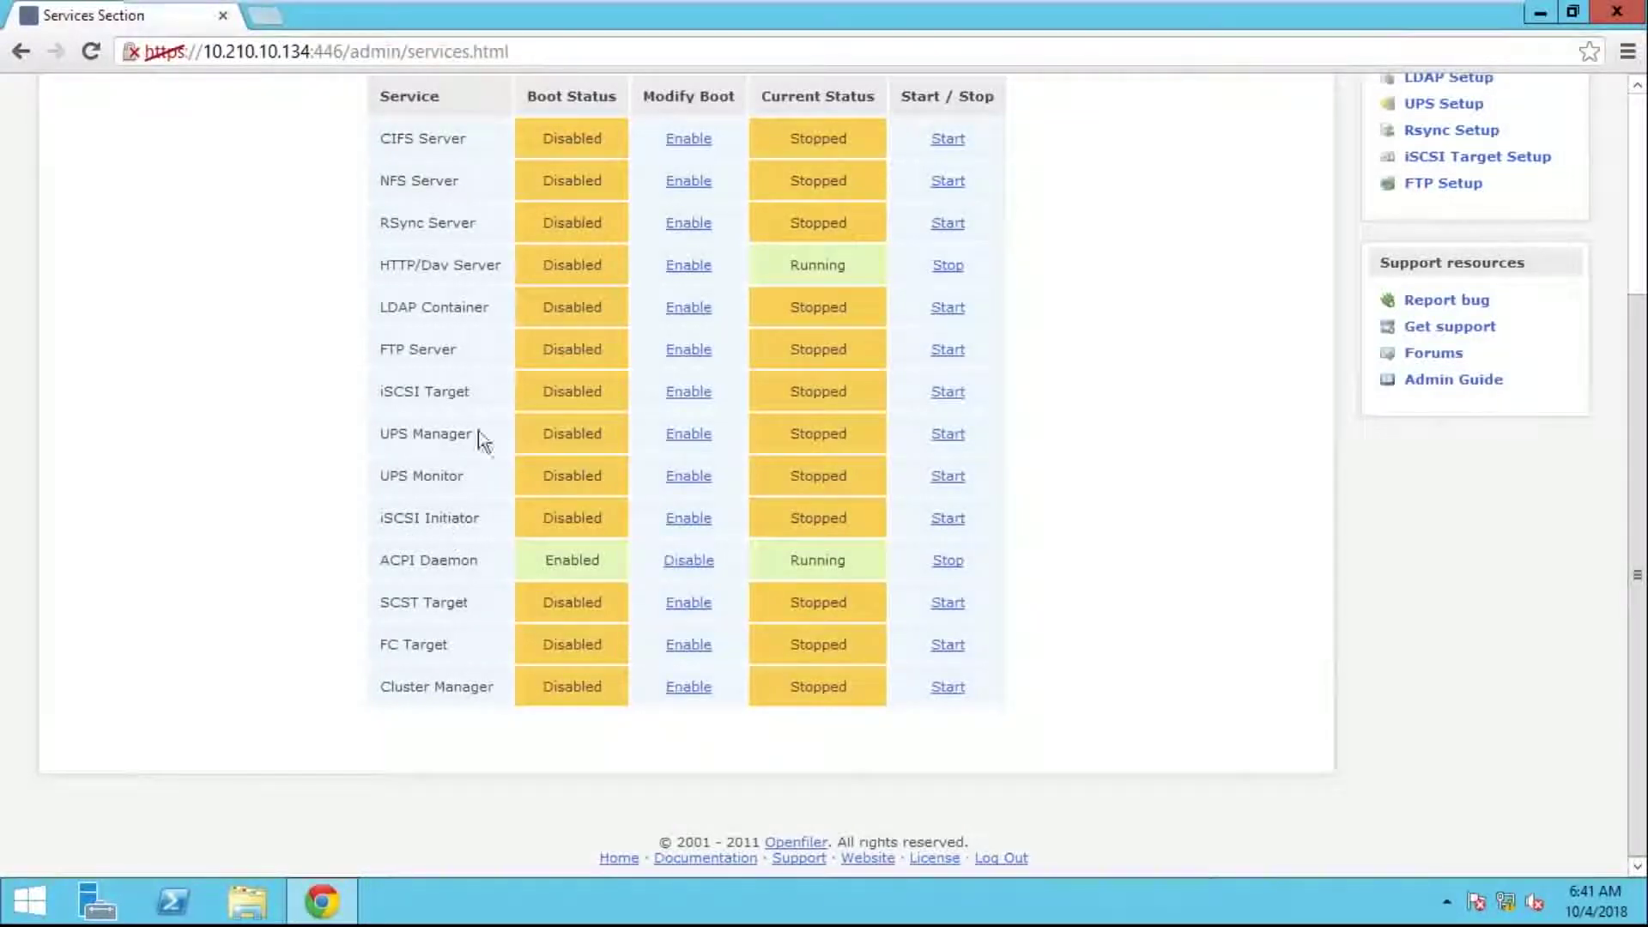
{"action": "left_click", "coordinate": [691, 395]}
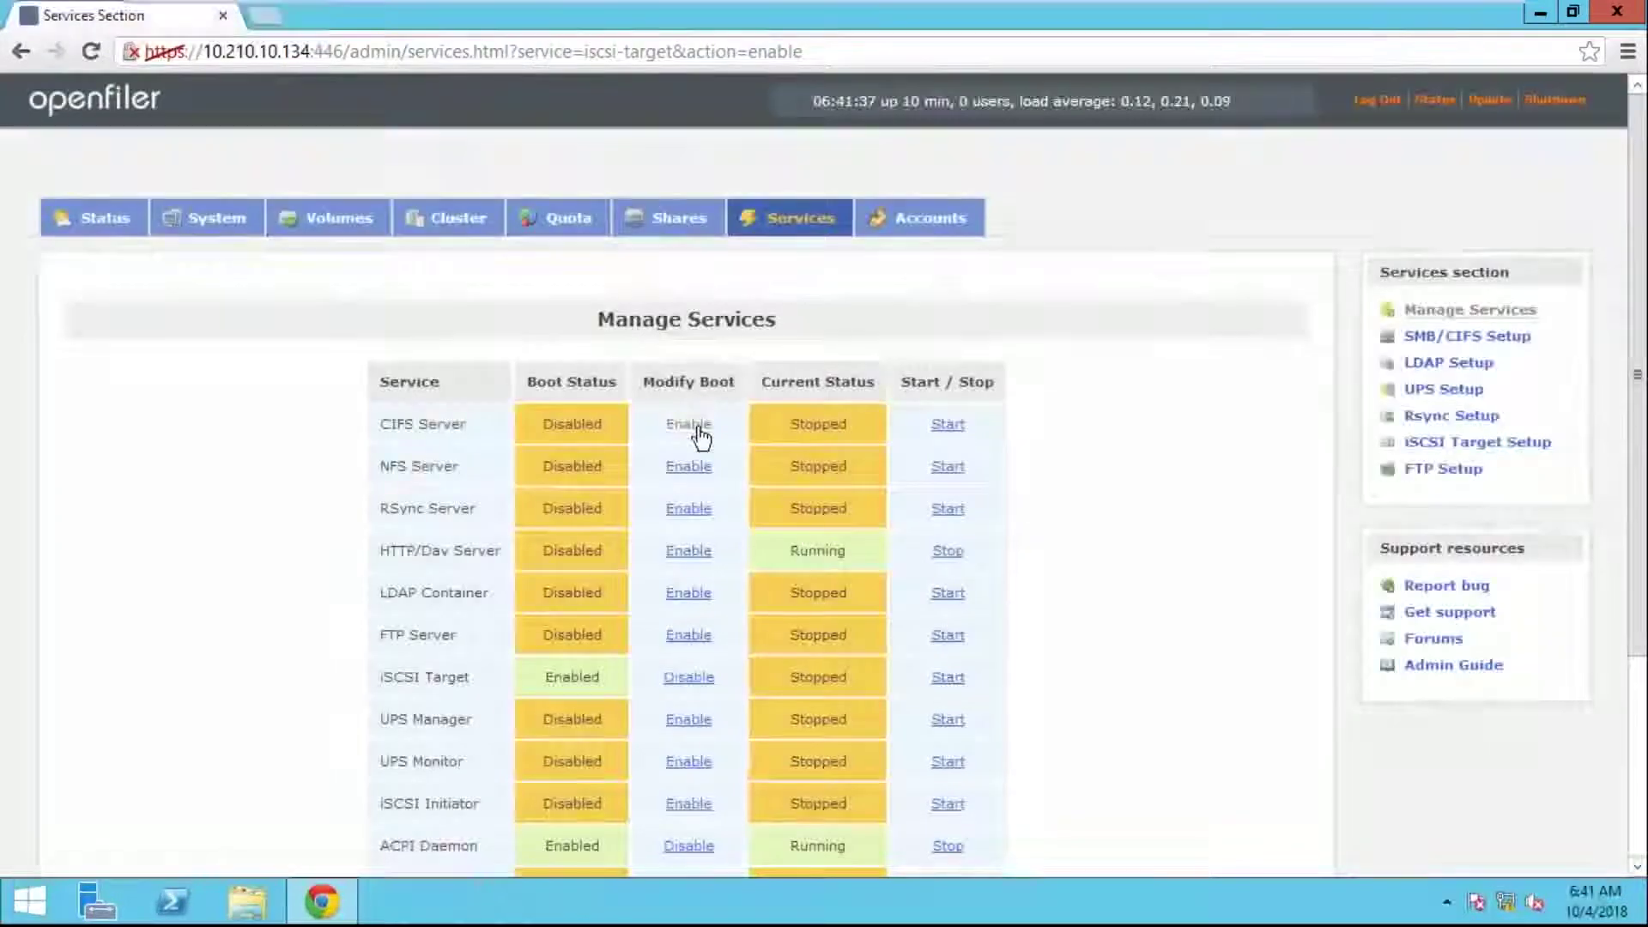
{"action": "scroll", "coordinate": [684, 519], "scroll_direction": "down", "scroll_amount": 3}
{"action": "left_click", "coordinate": [684, 519]}
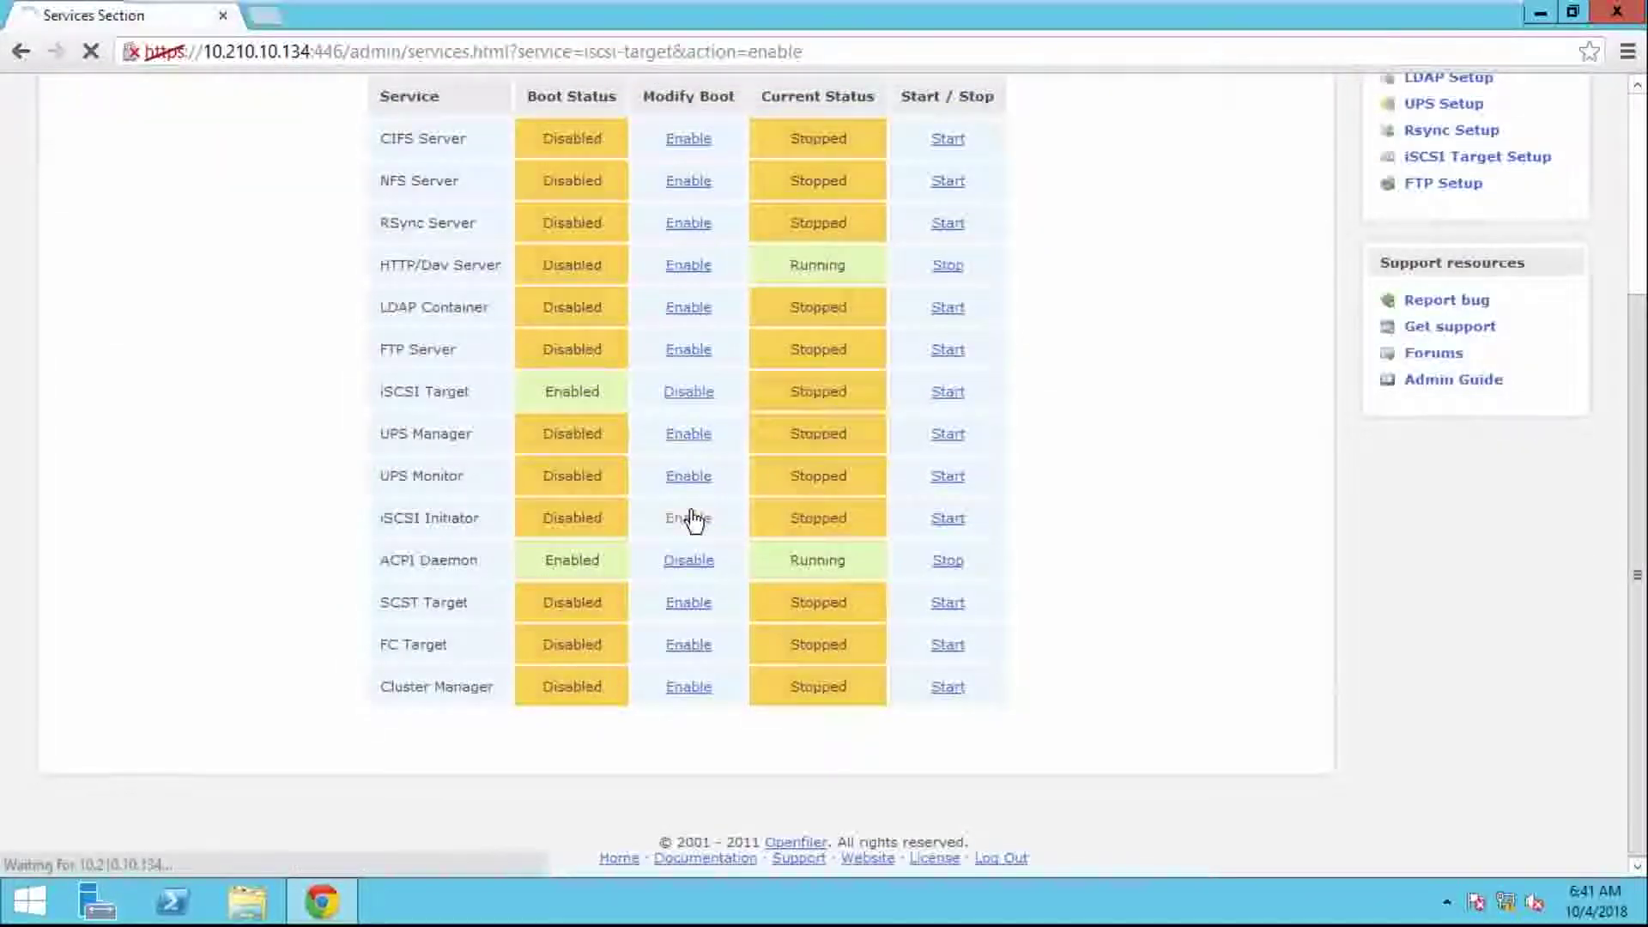
- Start the iSCSI Target and iSCSI Initiator services
{"action": "scroll", "coordinate": [839, 502], "scroll_direction": "down", "scroll_amount": 3}
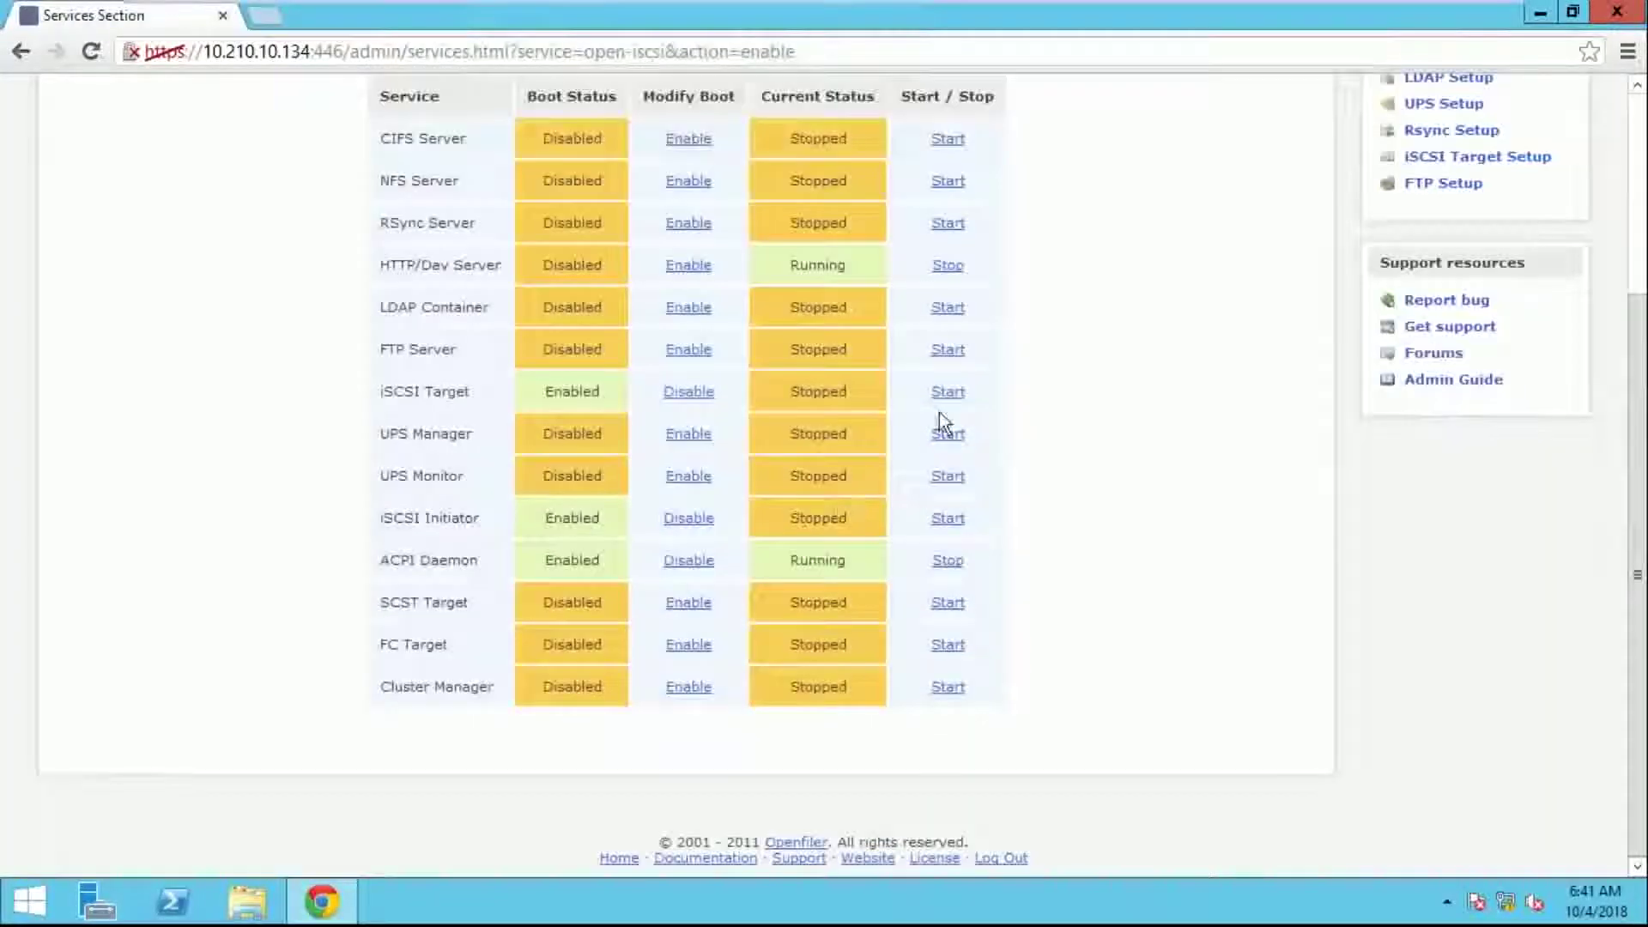
{"action": "left_click", "coordinate": [944, 394]}
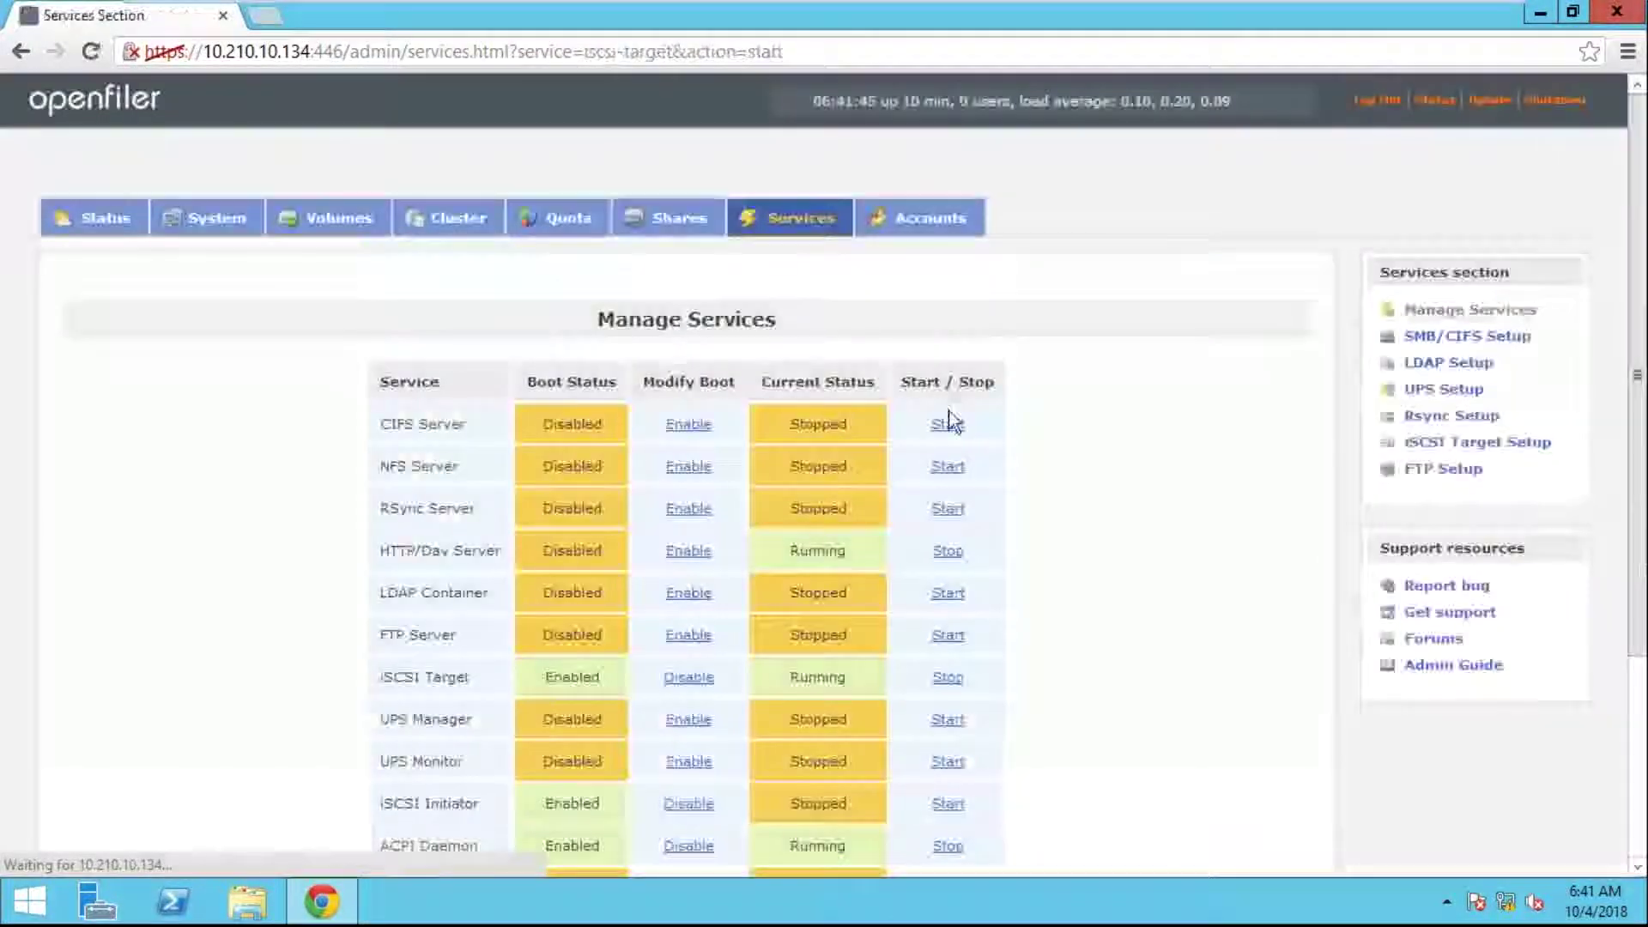
{"action": "scroll", "coordinate": [942, 404], "scroll_direction": "down", "scroll_amount": 3}
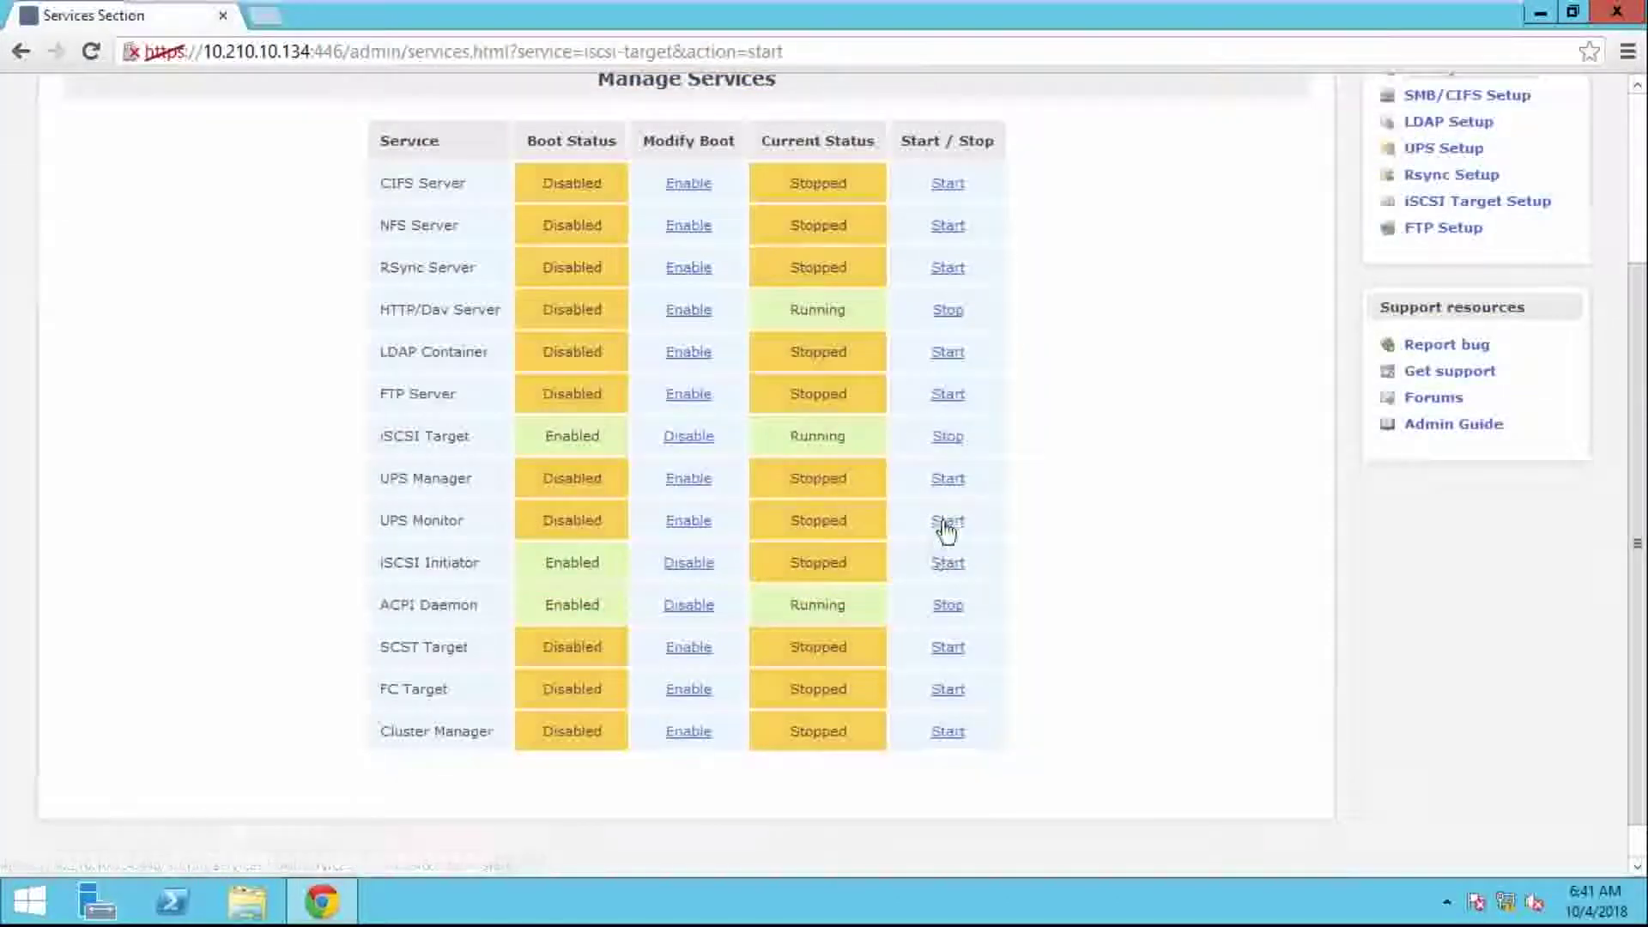
{"action": "left_click", "coordinate": [941, 565]}
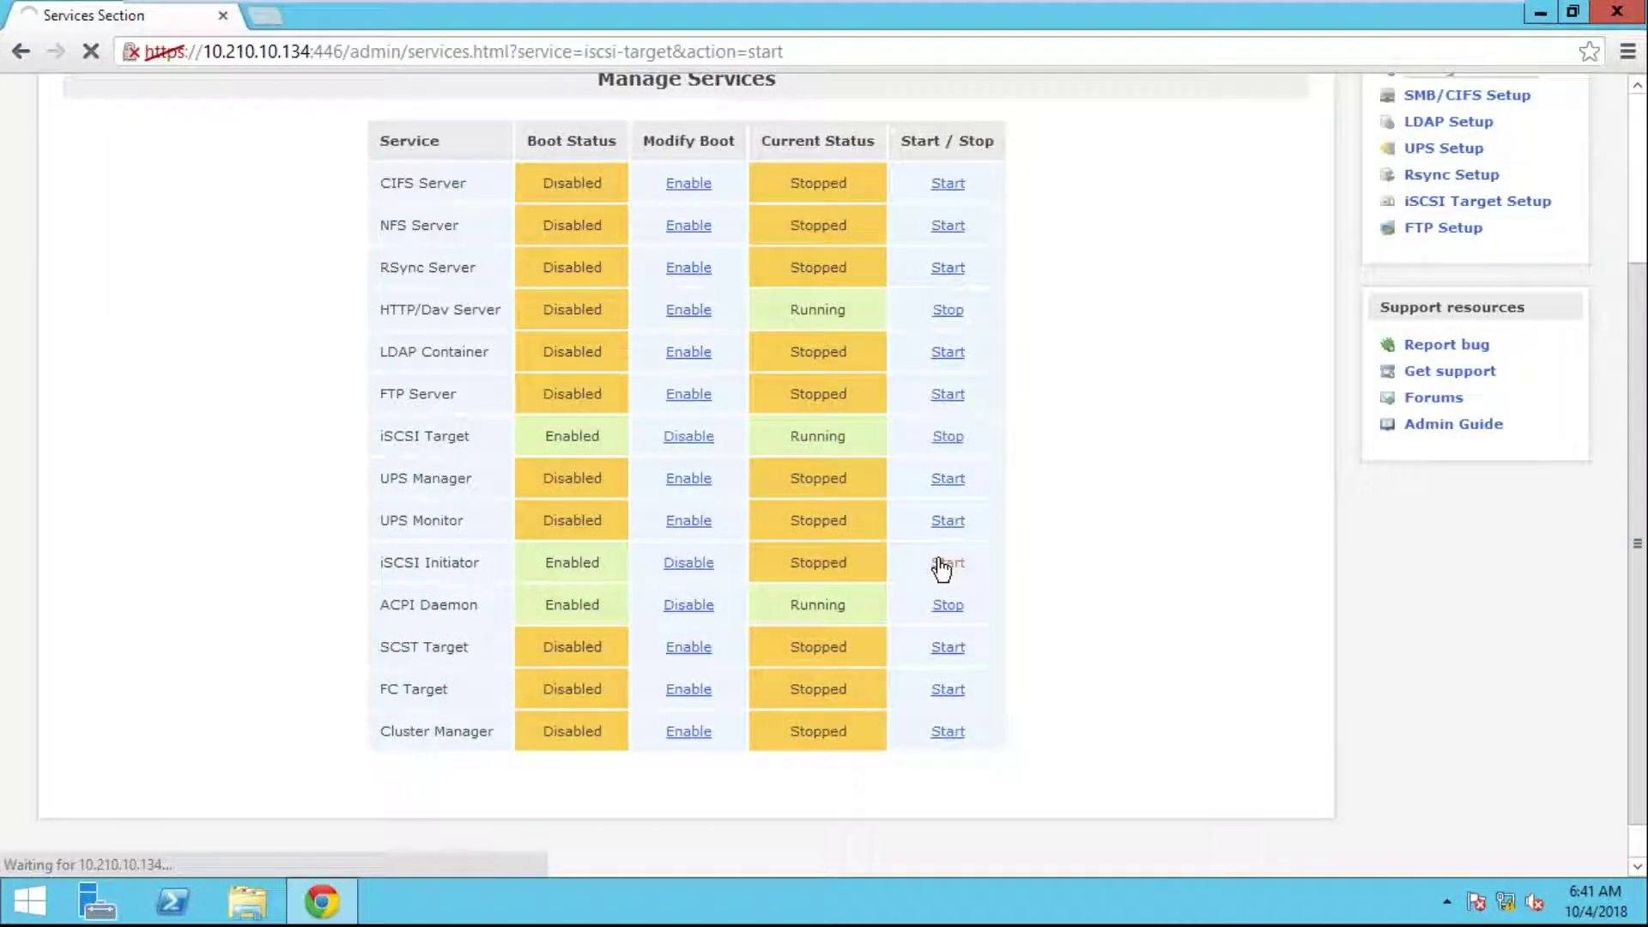
{"action": "scroll", "coordinate": [1065, 517], "scroll_direction": "down", "scroll_amount": 3}
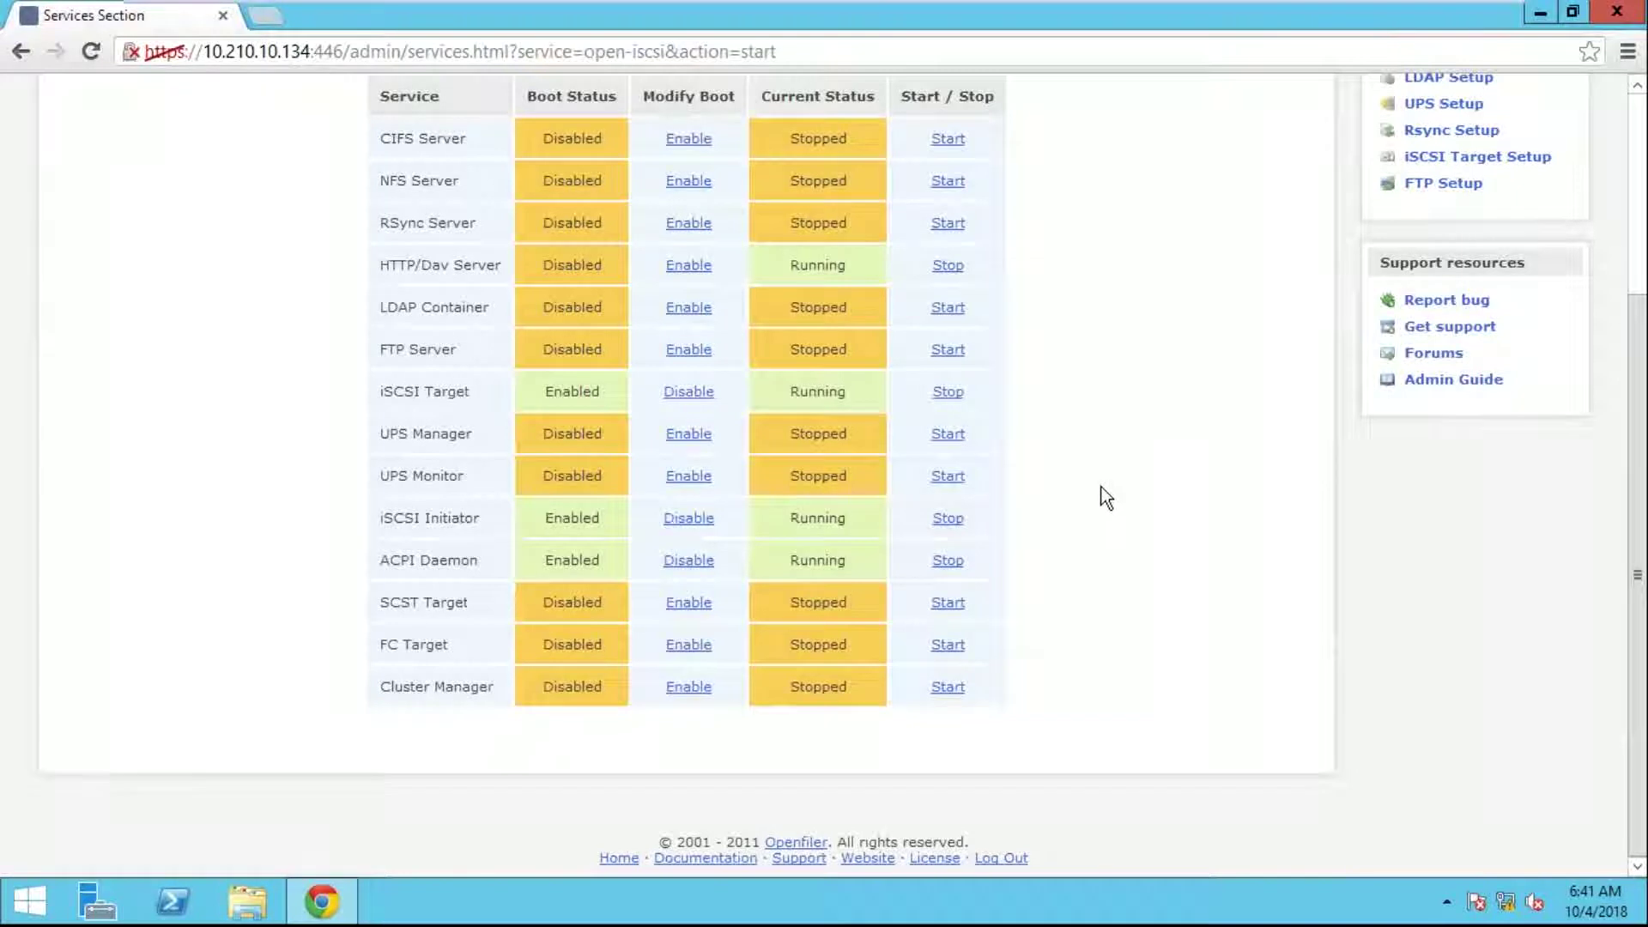
{"action": "scroll", "coordinate": [1102, 487], "scroll_direction": "up", "scroll_amount": 3}
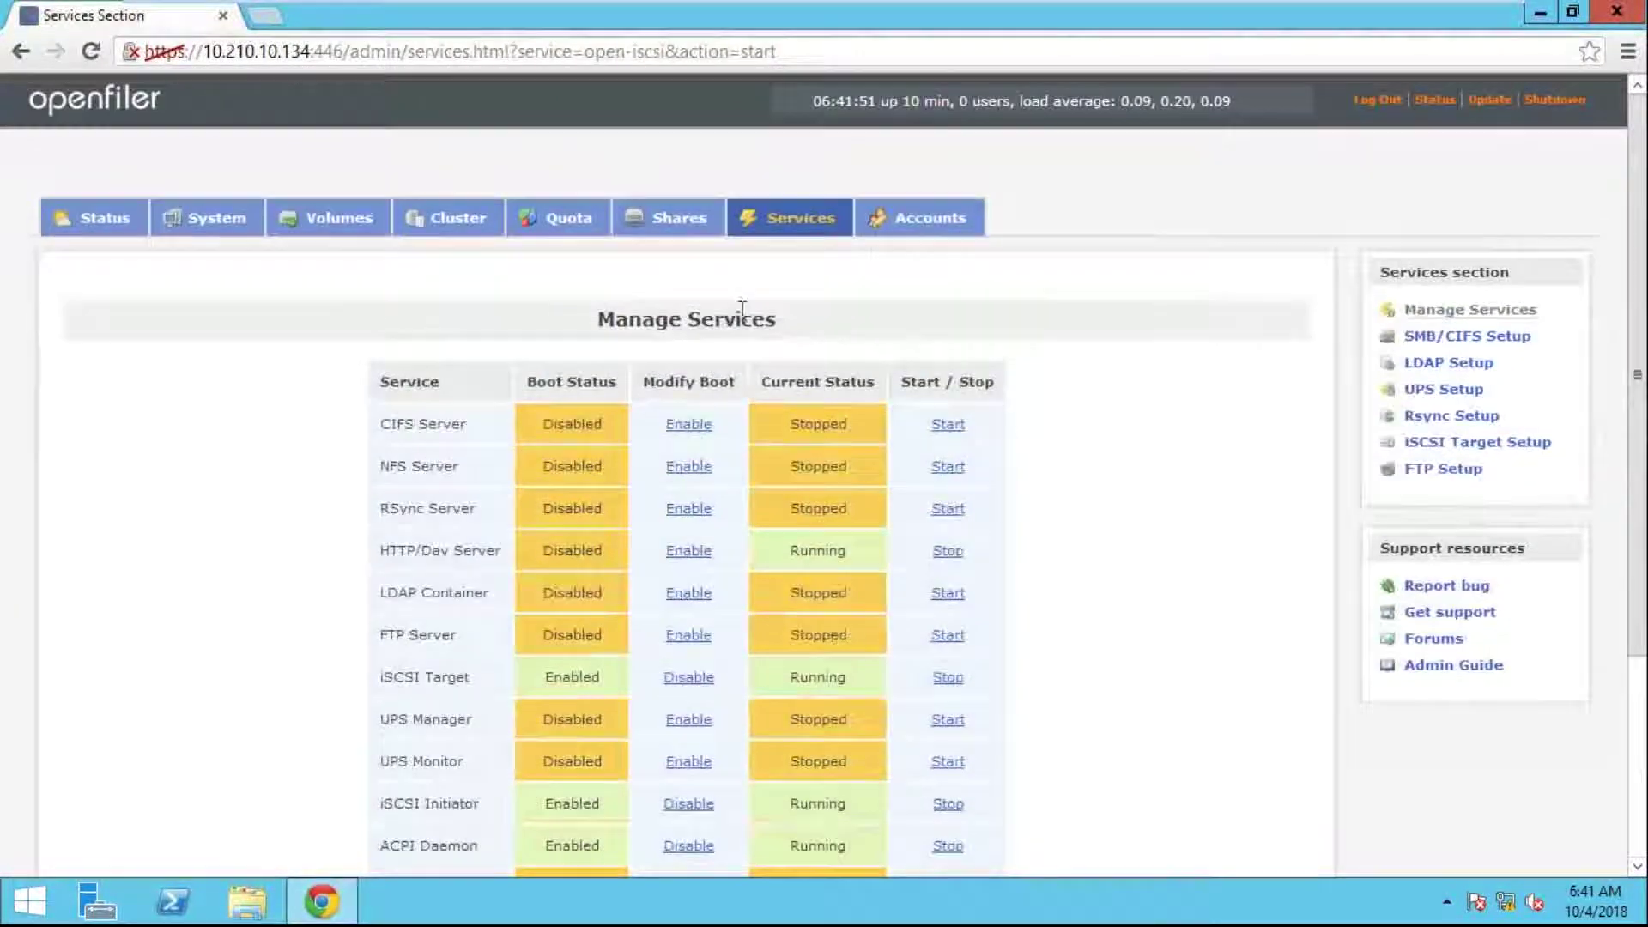
- Add a new iSCSI target with the proposed IQN iqn.2006-01.com.openfiler:tsn.1922af71147e and review its attribute settings
{"action": "left_click", "coordinate": [339, 218]}
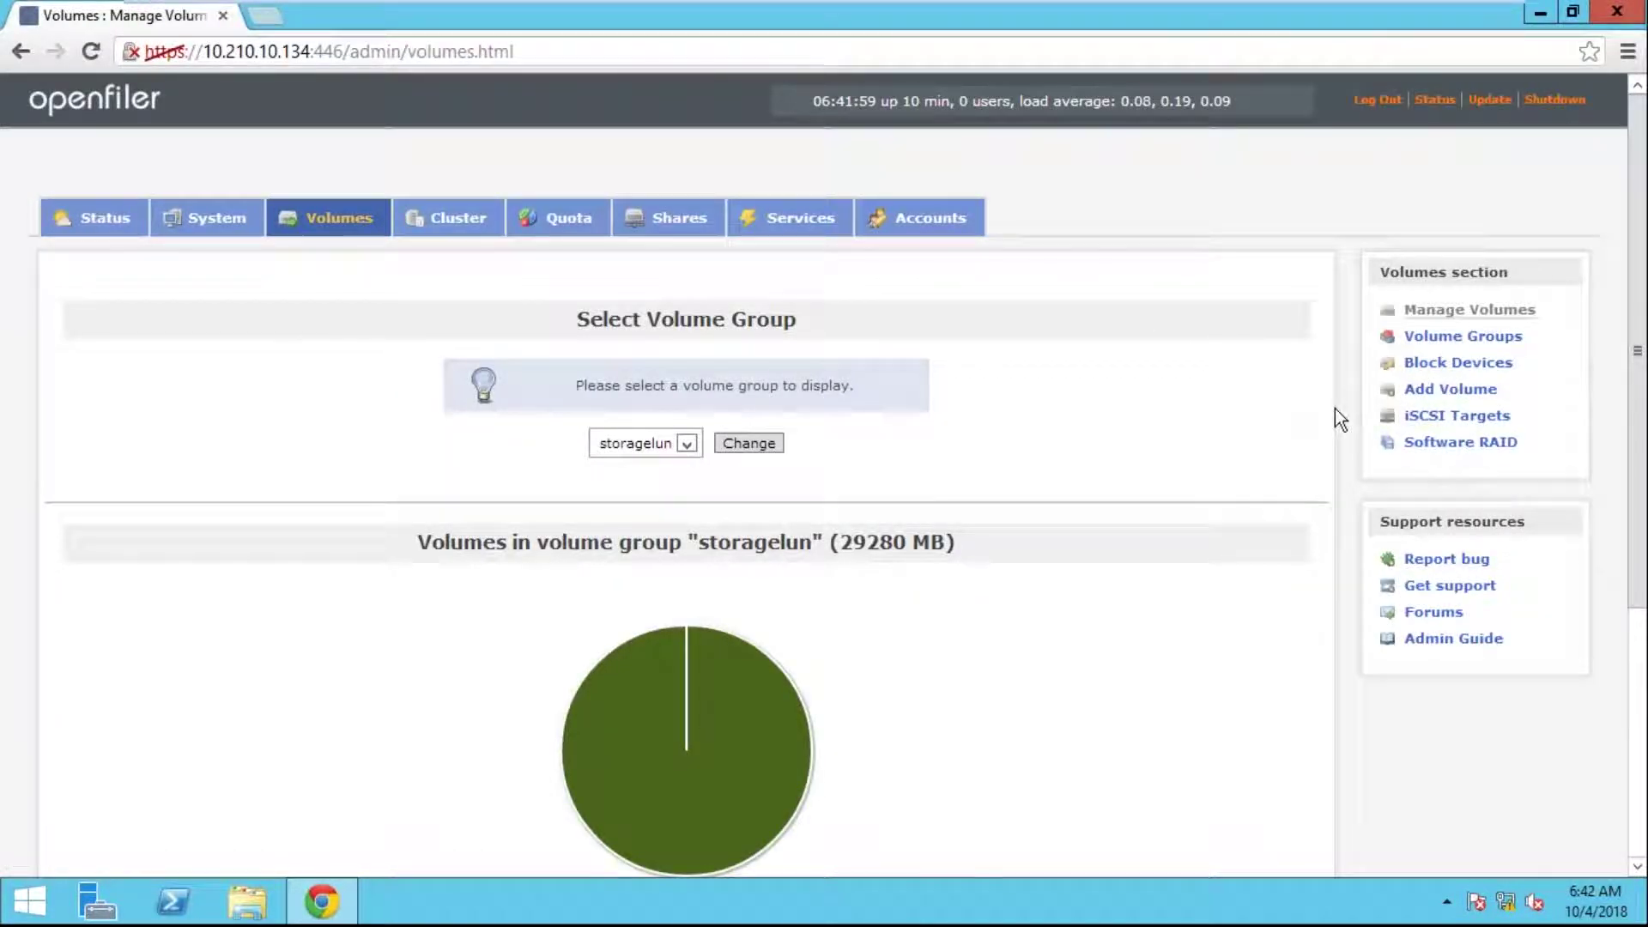
{"action": "left_click", "coordinate": [1458, 424]}
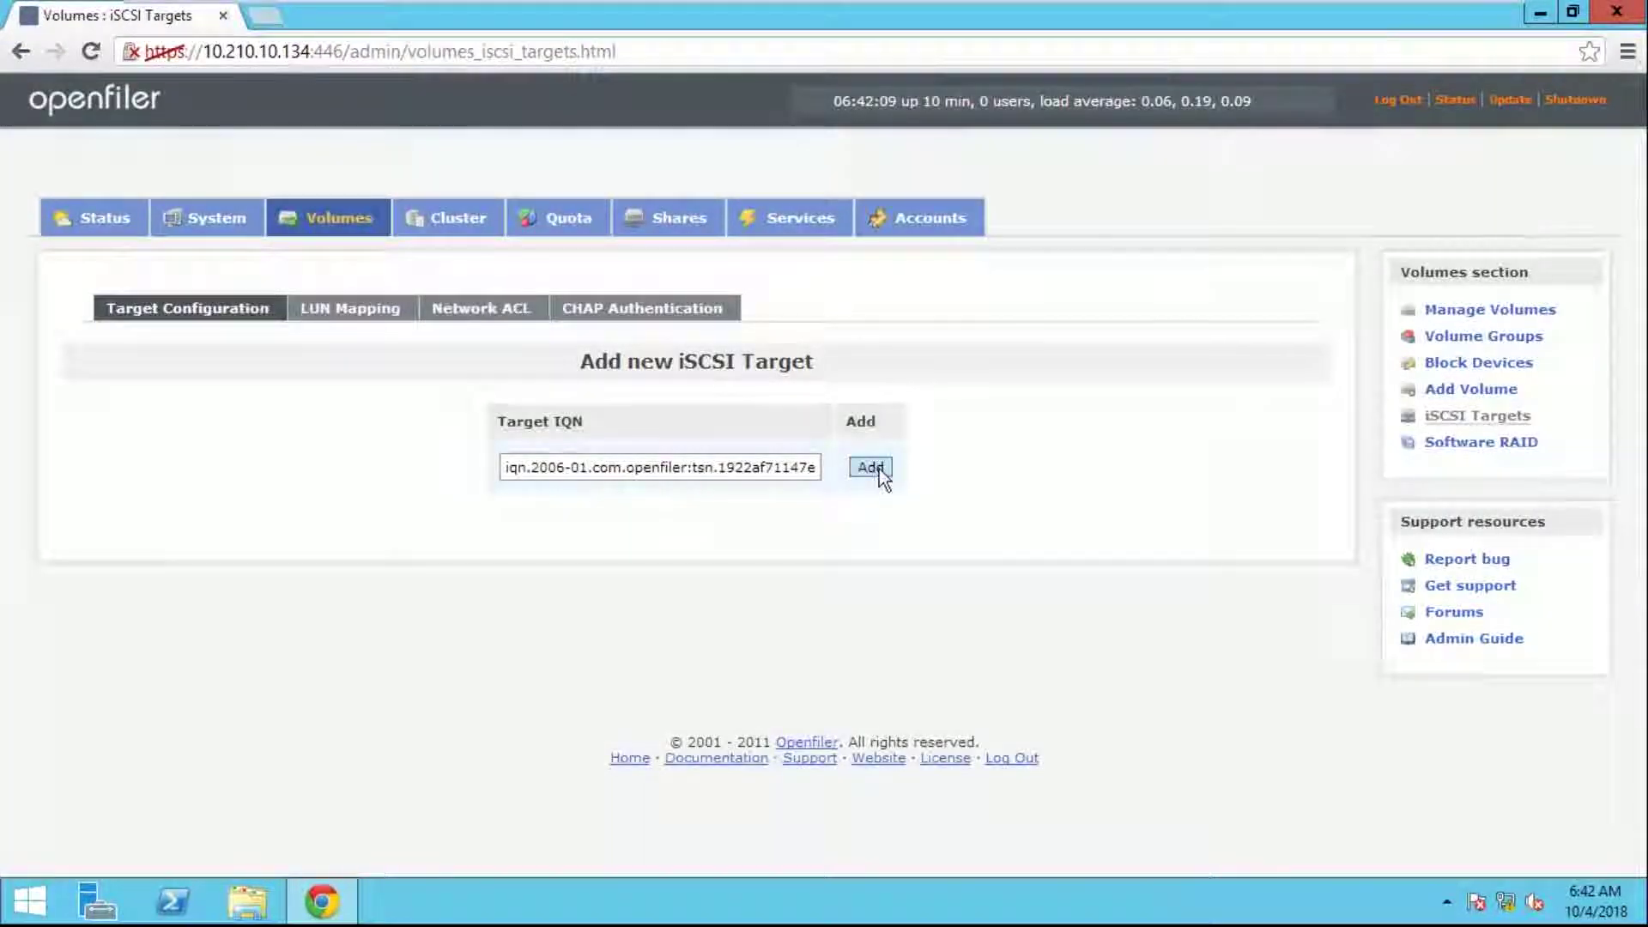
{"action": "left_click", "coordinate": [879, 468]}
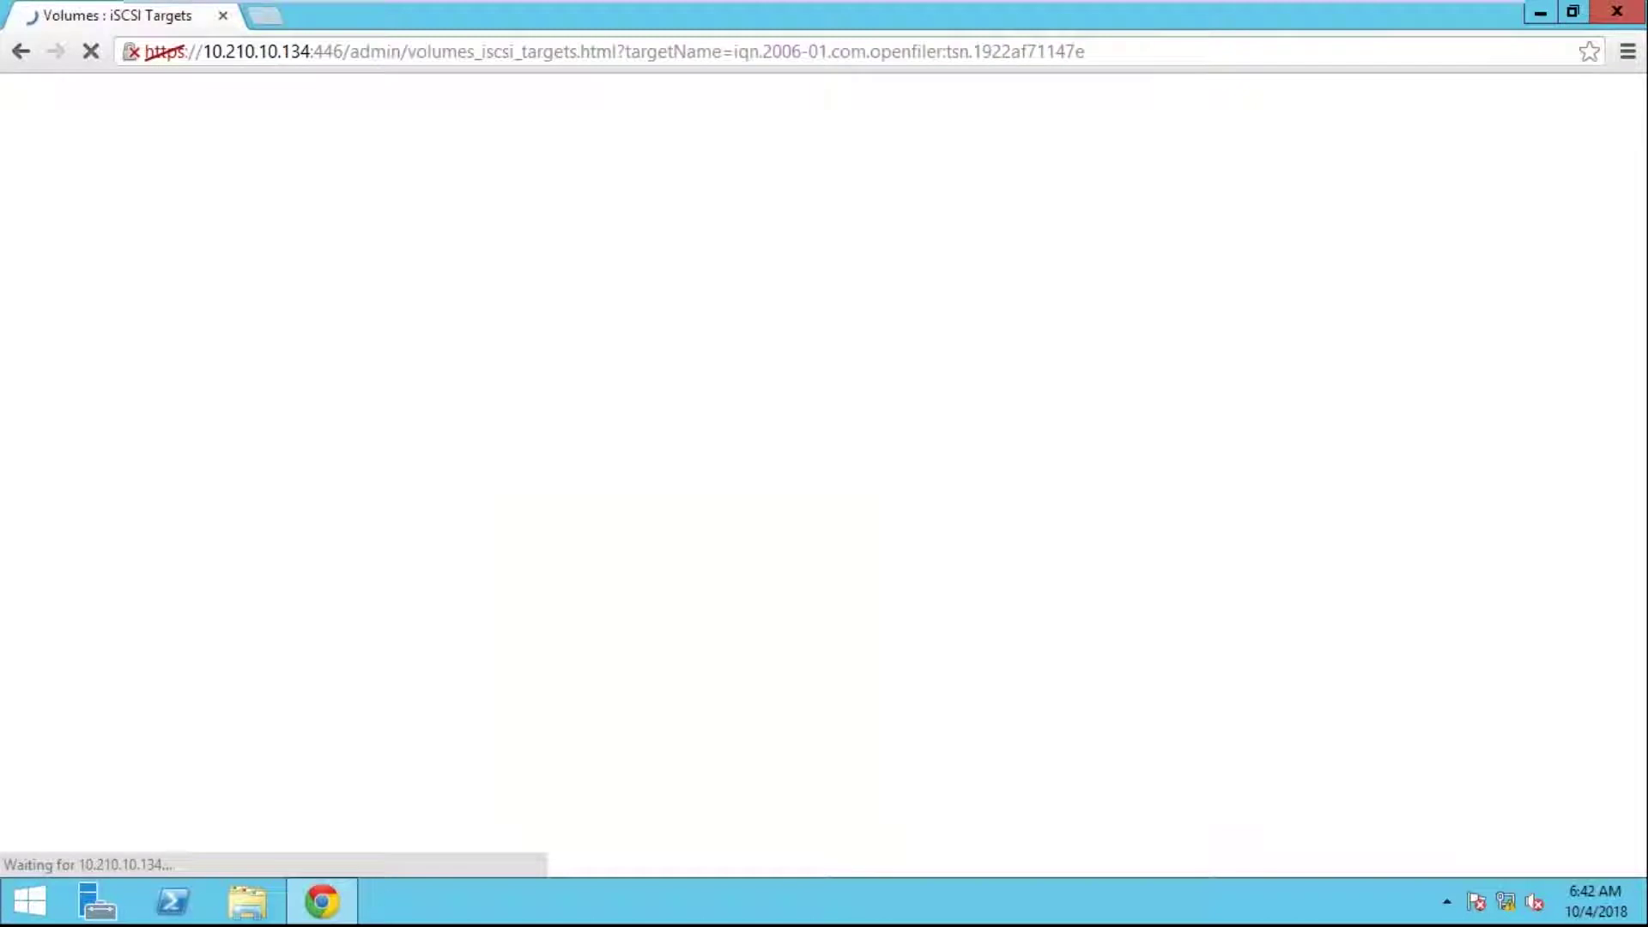
{"action": "scroll", "coordinate": [936, 513], "scroll_direction": "down", "scroll_amount": 1}
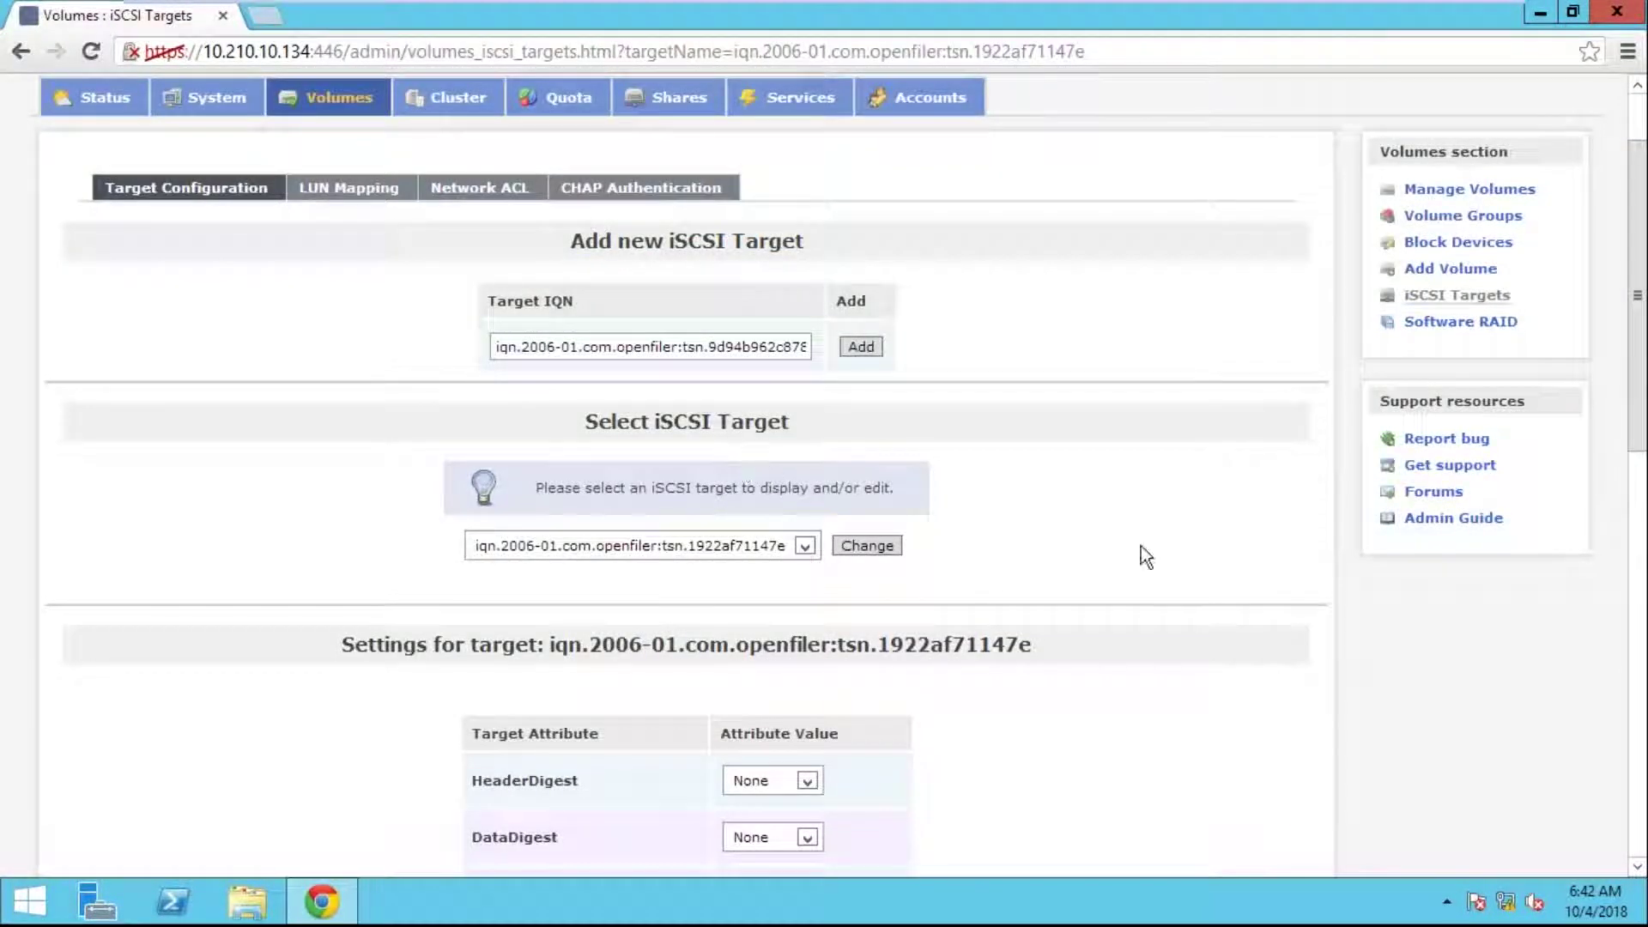
{"action": "scroll", "coordinate": [1143, 549], "scroll_direction": "down", "scroll_amount": 5}
{"action": "scroll", "coordinate": [1141, 546], "scroll_direction": "up", "scroll_amount": 2}
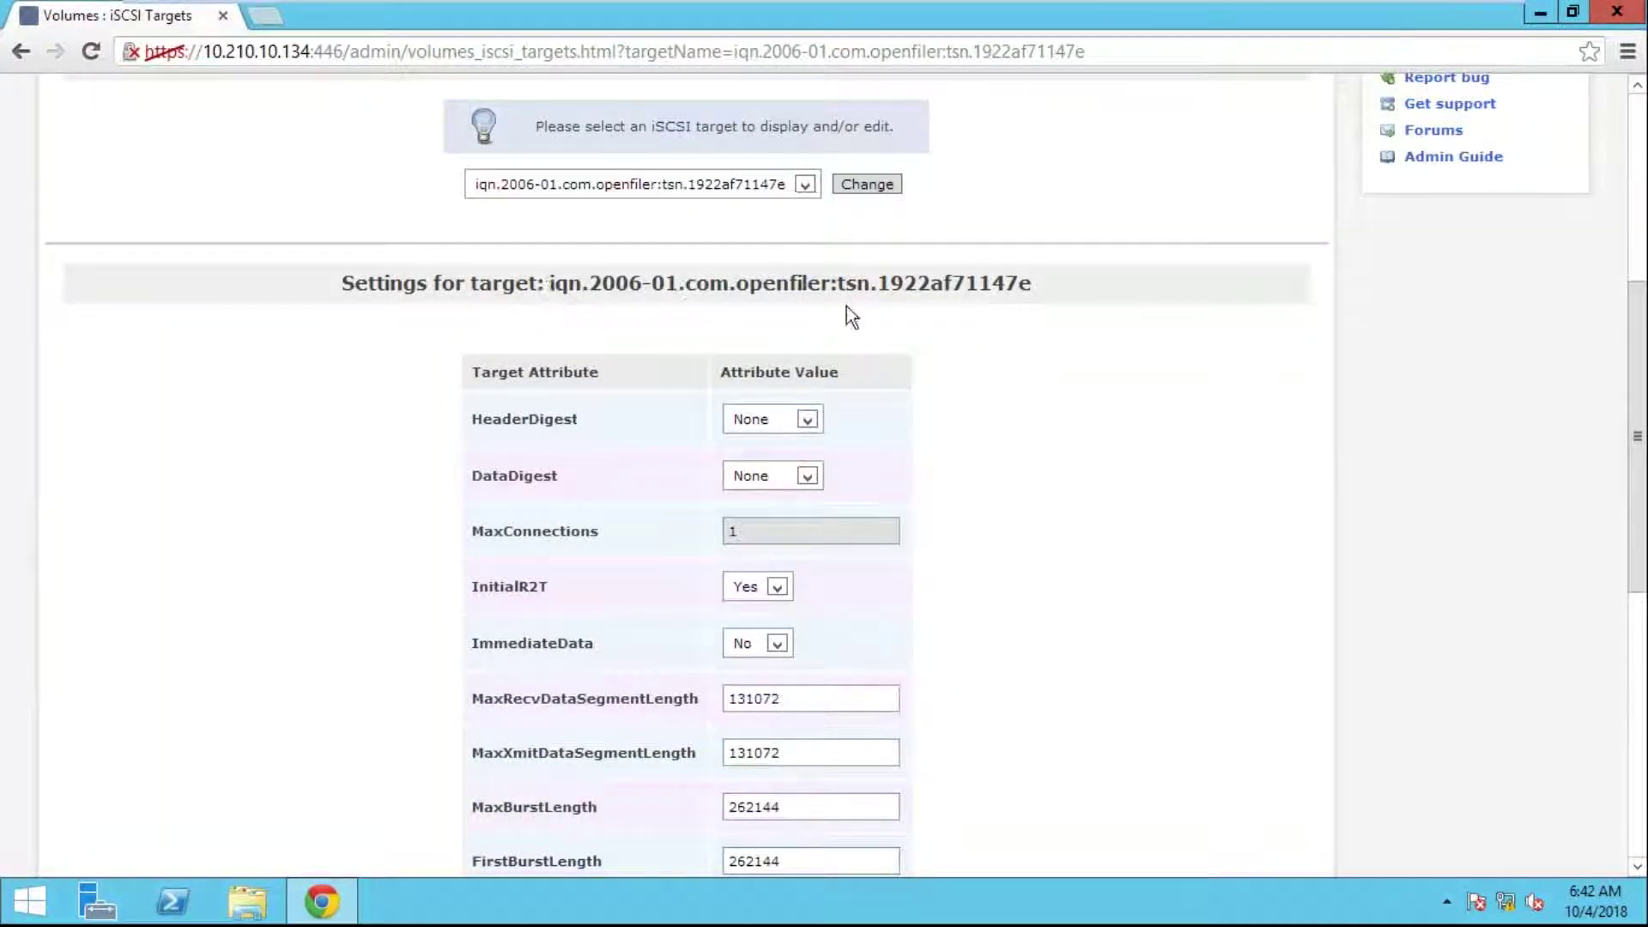
{"action": "left_click_drag", "start_coordinate": [1021, 286], "coordinate": [549, 286]}
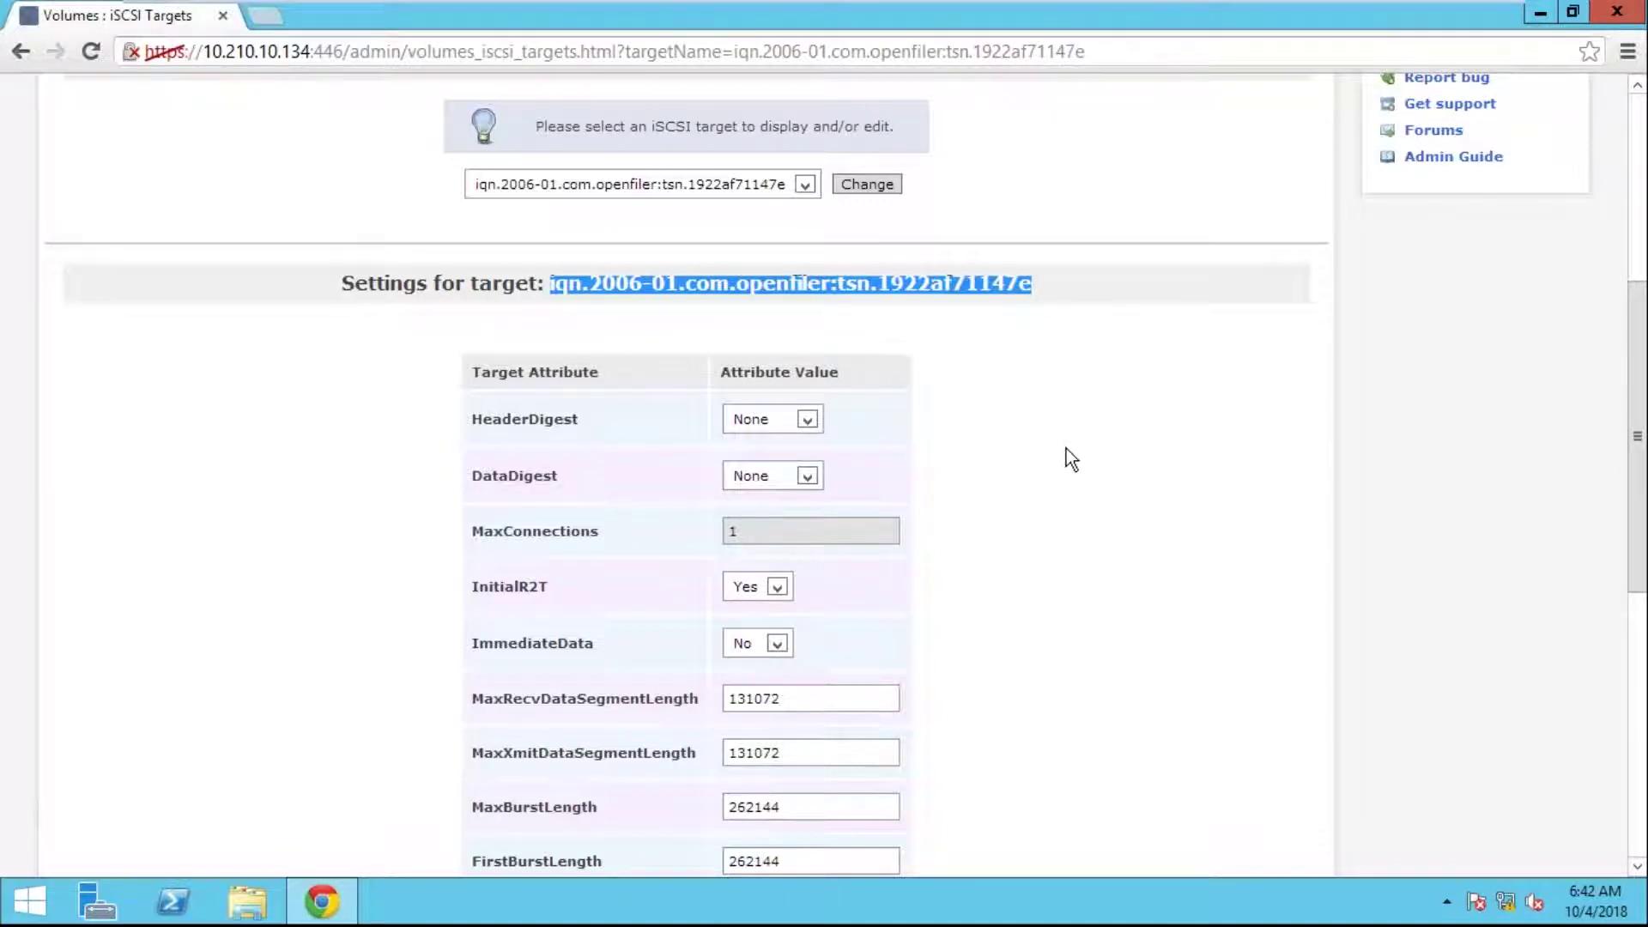
- Update the new target's settings and map the LUN /dev/storagelun/windows to it with write-thru and blockio modes
{"action": "scroll", "coordinate": [1066, 448], "scroll_direction": "down", "scroll_amount": 8}
{"action": "left_click", "coordinate": [810, 675]}
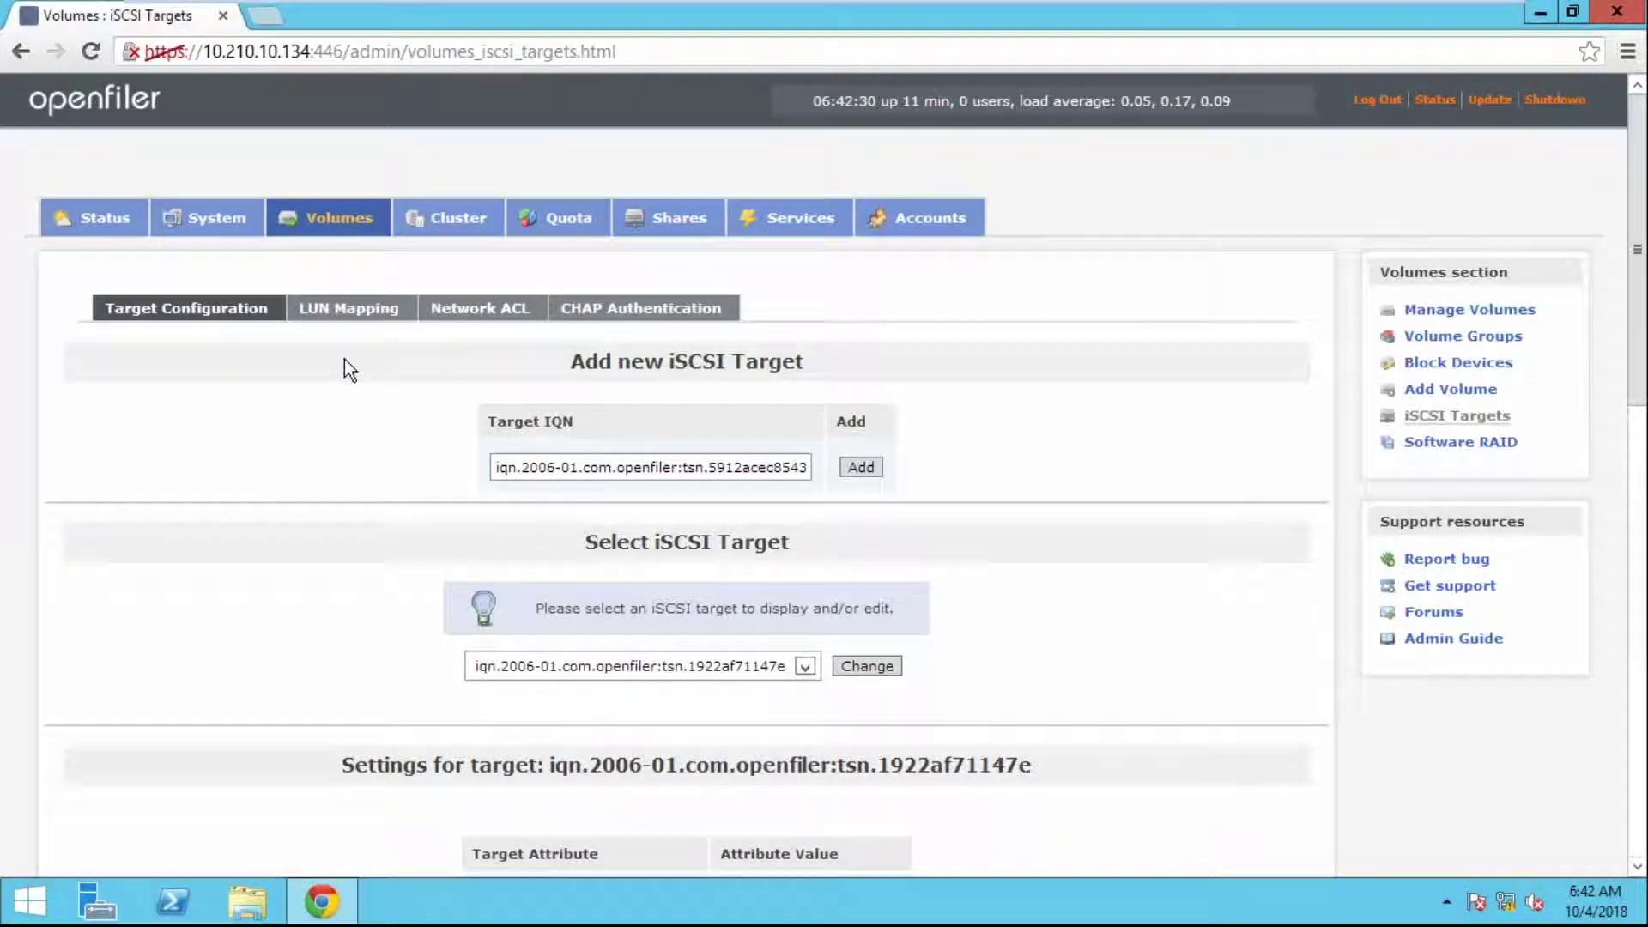
{"action": "left_click", "coordinate": [359, 316]}
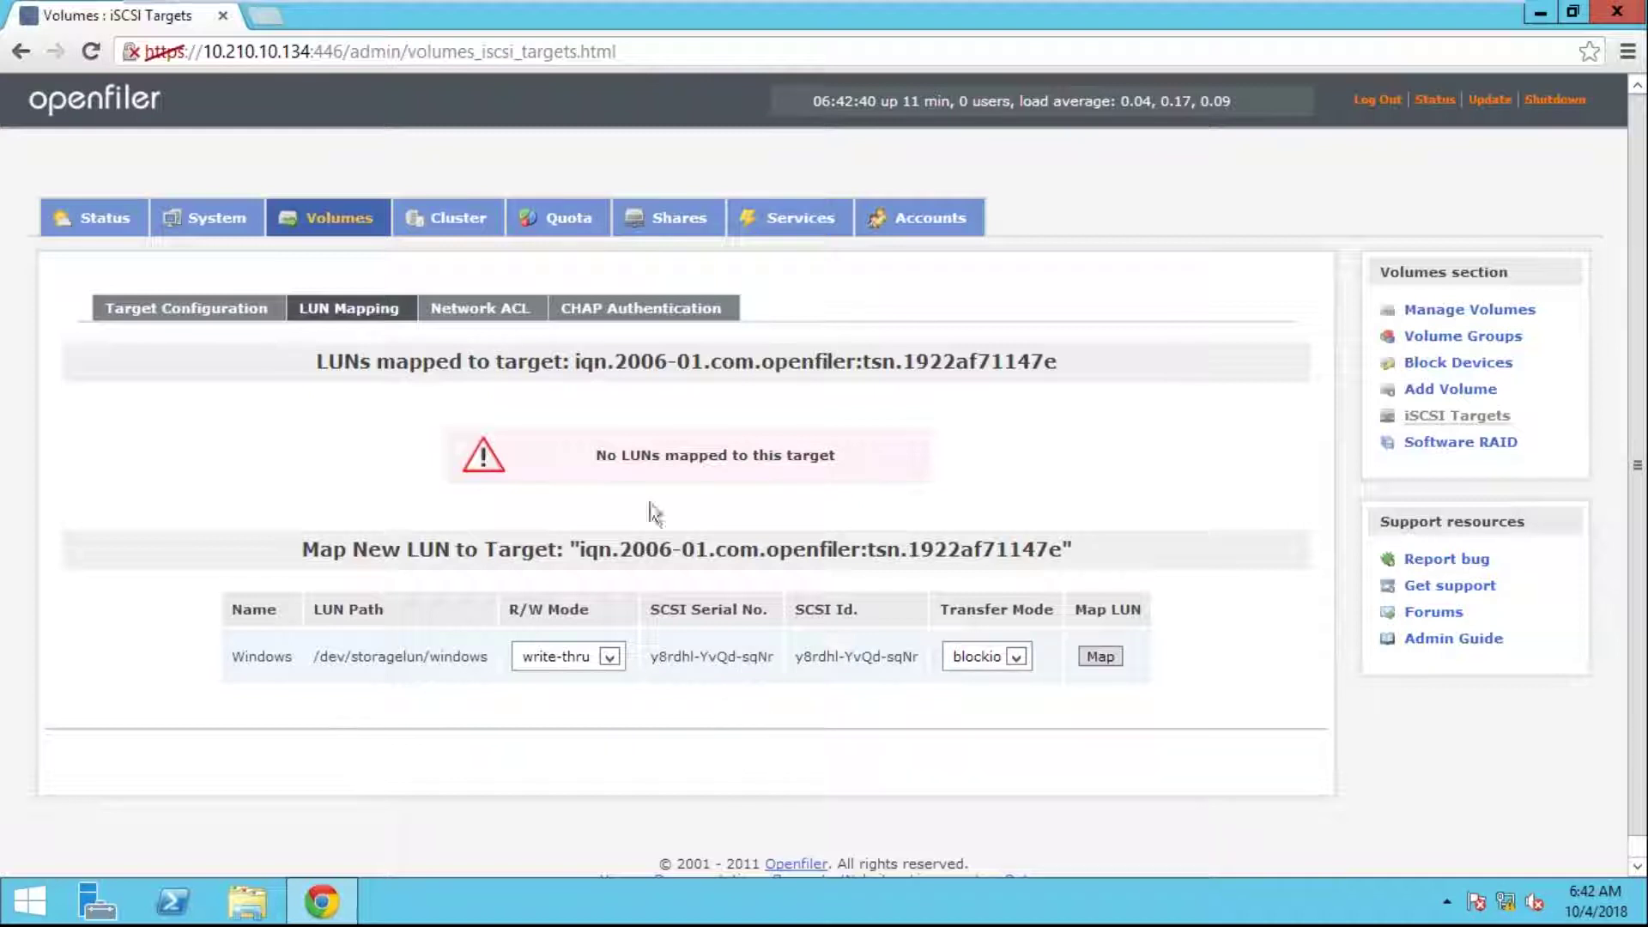
{"action": "left_click", "coordinate": [1097, 660]}
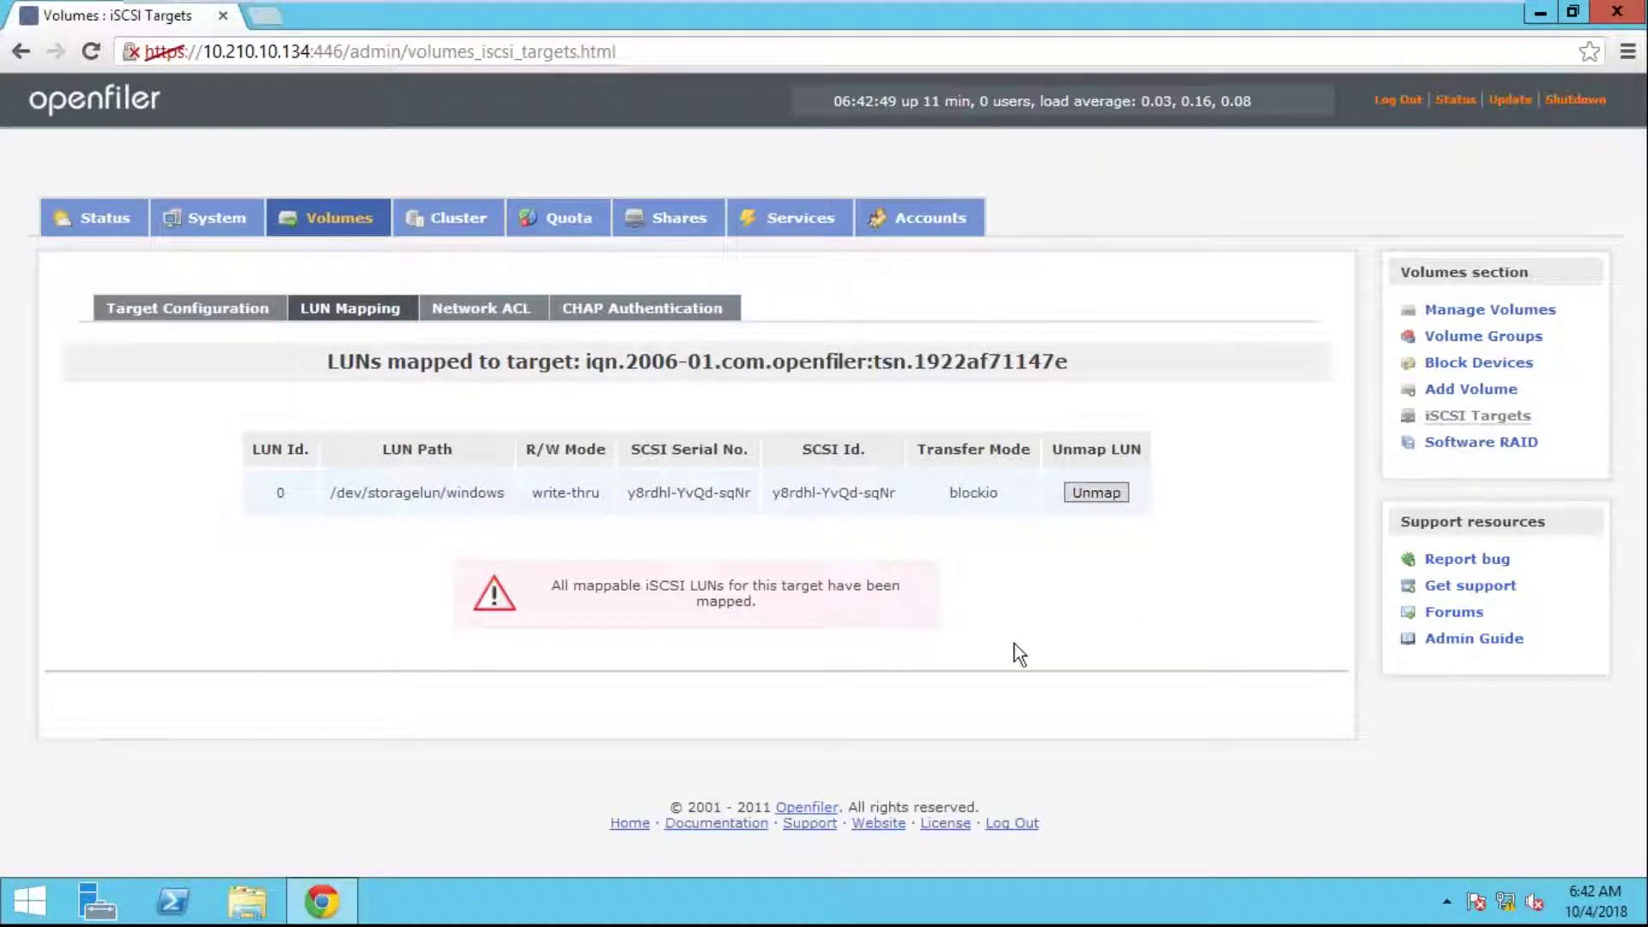
- Minimize the browser, launch VMware vSphere Client and enter the administrator user name for server 10.210.10.132
{"action": "left_click", "coordinate": [1549, 12]}
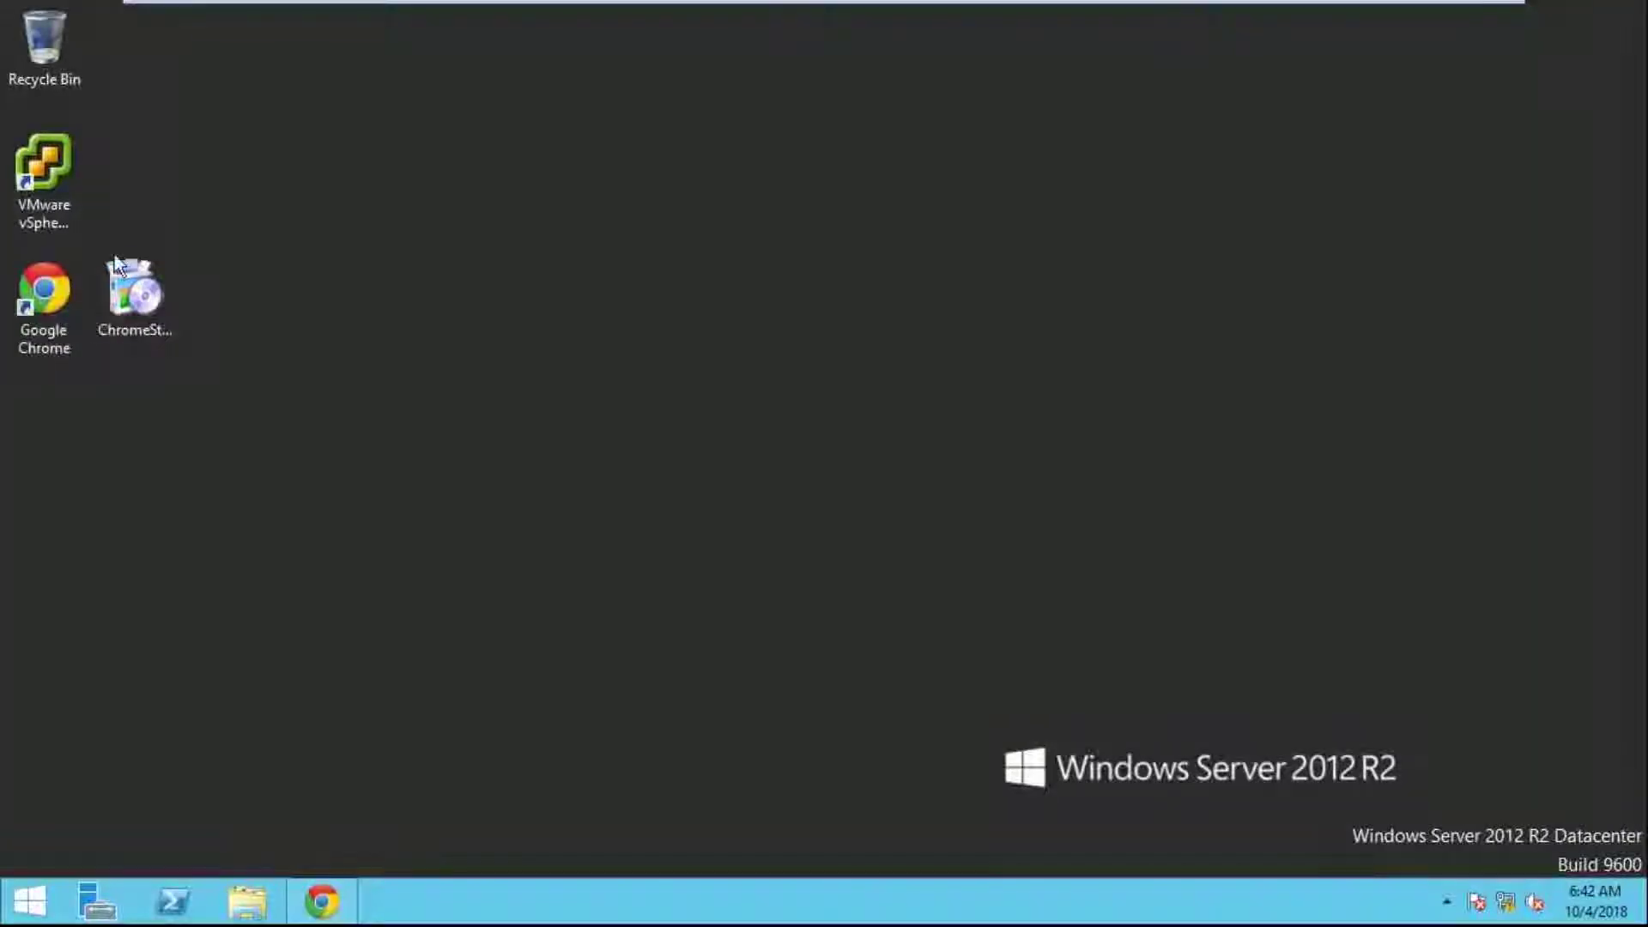
{"action": "double_click", "coordinate": [58, 177]}
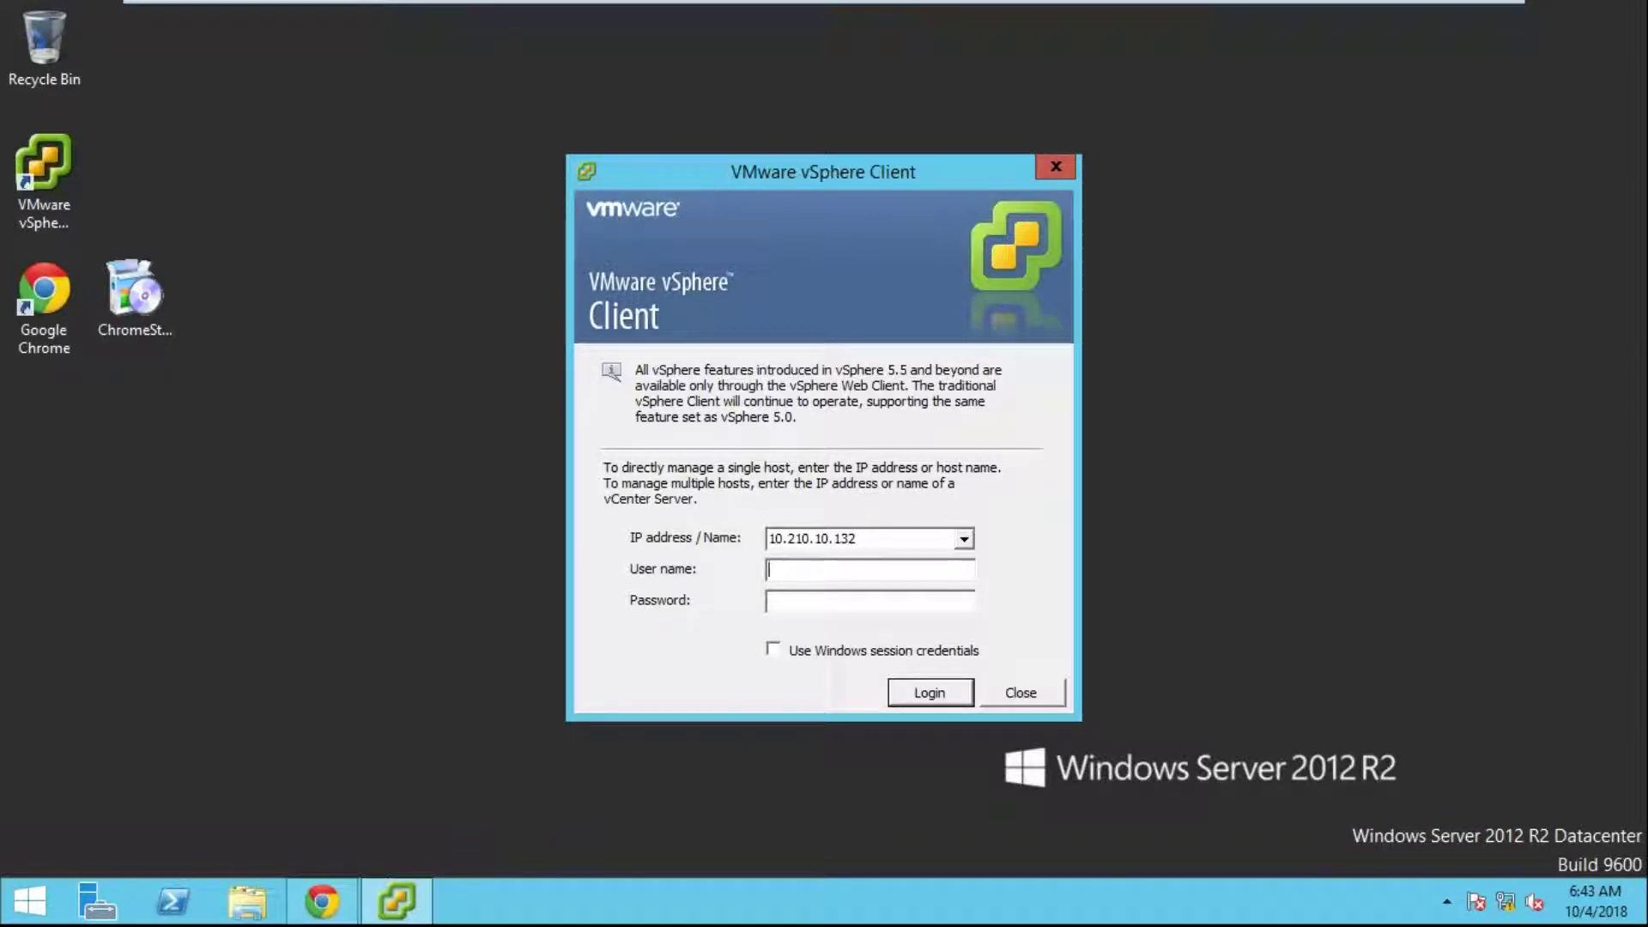
{"action": "type", "text": "administrator@vsphere.local"}
{"action": "key", "text": "Tab"}
- Enter the administrator account password and log in to the vCenter Server
{"action": "type", "text": "*"}
{"action": "key", "text": "Caps_Lock"}
{"action": "type", "text": "**"}
{"action": "key", "text": "BackSpace"}
{"action": "key", "text": "BackSpace"}
{"action": "key", "text": "BackSpace"}
{"action": "key", "text": "Caps_Lock"}
{"action": "key", "text": "Caps_Lock"}
{"action": "type", "text": "**********"}
{"action": "key", "text": "Return"}
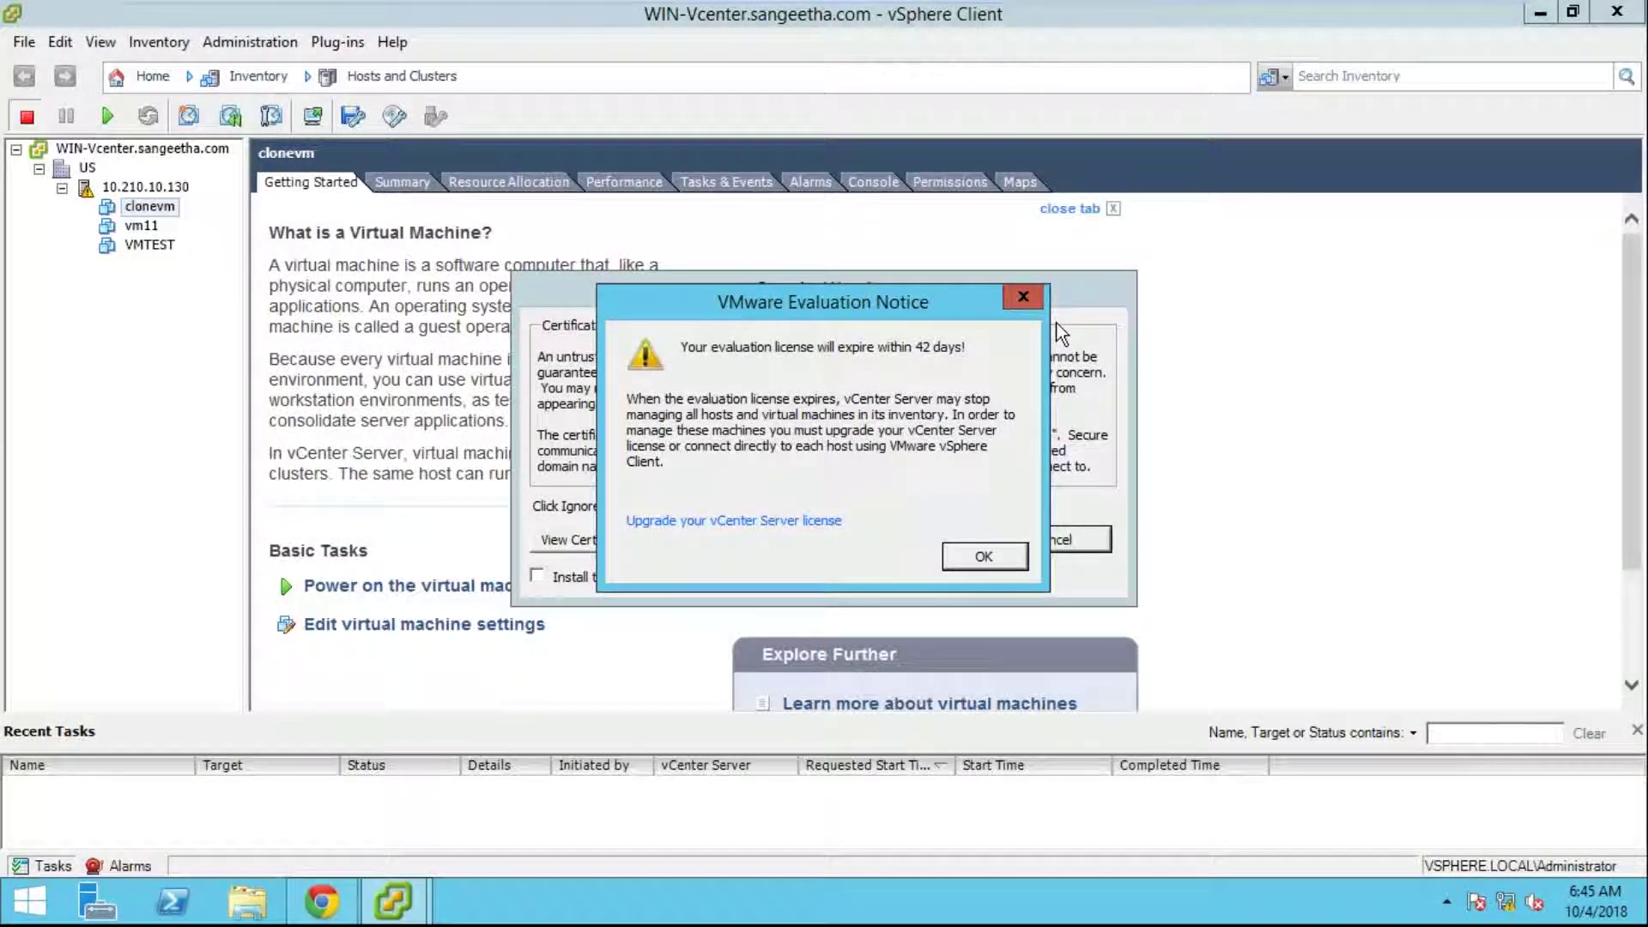
- Dismiss the evaluation notice and certificate warning, and show the storage adapters of host 10.210.10.130
{"action": "left_click", "coordinate": [978, 554]}
{"action": "left_click", "coordinate": [935, 531]}
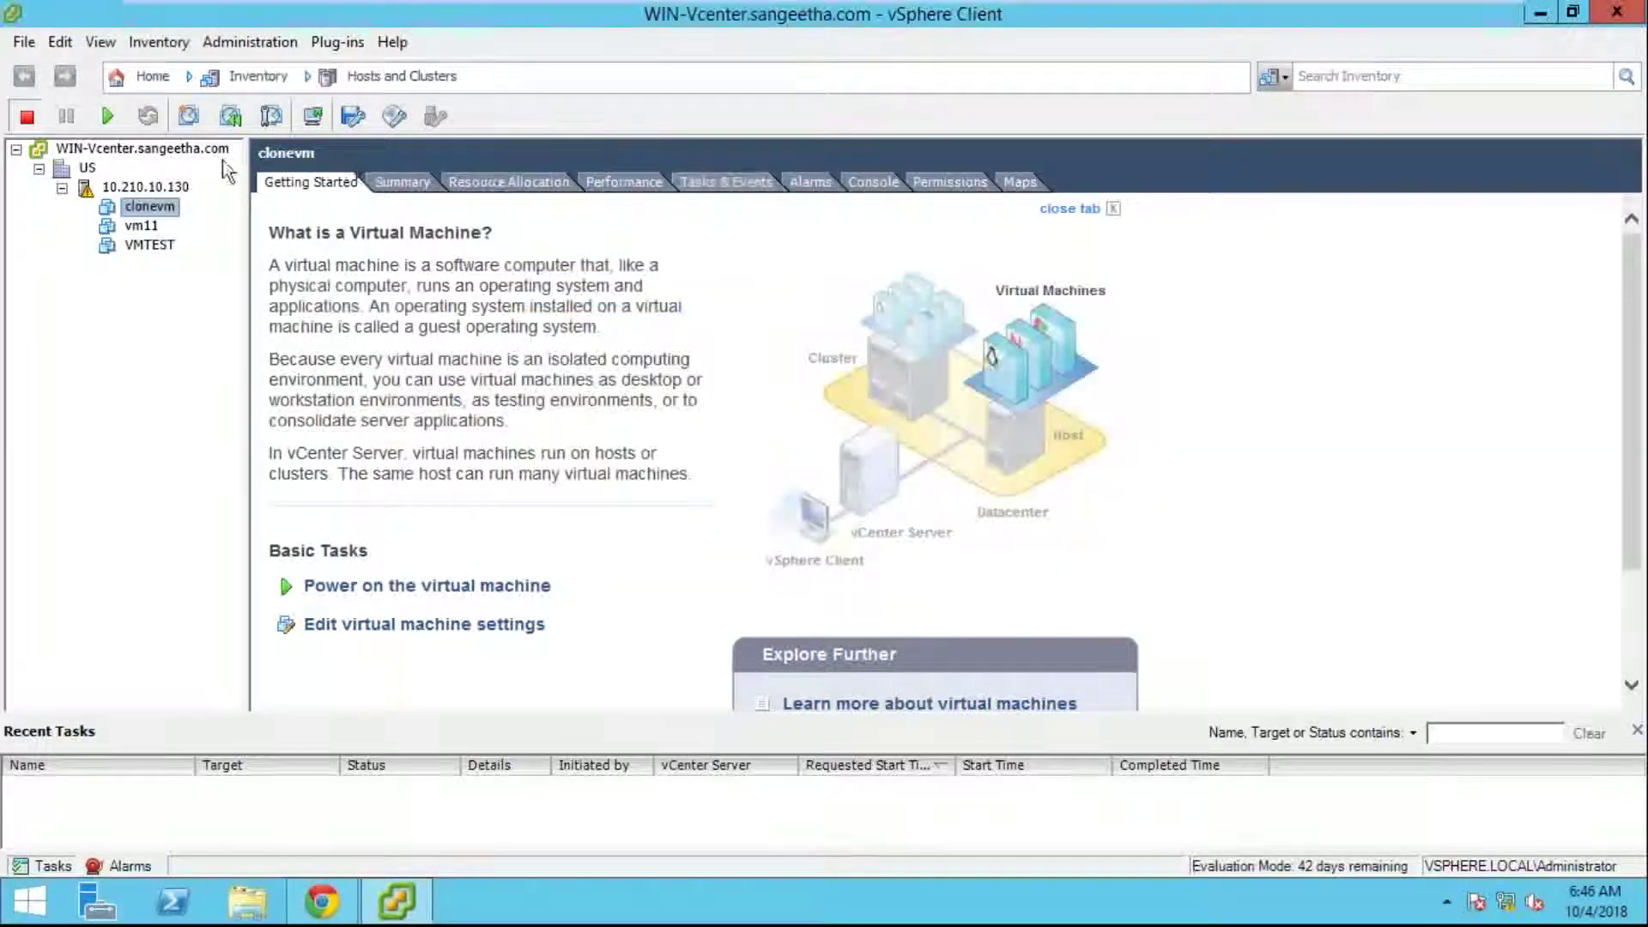
{"action": "left_click", "coordinate": [111, 186]}
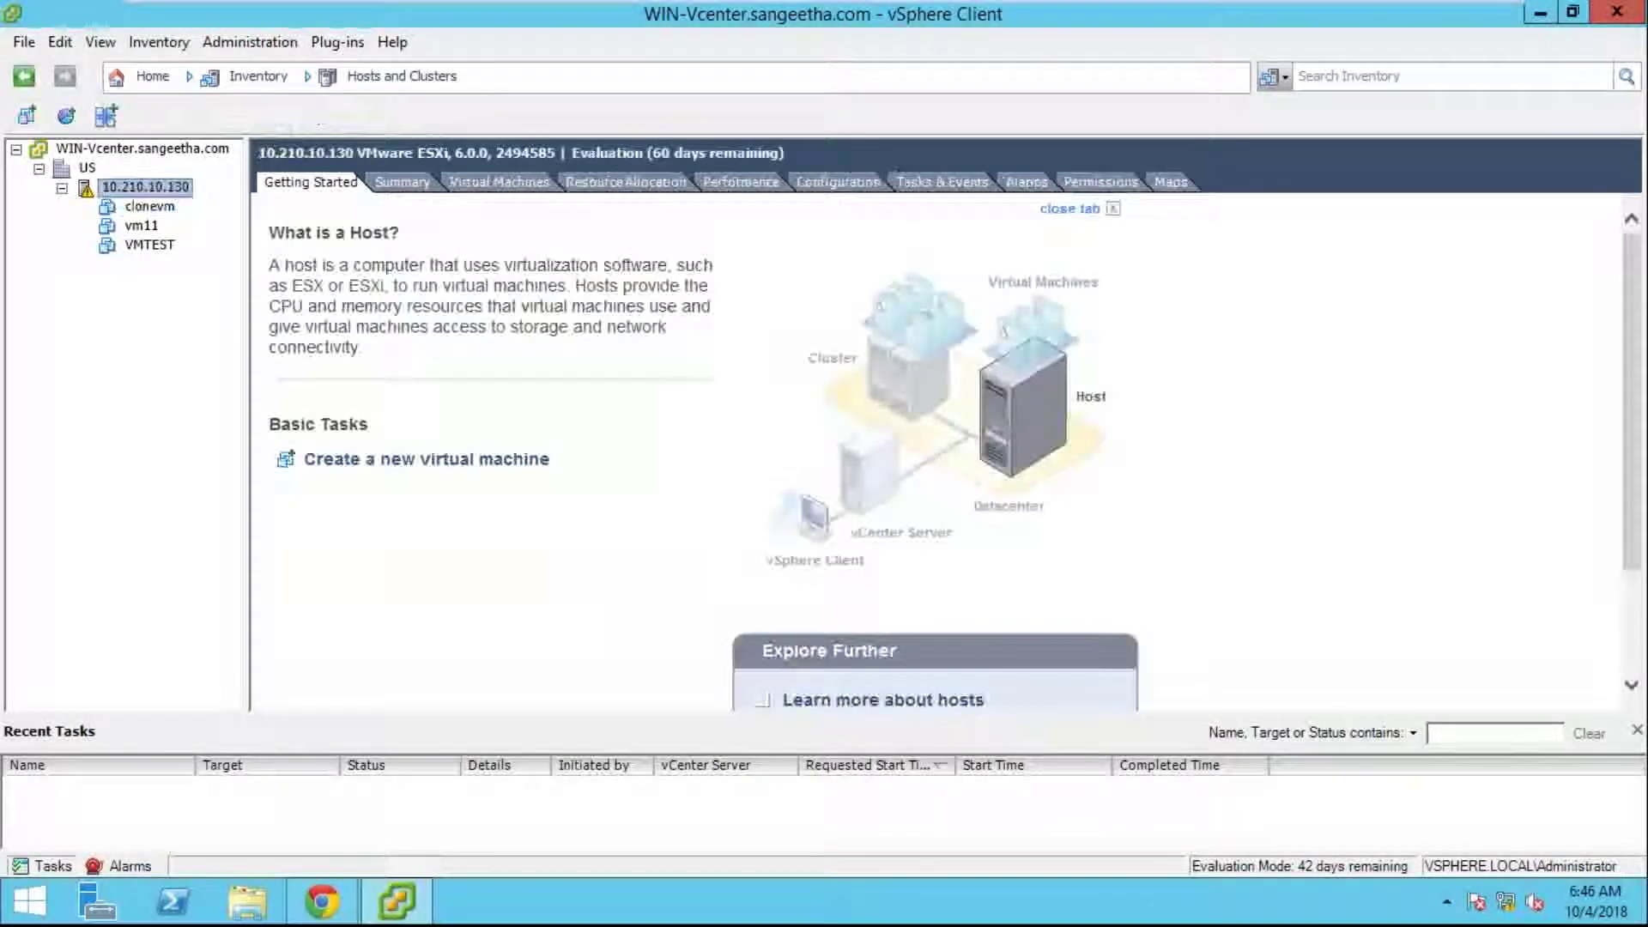
{"action": "left_click", "coordinate": [828, 185]}
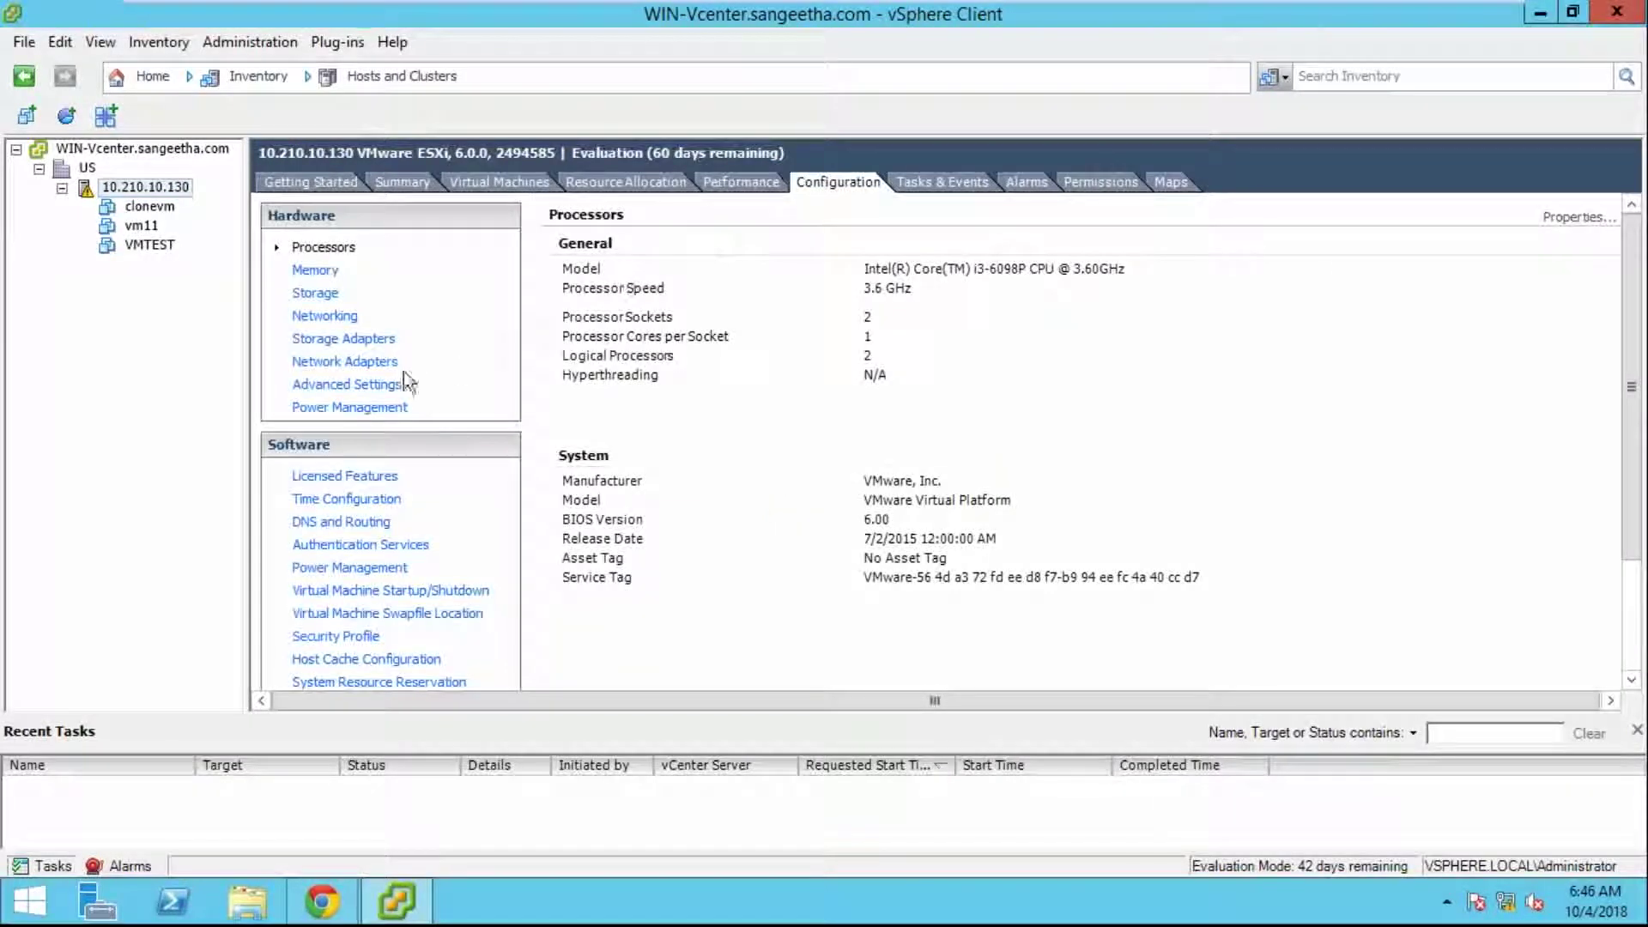
{"action": "left_click", "coordinate": [368, 344]}
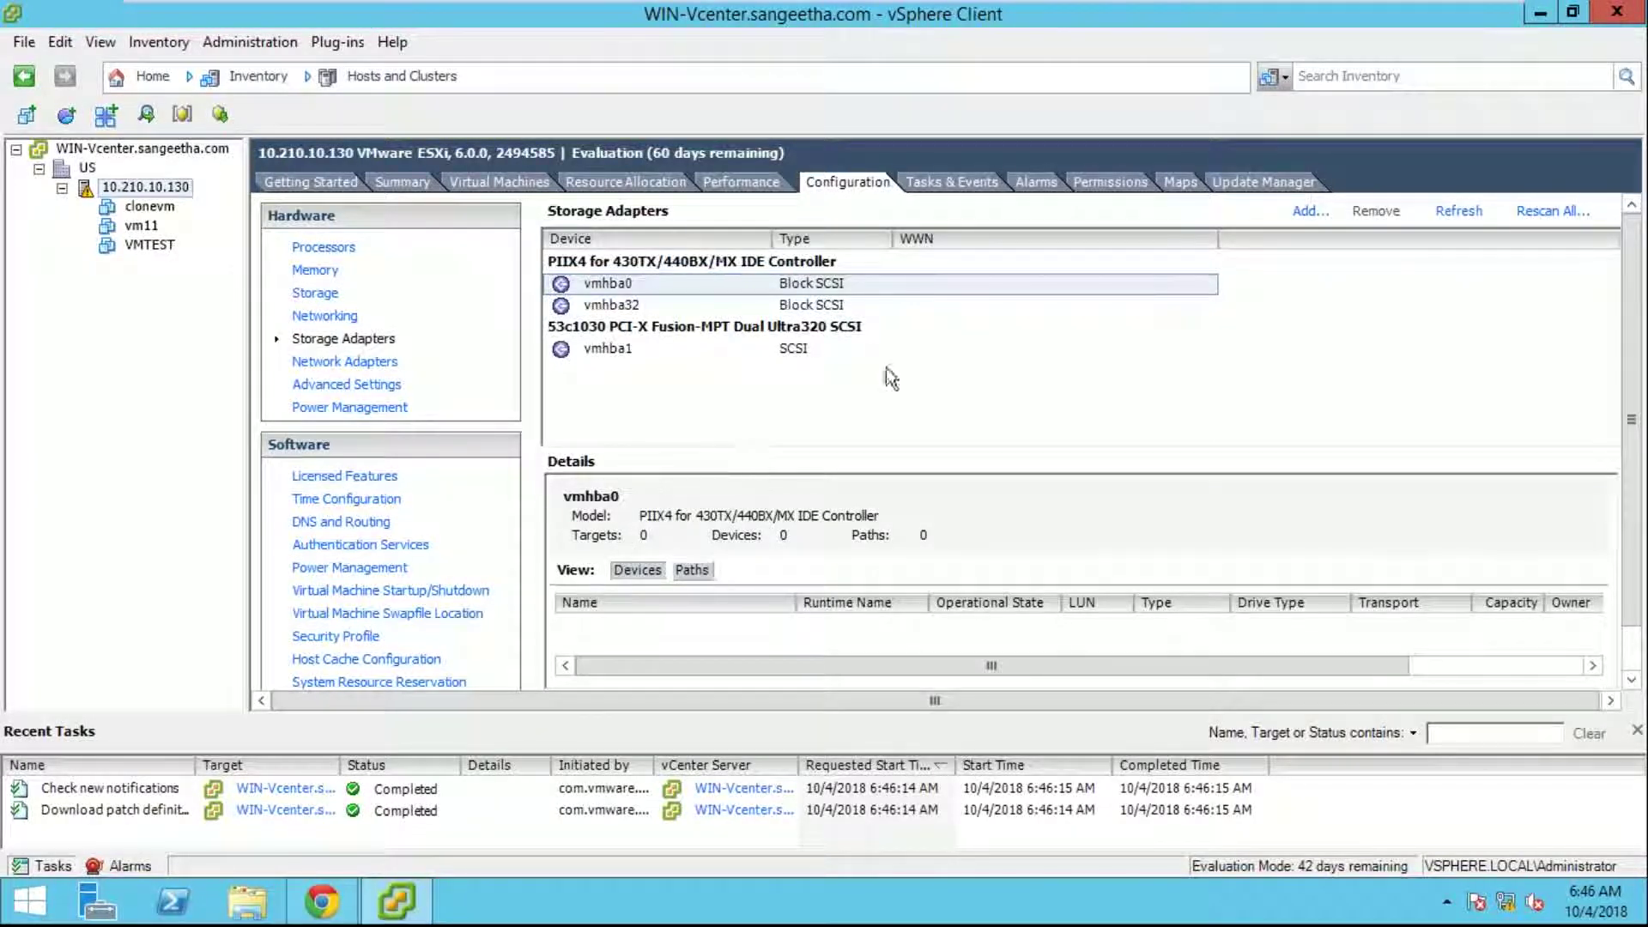
- Add a software iSCSI adapter to the host and select it among the storage adapters
{"action": "left_click", "coordinate": [1305, 221]}
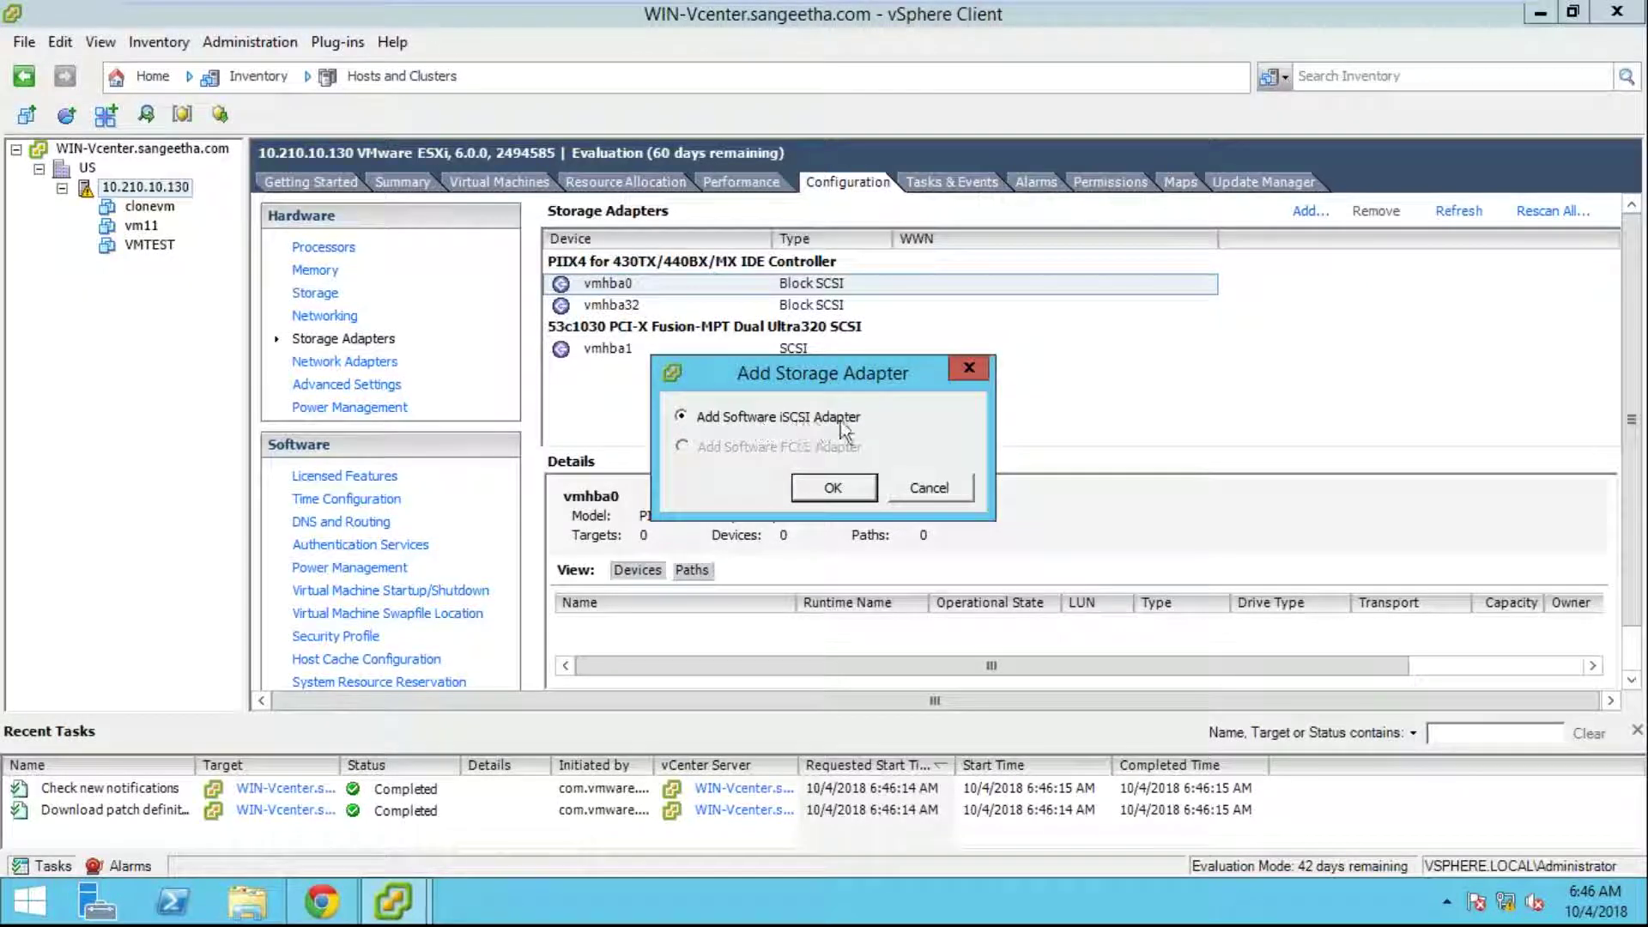
{"action": "left_click", "coordinate": [833, 487]}
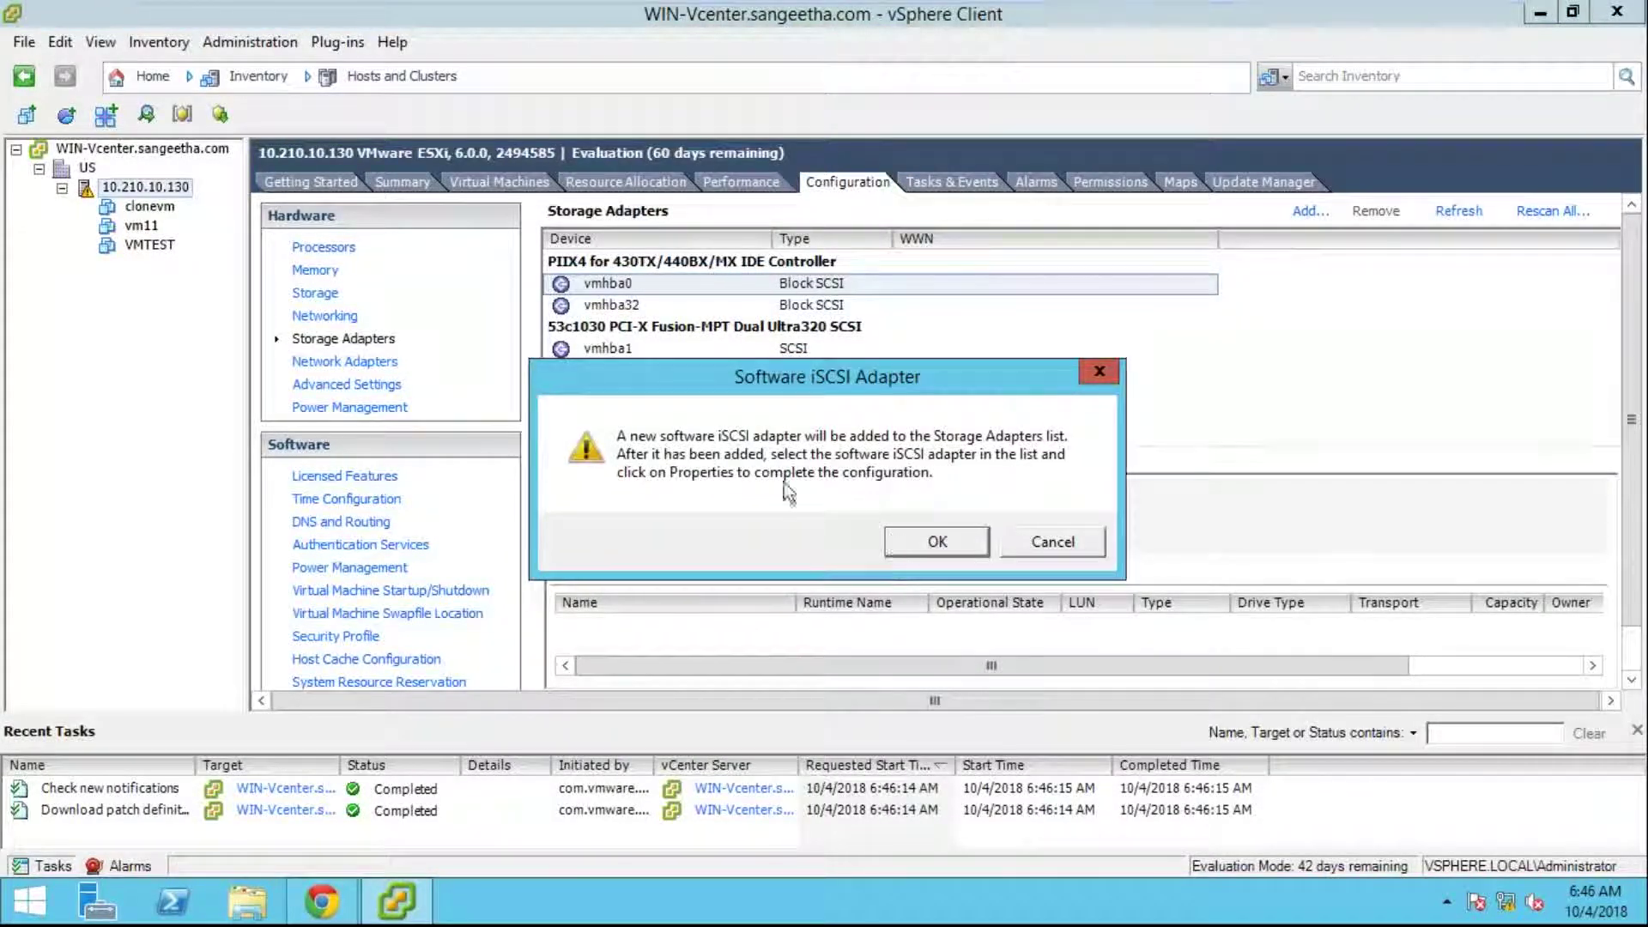
{"action": "left_click", "coordinate": [927, 559]}
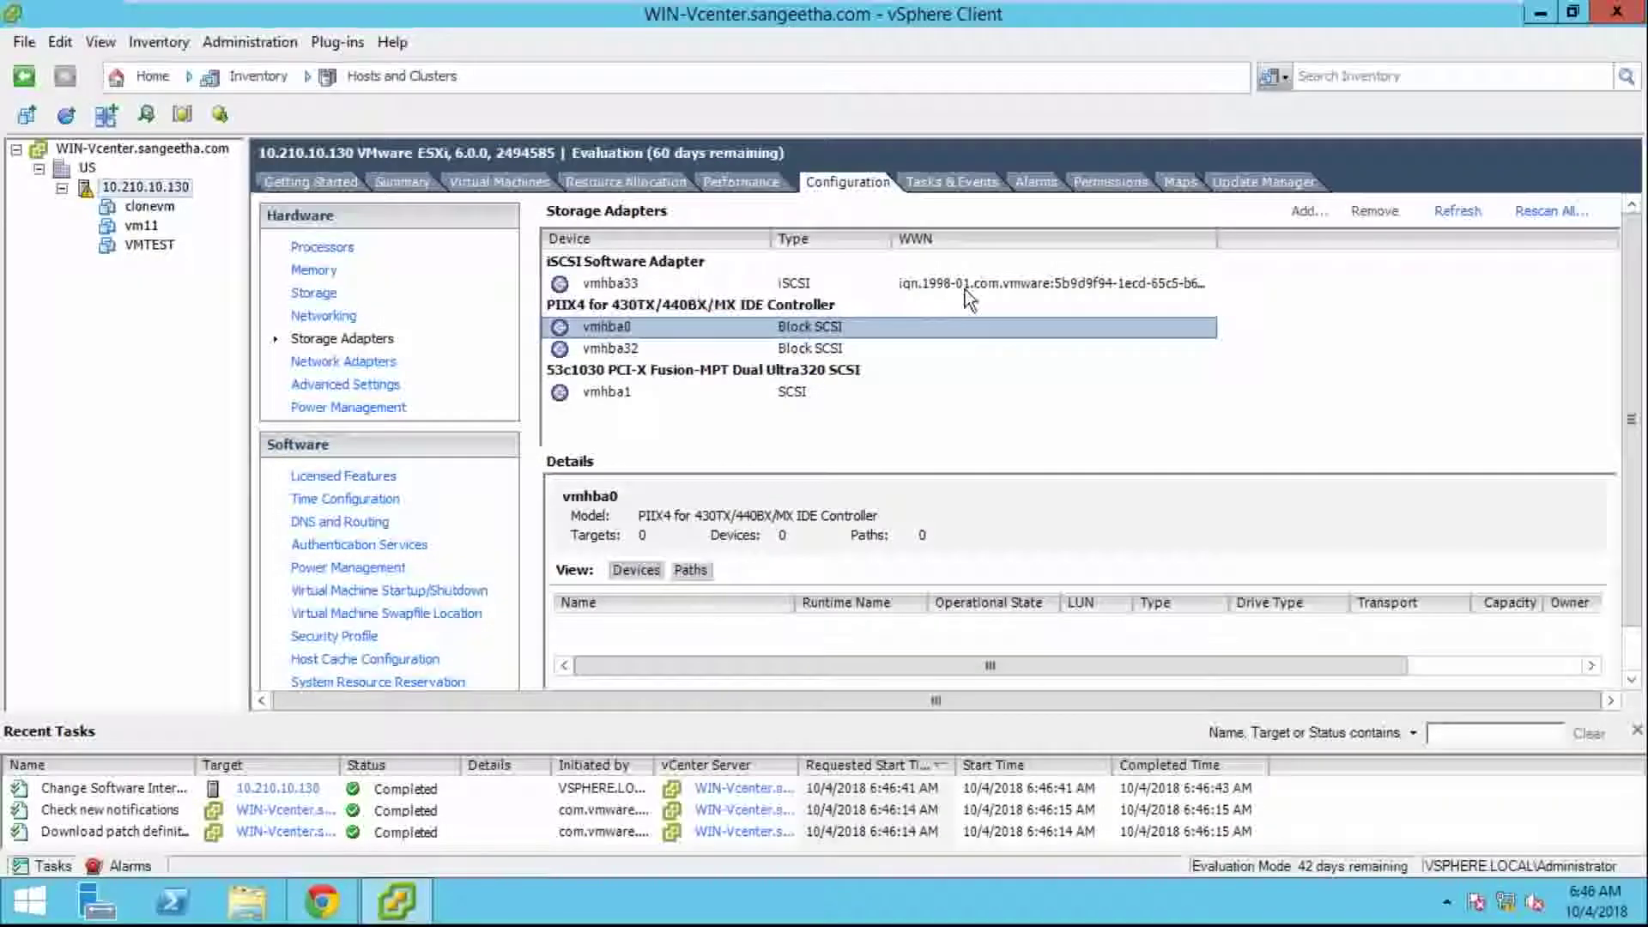
{"action": "left_click", "coordinate": [965, 291]}
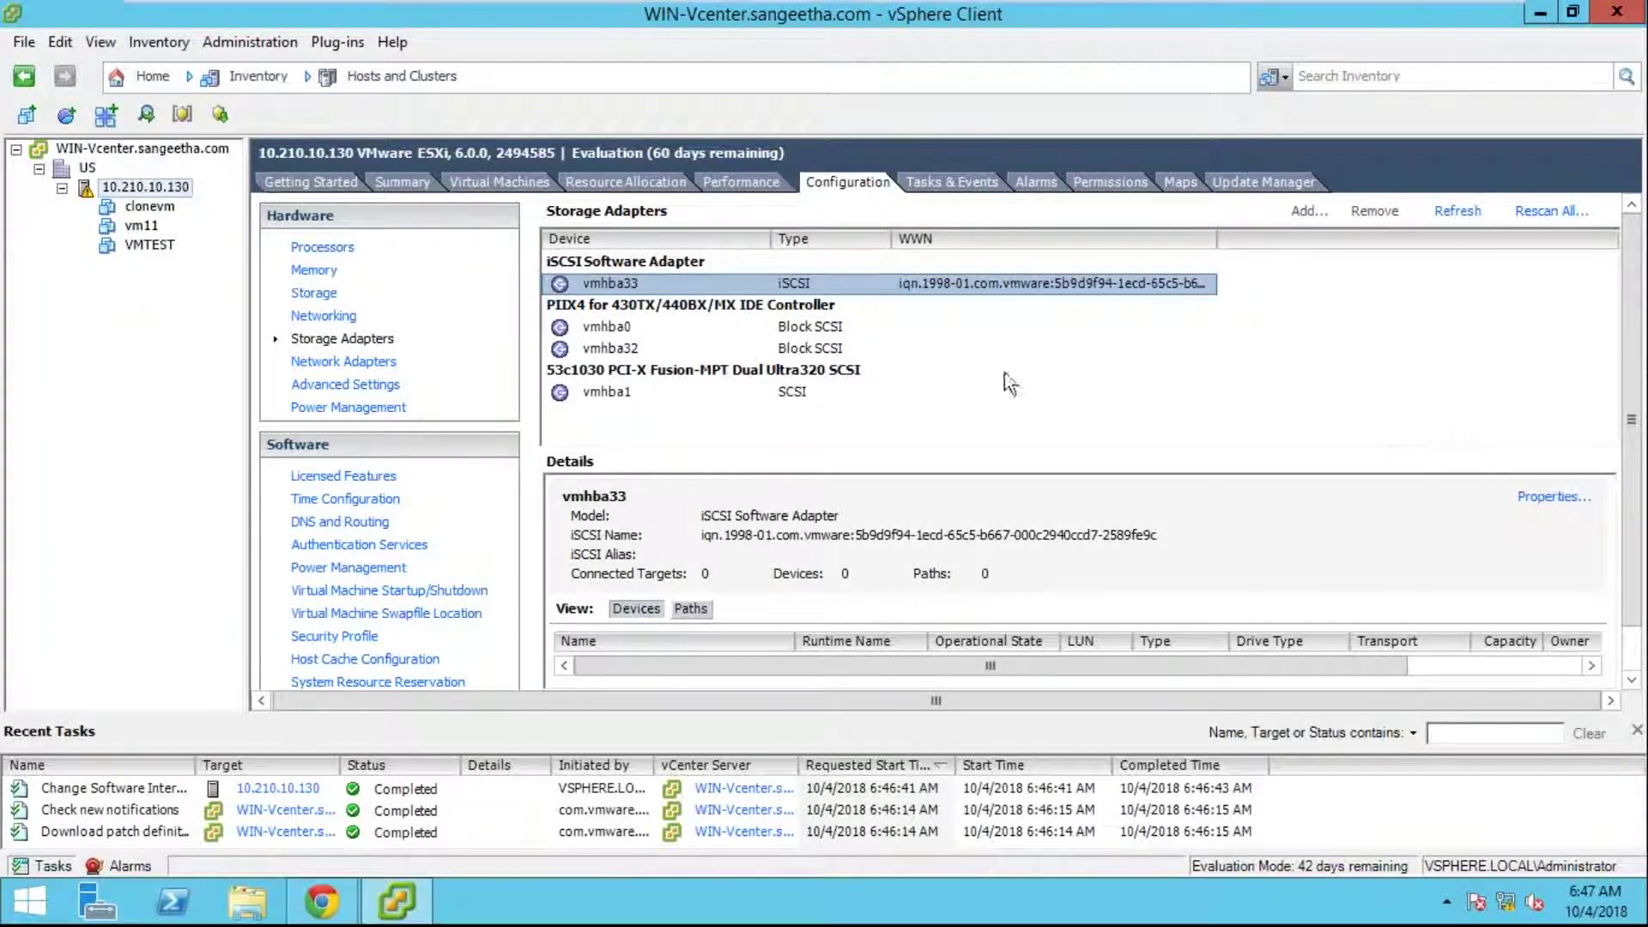
{"action": "left_click", "coordinate": [1521, 498]}
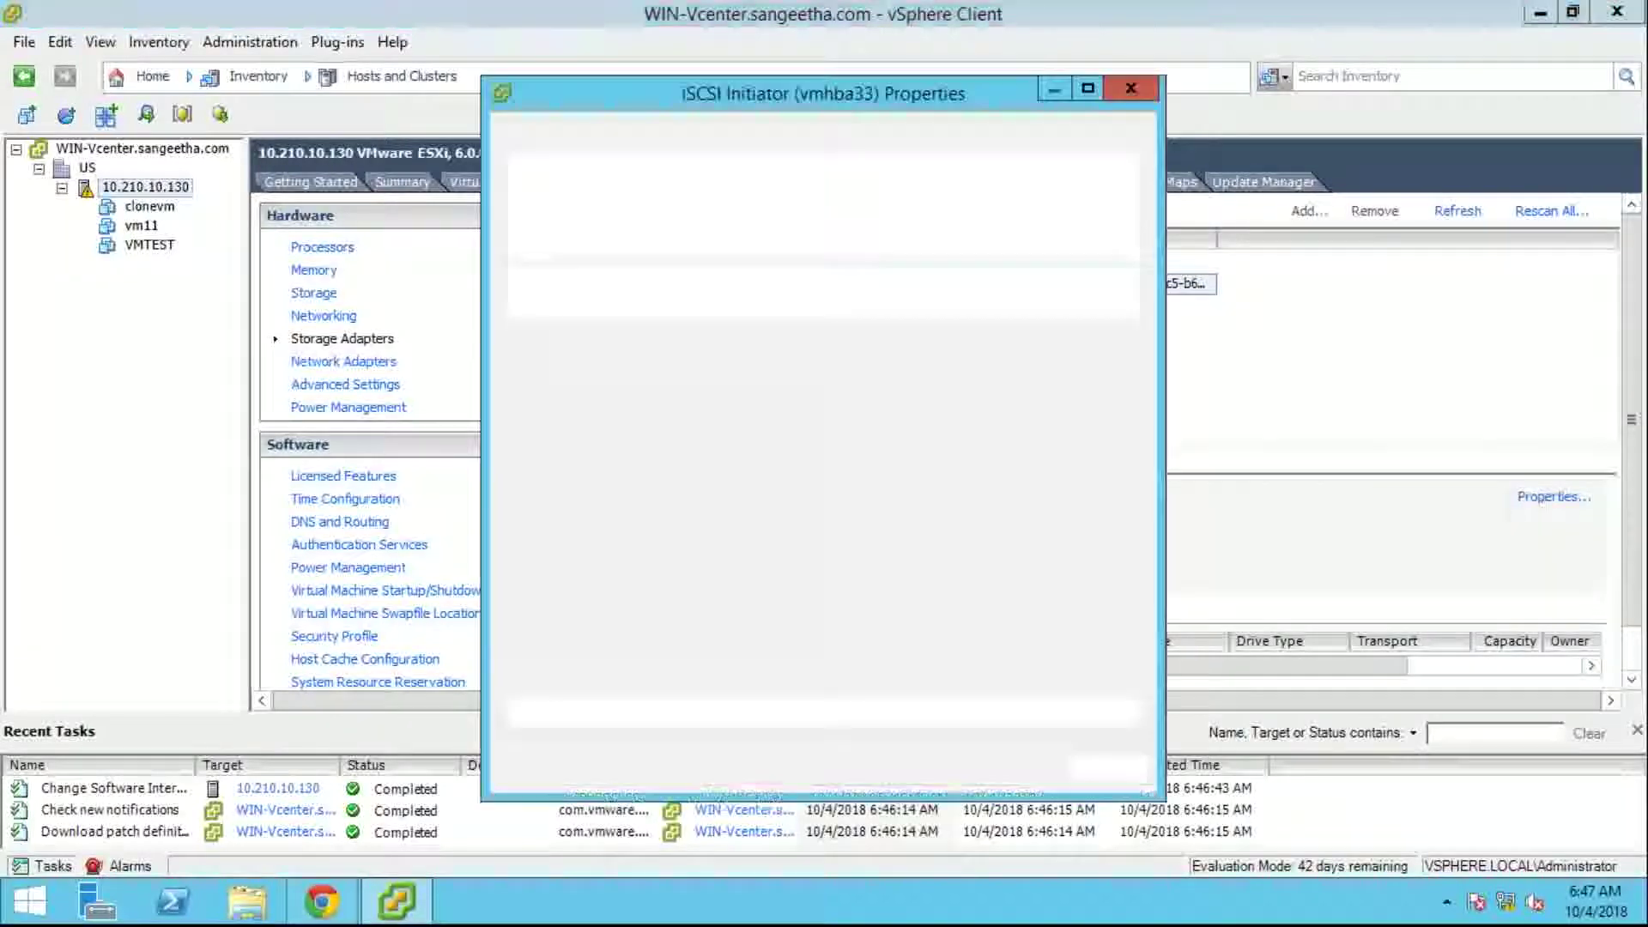
{"action": "left_click", "coordinate": [743, 142]}
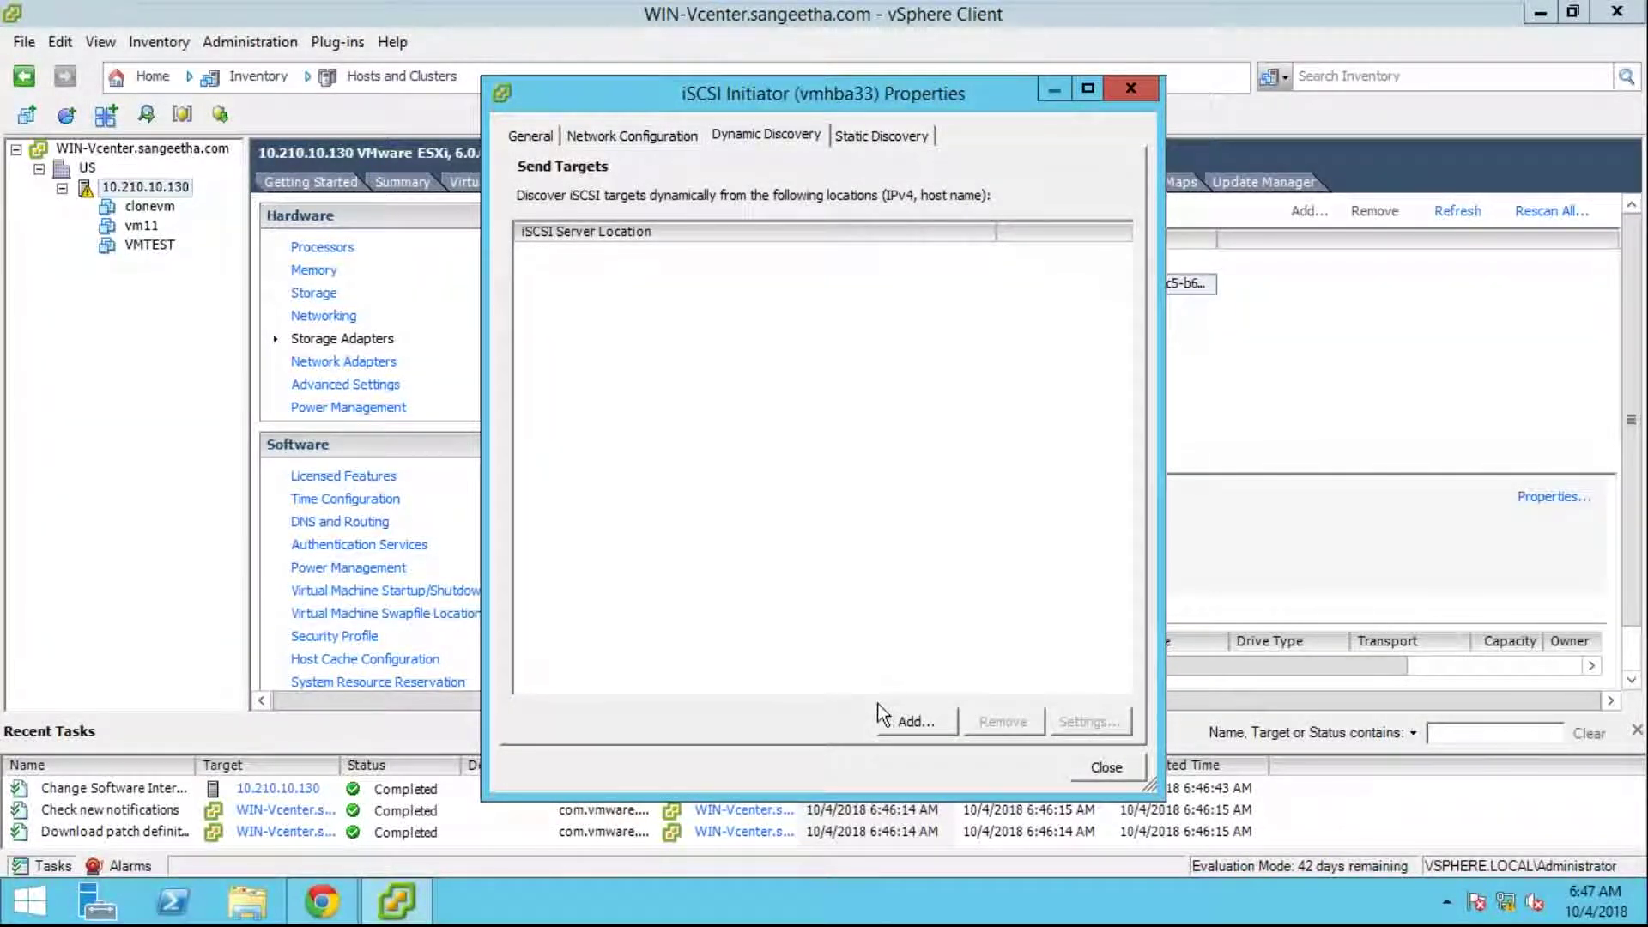
{"action": "left_click", "coordinate": [1103, 767]}
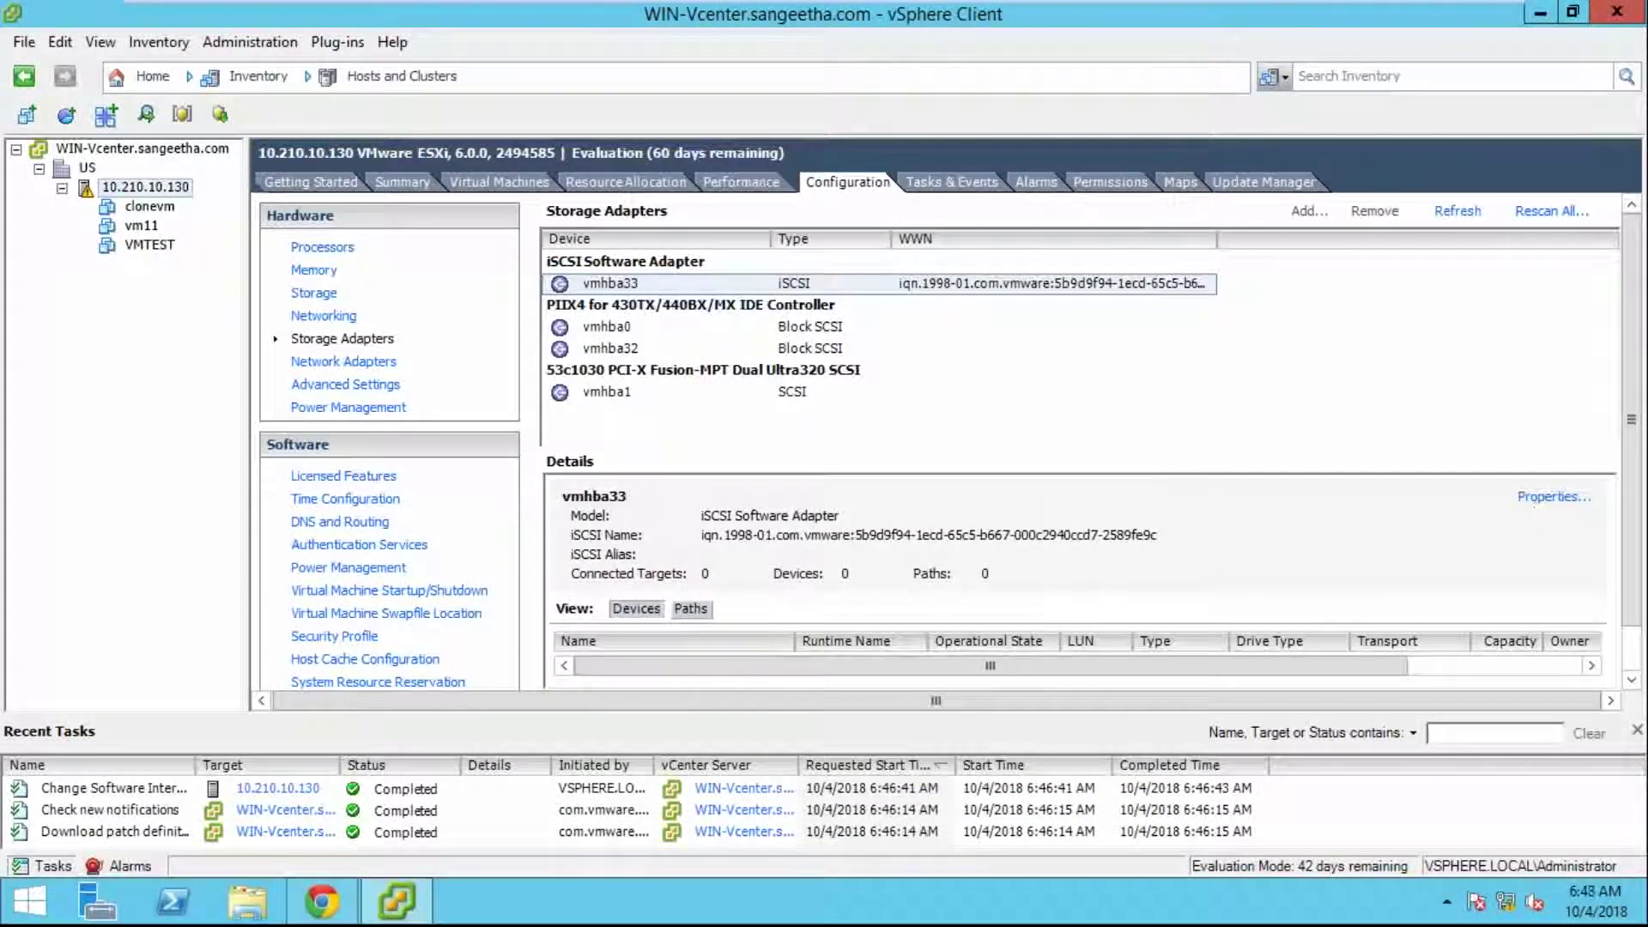
- Add iSCSI server 10.210.10.134 on port 3260 as a dynamic discovery send target of the software iSCSI adapter
{"action": "left_click", "coordinate": [1554, 496]}
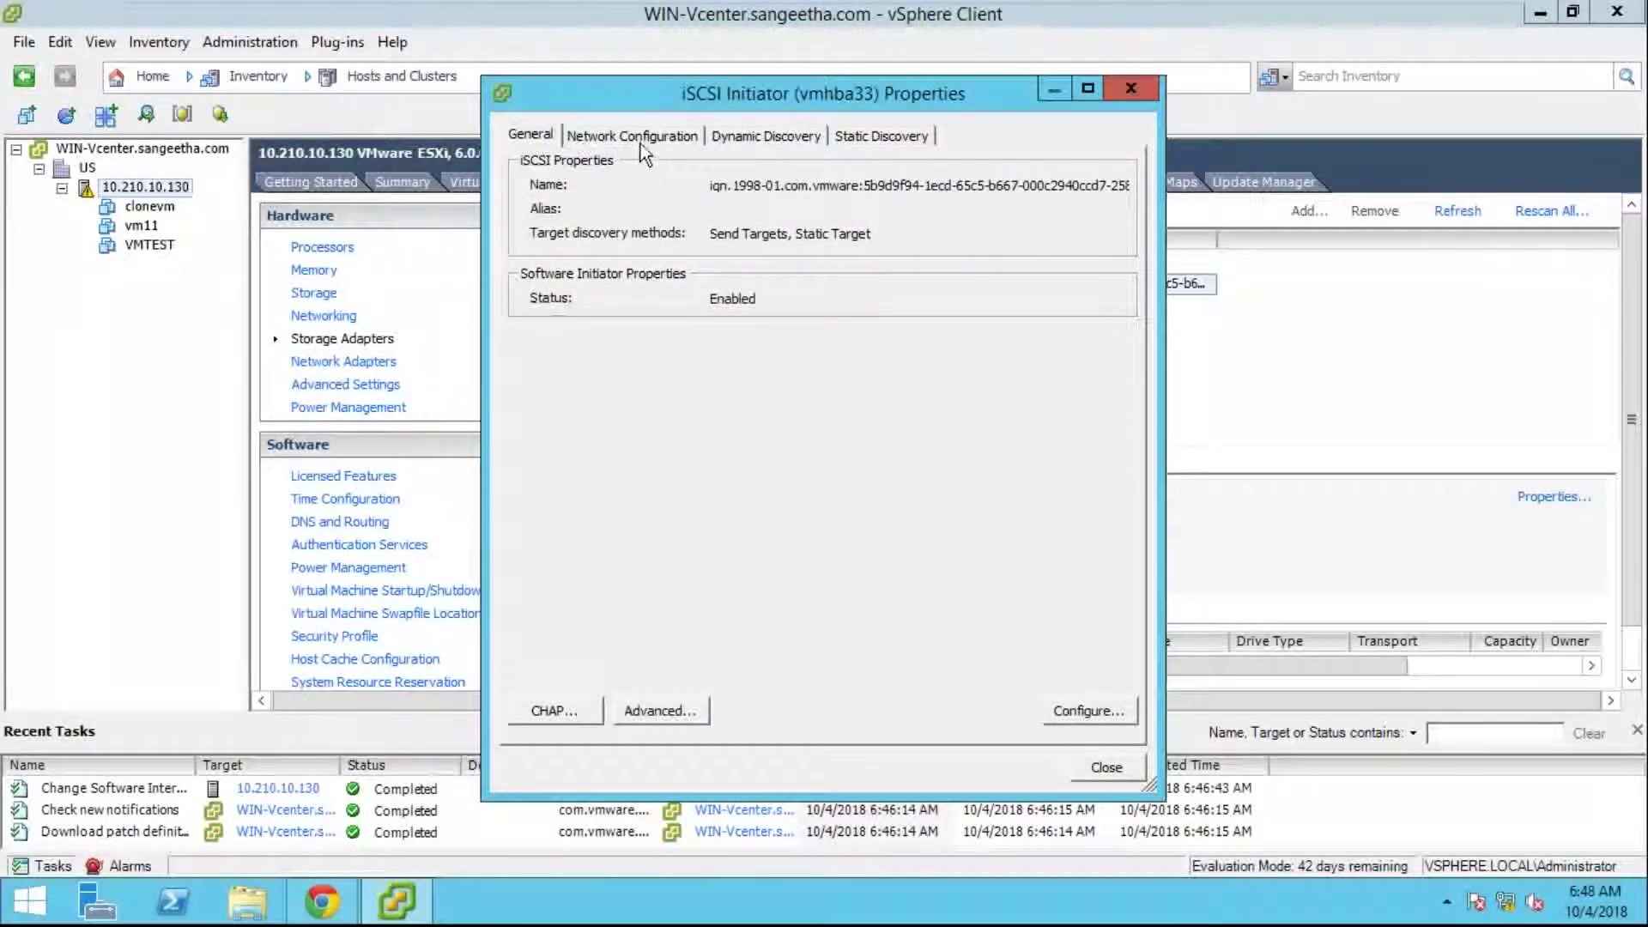
{"action": "left_click", "coordinate": [745, 138]}
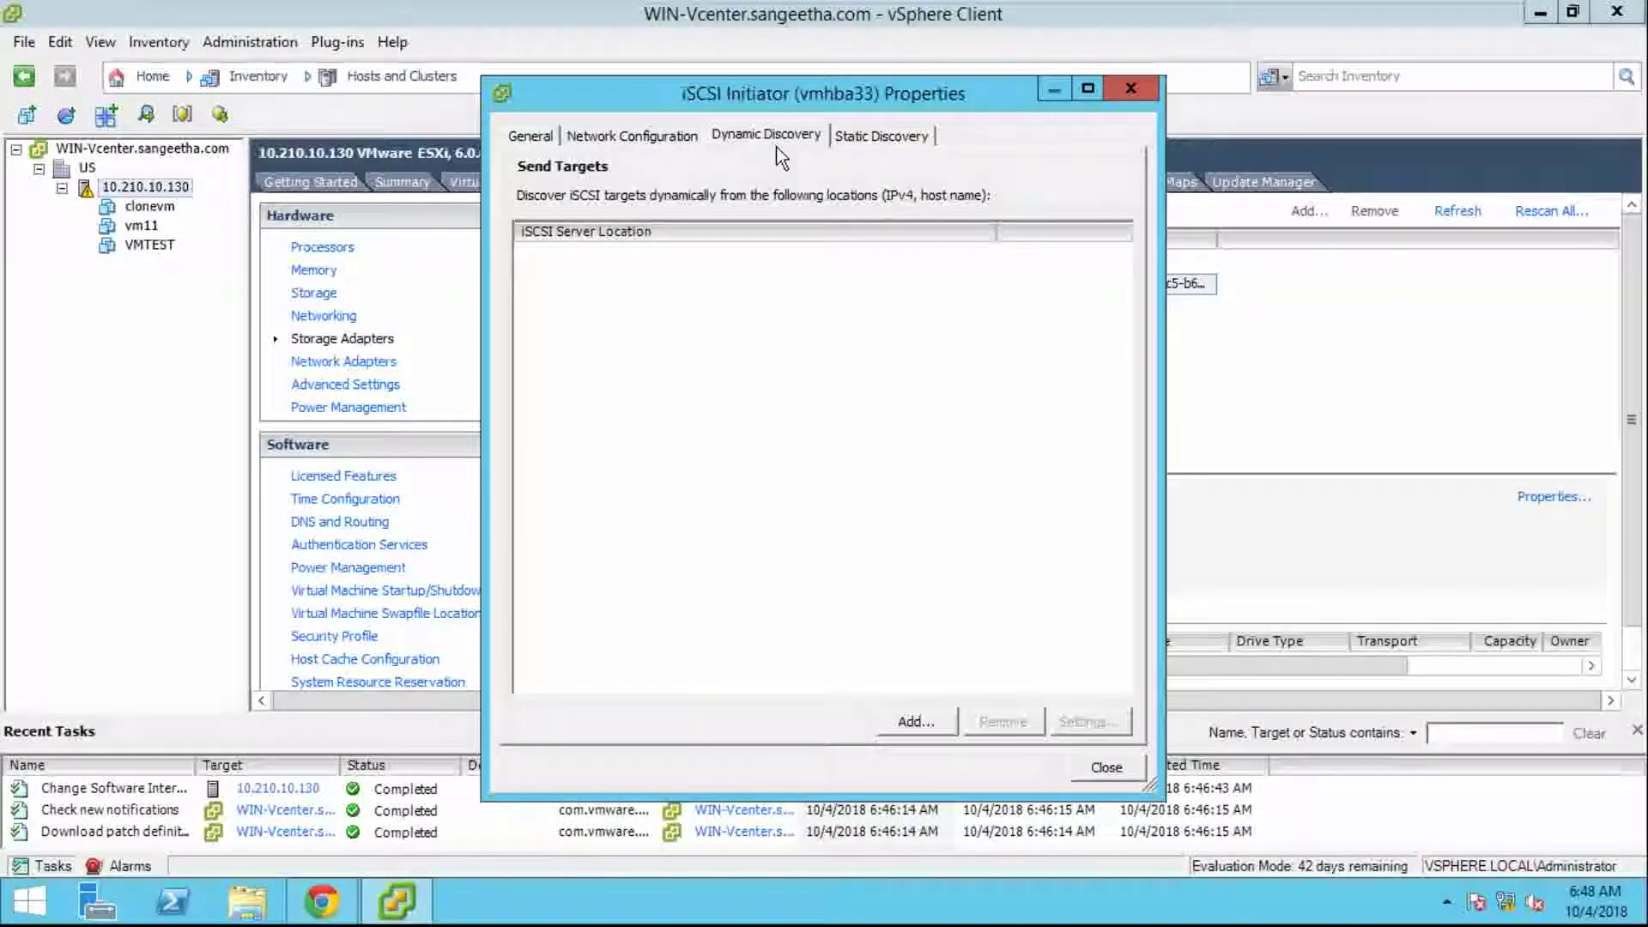
{"action": "left_click", "coordinate": [916, 721]}
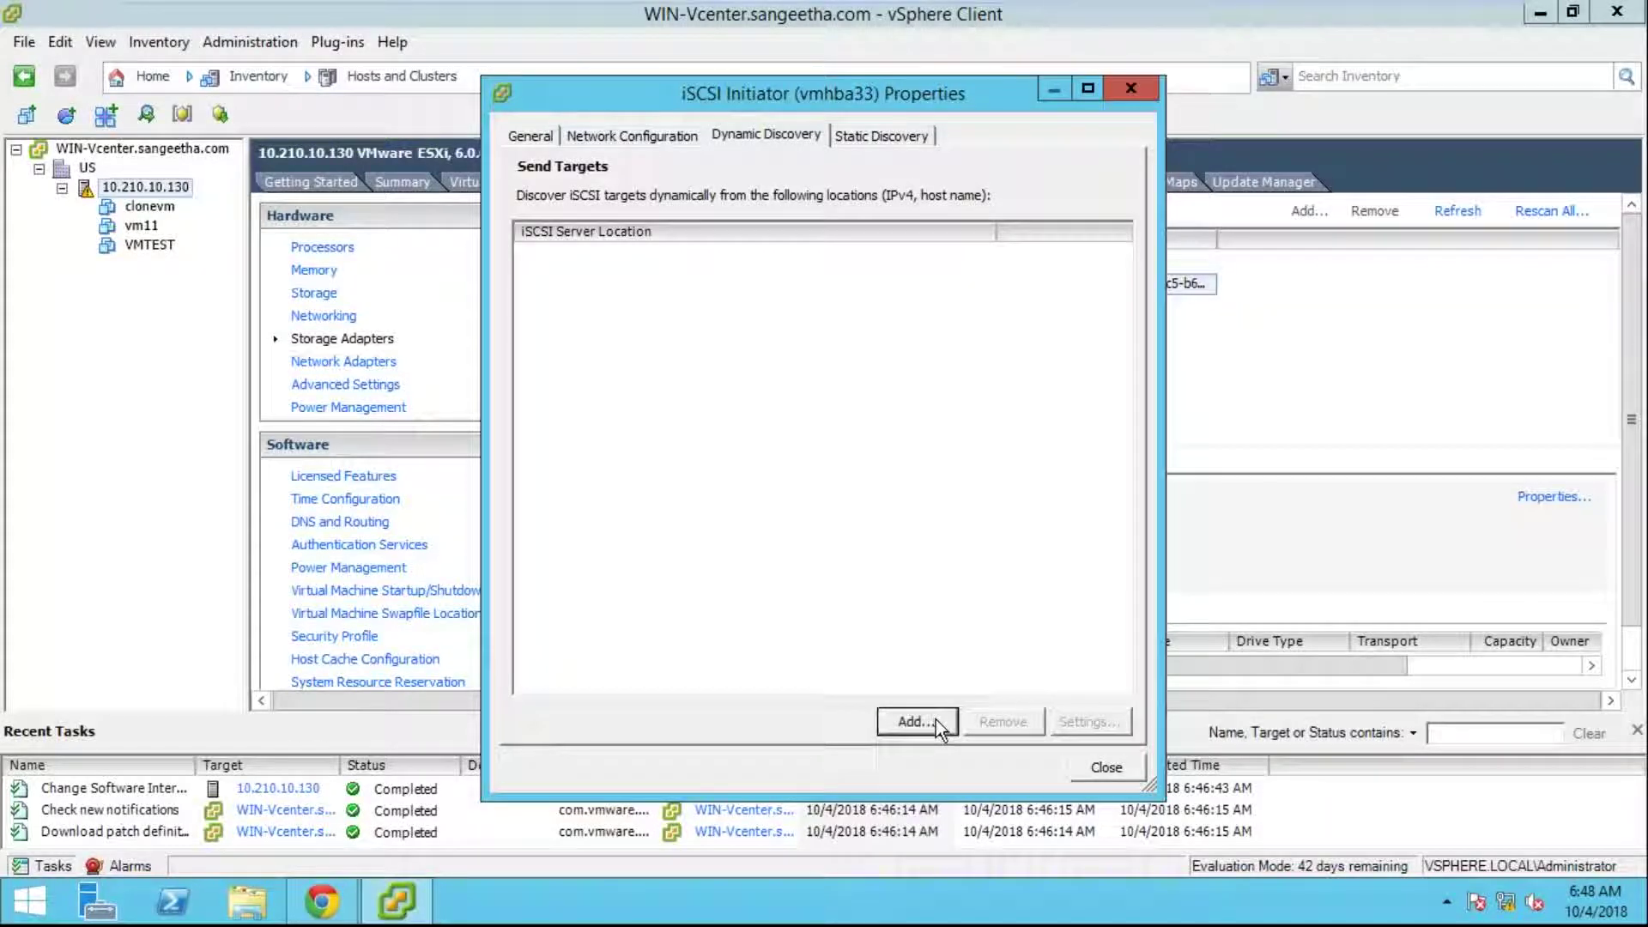
{"action": "type", "text": "10.2"}
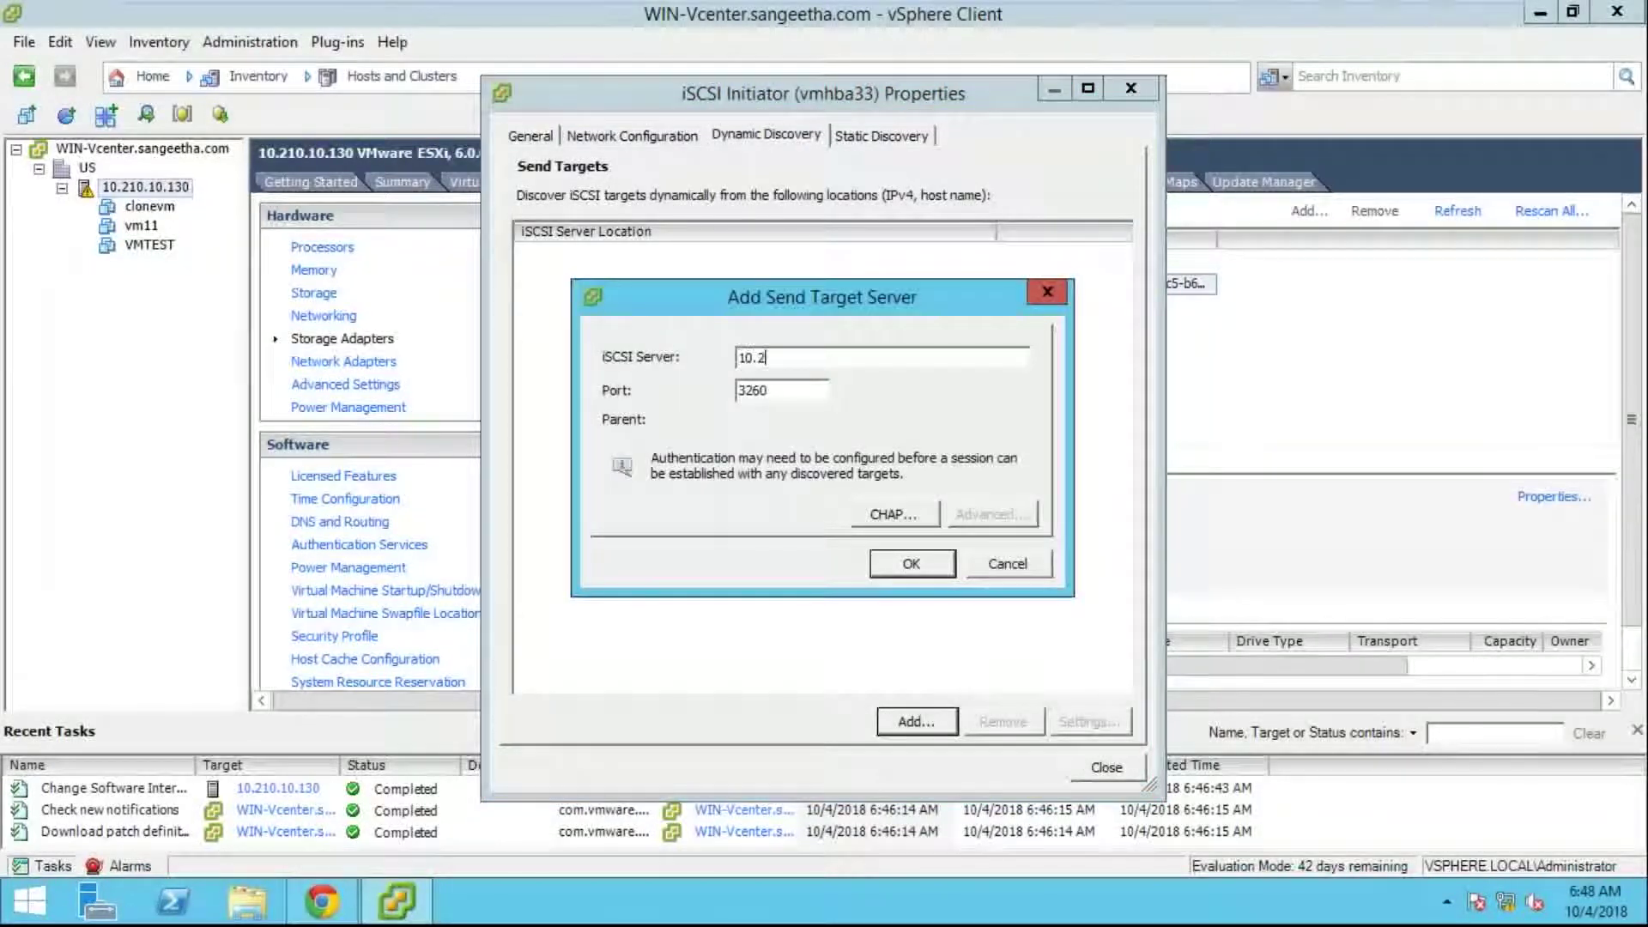
{"action": "type", "text": "10.10.134"}
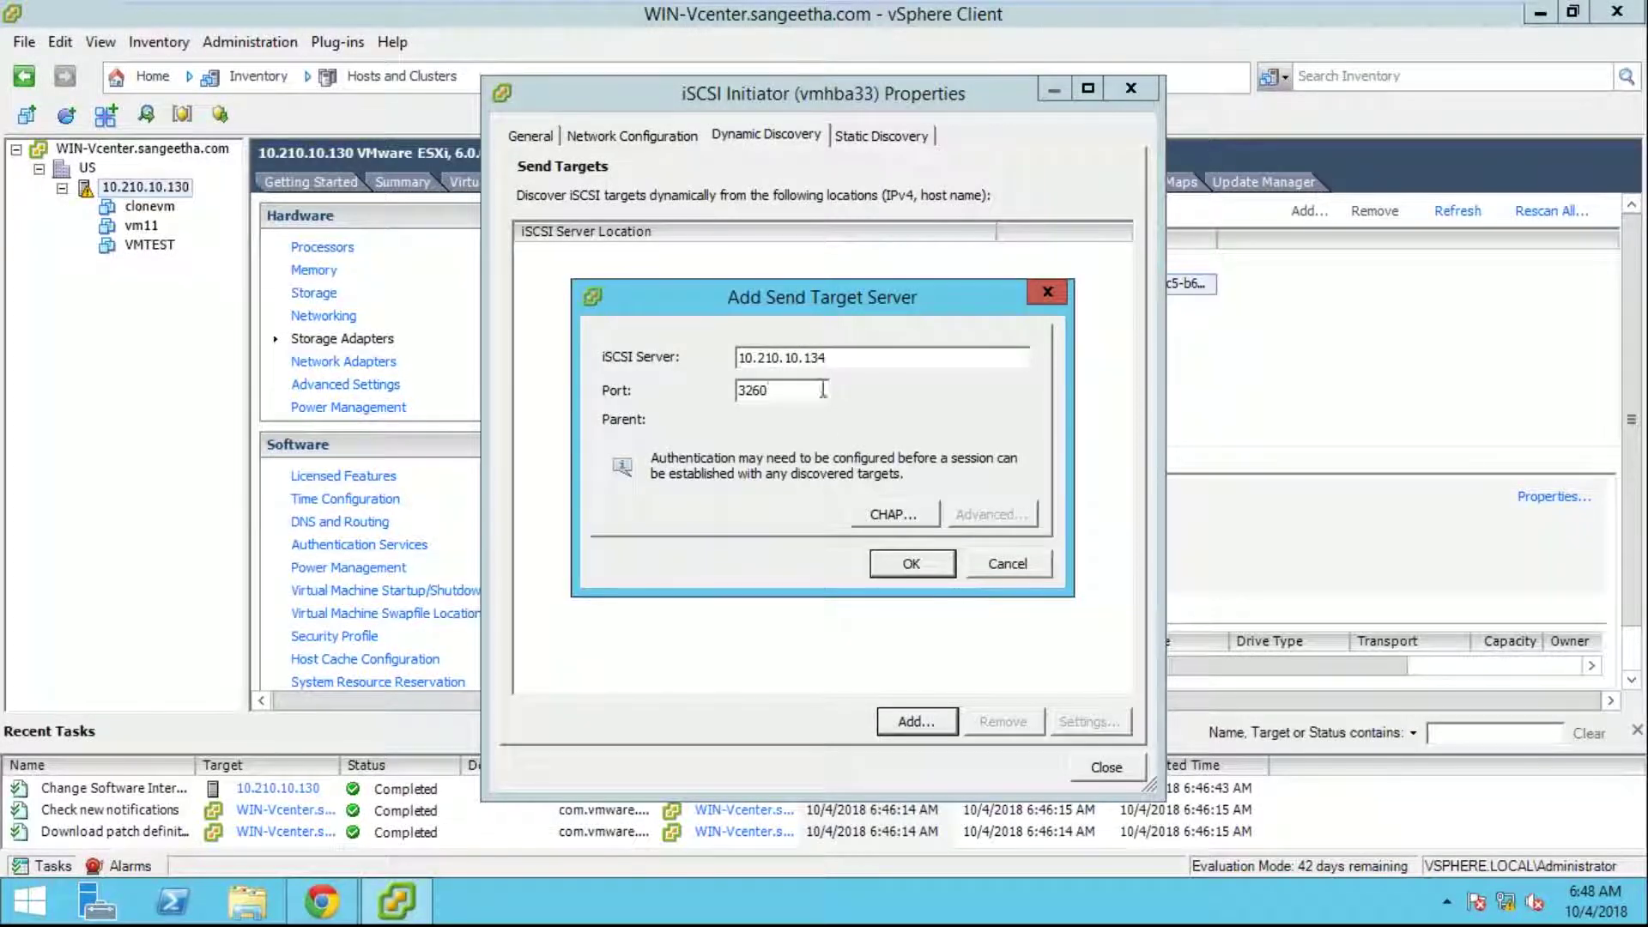
{"action": "key", "text": "Tab"}
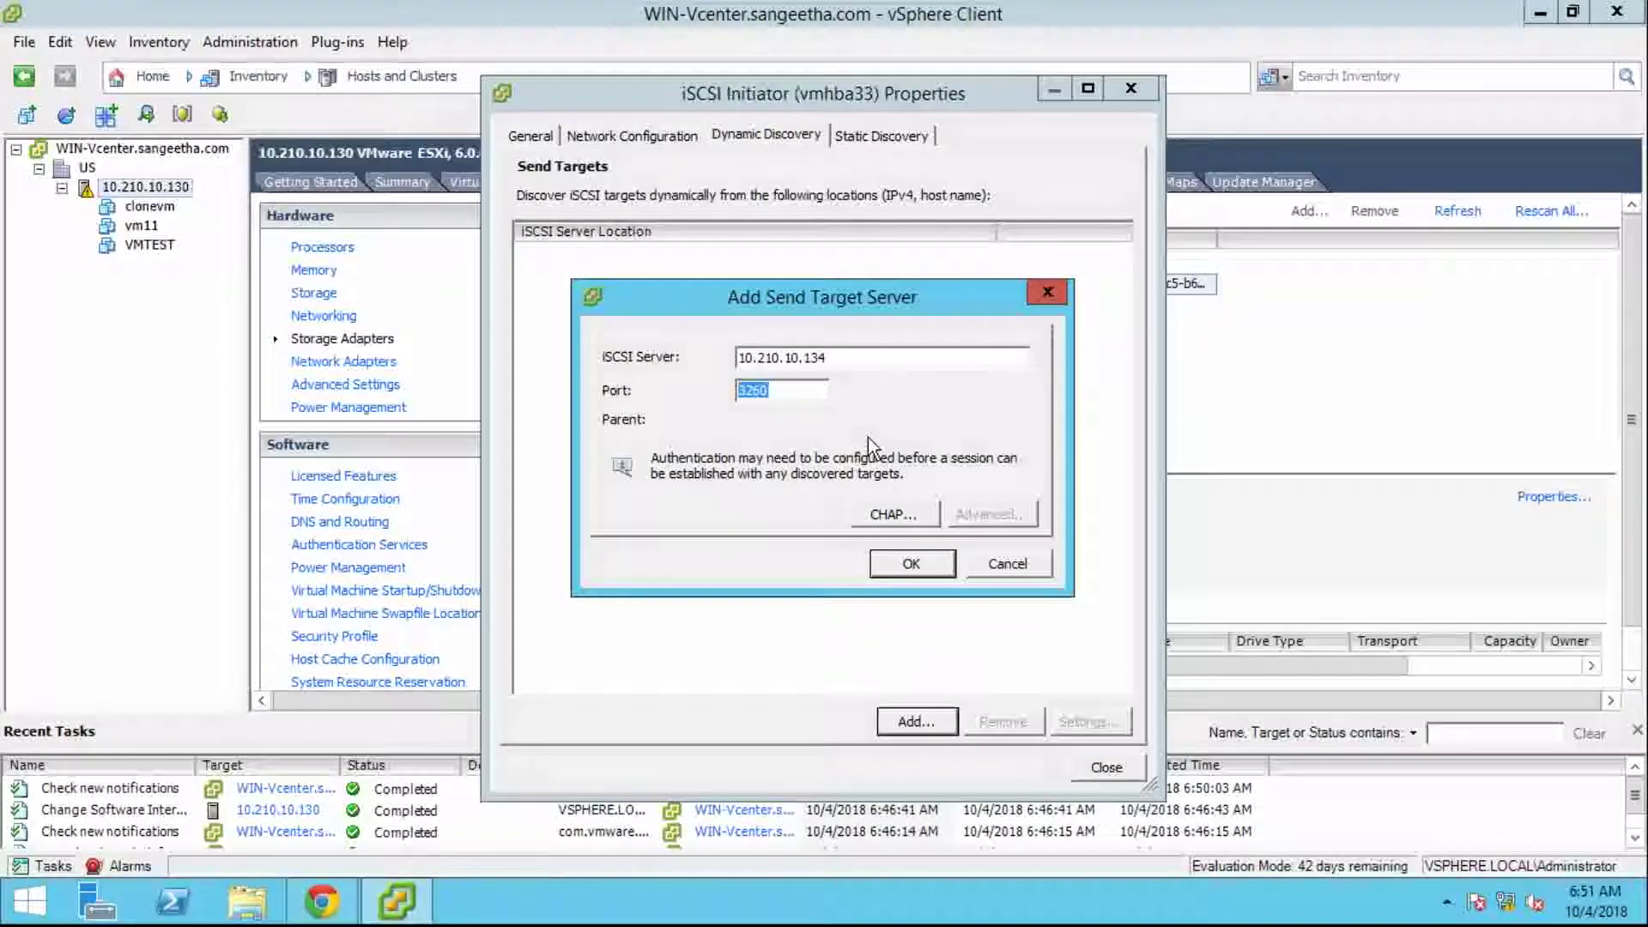
{"action": "left_click", "coordinate": [747, 389]}
{"action": "left_click_drag", "start_coordinate": [768, 390], "coordinate": [686, 382]}
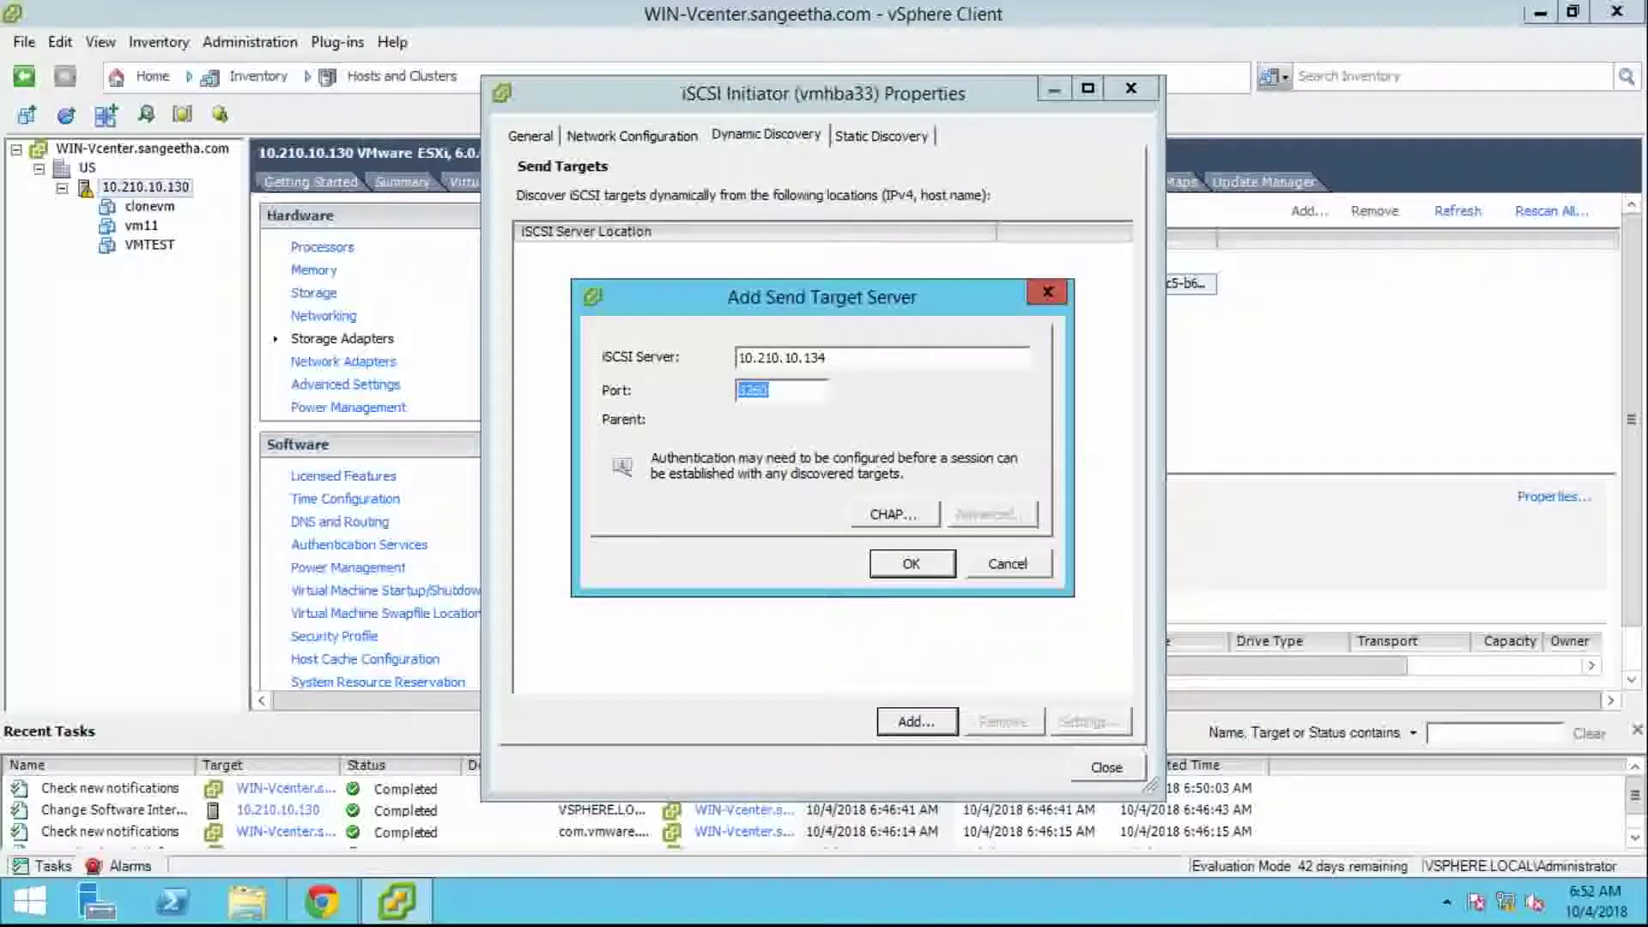
{"action": "left_click", "coordinate": [779, 400]}
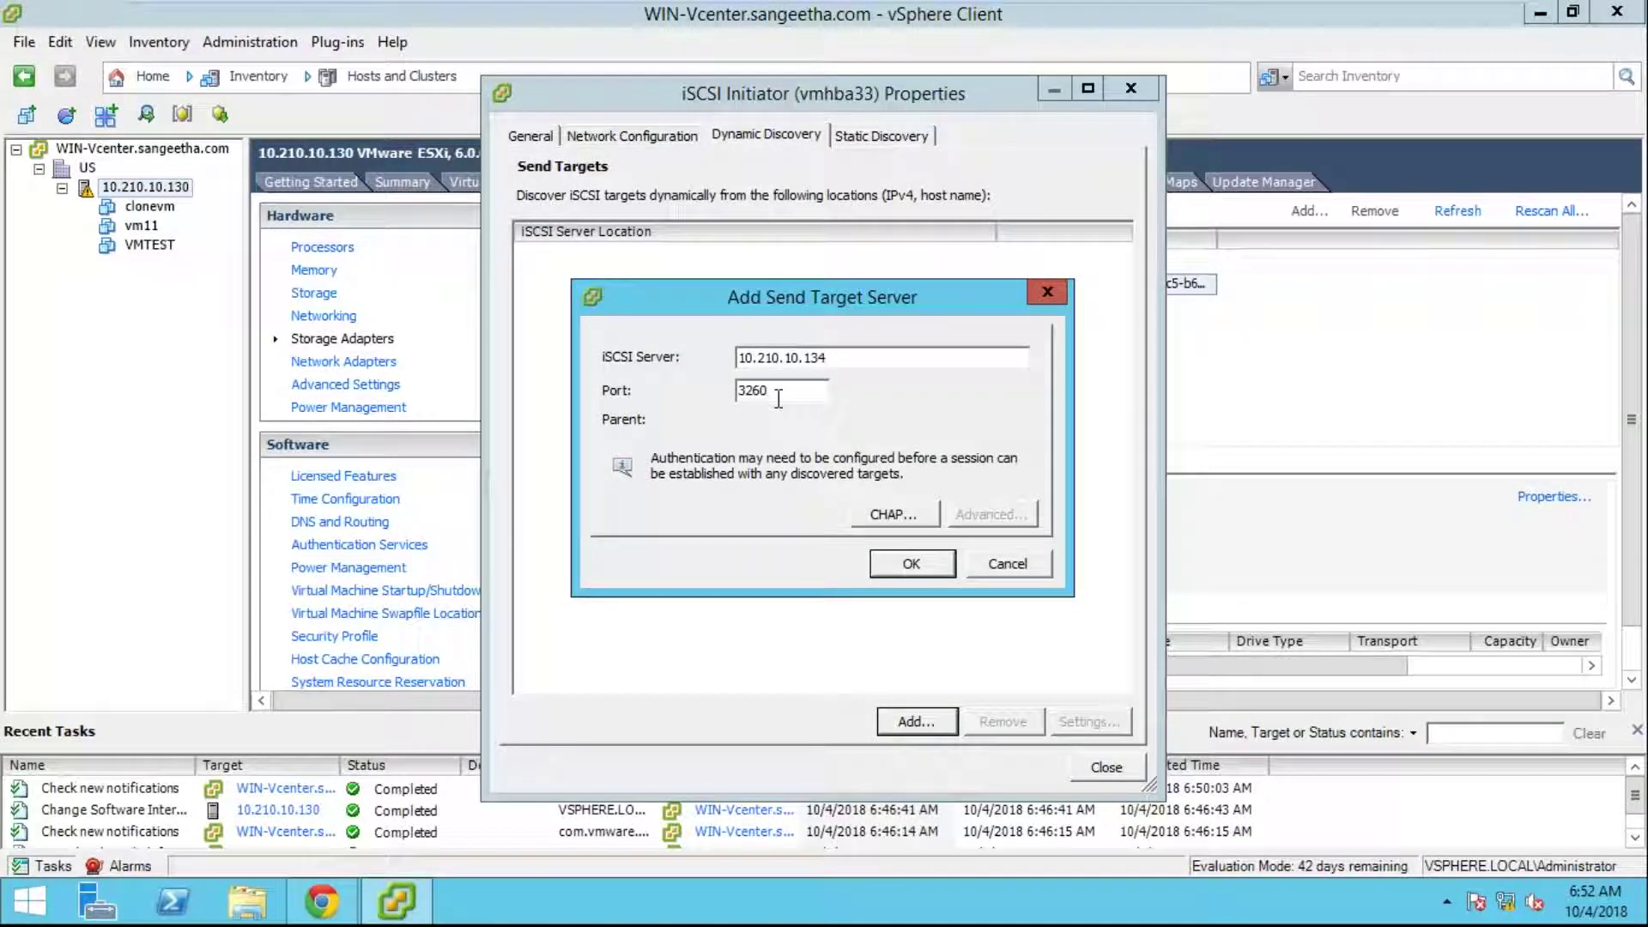
{"action": "left_click", "coordinate": [912, 563]}
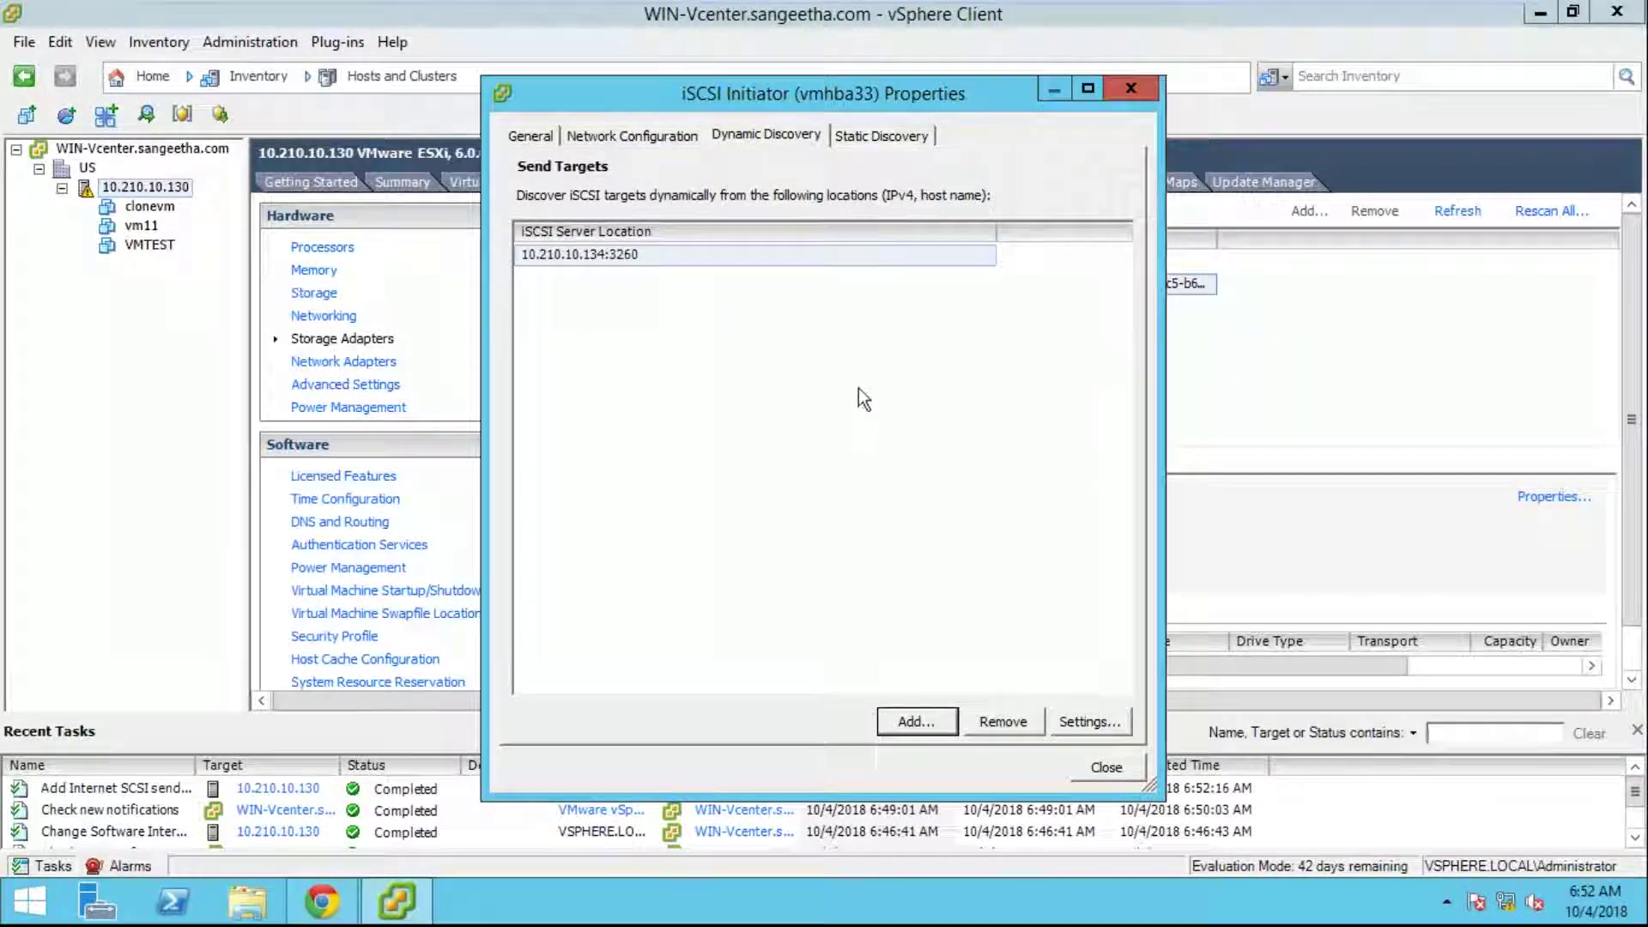
- Compare the target name under the adapter's static discovery with the target IQN configured in Openfiler, and return to vSphere Client
{"action": "left_click", "coordinate": [844, 136]}
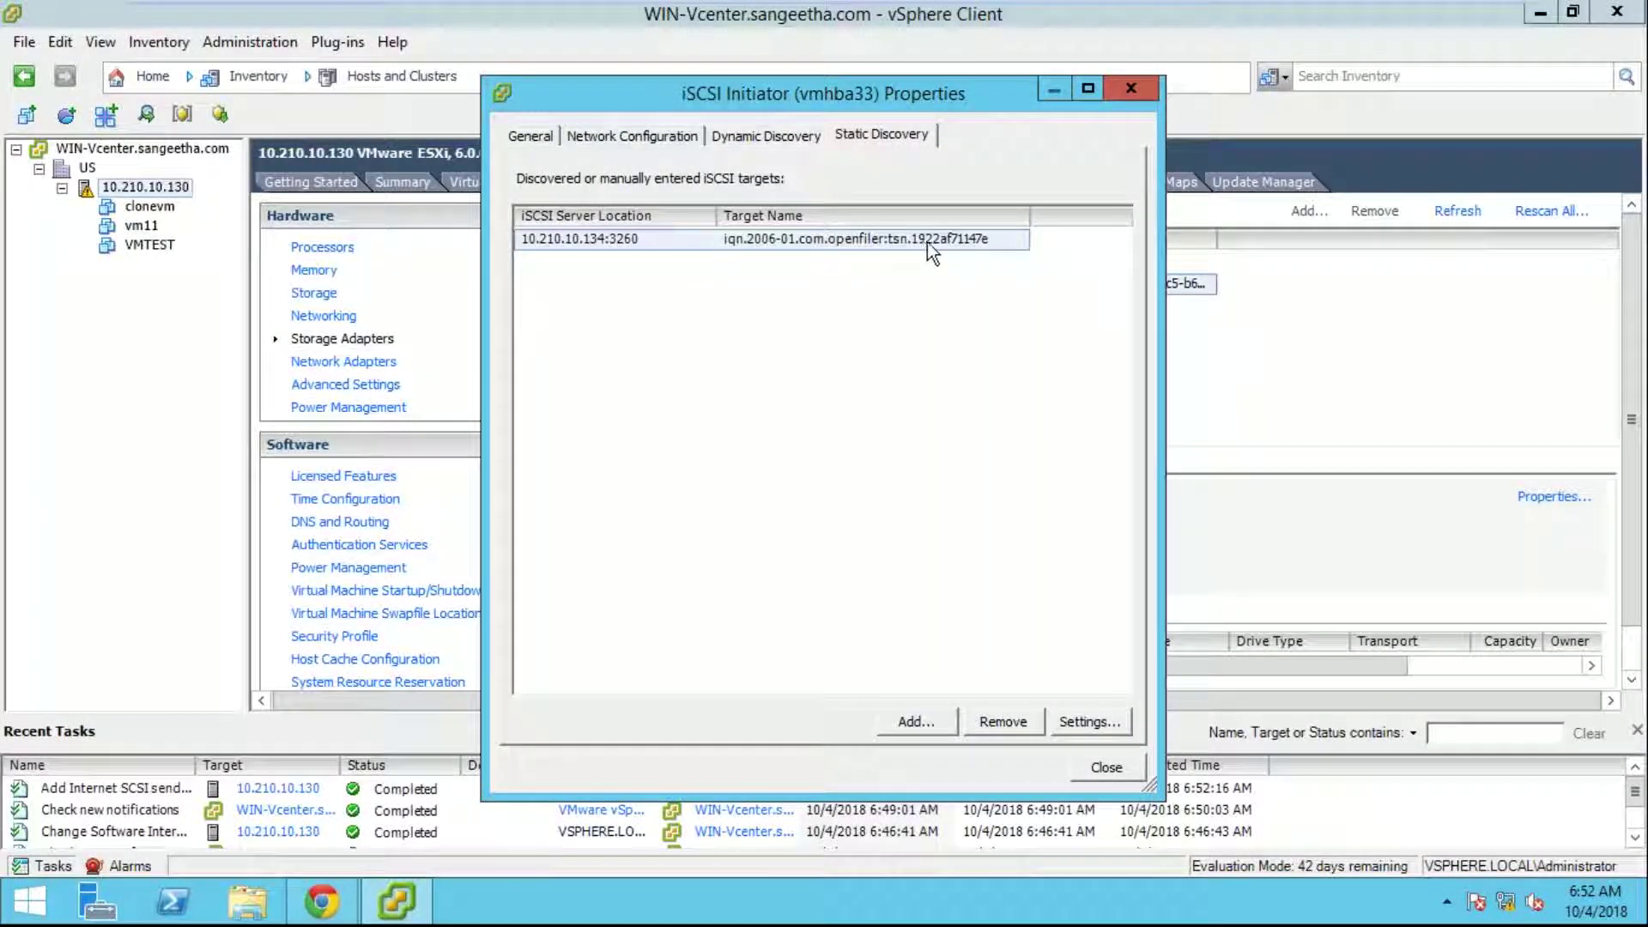
{"action": "left_click", "coordinate": [321, 901]}
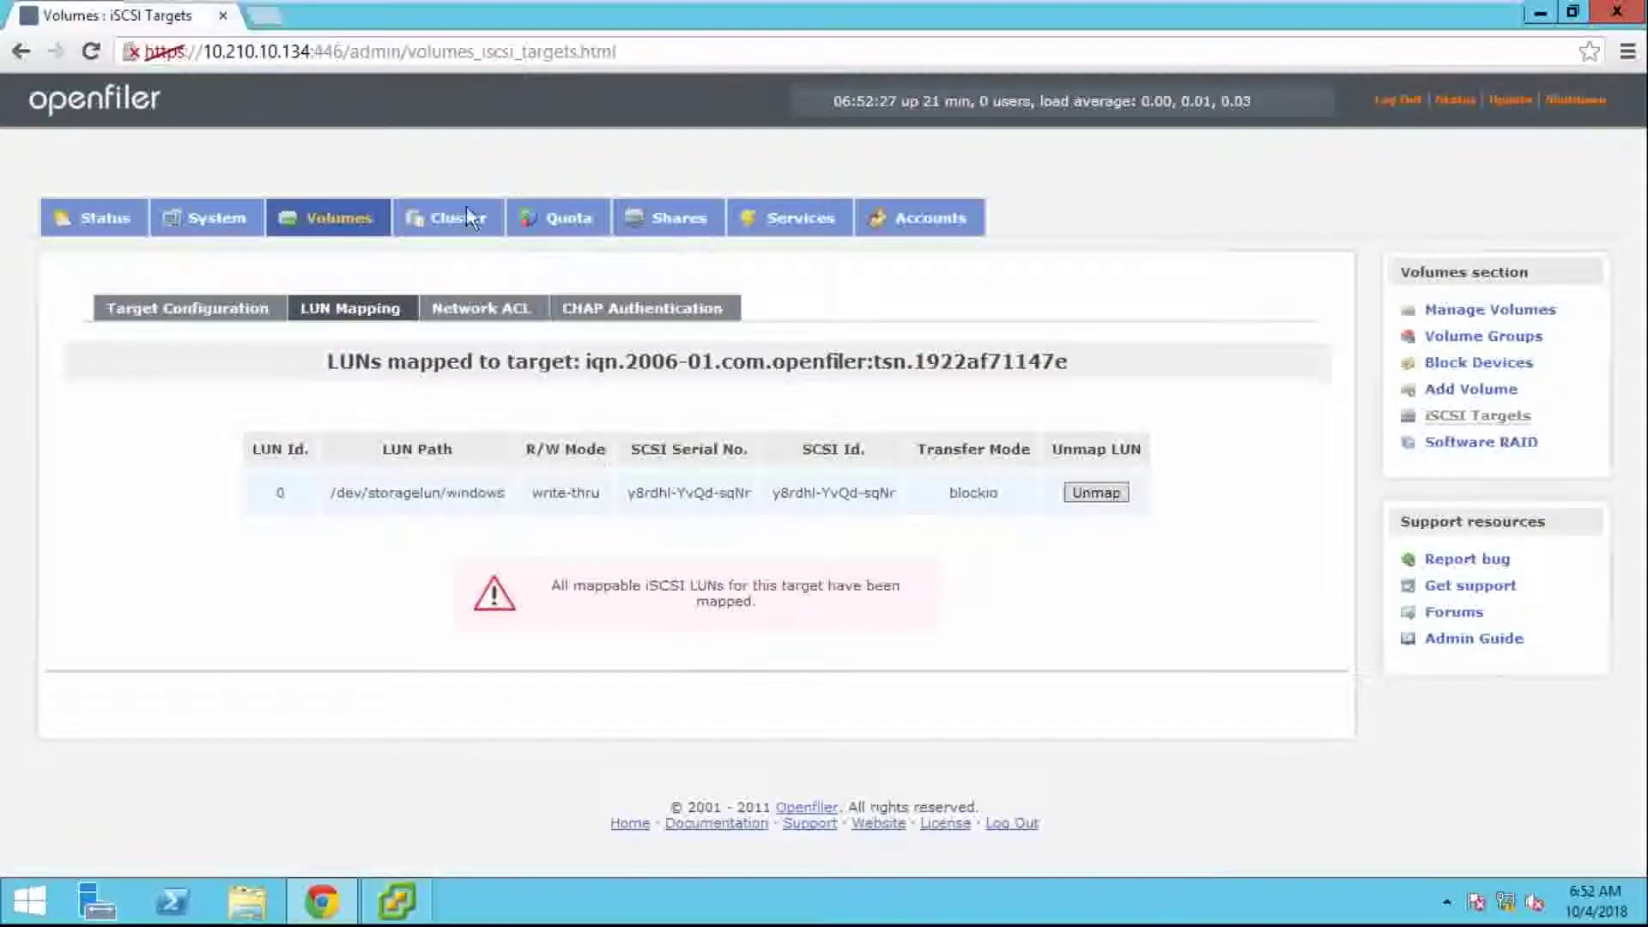
{"action": "left_click", "coordinate": [258, 317]}
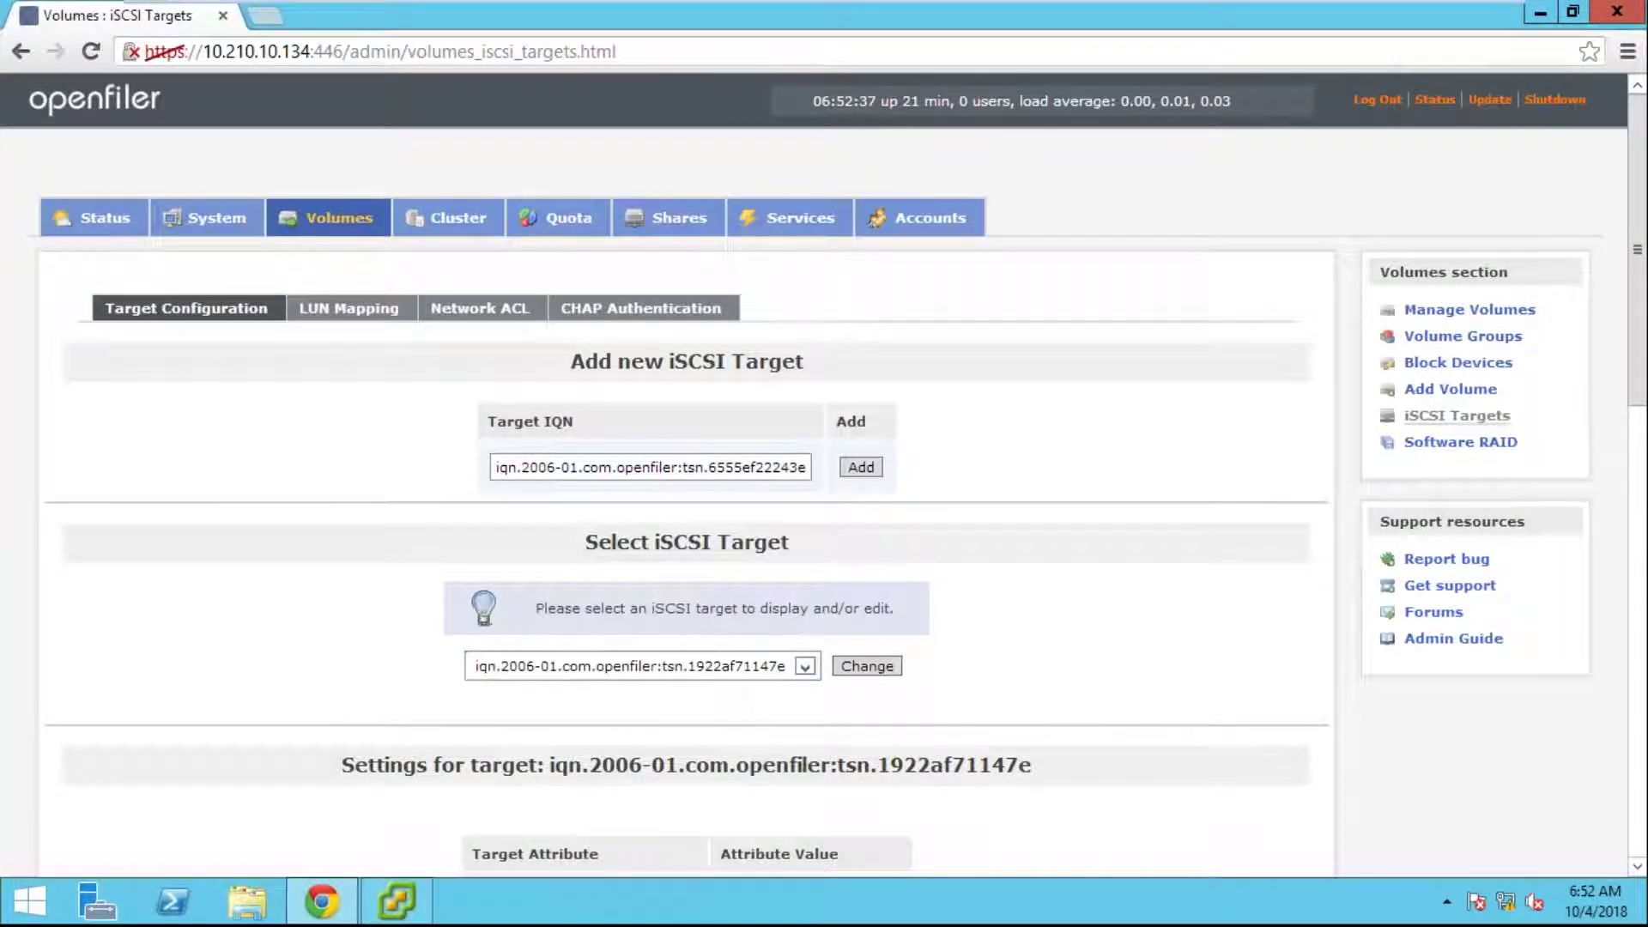
{"action": "mouse_move", "coordinate": [421, 908]}
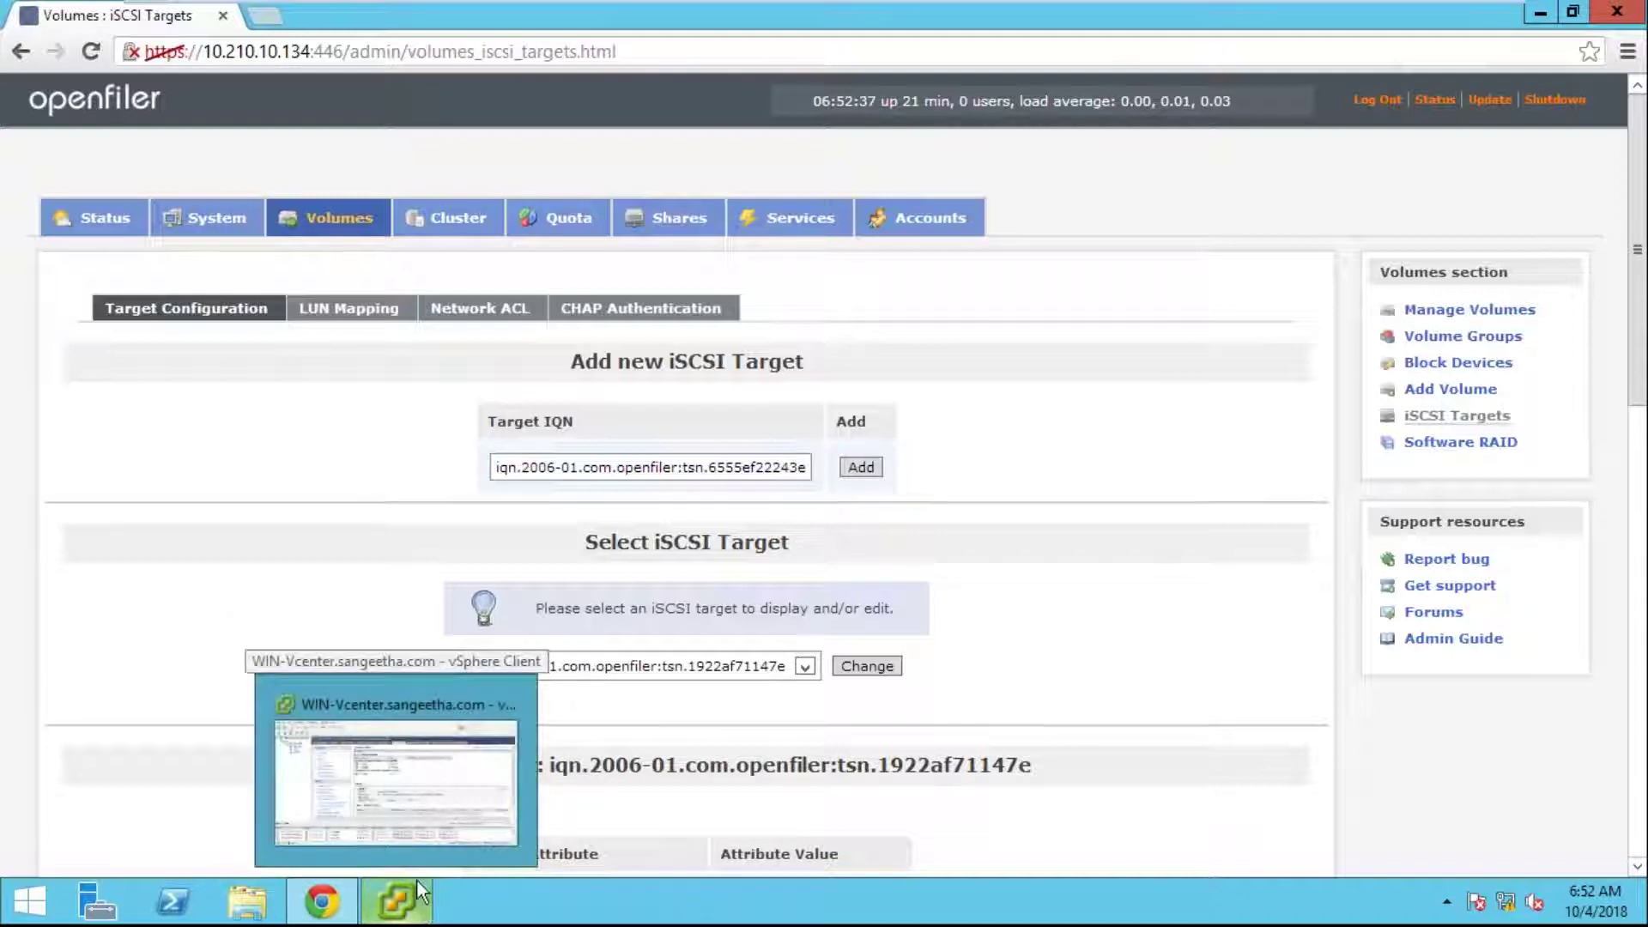
{"action": "left_click", "coordinate": [430, 802]}
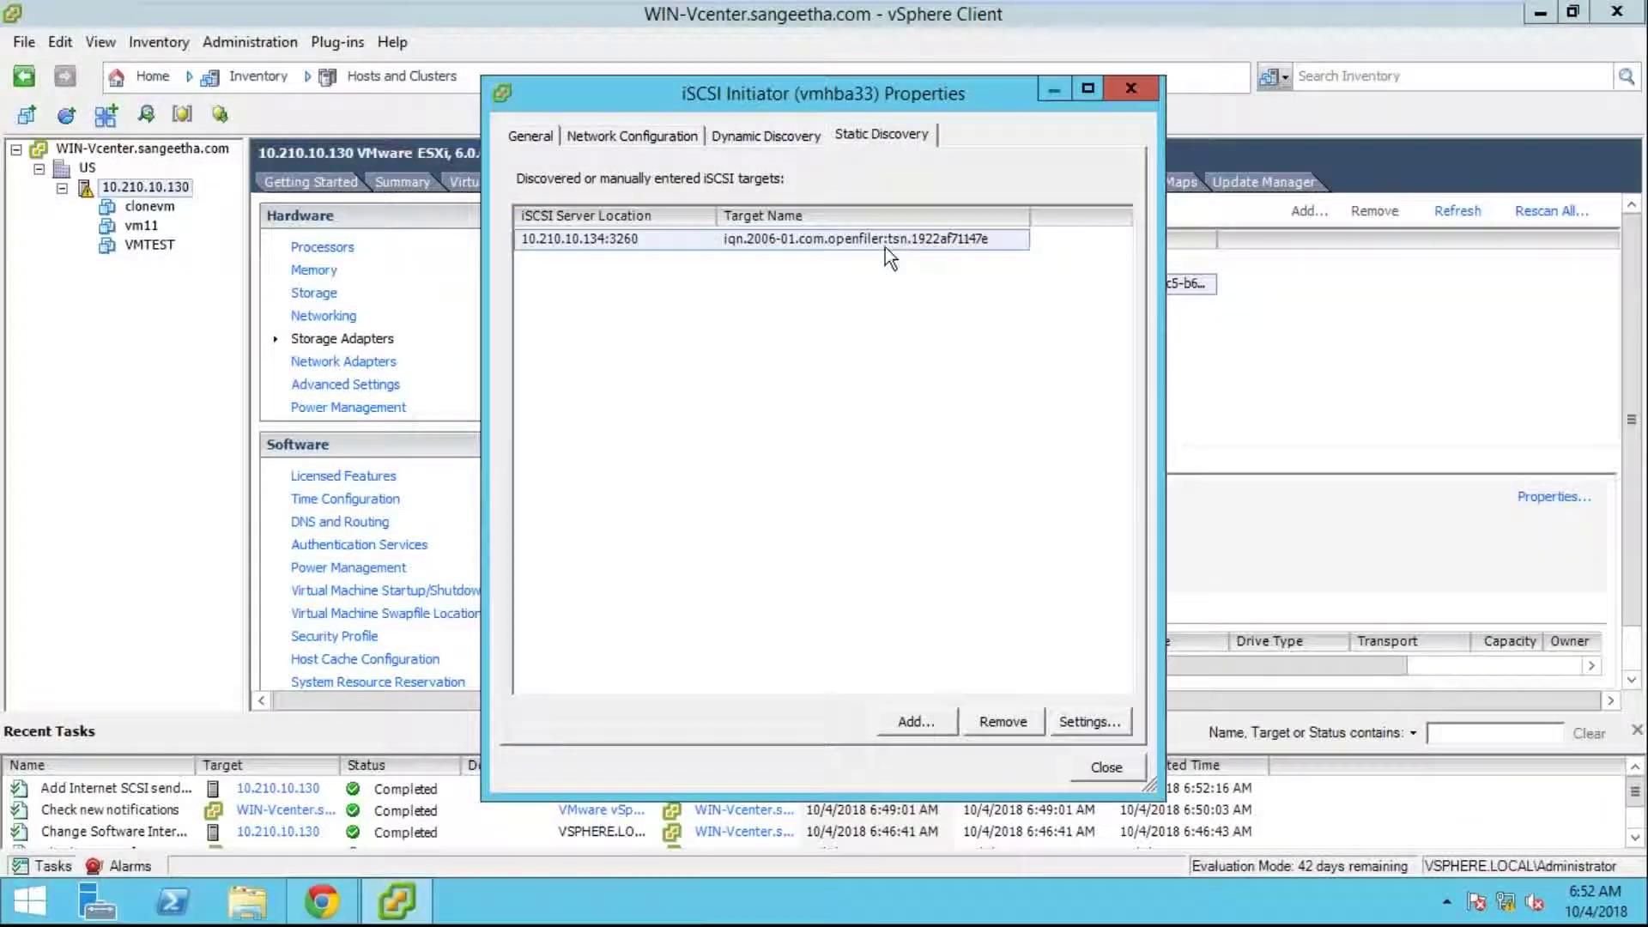
- Close the initiator properties, rescan the iSCSI adapter and display its paths in the adapter details
{"action": "left_click", "coordinate": [1102, 768]}
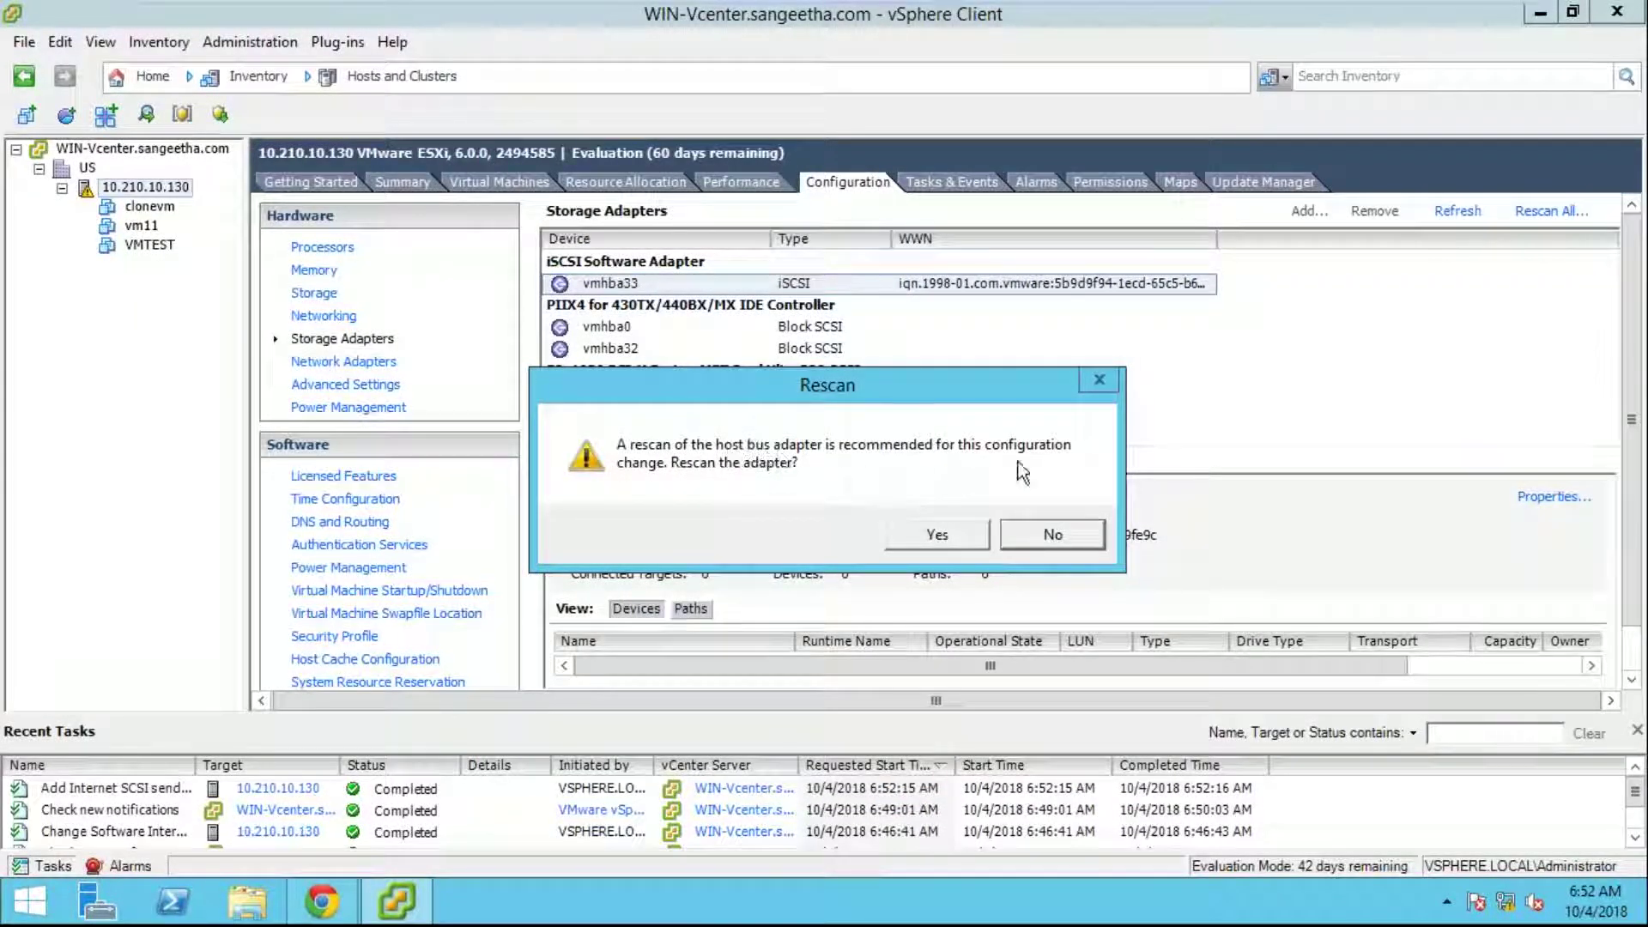
{"action": "left_click", "coordinate": [918, 533]}
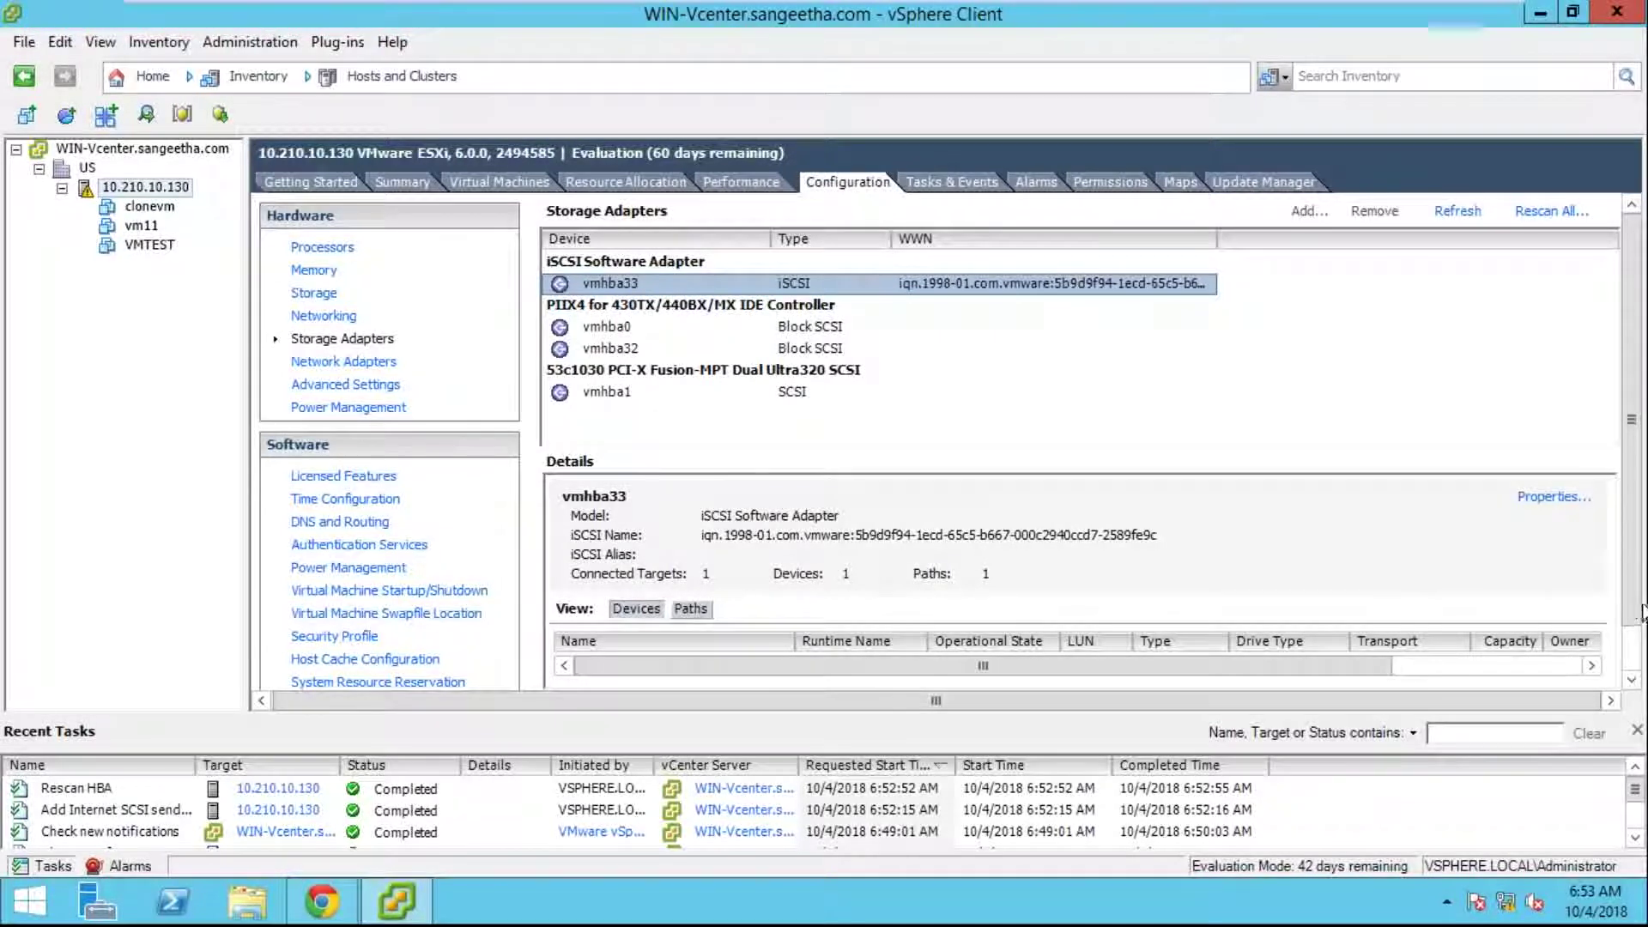
{"action": "left_click", "coordinate": [1633, 651]}
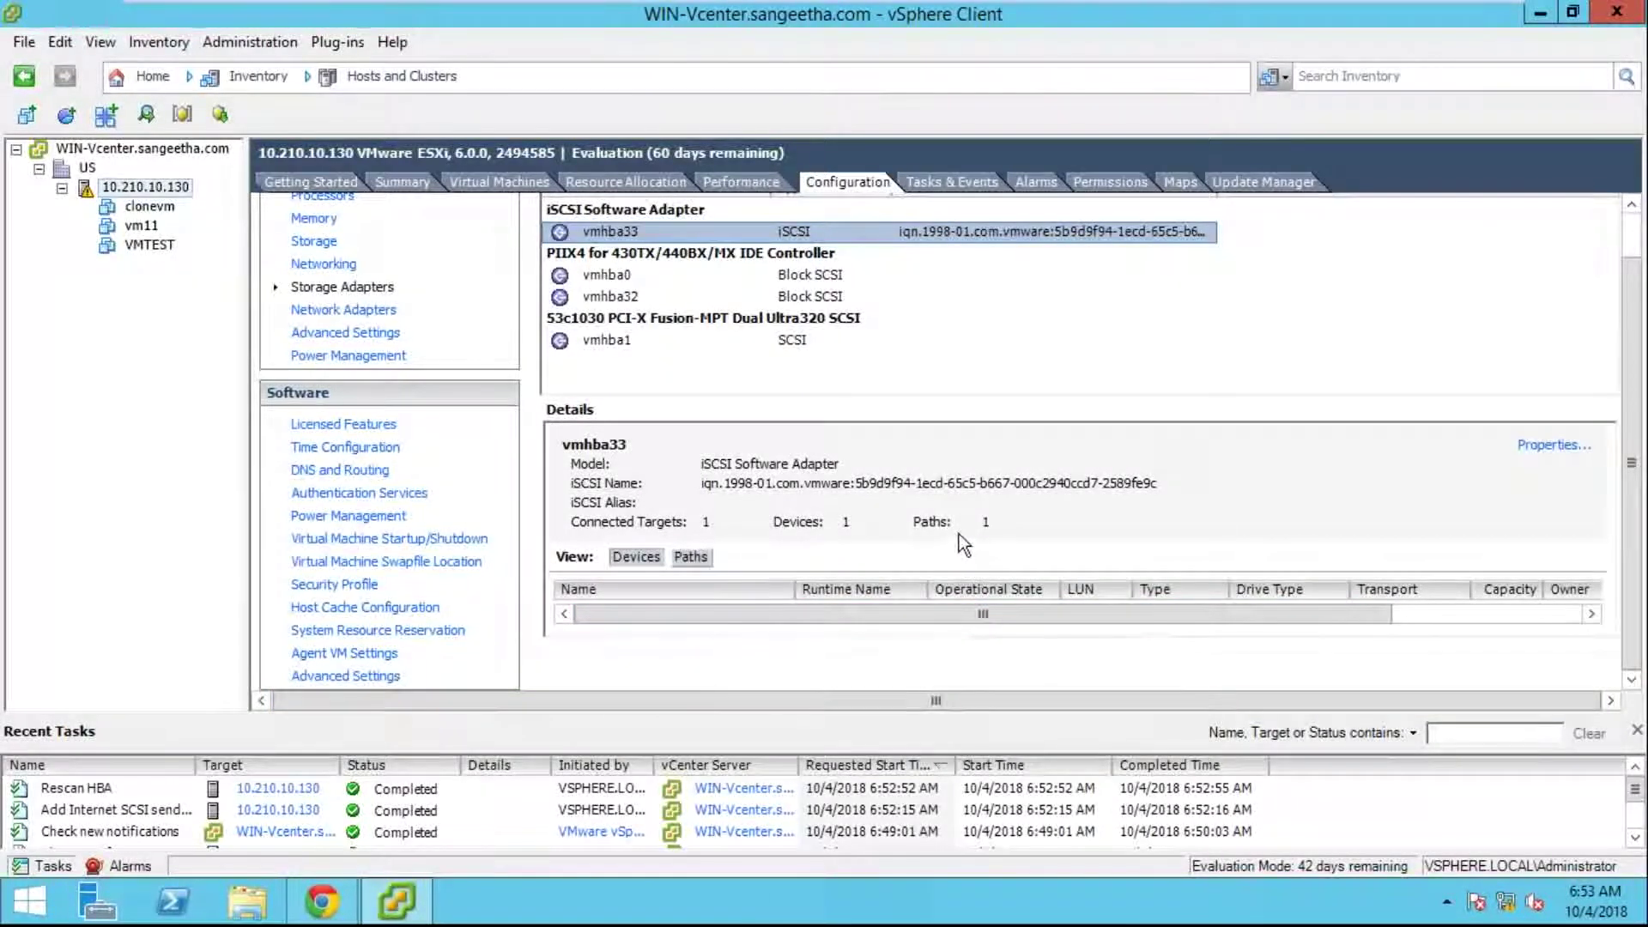
{"action": "left_click", "coordinate": [928, 546]}
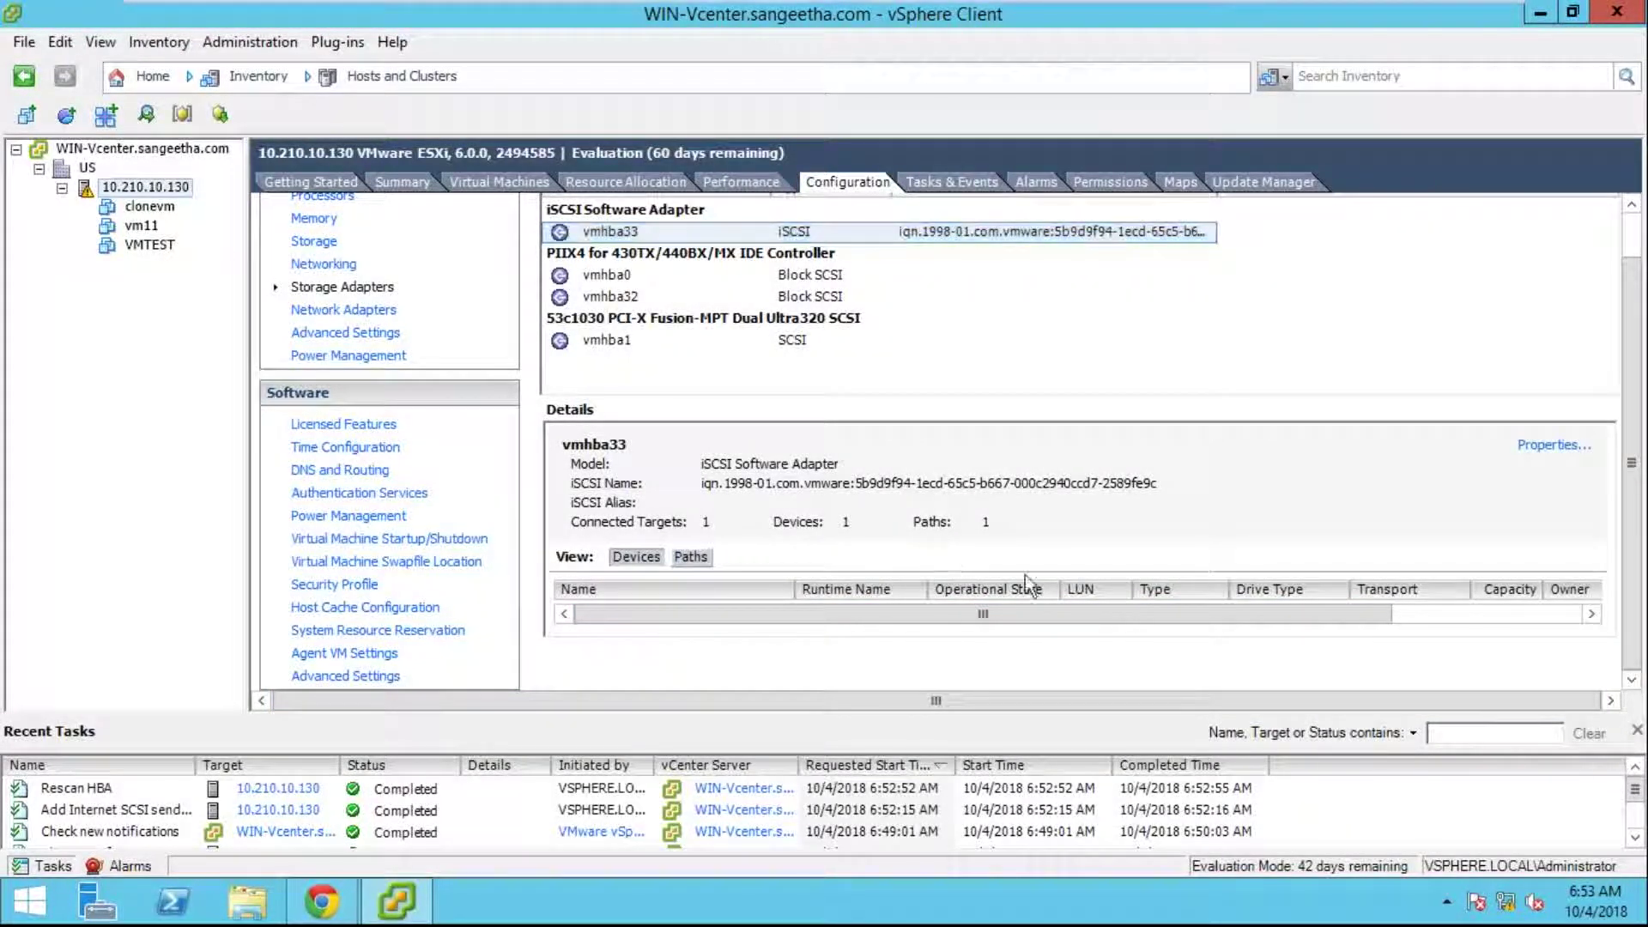
{"action": "left_click", "coordinate": [1579, 624]}
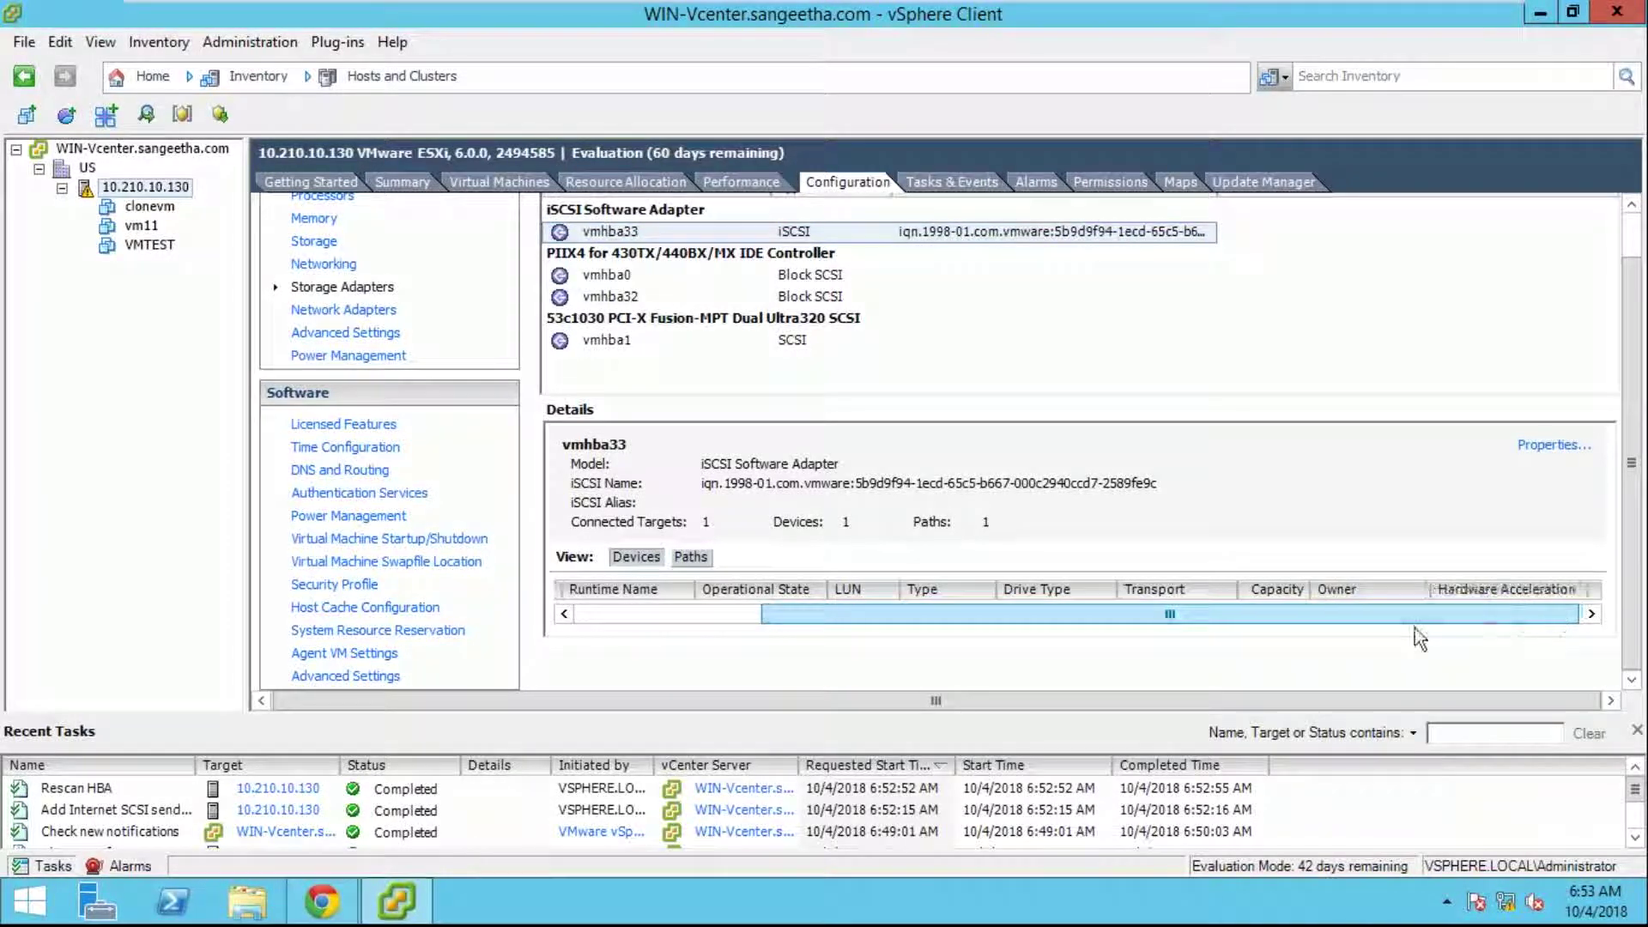
{"action": "left_click", "coordinate": [669, 613]}
{"action": "left_click", "coordinate": [692, 557]}
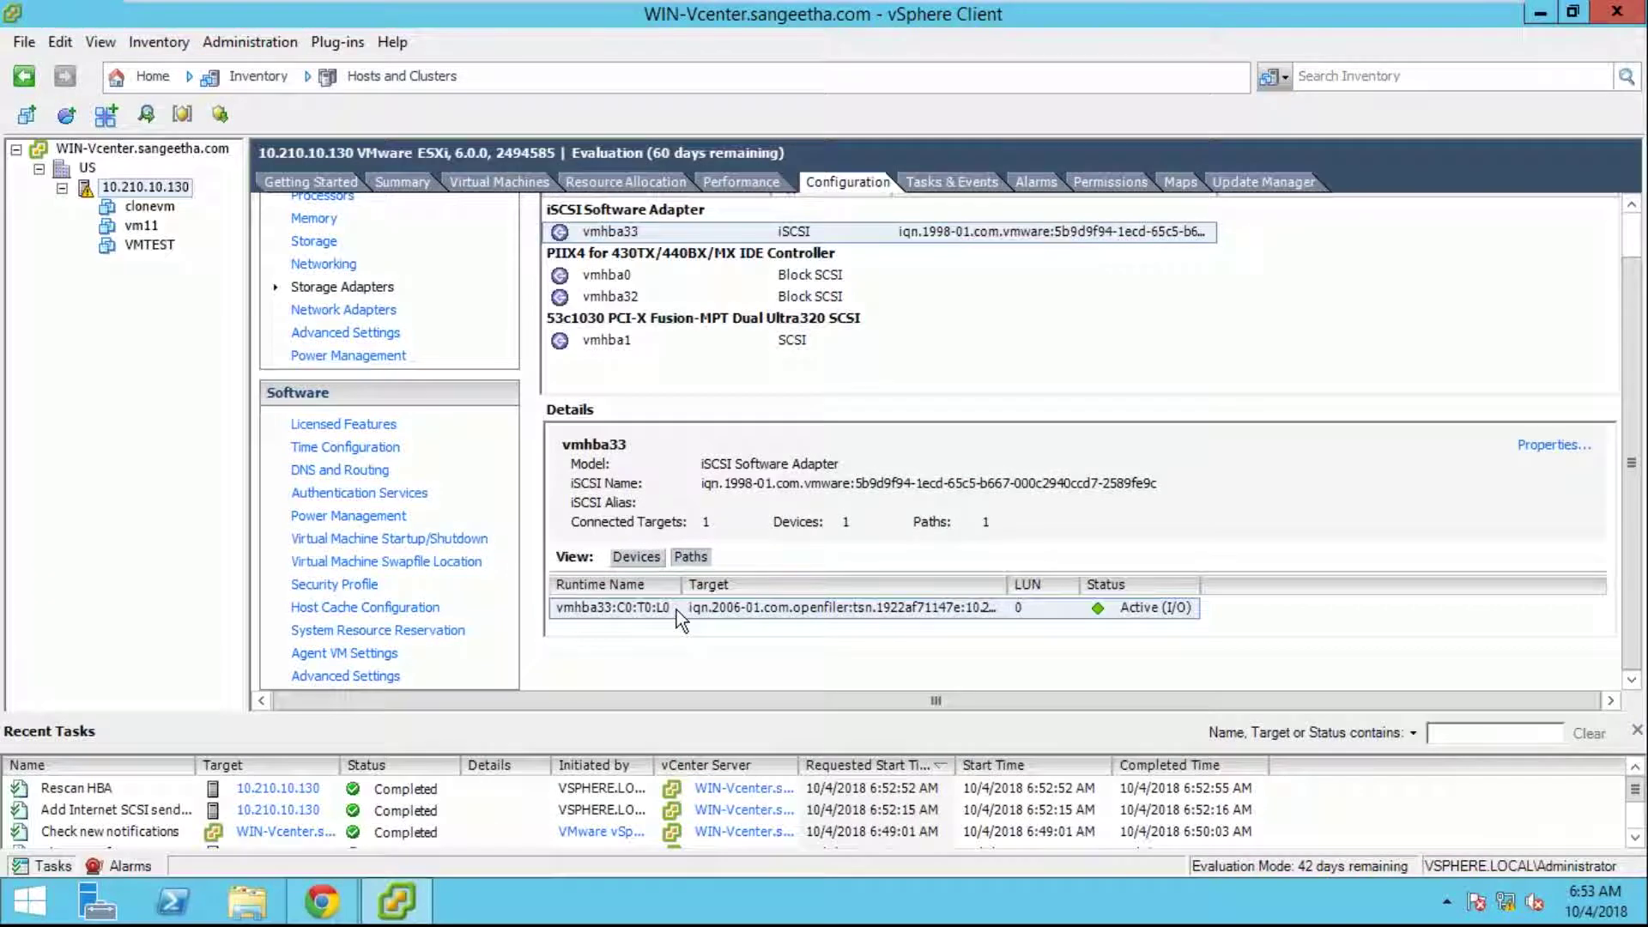
- In the host's storage configuration, start adding Disk/LUN storage and choose the OPNFILER iSCSI disk at LUN 0
{"action": "left_click", "coordinate": [317, 243]}
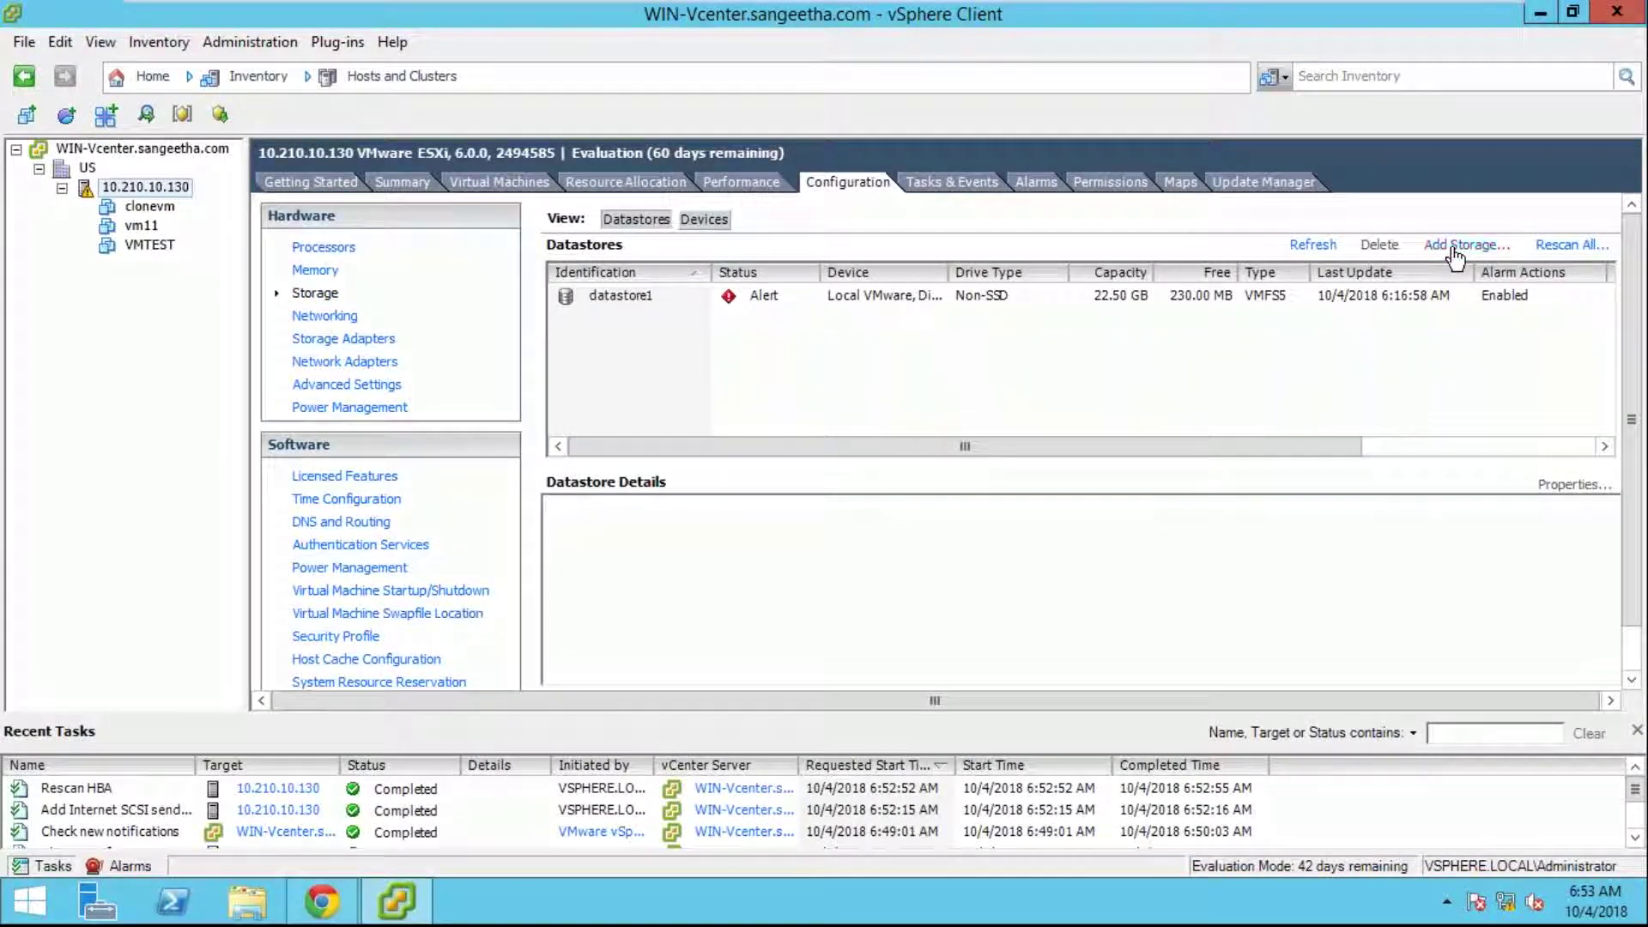
{"action": "left_click", "coordinate": [1453, 247]}
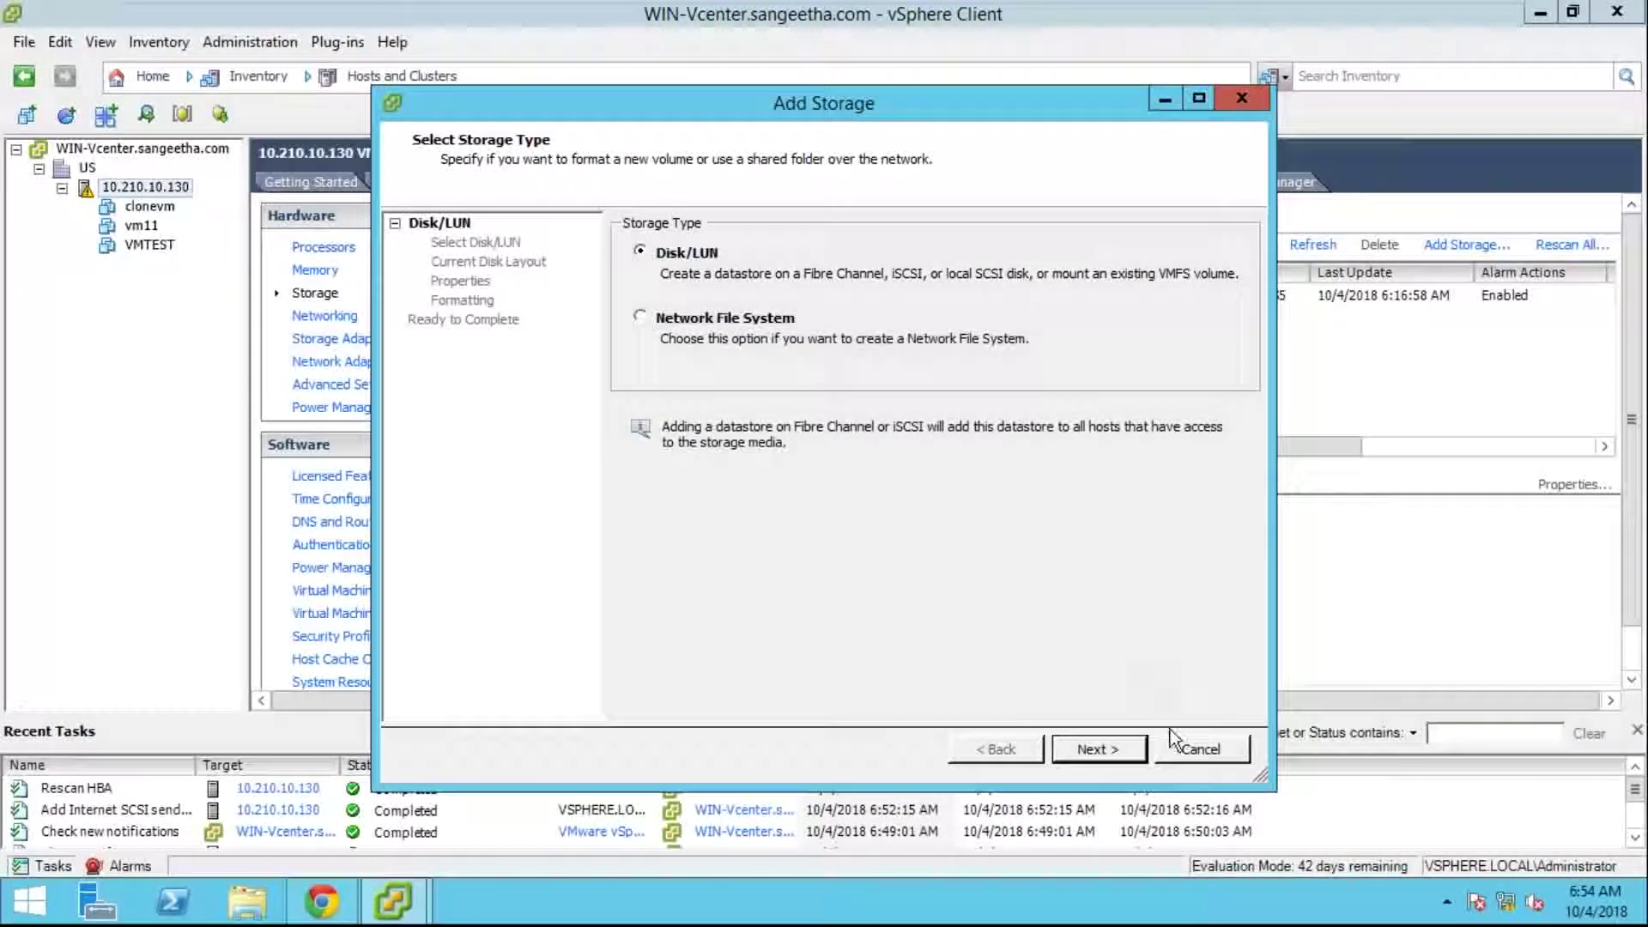
{"action": "left_click", "coordinate": [1188, 748]}
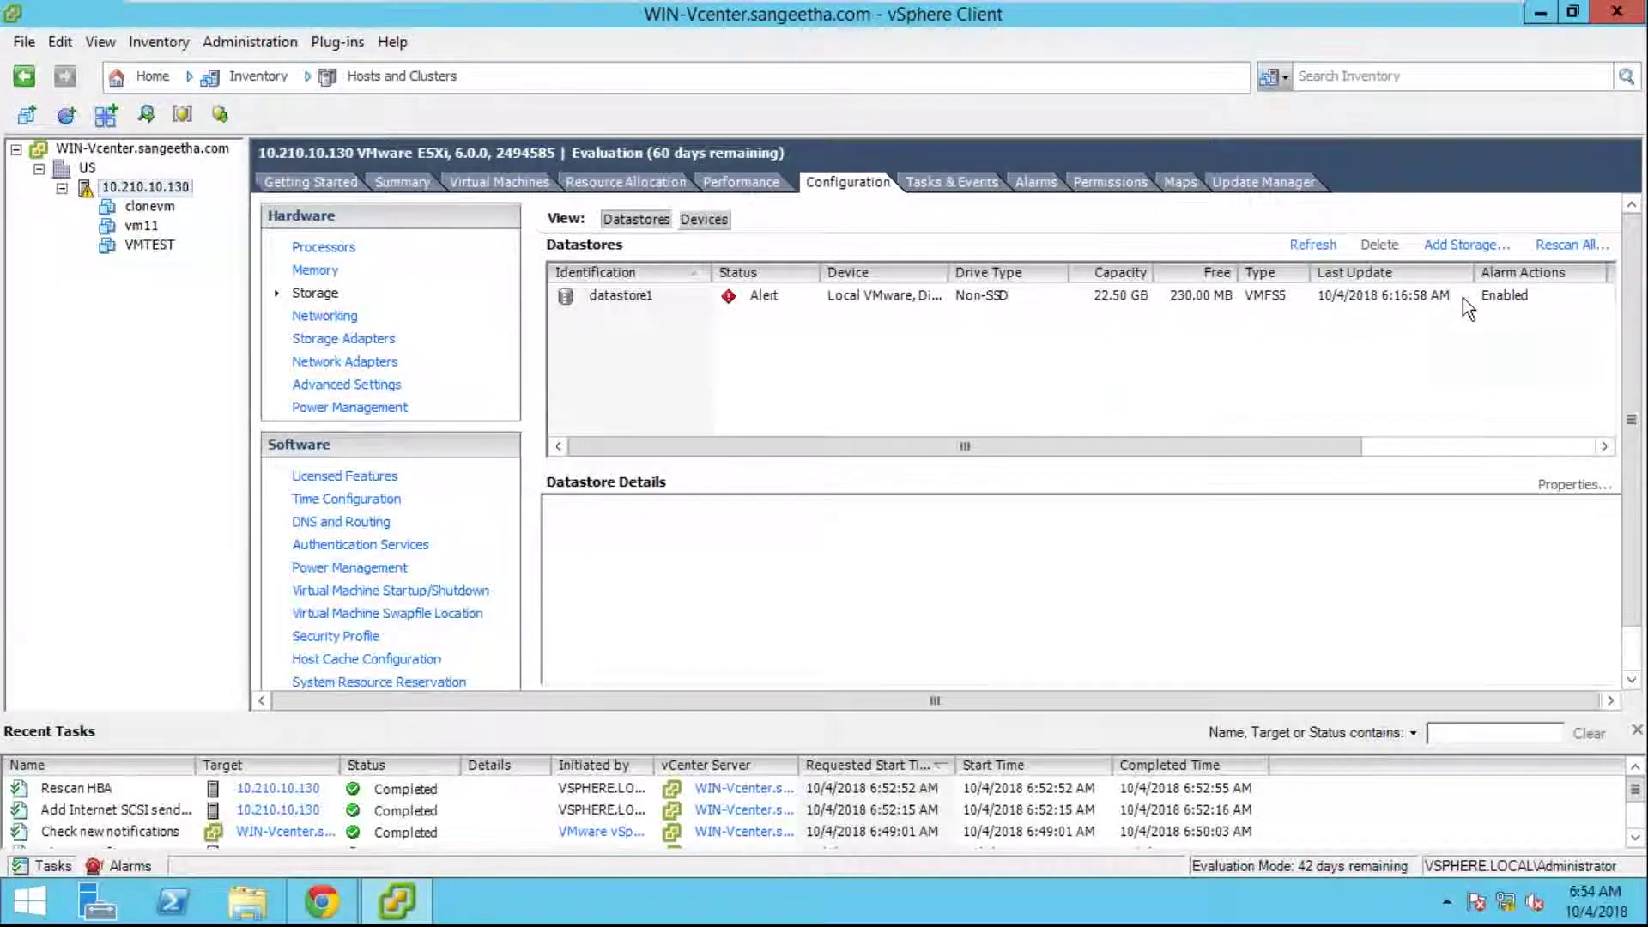
{"action": "left_click", "coordinate": [1467, 244]}
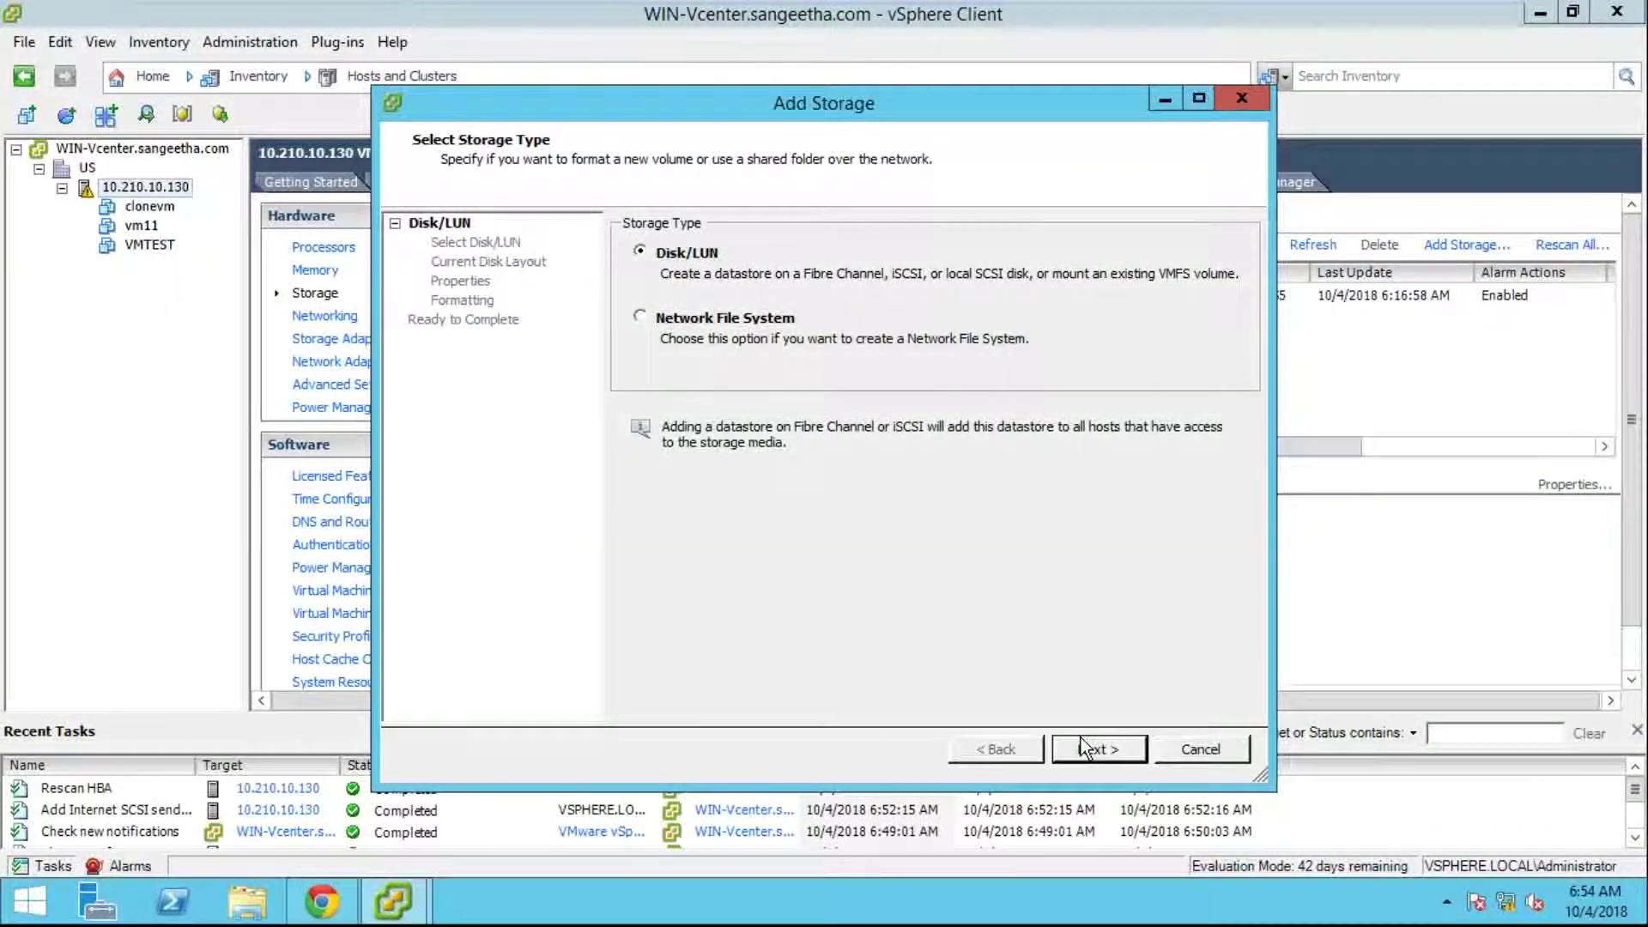
{"action": "left_click", "coordinate": [1081, 741]}
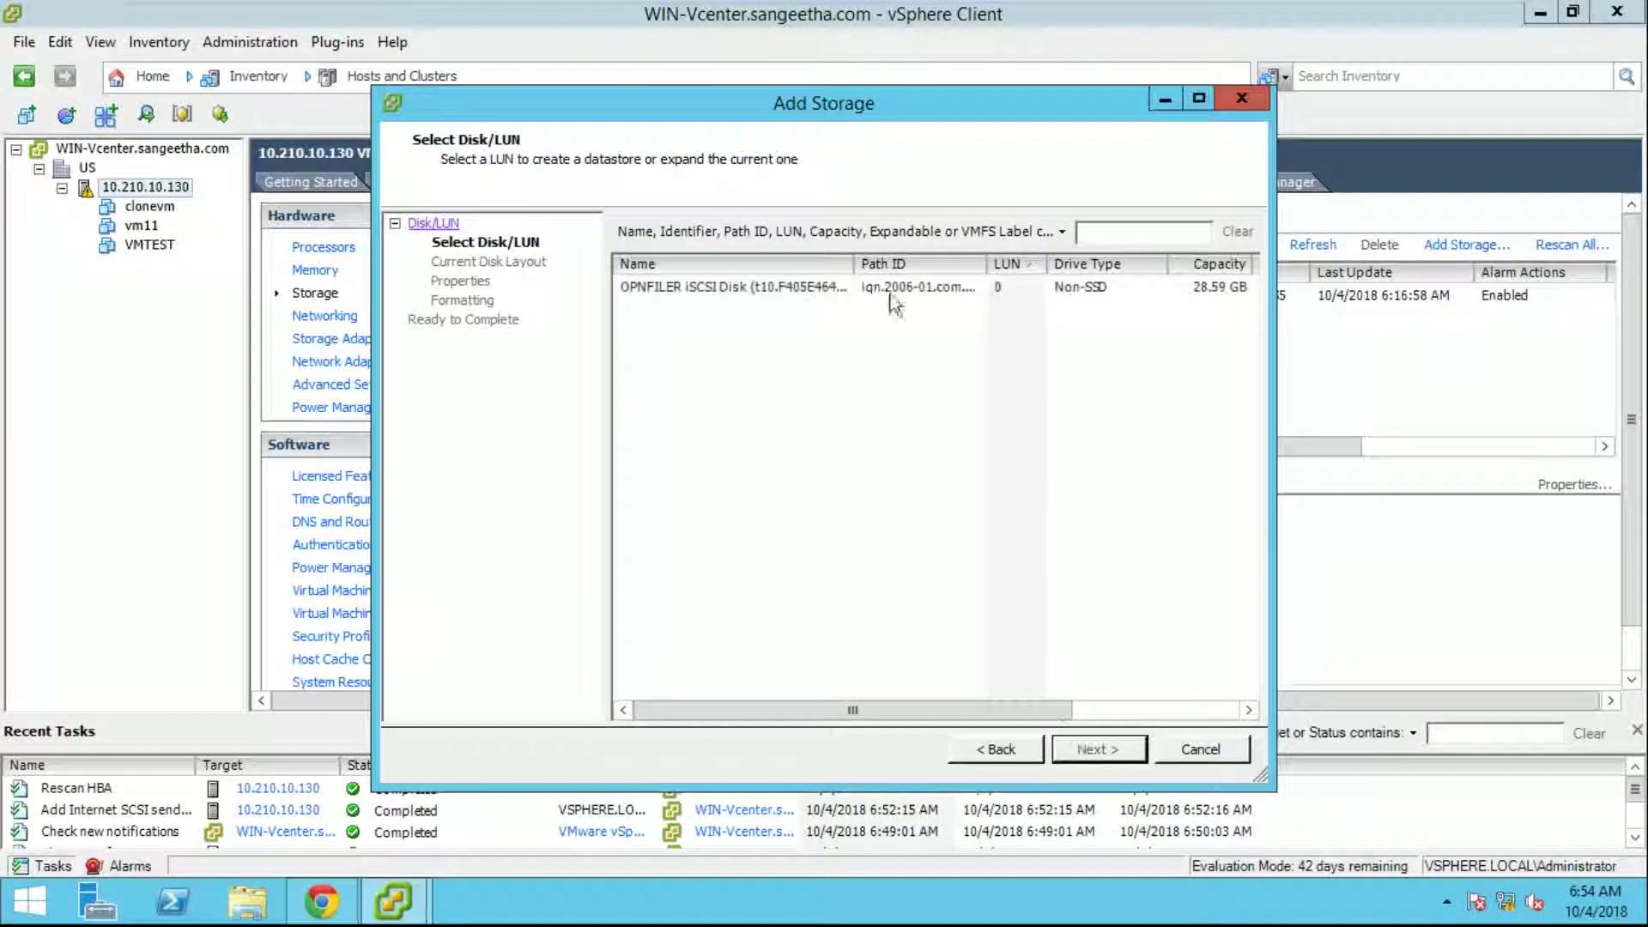
{"action": "left_click", "coordinate": [1233, 295]}
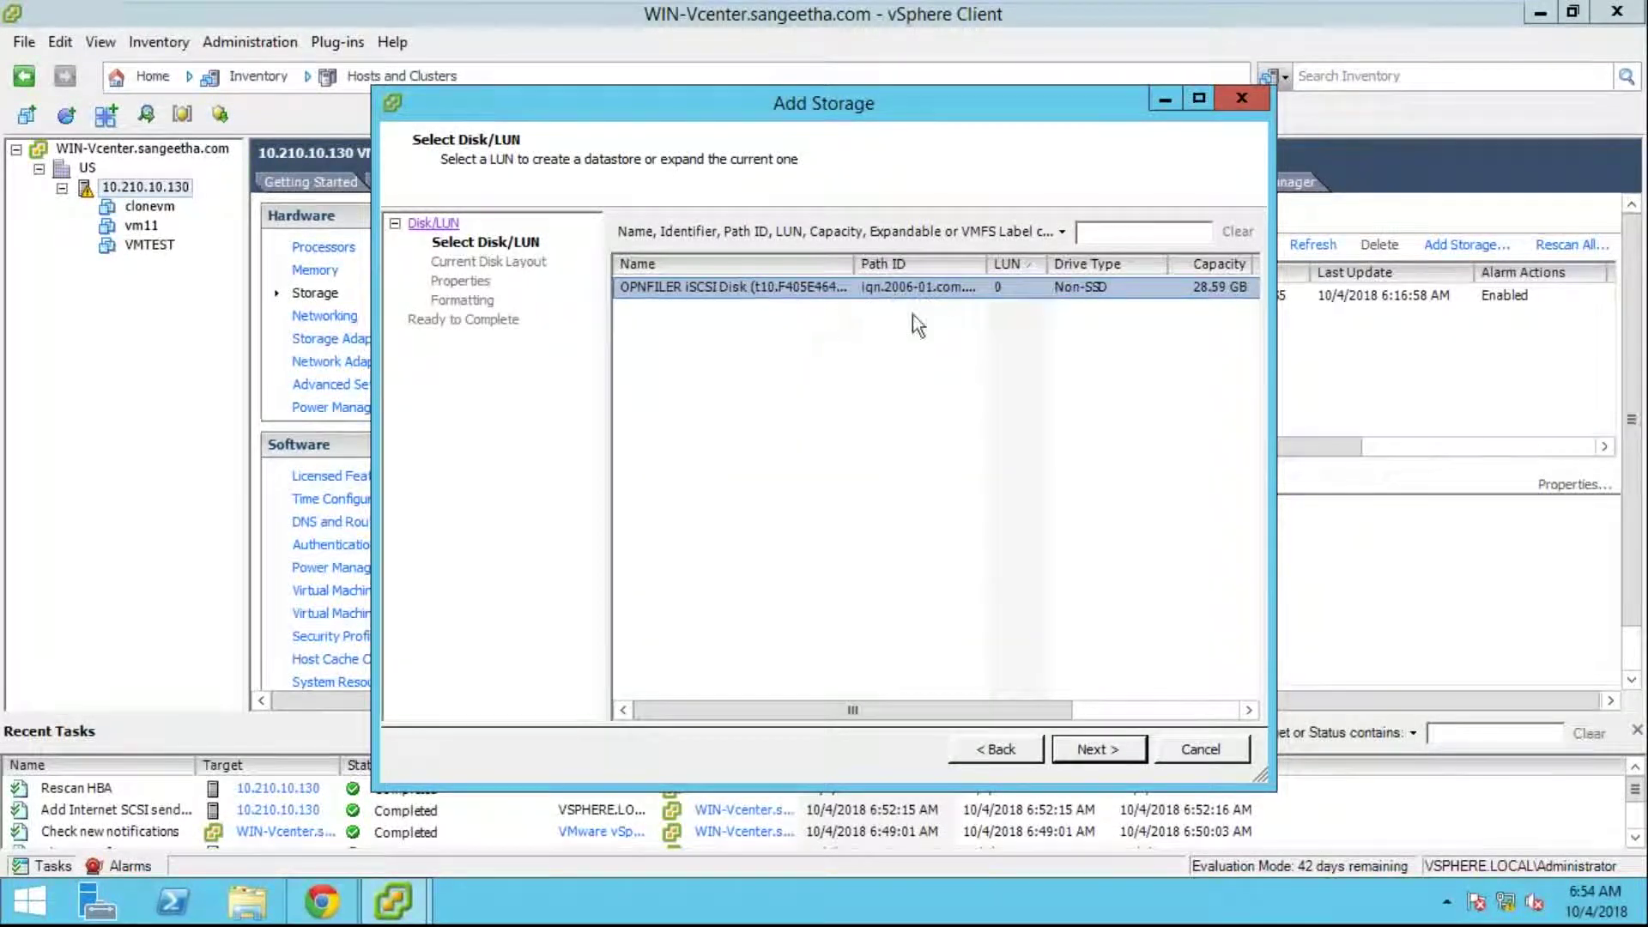
{"action": "left_click", "coordinate": [1090, 753]}
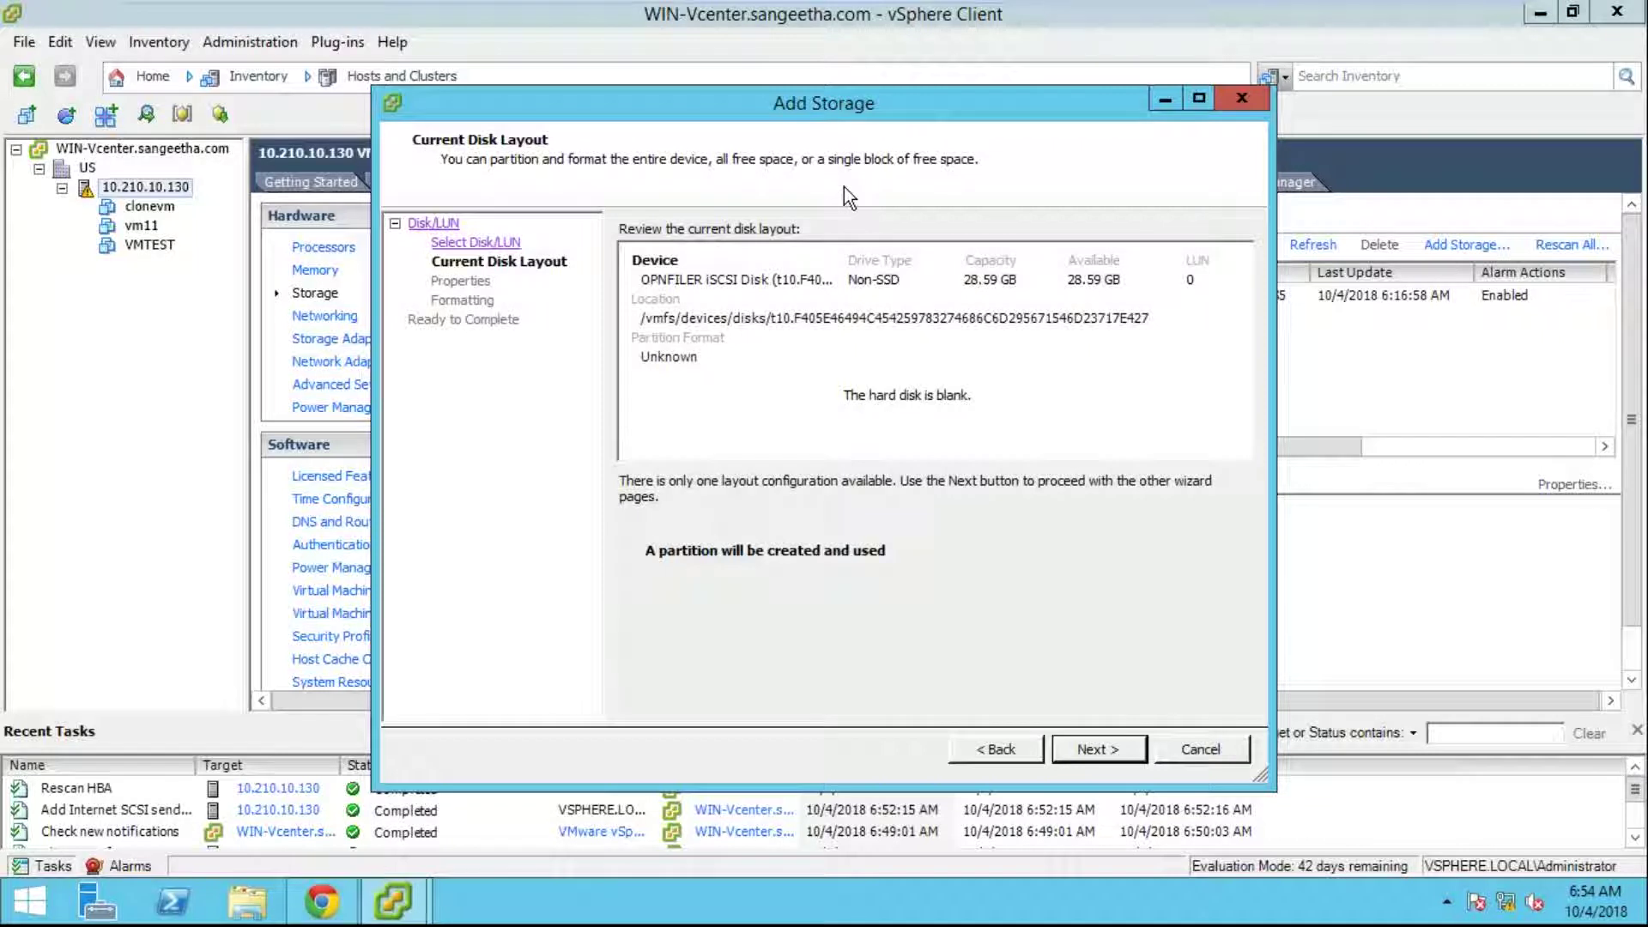
- Name the datastore Storage, allocate the maximum available space and complete its creation
{"action": "left_click", "coordinate": [1057, 755]}
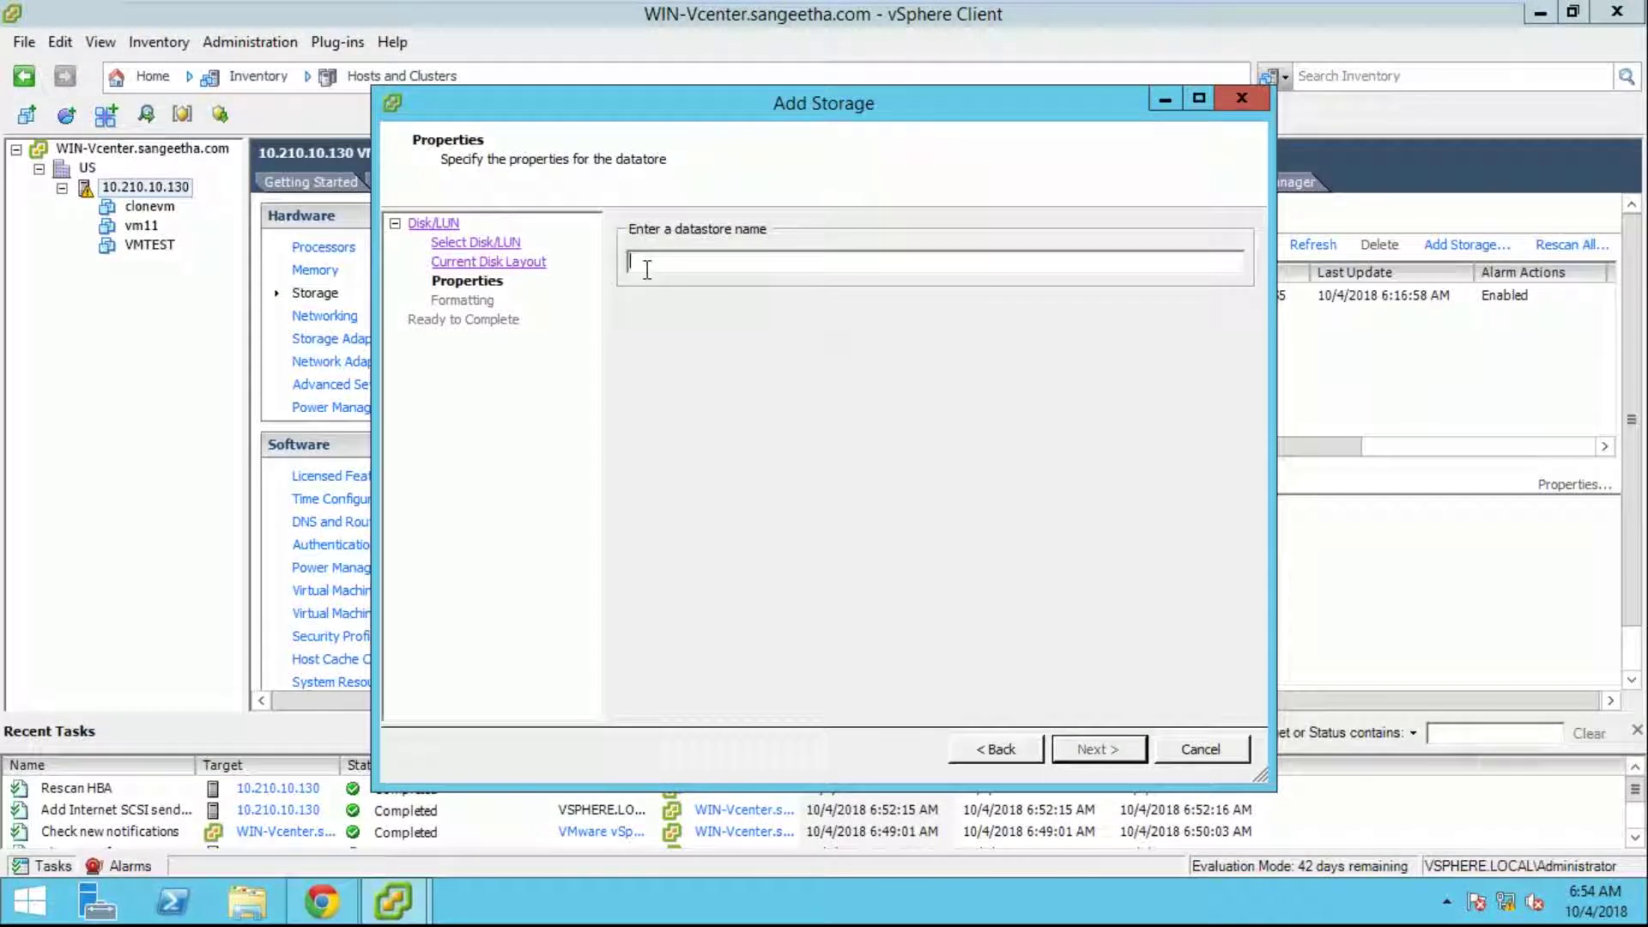
{"action": "type", "text": "Storage"}
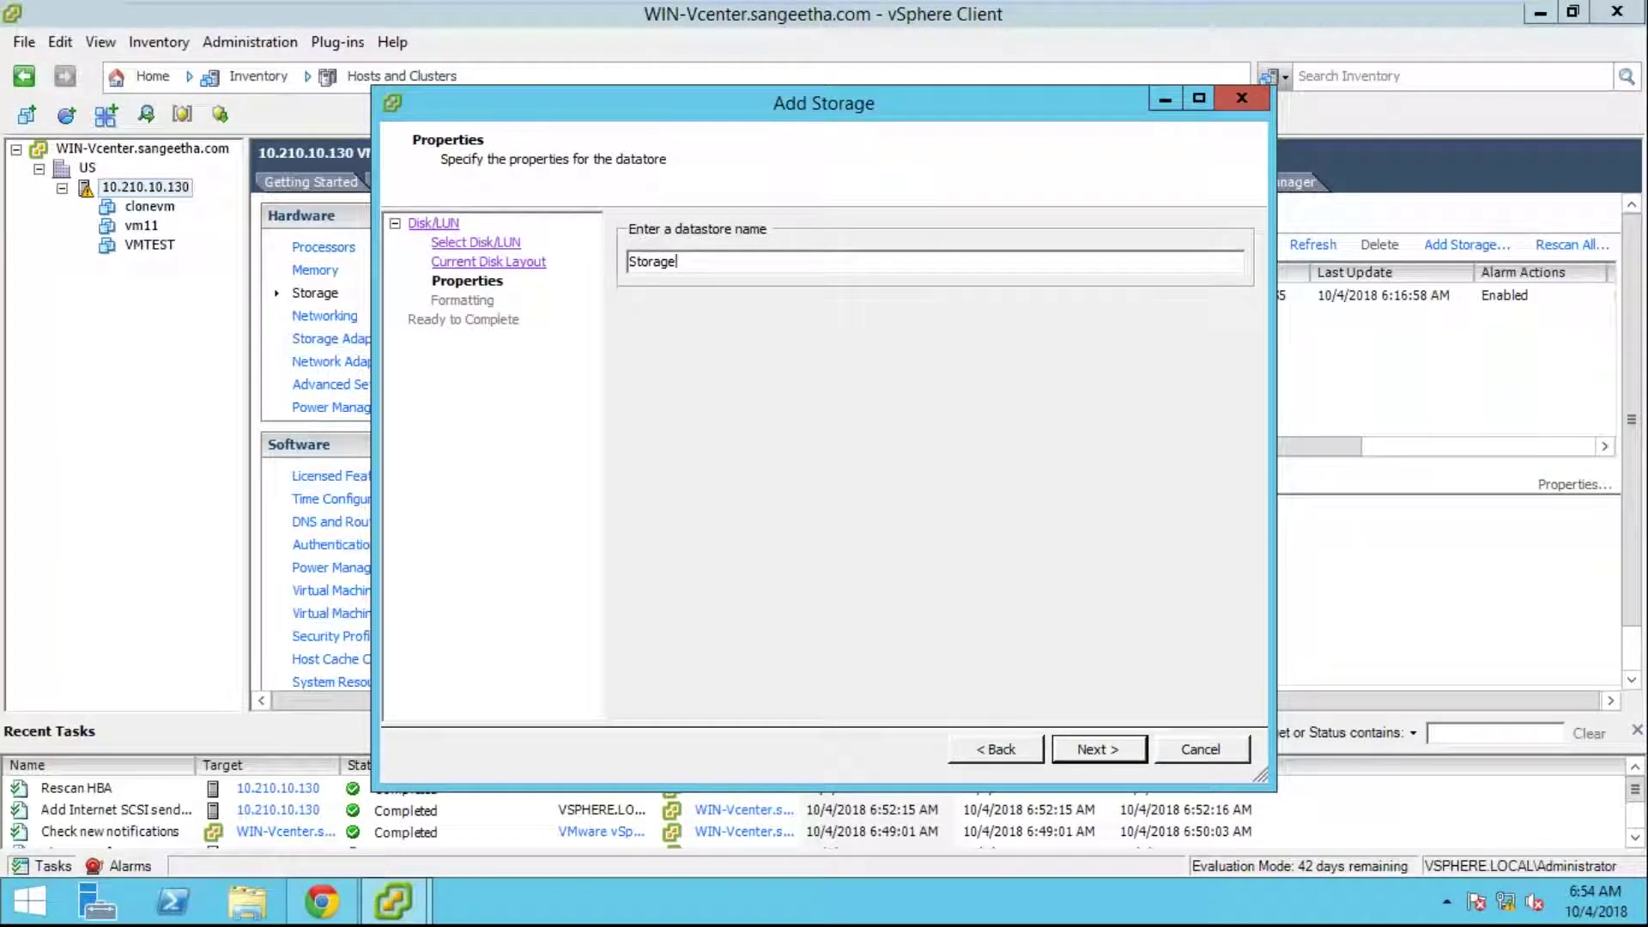
{"action": "left_click", "coordinate": [1100, 751]}
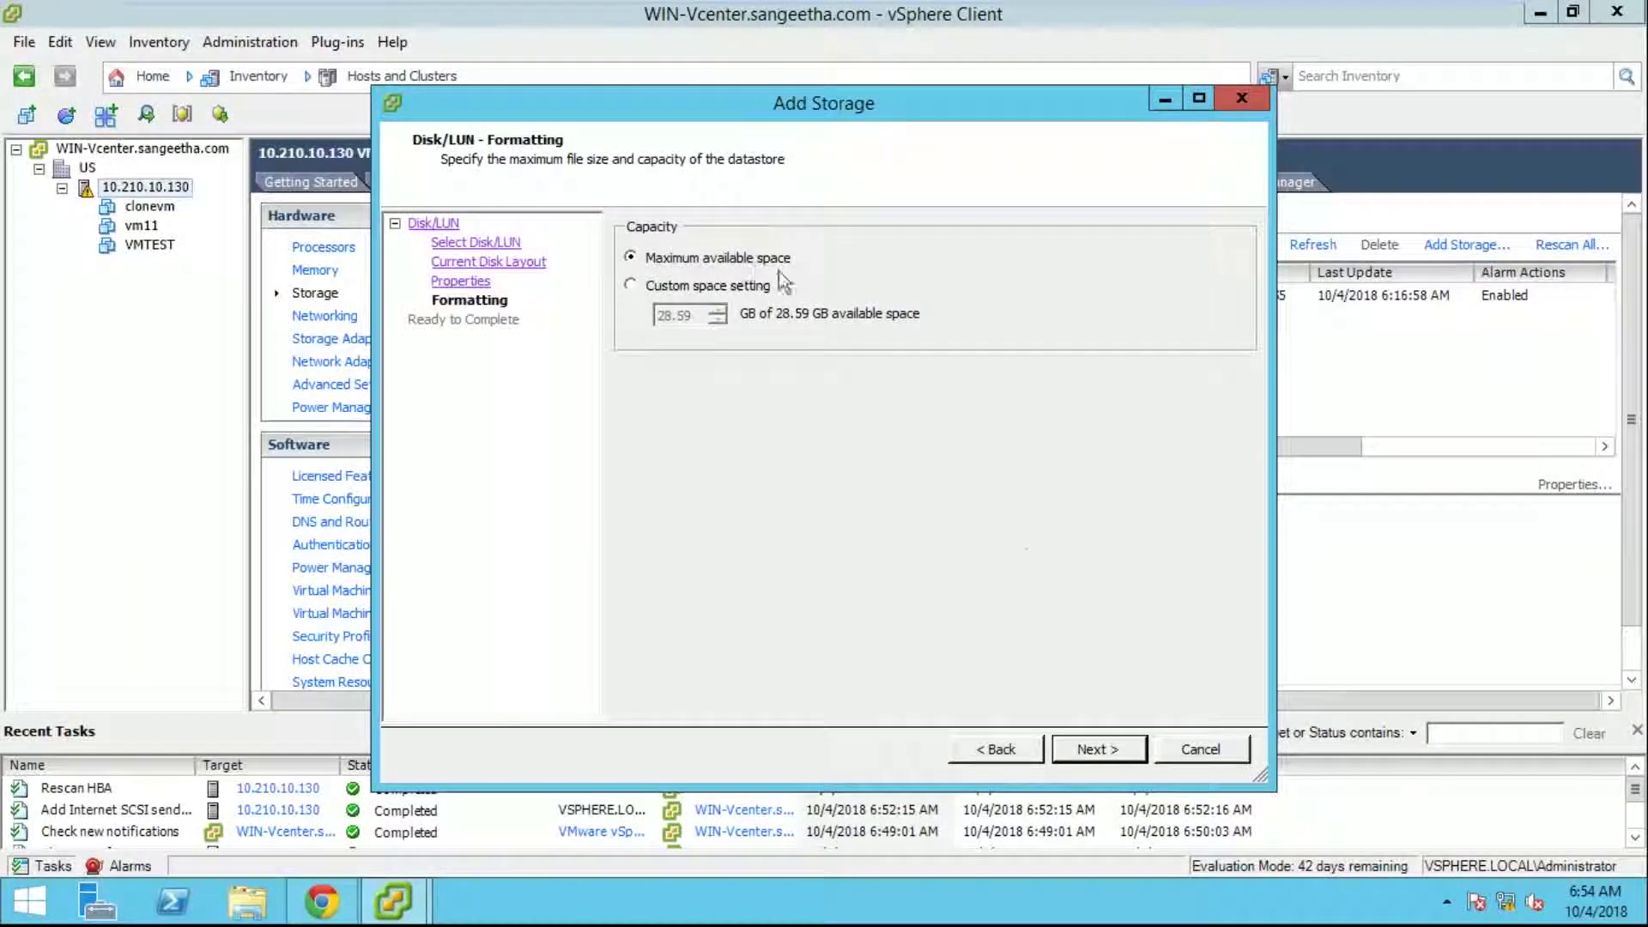
{"action": "left_click", "coordinate": [1099, 750]}
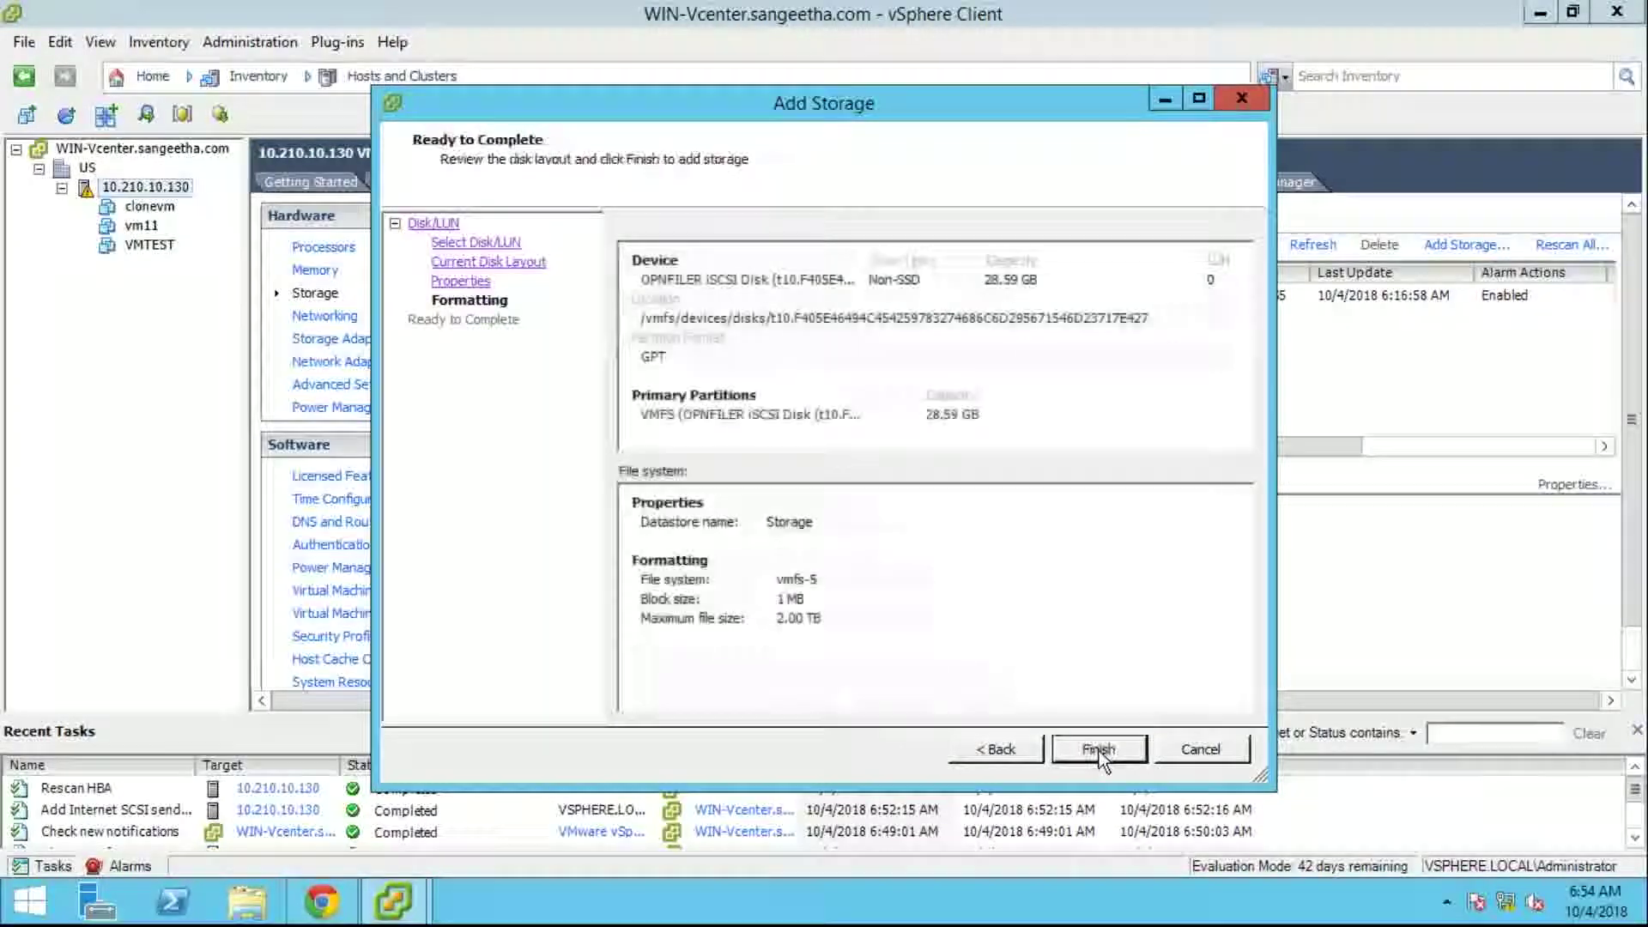
{"action": "left_click", "coordinate": [1099, 748]}
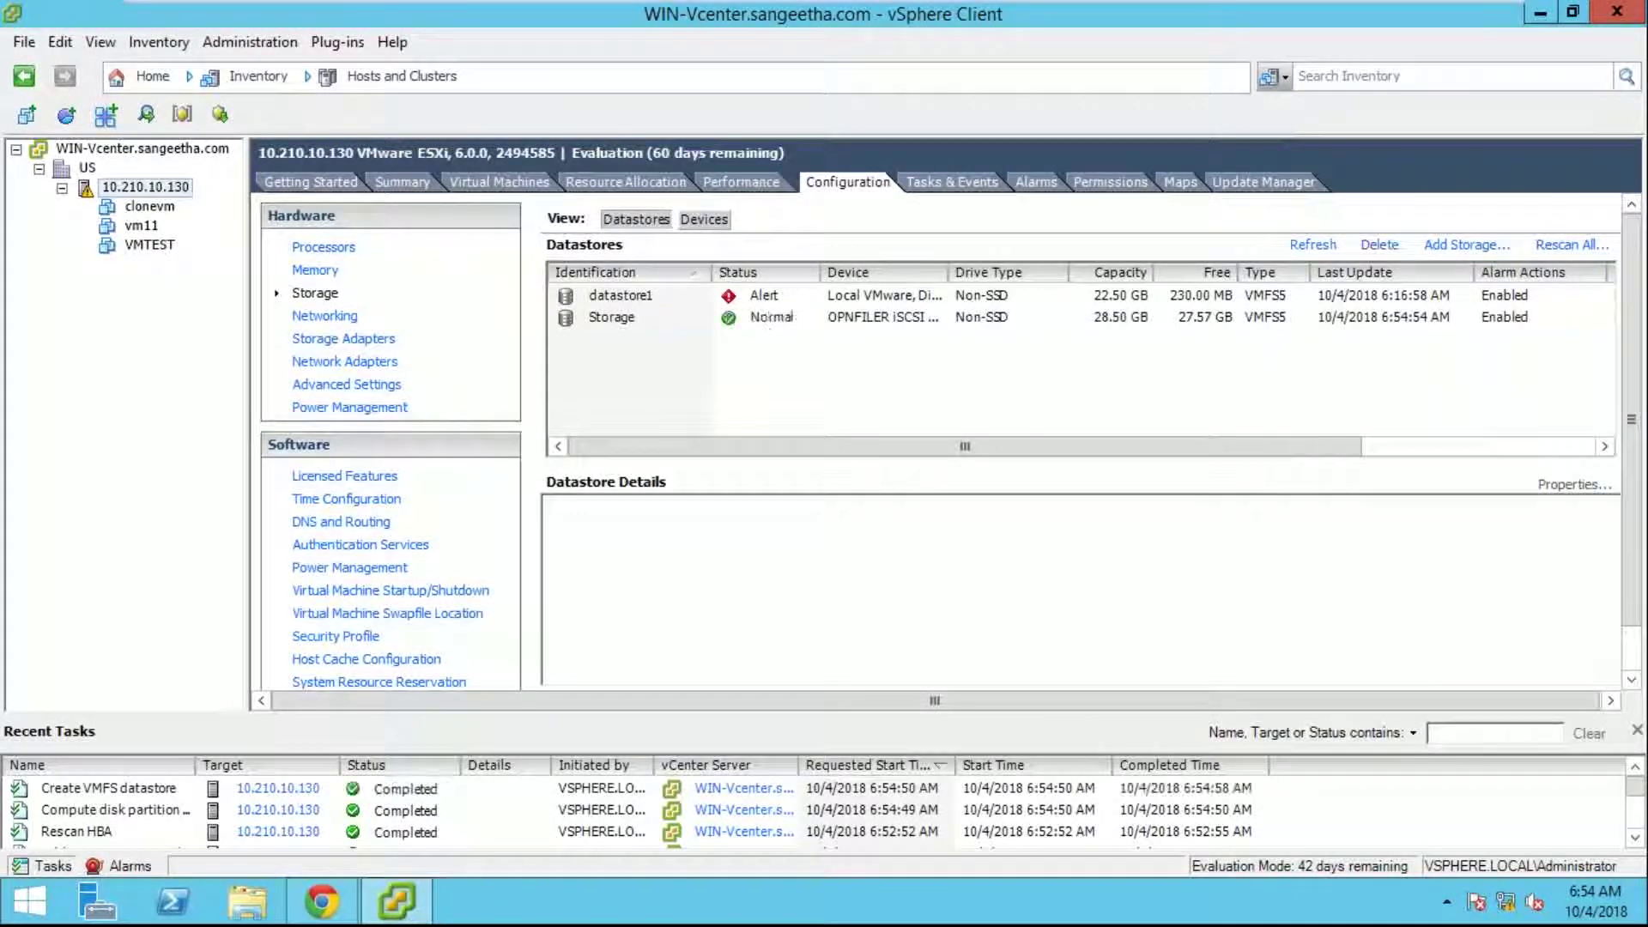
- Select the Storage datastore and review its path, formatting and extent details and its volume properties
{"action": "left_click", "coordinate": [1005, 317]}
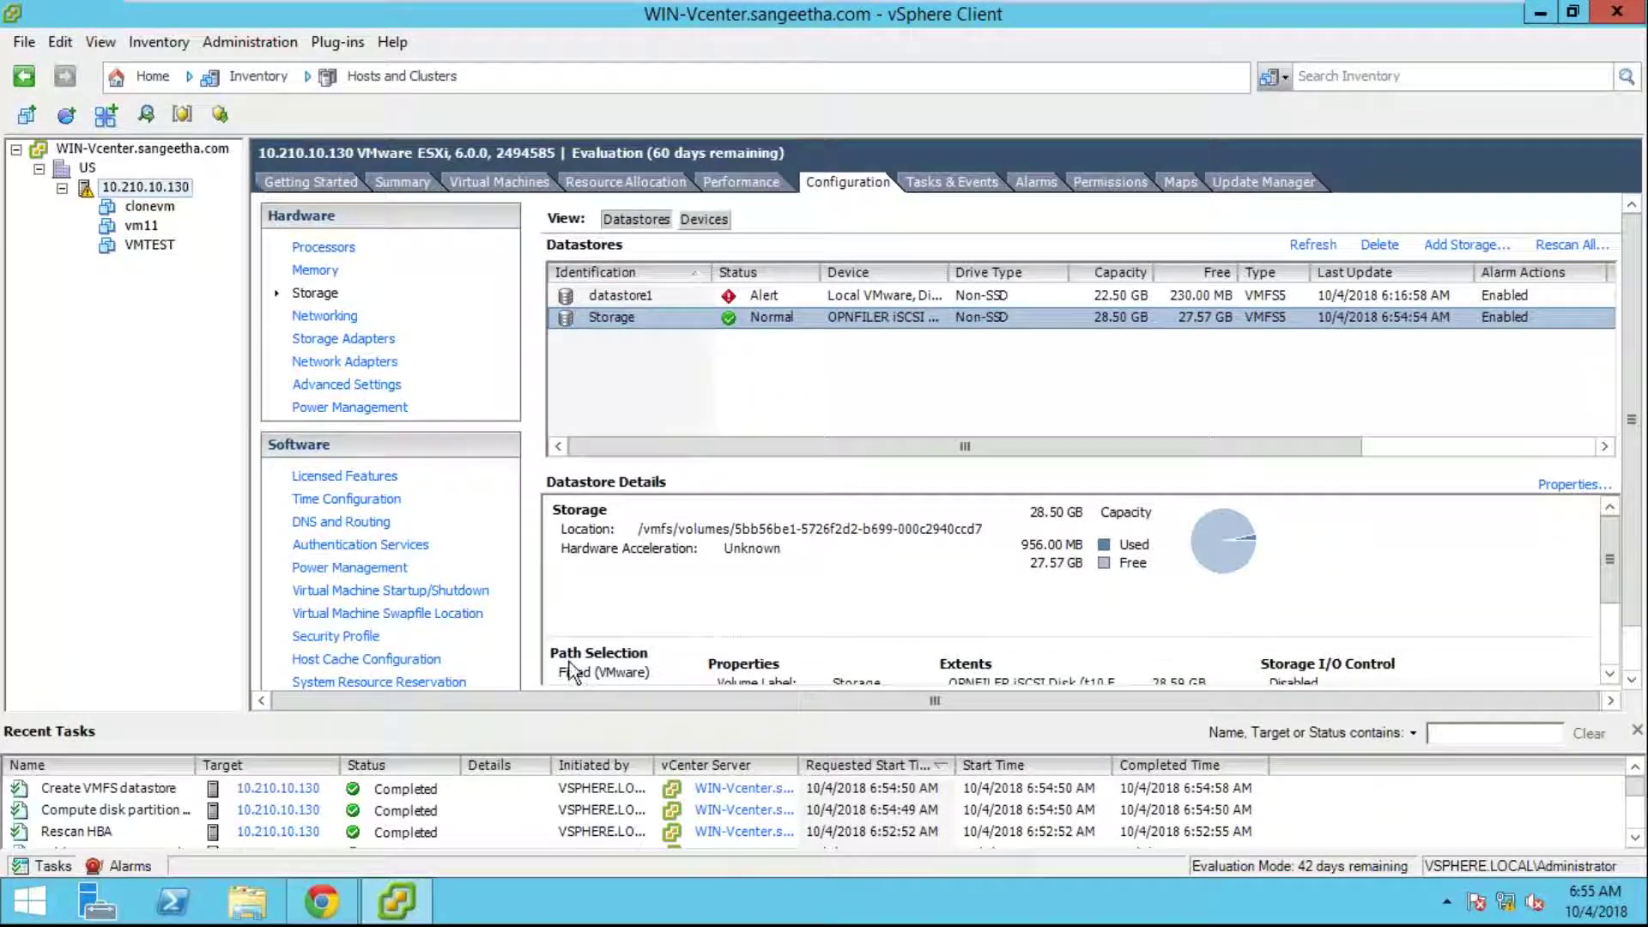
{"action": "scroll", "coordinate": [600, 618], "scroll_direction": "down", "scroll_amount": 3}
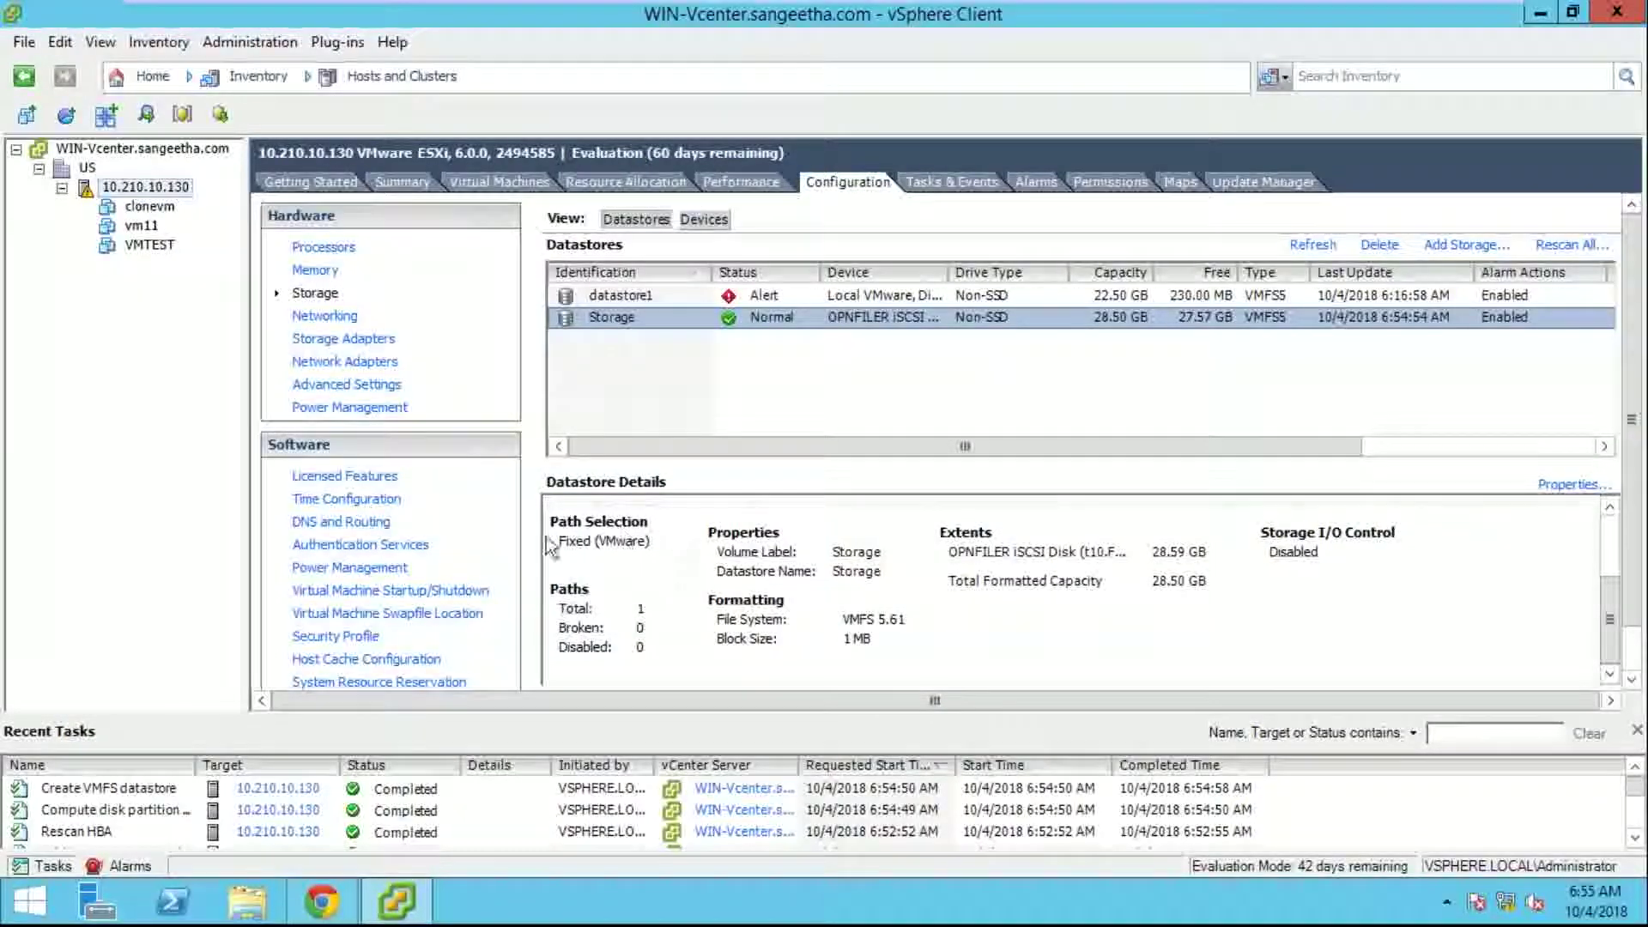
{"action": "left_click", "coordinate": [1554, 487]}
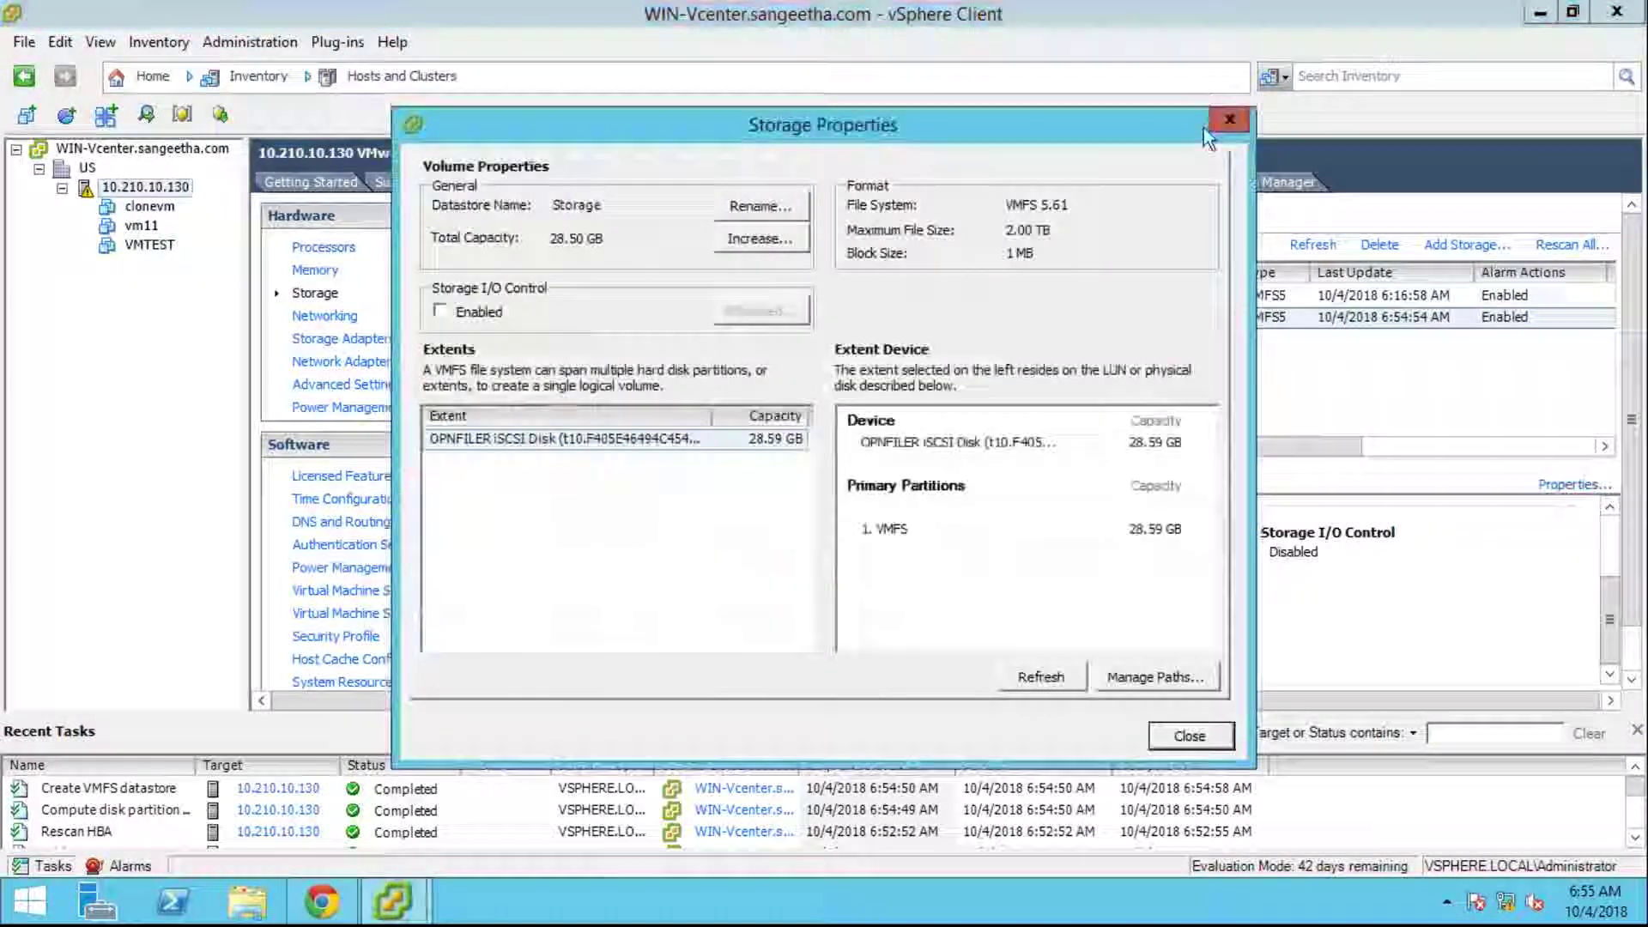
{"action": "left_click", "coordinate": [1225, 122]}
- Reopen the Storage datastore's properties and look at the rename and capacity increase options without applying any change
{"action": "left_click", "coordinate": [606, 318]}
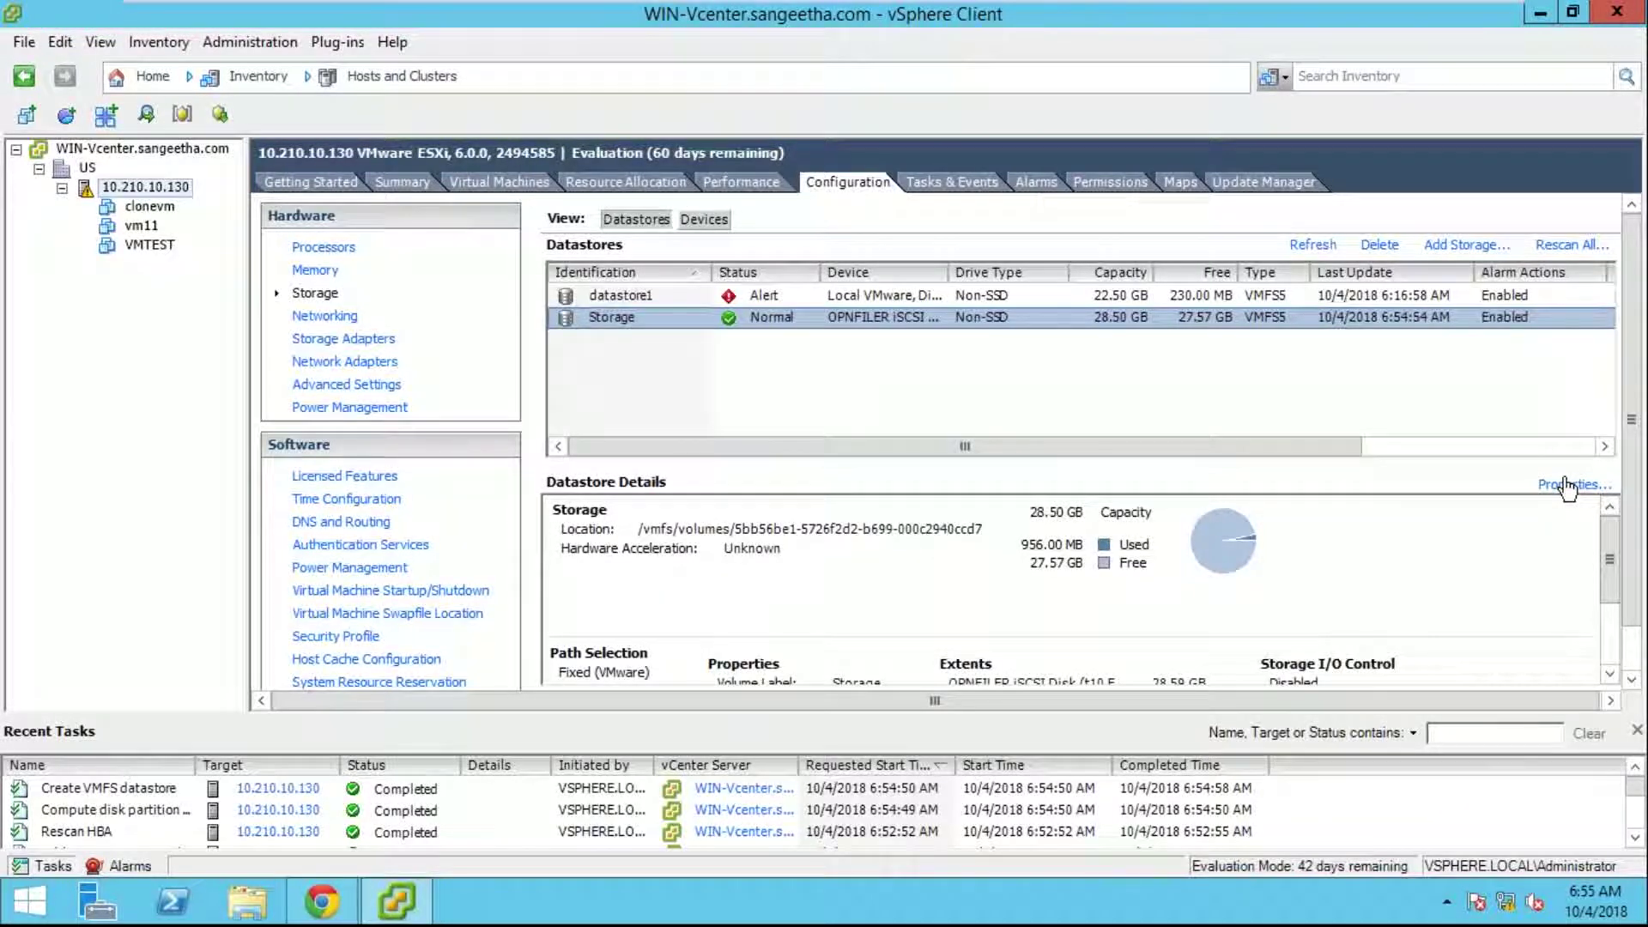
{"action": "left_click", "coordinate": [1567, 486]}
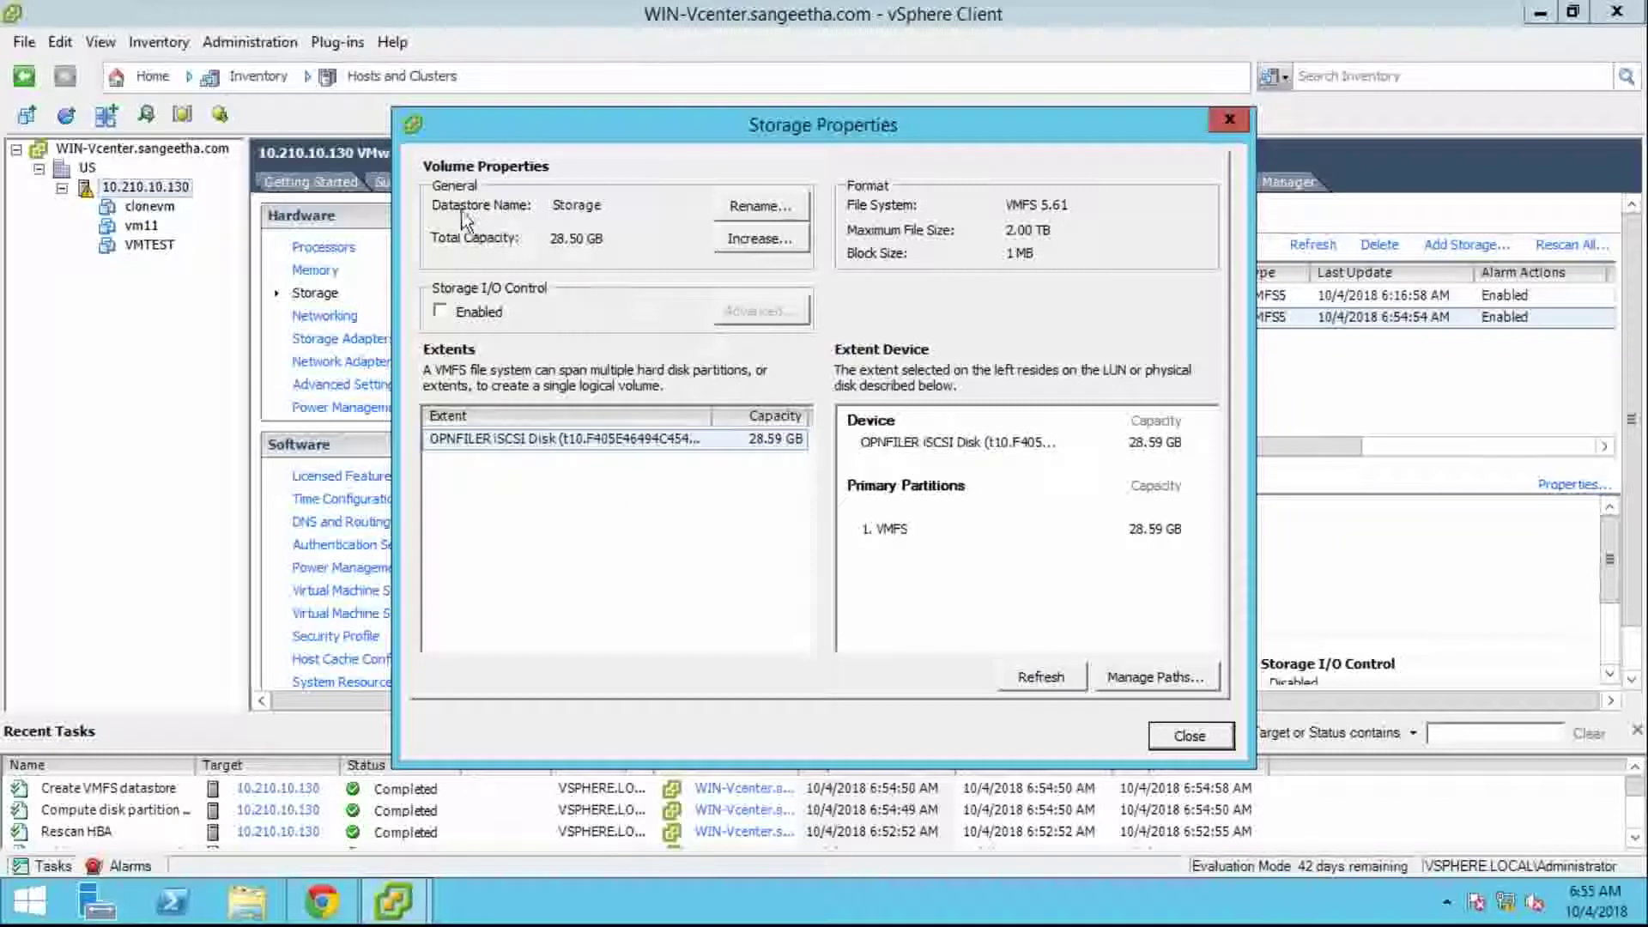
{"action": "left_click", "coordinate": [739, 213]}
{"action": "left_click", "coordinate": [949, 495]}
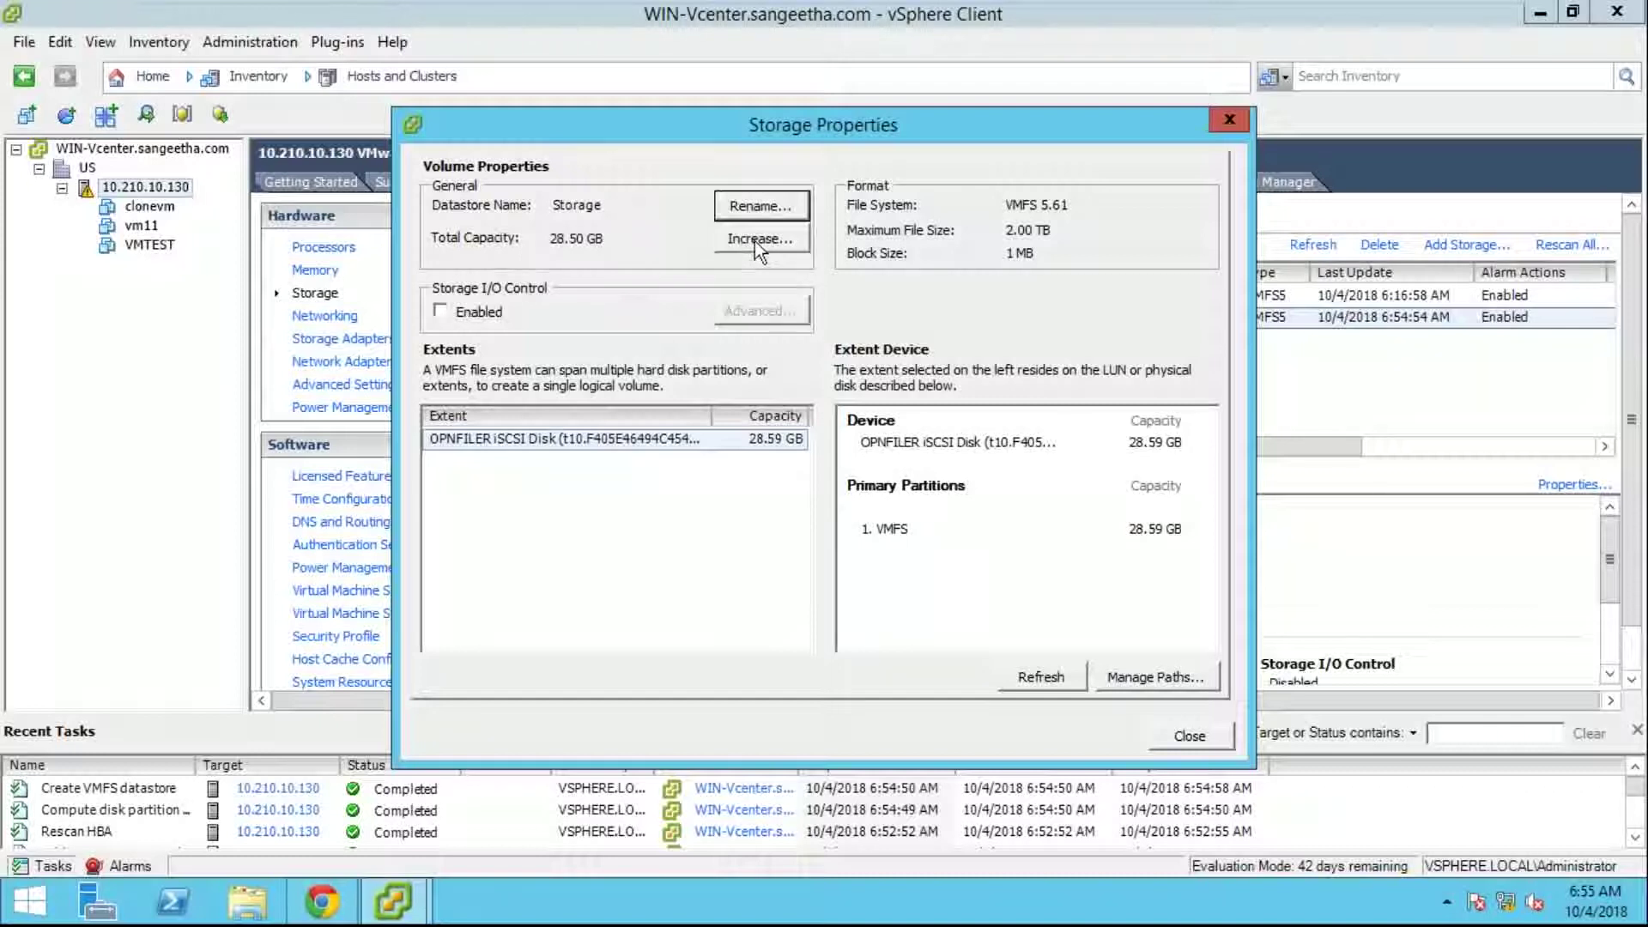
{"action": "left_click", "coordinate": [754, 240]}
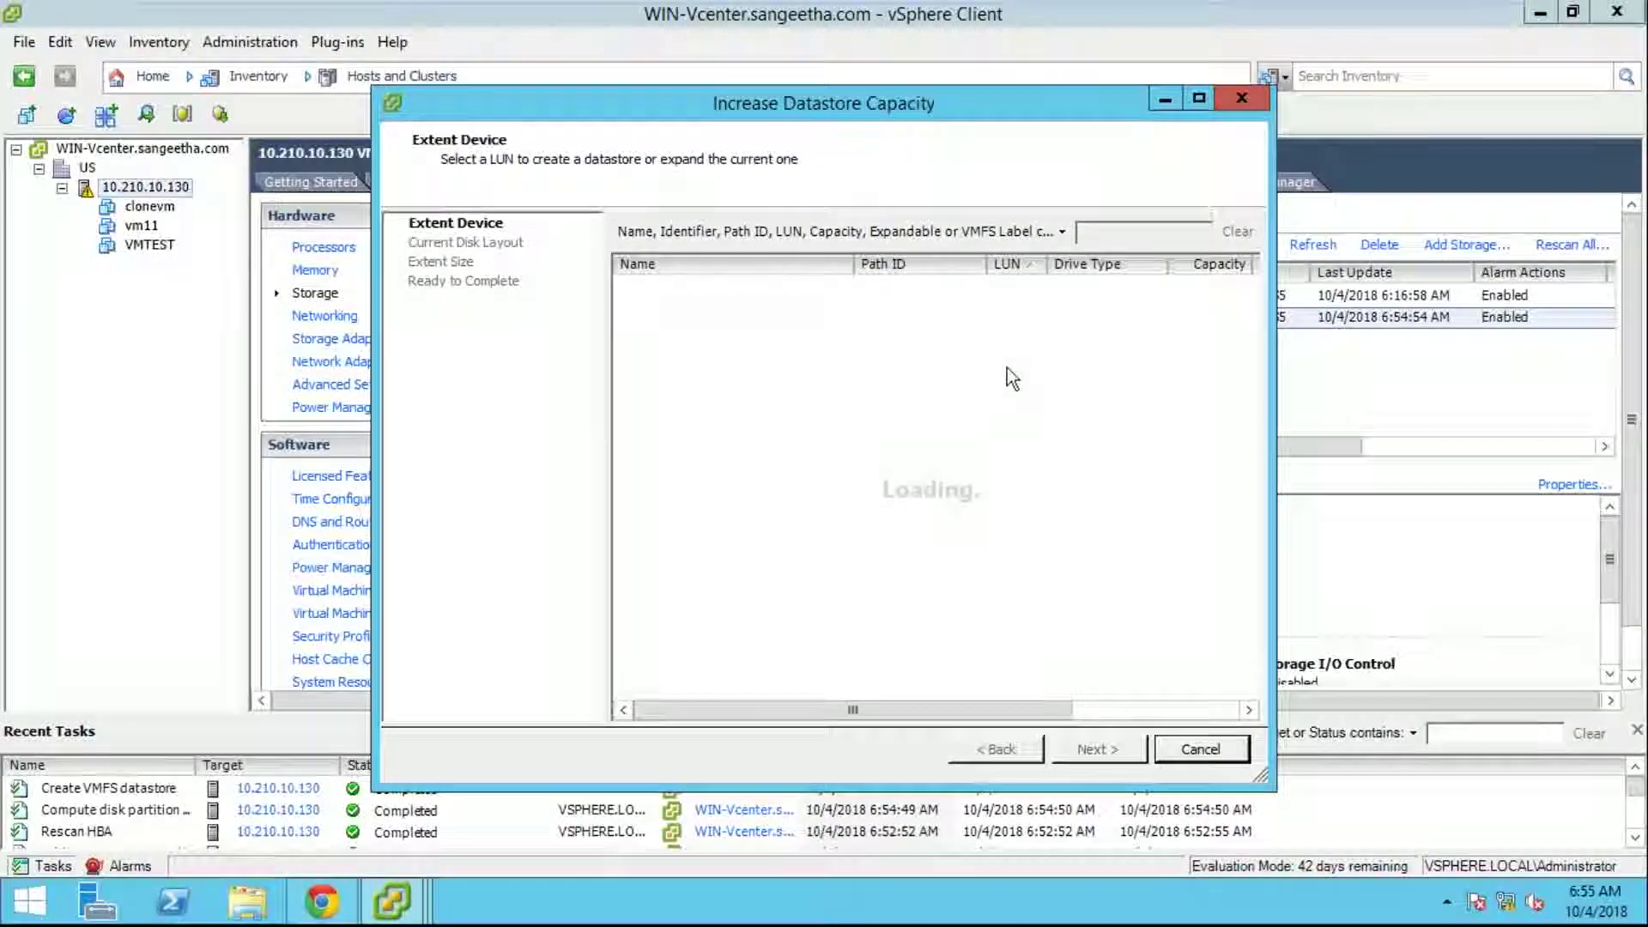
{"action": "left_click", "coordinate": [1201, 749]}
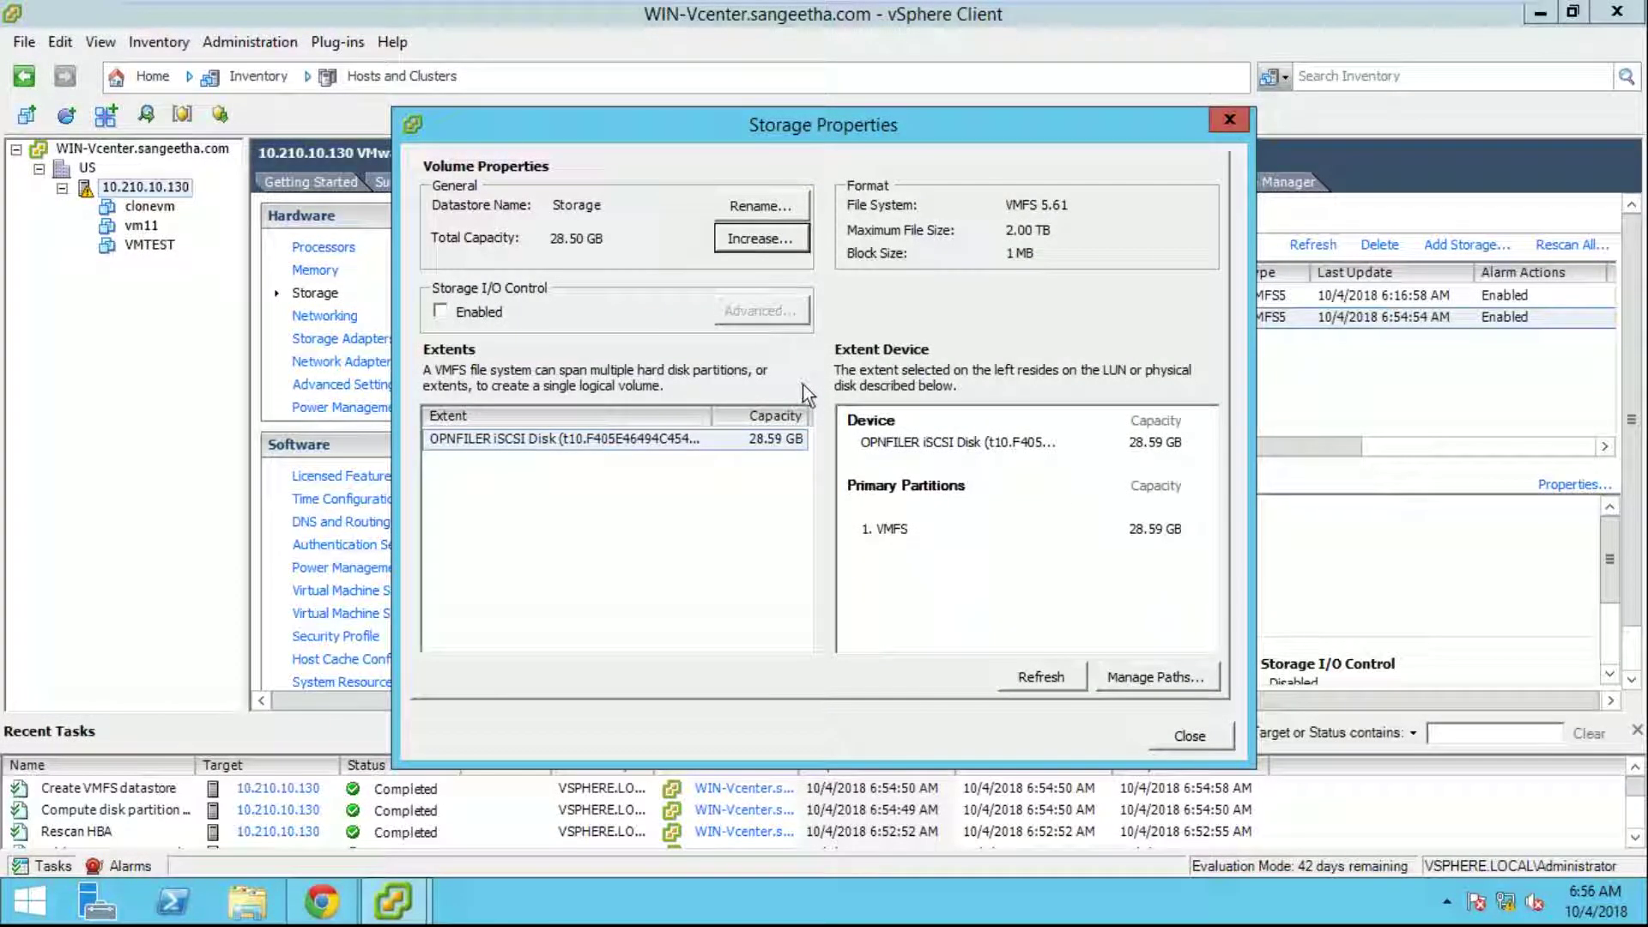
- View the path management of the OPNFILER iSCSI disk and its available path selection policies
{"action": "left_click", "coordinate": [1167, 682]}
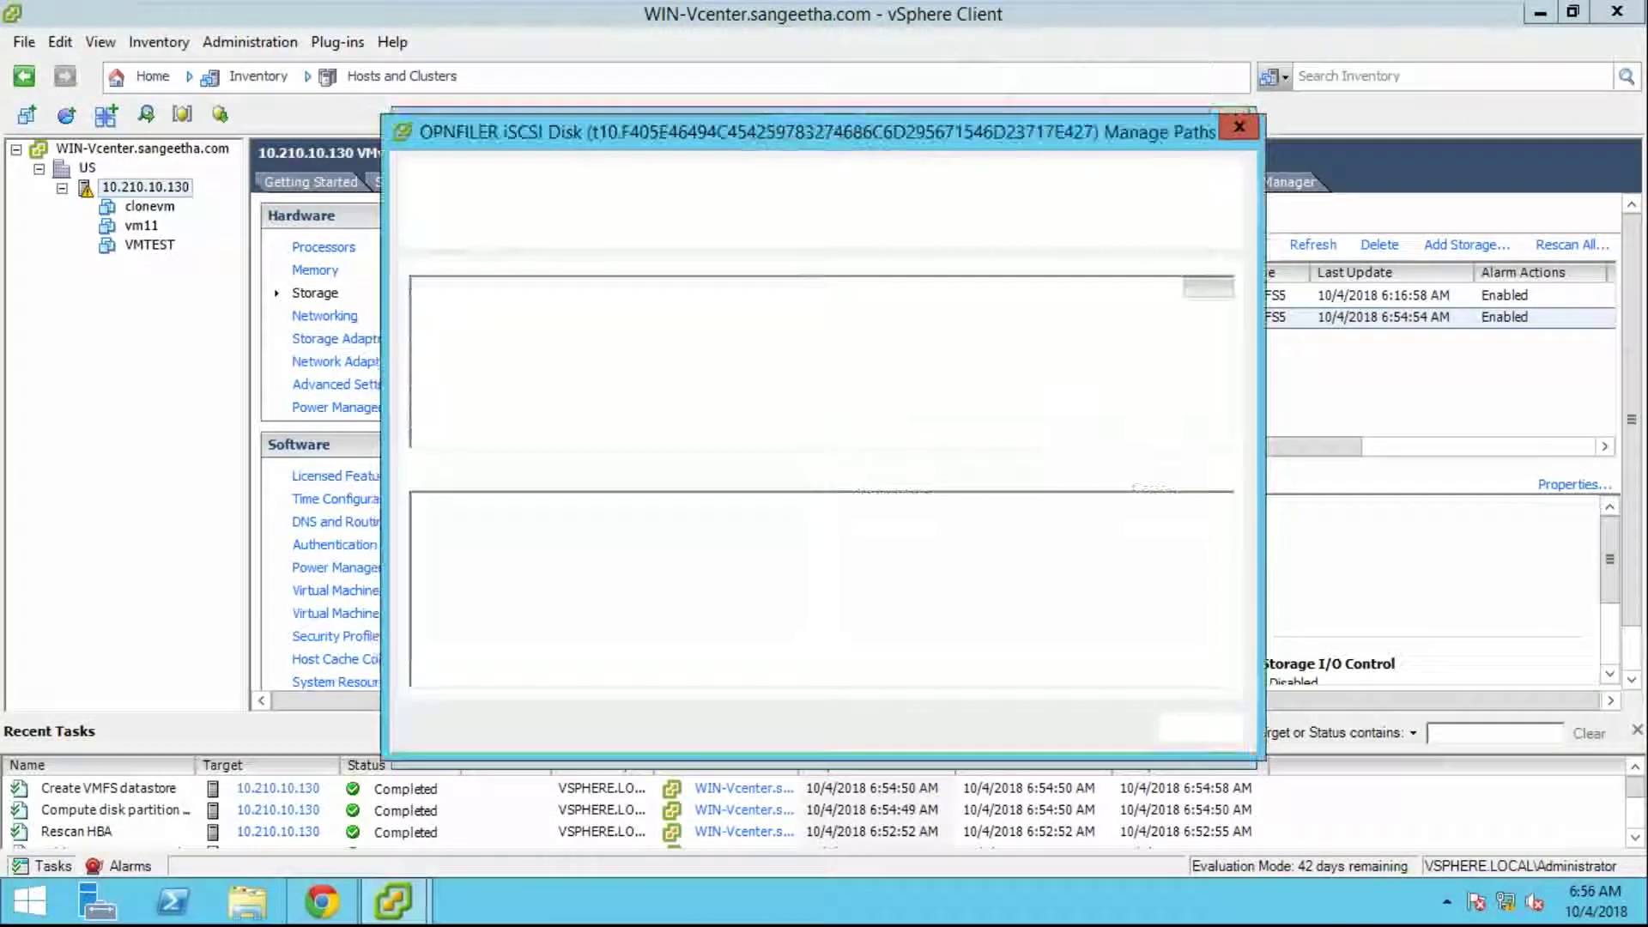
{"action": "left_click", "coordinate": [631, 197]}
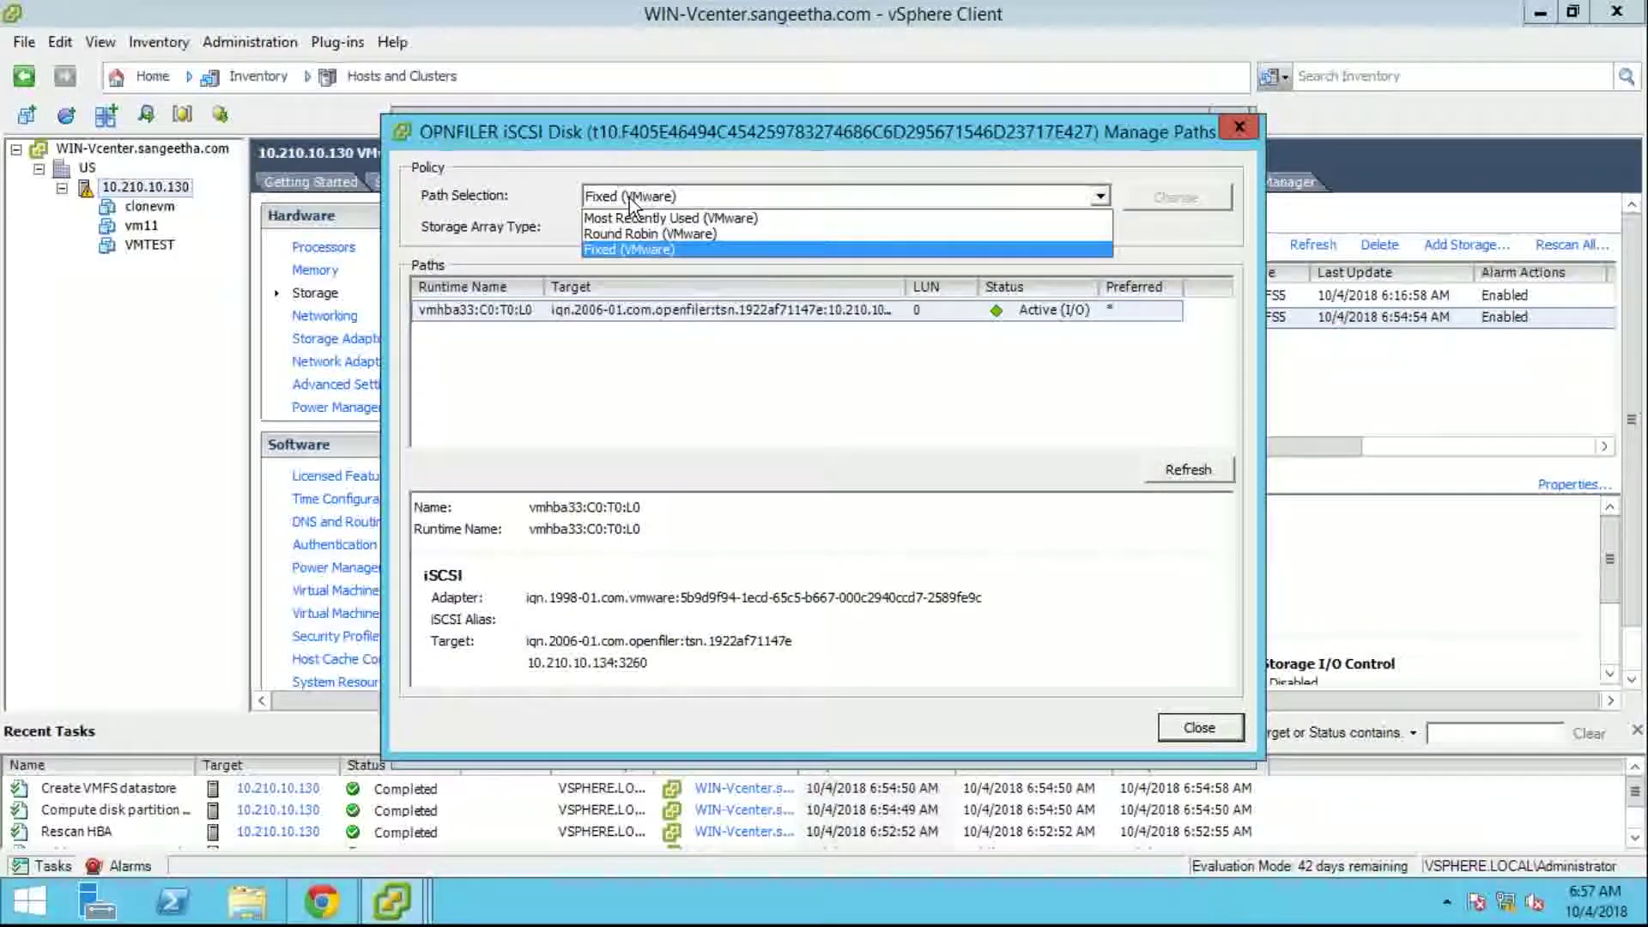
{"action": "left_click", "coordinate": [1172, 728]}
{"action": "left_click", "coordinate": [1172, 728]}
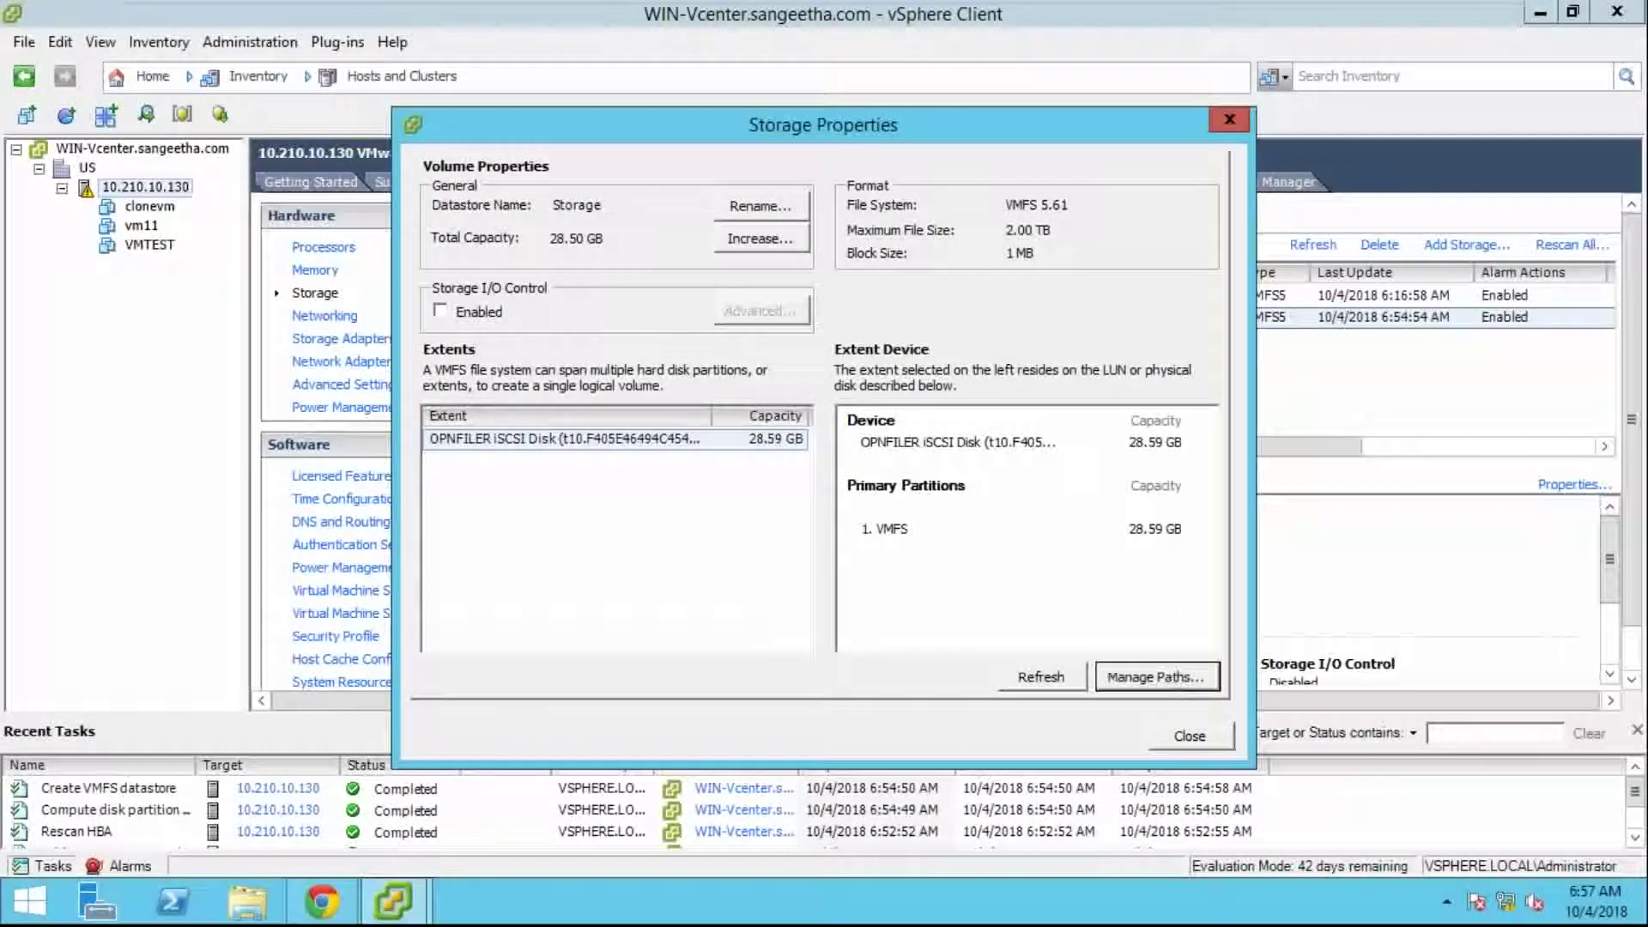
- Check the disk's path selection policies once more, keep Fixed (VMware), and close the datastore's properties
{"action": "left_click", "coordinate": [1156, 676]}
{"action": "left_click", "coordinate": [697, 190]}
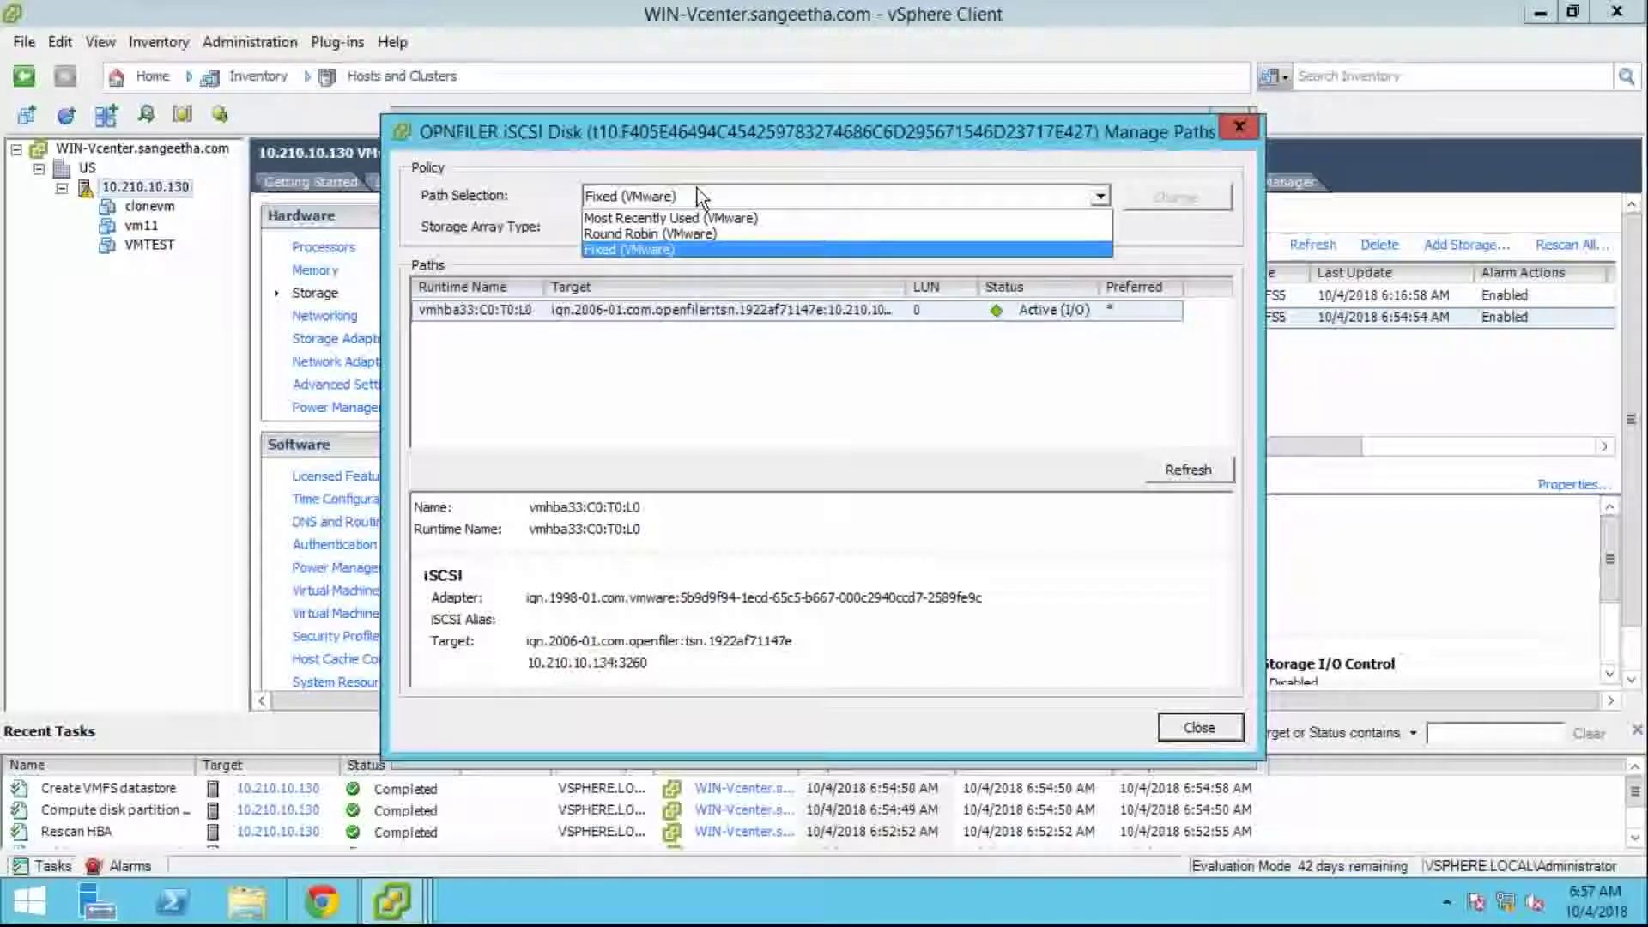
{"action": "left_click", "coordinate": [1216, 725]}
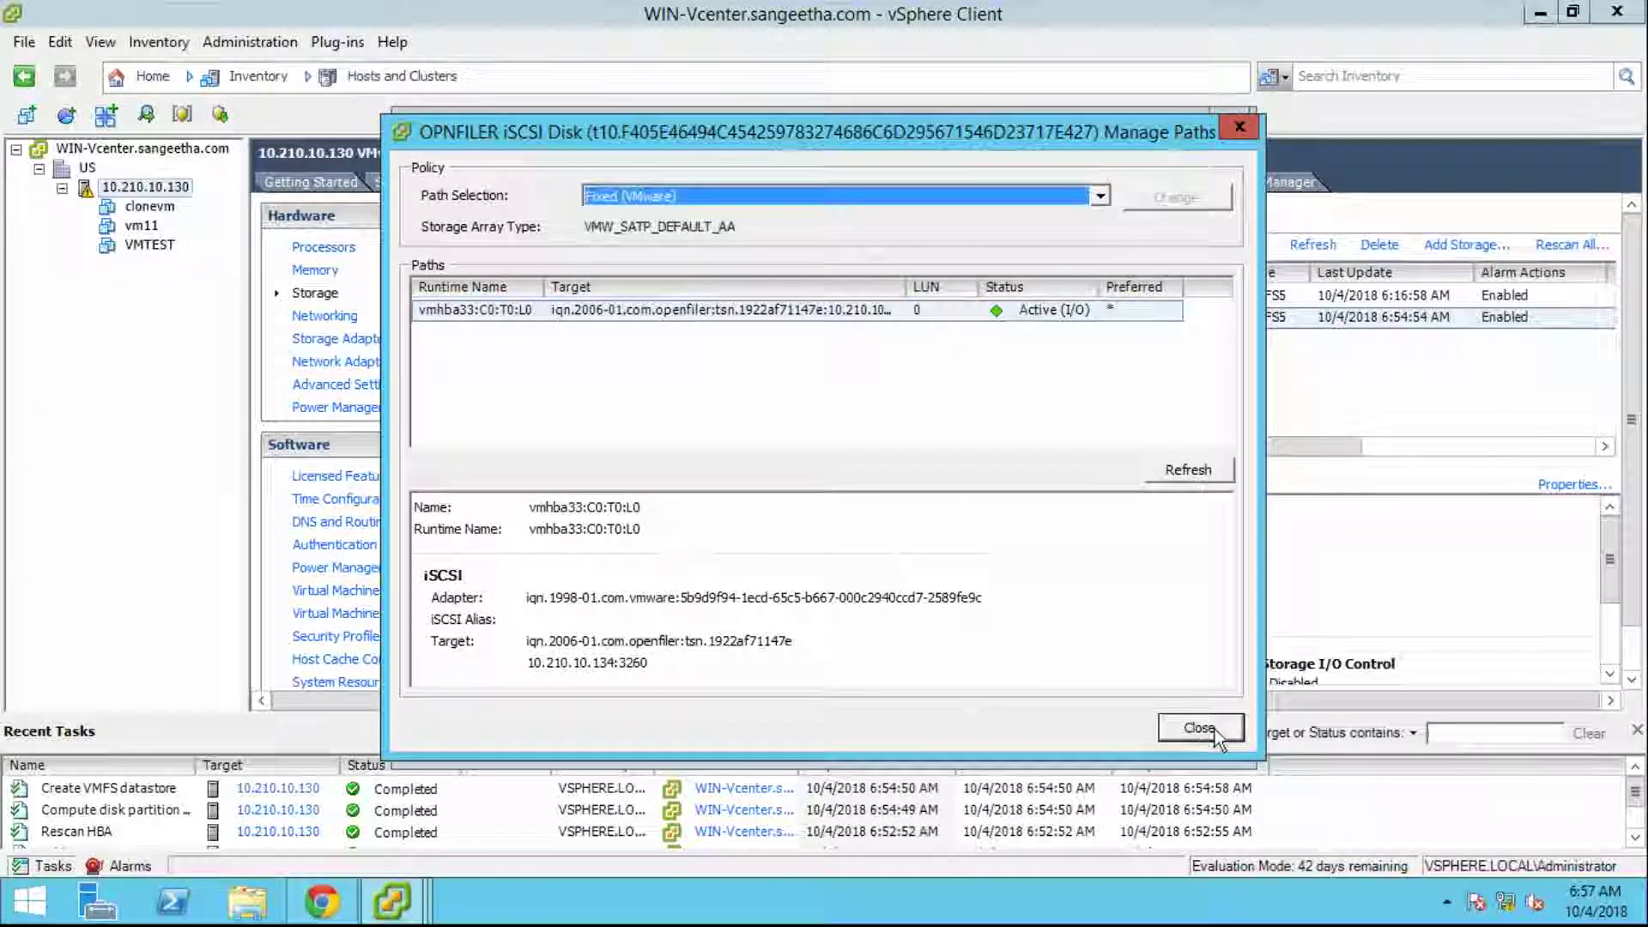
{"action": "left_click", "coordinate": [1216, 725]}
{"action": "left_click", "coordinate": [1173, 743]}
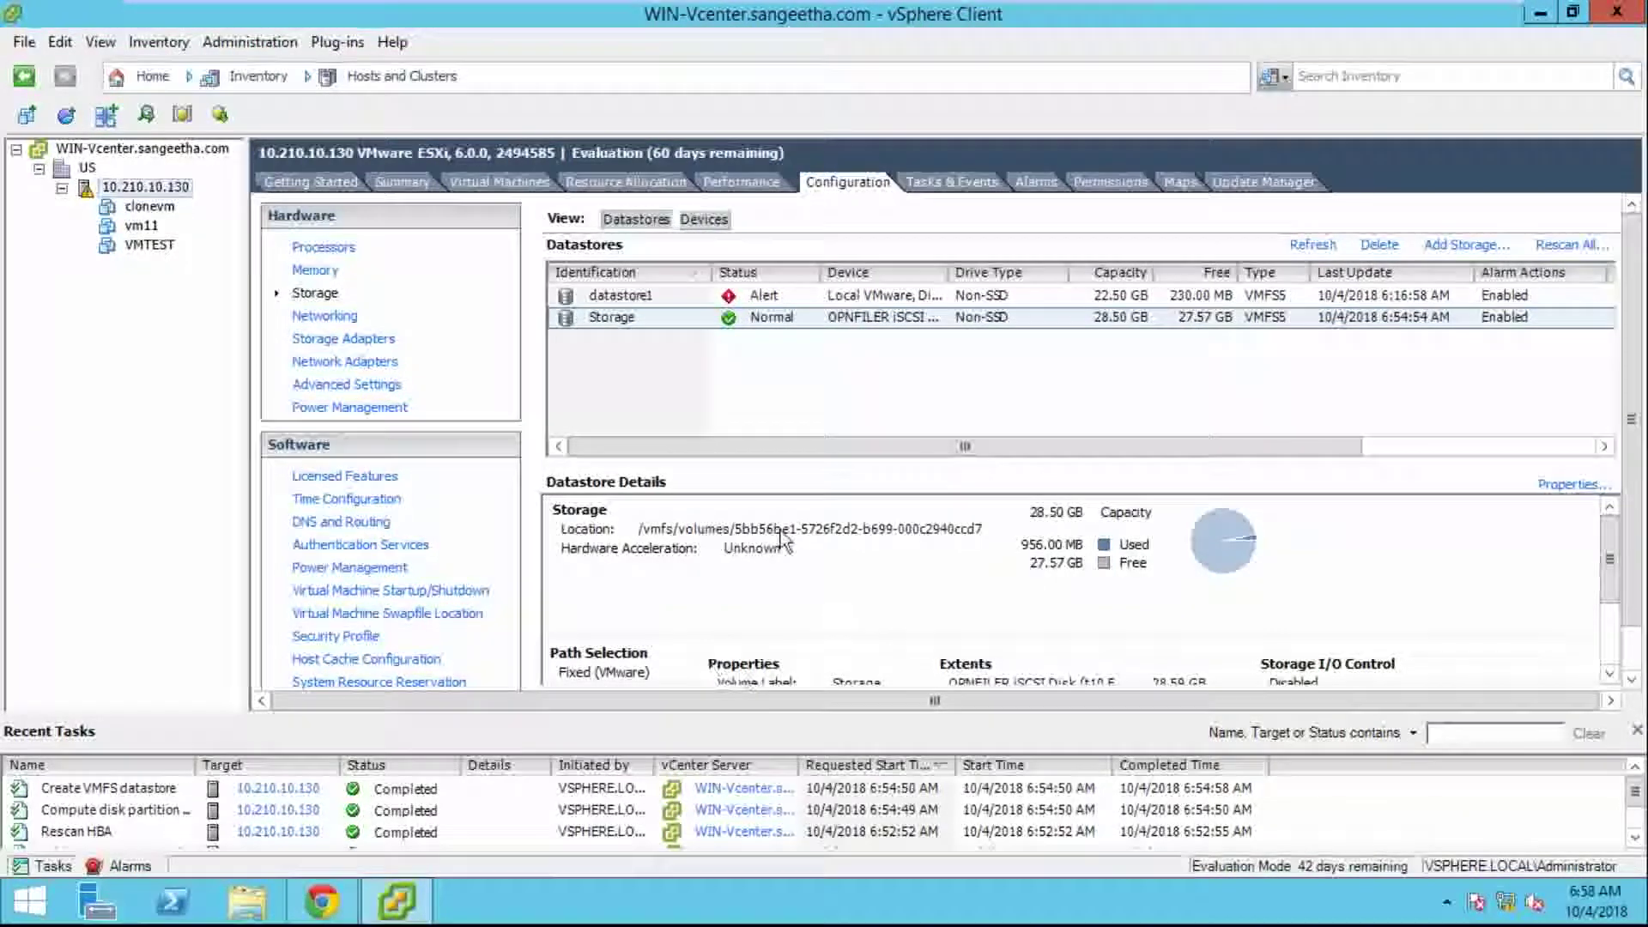
- Take the VCENTER virtual machine out of full-screen display
{"action": "mouse_move", "coordinate": [881, 10]}
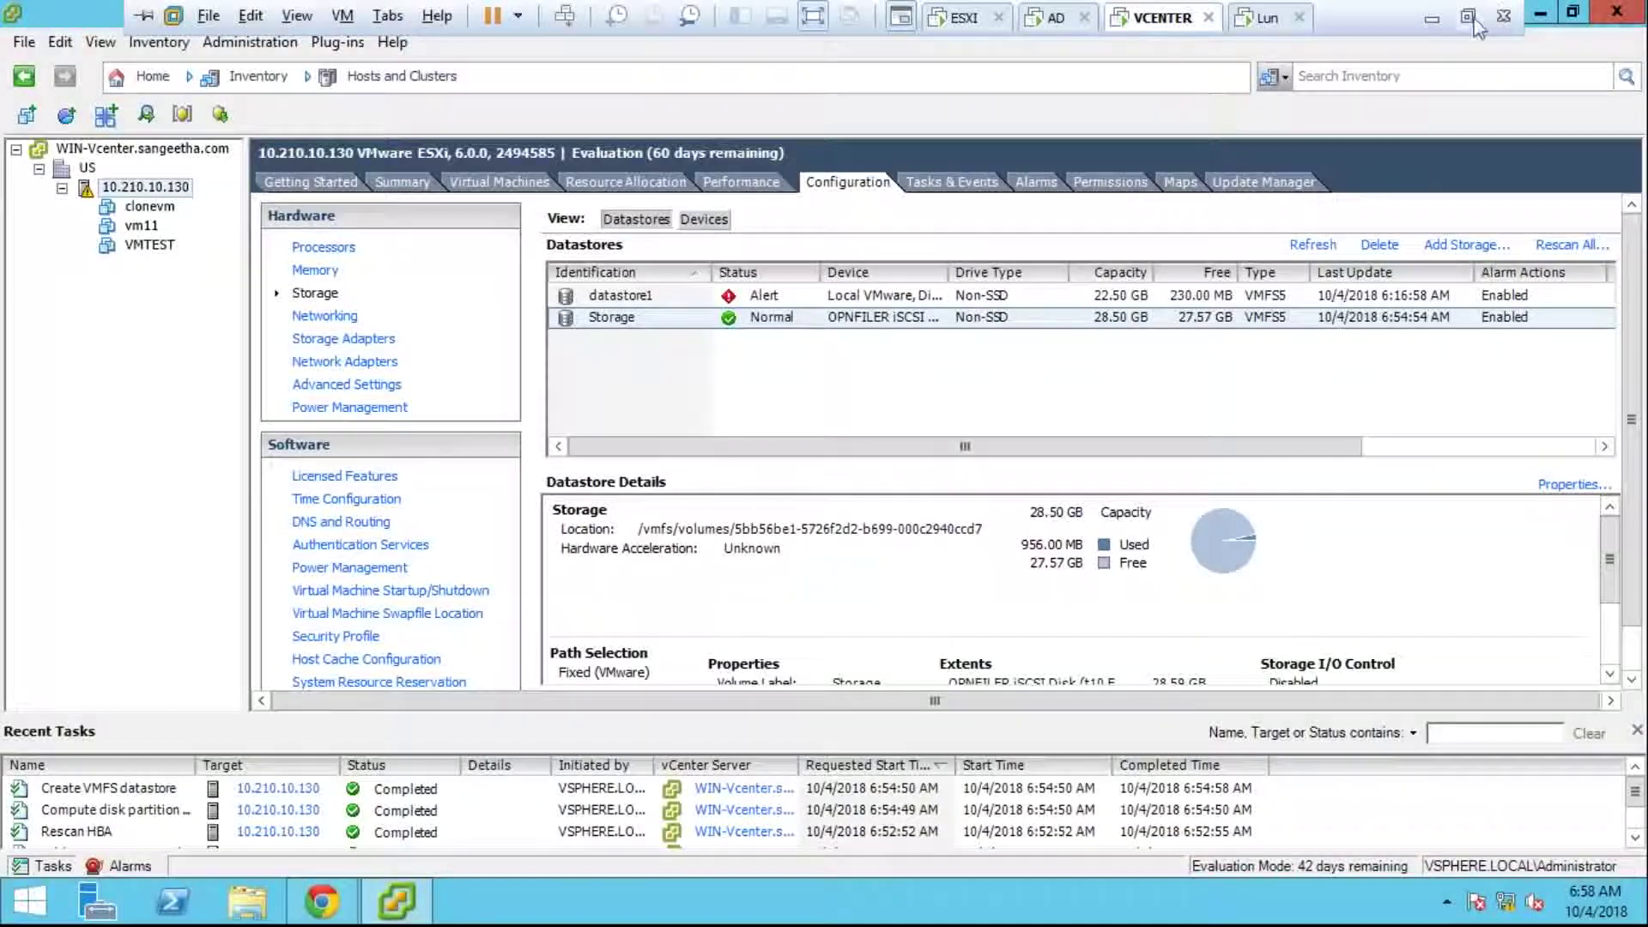
{"action": "left_click", "coordinate": [899, 15]}
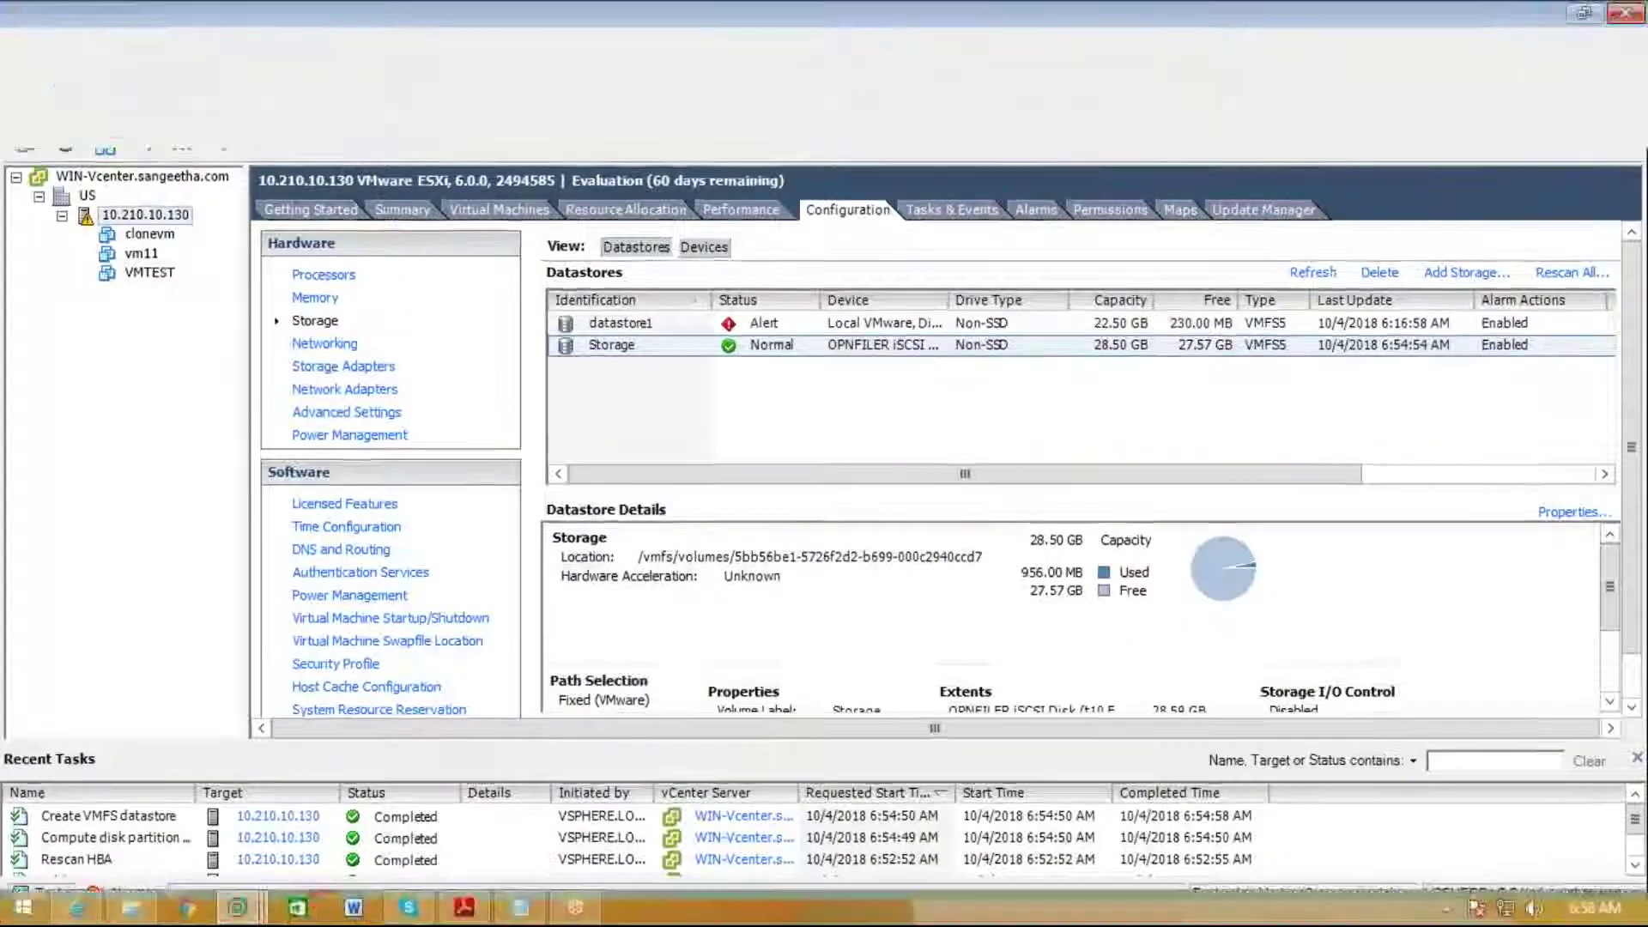